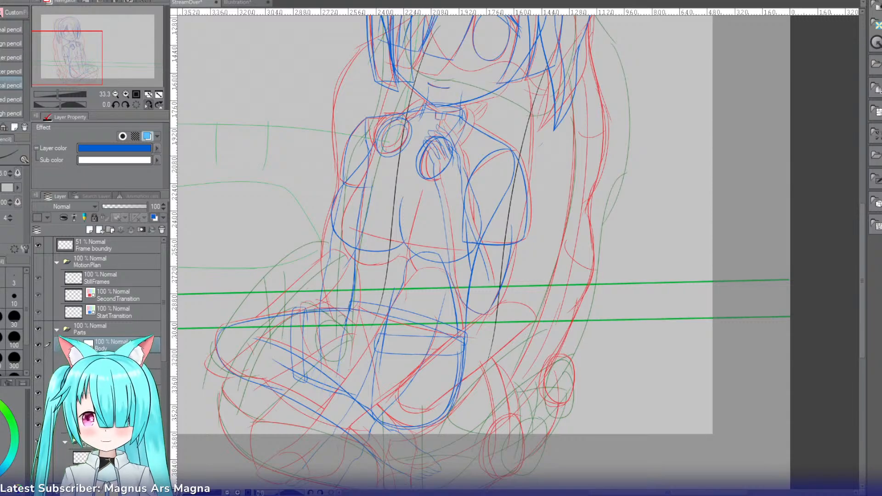
Step: Flip the canvas horizontally, collapse the Body folder and select the drawing layer in the folder below it
drag(74, 54, 68, 51)
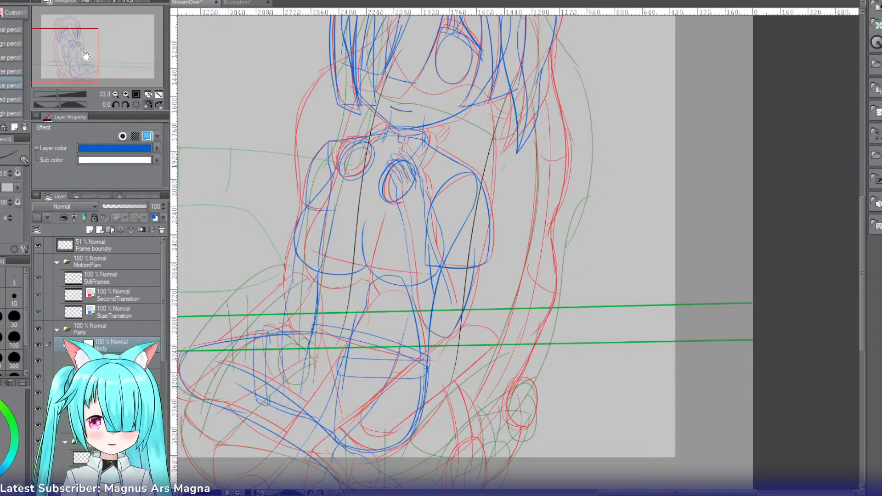
mouse_move(86, 56)
mouse_down()
mouse_move(98, 55)
mouse_move(89, 51)
mouse_up()
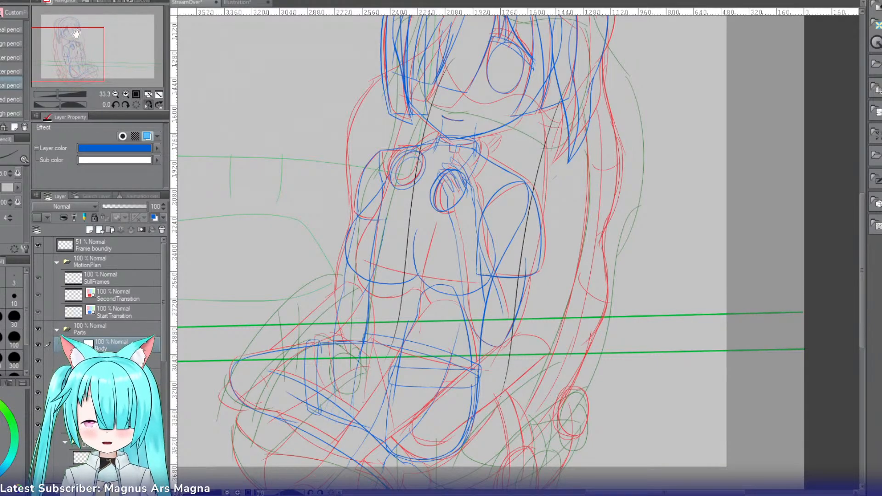
click(150, 104)
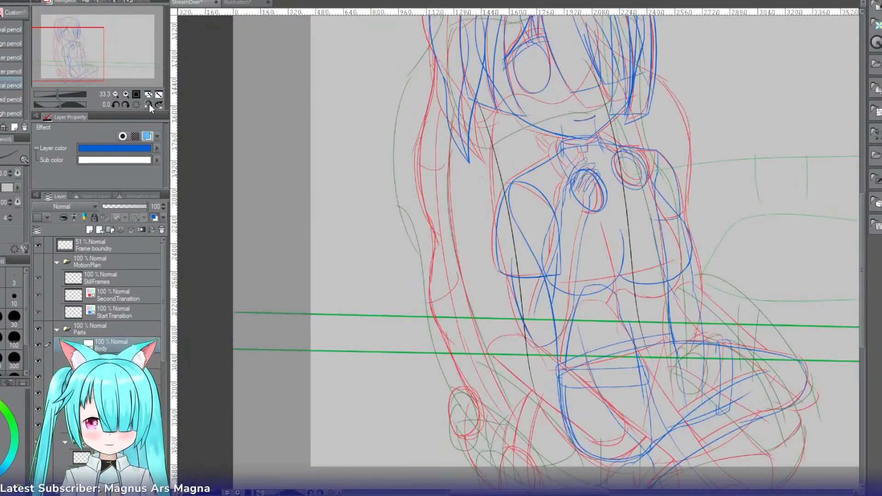
drag(91, 66, 108, 56)
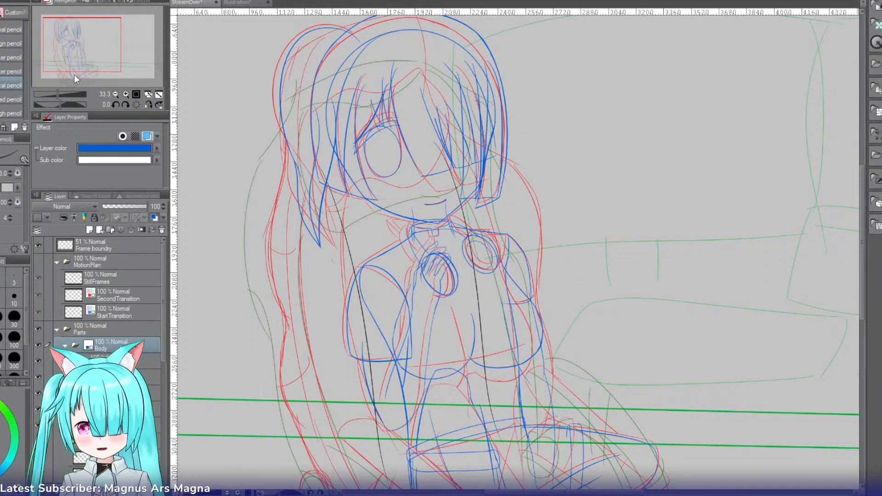
click(125, 94)
drag(107, 63, 86, 46)
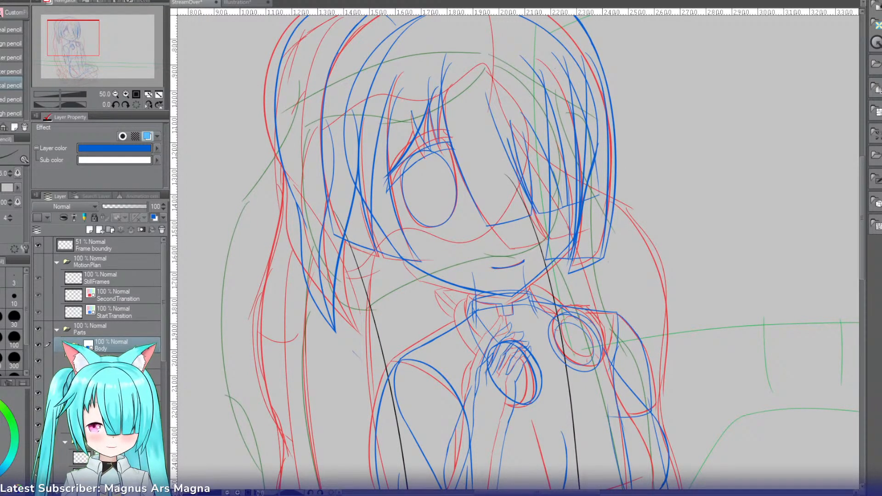
click(64, 347)
click(114, 378)
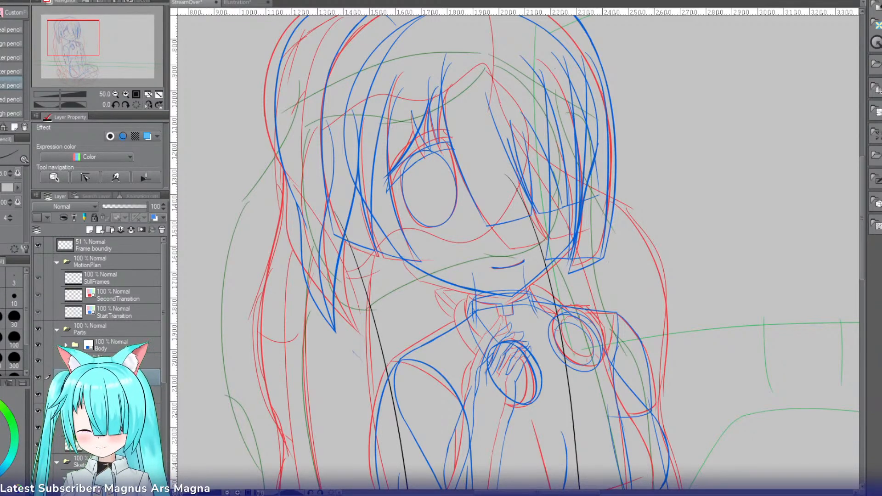
Step: Ink the upper outer edge of the long ponytail beside the head with the mapping pen
click(116, 94)
drag(89, 54, 95, 68)
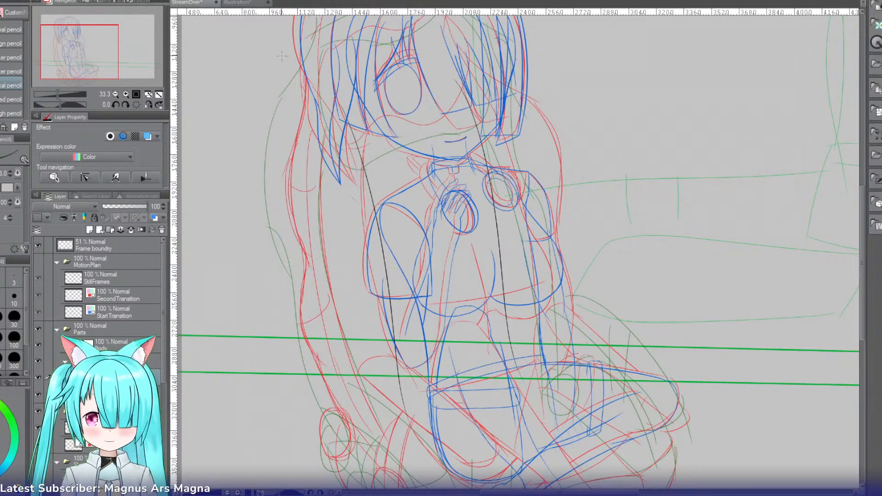
key(p)
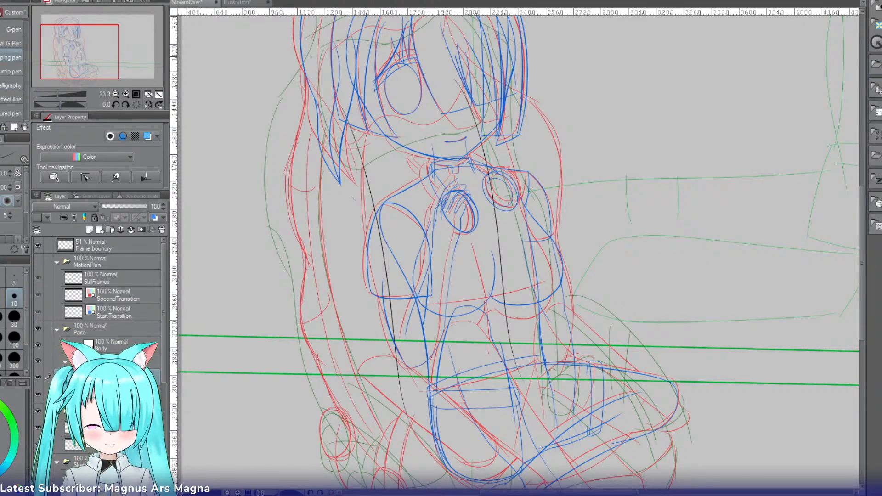
drag(320, 32, 298, 118)
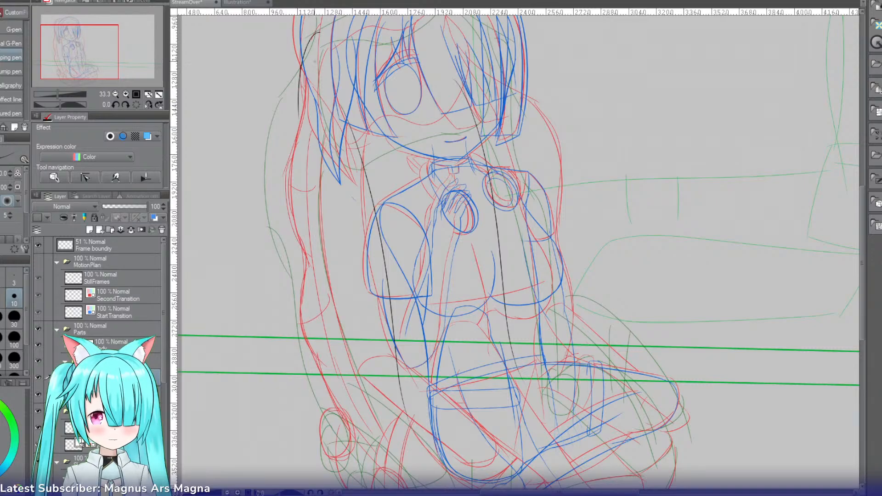
key(ctrl+z)
drag(326, 28, 302, 136)
key(ctrl+z)
mouse_move(324, 26)
mouse_down()
mouse_move(297, 141)
mouse_move(298, 227)
mouse_up()
key(ctrl+z)
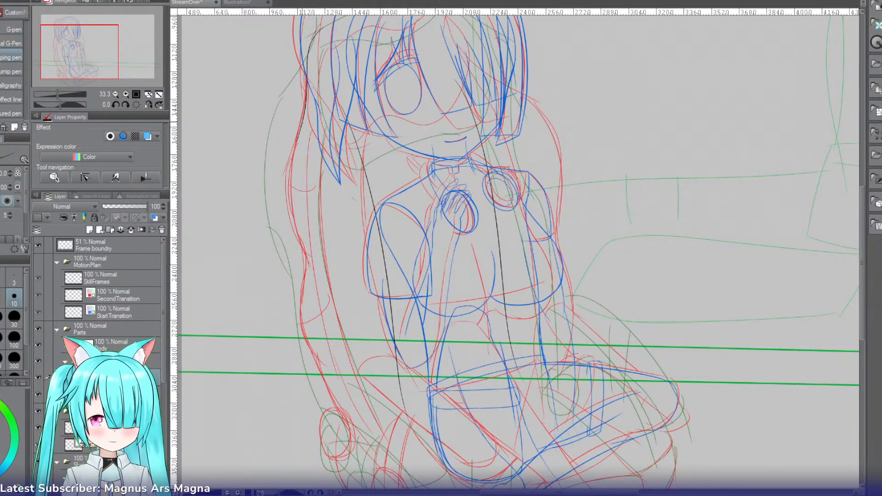
Step: Ink the middle stretch of the ponytail's outer edge, from beside the chin to just above the green lines
drag(307, 122, 297, 256)
key(ctrl+z)
mouse_move(302, 125)
mouse_down()
mouse_move(293, 164)
mouse_move(310, 256)
mouse_up()
key(ctrl+z)
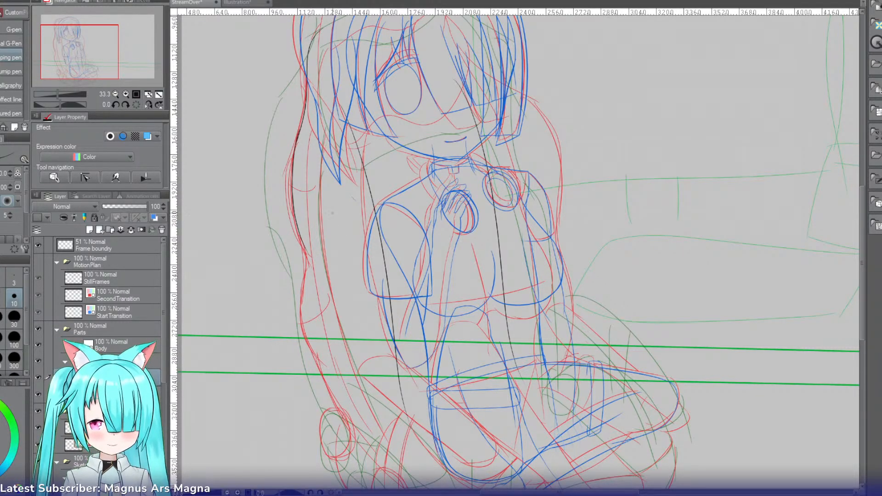
drag(297, 220, 304, 314)
key(ctrl+z)
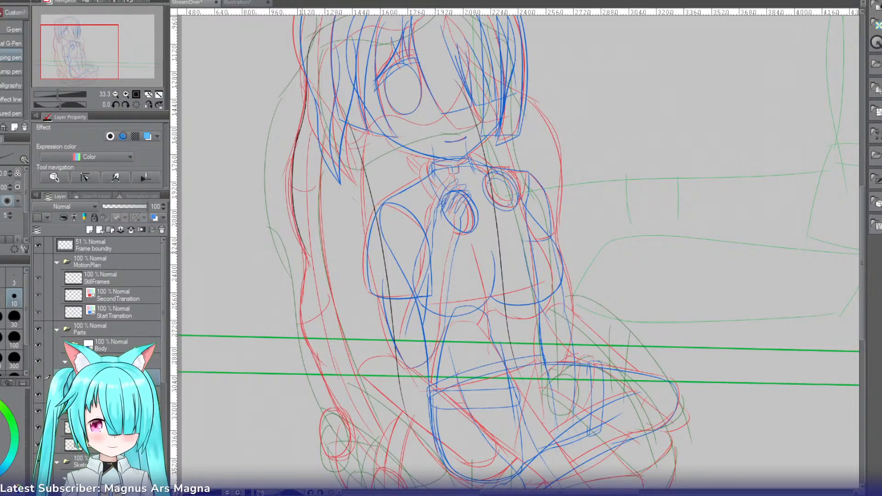
key(ctrl+z)
drag(298, 237, 305, 313)
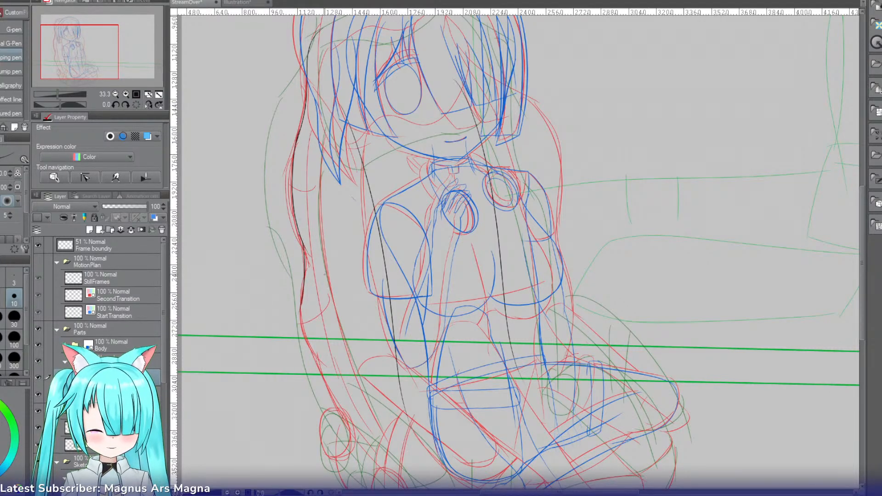
Step: Continue the ponytail's outer edge in one curve across both green lines to the small oval at its tip
drag(304, 295, 332, 408)
key(ctrl+z)
drag(302, 306, 351, 411)
key(ctrl+z)
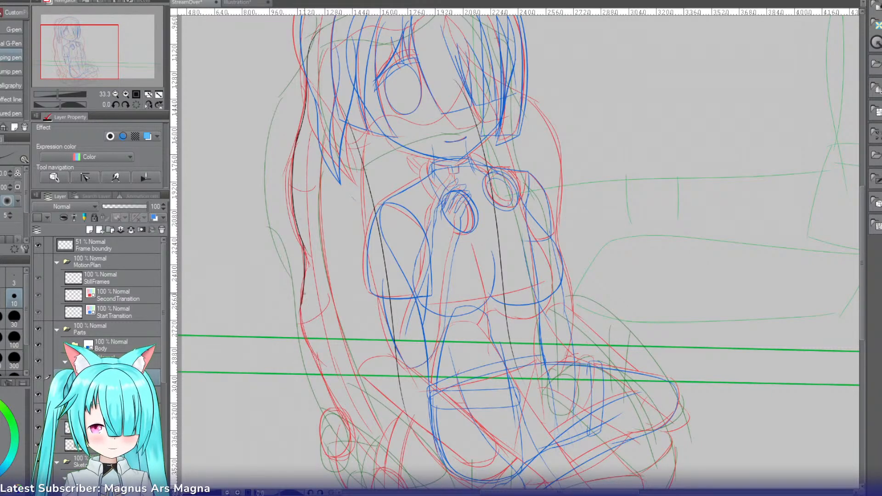
drag(303, 293, 345, 426)
key(ctrl+z)
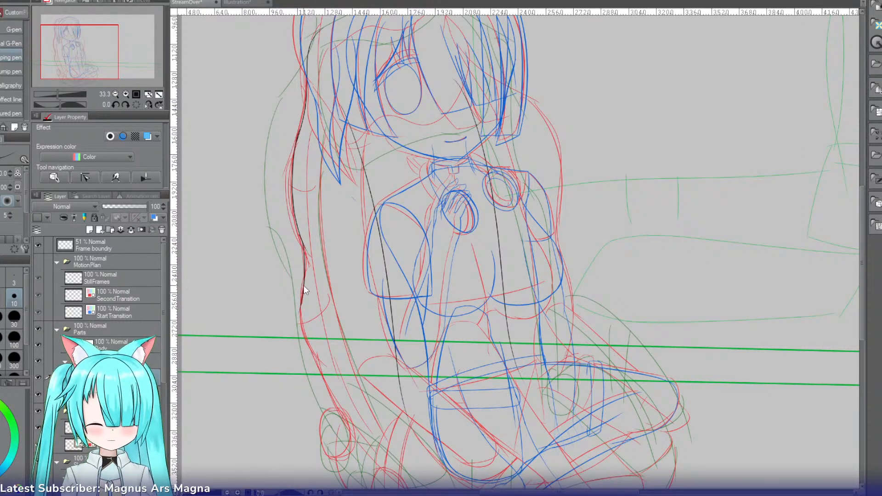
drag(305, 290, 341, 412)
key(ctrl+z)
drag(304, 294, 354, 432)
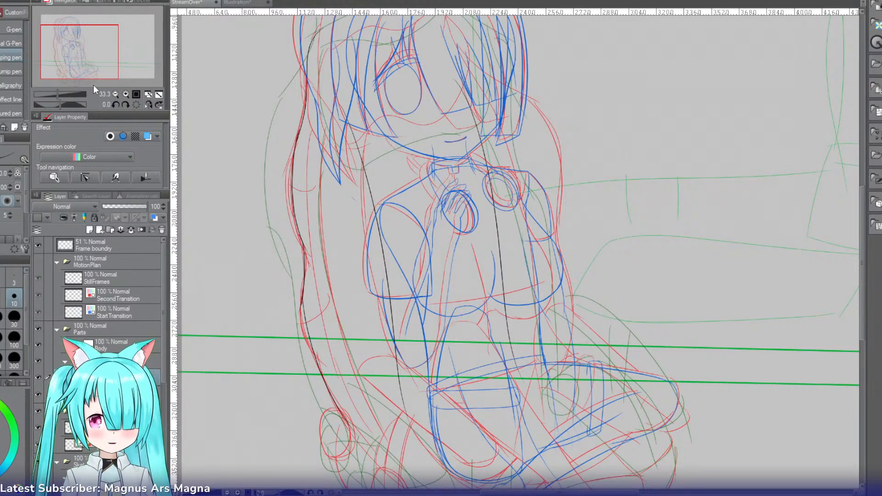
Step: Mirror and enlarge the view and extend the ponytail's outer line past the small oval near its tip
drag(83, 53, 80, 62)
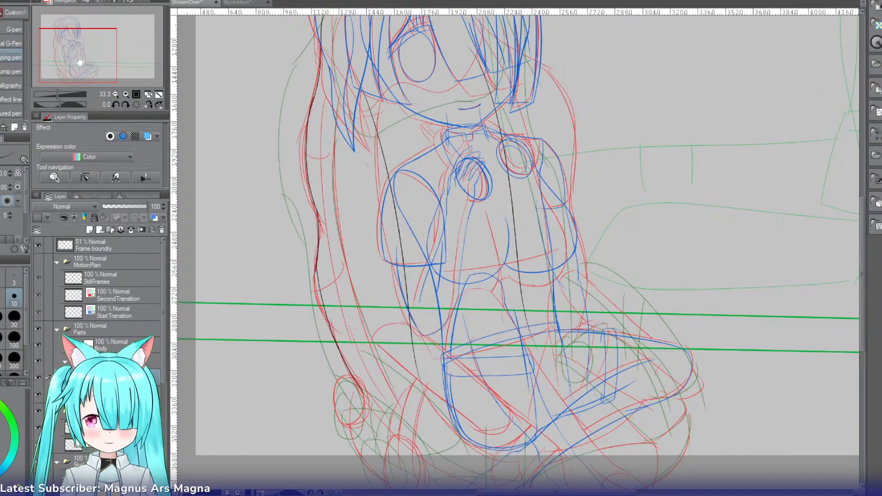
click(148, 105)
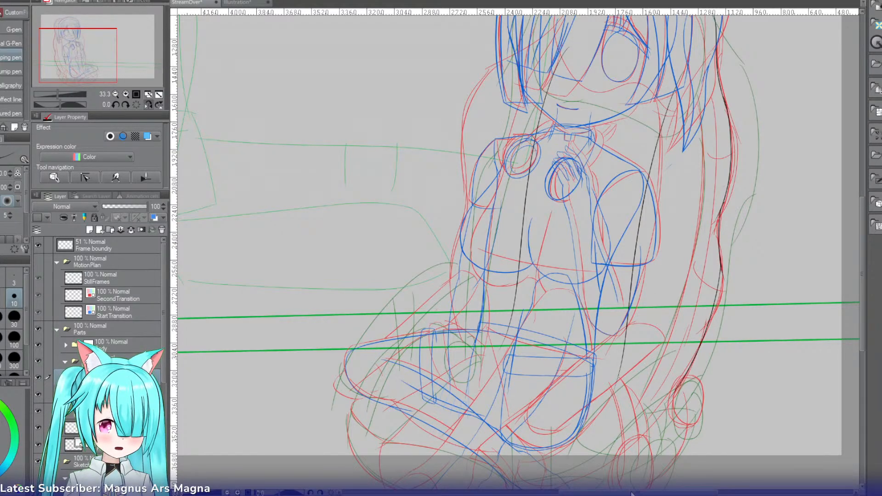
drag(633, 494, 662, 495)
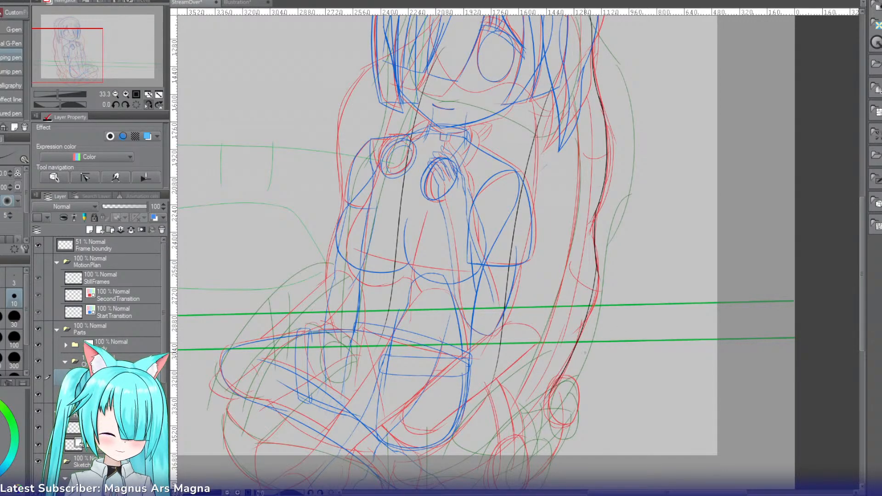
click(126, 94)
mouse_move(78, 65)
mouse_down()
mouse_move(62, 73)
mouse_move(75, 74)
mouse_up()
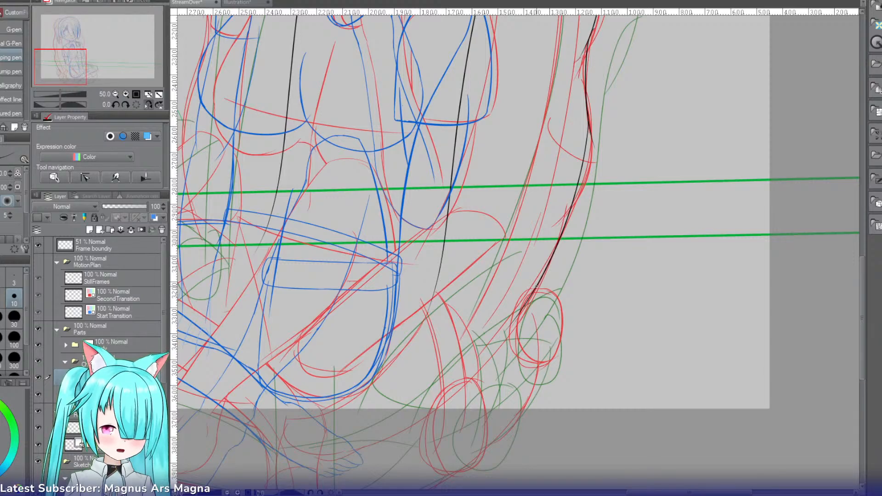
drag(540, 281, 501, 343)
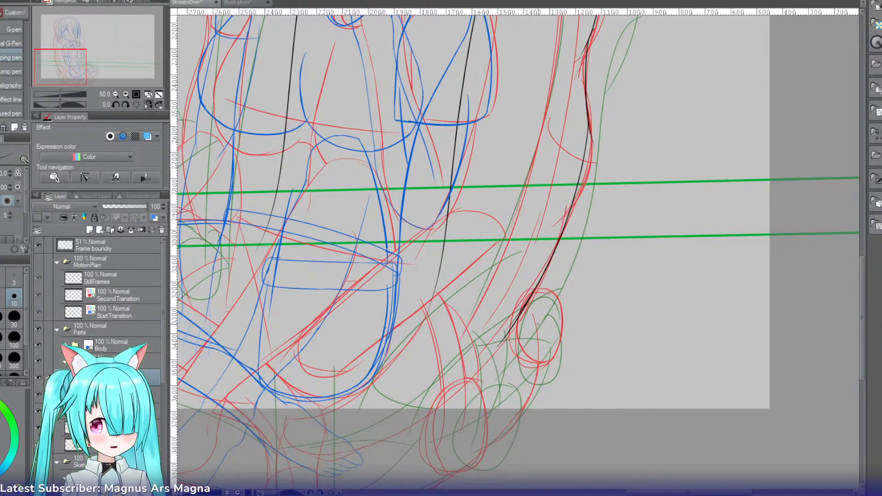
Step: Flip the canvas back and ink the upper inner edge of the ponytail, from the side hair to beside the shoulder
click(149, 94)
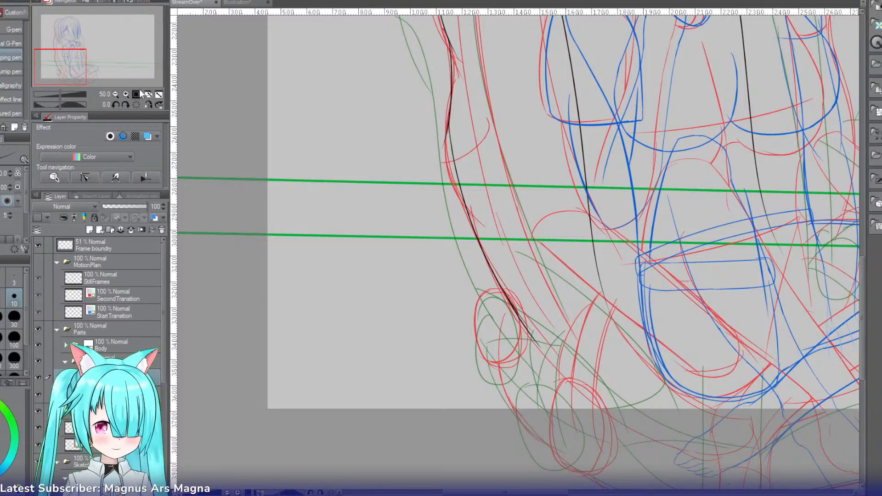
drag(68, 65, 77, 43)
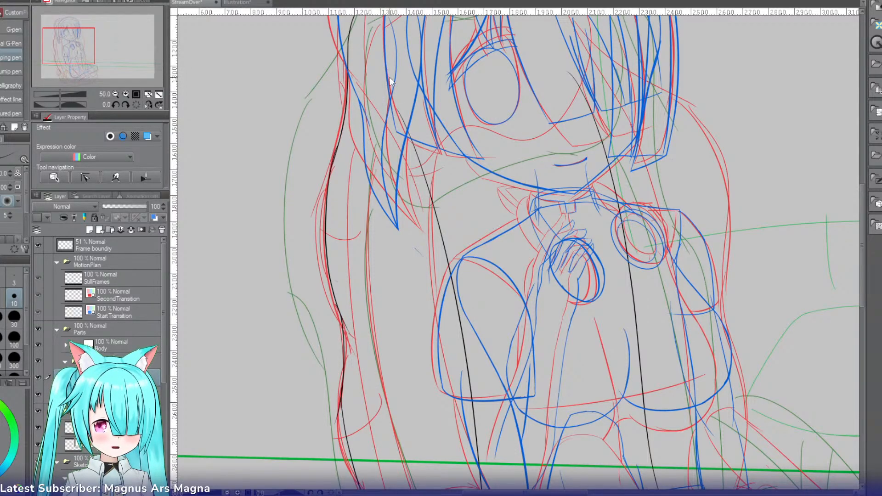
mouse_move(391, 69)
mouse_down()
mouse_move(372, 175)
mouse_move(377, 282)
mouse_up()
key(ctrl+z)
drag(381, 154, 378, 291)
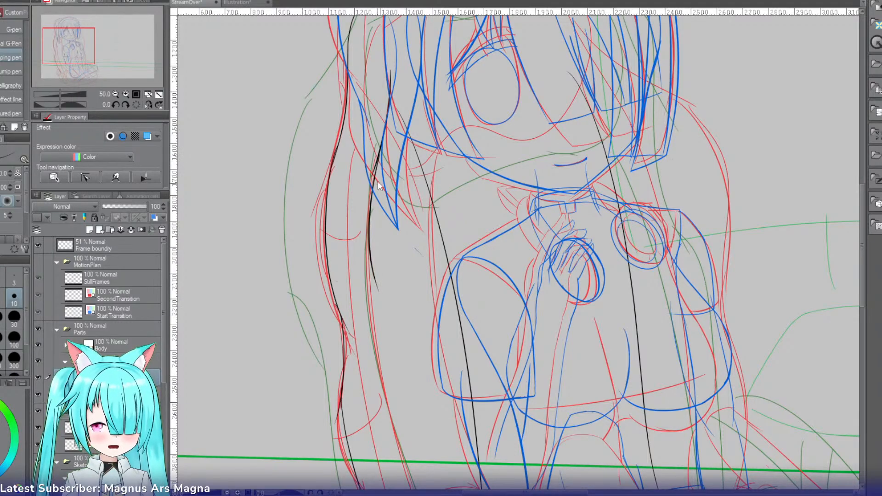
key(ctrl+z)
drag(382, 155, 368, 281)
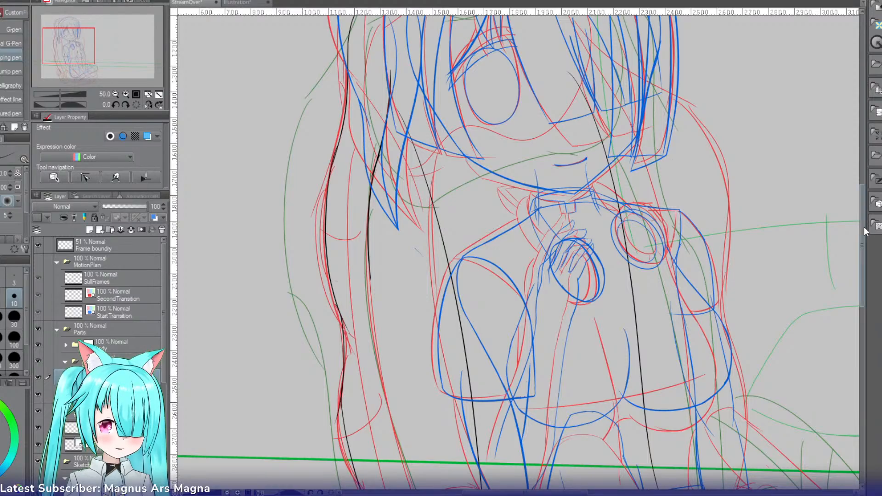
Step: Rotate the canvas about 30 degrees and ink the ponytail's inner edge beside the upper arm
scroll(518, 252, down, 5)
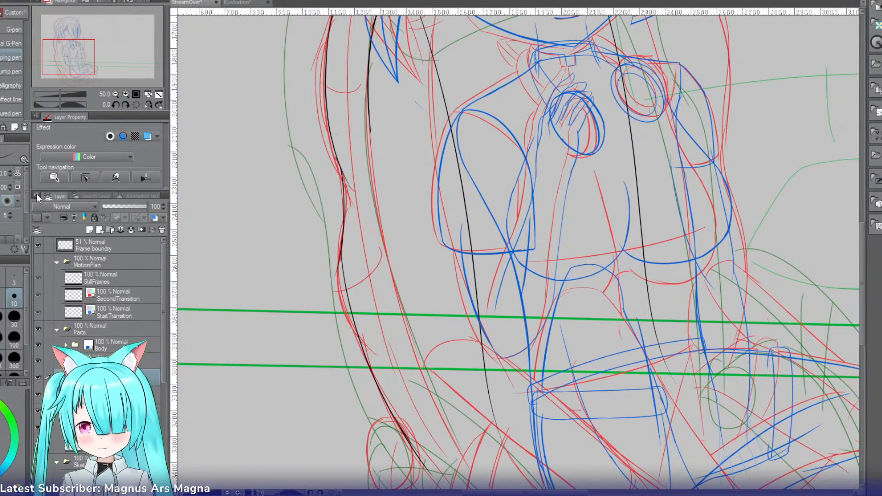
key(r)
drag(364, 125, 453, 83)
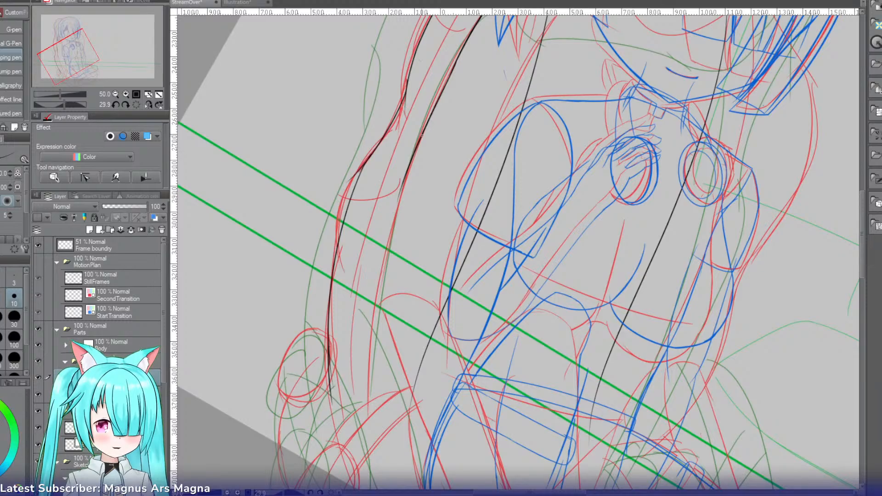
key(ctrl+z)
drag(458, 56, 408, 177)
key(ctrl+z)
drag(459, 57, 406, 190)
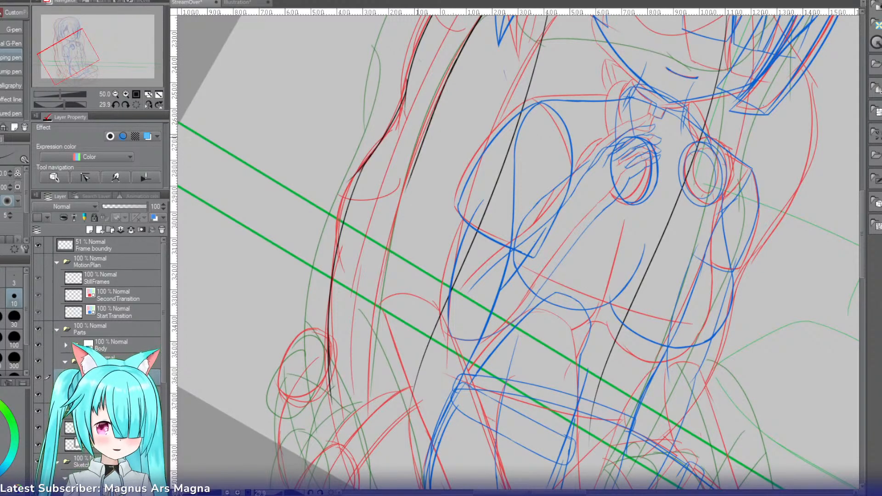
key(ctrl+z)
drag(458, 58, 402, 198)
key(ctrl+z)
drag(453, 67, 395, 214)
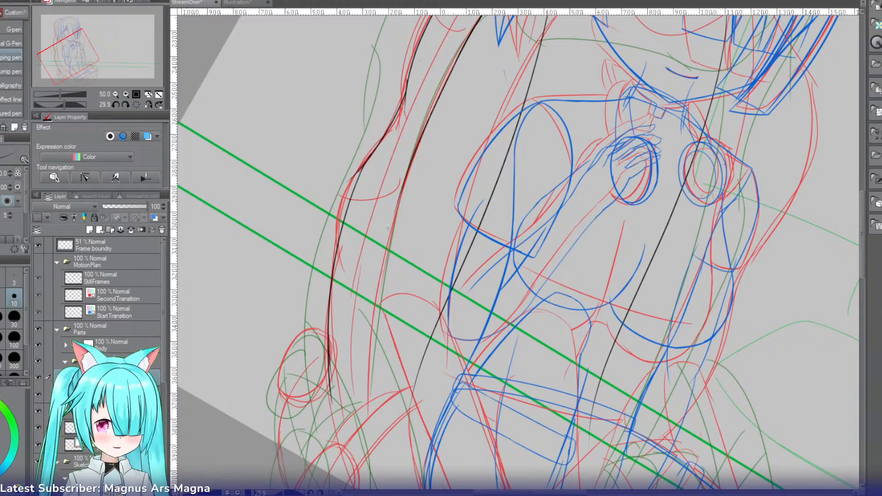
Step: Continue the ponytail's inner edge from beside the sleeve down across the upper green line
drag(419, 146, 386, 290)
key(ctrl+z)
drag(416, 149, 381, 294)
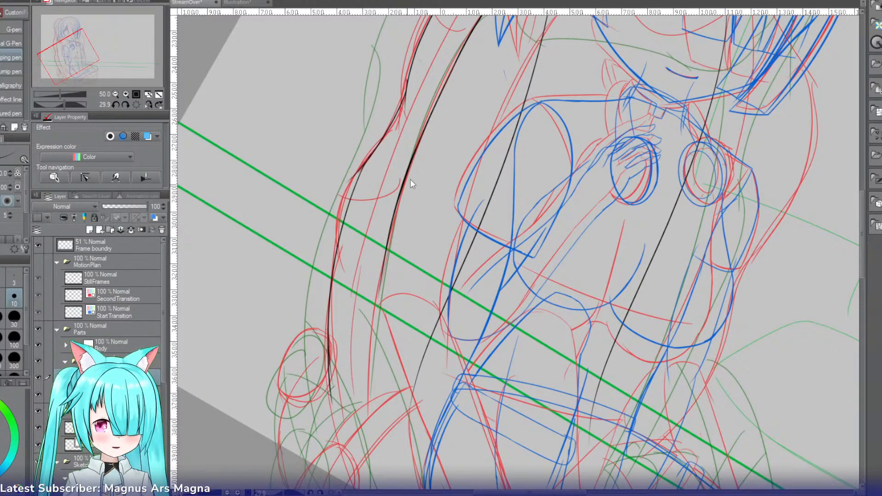
key(ctrl+z)
drag(416, 142, 377, 307)
key(ctrl+z)
drag(416, 149, 378, 299)
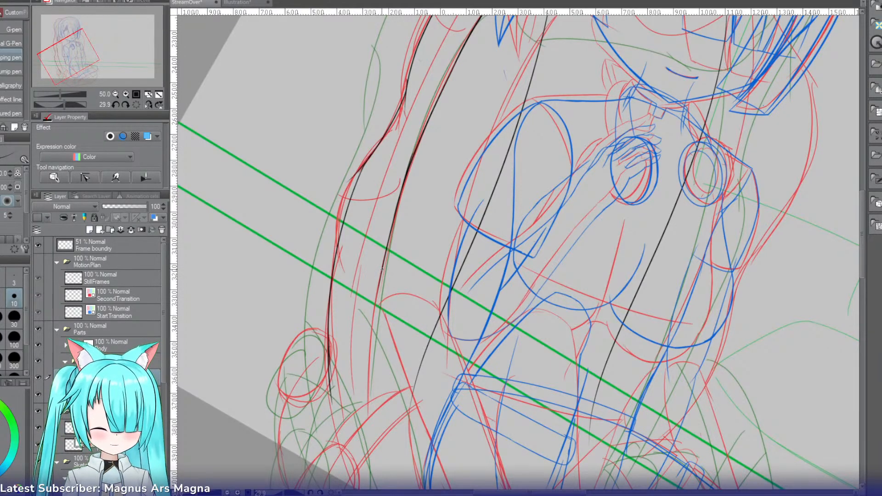
Step: Extend the ponytail's inner edge in one clean stroke from the upper green line down past the small oval near the tip
drag(382, 269, 370, 424)
key(ctrl+z)
drag(382, 268, 363, 434)
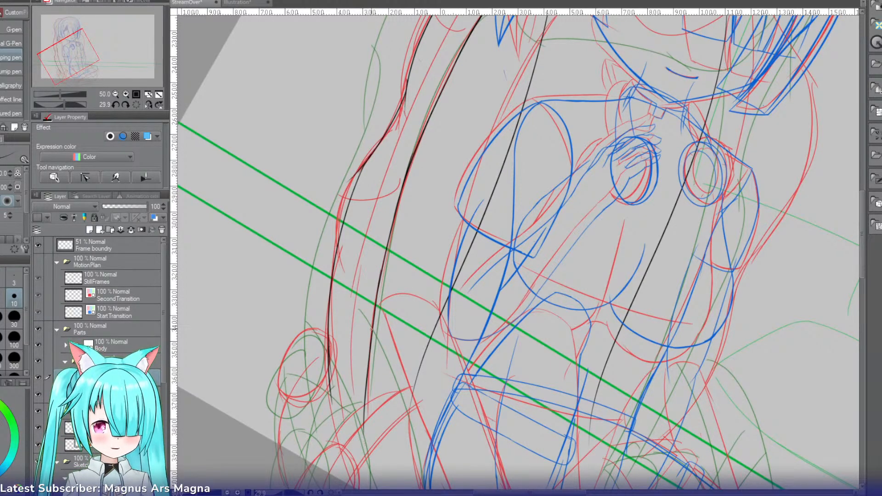
key(ctrl+z)
key(ctrl+z)
drag(381, 271, 371, 447)
key(ctrl+z)
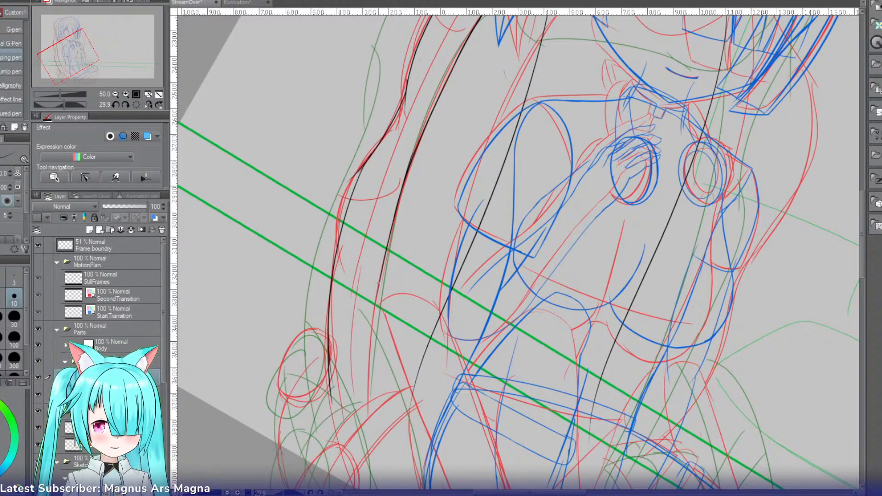
drag(380, 282, 369, 436)
key(ctrl+z)
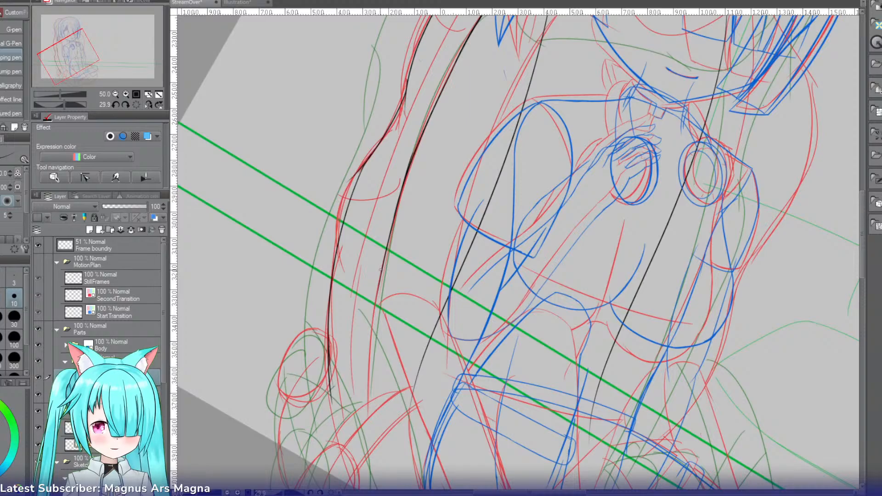
drag(381, 269, 368, 426)
key(ctrl+z)
drag(382, 269, 369, 443)
key(ctrl+z)
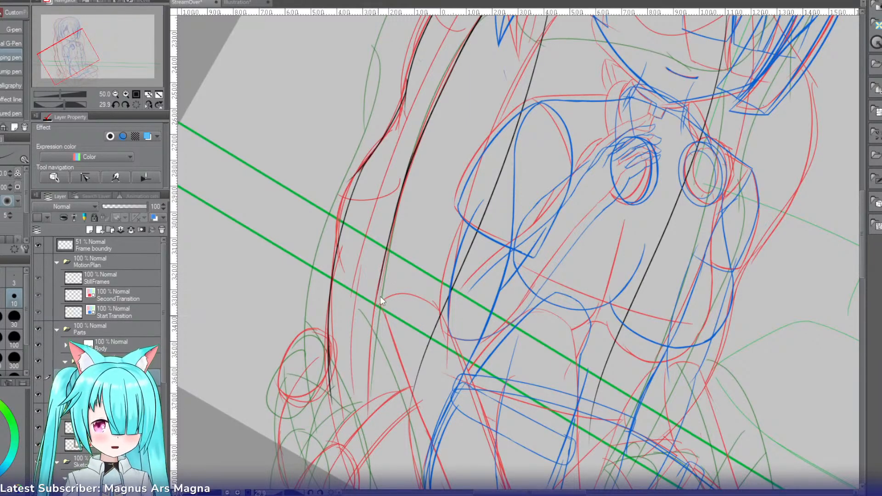
drag(380, 274, 371, 447)
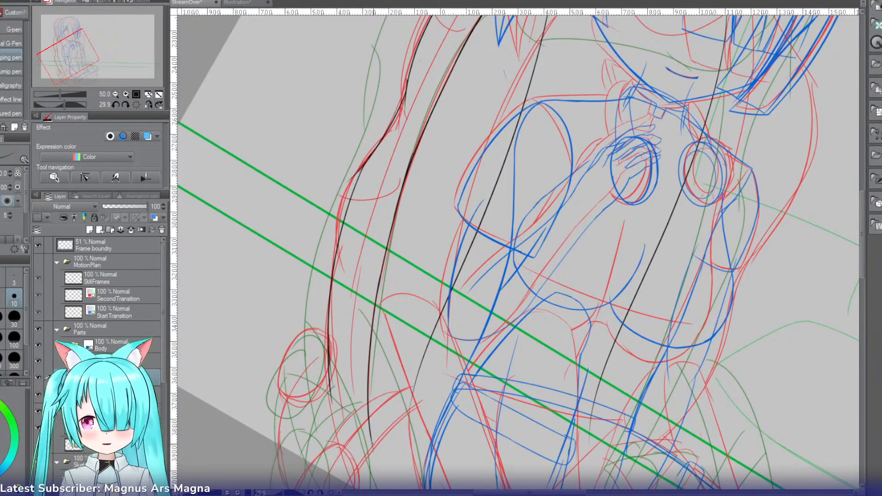
Step: Level the canvas at 100% zoom and erase the overshooting stroke end where the ponytail's outer line bends beside the upper arm
key(r)
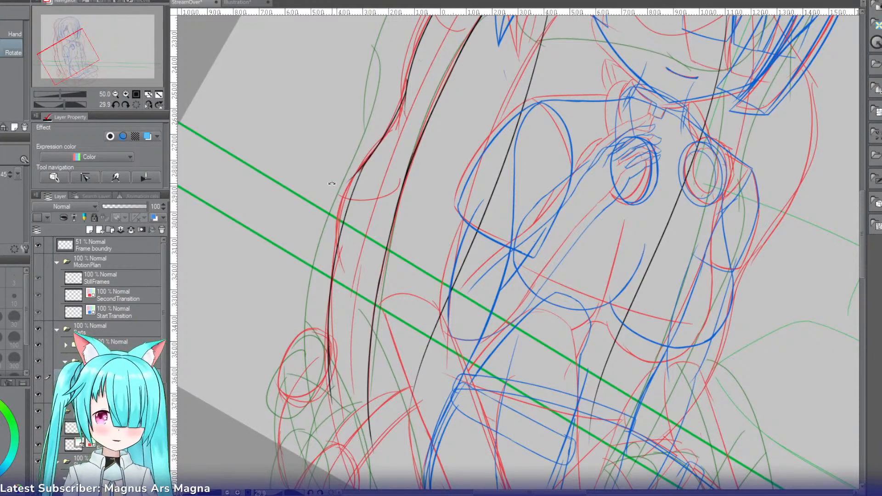
drag(331, 184, 346, 225)
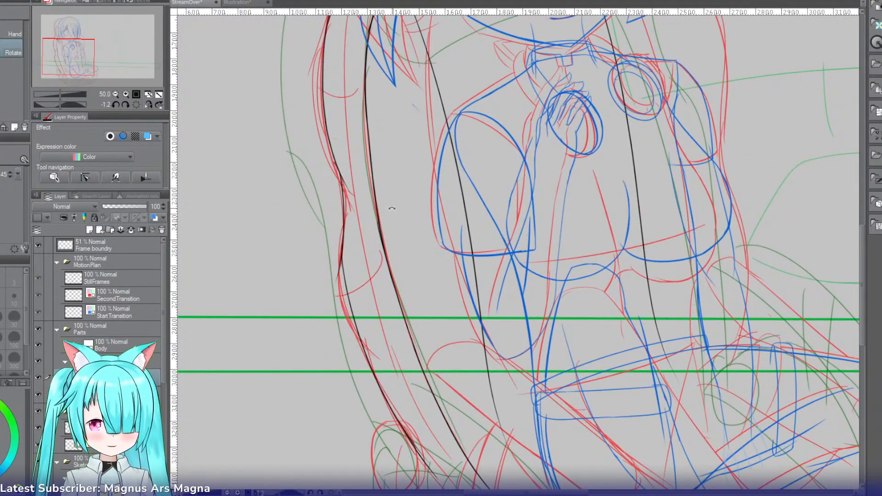
drag(84, 61, 78, 59)
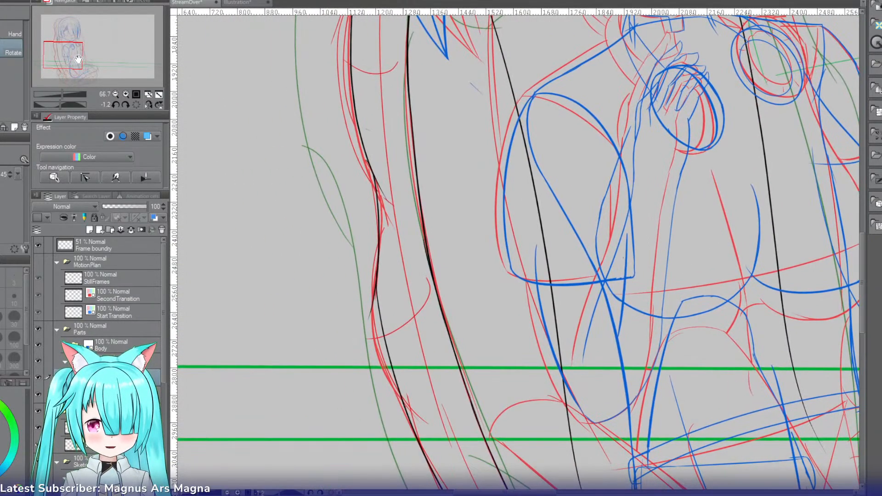
click(123, 92)
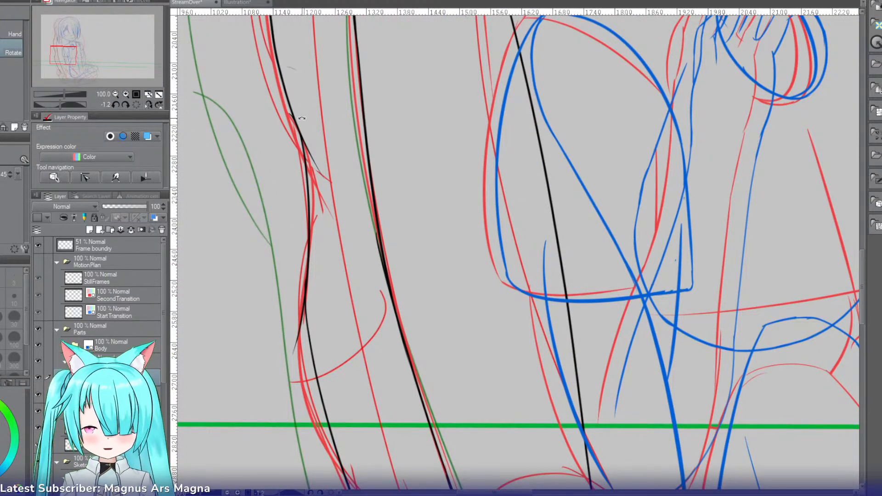
key(p)
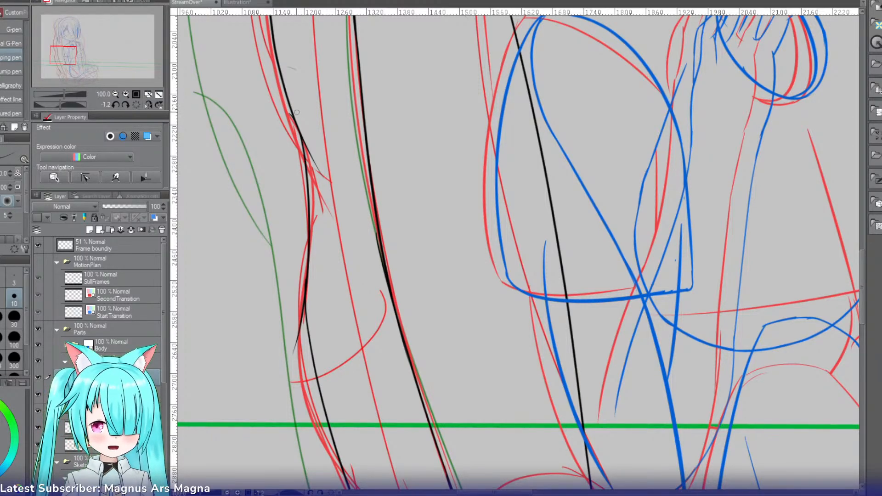
drag(293, 113, 313, 173)
key(e)
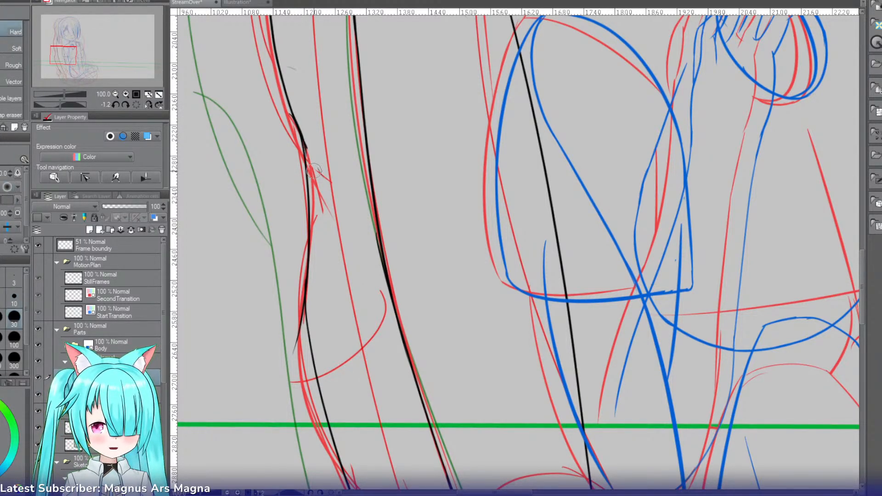
drag(287, 113, 284, 127)
key(ctrl+z)
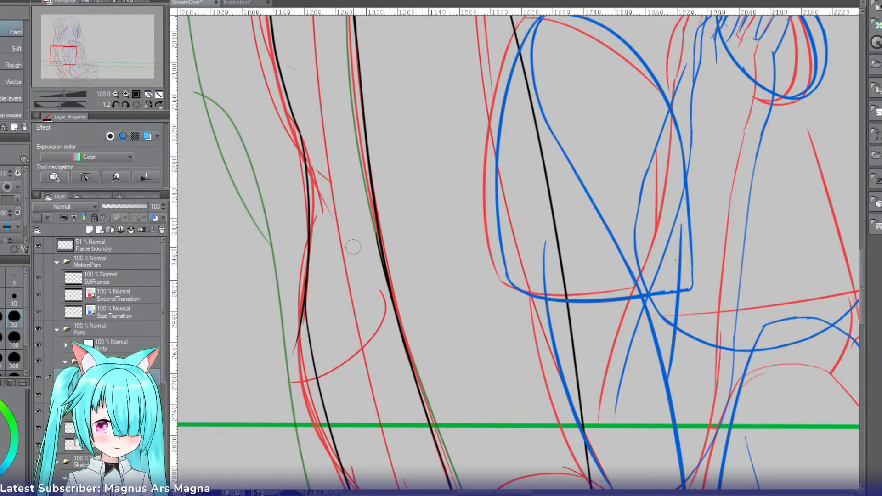
Step: Try to ink the ponytail's inner side down from its peak beside the head, and preview the lines in the blue layer colour
mouse_move(68, 56)
mouse_down()
mouse_move(69, 71)
mouse_move(69, 42)
mouse_up()
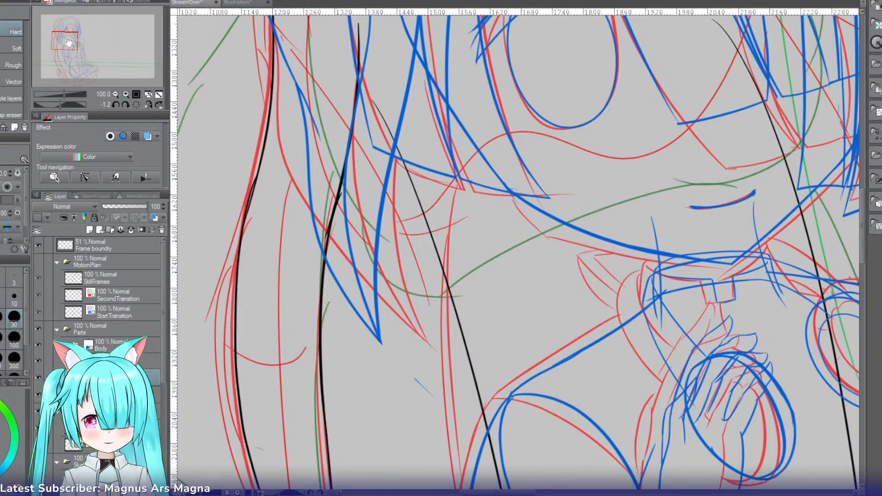
drag(69, 42, 67, 30)
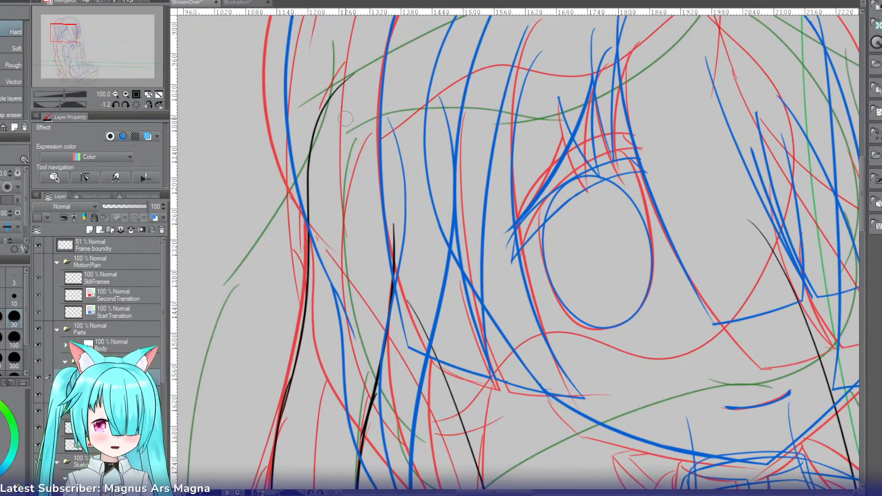
key(p)
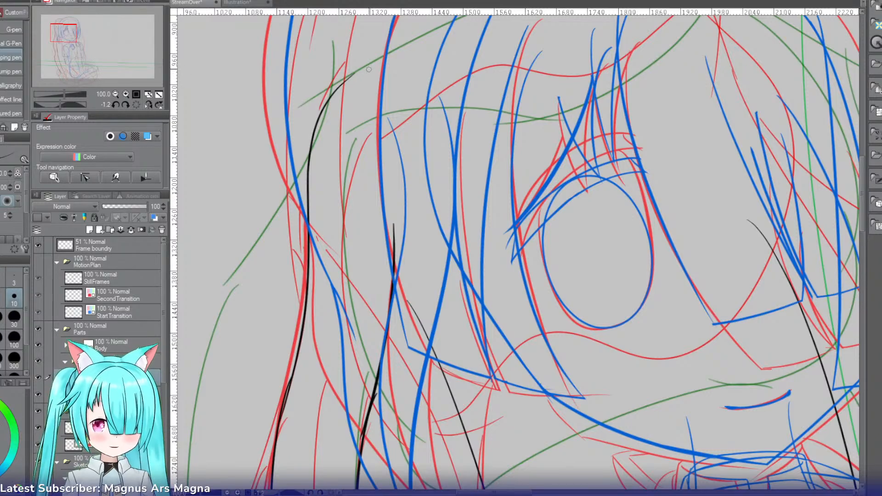
drag(369, 69, 322, 204)
key(ctrl+z)
key(ctrl+b)
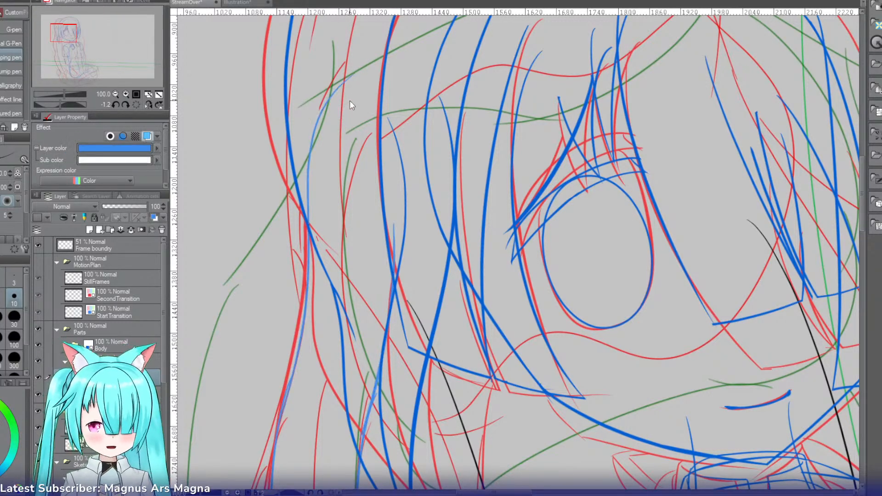
key(ctrl+b)
key(ctrl+b)
key(ctrl+b)
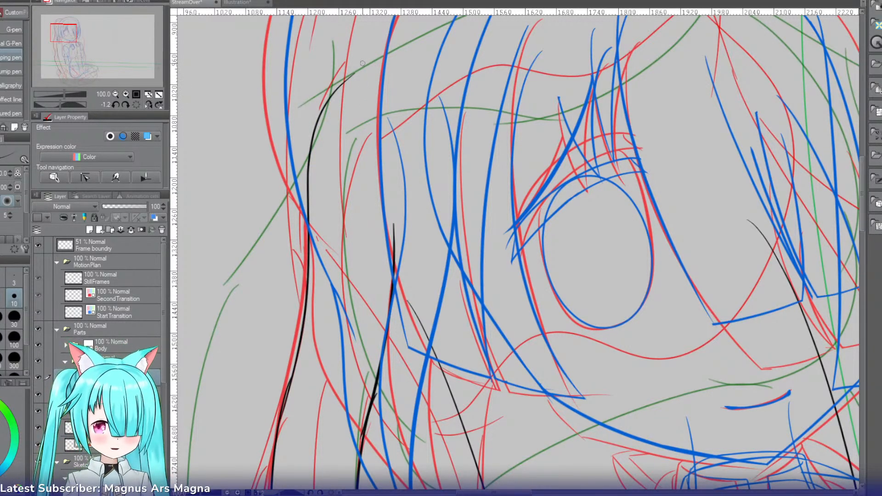
Step: Ink the ponytail's inner side from its peak down beside the face, joining and thickening it where it meets the existing inner edge
drag(353, 74, 379, 138)
key(ctrl+z)
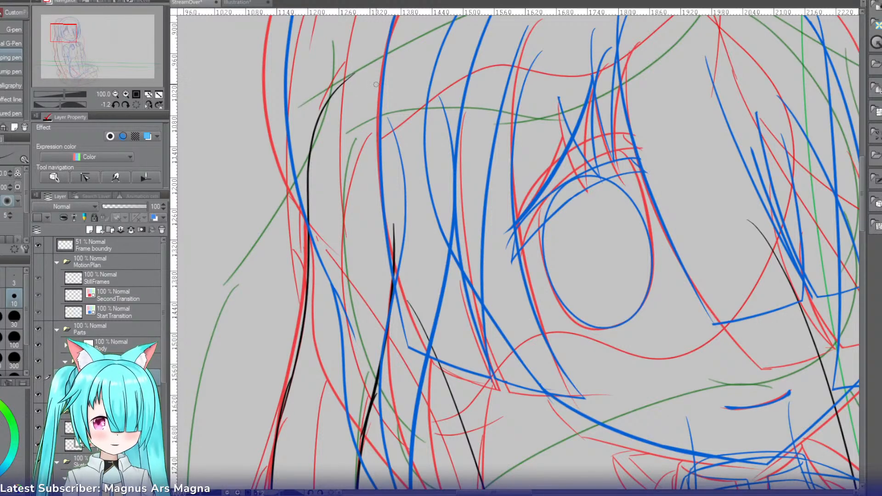
drag(361, 69, 383, 181)
key(ctrl+z)
mouse_move(364, 73)
mouse_down()
mouse_move(392, 212)
mouse_move(379, 108)
mouse_move(393, 207)
mouse_up()
key(ctrl+z)
key(ctrl+z)
drag(364, 72, 394, 246)
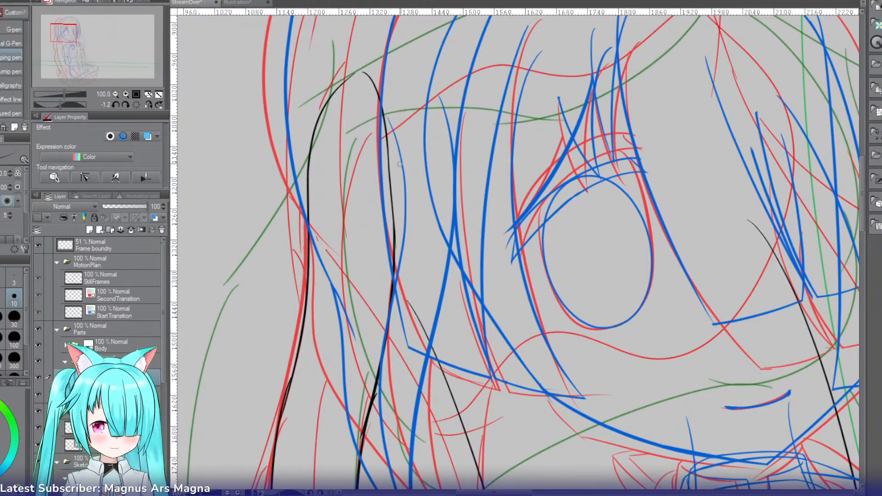
key(ctrl+z)
drag(387, 163, 393, 252)
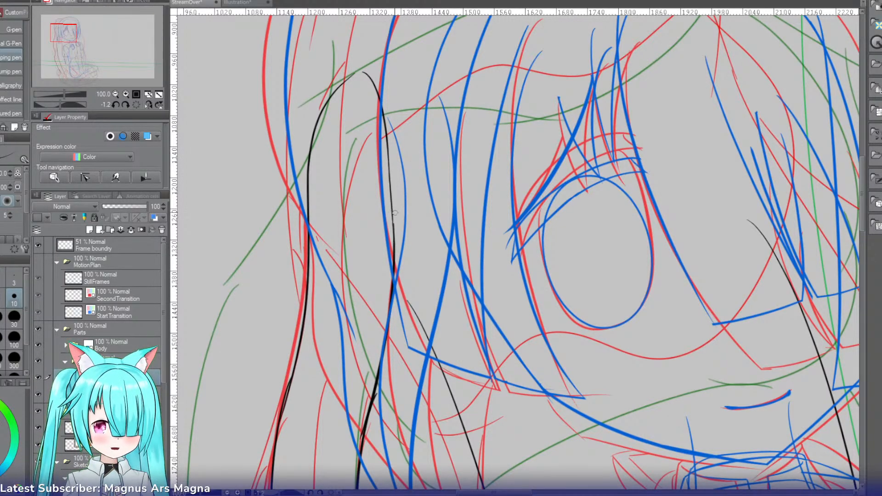
drag(393, 209, 395, 253)
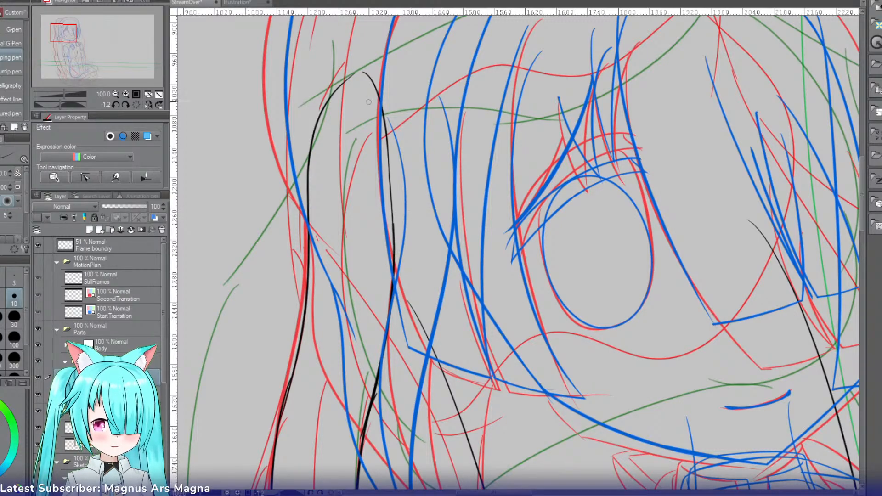
Step: Turn the canvas to close the gap at the ponytail's rounded peak, and reset the rotation to 0 degrees
mouse_move(364, 74)
mouse_down()
mouse_move(348, 78)
mouse_move(286, 233)
mouse_up()
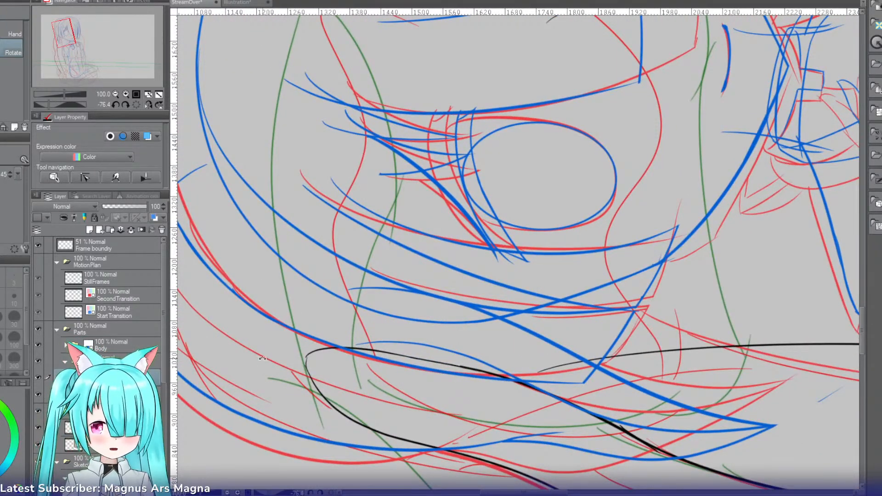
key(p)
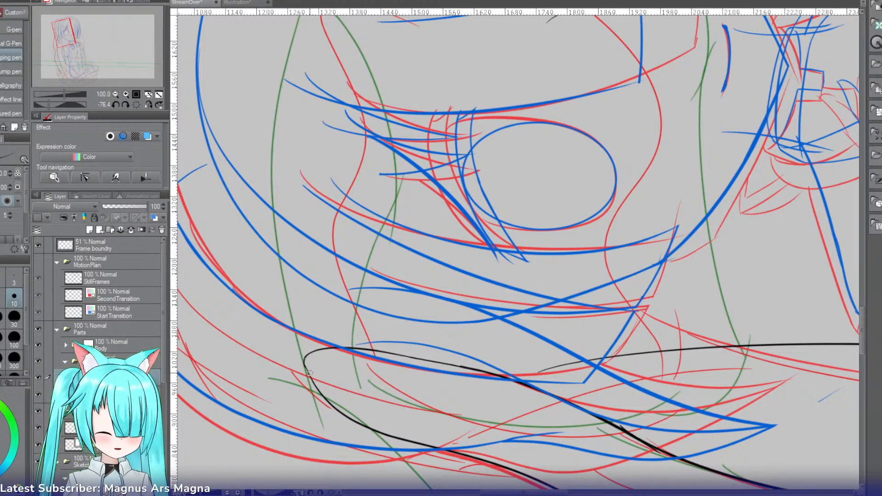
key(r)
drag(310, 373, 433, 237)
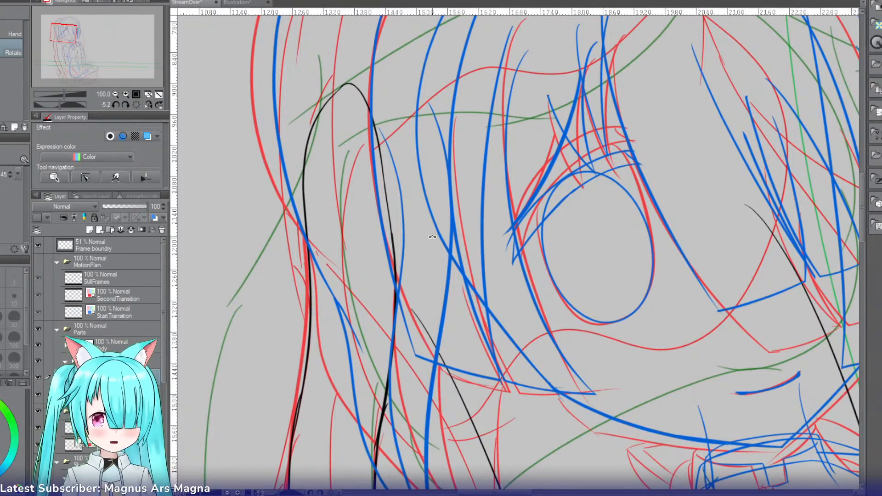
click(138, 106)
Step: Rotate the canvas to about -52 degrees and ink a long curve along the green sketch line above the eye to the ponytail's peak
drag(70, 34, 64, 32)
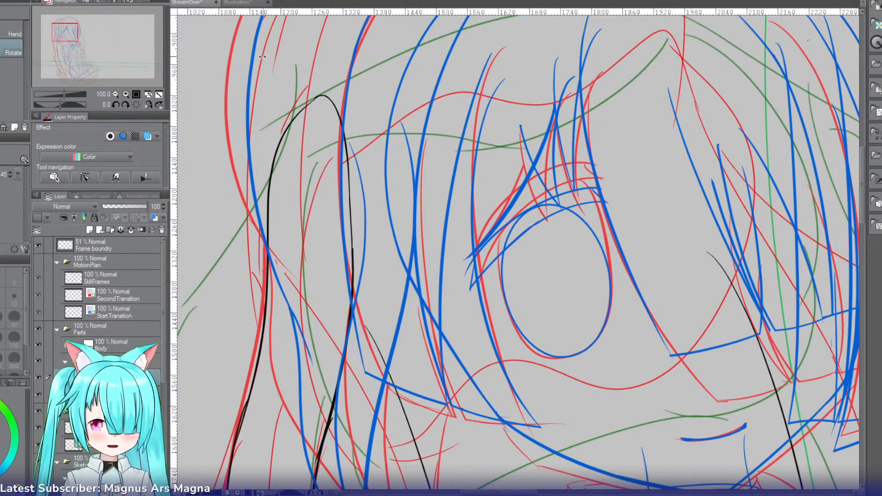
drag(73, 38, 73, 45)
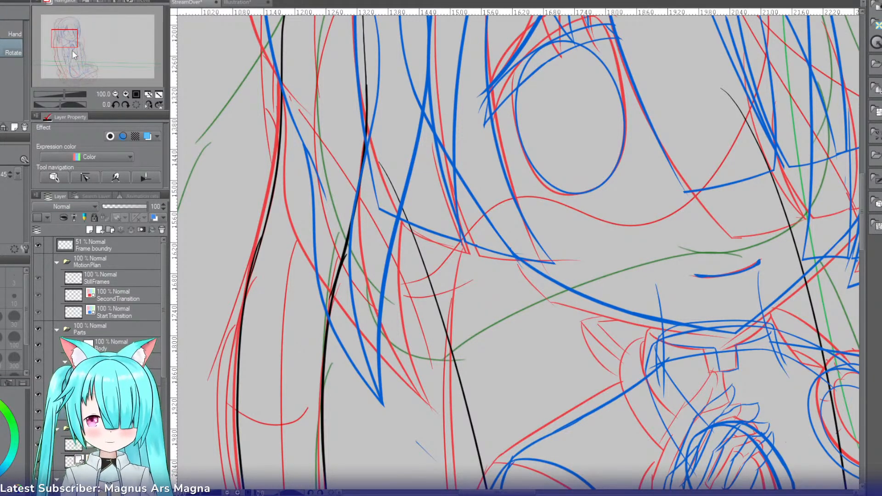
drag(73, 51, 75, 30)
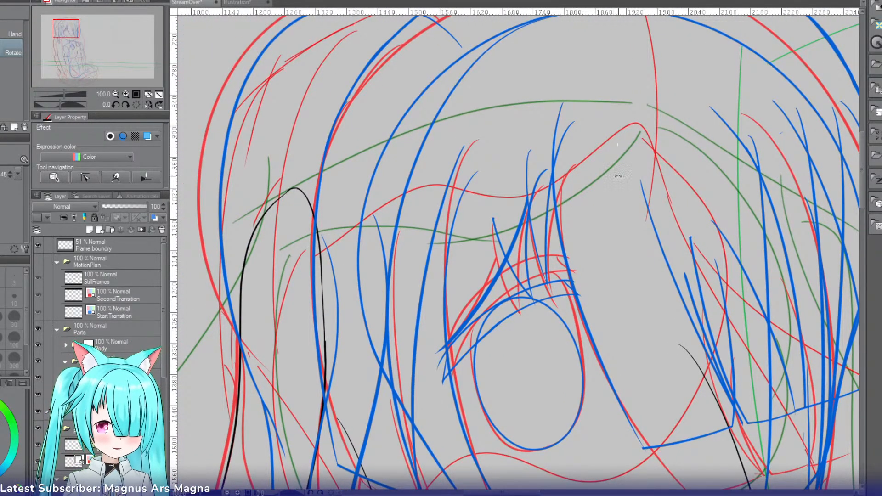
key(p)
drag(542, 131, 455, 155)
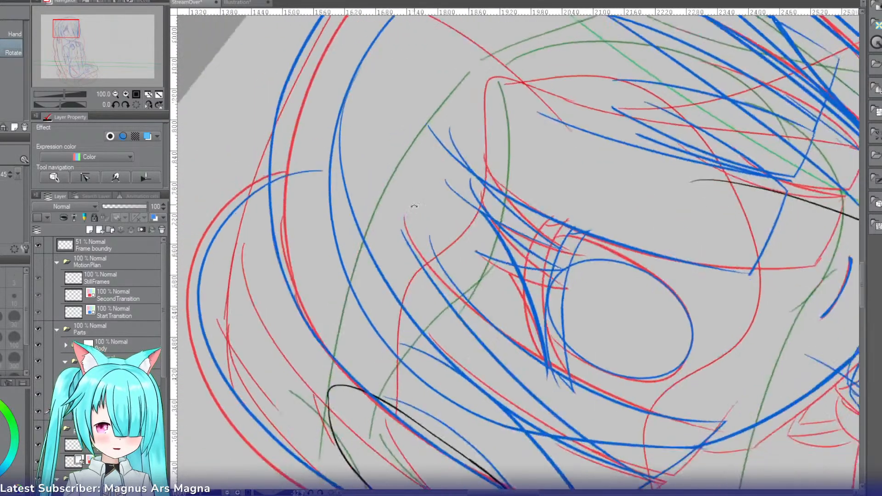
drag(469, 70, 356, 343)
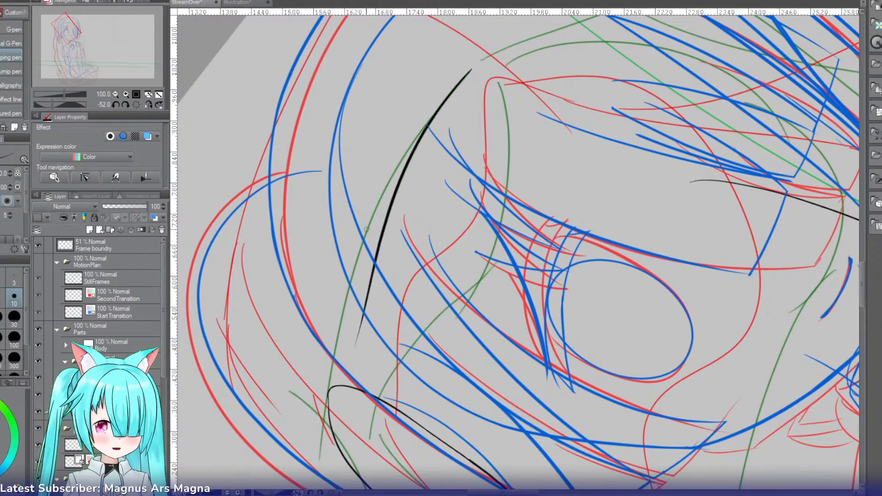
key(ctrl+z)
drag(470, 70, 328, 380)
key(ctrl+z)
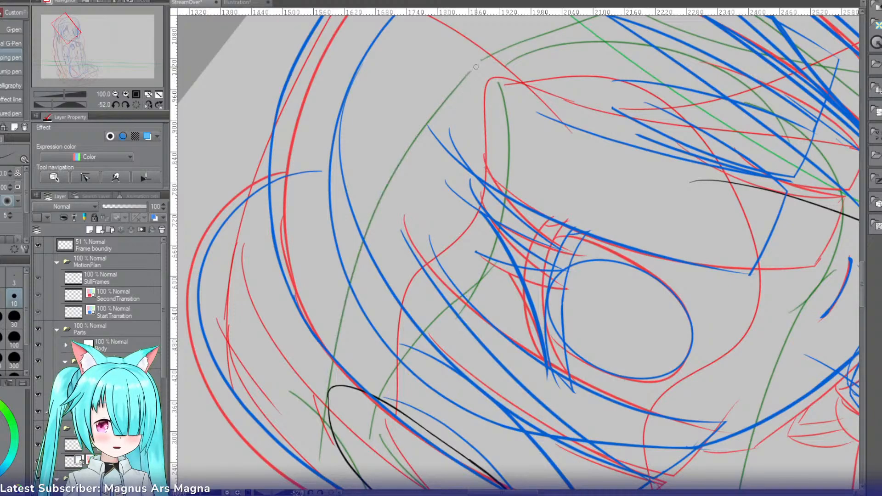
drag(476, 66, 345, 411)
key(ctrl+z)
drag(479, 69, 342, 419)
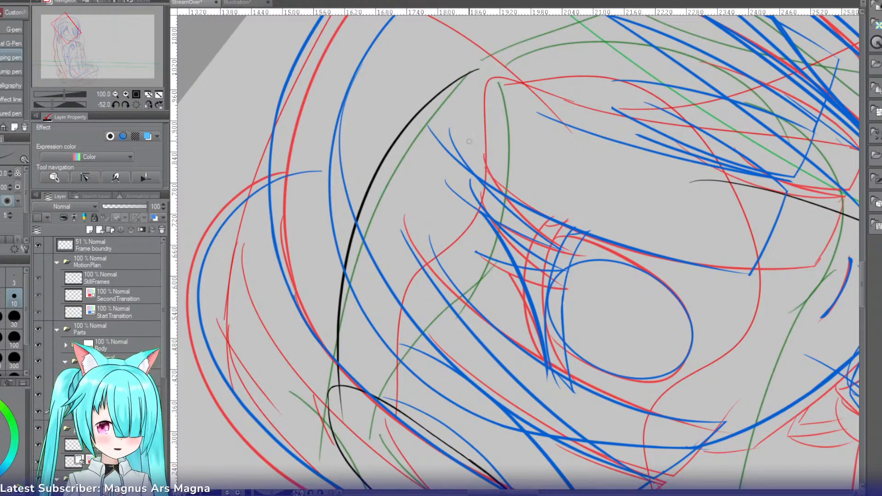
Step: Try to align the freehand black curve above the eye with the ponytail's rounded peak by transforming it slightly up and towards the ponytail
drag(422, 167, 532, 129)
key(ctrl+t)
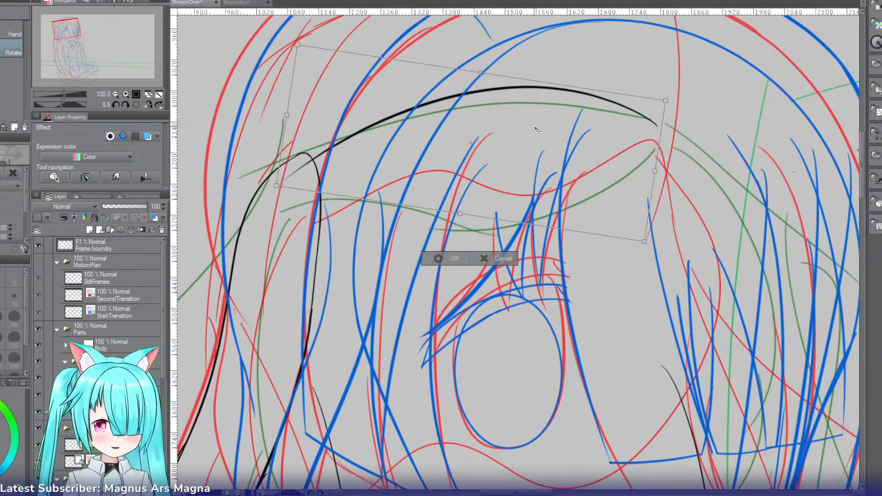
key(Up)
key(Up)
key(Up)
key(Up)
key(Up)
key(Up)
key(Up)
key(Up)
key(Left)
key(Left)
key(Left)
key(Left)
key(Left)
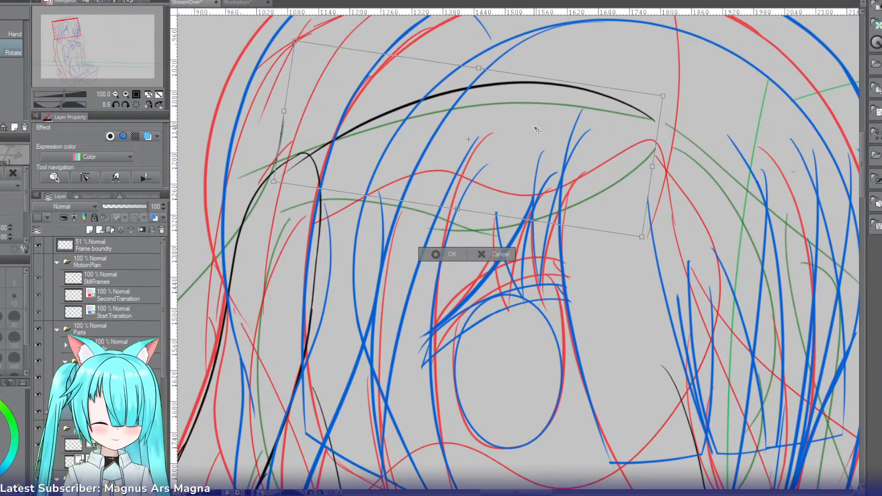
key(Left)
key(Left)
key(Left)
key(Left)
key(Left)
key(Up)
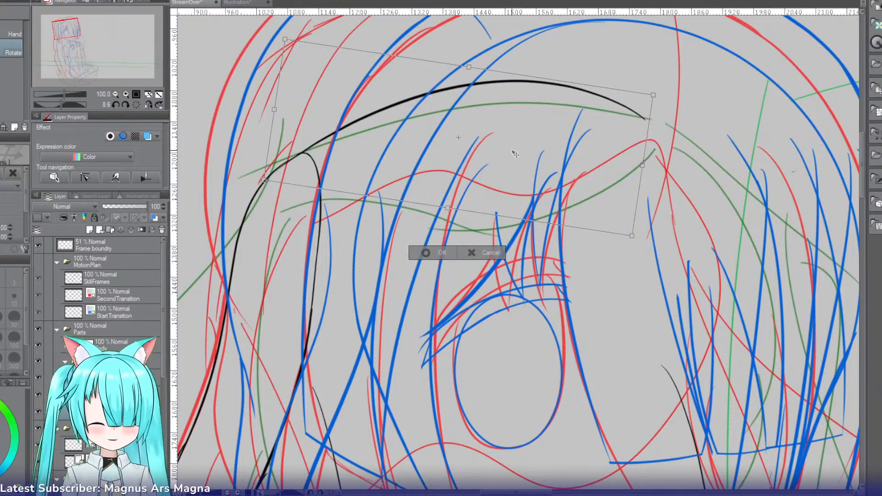
drag(512, 151, 513, 152)
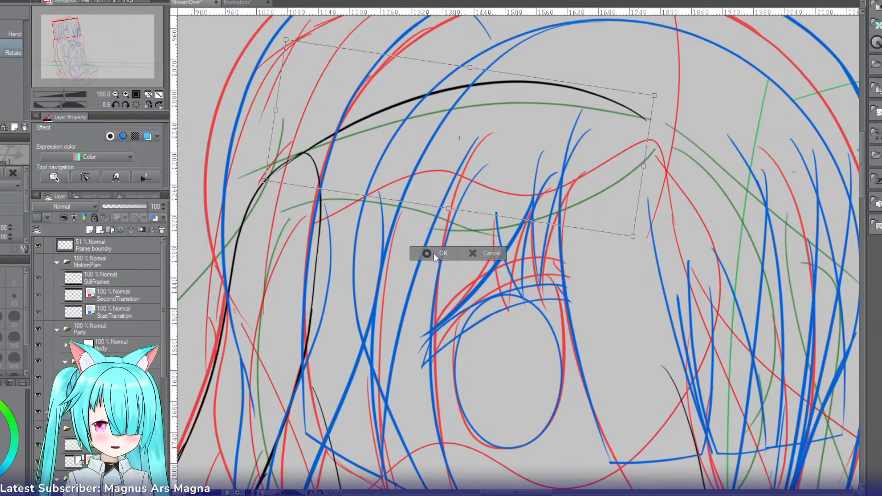
click(435, 255)
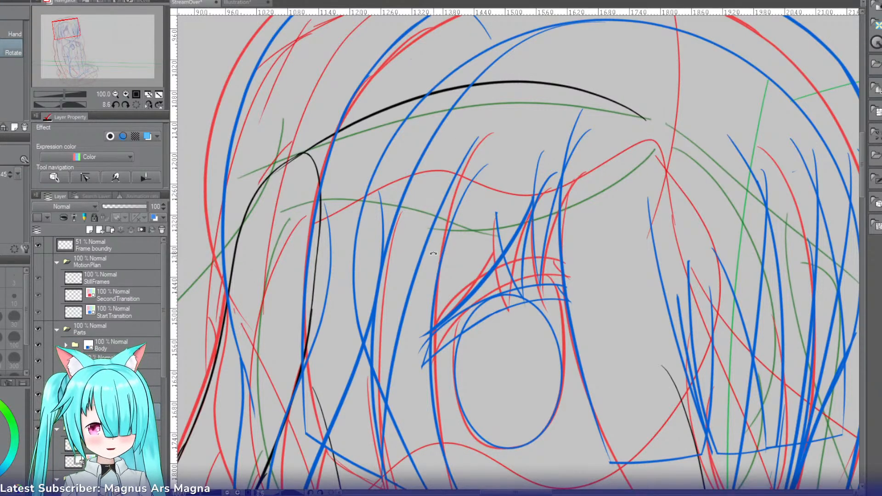
Step: Delete the freehand head curve and redraw it with the Curve tool from the ponytail's peak along the green sketch line, canvas rotation reset
key(y)
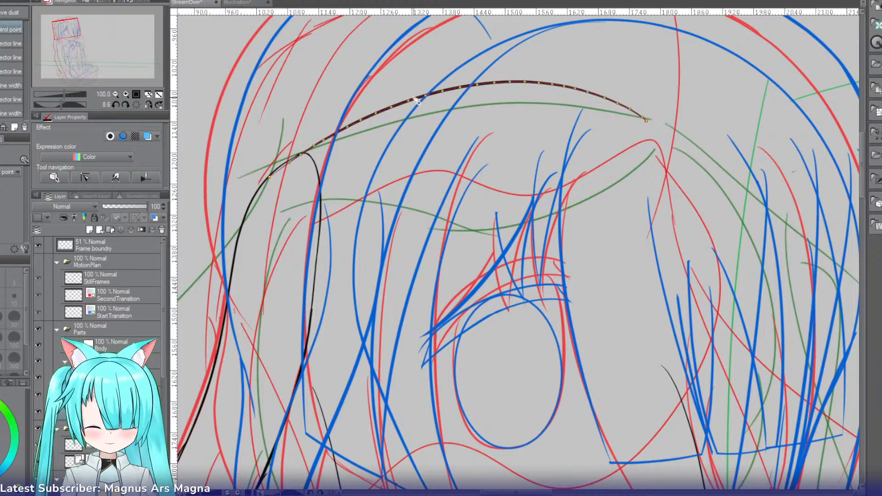
key(Delete)
key(u)
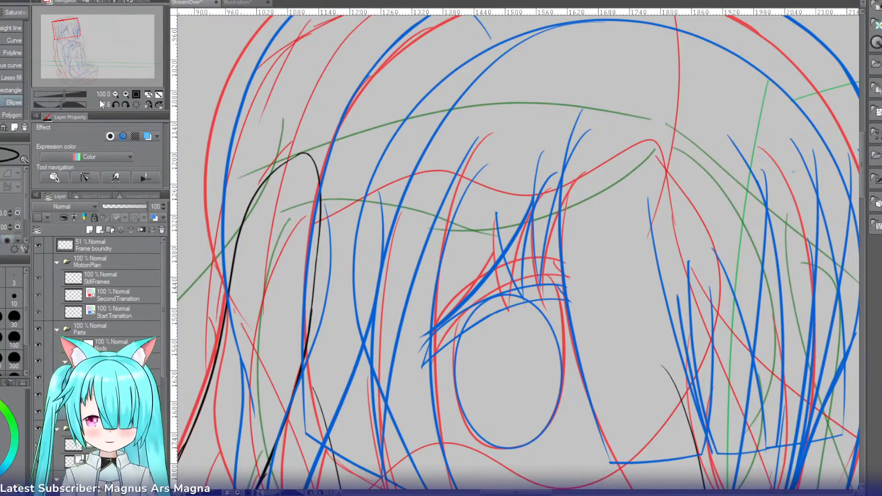
click(136, 105)
click(14, 40)
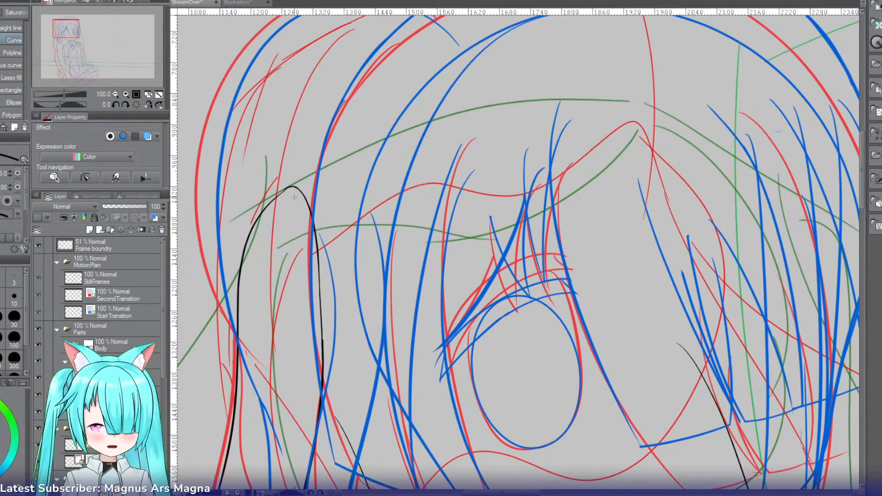
drag(288, 187, 630, 102)
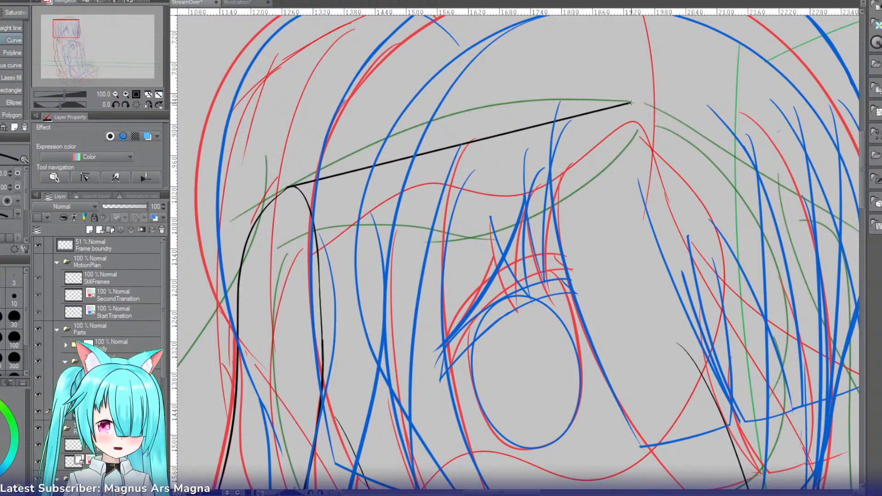
click(428, 91)
Step: Transform the redrawn head curve slightly downward so its end sits on the ponytail's rounded peak
key(ctrl+t)
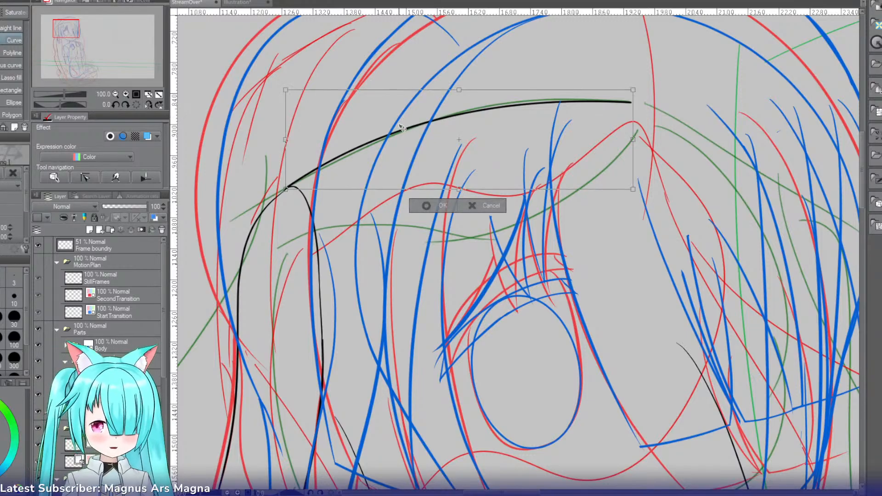
drag(400, 123, 400, 125)
key(Return)
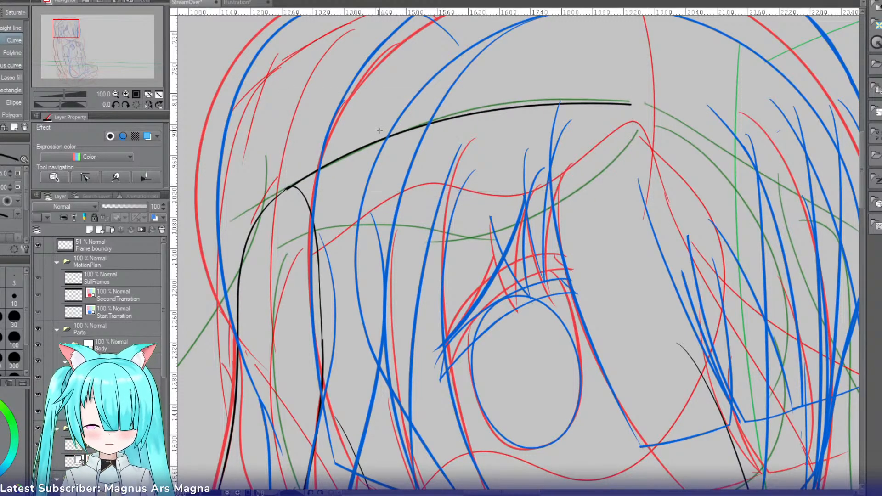
key(ctrl+t)
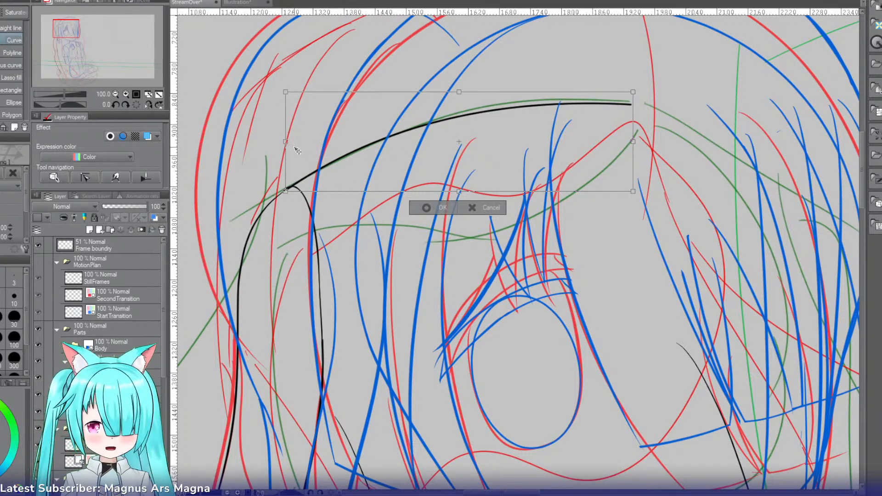
key(Return)
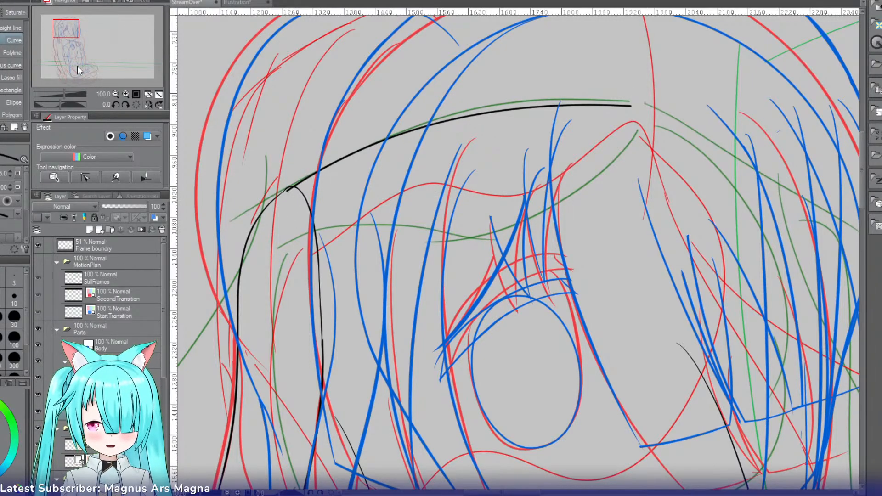
Step: Add a new vector layer and ink a curve with the pen from above the eye towards the ponytail
drag(71, 33, 72, 33)
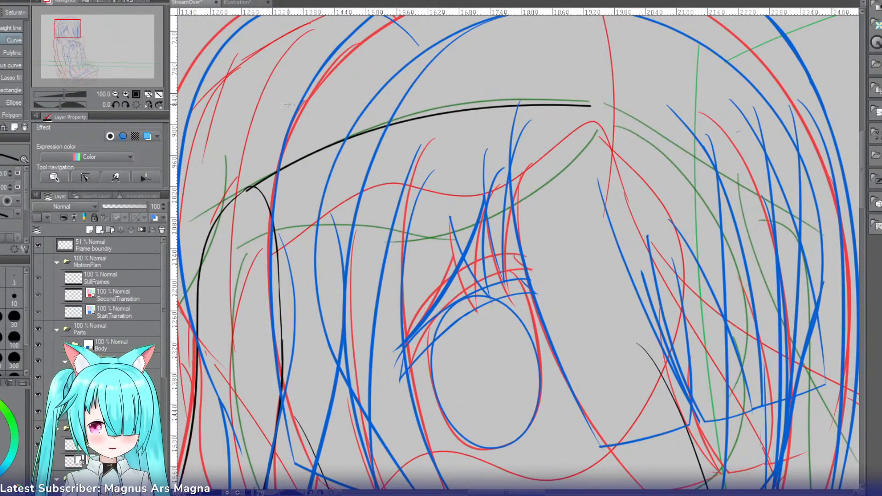
drag(63, 30, 61, 35)
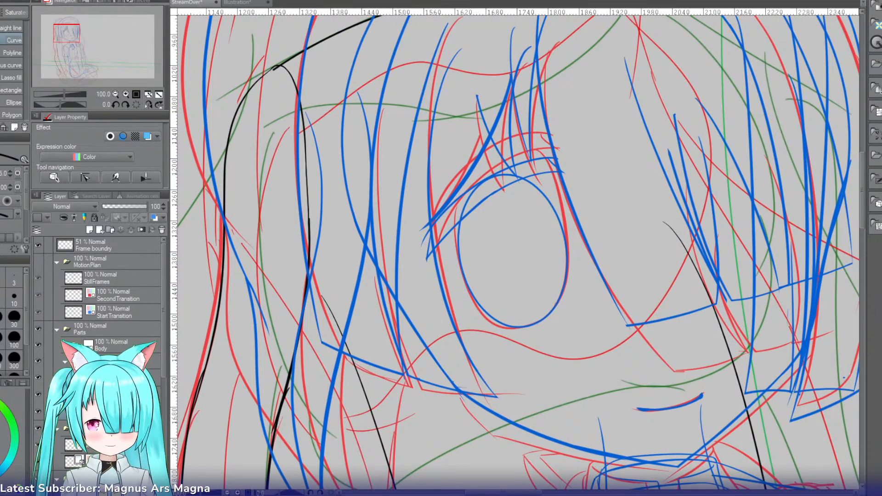
click(100, 230)
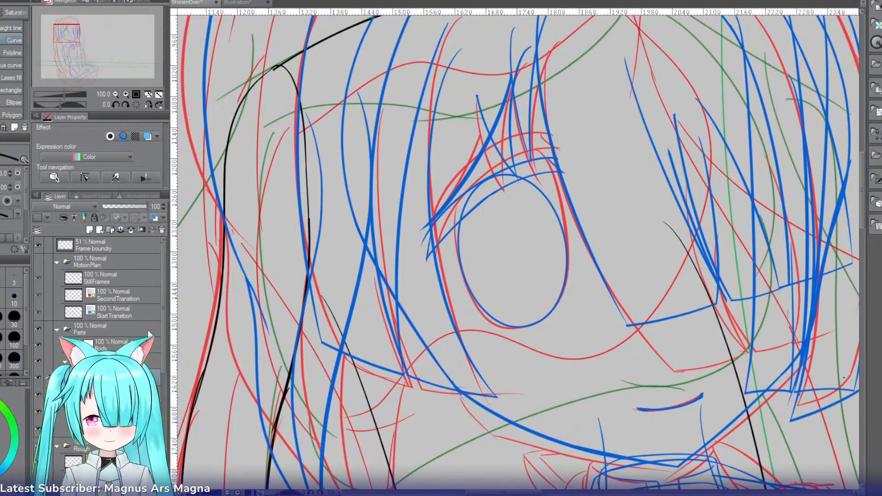
drag(72, 34, 73, 32)
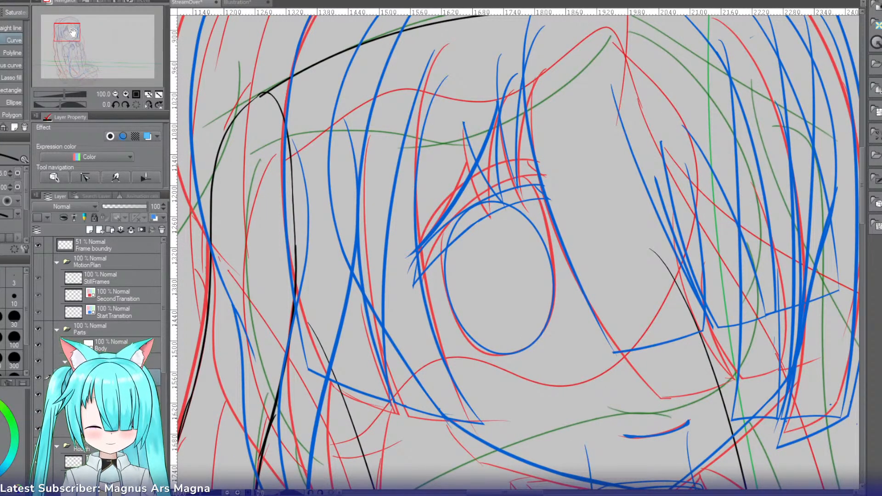
key(p)
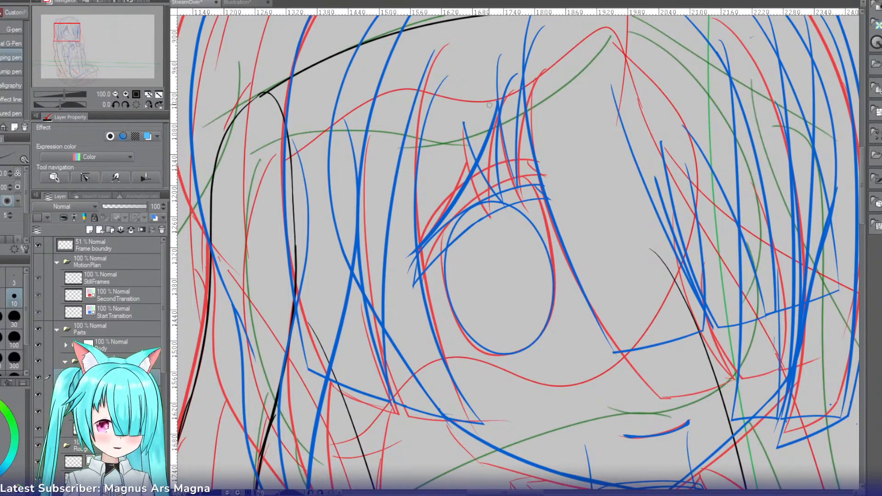
drag(505, 78, 350, 117)
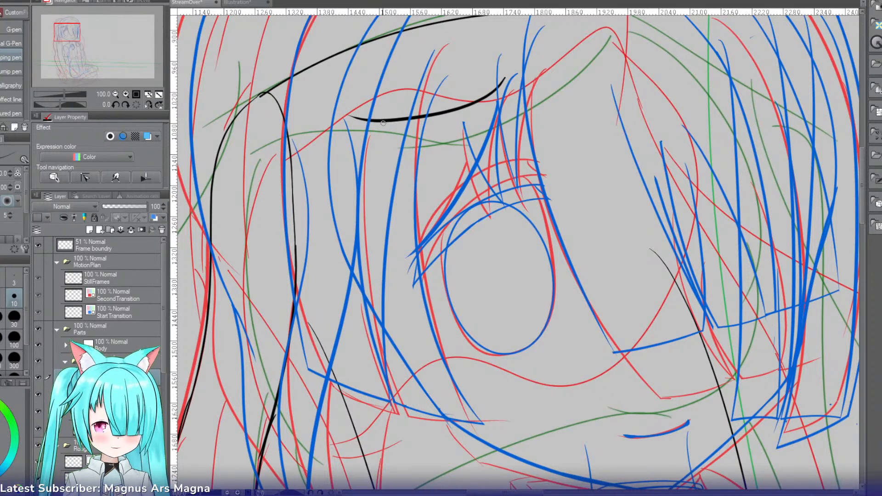
Step: Ink the face-area outline from the curve above the eye round the corner and down beside the ponytail's inner edge, redoing uneven strokes
drag(375, 119, 292, 225)
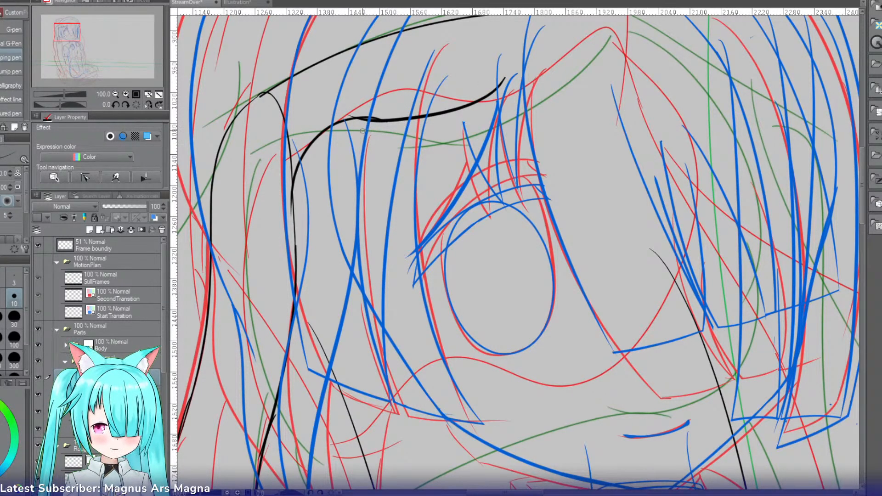
key(ctrl+z)
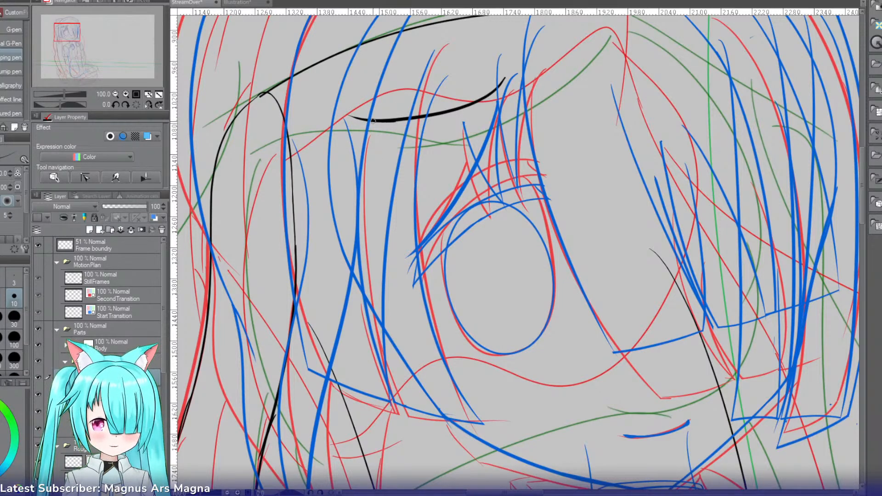
drag(373, 120, 292, 220)
key(ctrl+z)
mouse_move(368, 118)
mouse_down()
mouse_move(306, 244)
mouse_move(337, 360)
mouse_up()
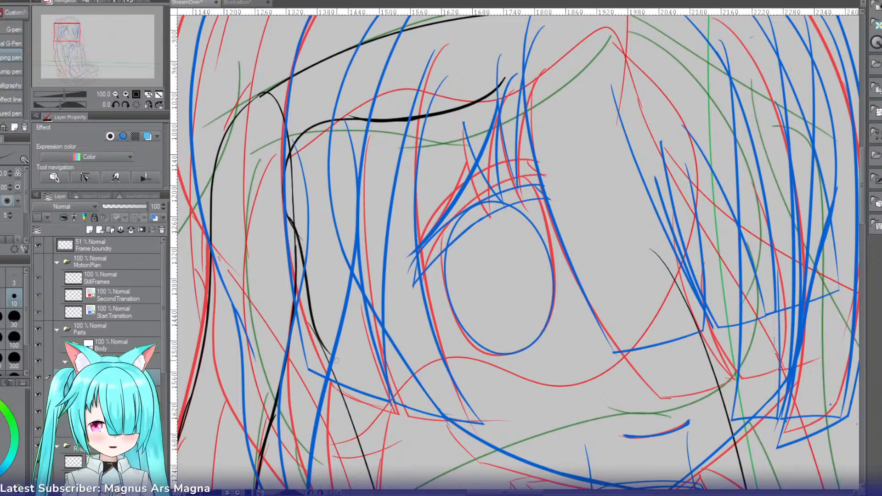
key(ctrl+z)
drag(296, 228, 346, 375)
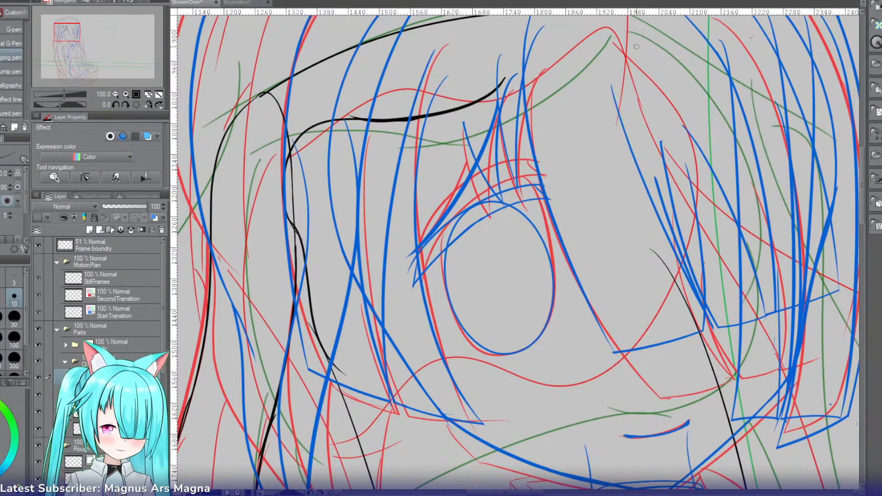
Step: Continue the outline from above the eye over the red sketch peak and down the far side of the face, redoing uneven strokes
mouse_move(478, 108)
mouse_down()
mouse_move(637, 44)
mouse_move(647, 232)
mouse_up()
key(ctrl+z)
mouse_move(636, 45)
mouse_down()
mouse_move(657, 73)
mouse_move(678, 252)
mouse_up()
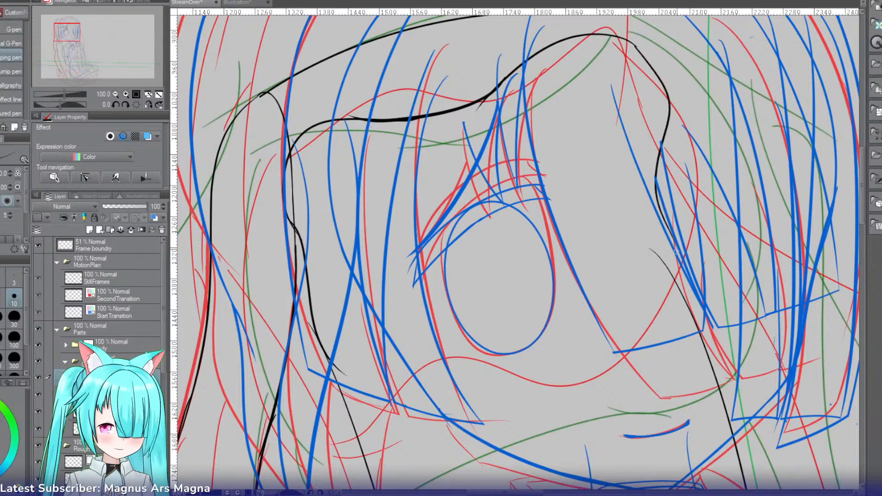
key(ctrl+z)
mouse_move(632, 43)
mouse_down()
mouse_move(648, 60)
mouse_move(689, 262)
mouse_up()
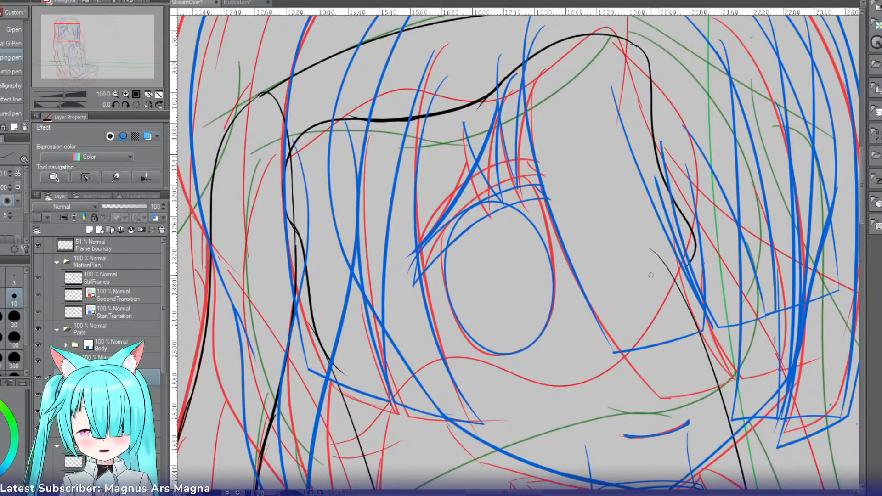
click(115, 94)
key(ctrl+t)
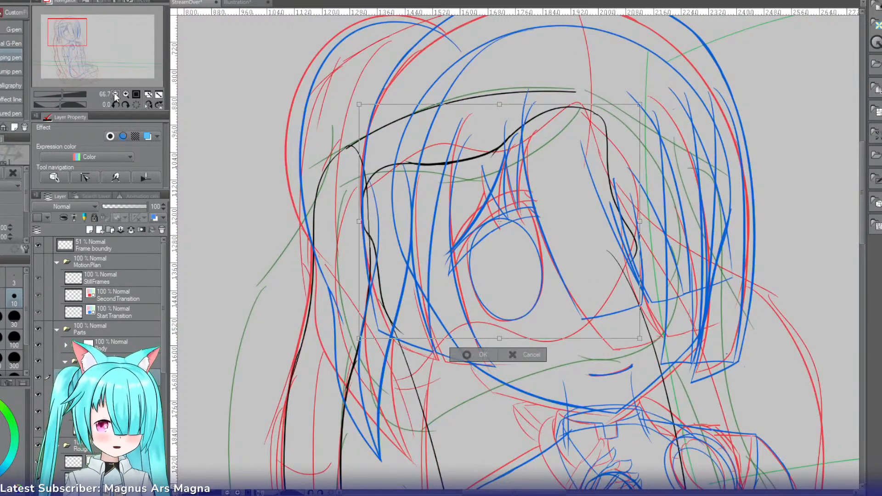
click(467, 355)
click(125, 94)
click(125, 94)
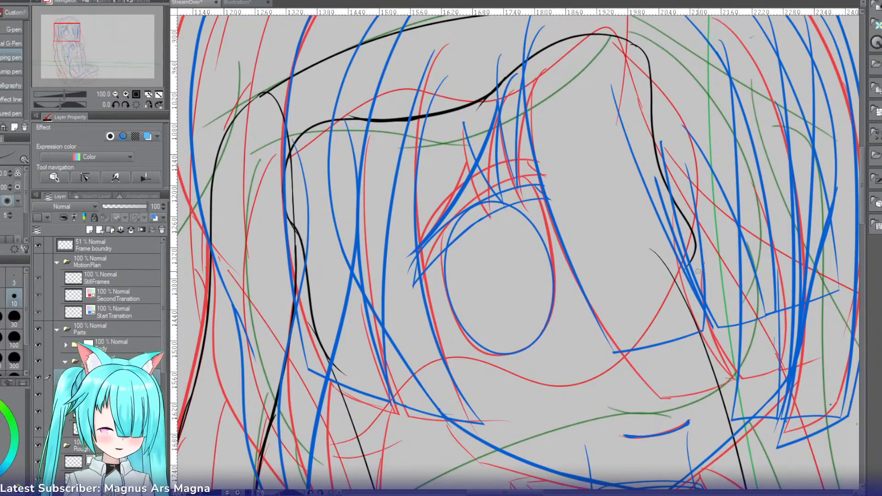
Step: Ink the outline's lower edge across the eye, and rotate the canvas to 127 degrees to round the corner into the ponytail-side edge
mouse_move(688, 263)
mouse_down()
mouse_move(604, 313)
mouse_move(386, 378)
mouse_up()
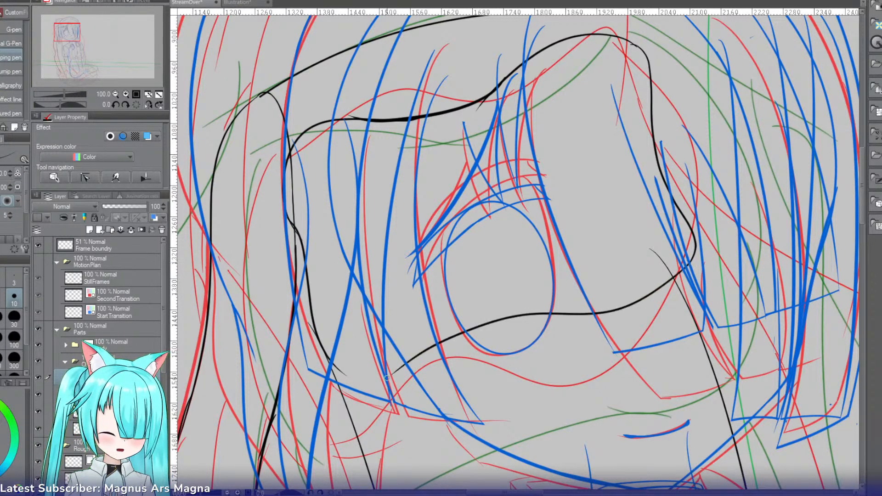
mouse_move(411, 349)
mouse_down()
mouse_move(367, 197)
mouse_move(503, 63)
mouse_up()
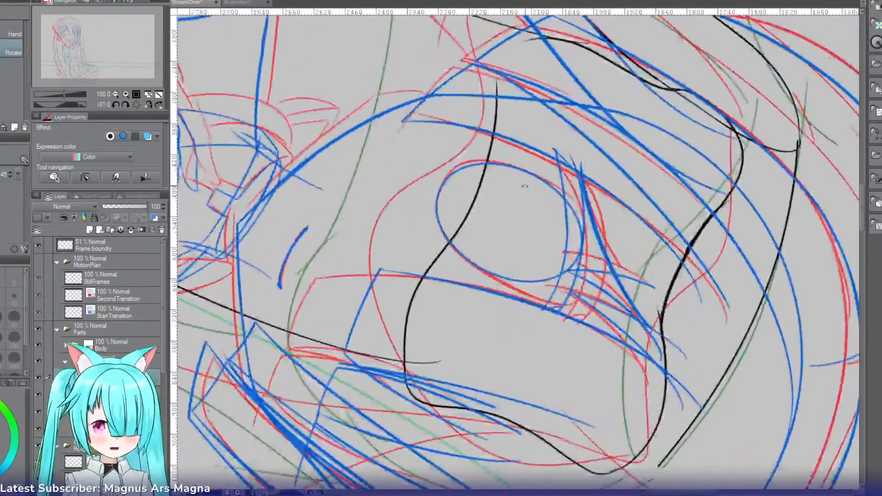
mouse_move(543, 40)
mouse_down()
mouse_move(508, 61)
mouse_move(495, 113)
mouse_move(513, 55)
mouse_move(497, 107)
mouse_move(504, 64)
mouse_move(499, 90)
mouse_up()
key(ctrl+z)
key(ctrl+z)
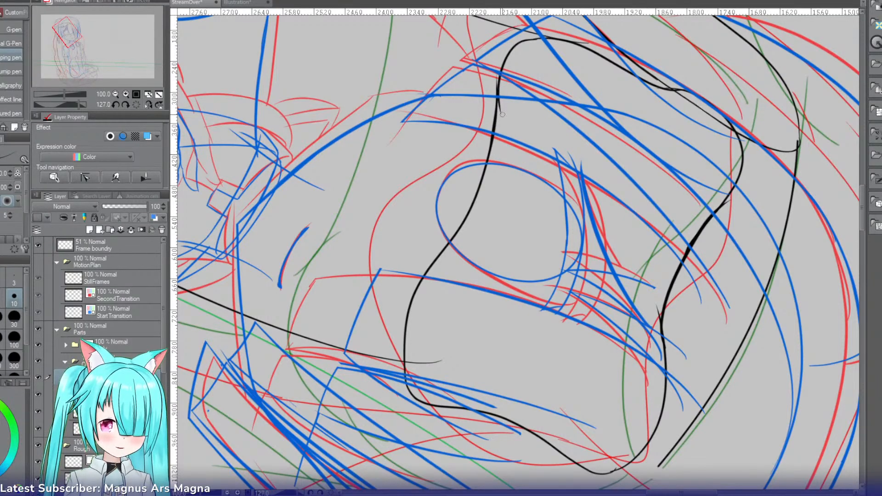
Step: Clean up the join at the outline's lower ponytail-side corner with the hard eraser and small pen touch-ups
key(e)
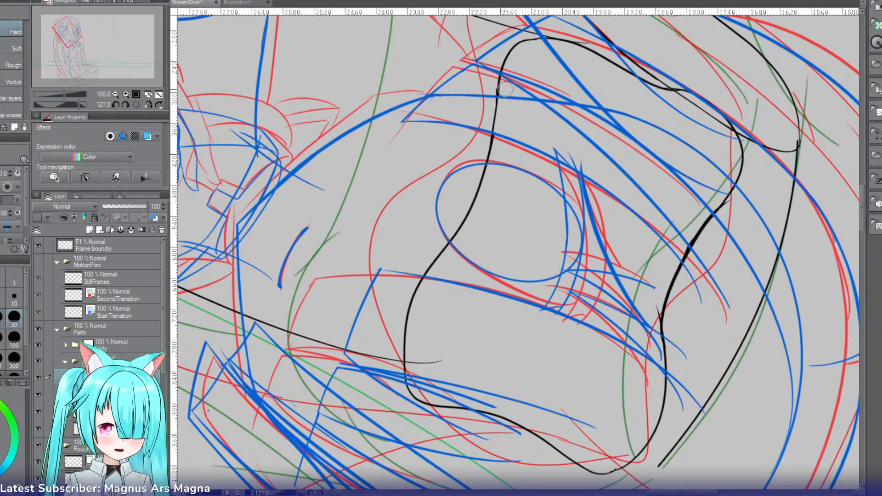
key(p)
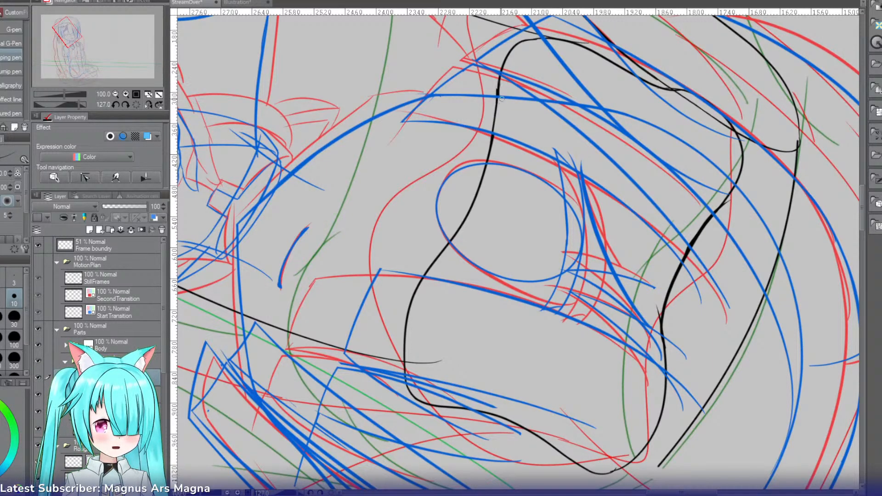
key(e)
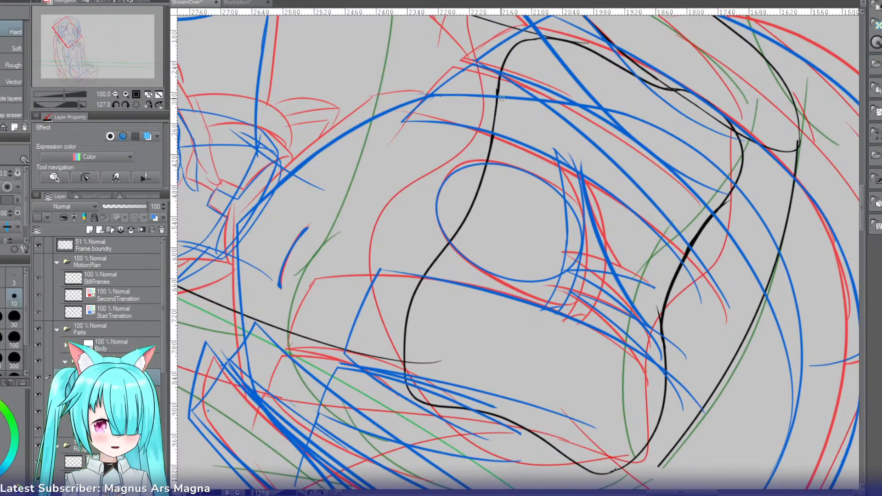
key(p)
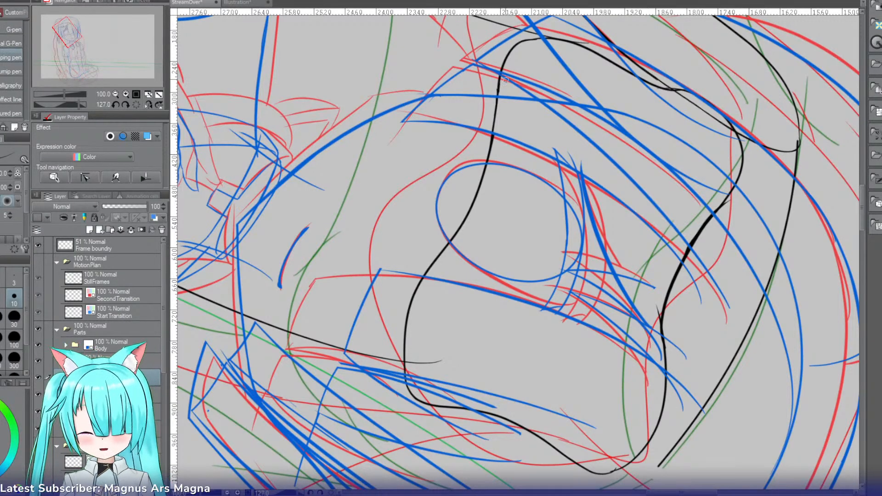
key(r)
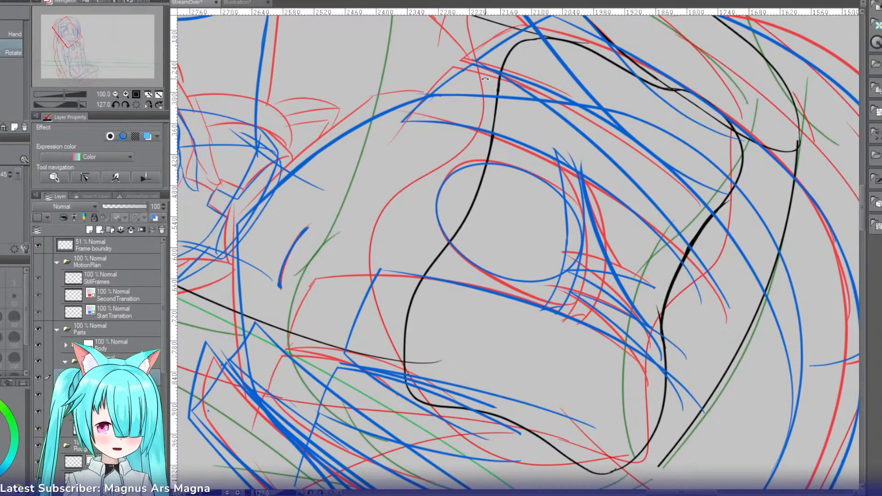
mouse_move(479, 78)
mouse_down()
mouse_move(395, 120)
mouse_move(372, 165)
mouse_up()
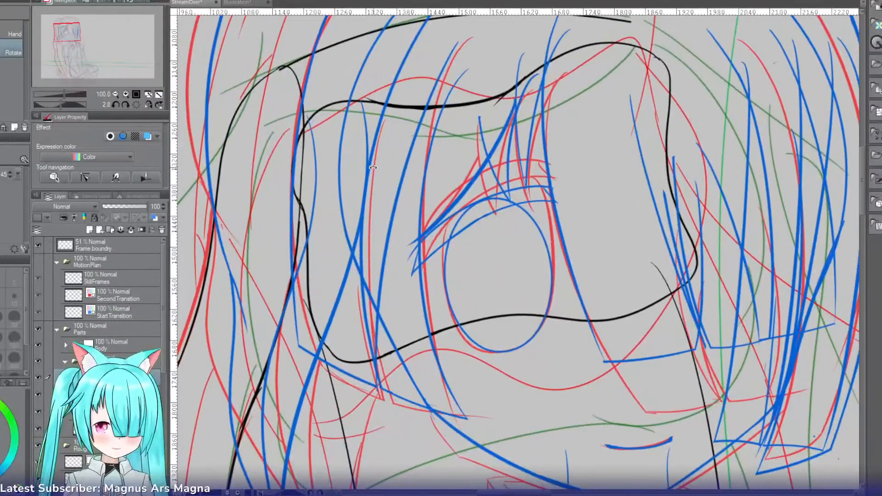
key(p)
mouse_move(317, 112)
mouse_down()
mouse_move(359, 211)
mouse_move(351, 361)
mouse_up()
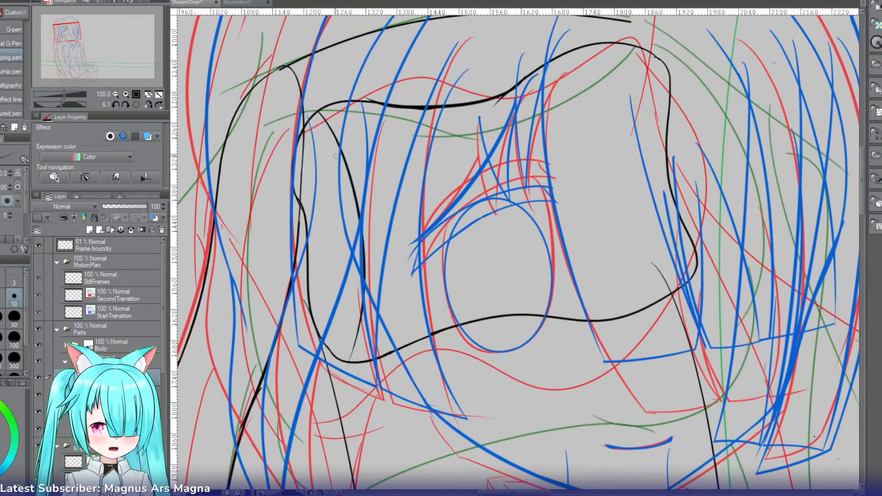
key(ctrl+z)
drag(316, 117, 359, 339)
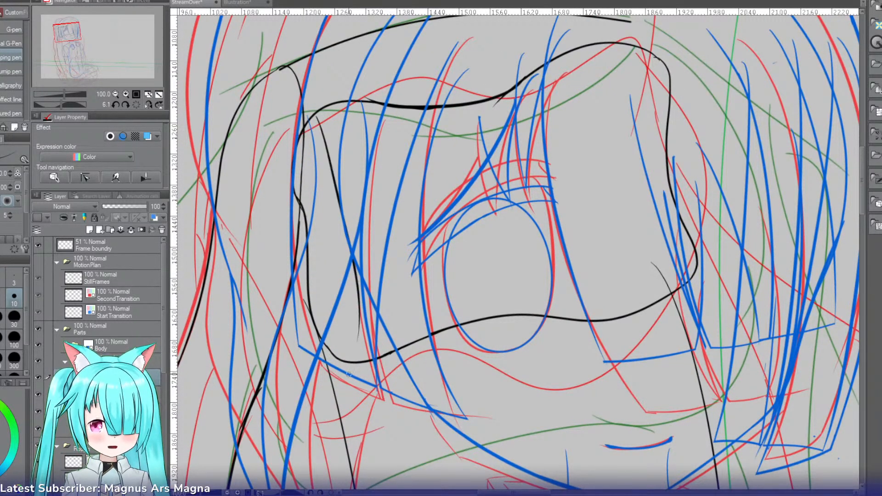
key(ctrl+z)
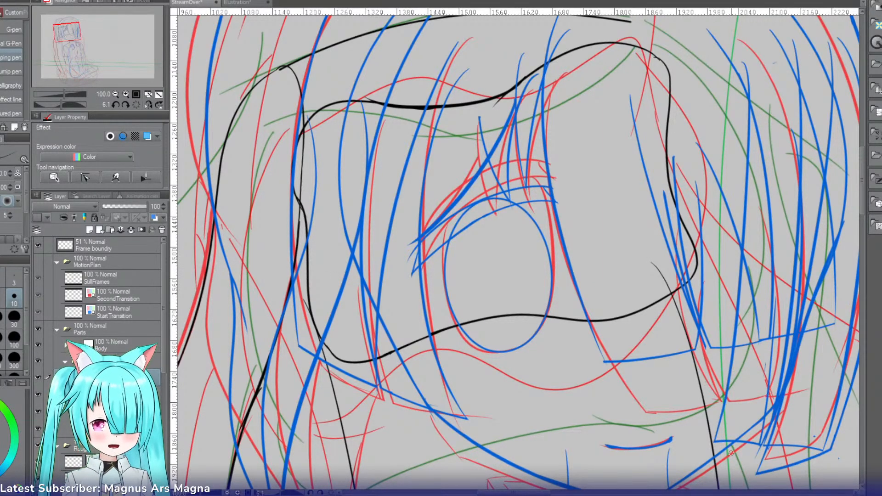
Step: Enlarge the face-area outline with a free transform and shift it up over the face
key(e)
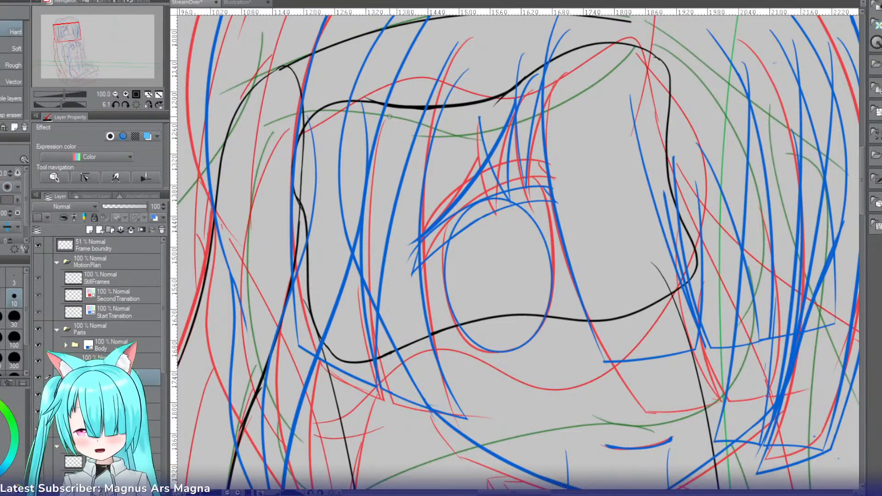
key(ctrl+t)
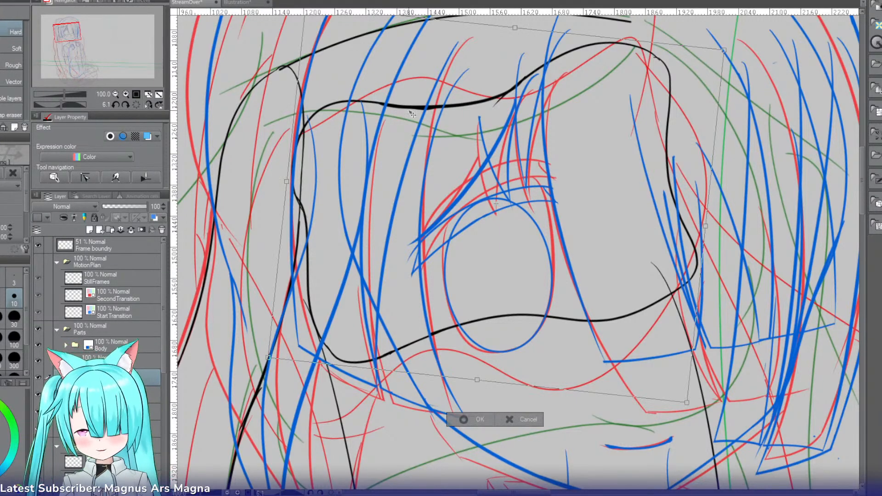
drag(691, 396, 789, 481)
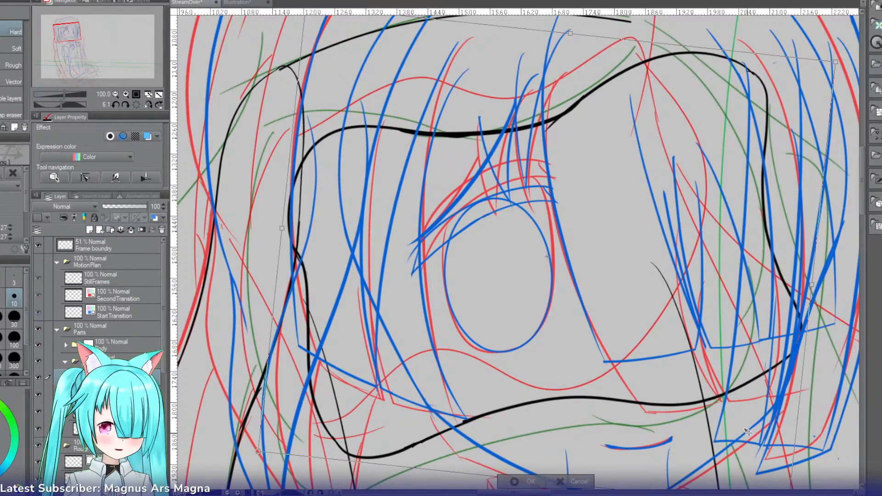
drag(749, 434, 734, 392)
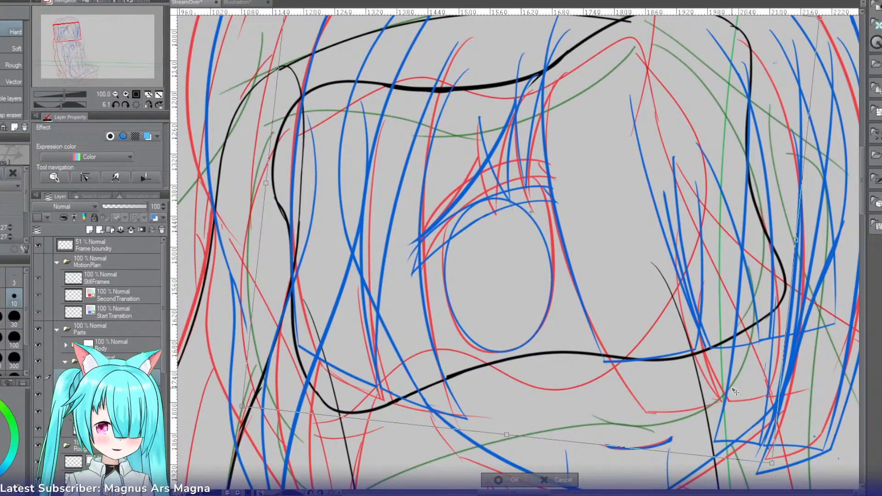
click(495, 480)
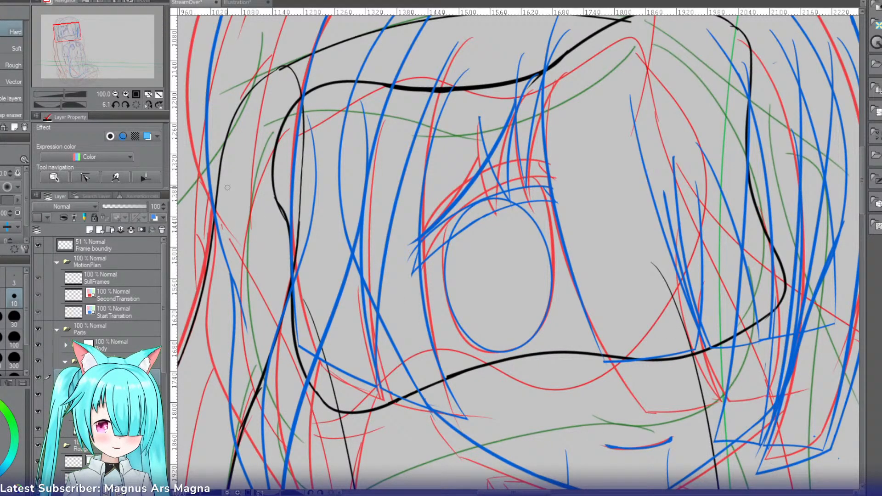
click(115, 94)
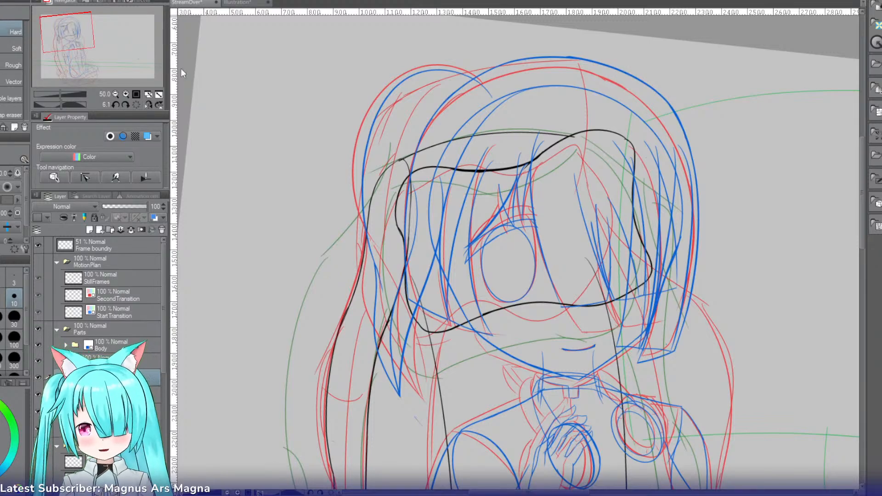
key(ctrl+t)
drag(724, 114, 372, 321)
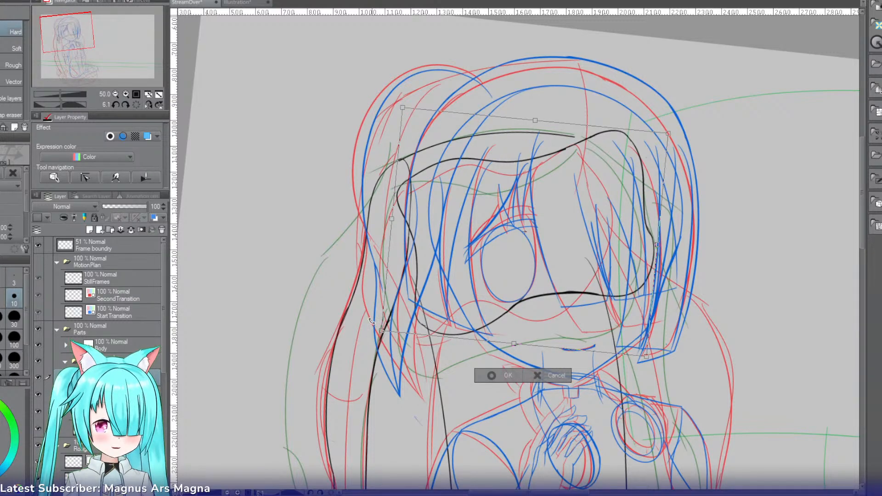
drag(625, 292, 611, 295)
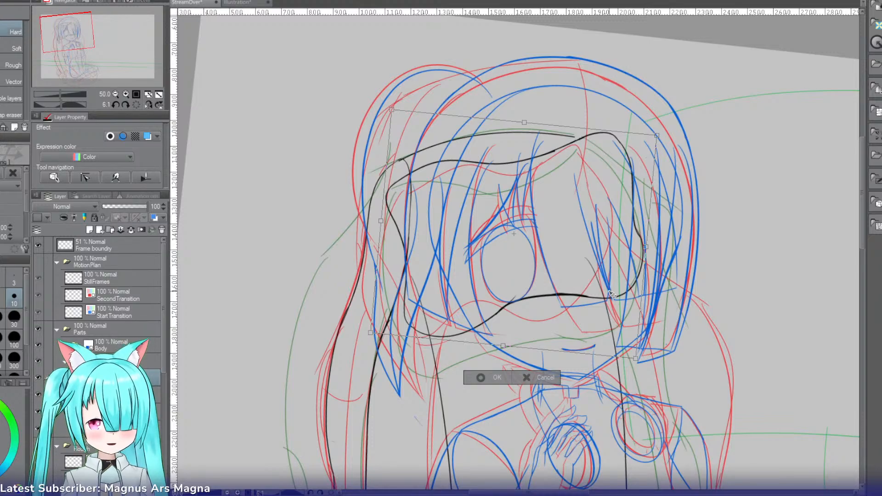
key(ctrl+z)
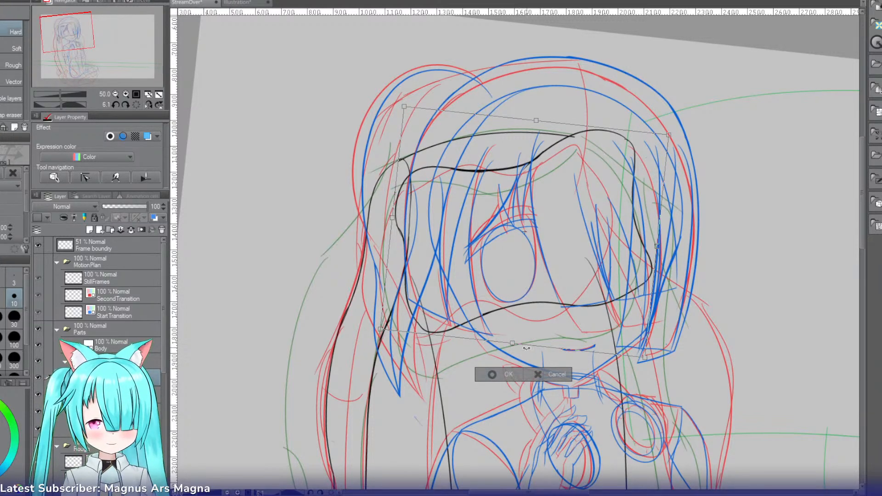
Step: Nudge the face-area outline slightly down and narrow it from the side away from the ponytail
drag(583, 321, 584, 323)
click(502, 376)
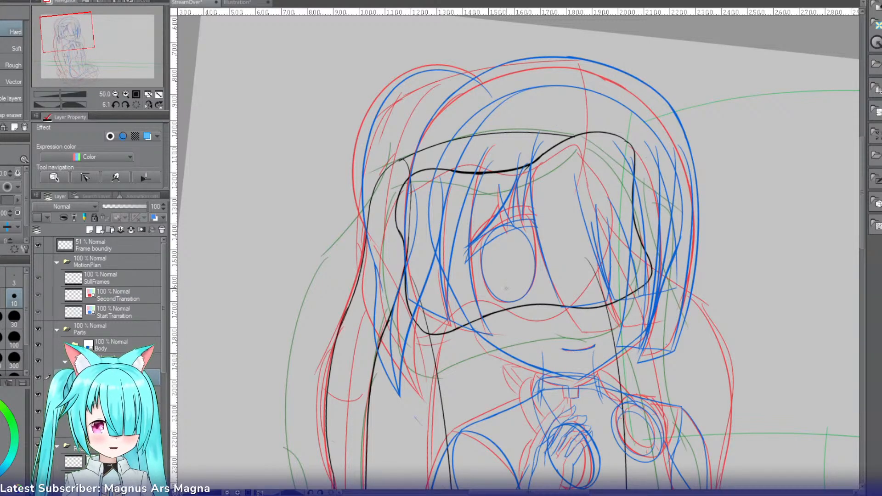
key(ctrl+t)
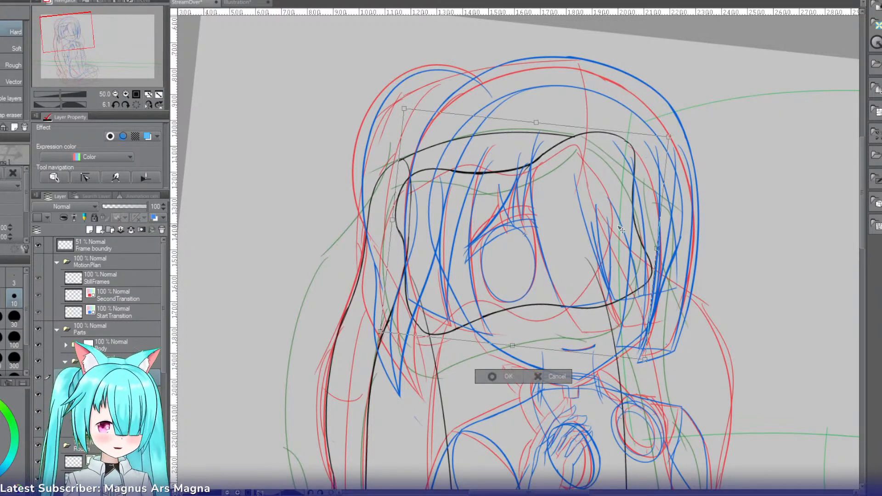
drag(669, 133, 638, 136)
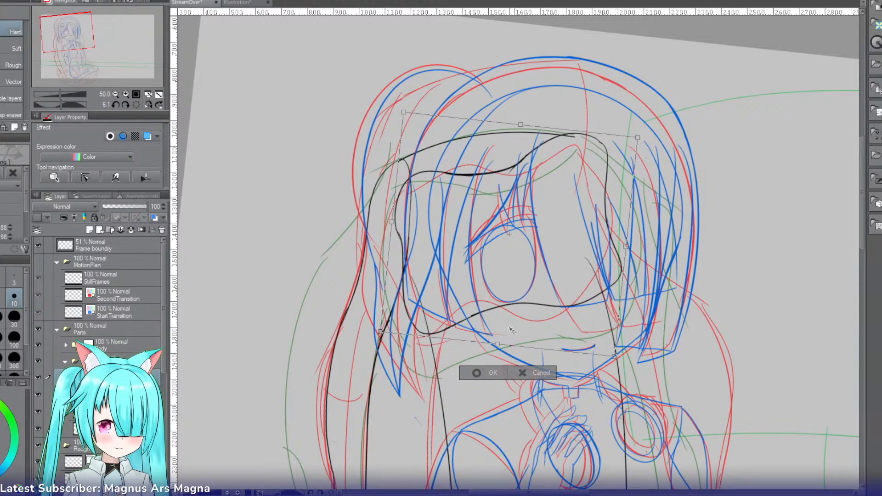
click(480, 371)
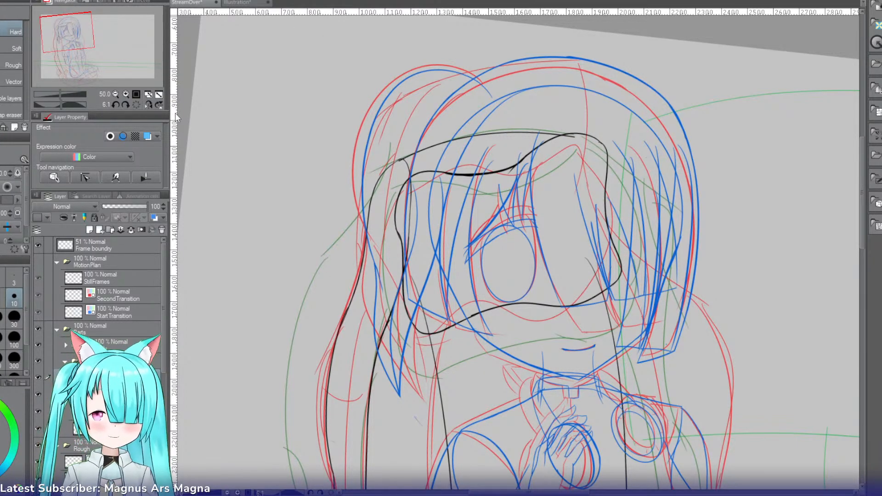
Step: Mirror the canvas view and rotate the head-top curve slightly so its far end rises above the face outline
click(147, 105)
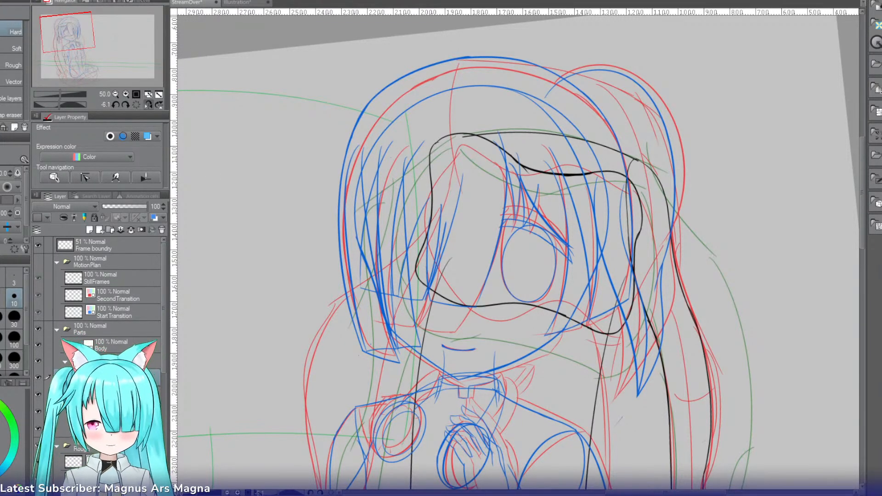
key(ctrl+t)
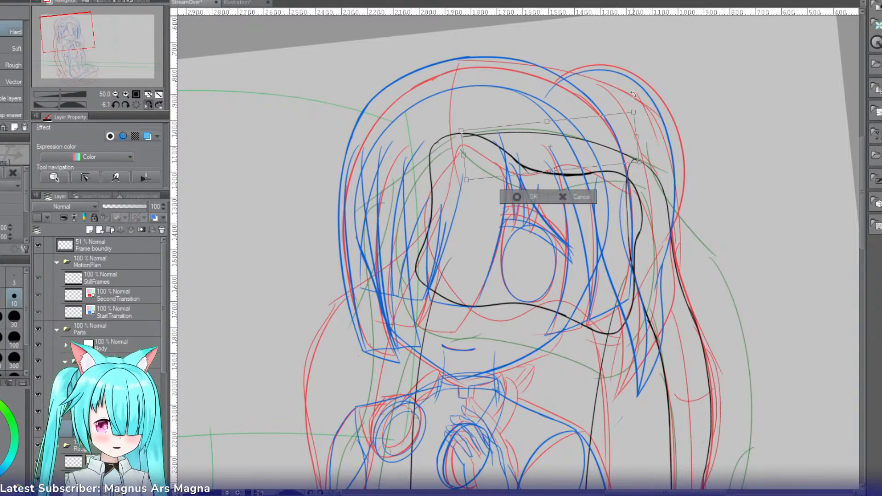
drag(652, 85, 650, 93)
key(Return)
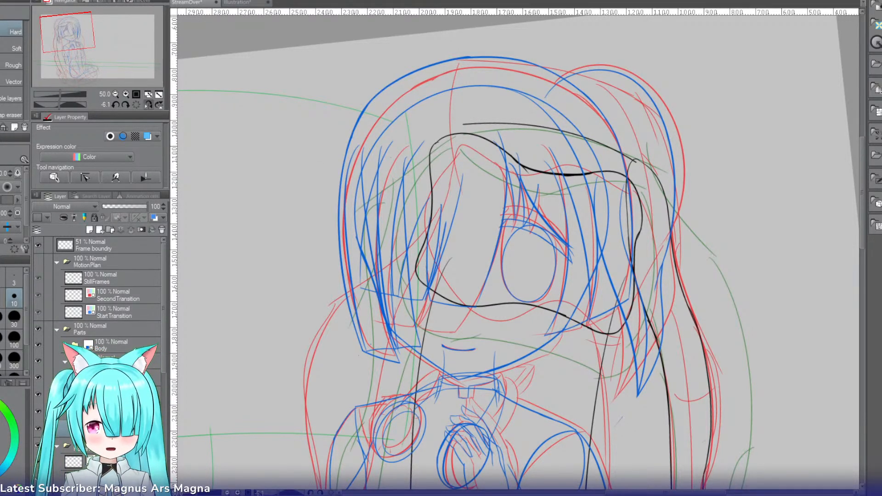
Step: Add a new vector layer, reset the canvas rotation, and ink the second ponytail's outline from the head curve's far end down across the side hair
click(100, 231)
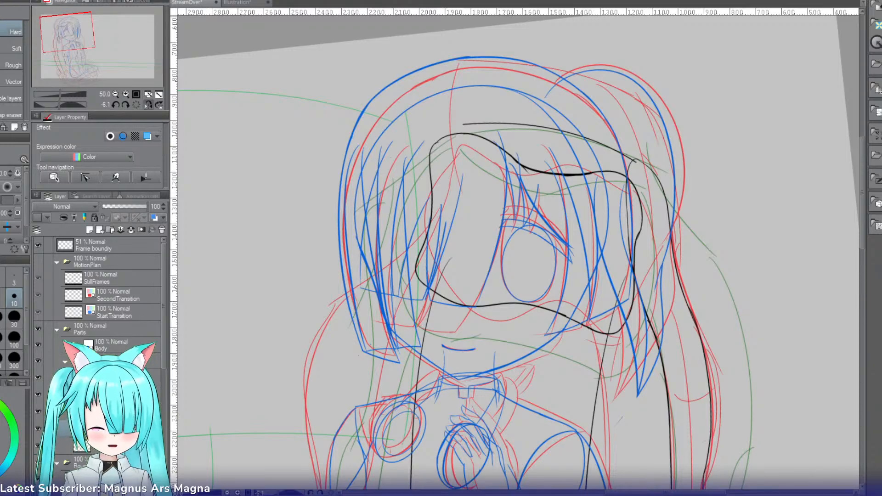
drag(75, 35, 79, 42)
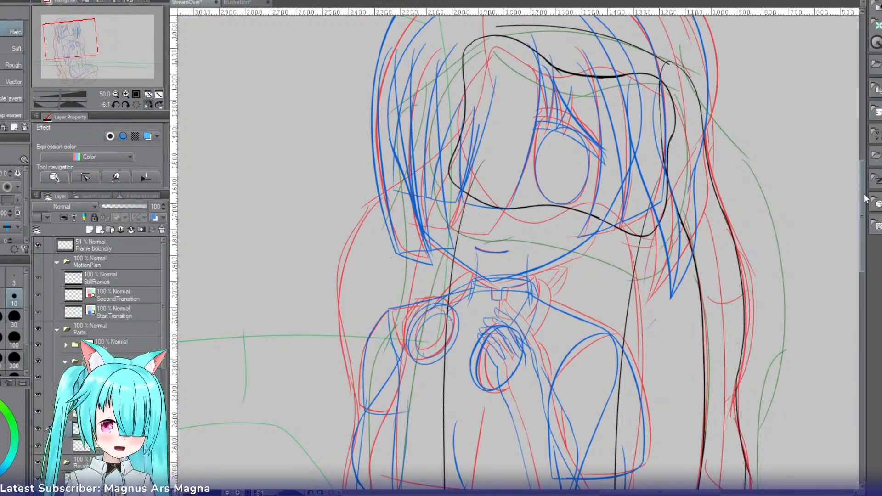
scroll(854, 188, up, 1)
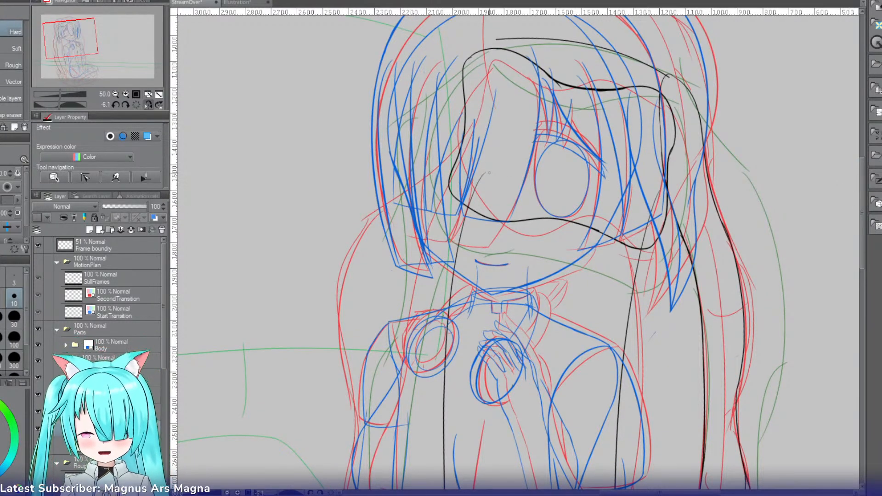
click(137, 105)
key(p)
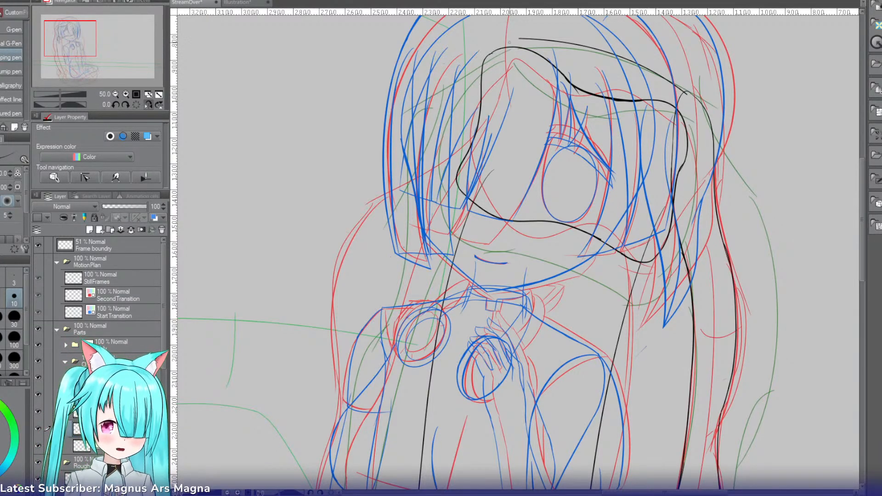
drag(529, 39, 459, 146)
key(ctrl+z)
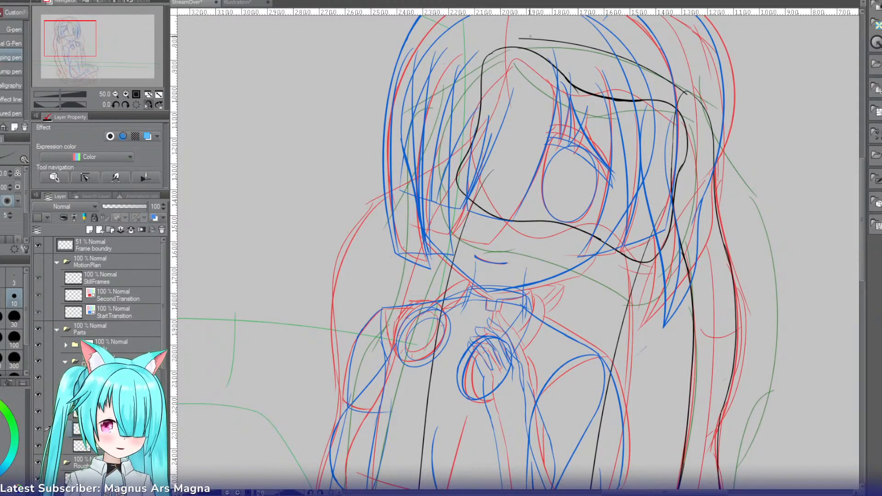
mouse_move(529, 40)
mouse_down()
mouse_move(424, 180)
mouse_move(350, 222)
mouse_up()
key(ctrl+z)
Step: Extend the second ponytail's outline outward from the side hair along the red sketch's upper bend, redoing uneven strokes
mouse_move(436, 168)
mouse_down()
mouse_move(370, 238)
mouse_move(360, 234)
mouse_move(339, 267)
mouse_up()
key(ctrl+z)
key(ctrl+z)
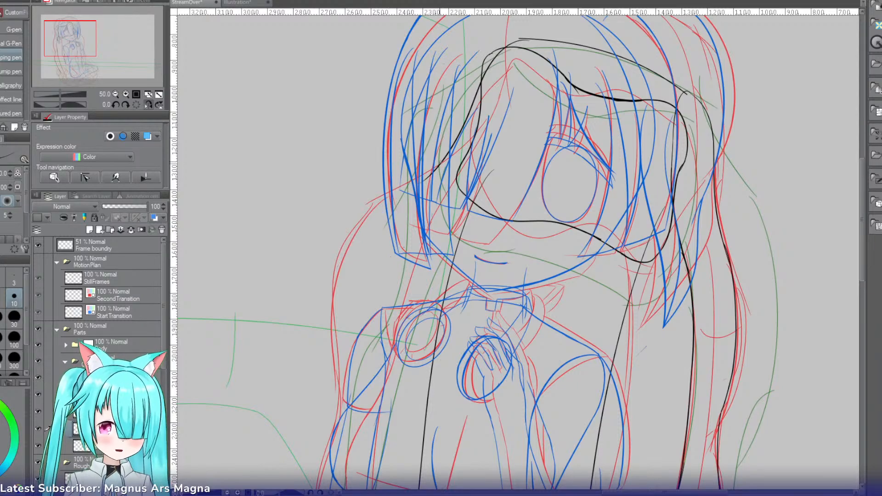
drag(435, 169, 340, 252)
key(ctrl+z)
mouse_move(436, 168)
mouse_down()
mouse_move(360, 228)
mouse_move(346, 262)
mouse_up()
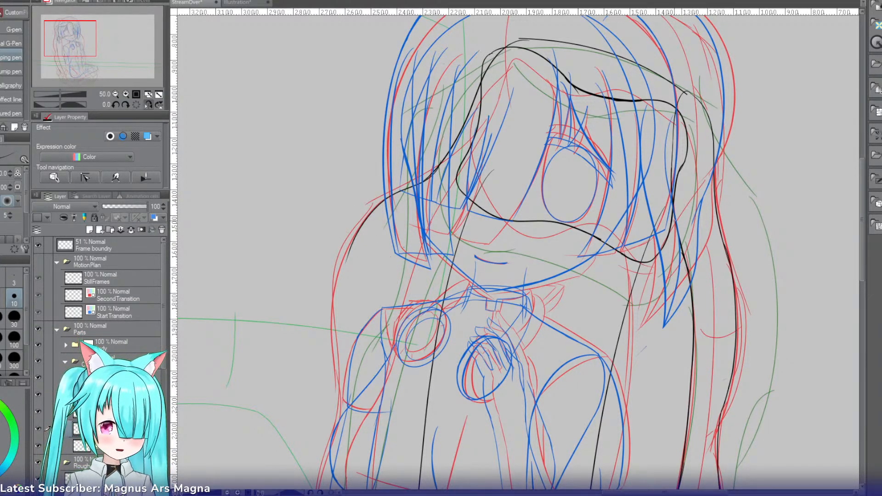
Step: Continue the second ponytail's outer edge down past the shoulder beside the upper arm, redoing uneven strokes
scroll(849, 221, down, 6)
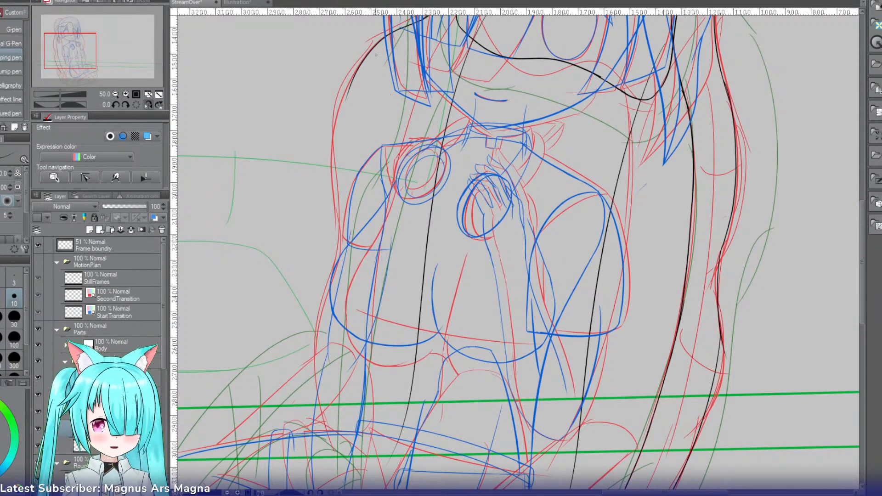
drag(364, 58, 331, 197)
key(ctrl+z)
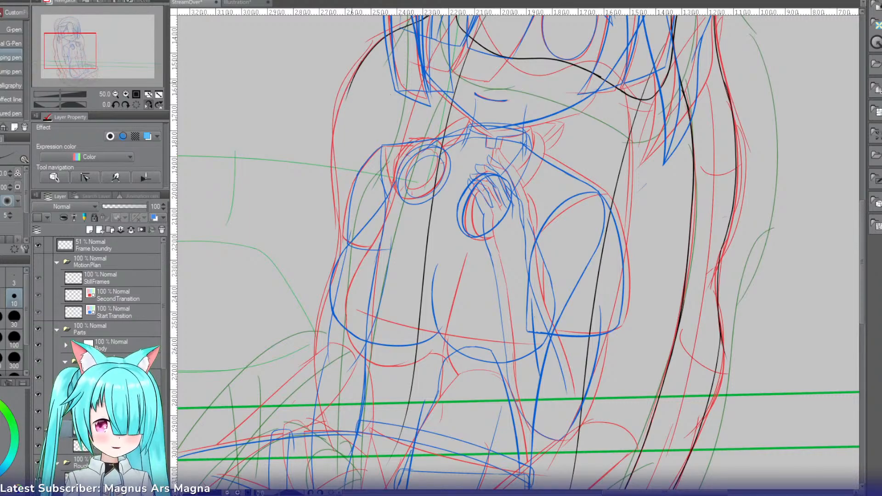
drag(356, 73, 339, 217)
key(ctrl+z)
drag(358, 71, 335, 219)
key(ctrl+z)
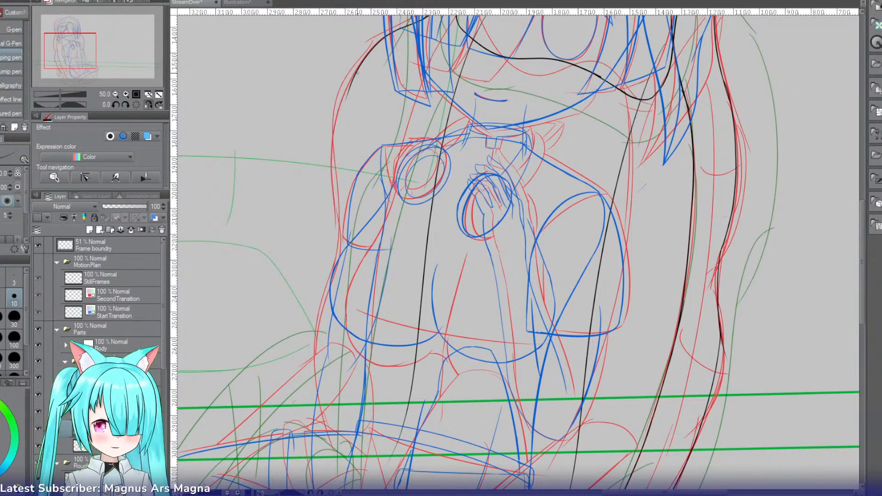
drag(357, 99, 337, 220)
Step: Ink the second ponytail's outer edge from the upper arm down to the elbow, redoing the stroke until it flows
drag(336, 188, 325, 314)
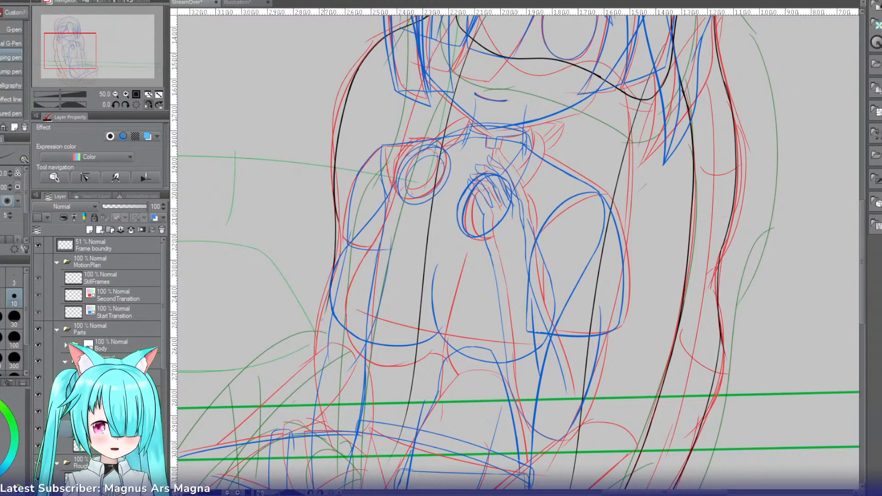
key(ctrl+z)
drag(339, 210, 326, 315)
key(ctrl+z)
drag(334, 199, 322, 321)
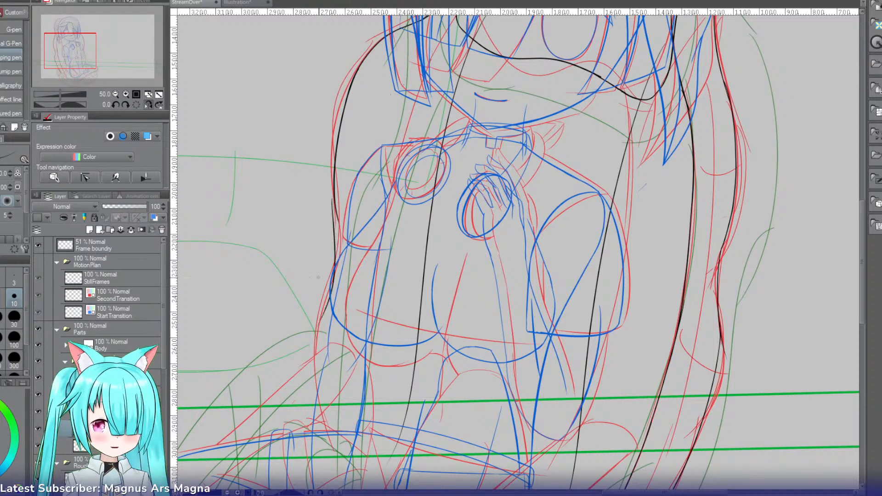
key(ctrl+z)
drag(339, 197, 320, 319)
key(ctrl+z)
drag(339, 204, 318, 326)
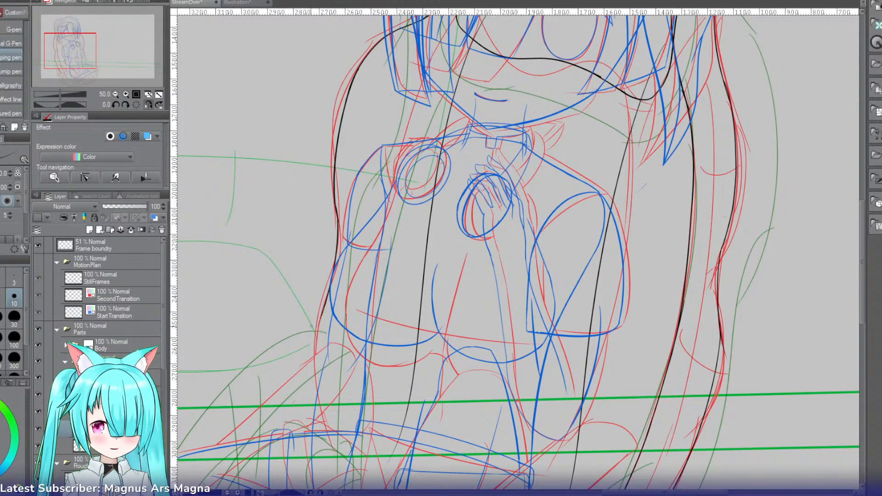
Step: Carry the second ponytail's outer edge from the elbow down to the thigh, redoing the stroke until it curves smoothly
key(ctrl+z)
mouse_move(337, 211)
mouse_down()
mouse_move(316, 324)
mouse_move(318, 415)
mouse_up()
key(ctrl+z)
drag(334, 269, 320, 421)
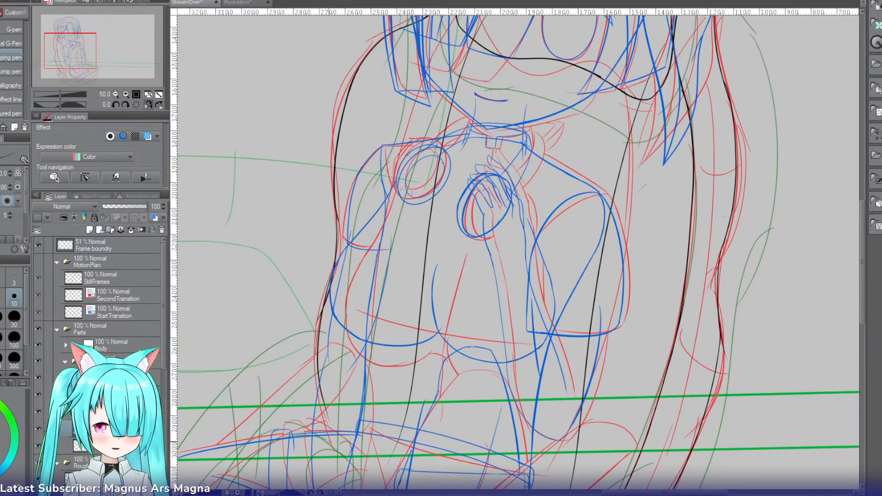
key(ctrl+z)
drag(334, 269, 321, 423)
key(ctrl+z)
drag(333, 269, 321, 424)
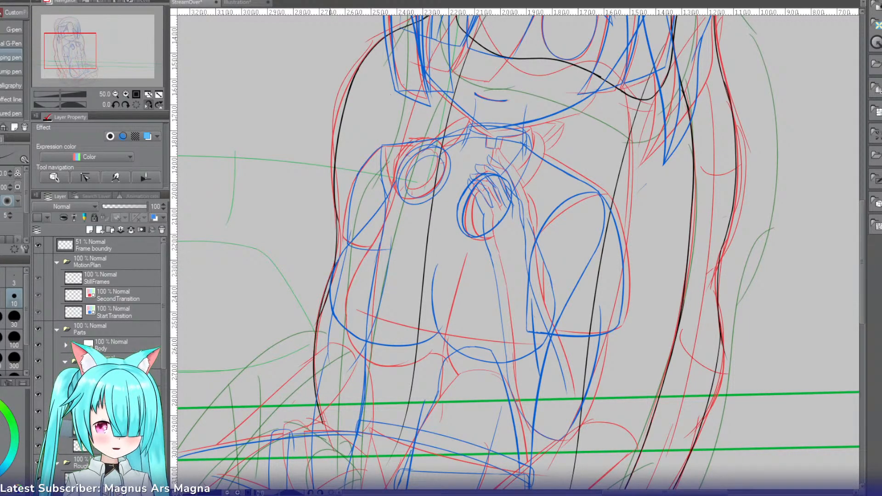
Step: Erase the uneven part of the second ponytail's outer edge beside the upper arm and redraw it as a smooth join
key(e)
drag(330, 289, 321, 317)
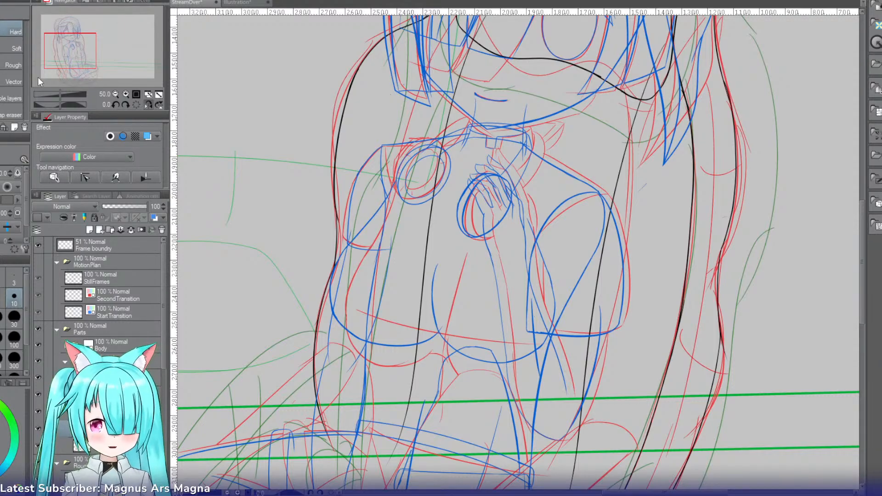
click(122, 94)
drag(94, 52, 86, 46)
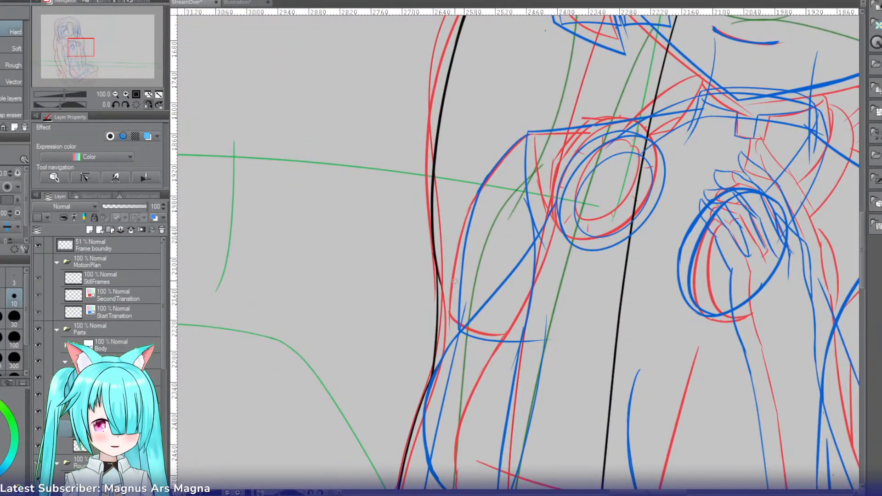
drag(441, 280, 439, 297)
drag(437, 255, 441, 293)
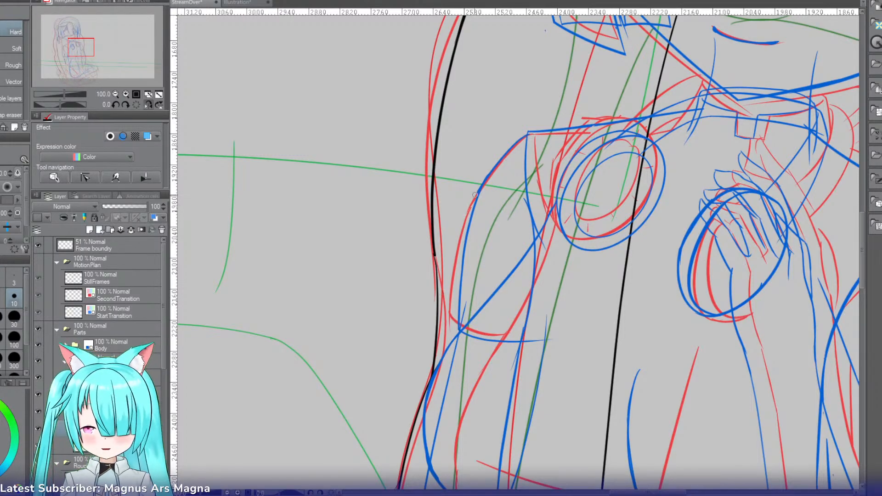
key(p)
drag(435, 251, 436, 284)
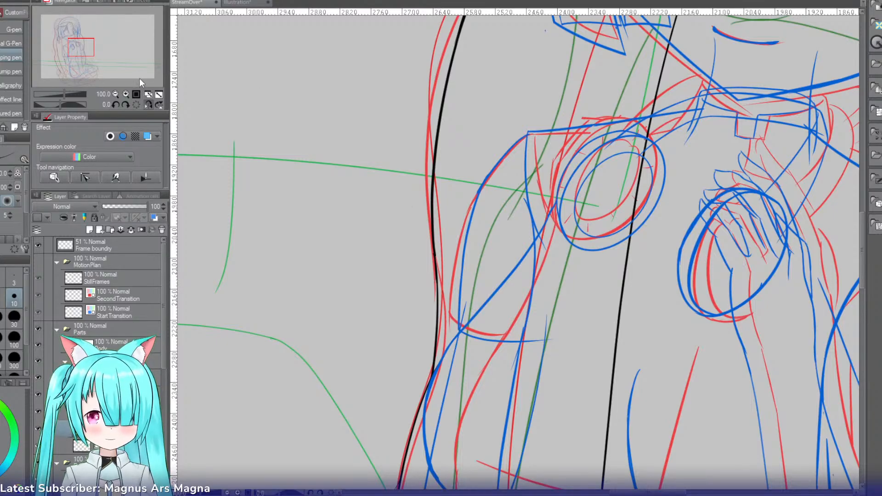
Step: Mirror the canvas view horizontally and create a new layer folder for the shapes at the ponytail ends
click(115, 95)
click(114, 95)
drag(90, 55, 77, 46)
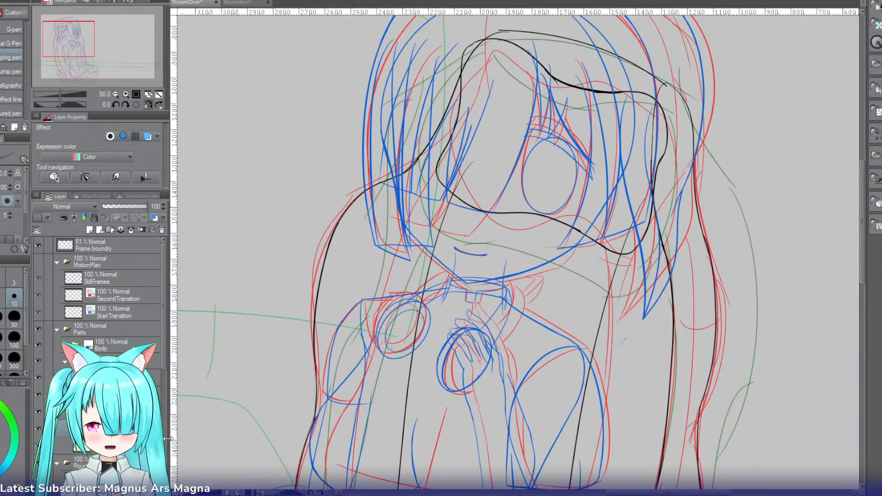
key(p)
key(p)
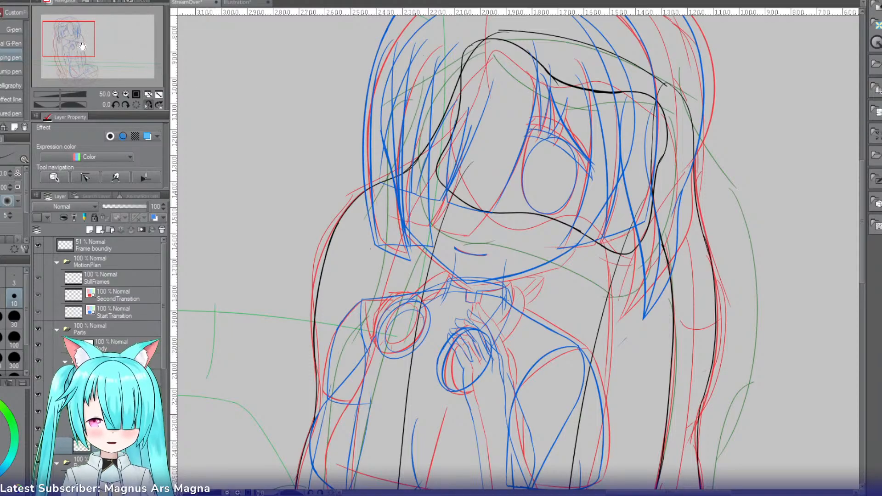
drag(80, 42, 89, 74)
click(147, 104)
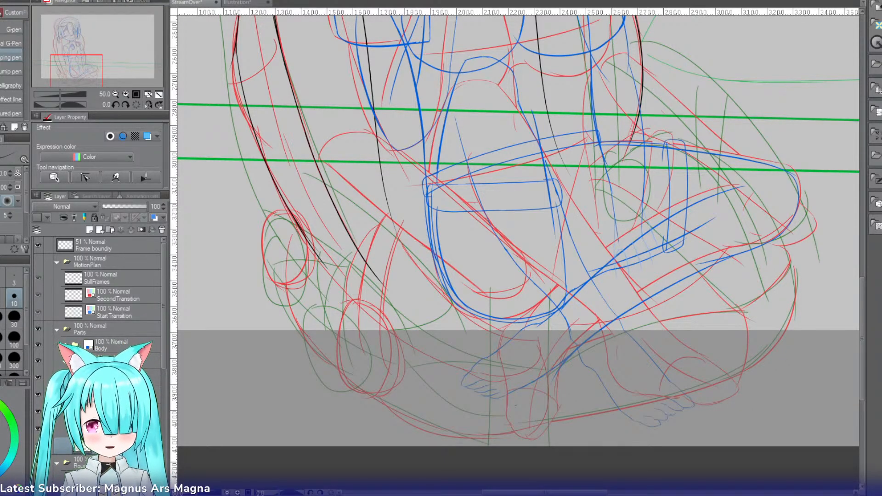
key(ctrl+g)
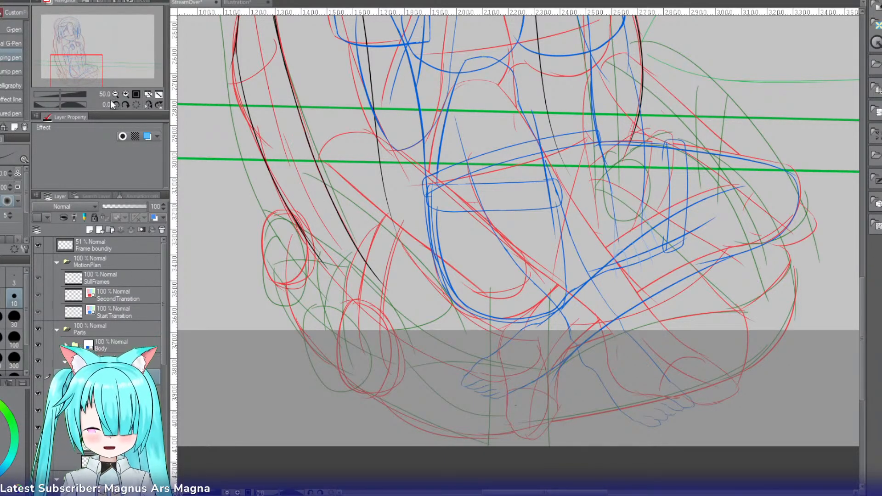
drag(97, 68, 93, 73)
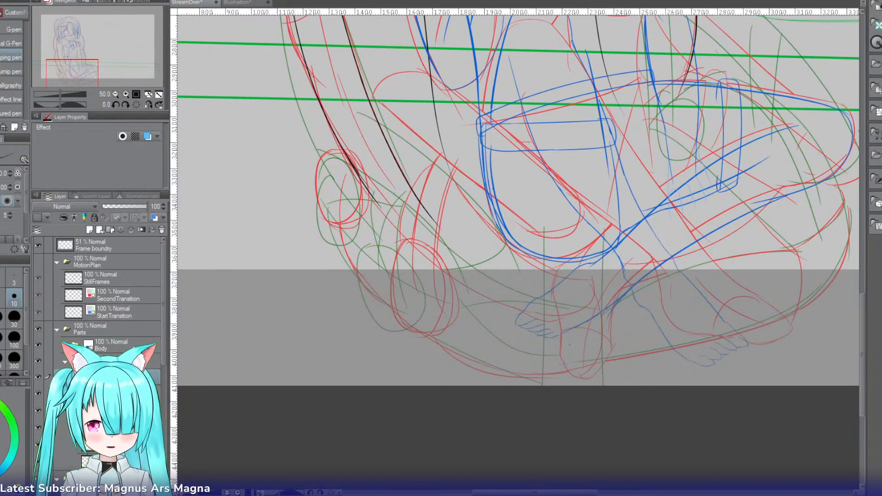
click(101, 230)
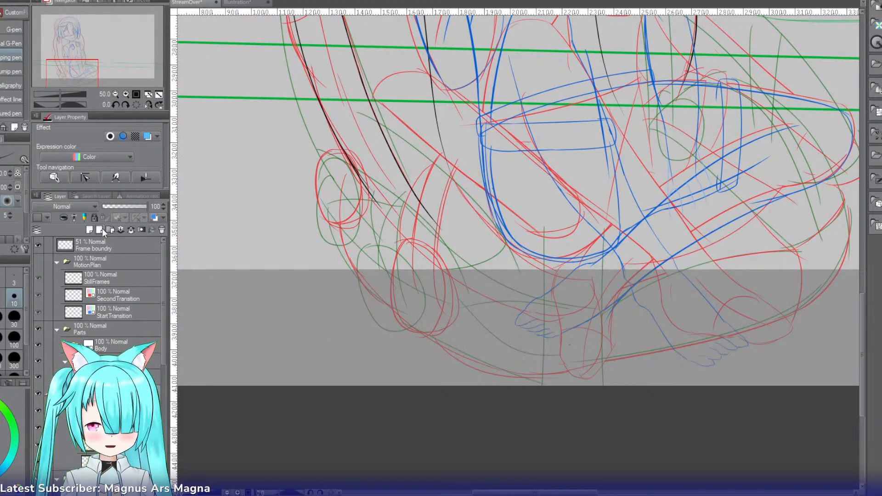
click(110, 230)
key(ctrl+z)
key(ctrl+z)
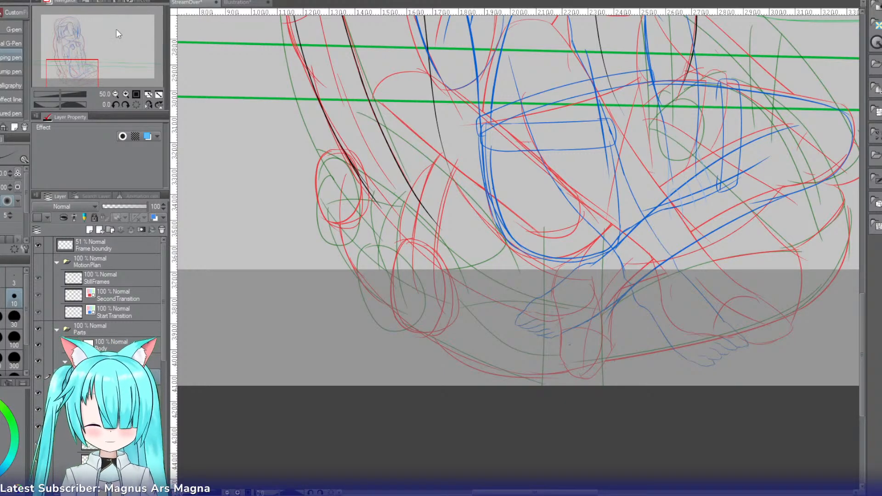
Step: Draw a black ellipse with the Ellipse tool over the red oval at the outer ponytail's end on a new vector layer
click(126, 93)
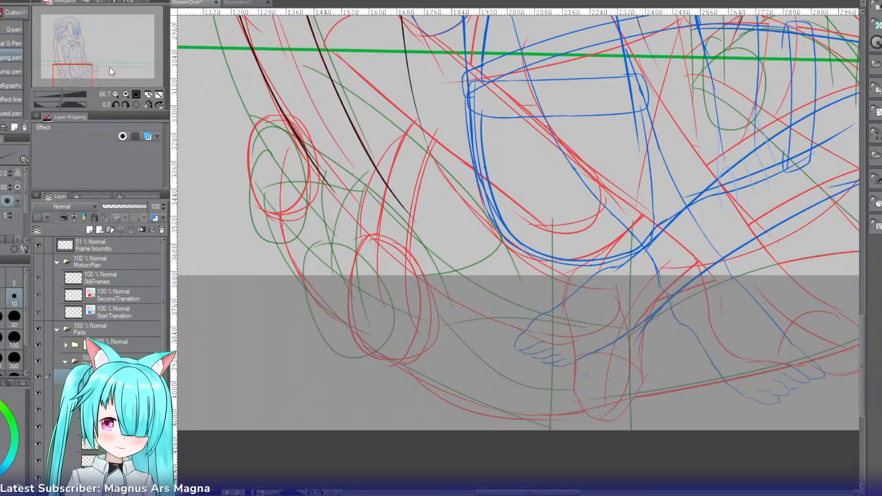
key(u)
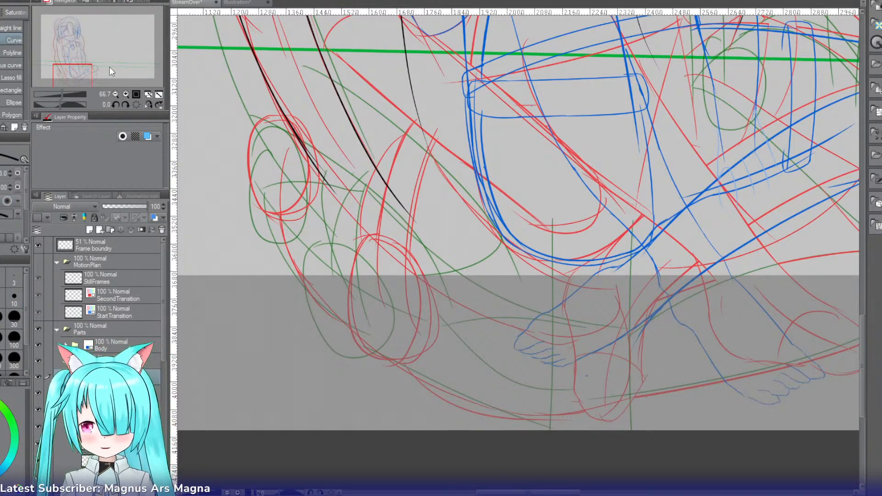
key(period)
key(period)
key(period)
key(period)
key(period)
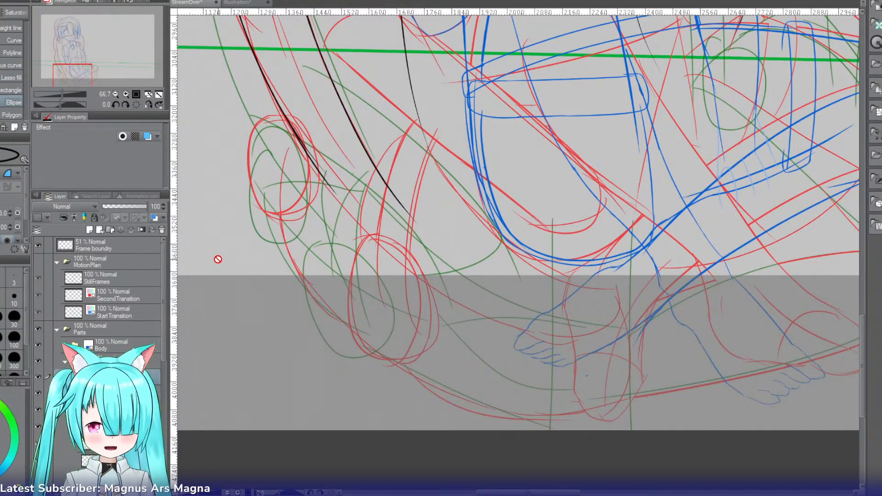
drag(84, 70, 81, 70)
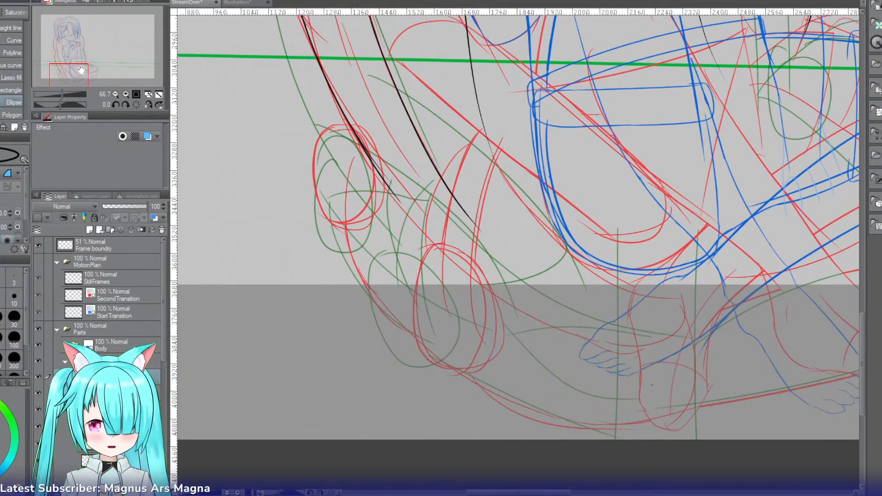
click(97, 231)
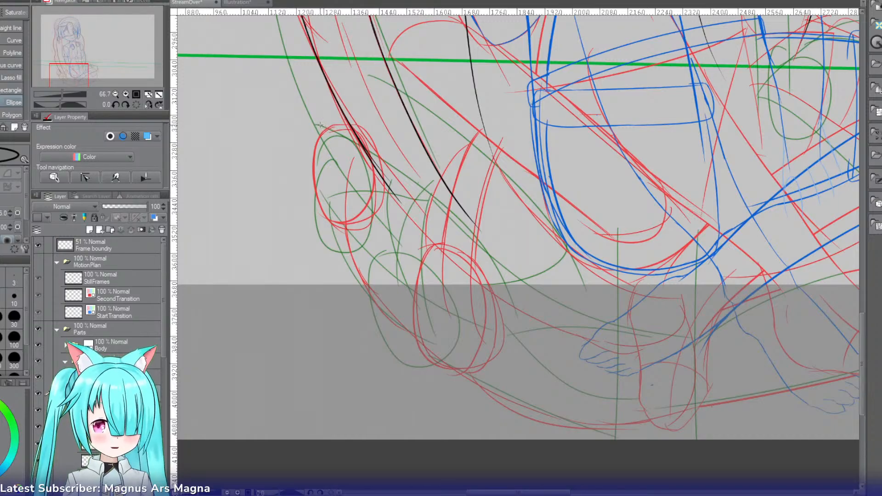
mouse_move(321, 124)
mouse_down()
mouse_move(339, 142)
mouse_move(365, 216)
mouse_move(382, 224)
mouse_up()
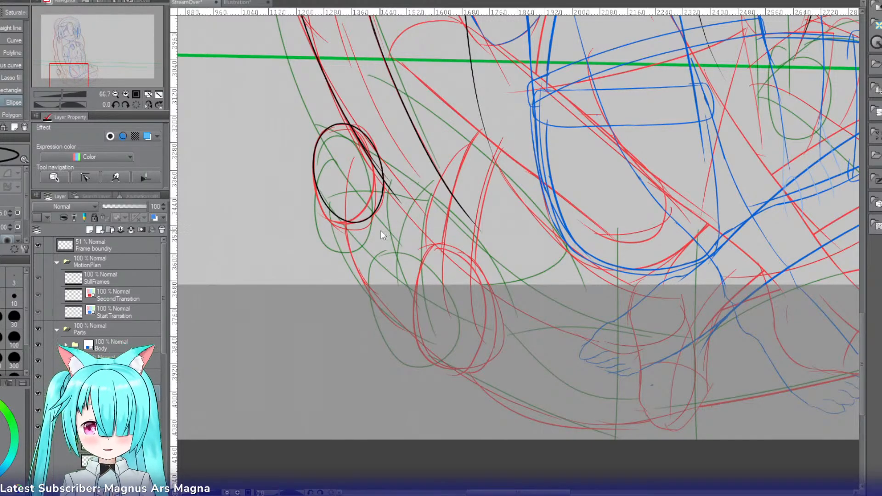
click(381, 232)
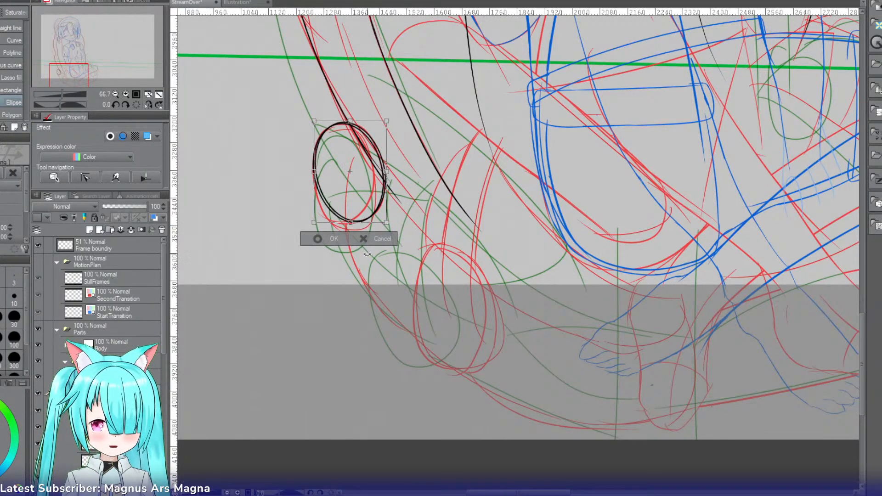
Step: Offset the duplicated ellipse slightly sideways from the original to give the ponytail-end ring thickness, and apply the transformation
key(Up)
key(Up)
key(Right)
key(Right)
key(Right)
key(Right)
key(Right)
key(Right)
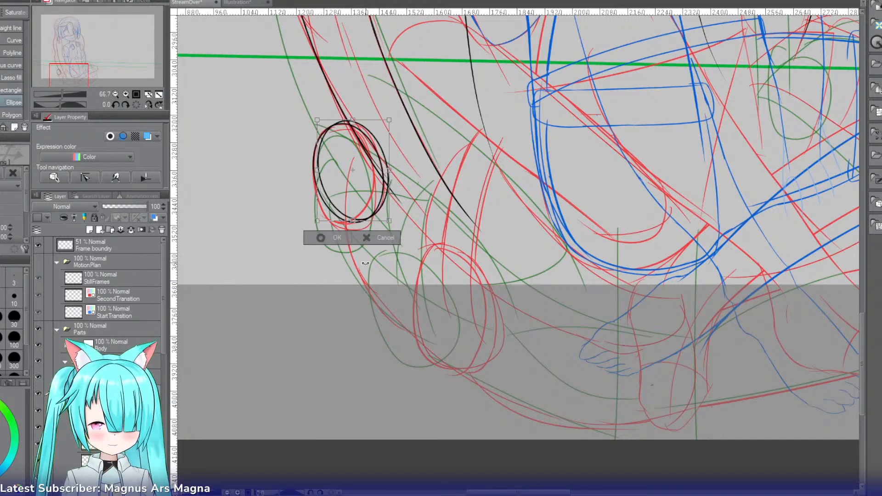
key(Left)
key(Left)
key(Left)
key(Down)
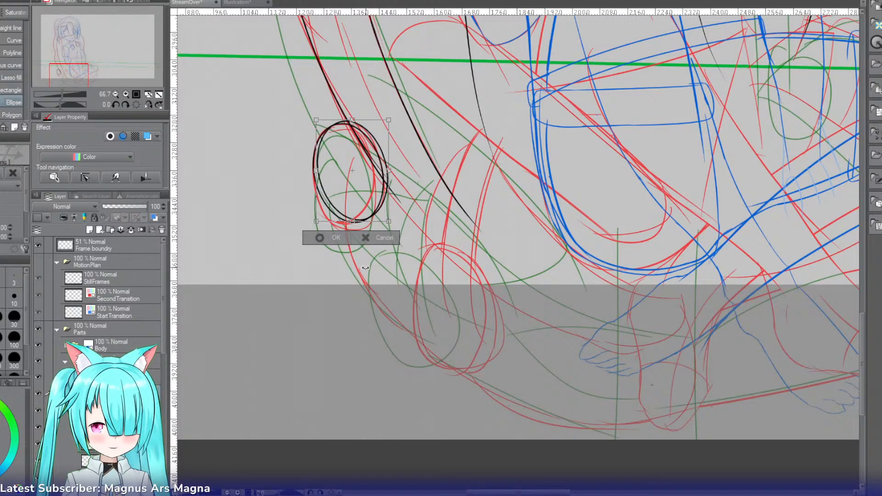
key(Right)
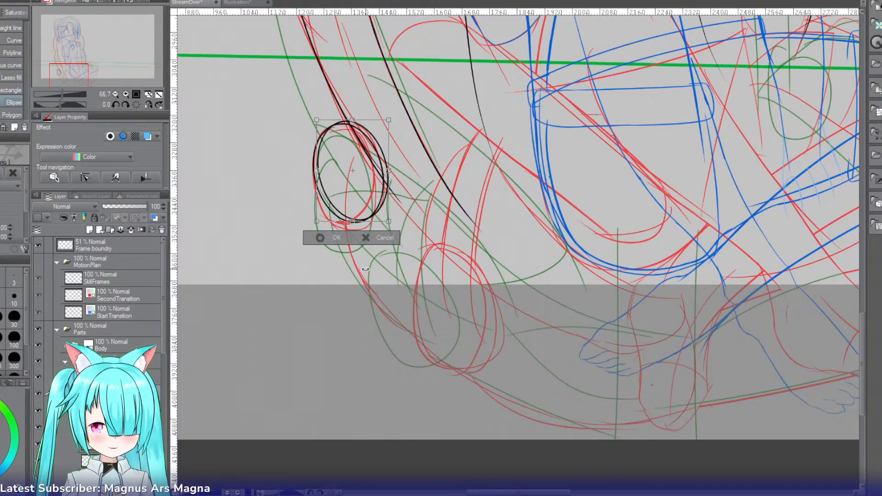
key(Right)
key(Down)
key(Down)
key(Down)
key(Right)
key(Right)
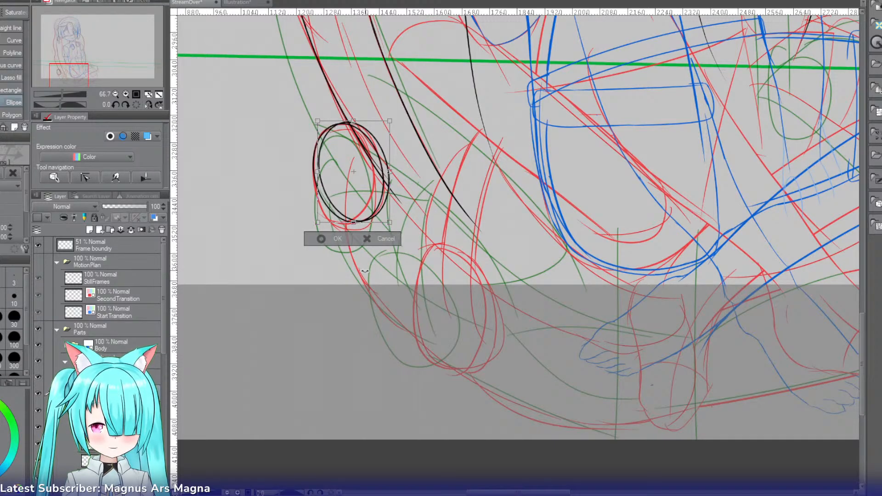
key(Right)
key(Right)
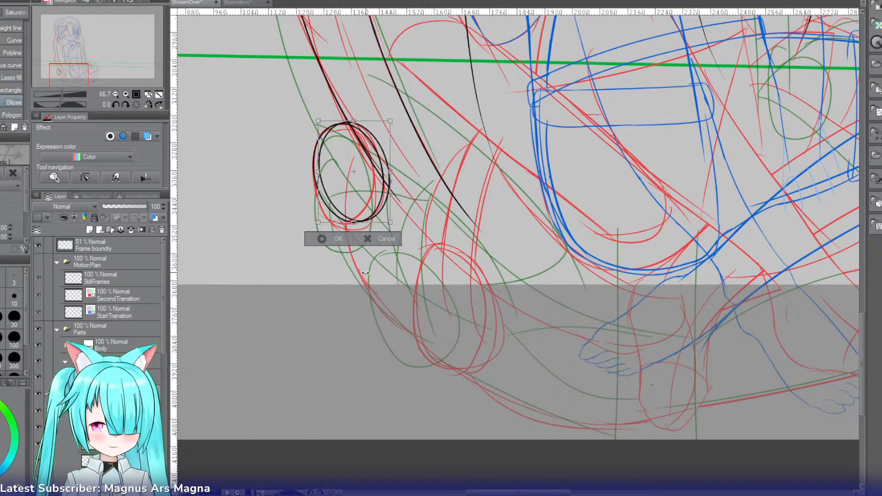
key(Return)
Step: Try to erase the inner ellipse's side where it nears the outer ellipse and redraw the ring edge by hand
key(ctrl+plus)
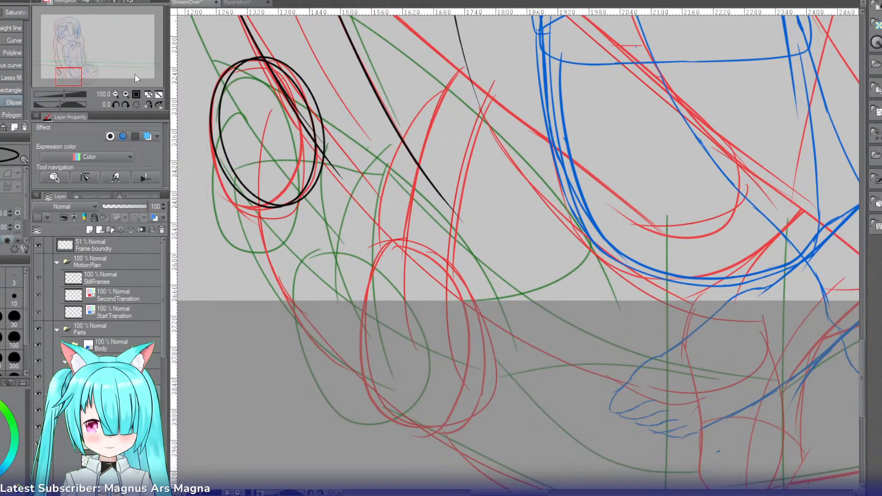
drag(75, 77, 71, 73)
click(125, 93)
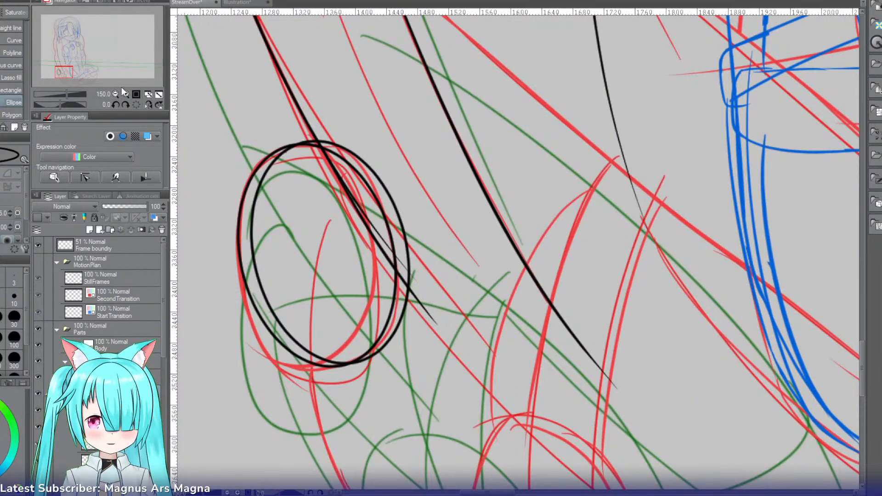
key(p)
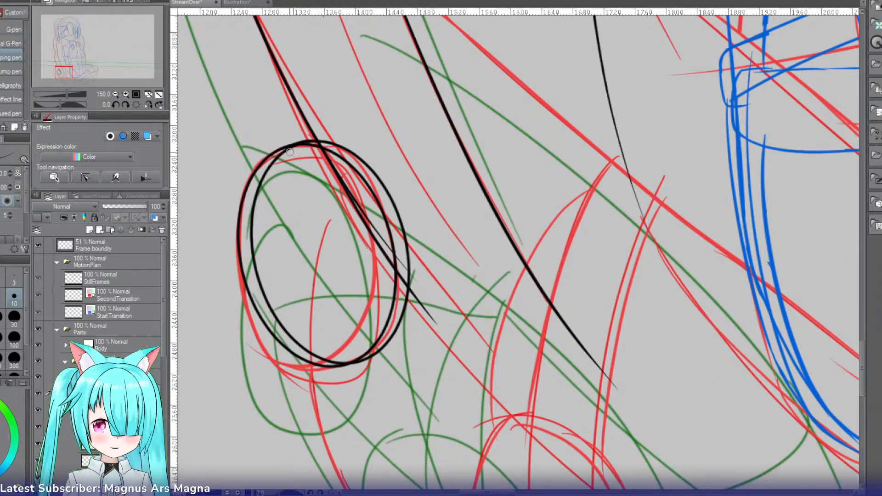
key(e)
drag(275, 170, 268, 180)
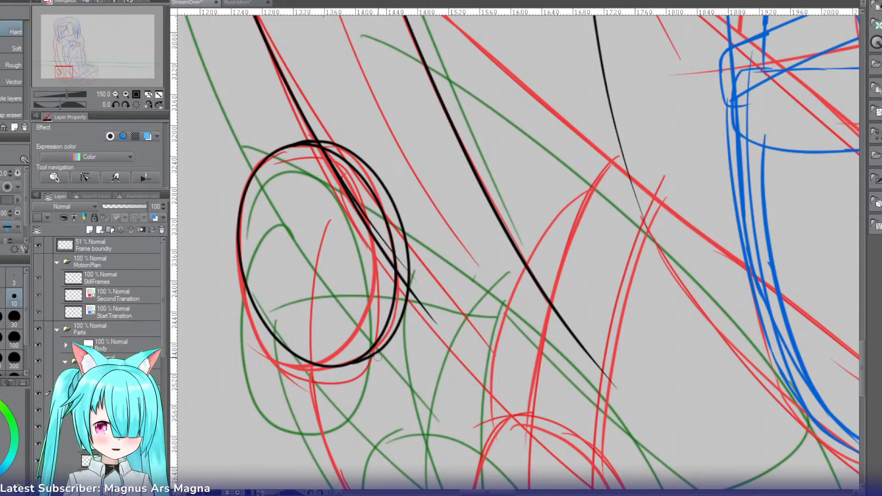
key(p)
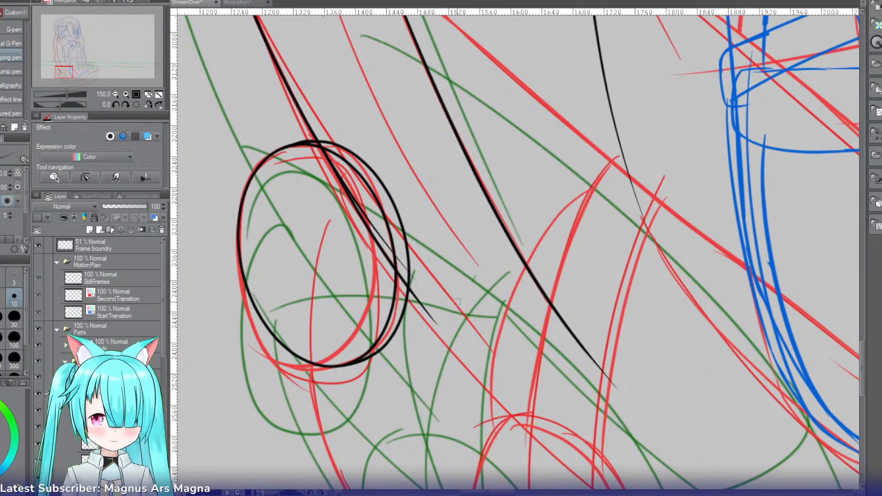
click(112, 94)
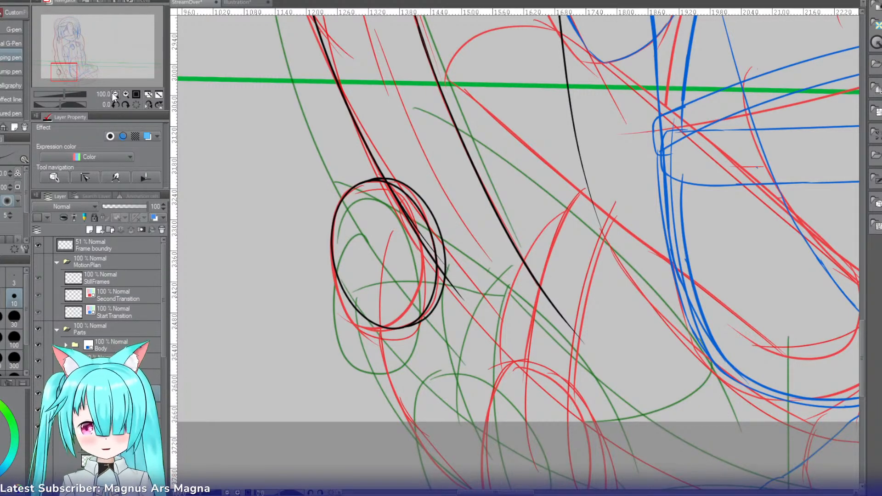
drag(390, 325, 378, 181)
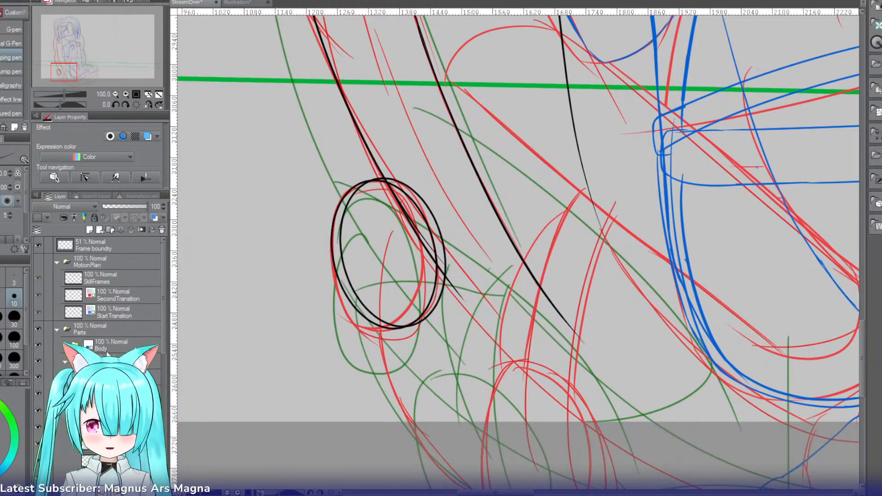
Step: Ink a thickening stroke along the inner ellipse's upper-left curve where it meets the outer ellipse, redoing uneven attempts
click(125, 93)
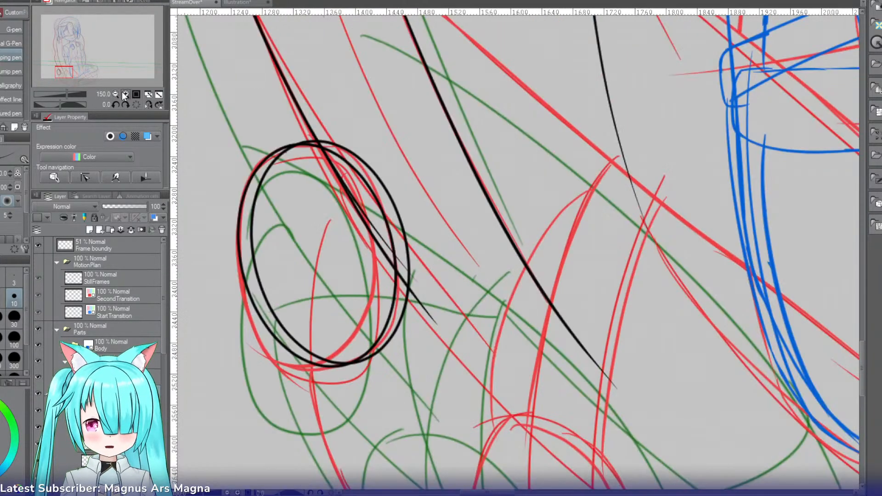
click(125, 93)
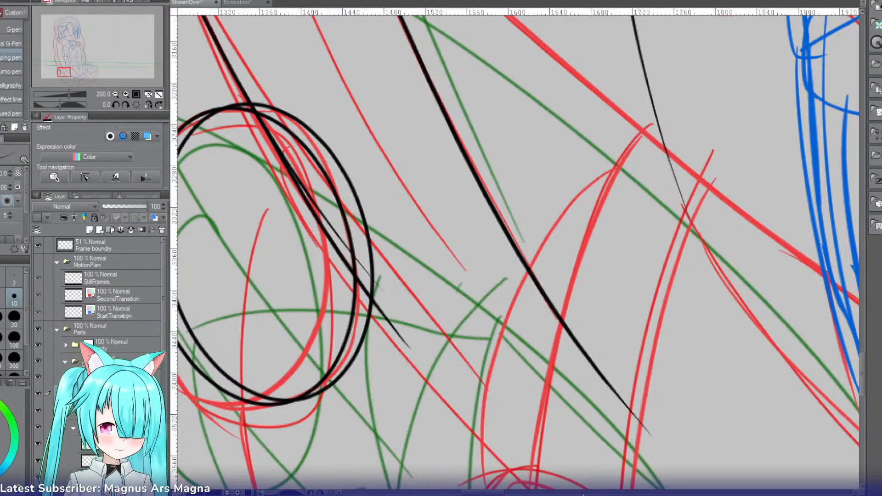
drag(208, 454, 465, 454)
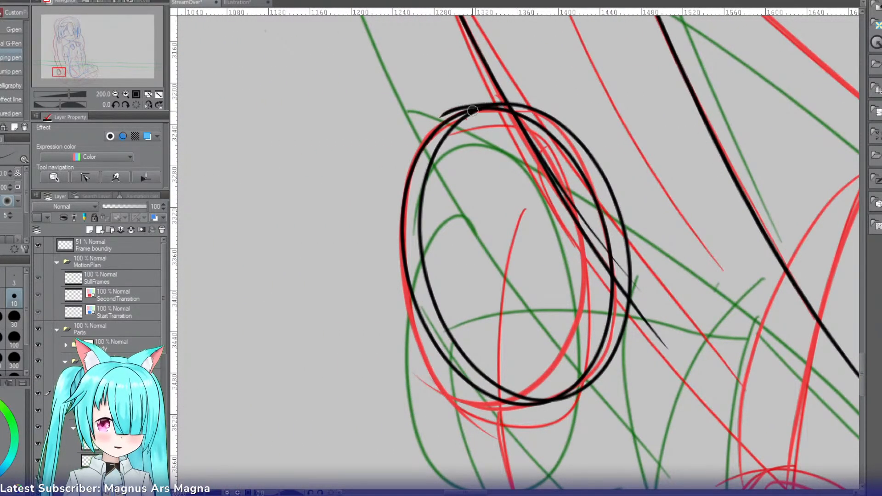
drag(469, 109, 424, 176)
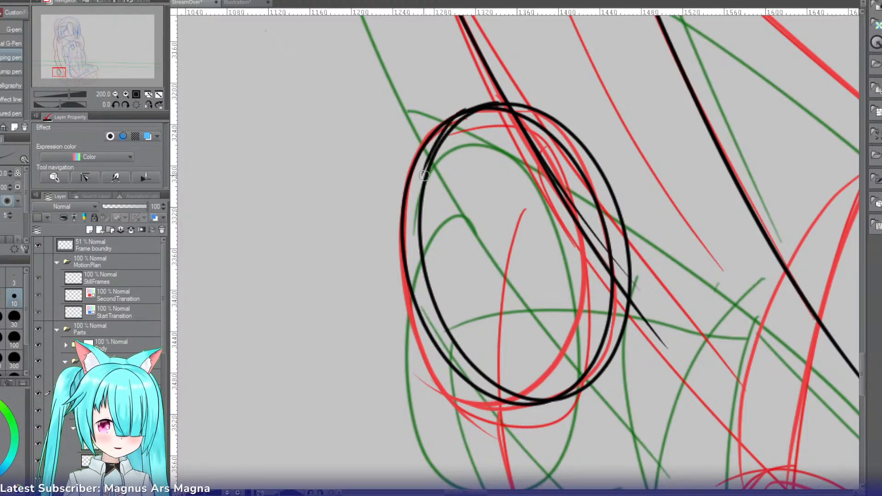
key(ctrl+z)
mouse_move(467, 113)
mouse_down()
mouse_move(430, 163)
mouse_move(428, 199)
mouse_up()
key(ctrl+z)
drag(457, 119, 424, 195)
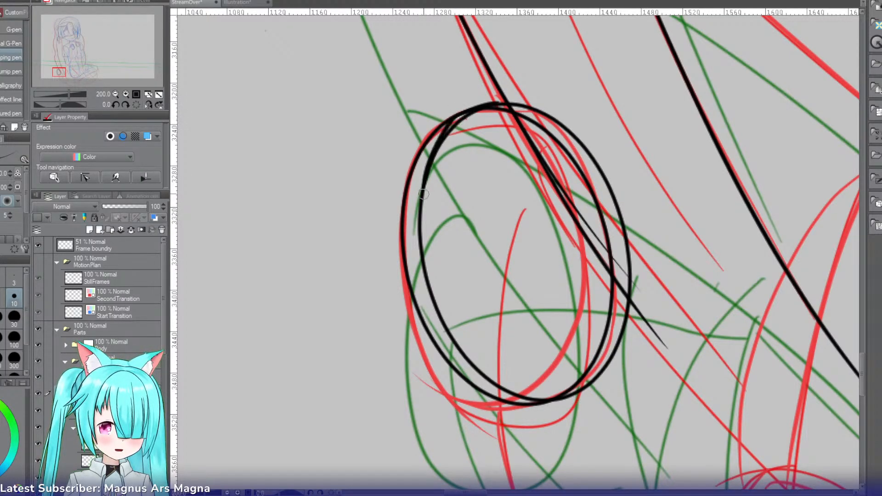
Step: Erase the uneven part of the inner ellipse's upper-left curve and re-ink it to close the gap
key(e)
key(ctrl+z)
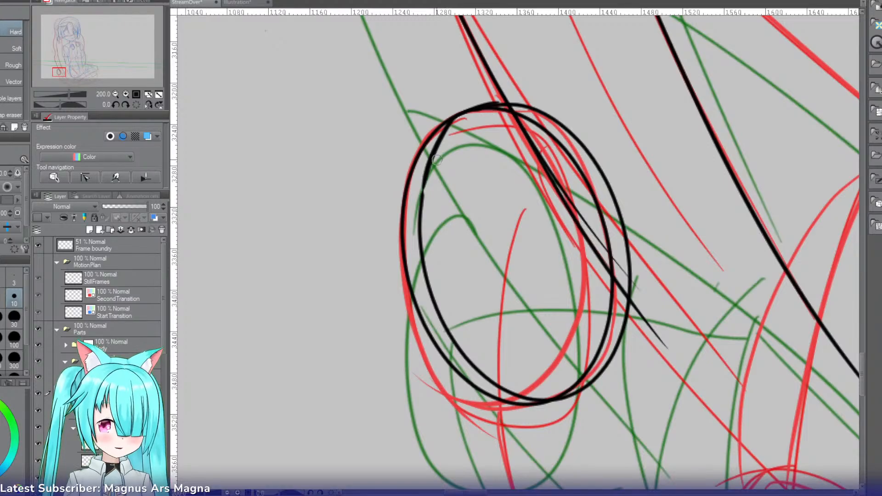
key(p)
drag(431, 168, 422, 228)
key(ctrl+z)
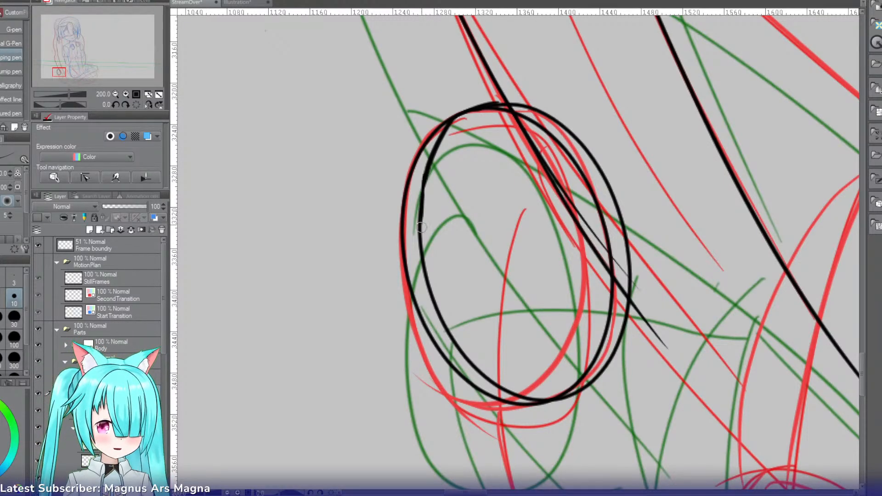
Step: Rotate the canvas and ink a thickening stroke at the ring's lower end where both ellipses meet, redoing uneven attempts
key(r)
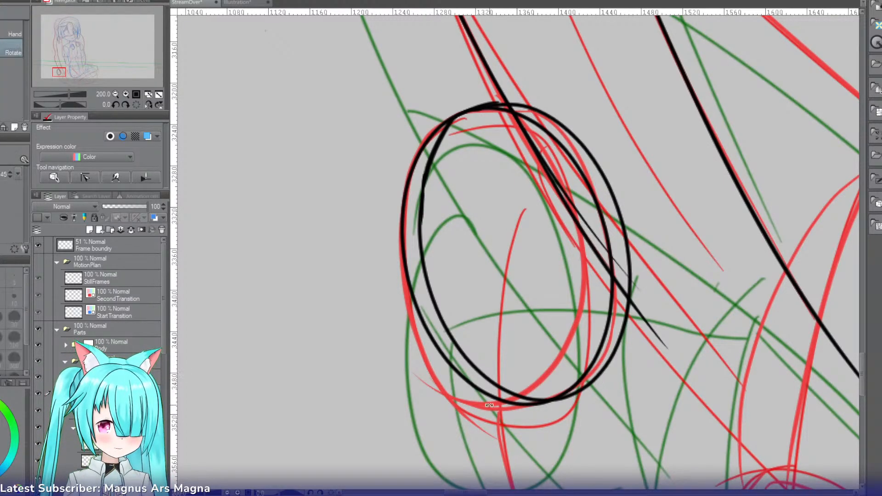
drag(616, 358, 389, 244)
key(p)
drag(394, 197, 365, 275)
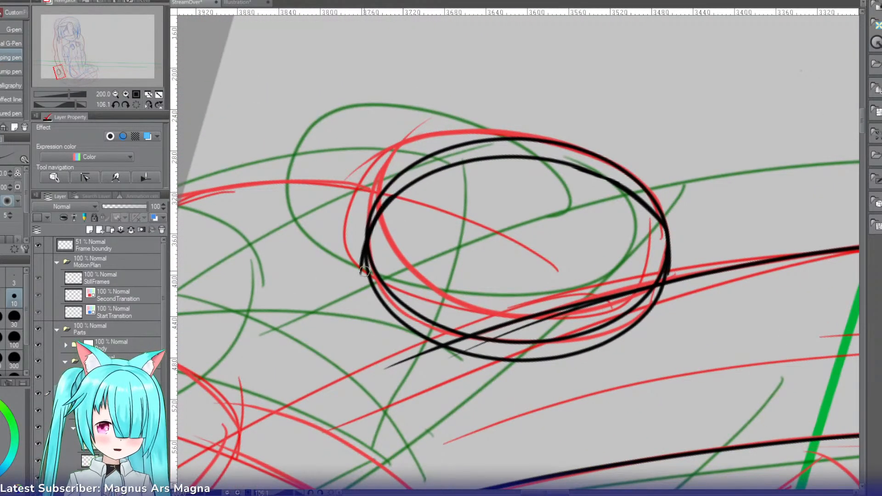
key(ctrl+z)
mouse_move(392, 200)
mouse_down()
mouse_move(364, 275)
mouse_move(372, 230)
mouse_move(367, 277)
mouse_up()
key(ctrl+z)
key(ctrl+z)
key(ctrl+z)
mouse_move(416, 179)
mouse_down()
mouse_move(369, 231)
mouse_move(365, 258)
mouse_up()
key(ctrl+z)
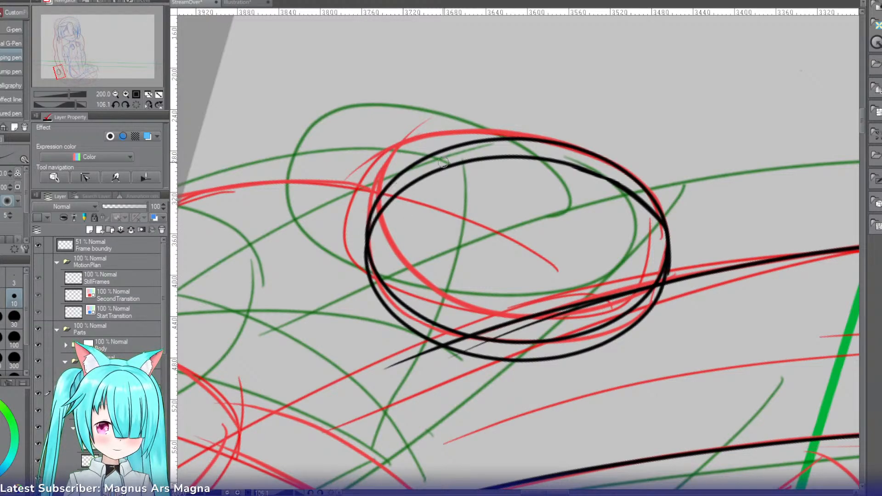
mouse_move(477, 160)
mouse_down()
mouse_move(370, 221)
mouse_move(361, 278)
mouse_up()
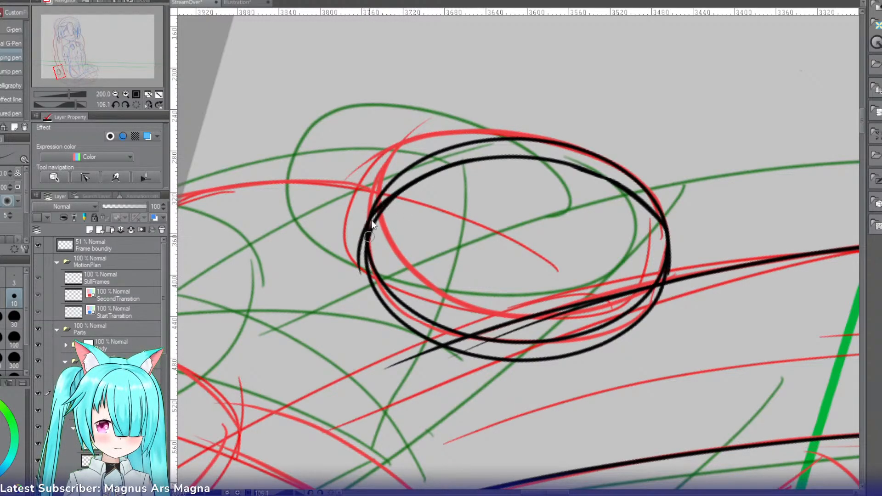
key(ctrl+z)
drag(380, 208, 364, 287)
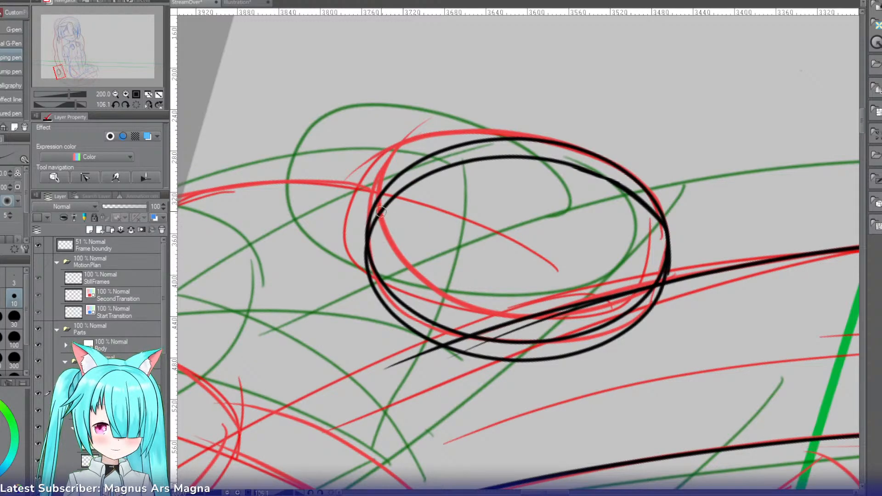
mouse_move(384, 208)
mouse_down()
mouse_move(379, 288)
mouse_move(375, 222)
mouse_move(382, 303)
mouse_up()
key(ctrl+z)
key(ctrl+z)
drag(381, 214, 386, 308)
key(e)
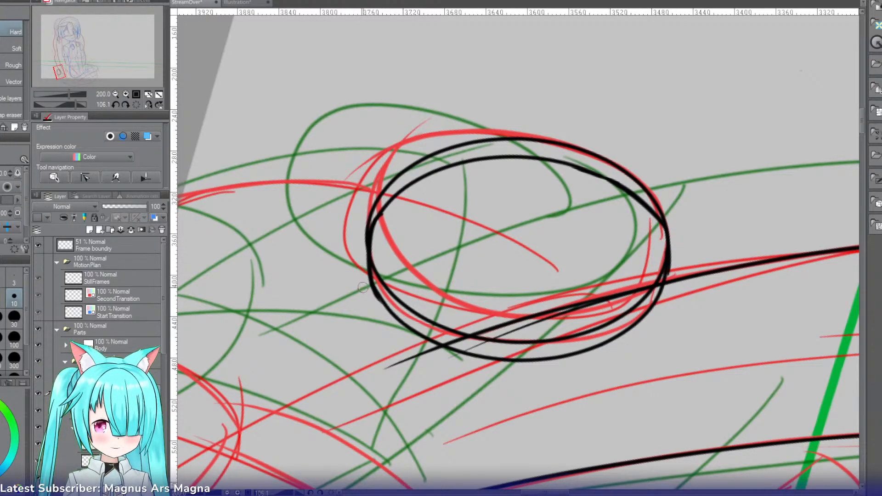
Step: Rotate the canvas again, smooth the join of the two ellipses beside the ring's lower end with short strokes, and erase the excess
key(r)
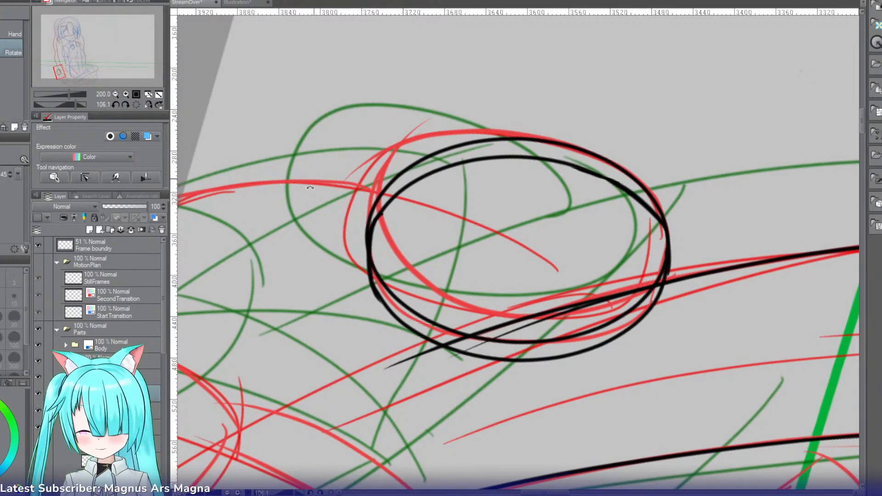
mouse_move(433, 92)
mouse_down()
mouse_move(345, 269)
mouse_move(500, 91)
mouse_move(595, 93)
mouse_move(518, 101)
mouse_move(447, 158)
mouse_up()
key(p)
key(ctrl+z)
key(ctrl+z)
mouse_move(510, 108)
mouse_down()
mouse_move(446, 158)
mouse_move(435, 155)
mouse_up()
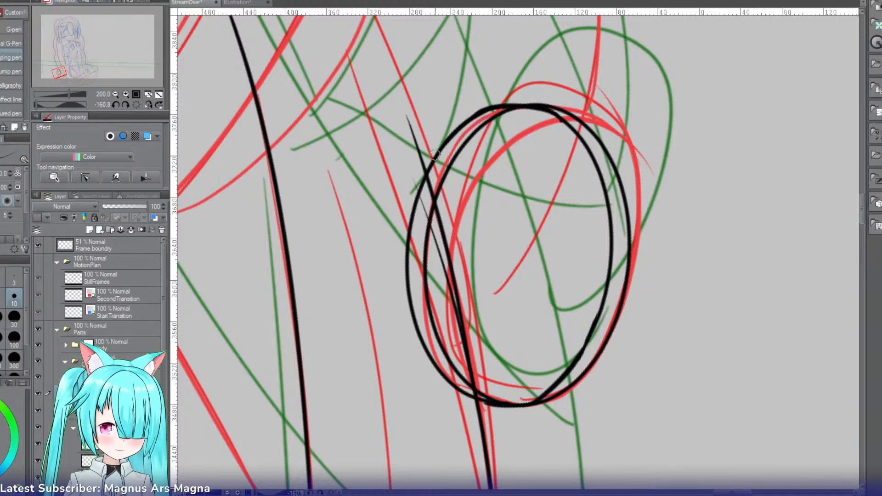
key(ctrl+z)
mouse_move(524, 107)
mouse_down()
mouse_move(484, 110)
mouse_move(429, 159)
mouse_up()
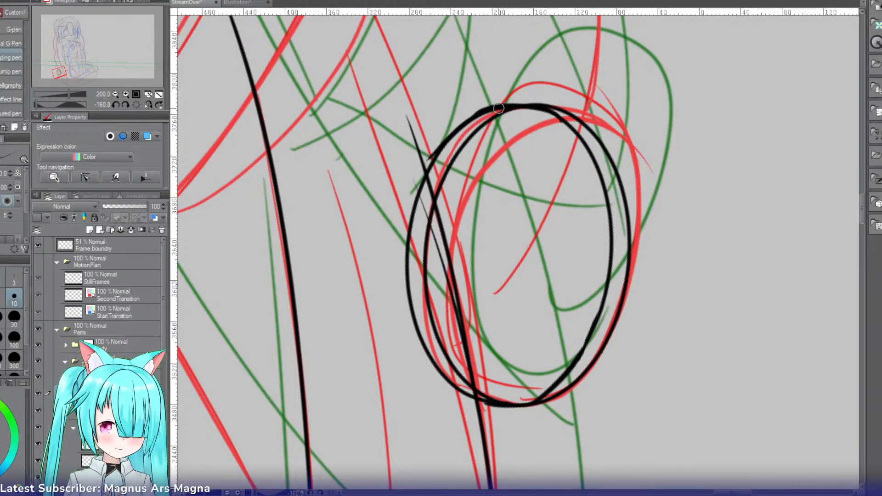
key(ctrl+z)
drag(524, 108, 439, 168)
key(e)
key(ctrl+z)
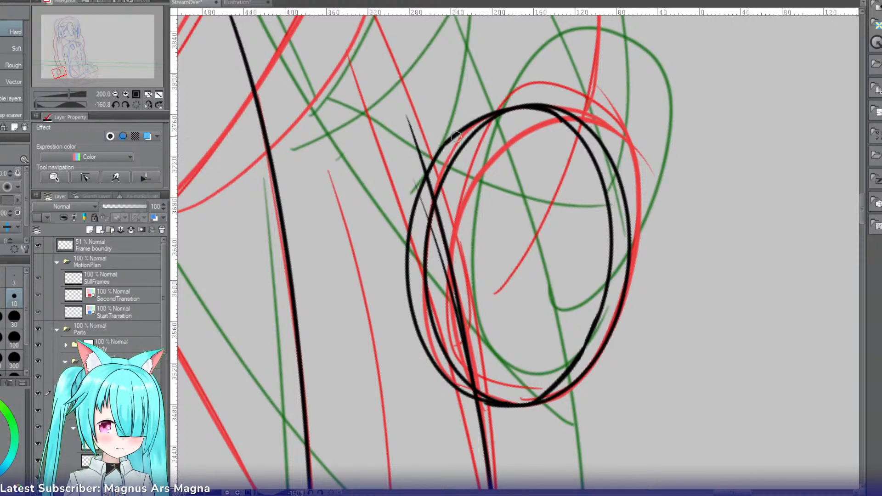
key(p)
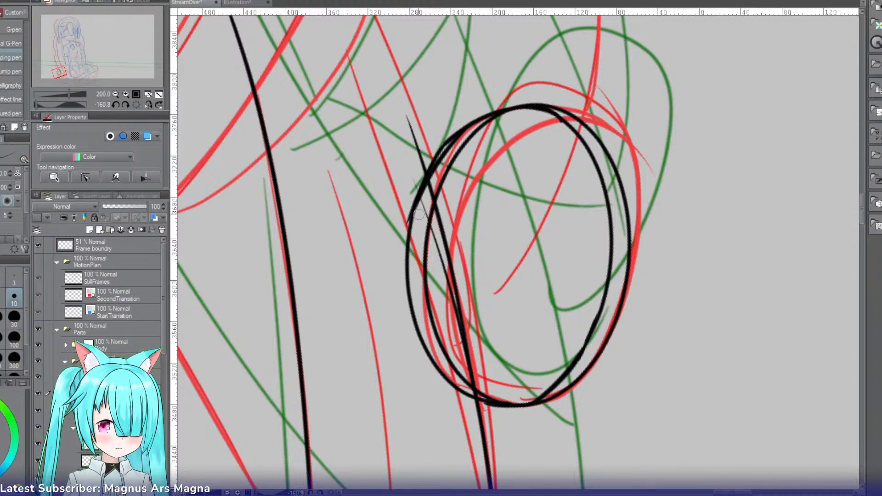
key(e)
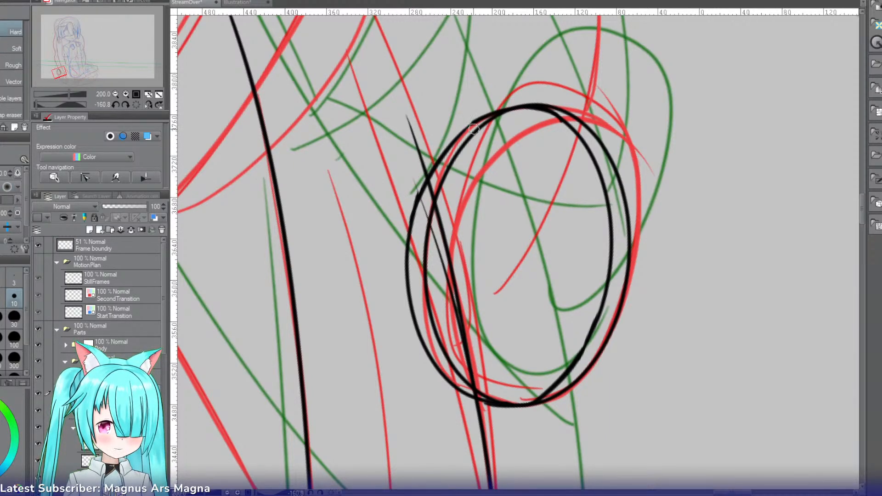
key(p)
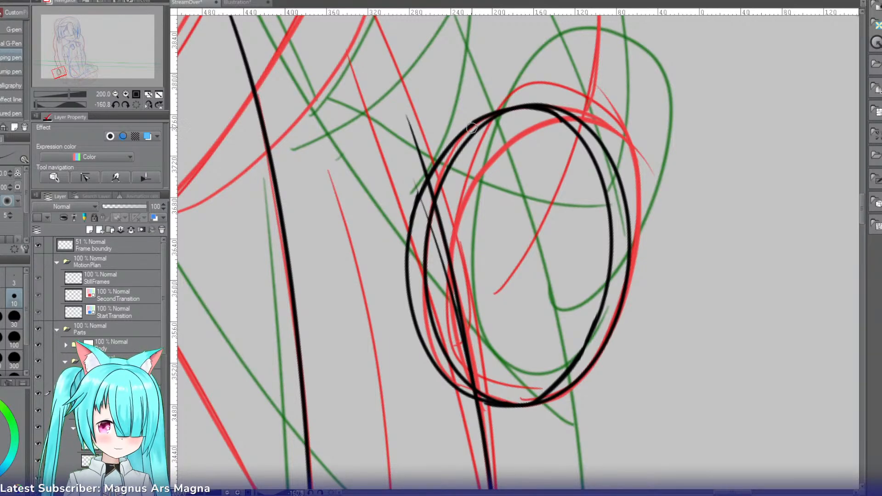
Step: Clean up and re-ink the short curve where the two ellipses merge near the ponytail line at the ring's upper end
key(r)
mouse_move(411, 193)
mouse_down()
mouse_move(455, 220)
mouse_move(507, 200)
mouse_move(502, 216)
mouse_move(446, 207)
mouse_move(429, 194)
mouse_up()
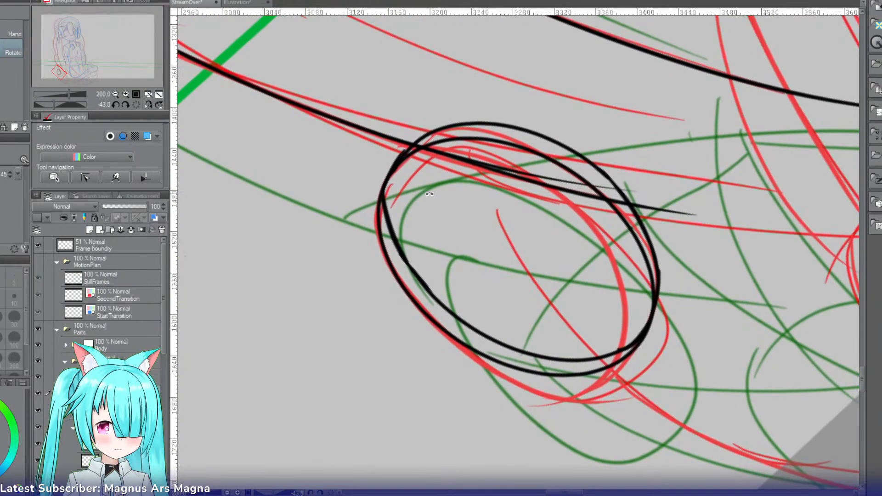
key(e)
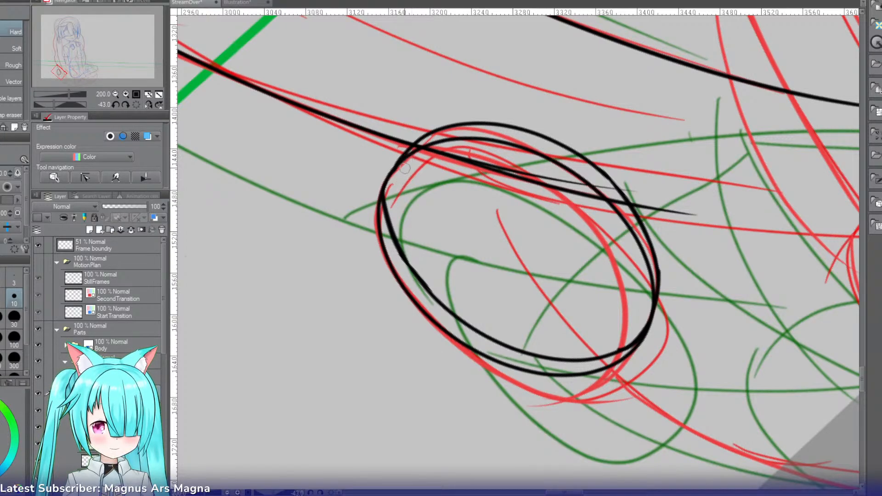
key(p)
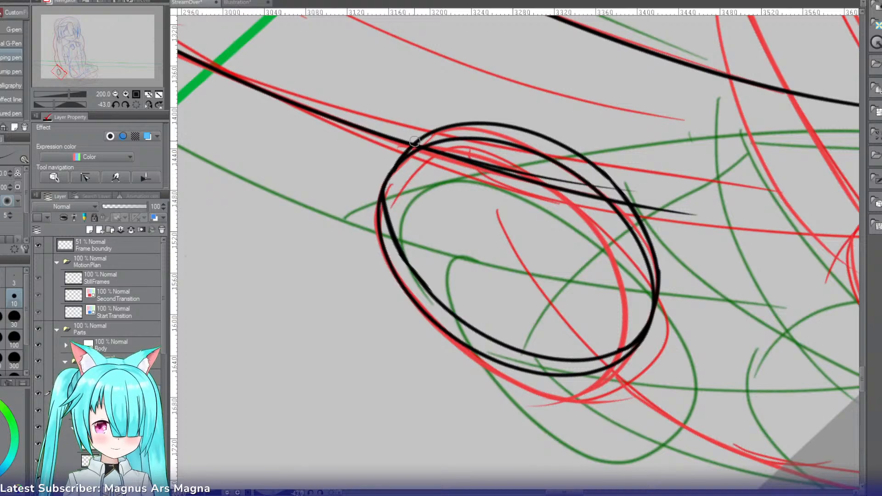
drag(415, 142, 382, 197)
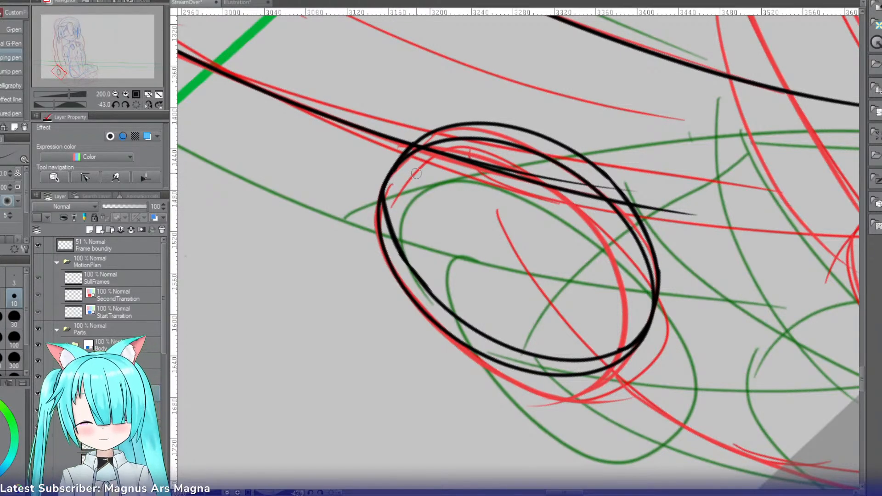
Step: Duplicate the finished ring and move the copy over the red oval at the lower ponytail end, applying the transformation
click(136, 106)
click(115, 94)
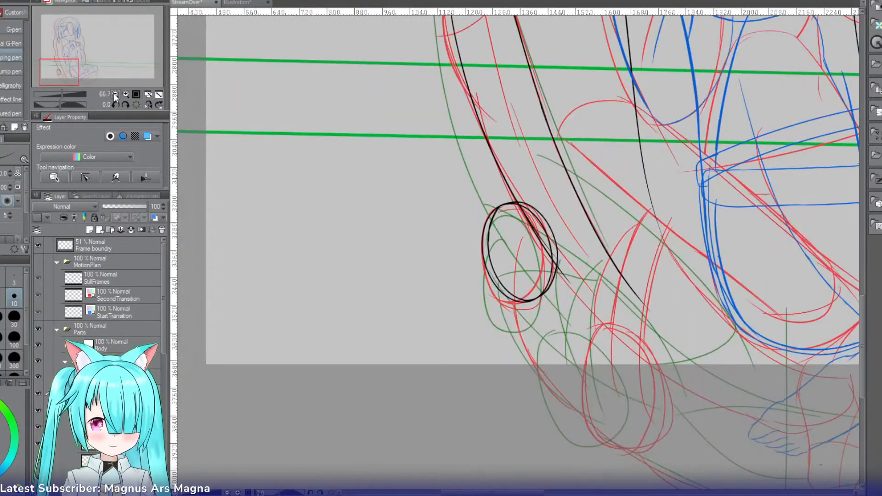
drag(72, 67, 80, 71)
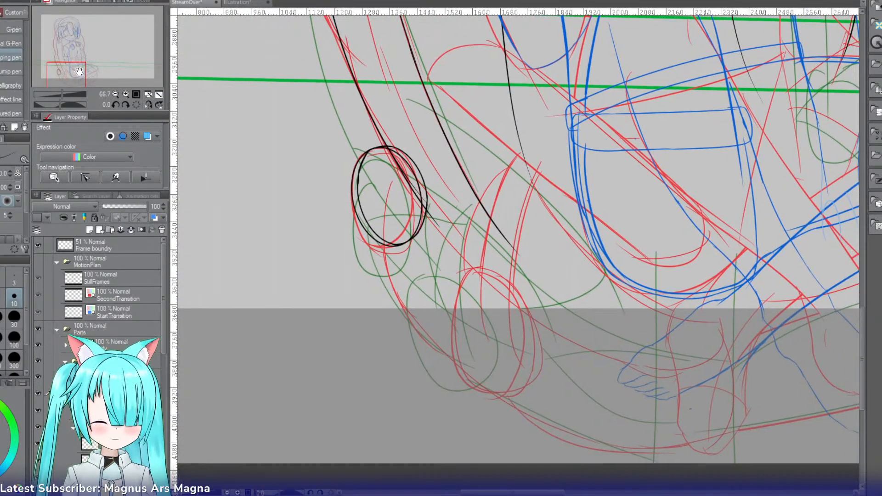
drag(80, 72, 82, 72)
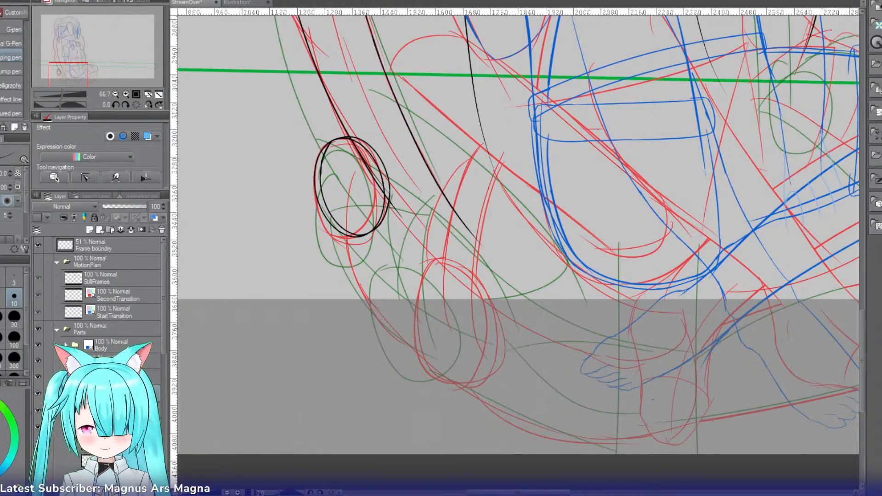
click(100, 230)
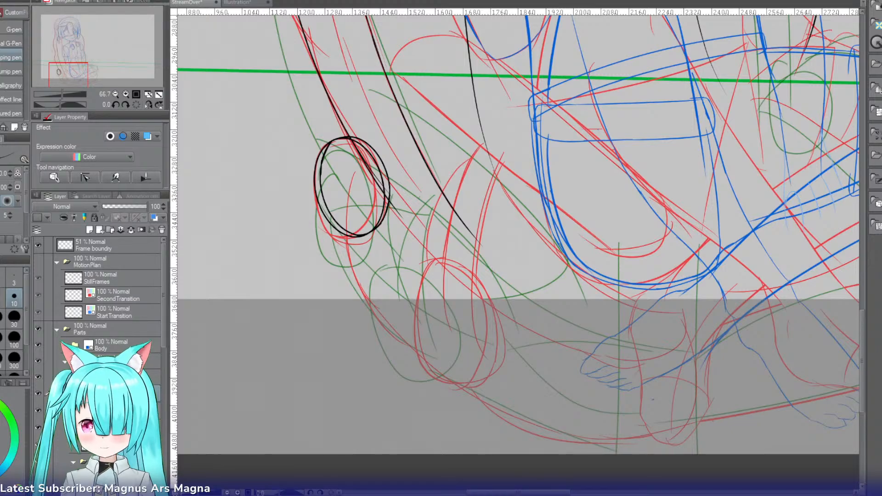
click(46, 394)
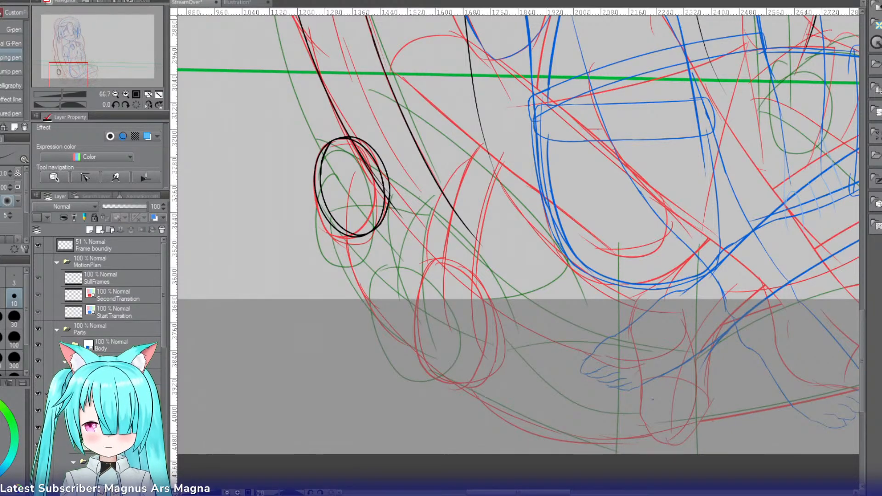
click(47, 394)
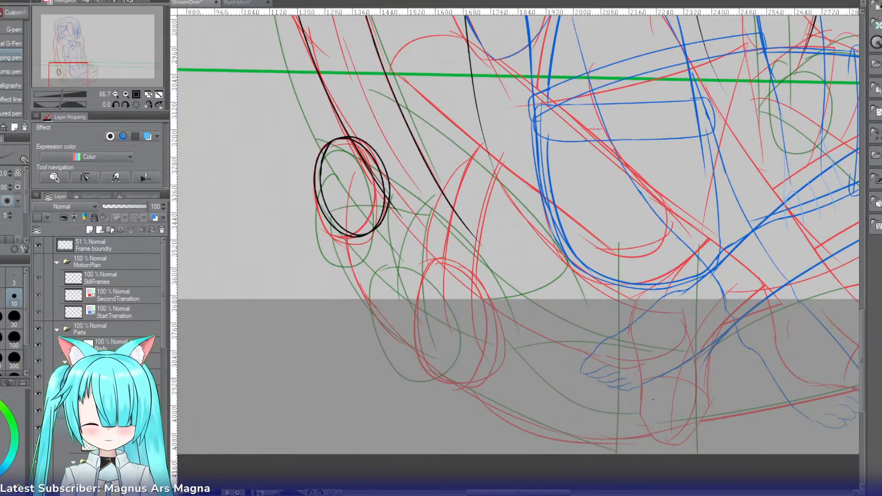
key(ctrl+t)
drag(380, 228, 476, 353)
click(430, 380)
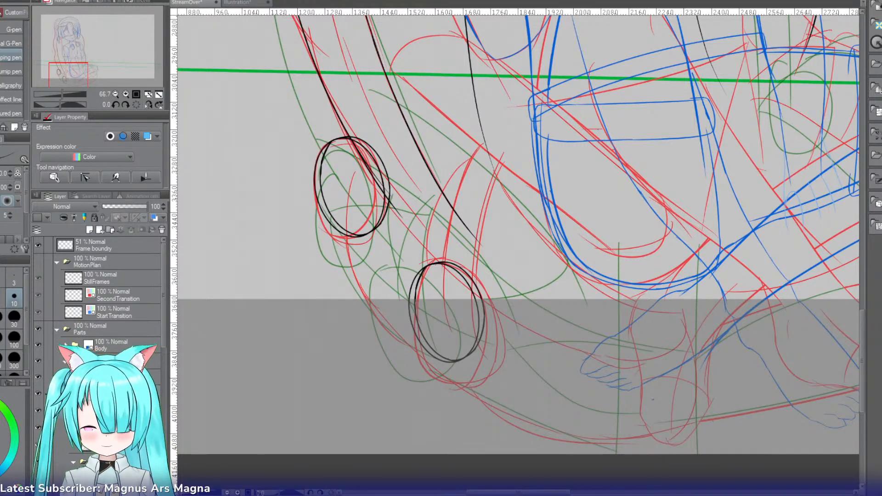
Step: Shift the copied ring slightly upward and toward the character, and apply the transformation
key(ctrl+t)
drag(459, 353, 466, 341)
click(434, 363)
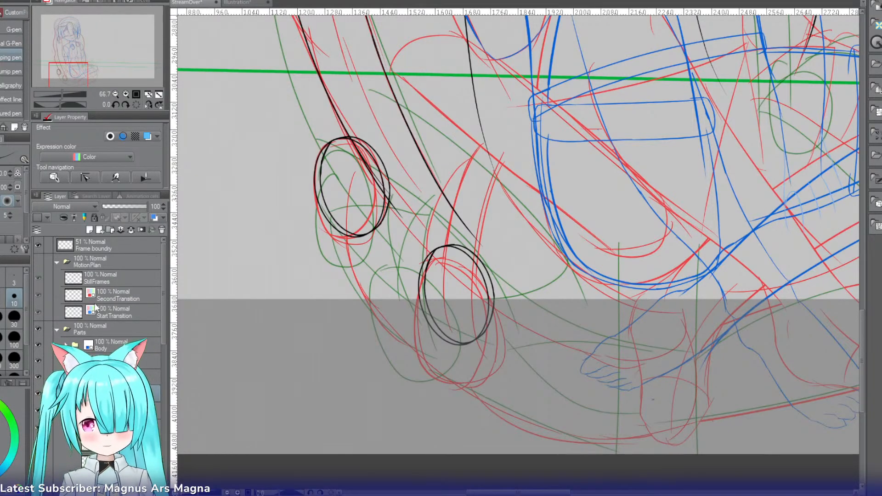
Step: Ink two curved black lines running down into the copied ring along the red sketch, redoing unsatisfactory strokes
click(125, 94)
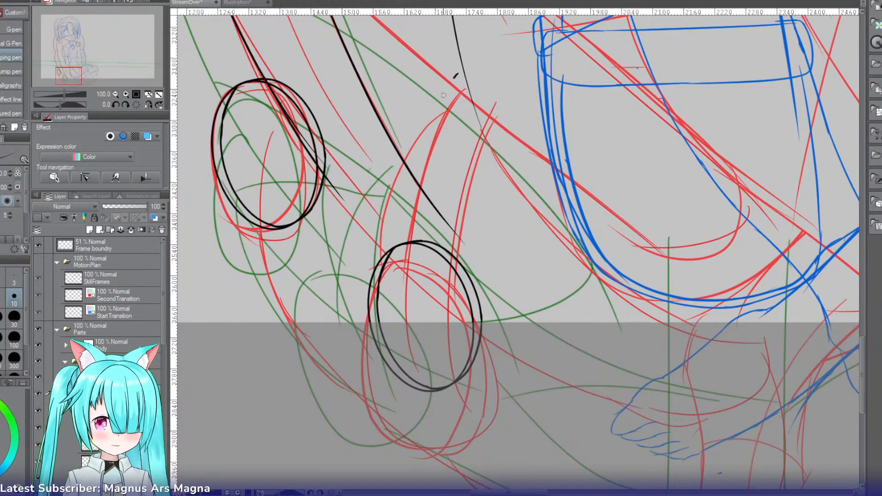
mouse_move(459, 75)
mouse_down()
mouse_move(416, 241)
mouse_move(416, 283)
mouse_up()
key(ctrl+z)
mouse_move(496, 103)
mouse_down()
mouse_move(459, 225)
mouse_move(461, 283)
mouse_up()
key(ctrl+z)
key(ctrl+z)
drag(442, 89, 407, 289)
key(ctrl+z)
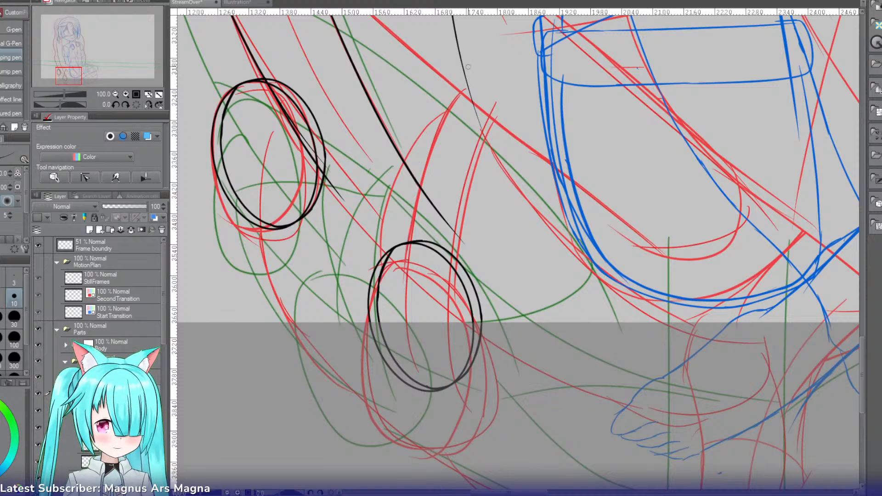
drag(468, 67, 390, 285)
drag(518, 105, 448, 304)
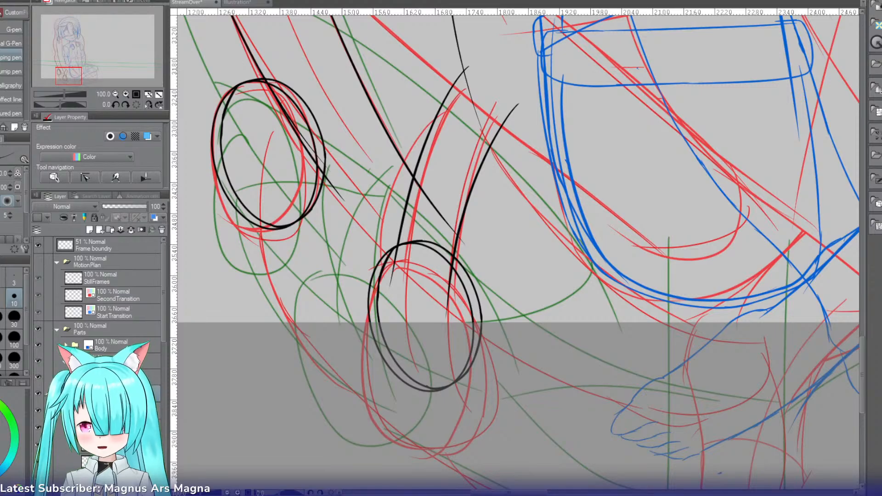
Step: Try to outline the red elongated accessory shape beside the lower ponytail with a rounded rectangle
drag(66, 79, 71, 75)
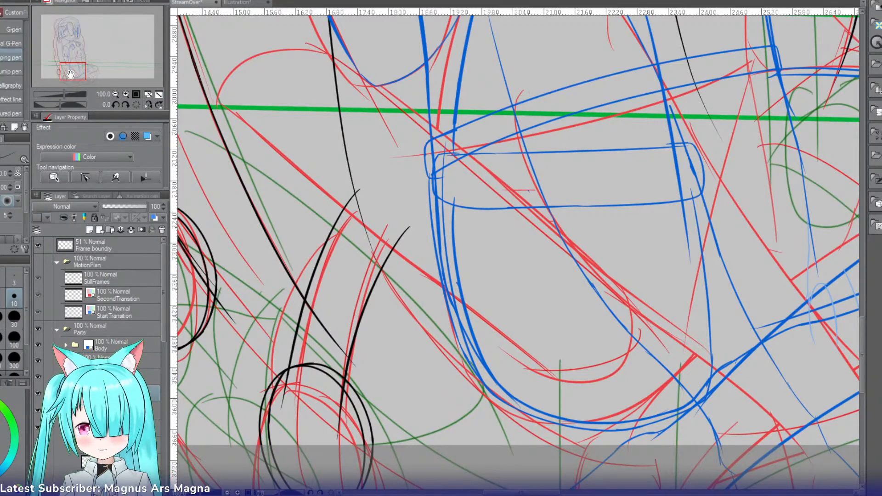
key(u)
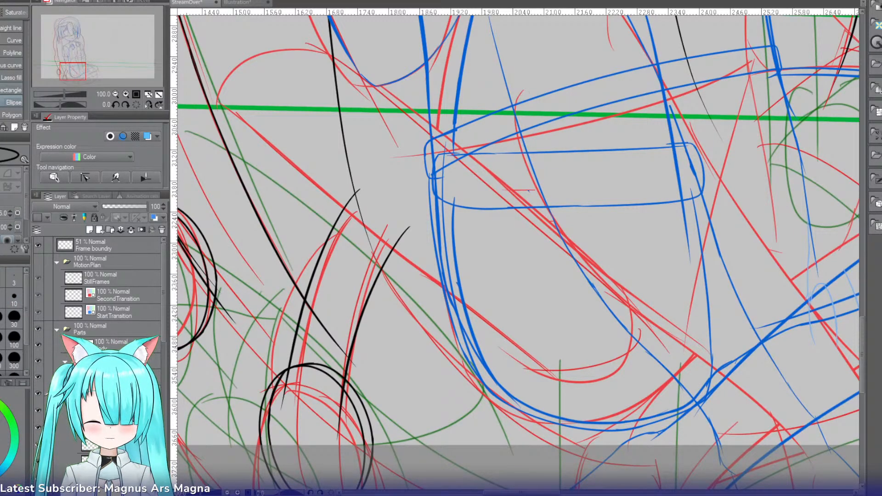
click(12, 90)
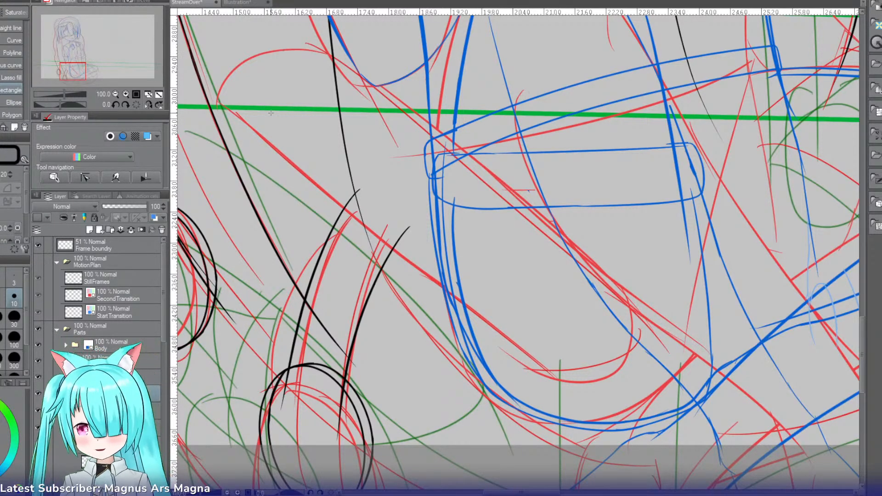
key(shift+space)
drag(271, 113, 305, 248)
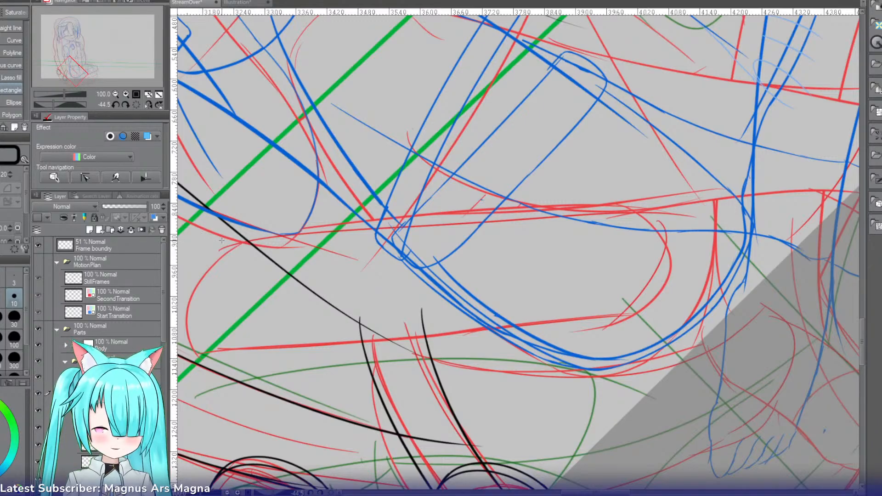
drag(222, 240, 628, 324)
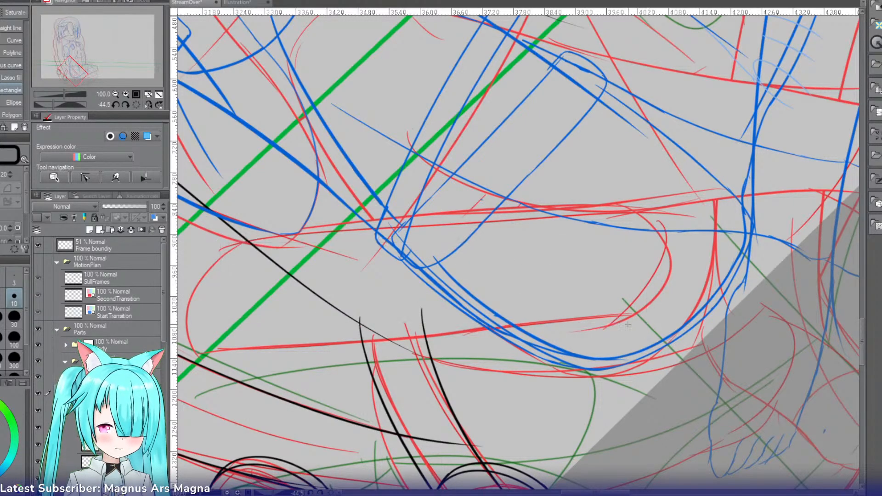
Step: Outline the slanted accessory shape in black with four curves following the red sketch: two long edges and two rounded ends
key(shift+space)
drag(518, 294, 498, 289)
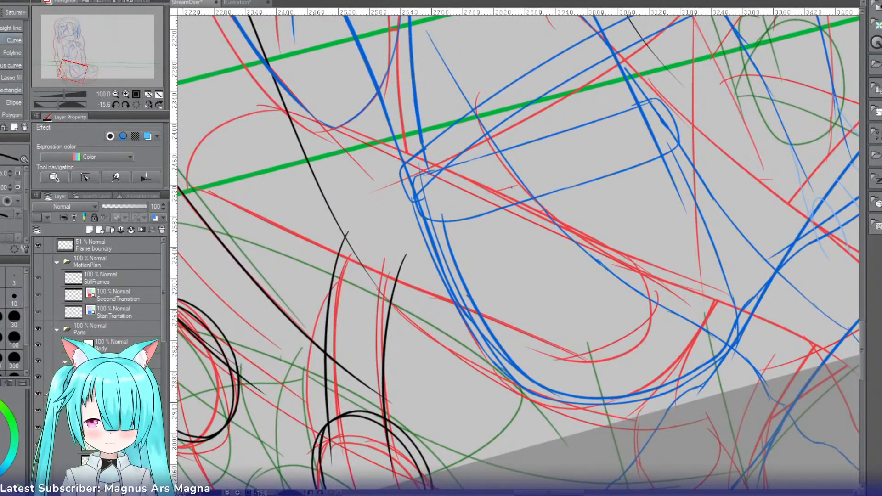
drag(272, 108, 644, 267)
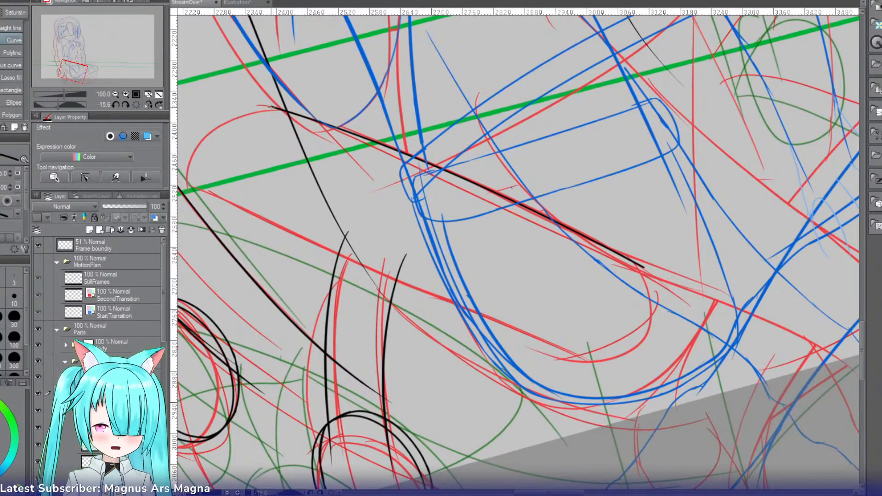
drag(244, 118, 188, 189)
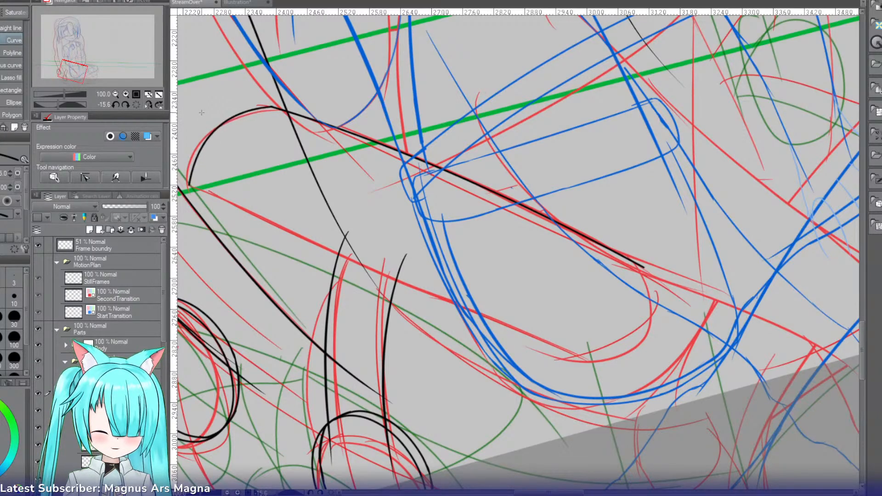
drag(189, 186, 582, 362)
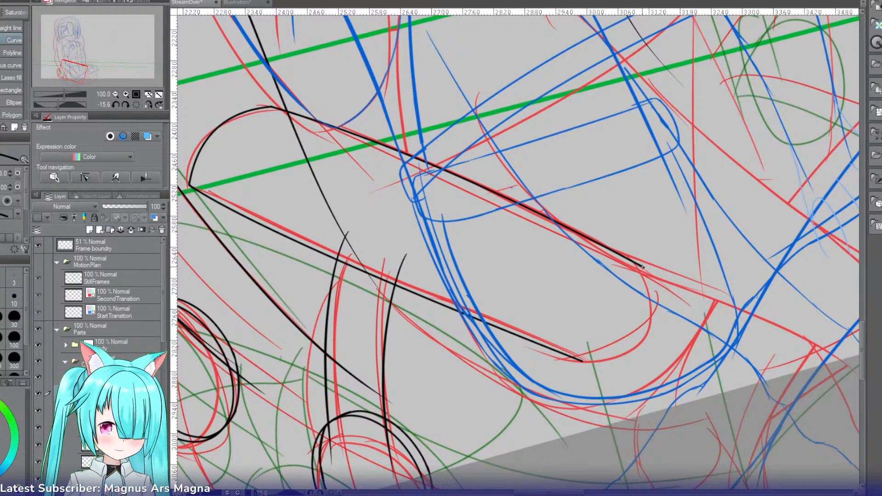
drag(643, 267, 583, 362)
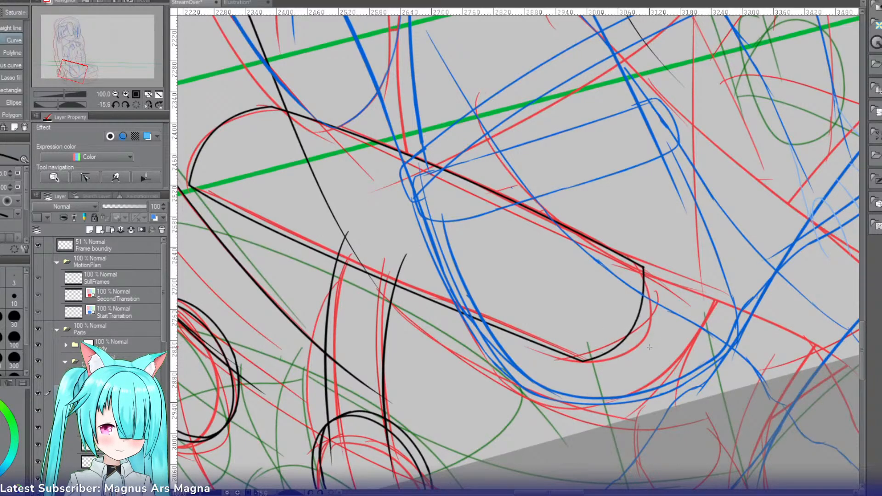
Step: Soften the two corners at the shape's lower end with short pen strokes, undoing unsatisfactory ones
click(126, 94)
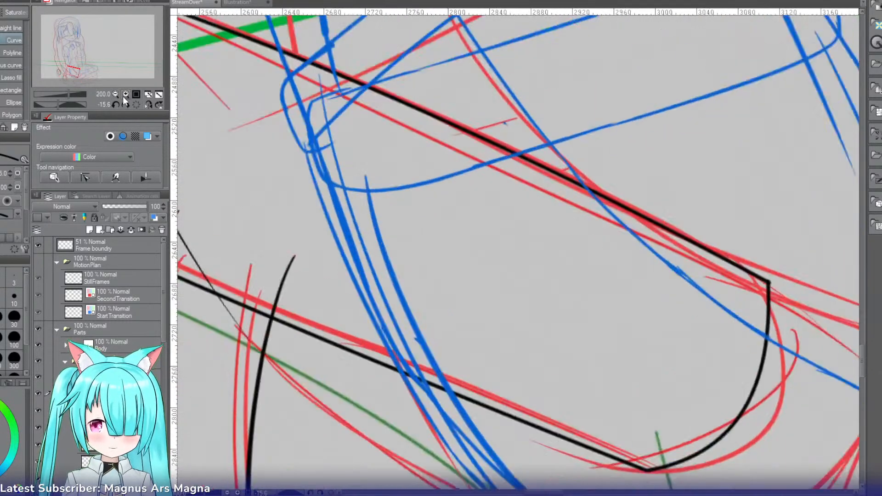
drag(543, 494, 560, 494)
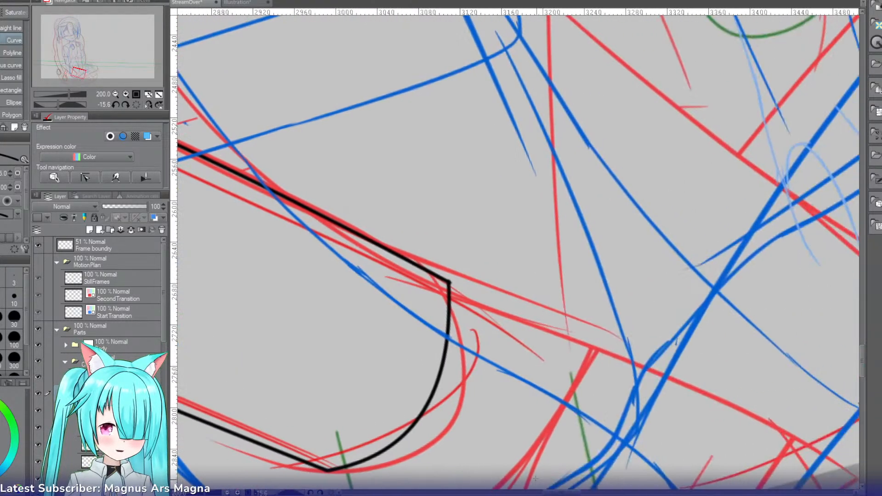
key(r)
drag(356, 152, 565, 87)
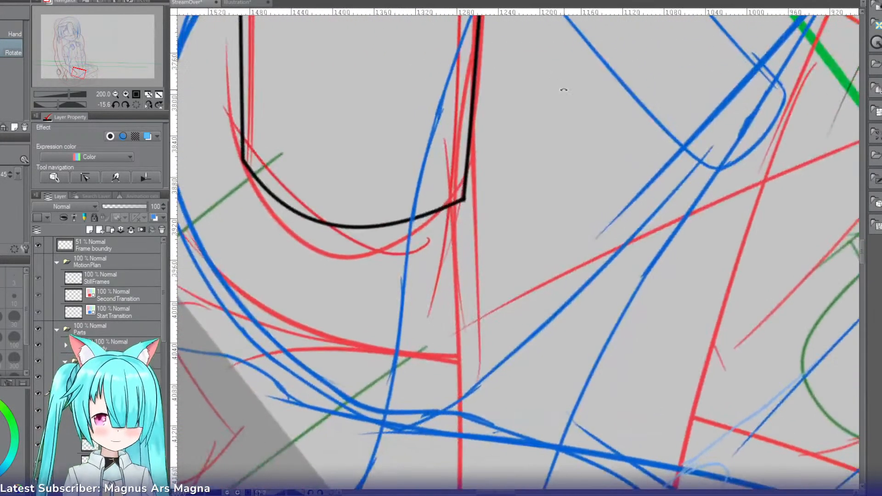
key(p)
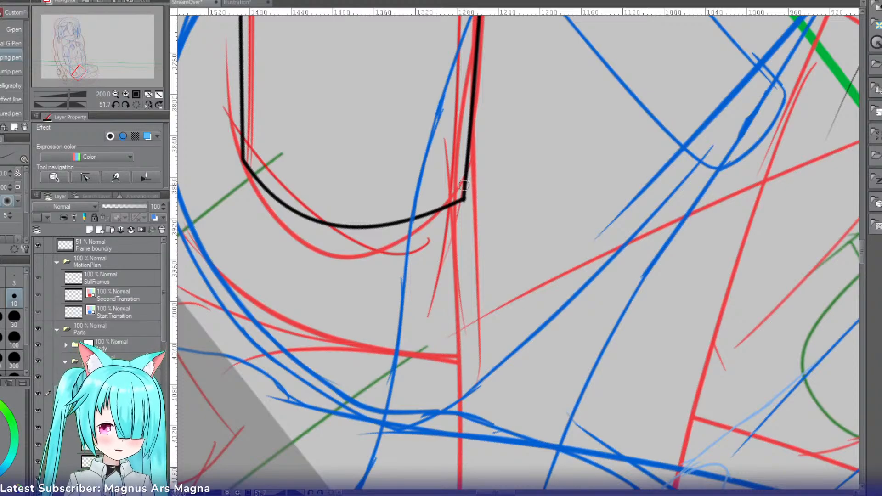
mouse_move(465, 192)
mouse_down()
mouse_move(441, 210)
mouse_move(448, 204)
mouse_up()
key(ctrl+z)
key(ctrl+z)
key(ctrl+z)
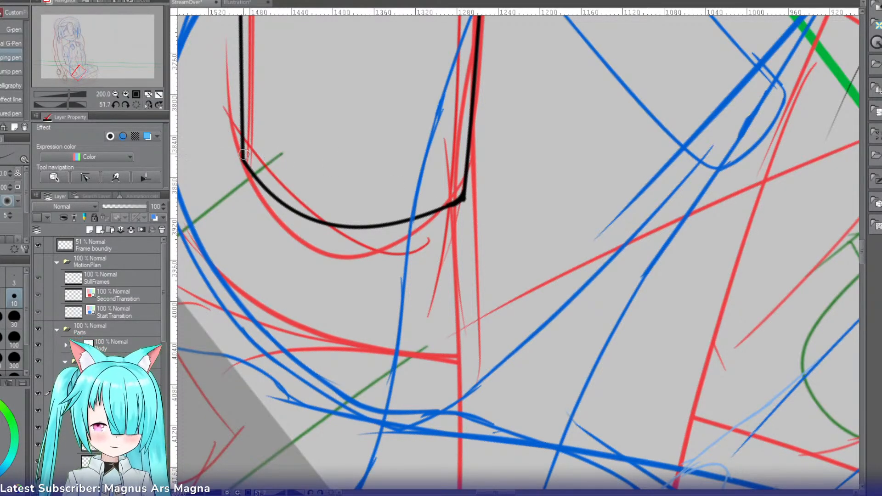
drag(243, 152, 263, 177)
key(ctrl+z)
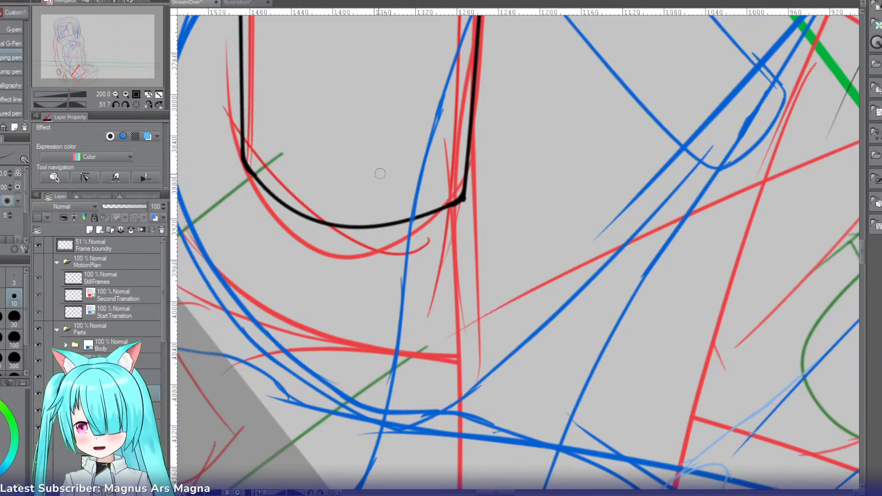
key(u)
drag(384, 108, 312, 181)
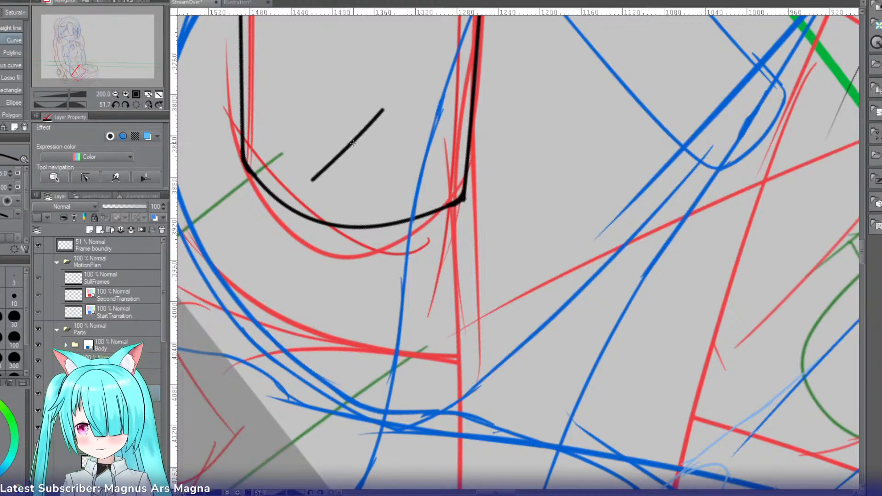
key(ctrl+z)
Step: Draw a flatter curve slightly inside the shape's lower end, and erase the old outer curve and leftover corner ink
key(r)
drag(365, 159, 379, 280)
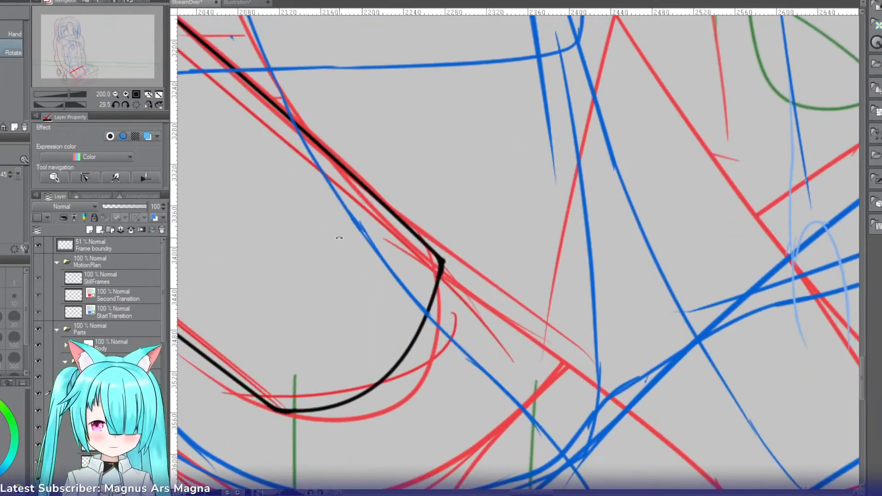
key(u)
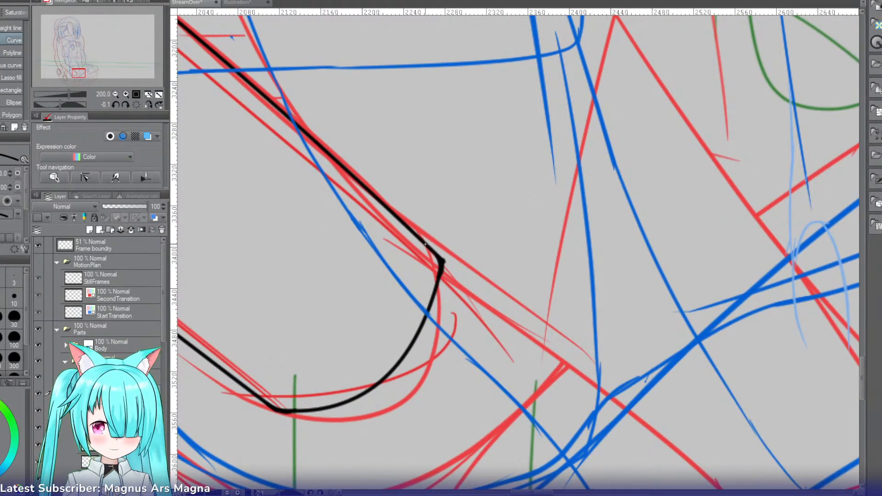
drag(425, 244, 272, 406)
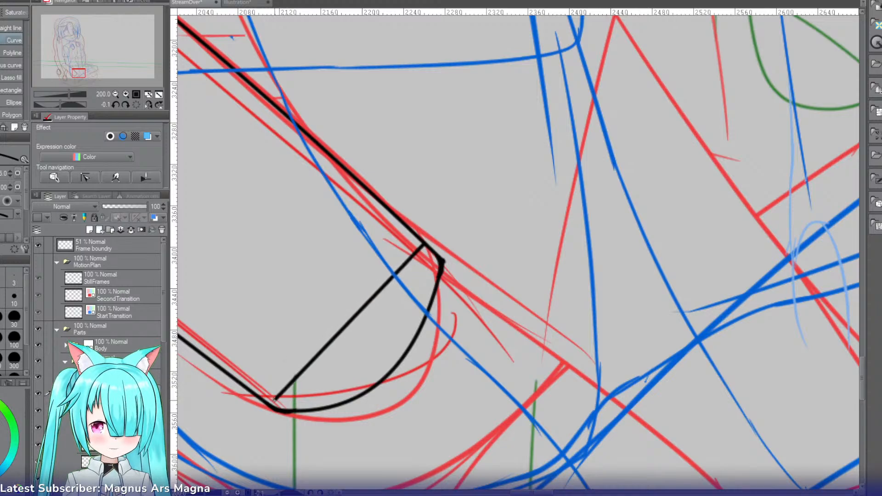
click(350, 378)
key(e)
mouse_move(427, 285)
mouse_down()
mouse_move(443, 249)
mouse_move(441, 278)
mouse_move(422, 289)
mouse_move(439, 259)
mouse_move(407, 338)
mouse_move(421, 319)
mouse_move(383, 380)
mouse_up()
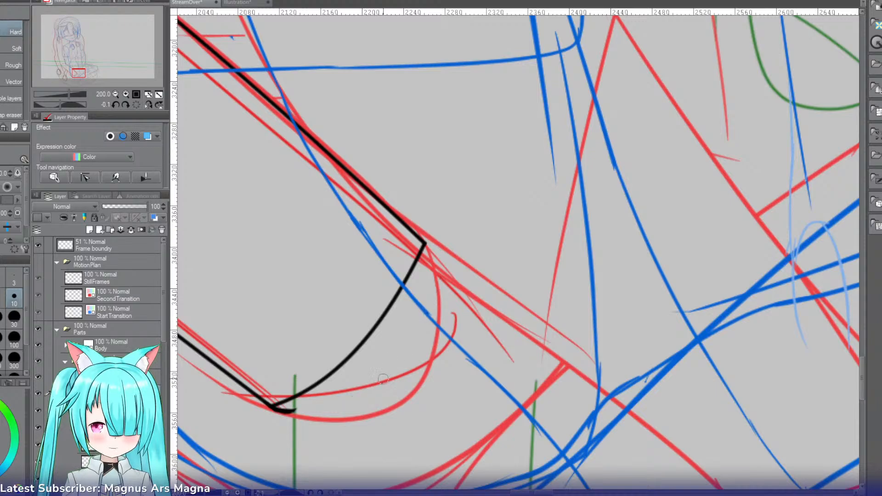
drag(340, 399, 265, 420)
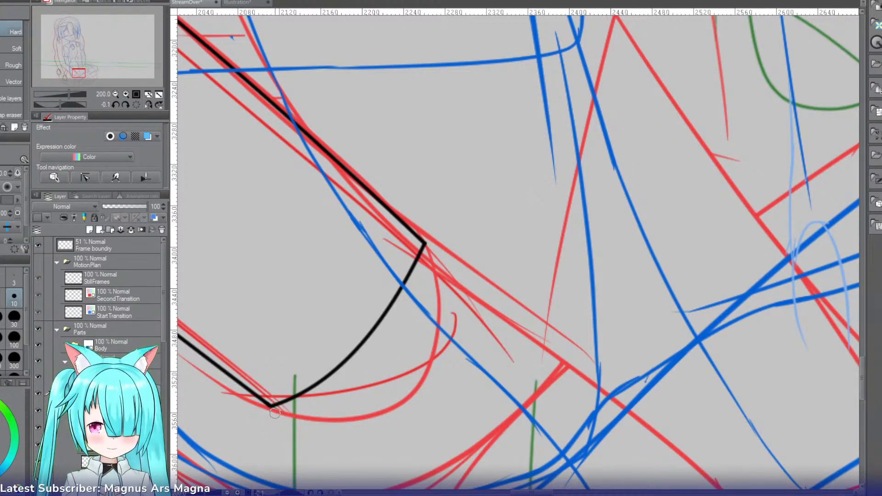
Step: Round off the two corners where the flatter end curve meets the shape's long edges
key(p)
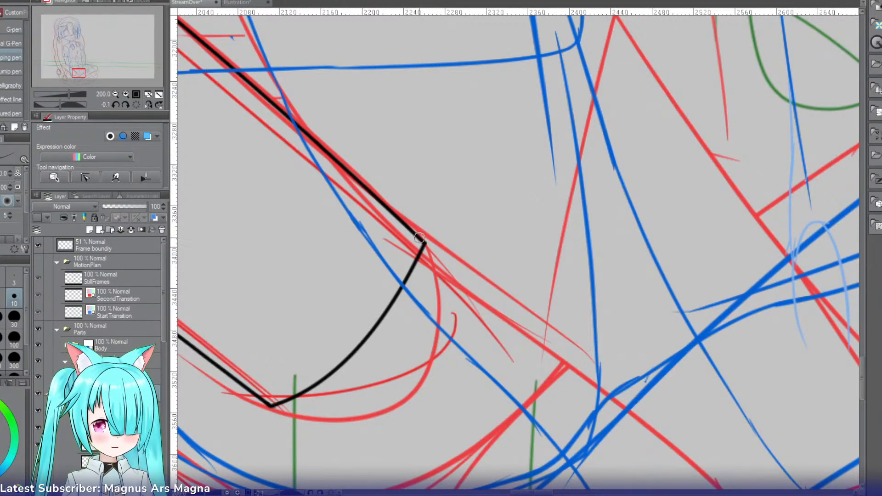
drag(415, 237, 420, 245)
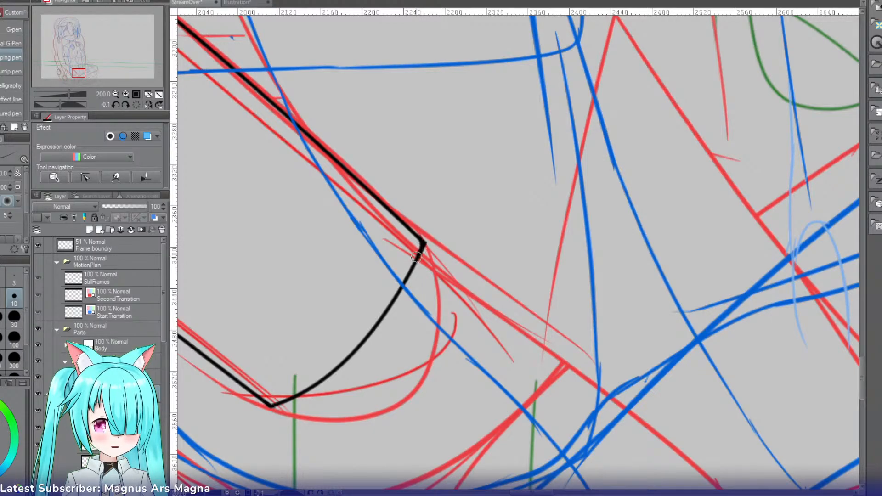
key(e)
drag(273, 380, 252, 27)
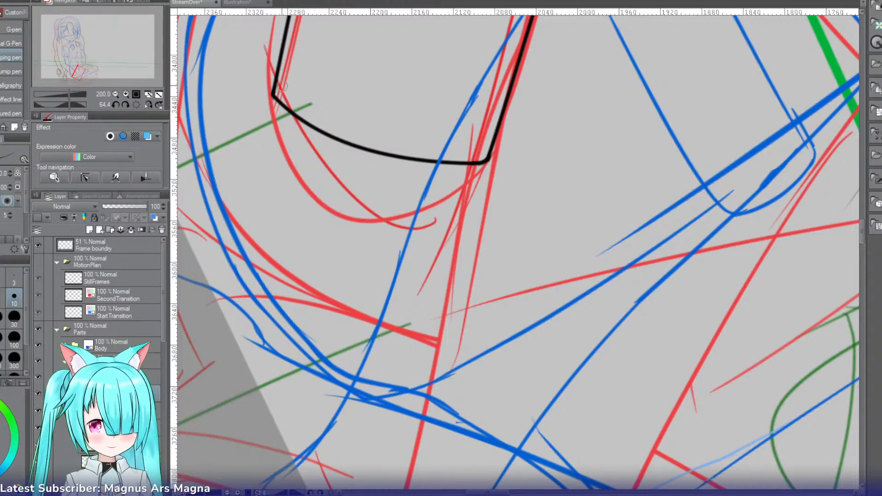
mouse_move(276, 86)
mouse_down()
mouse_move(290, 110)
mouse_move(272, 107)
mouse_move(273, 86)
mouse_up()
key(e)
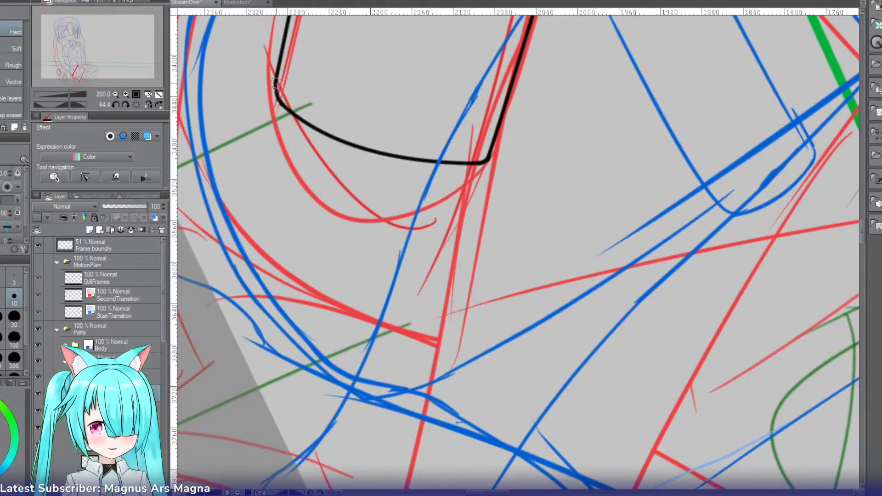
key(r)
key(p)
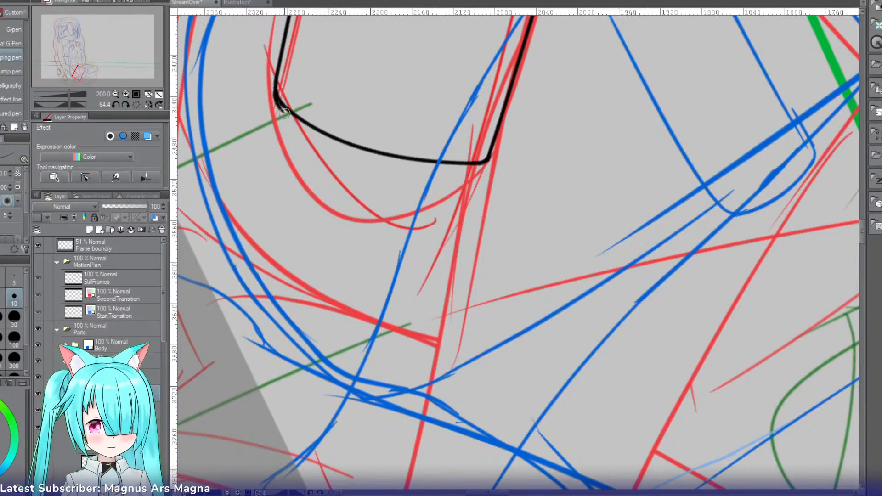
key(r)
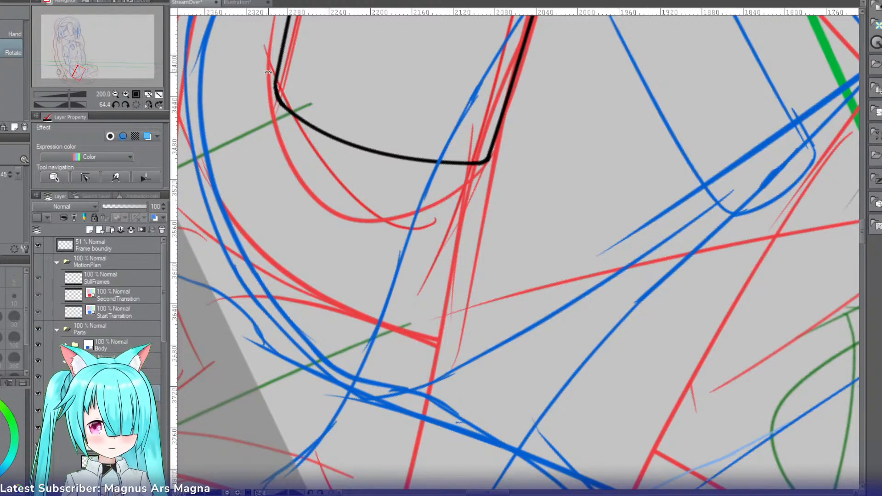
drag(276, 58, 304, 180)
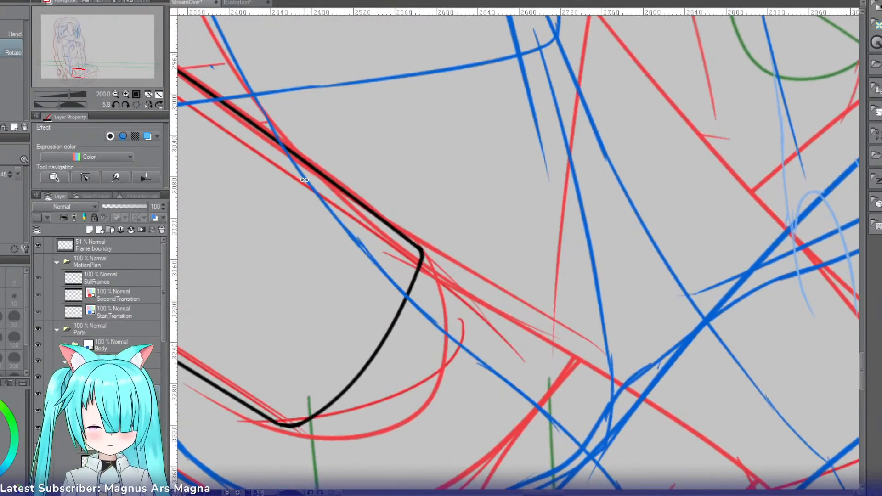
Step: Restore the previous fuller curve at the shape's lower end, discarding the flatter curve and its corner edits
click(134, 105)
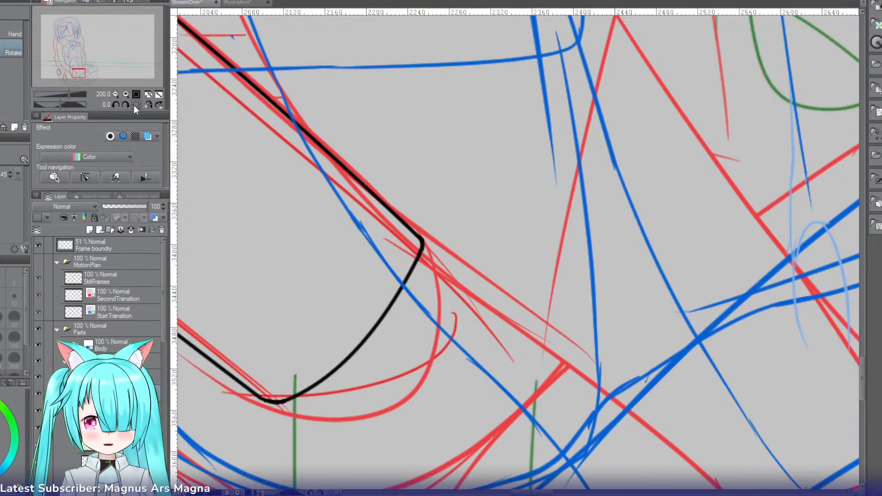
click(115, 94)
click(115, 94)
click(114, 94)
click(114, 94)
click(114, 94)
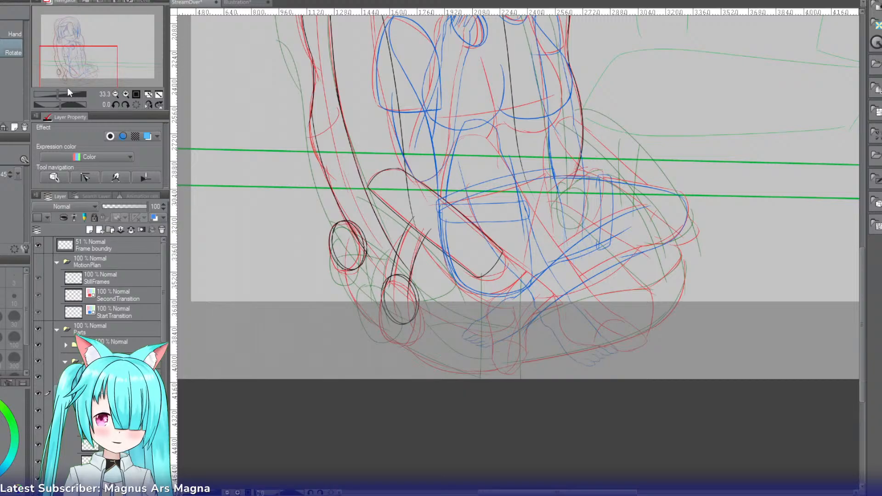
click(126, 95)
click(126, 94)
click(126, 95)
click(126, 95)
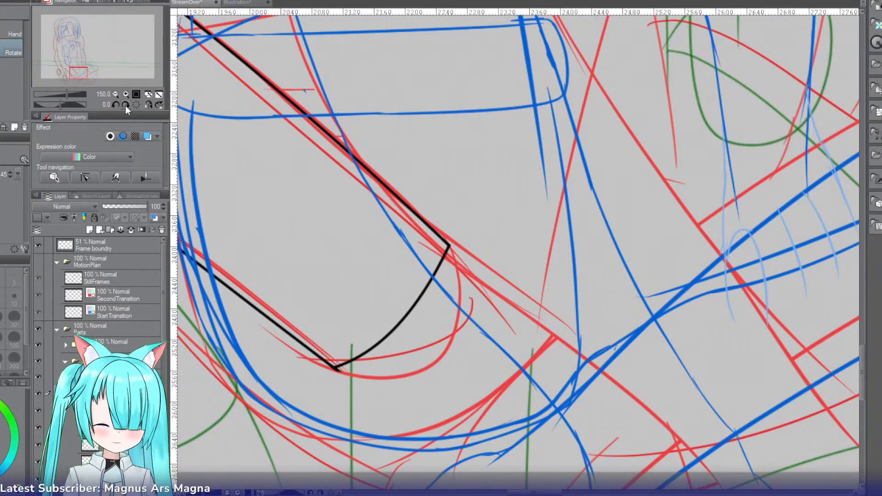
drag(352, 371, 461, 268)
click(416, 303)
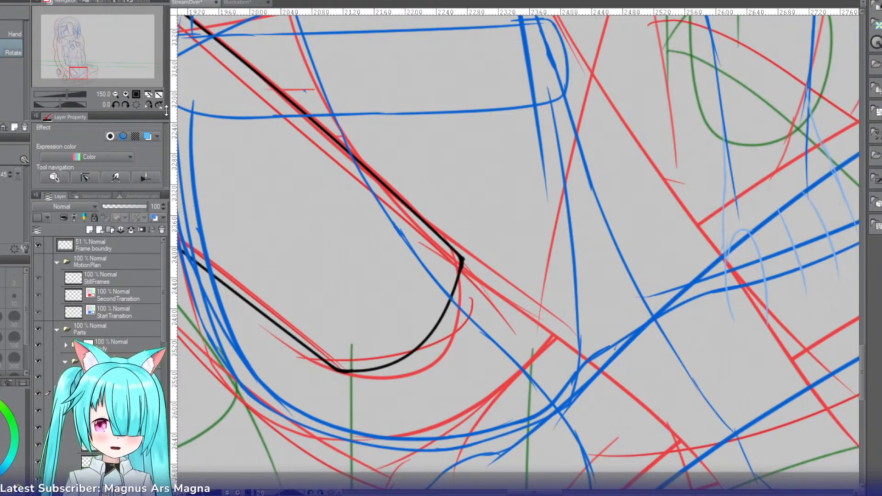
Step: Erase the sharp right-hand corner at the elongated shape's lower end and redraw it as a small rounded curve, undoing unsatisfactory strokes
key(e)
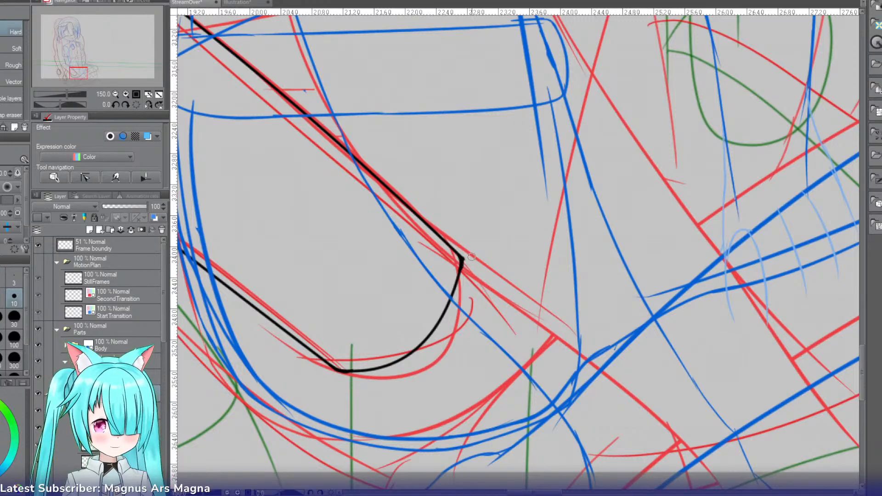
mouse_move(472, 257)
mouse_down()
mouse_move(467, 271)
mouse_move(462, 262)
mouse_move(468, 277)
mouse_up()
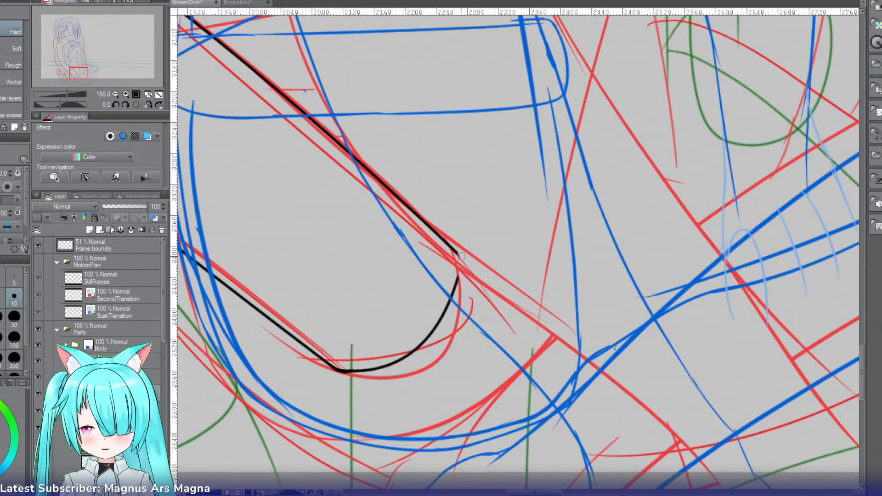
key(p)
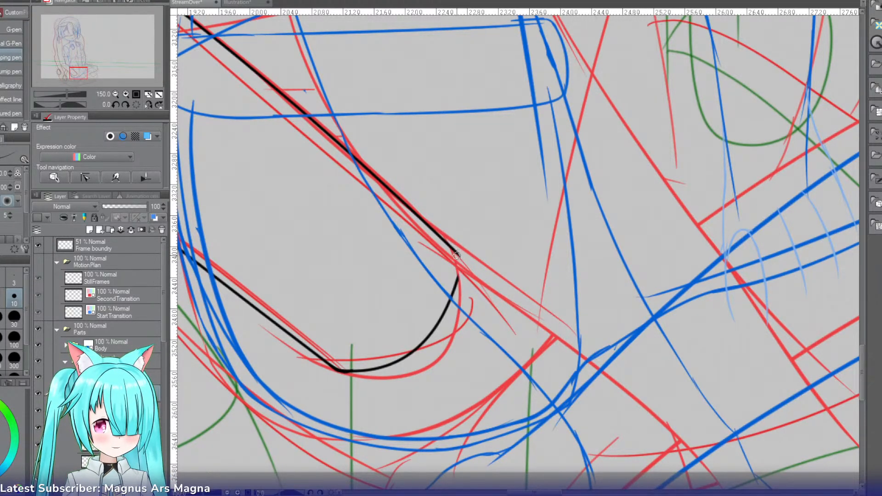
drag(456, 252, 457, 283)
key(ctrl+z)
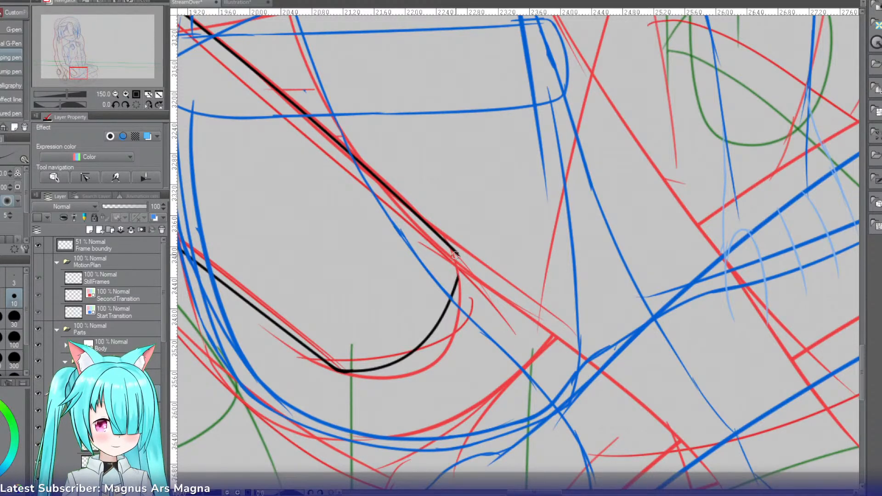
mouse_move(456, 252)
mouse_down()
mouse_move(454, 290)
mouse_move(456, 254)
mouse_move(454, 284)
mouse_move(461, 278)
mouse_move(448, 305)
mouse_up()
key(ctrl+z)
key(ctrl+z)
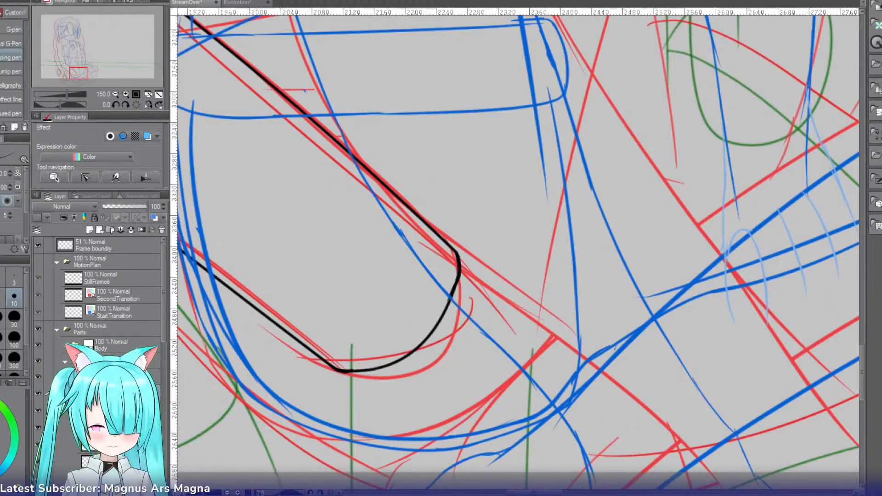
Step: Select the layer folder among the character's parts and add a new layer for further linework
click(115, 94)
click(115, 94)
click(114, 93)
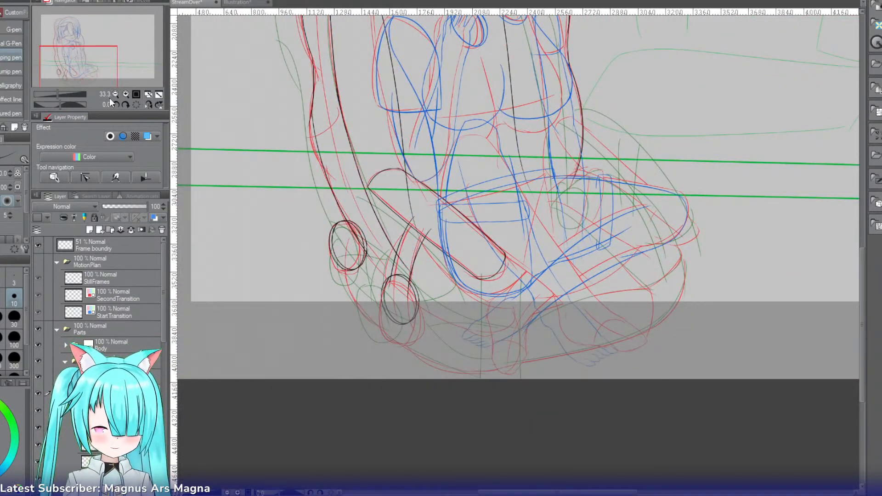
click(125, 92)
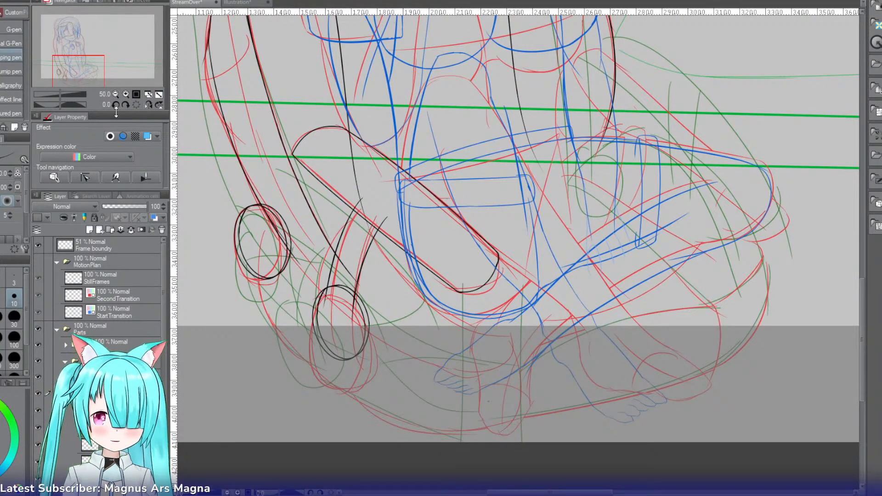
click(74, 378)
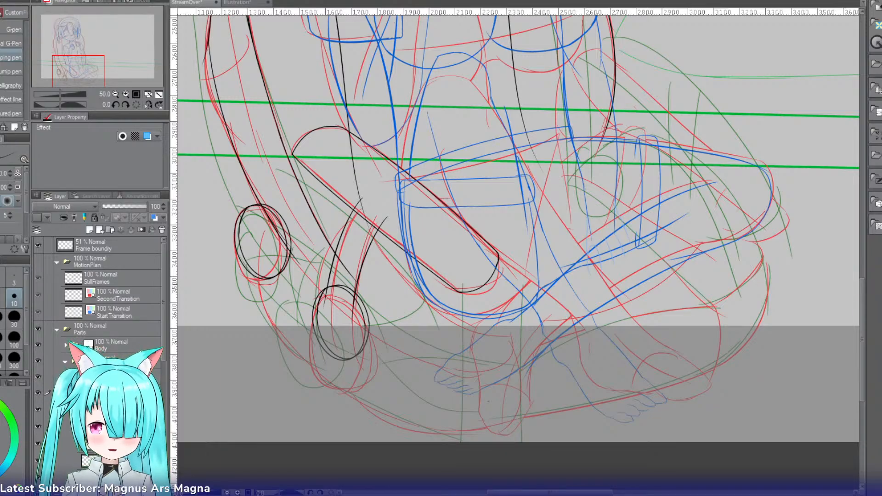
click(100, 230)
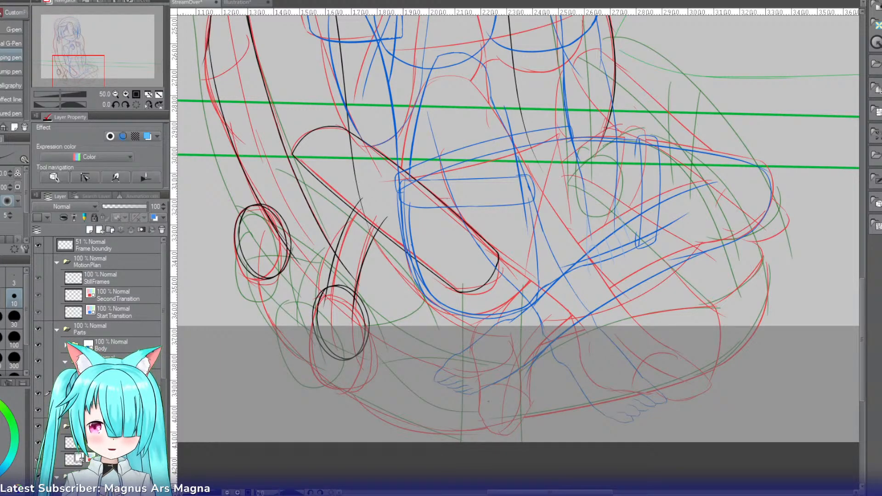
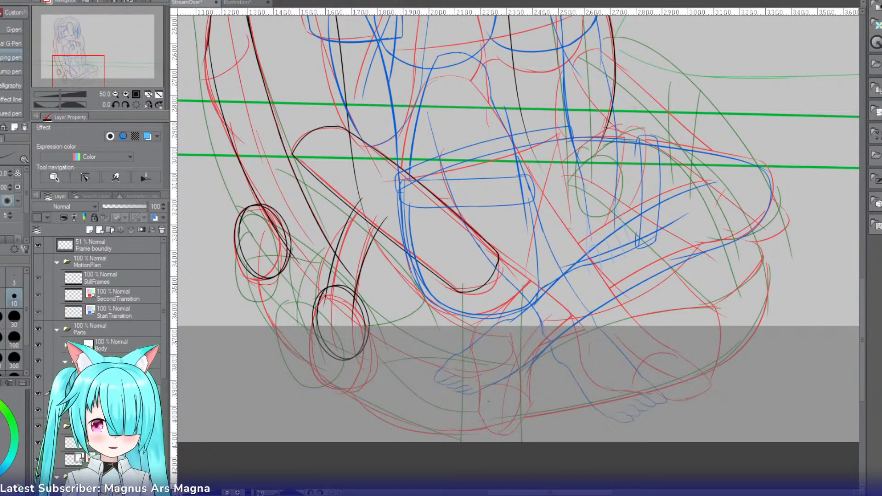
Step: Re-ink the outward bend of the long shape's outer edge above the upper end ring, following the red sketch and undoing unsatisfactory strokes
drag(489, 401, 556, 354)
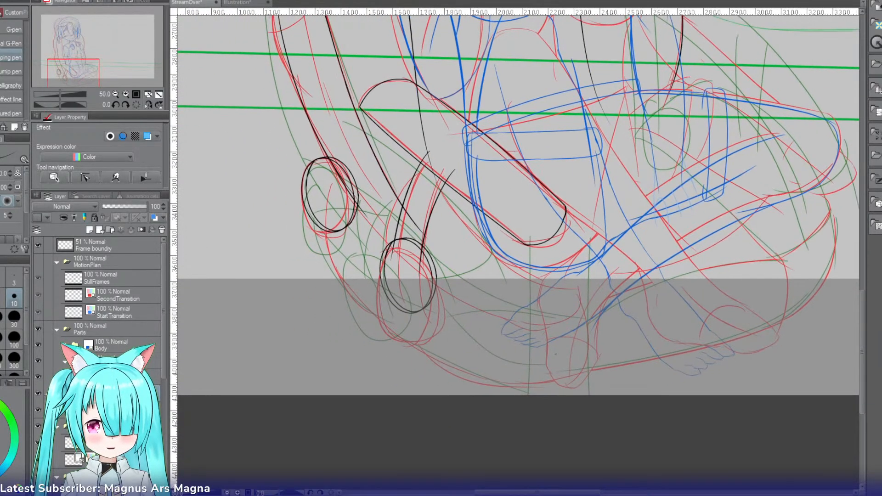
click(126, 94)
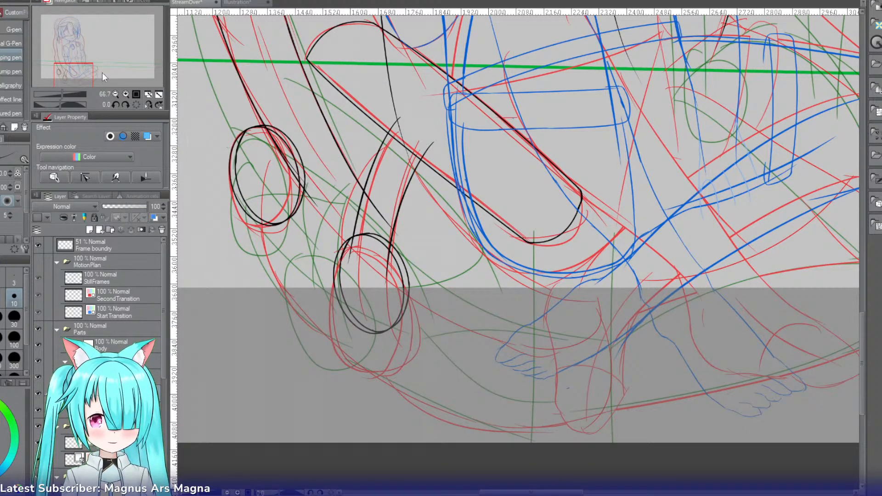
drag(71, 71, 62, 57)
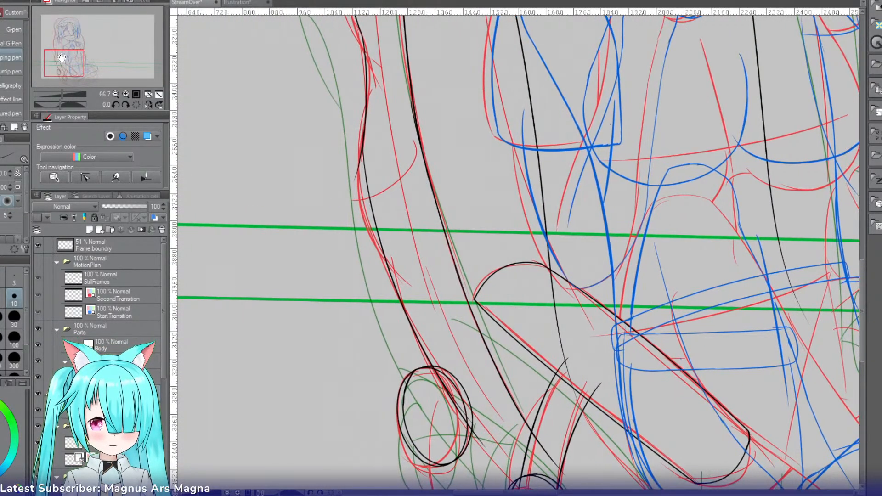
click(126, 93)
click(125, 94)
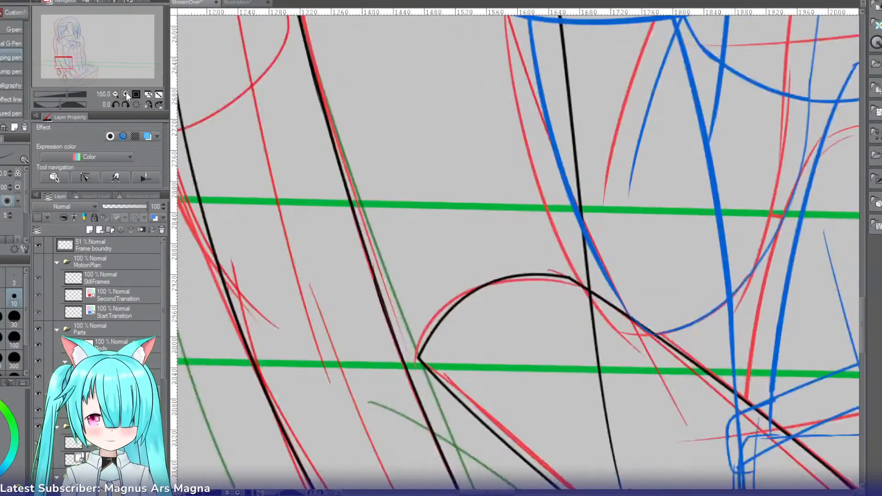
drag(67, 65, 64, 63)
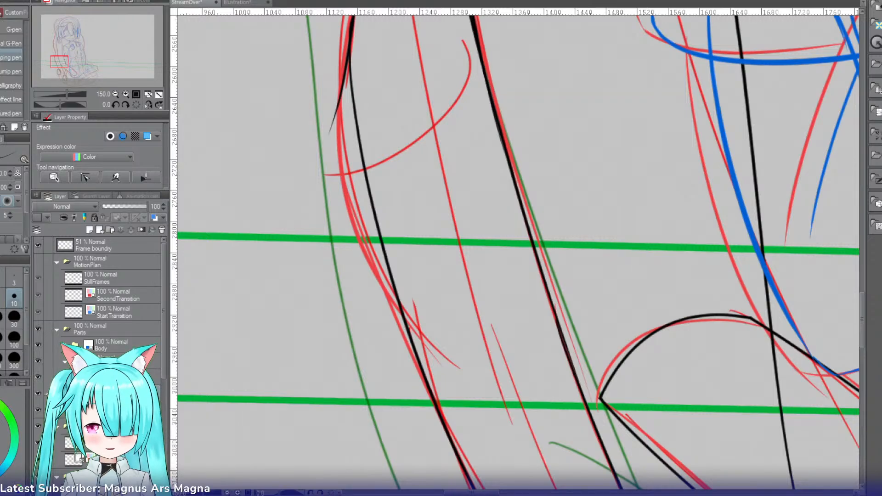
drag(162, 330, 158, 361)
click(120, 392)
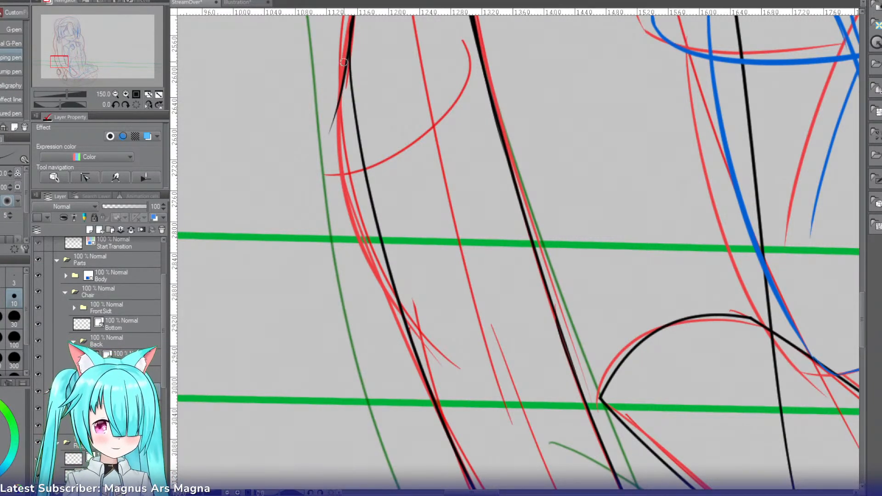
drag(347, 60, 347, 197)
key(ctrl+z)
mouse_move(347, 58)
mouse_down()
mouse_move(348, 207)
mouse_move(391, 290)
mouse_up()
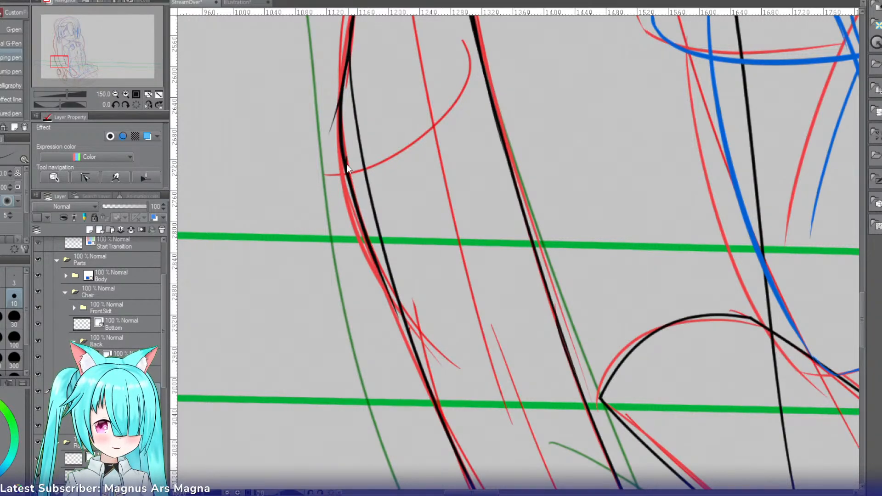
key(ctrl+z)
drag(344, 157, 393, 308)
drag(375, 257, 420, 365)
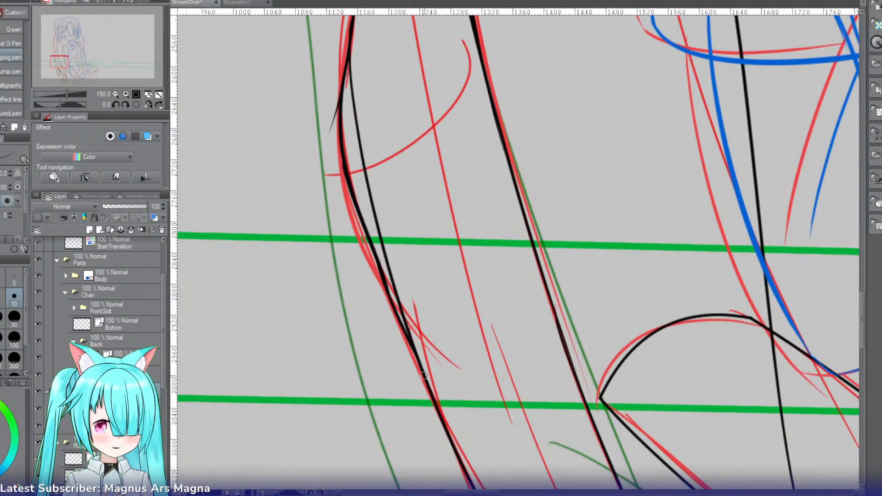
Step: Extend the new outer edge downward to meet the existing black line, retrying the joining stroke until it flows smoothly
key(ctrl+z)
drag(376, 257, 422, 391)
key(ctrl+z)
drag(377, 266, 416, 360)
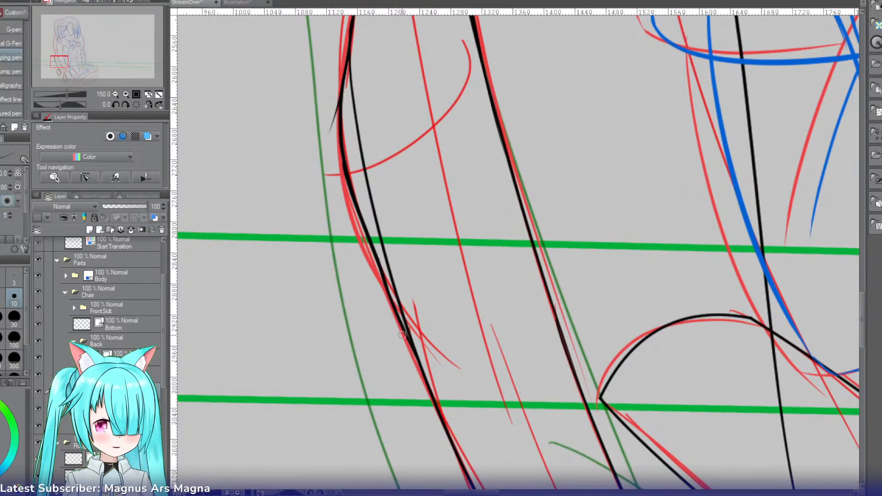
key(ctrl+z)
drag(384, 280, 413, 356)
Step: Erase the old inner line and the stray stub beside the re-inked outer edge, and clean up their junction
key(e)
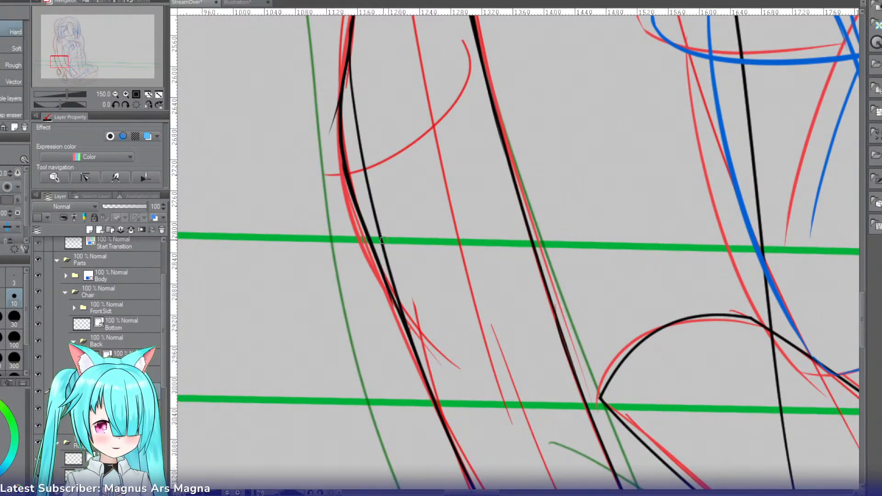
key(ctrl+z)
drag(330, 122, 362, 94)
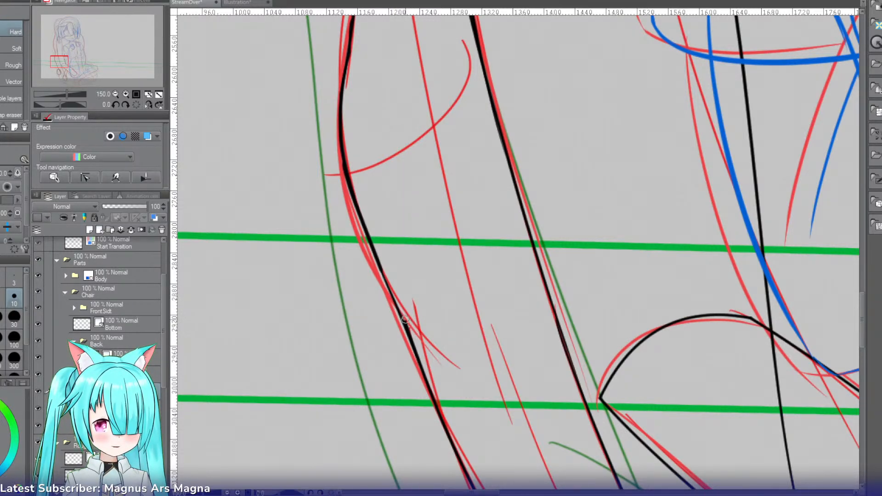
drag(405, 319, 411, 325)
Step: Rotate the canvas and bridge the gap in the outer edge with a smooth stroke, undoing unsatisfactory attempts
key(shift+space)
drag(403, 294, 365, 164)
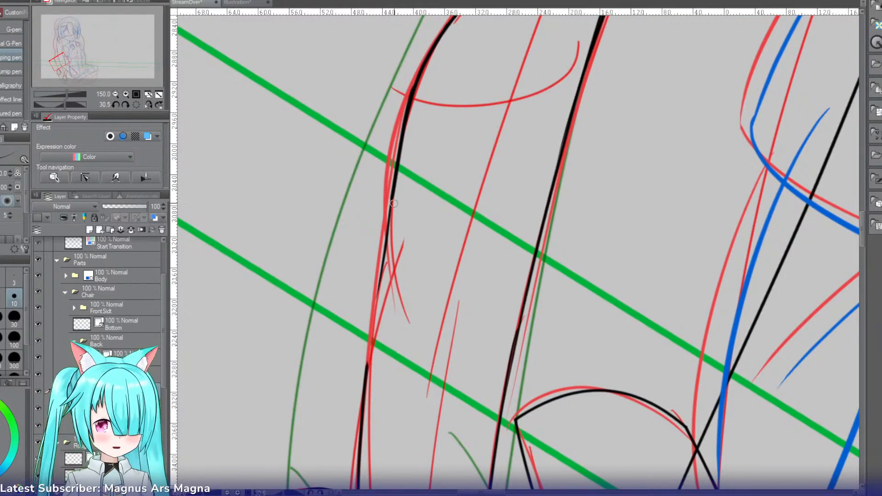
drag(391, 196, 364, 382)
key(ctrl+z)
drag(381, 281, 364, 389)
key(ctrl+z)
drag(380, 290, 363, 395)
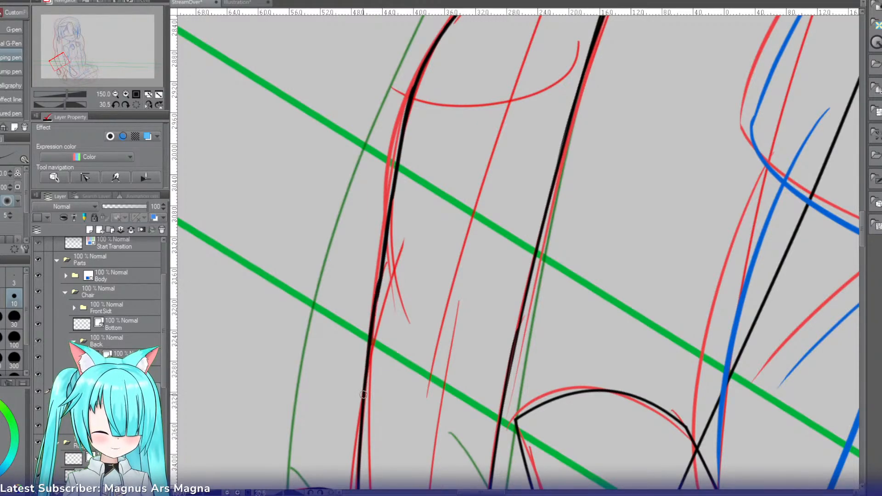
Step: Collapse the Back folder in the Chair group and rename the Bottom layer to BottomRight
key(r)
drag(348, 227, 349, 286)
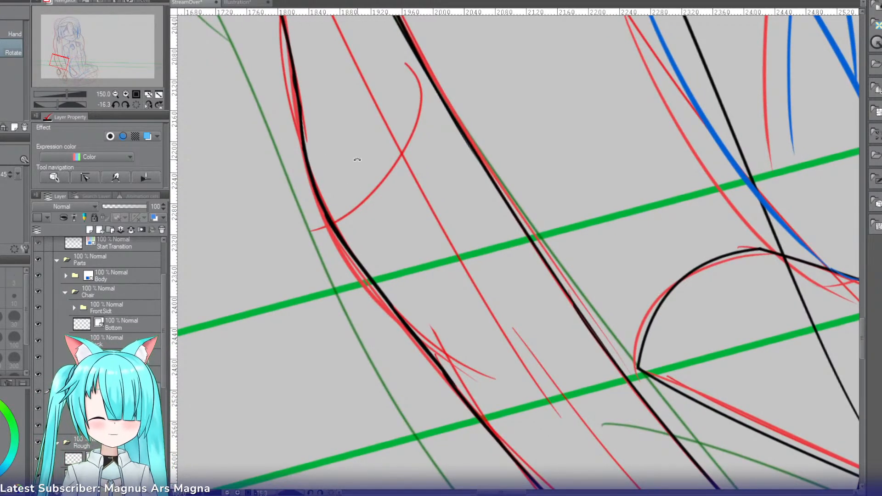
click(137, 106)
click(115, 94)
click(115, 94)
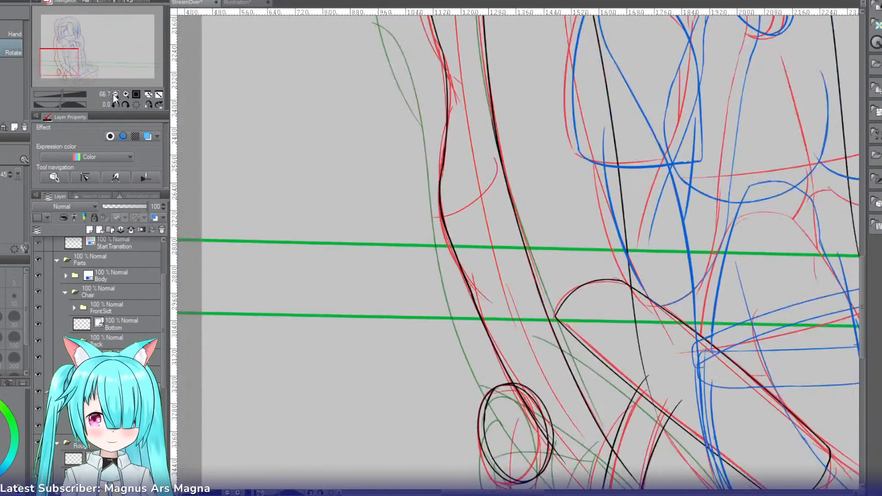
click(115, 95)
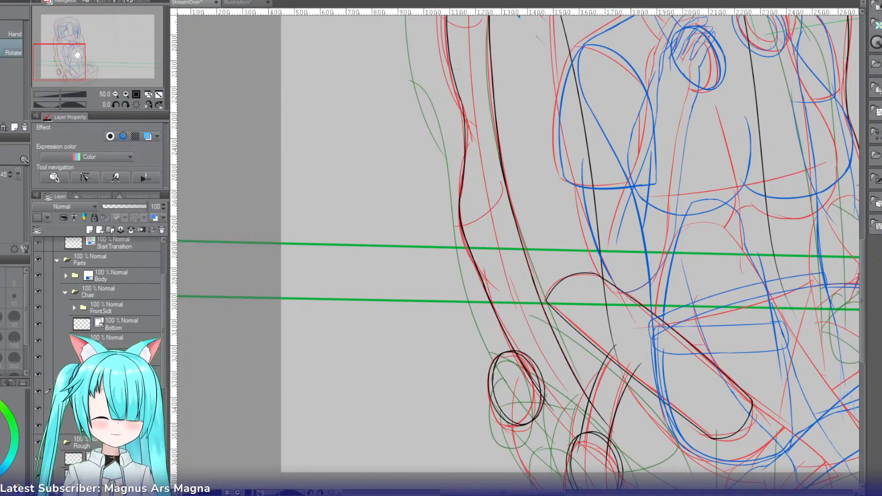
drag(63, 54, 77, 68)
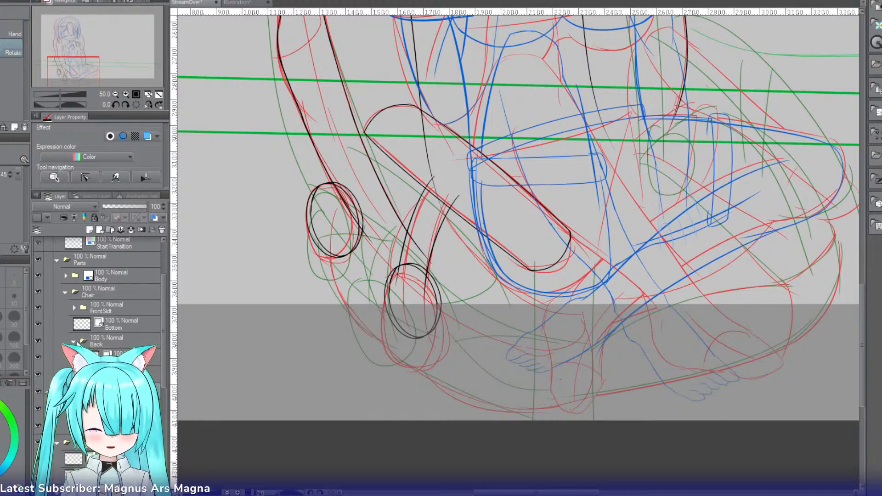
click(78, 344)
click(73, 342)
click(131, 326)
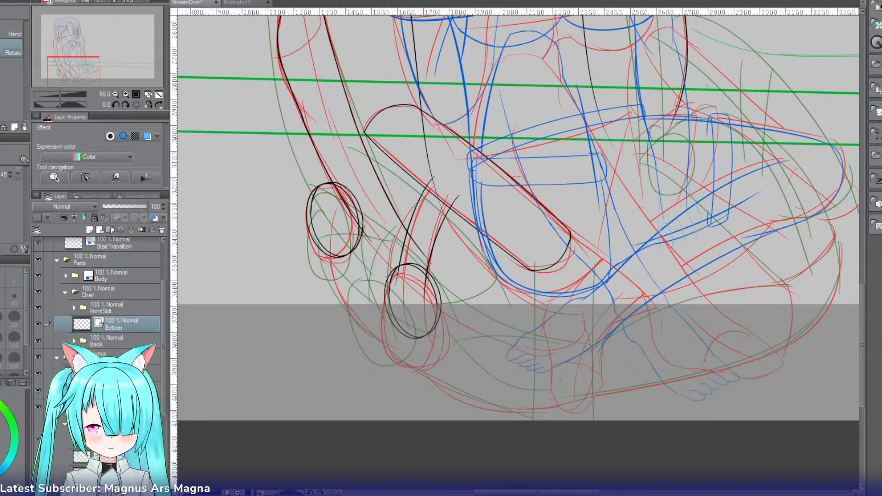
double_click(123, 325)
key(End)
text(Right)
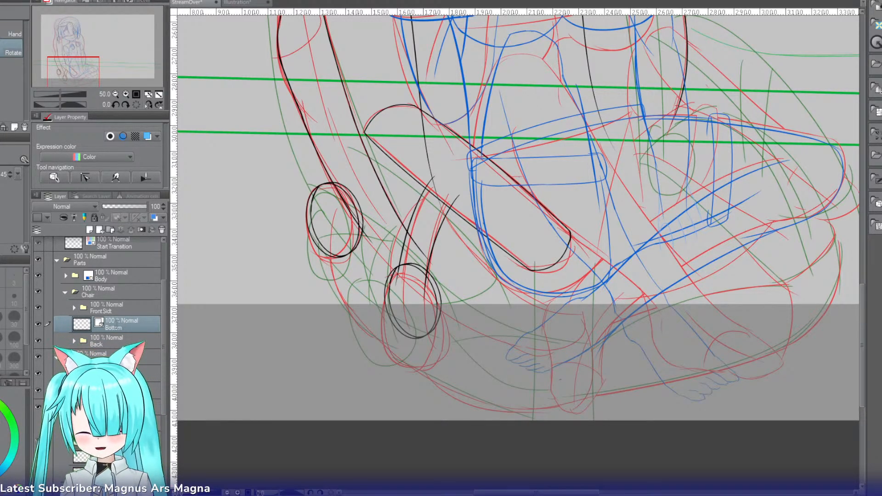
key(Return)
Step: Ink the rounded end of the chair's lower part beside the sketched foot on the BottomRight layer, undoing unsatisfactory curves
click(125, 94)
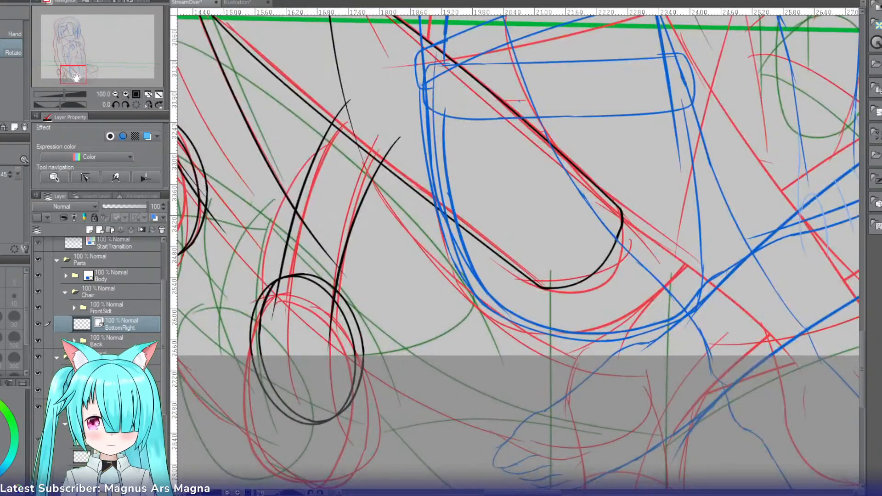
drag(76, 78, 80, 83)
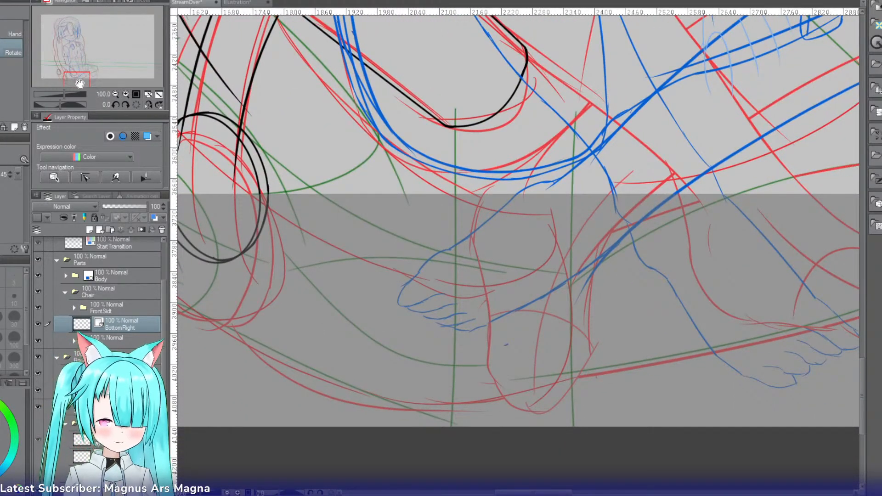
key(p)
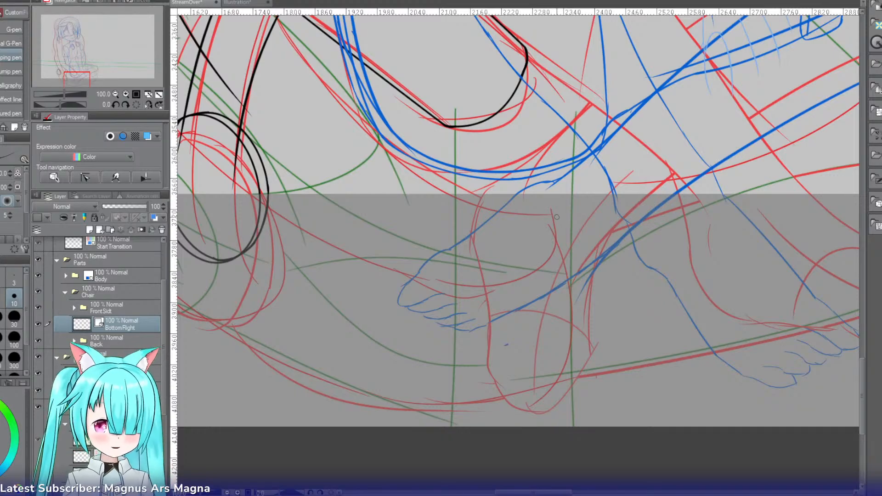
drag(550, 212, 489, 299)
key(ctrl+z)
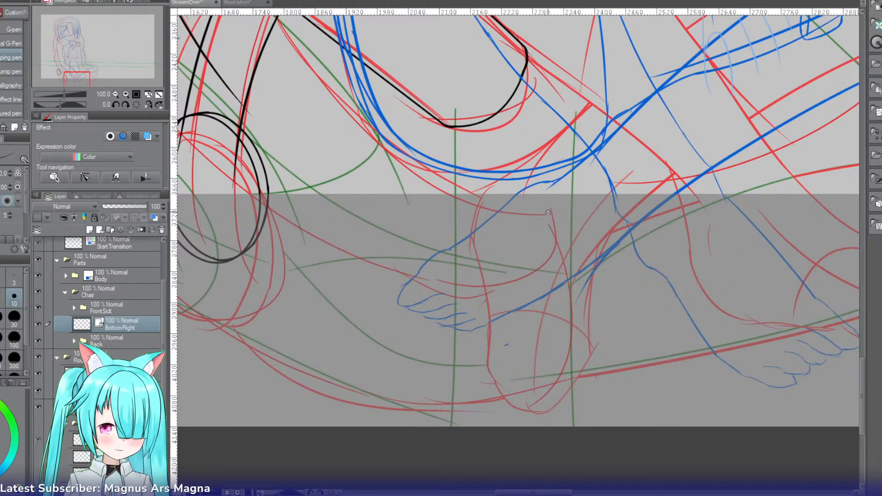
drag(551, 212, 513, 294)
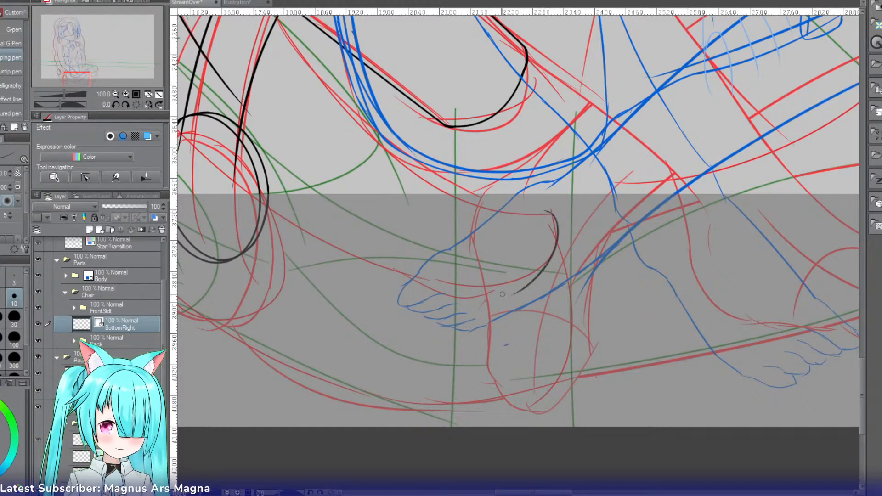
key(ctrl+z)
drag(551, 212, 476, 298)
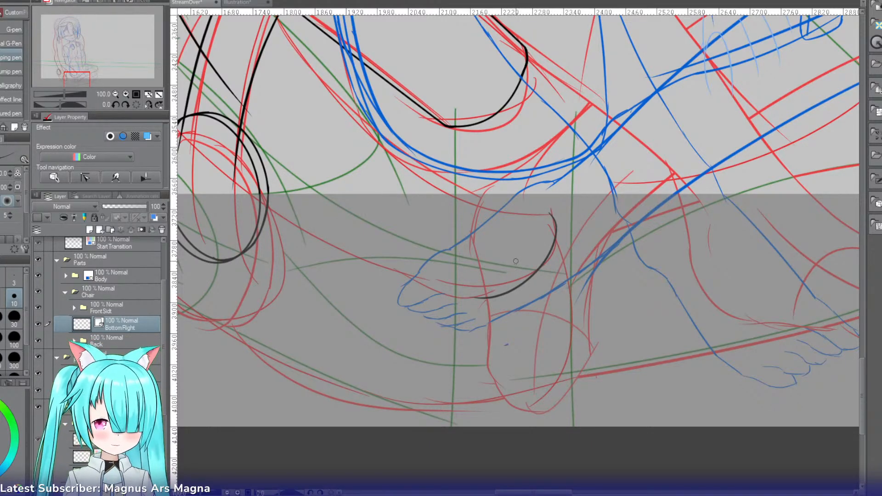
Step: Continue the rounded end into the lower part's upper edge with a smooth stroke on the rotated canvas, replacing an unsatisfactory stroke
key(h)
mouse_move(500, 198)
mouse_down()
mouse_move(481, 251)
mouse_move(462, 253)
mouse_move(441, 349)
mouse_up()
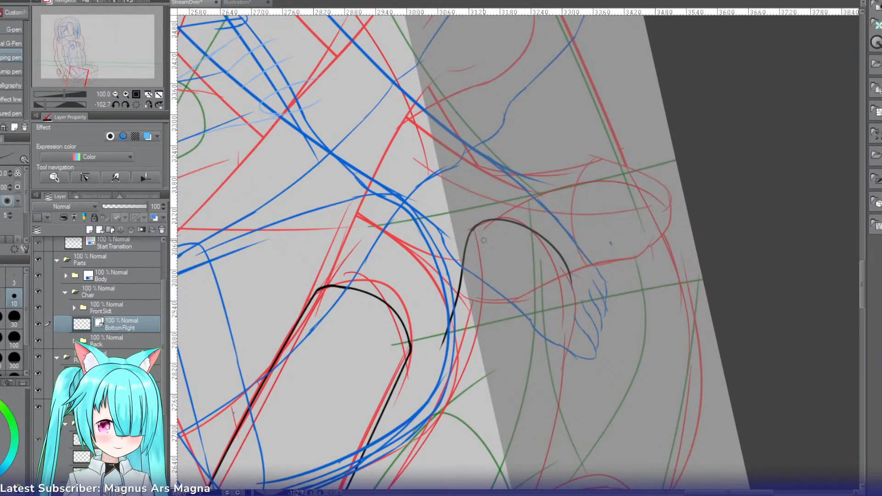
key(ctrl+z)
mouse_move(484, 221)
mouse_down()
mouse_move(464, 252)
mouse_move(414, 423)
mouse_up()
Step: Extend the lower part's upper edge along the sketch up to the black strands above the lower ring, retrying the stroke
key(r)
mouse_move(382, 294)
mouse_down()
mouse_move(523, 124)
mouse_move(667, 158)
mouse_move(719, 263)
mouse_move(709, 251)
mouse_up()
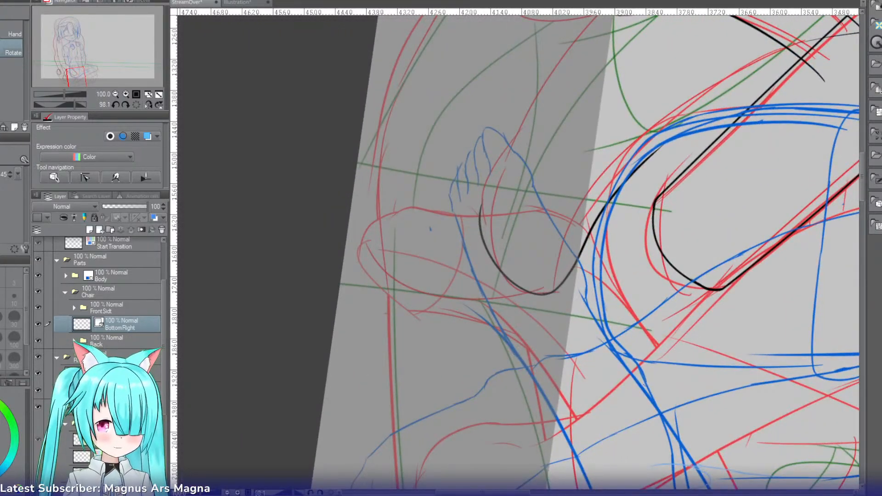
drag(484, 492, 510, 492)
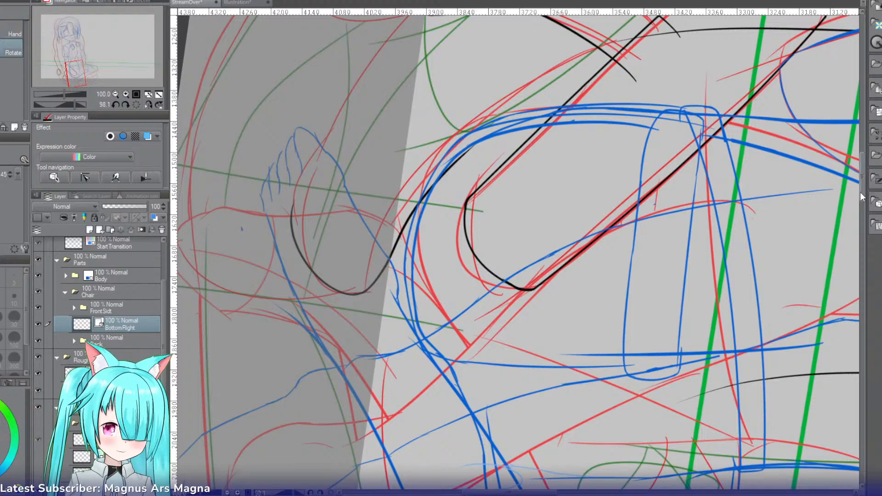
drag(866, 195, 863, 184)
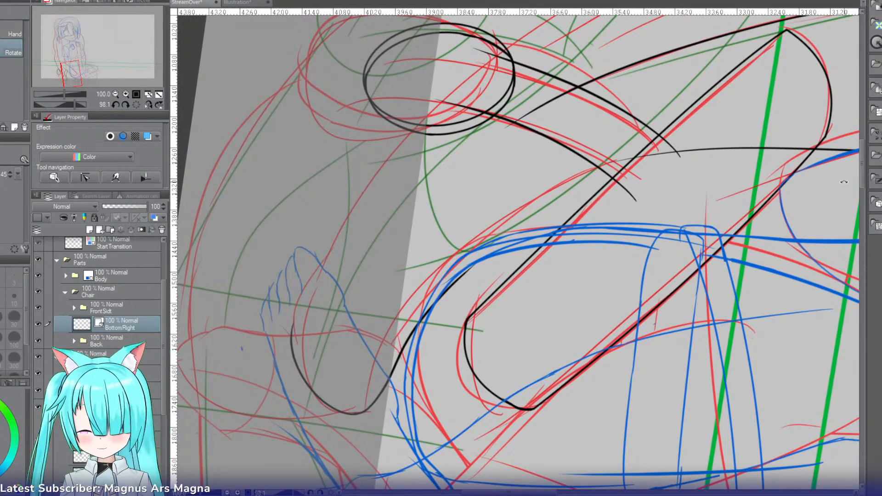
key(p)
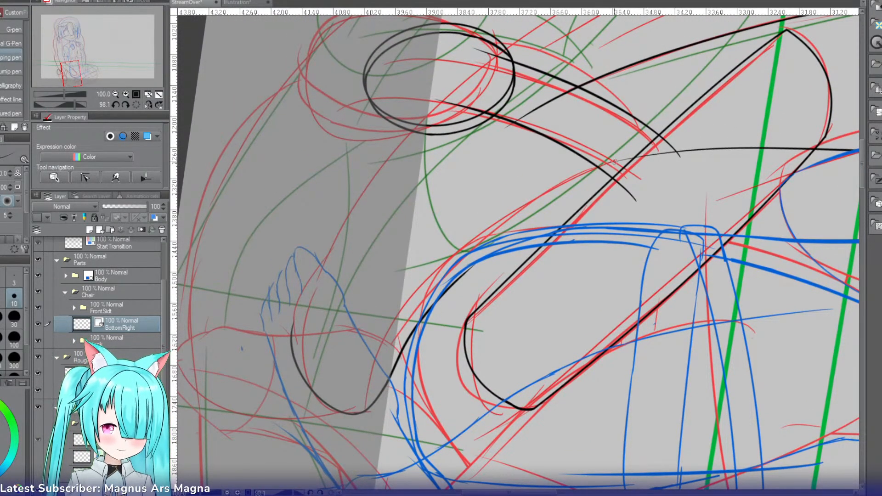
drag(625, 152, 444, 309)
key(ctrl+z)
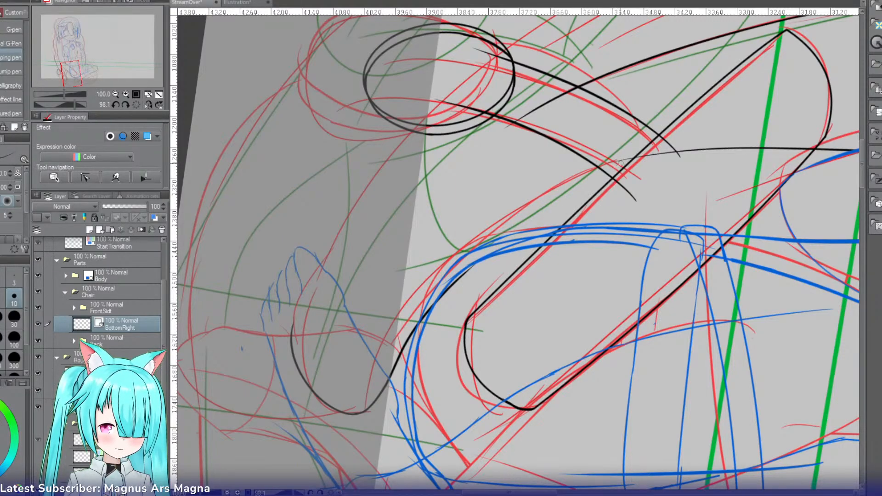
drag(621, 162, 448, 281)
key(ctrl+z)
mouse_move(617, 166)
mouse_down()
mouse_move(474, 291)
mouse_move(456, 283)
mouse_up()
key(ctrl+z)
key(ctrl+z)
Step: Try to ink the rounded upper tip of the chair's lower part beside the two black strands
key(r)
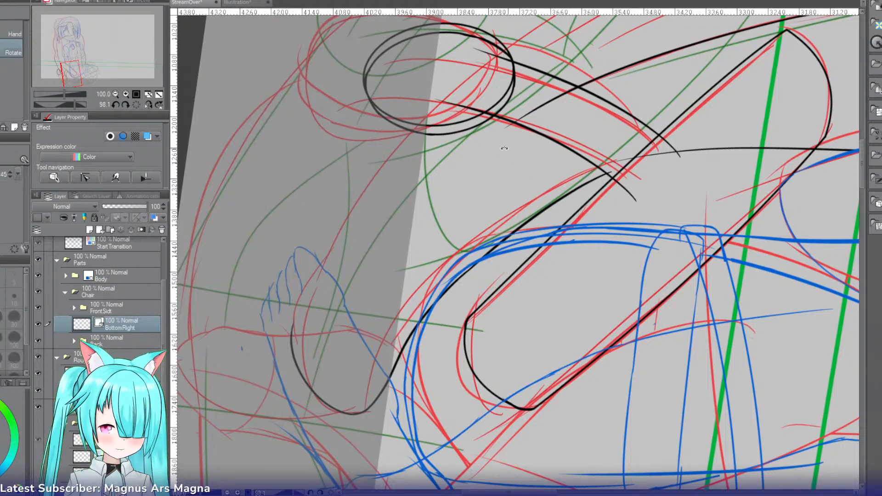
drag(529, 230, 393, 233)
key(p)
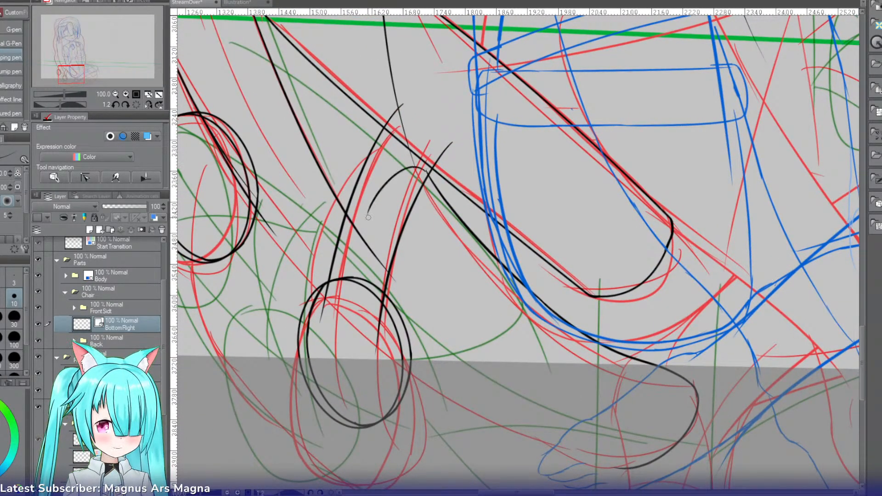
drag(427, 171, 392, 170)
key(ctrl+z)
key(ctrl+z)
key(ctrl+z)
Step: Ink the lower part's lower edge from the lower ring down toward the sketched foot, retrying the stroke on the rotated canvas
key(r)
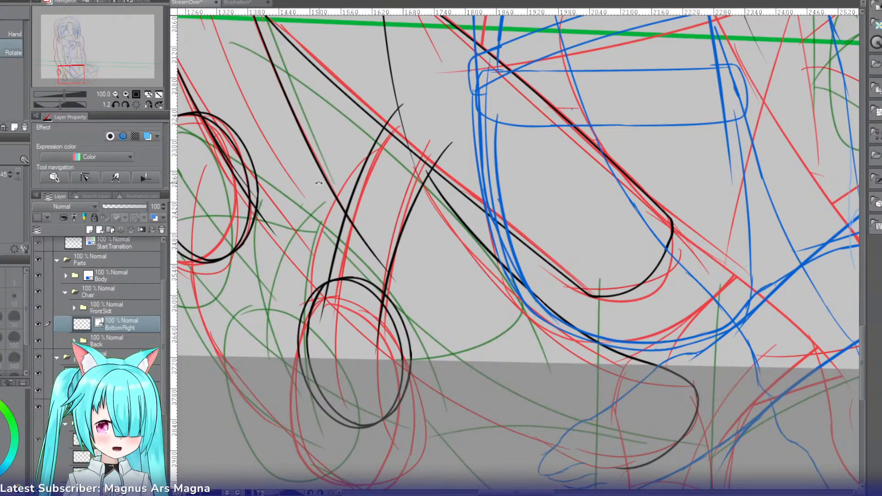
drag(304, 189, 329, 186)
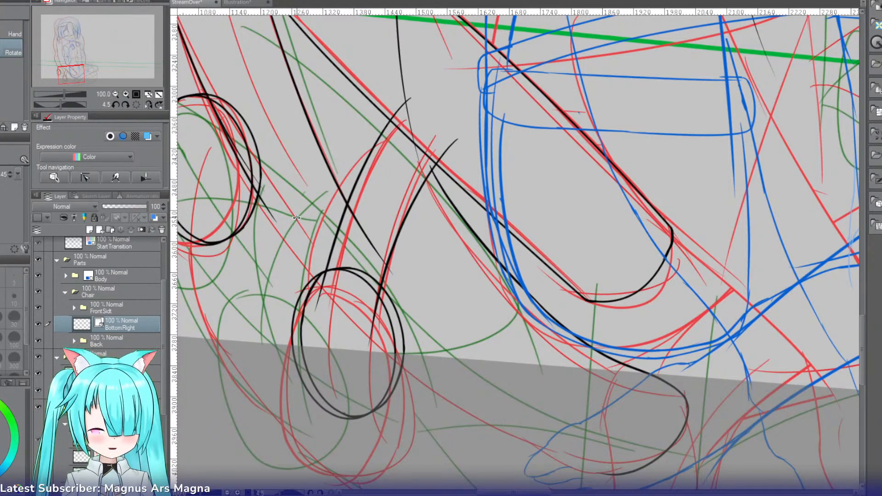
drag(274, 179, 483, 64)
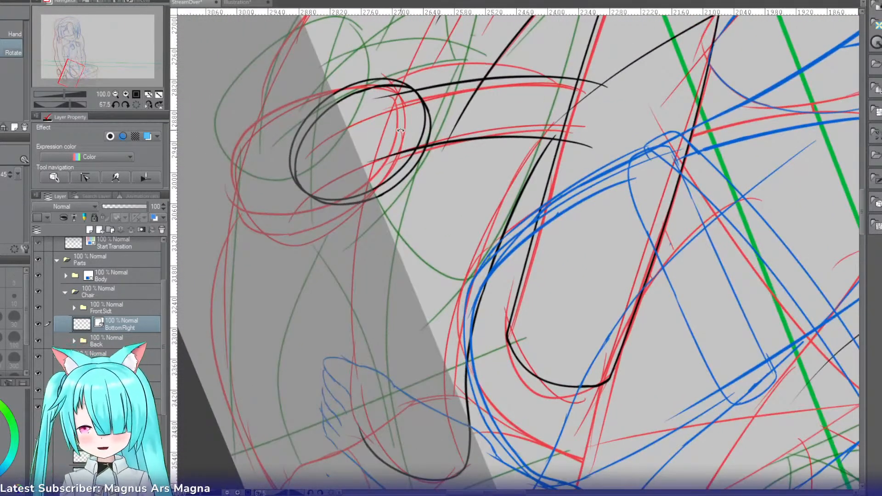
key(p)
drag(420, 58, 353, 306)
key(ctrl+z)
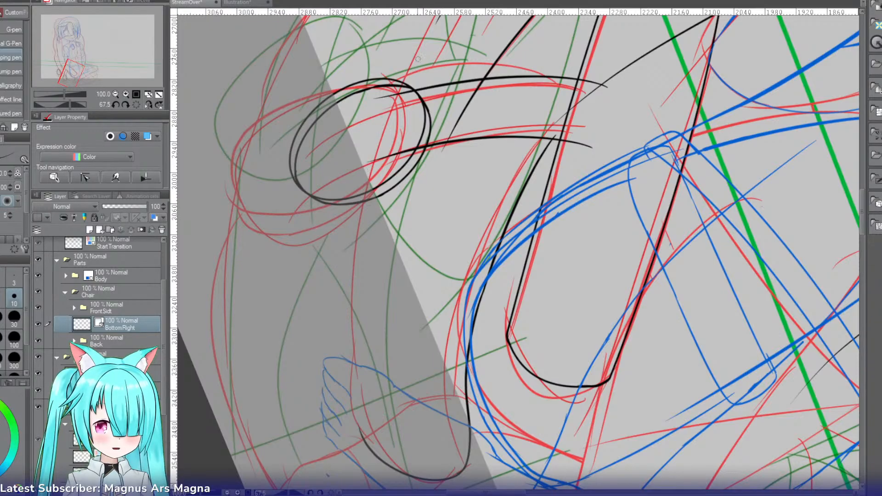
mouse_move(416, 51)
mouse_down()
mouse_move(329, 324)
mouse_move(363, 228)
mouse_move(348, 354)
mouse_up()
key(ctrl+z)
key(ctrl+z)
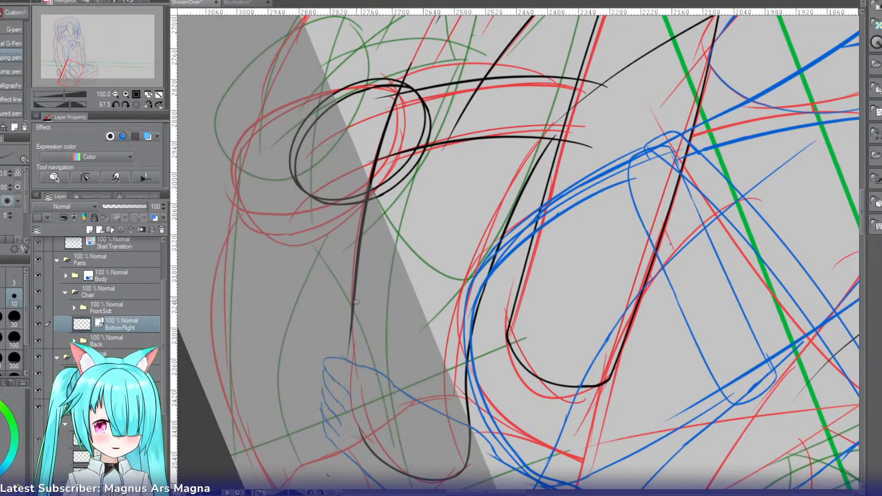
Step: Continue the lower edge past the sketched foot to join the rounded end, replacing unsatisfactory strokes
drag(352, 305, 348, 423)
key(ctrl+z)
drag(358, 284, 351, 422)
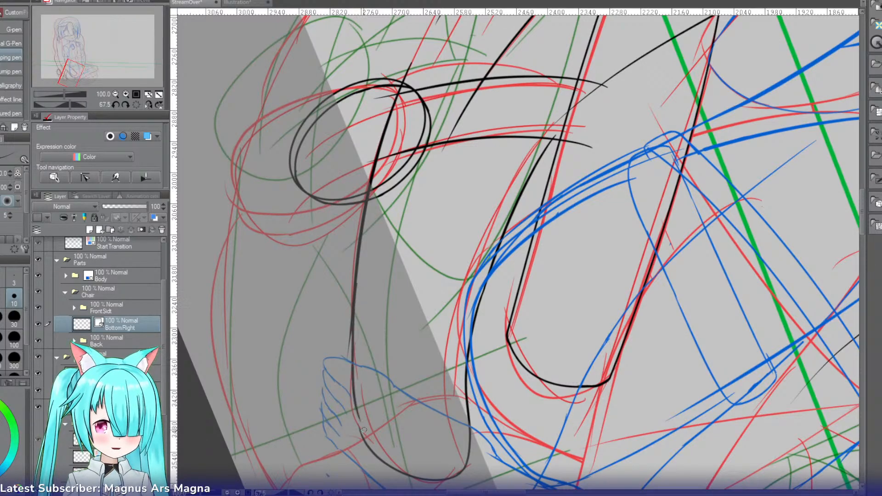
key(ctrl+z)
drag(355, 288, 348, 425)
key(ctrl+z)
mouse_move(354, 289)
mouse_down()
mouse_move(361, 439)
mouse_move(353, 394)
mouse_move(351, 403)
mouse_move(369, 448)
mouse_up()
key(ctrl+z)
drag(352, 399, 372, 449)
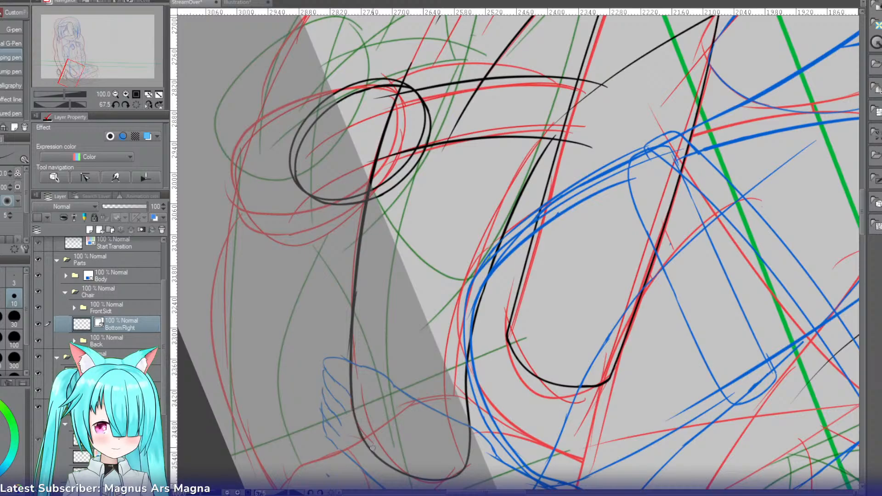
Step: Clean up the overlapping strokes along the lower edge with the hard and soft erasers, undoing excessive erasing
key(e)
drag(348, 348, 347, 357)
key(ctrl+z)
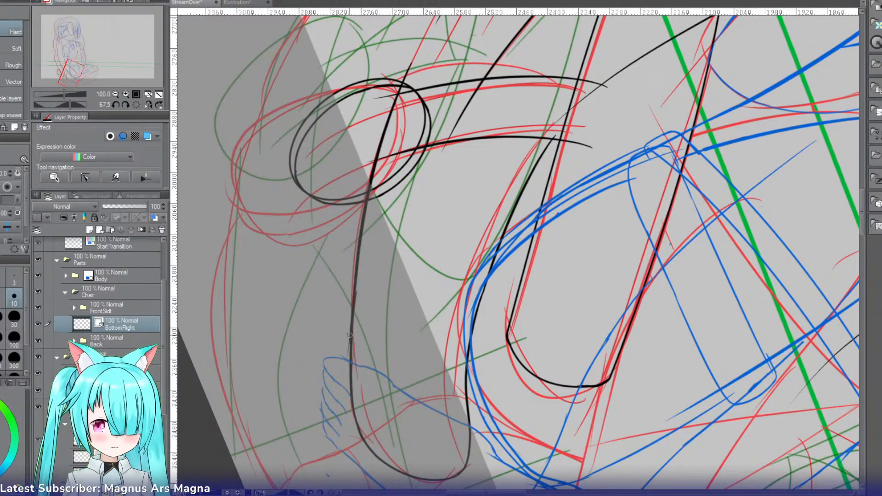
key(p)
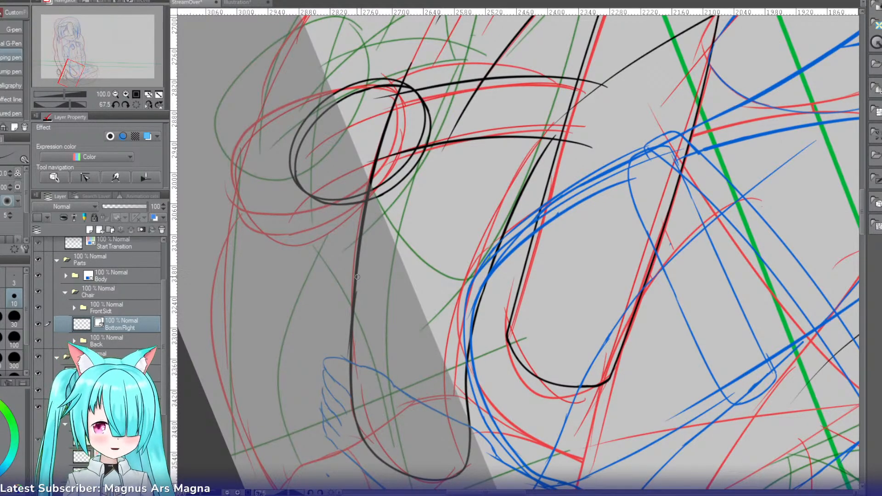
key(e)
drag(368, 200, 351, 361)
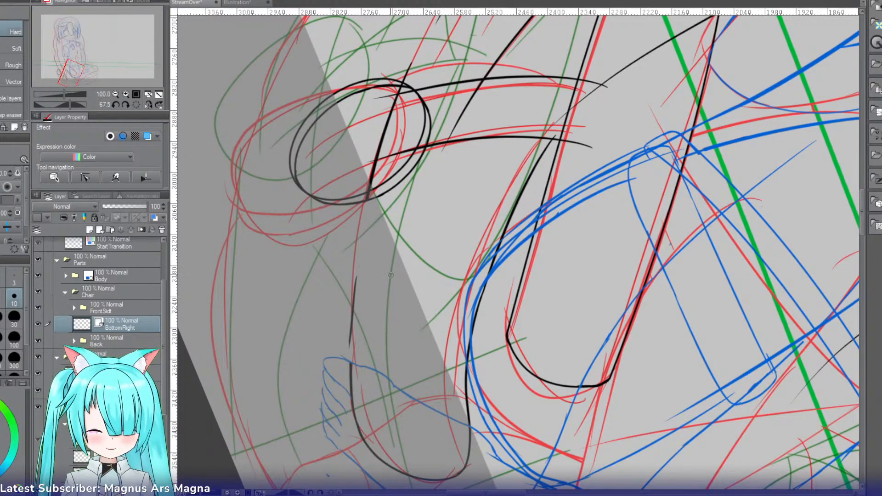
key(ctrl+z)
drag(368, 201, 355, 285)
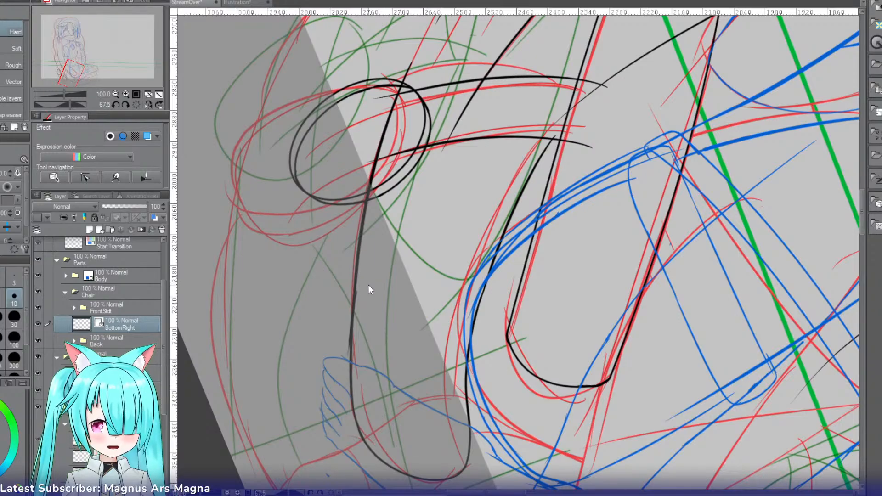
key(period)
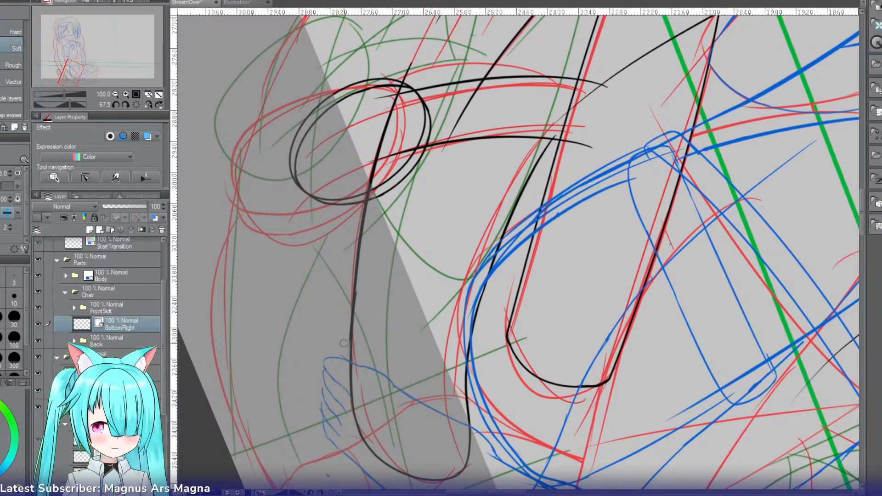
drag(361, 290, 359, 304)
key(p)
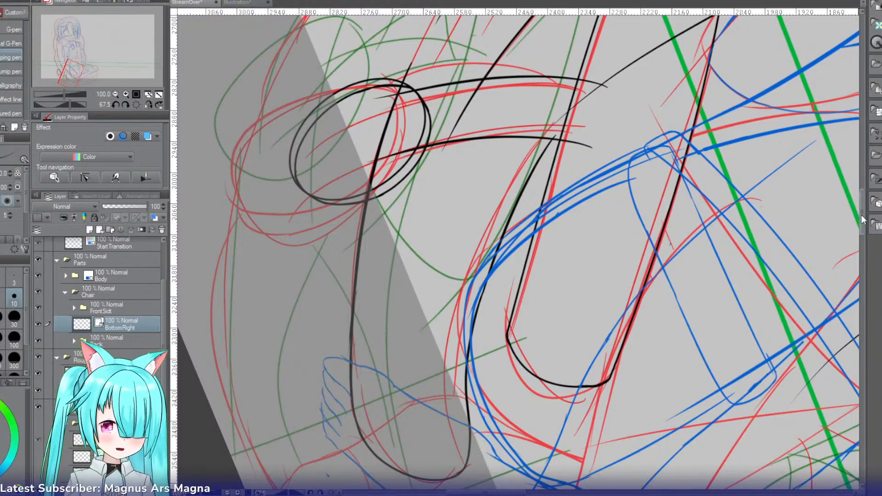
Step: Try to ink an inner contour and a dividing line at the lower part's rounded end
key(r)
drag(519, 192, 461, 224)
key(p)
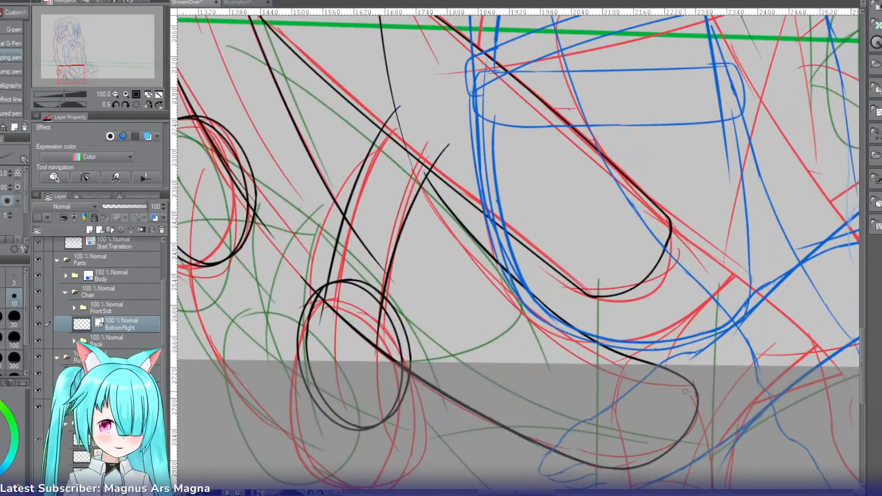
mouse_move(680, 384)
mouse_down()
mouse_move(604, 414)
mouse_move(600, 465)
mouse_up()
drag(493, 352, 598, 418)
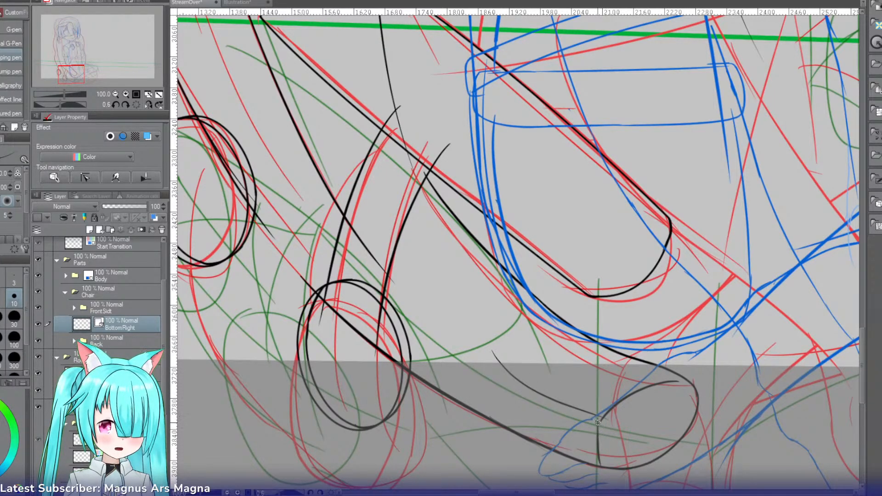
key(ctrl+z)
key(ctrl+z)
key(ctrl+z)
key(ctrl+z)
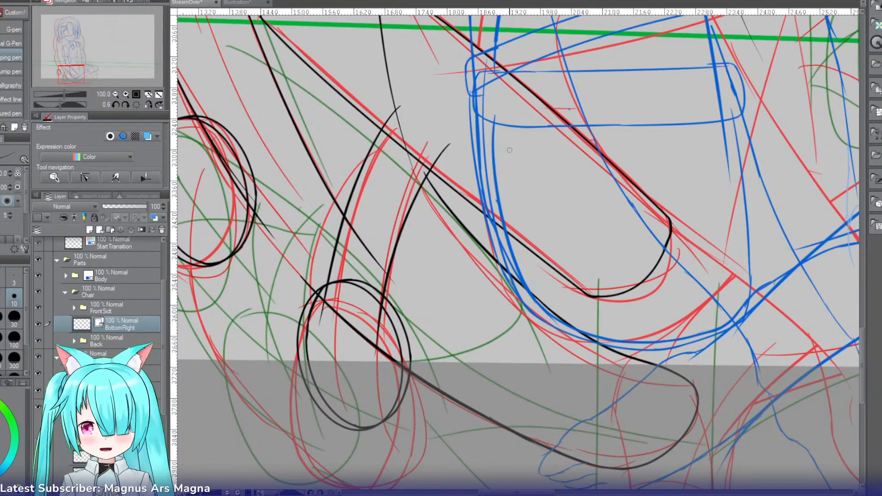
Step: Enable the blue layer color on BottomRight and extend the part's lower edge from the lower ring up into the upper ring
key(r)
drag(368, 120, 611, 91)
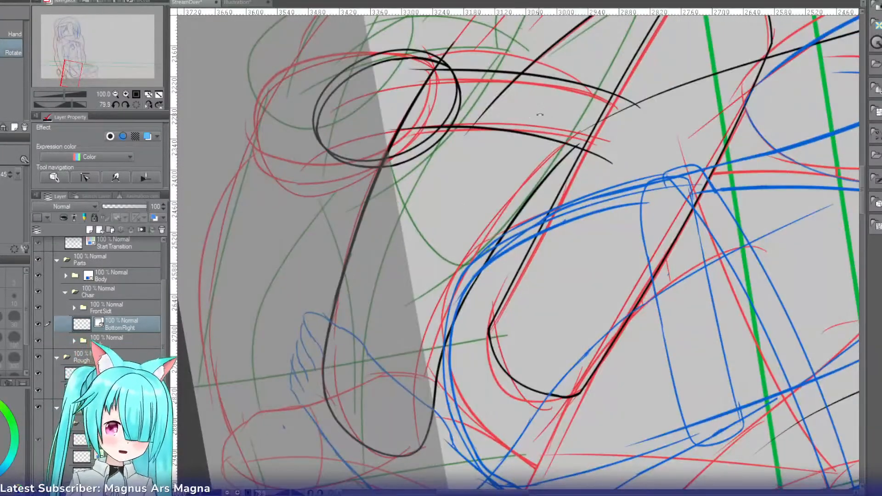
drag(865, 191, 865, 168)
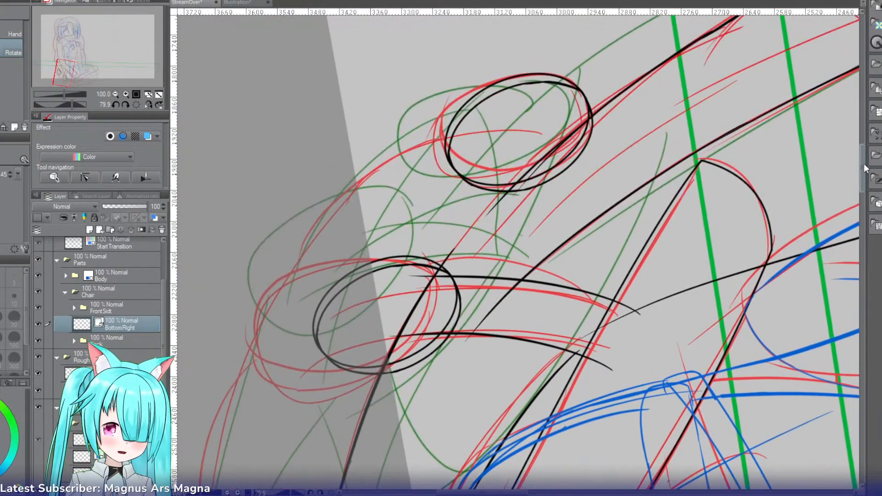
mouse_move(569, 204)
mouse_down()
mouse_move(526, 244)
mouse_move(522, 204)
mouse_move(523, 221)
mouse_up()
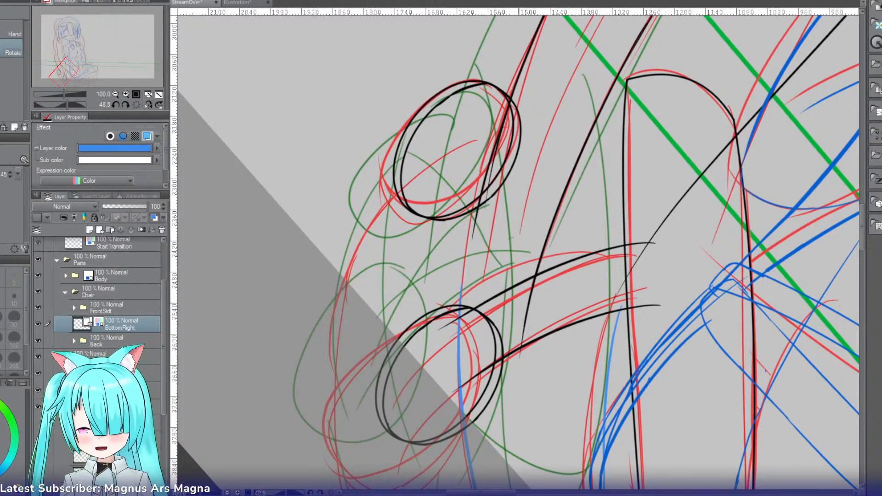
key(p)
key(ctrl+z)
mouse_move(495, 102)
mouse_down()
mouse_move(447, 275)
mouse_move(466, 264)
mouse_move(461, 301)
mouse_up()
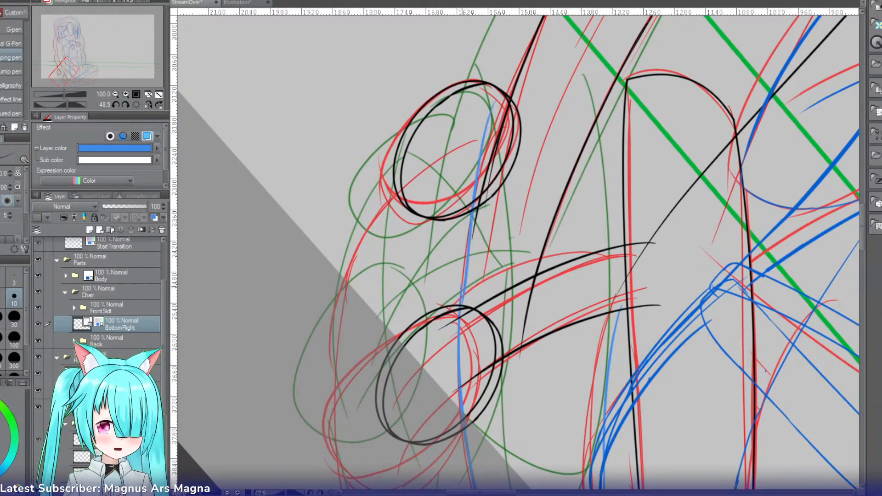
key(ctrl+z)
drag(490, 103, 460, 313)
Step: Ink the short curved end of the lower part rising from the lower edge inside the upper ring, retrying the stroke
key(r)
mouse_move(519, 152)
mouse_down()
mouse_move(417, 239)
mouse_move(419, 212)
mouse_up()
key(p)
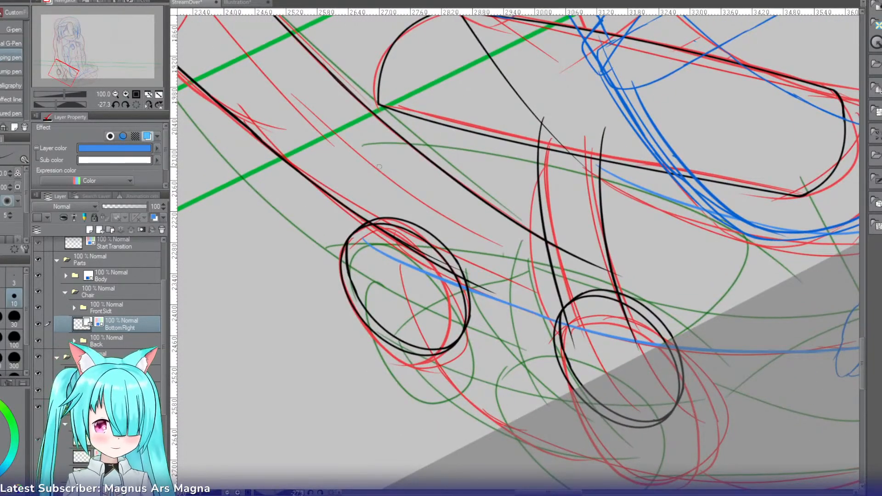
drag(373, 165, 367, 241)
key(ctrl+z)
drag(374, 149, 366, 248)
key(ctrl+z)
drag(373, 148, 366, 241)
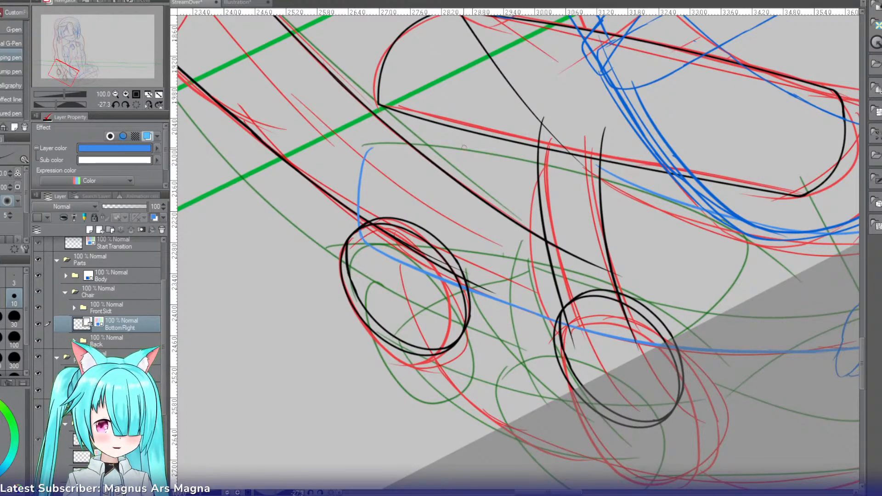
Step: Extend the lower part's upper edge past the two black strands toward the short curved end, retrying until the stroke is smooth
key(r)
drag(489, 144, 508, 131)
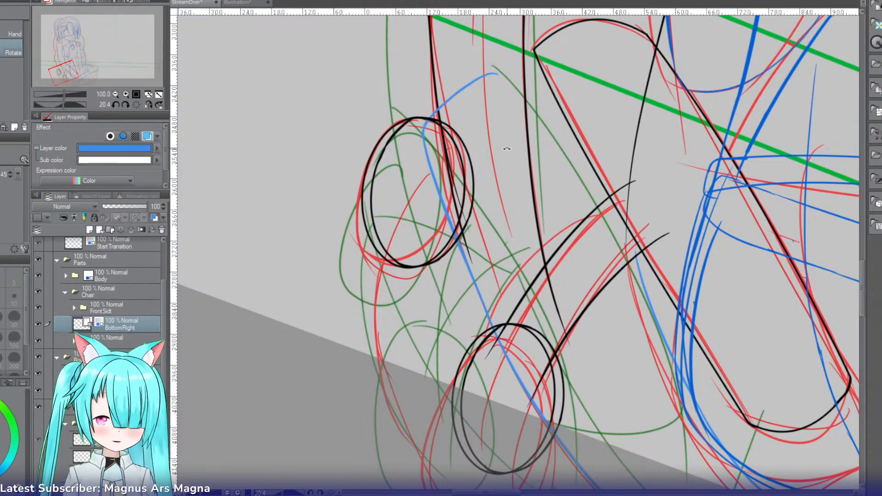
click(138, 106)
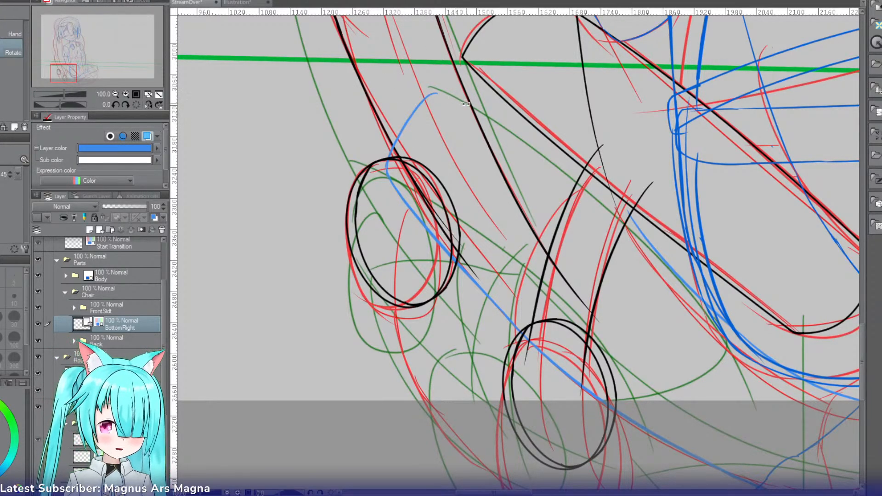
key(p)
key(r)
drag(559, 128, 402, 205)
key(p)
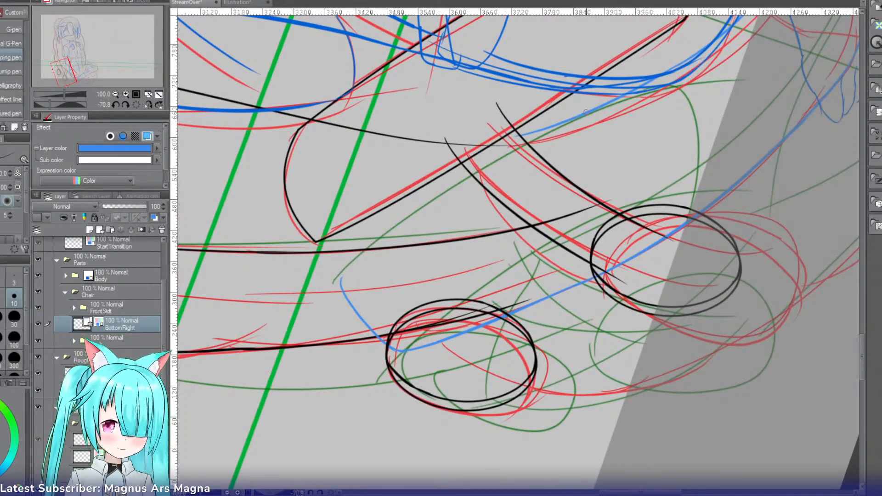
drag(569, 118, 397, 200)
key(ctrl+z)
drag(537, 132, 362, 244)
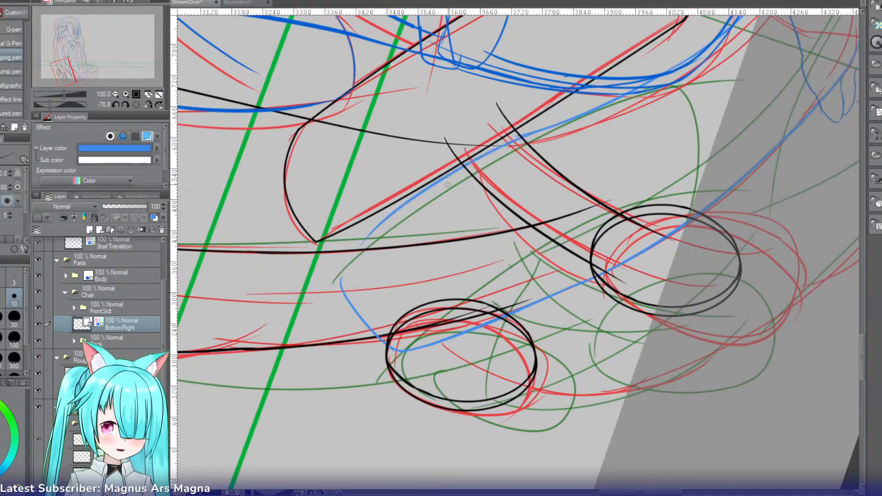
key(ctrl+z)
drag(536, 133, 354, 258)
key(ctrl+z)
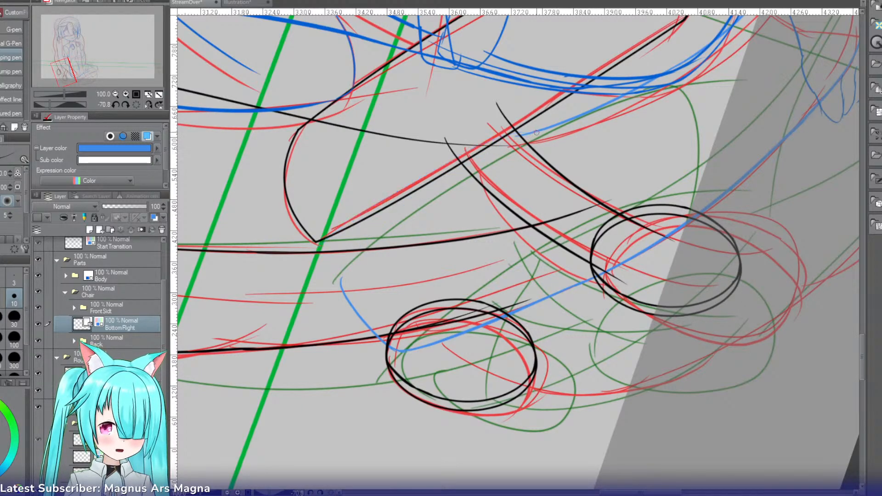
drag(533, 133, 359, 265)
key(ctrl+z)
mouse_move(533, 133)
mouse_down()
mouse_move(409, 195)
mouse_move(324, 275)
mouse_up()
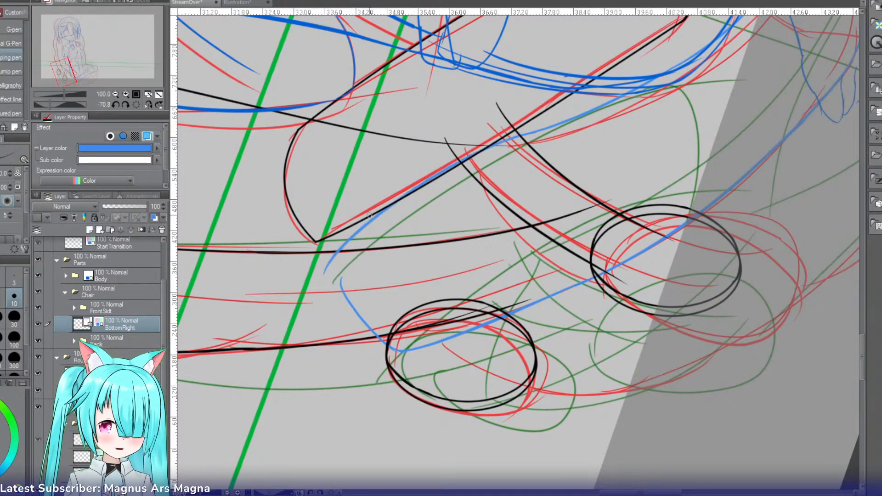
Step: Join the upper edge to the short curved end with a small rounded stroke and tidy the join
key(r)
mouse_move(299, 231)
mouse_down()
mouse_move(404, 120)
mouse_move(444, 102)
mouse_move(395, 140)
mouse_up()
key(ctrl+z)
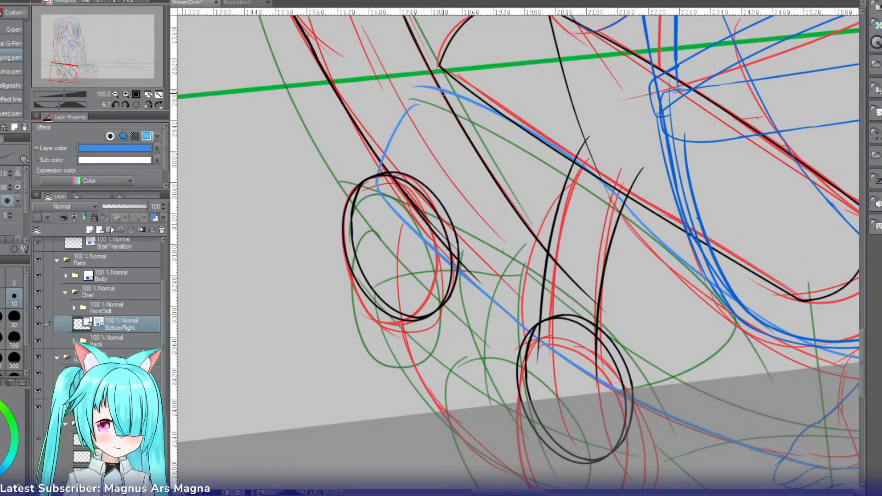
drag(437, 90, 408, 109)
key(e)
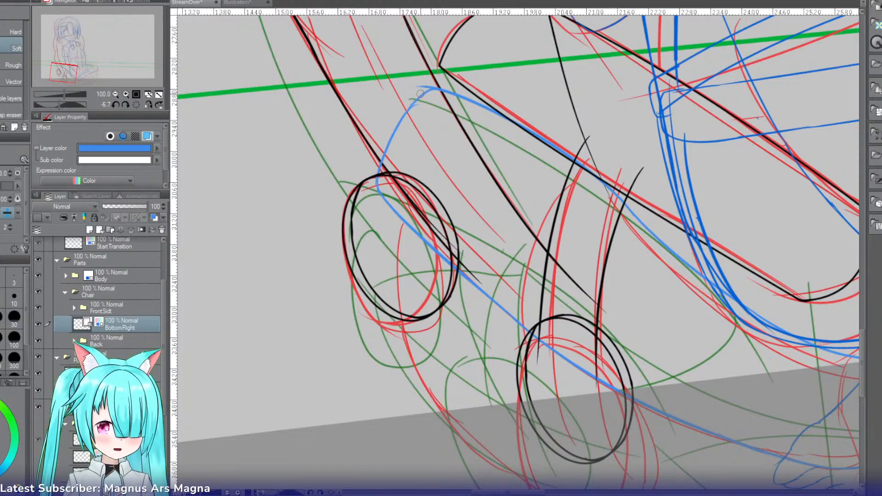
mouse_move(427, 94)
mouse_down()
mouse_move(398, 125)
mouse_move(427, 83)
mouse_up()
key(ctrl+z)
key(p)
key(ctrl+z)
key(e)
Step: Reset the canvas rotation and zoom out to 66.7 to review the chair's lower area
key(r)
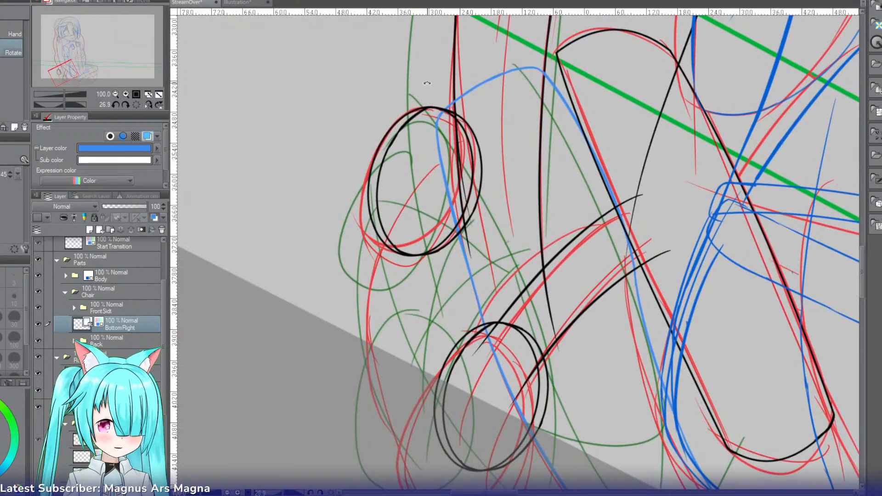
click(137, 105)
click(116, 93)
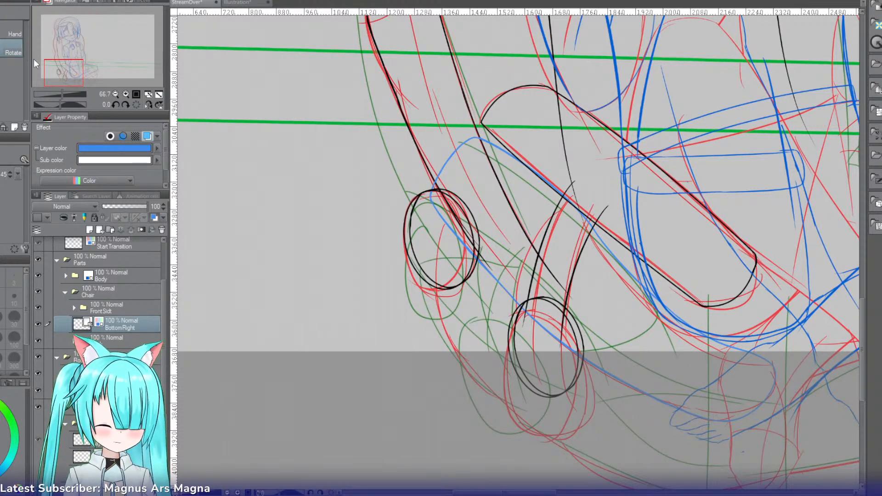
drag(42, 62, 54, 66)
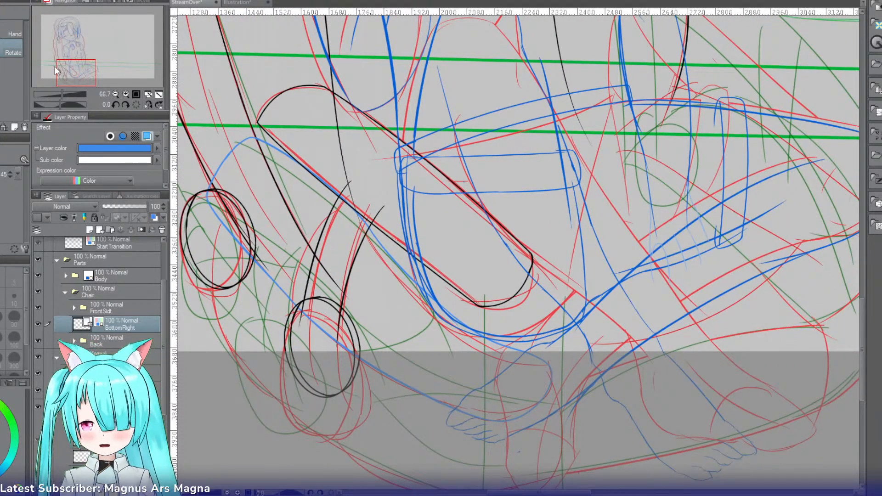
Step: Turn off the BottomRight layer's color effect and try to stretch its outline downward
key(ctrl+b)
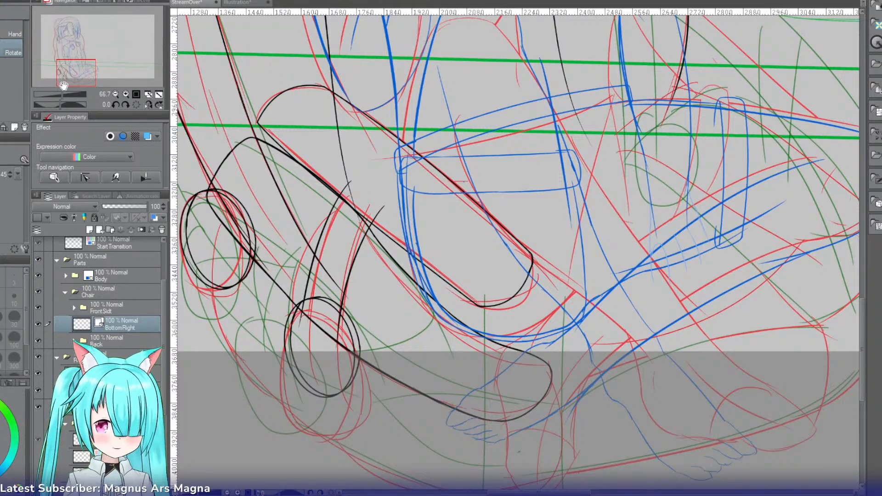
drag(66, 87, 72, 86)
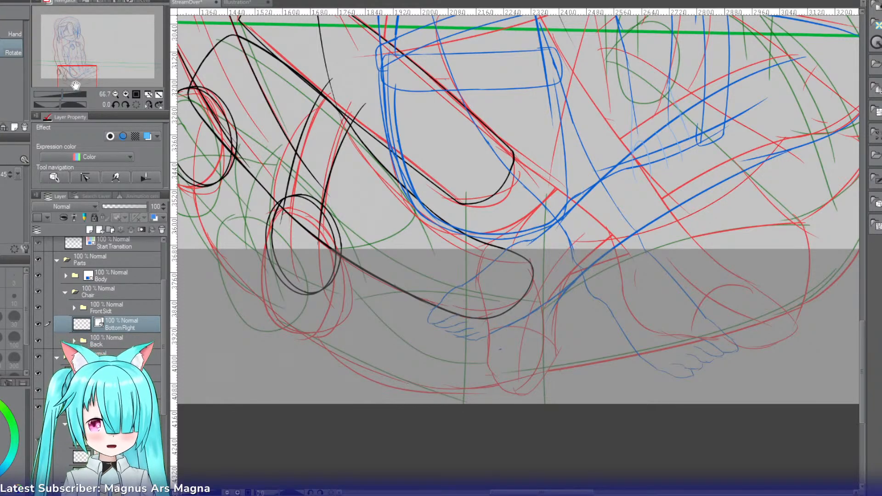
key(ctrl+t)
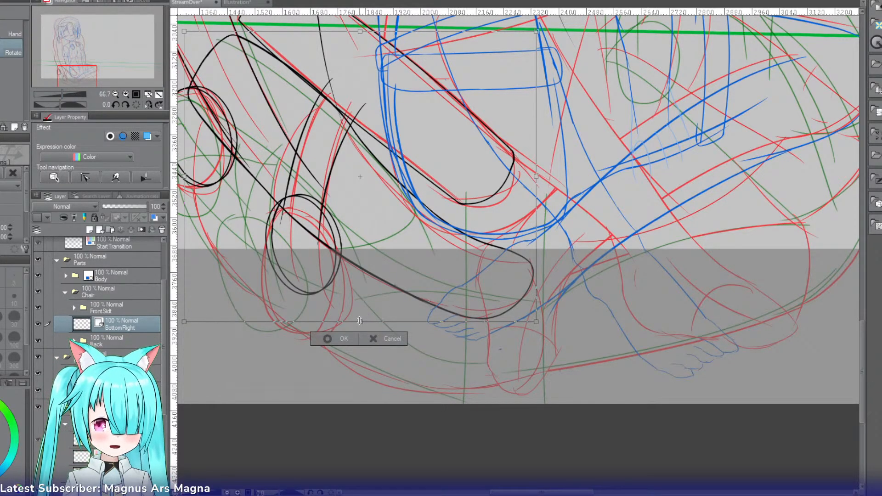
drag(359, 320, 361, 368)
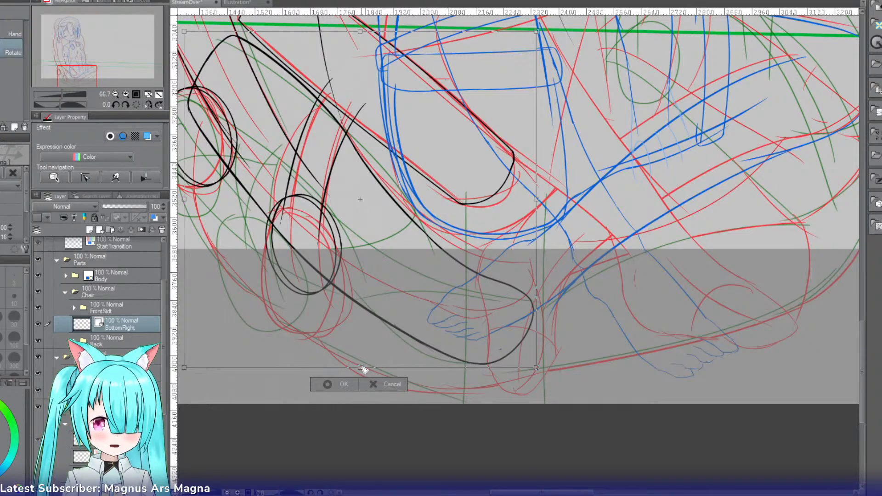
key(ctrl+z)
click(387, 339)
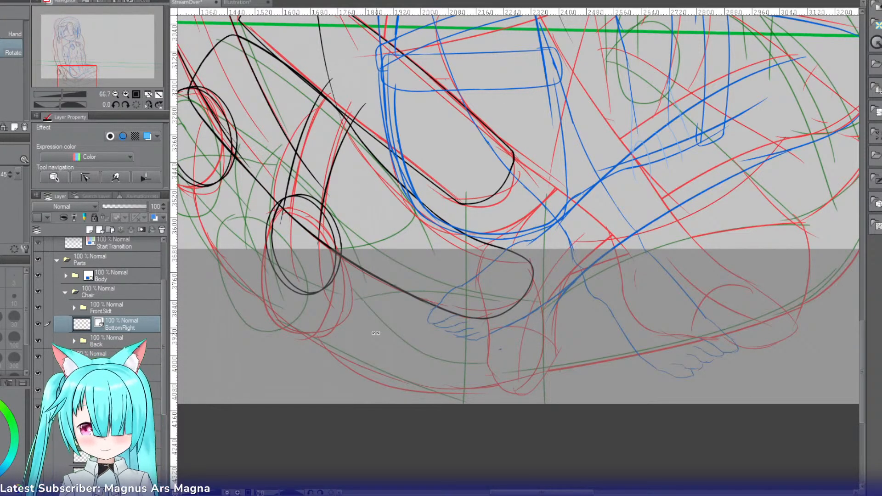
Step: Try to ink a straight edge running down from the lower part's rounded end near the blue sketched foot
key(p)
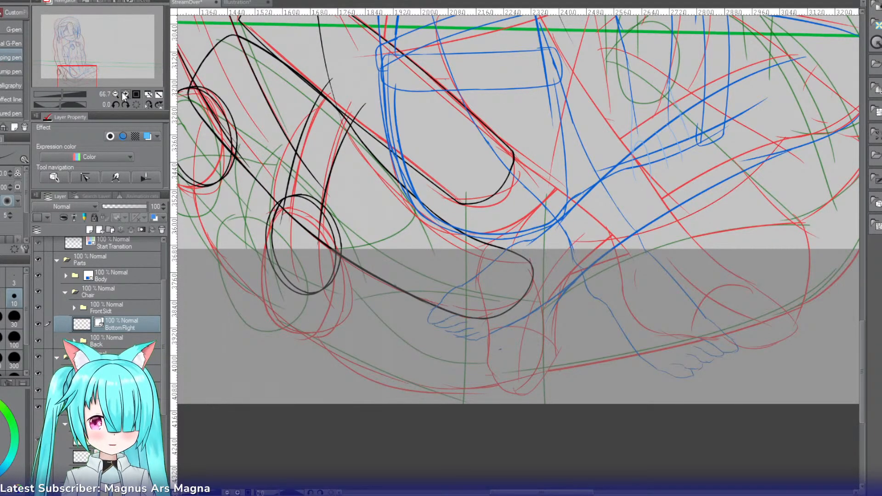
scroll(92, 77, up, 1)
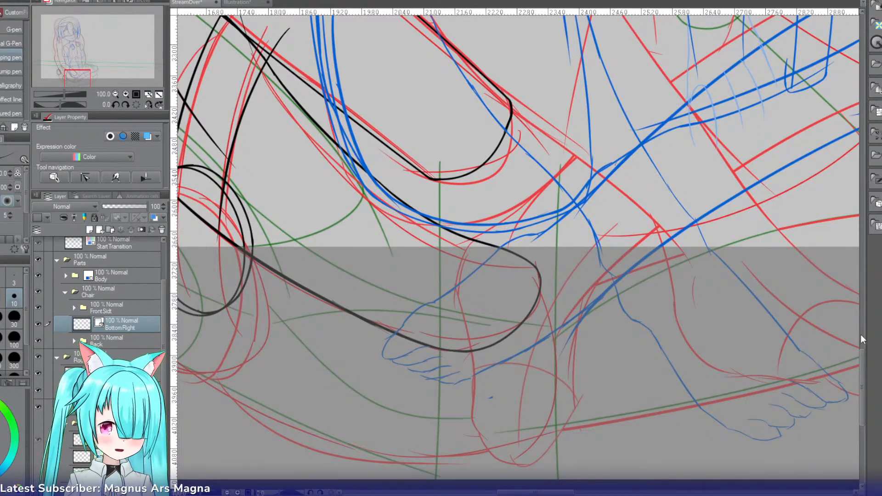
scroll(861, 350, down, 3)
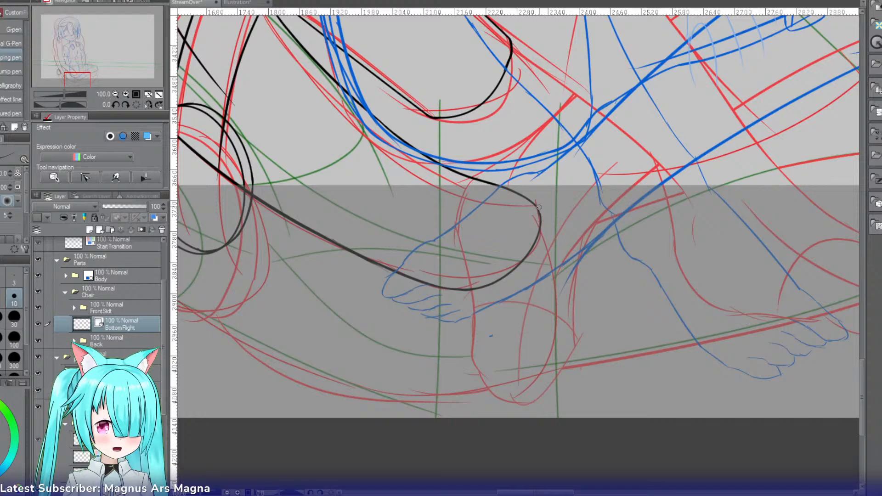
drag(537, 209, 542, 361)
key(ctrl+z)
drag(542, 220, 542, 349)
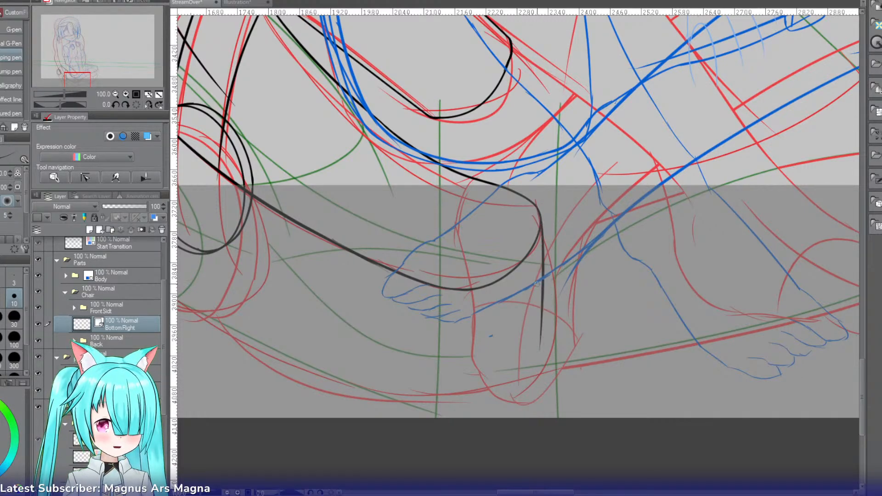
key(ctrl+z)
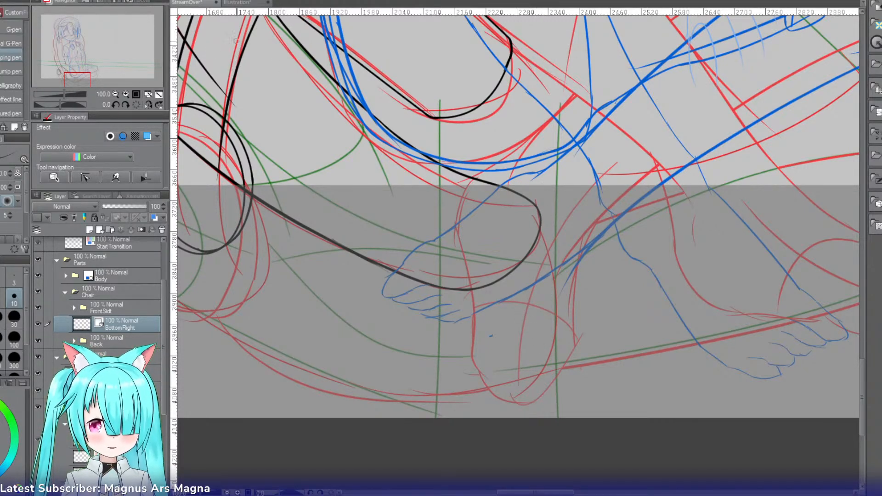
Step: Mirror the canvas and ink the end edge downward from the rounded corner near the foot, retrying until it curves smoothly
click(148, 104)
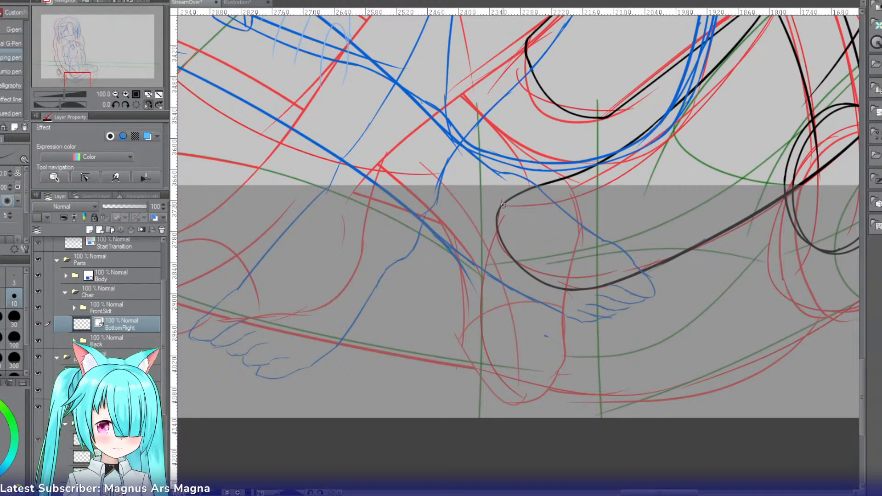
drag(503, 206, 483, 331)
key(ctrl+z)
drag(503, 204, 495, 381)
key(ctrl+z)
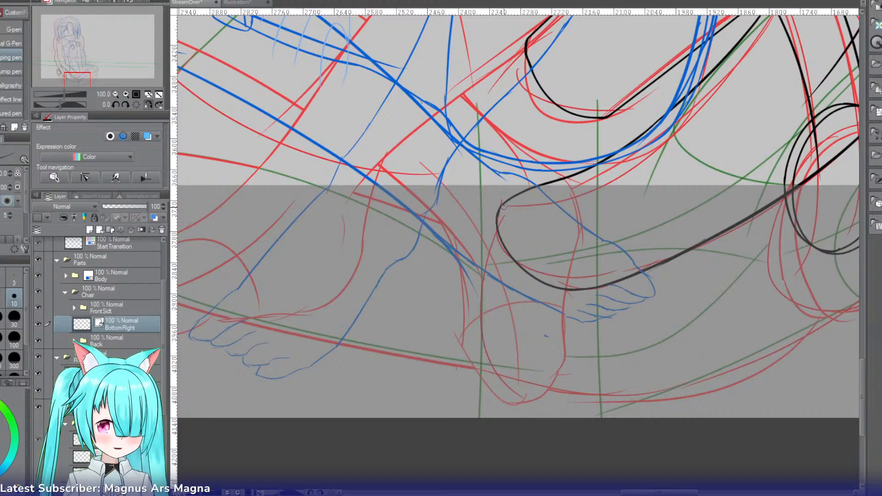
drag(504, 206, 504, 398)
Step: Rotate the canvas and ink the rounded bottom corner from the end edge into the start of the new lower edge
drag(439, 297, 478, 181)
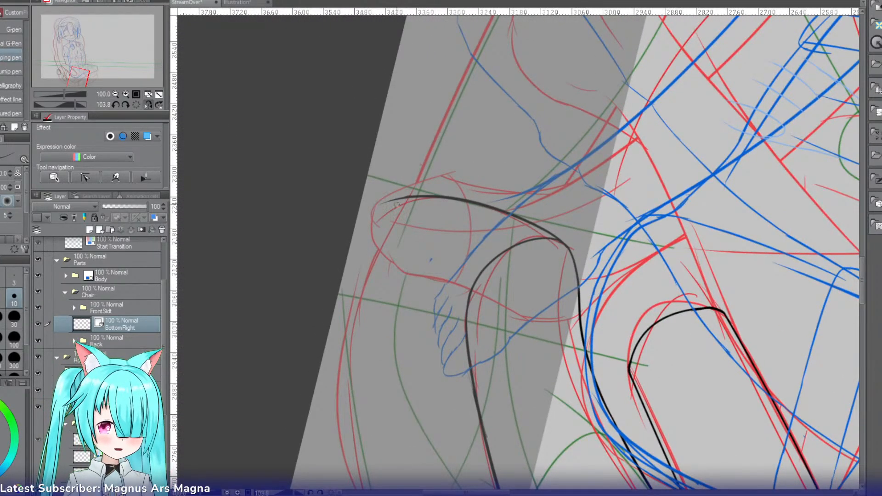
drag(396, 205, 375, 288)
key(ctrl+z)
drag(421, 197, 371, 271)
key(ctrl+z)
drag(423, 197, 372, 282)
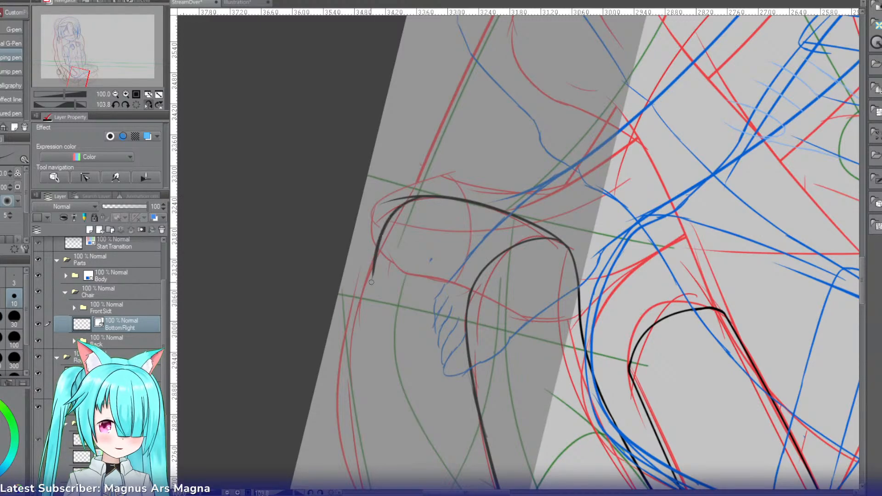
key(ctrl+z)
mouse_move(423, 196)
mouse_down()
mouse_move(380, 248)
mouse_move(367, 354)
mouse_up()
key(ctrl+z)
mouse_move(384, 232)
mouse_down()
mouse_move(376, 378)
mouse_move(352, 352)
mouse_move(390, 271)
mouse_up()
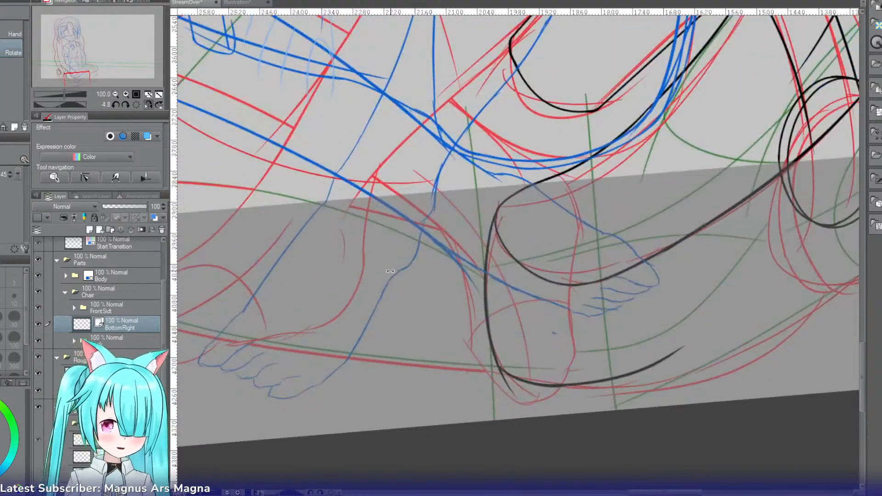
Step: Unmirror and rotate the canvas, then ink the new lower edge from the upper ring past the lower ring, retrying the stroke
click(148, 105)
drag(329, 180, 516, 137)
drag(864, 227, 863, 196)
click(115, 94)
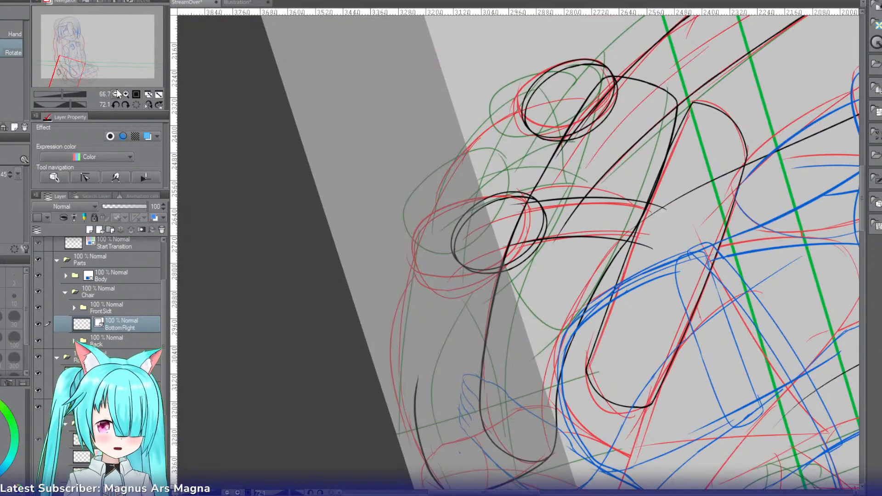
key(p)
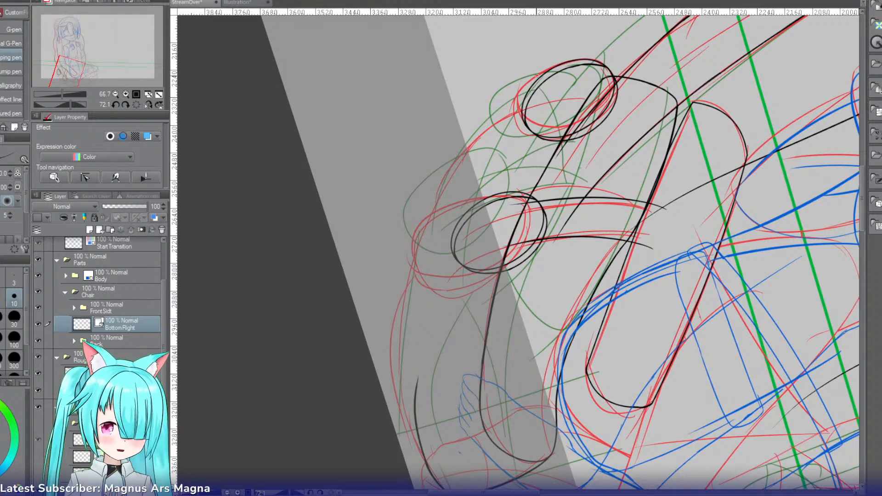
drag(538, 73, 442, 276)
key(ctrl+z)
drag(539, 72, 439, 281)
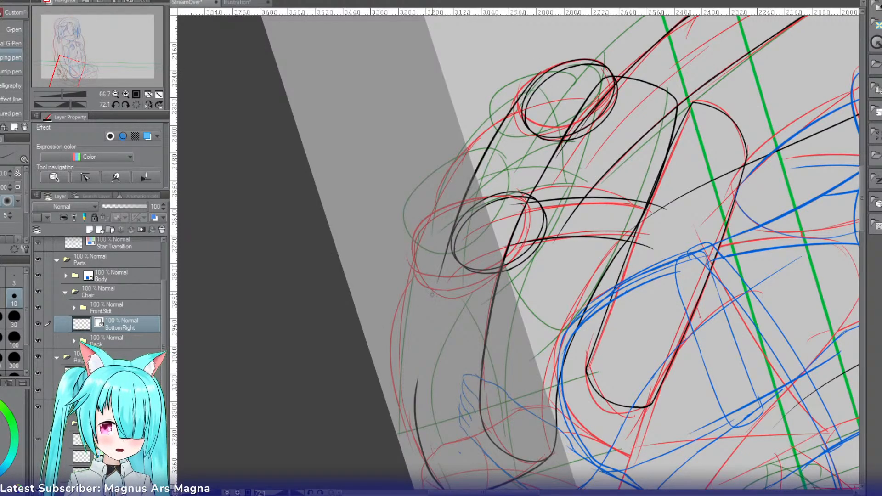
key(ctrl+z)
drag(540, 72, 428, 285)
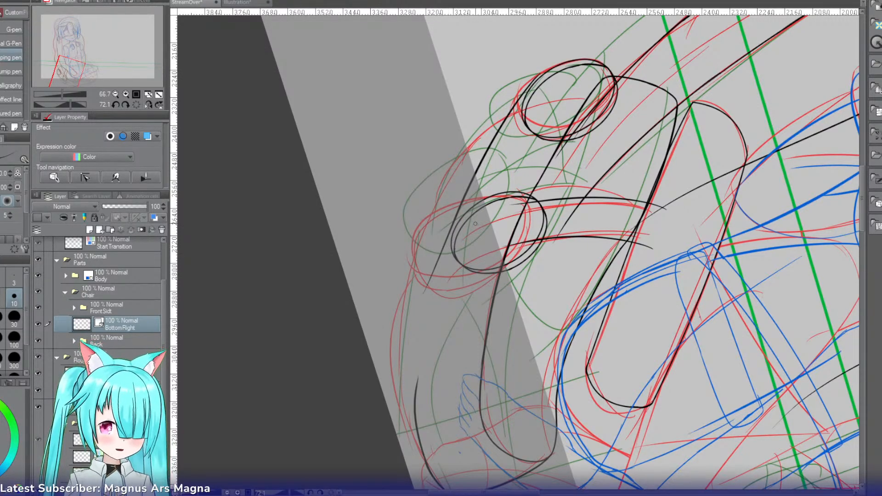
Step: Extend the new lower edge beyond the lower ring to meet the bottom corner stroke and tidy the join
drag(455, 215, 408, 395)
key(ctrl+z)
drag(456, 213, 414, 416)
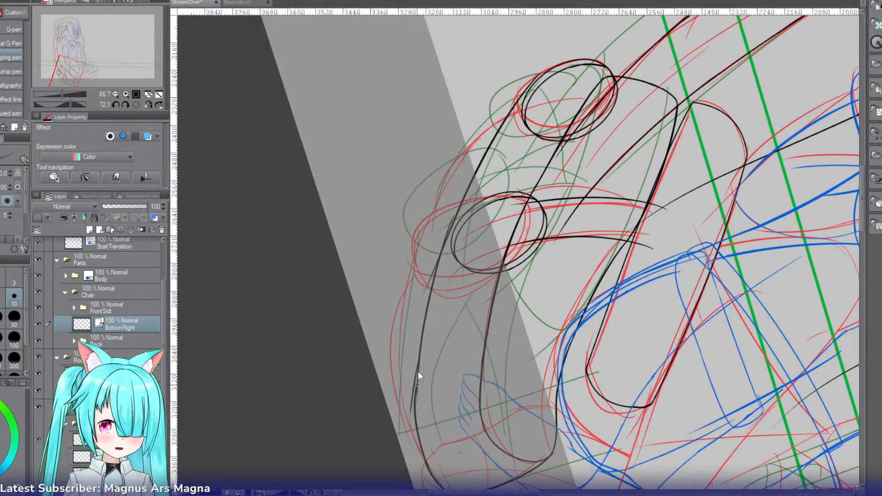
key(e)
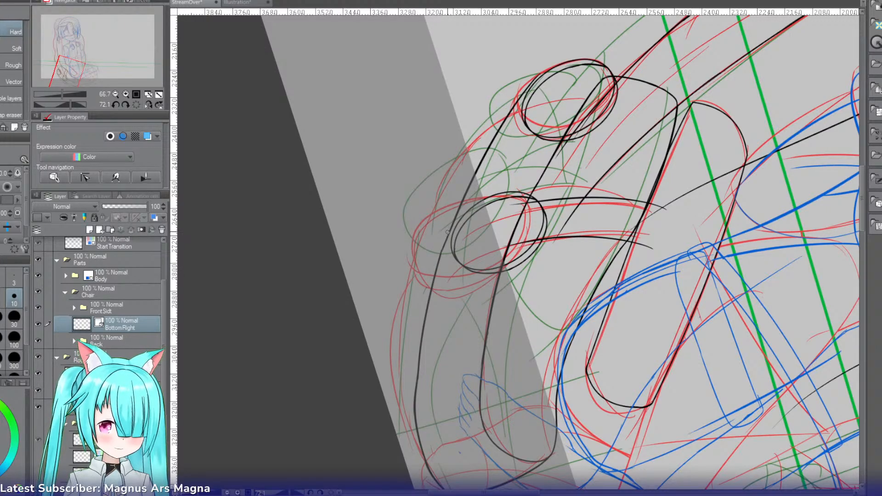
Step: Extend the short curved end down inside the upper ring to the new lower edge, retrying until the stroke is smooth
key(r)
drag(448, 233, 411, 256)
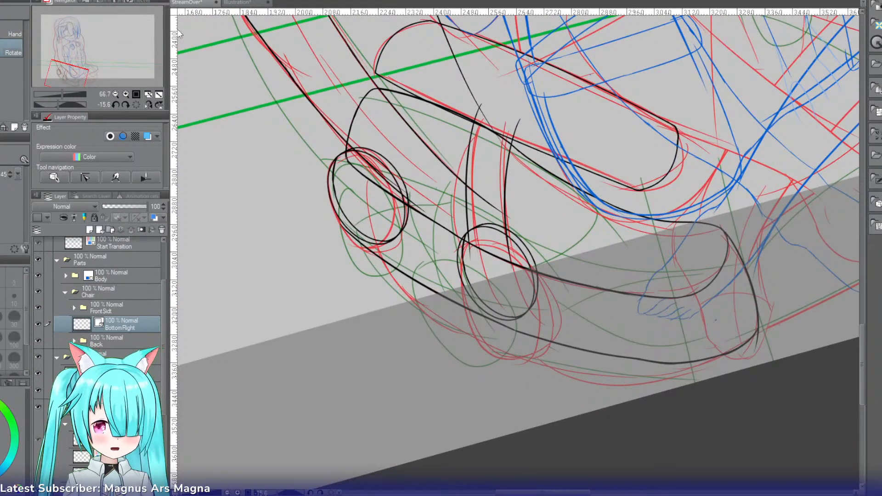
click(126, 94)
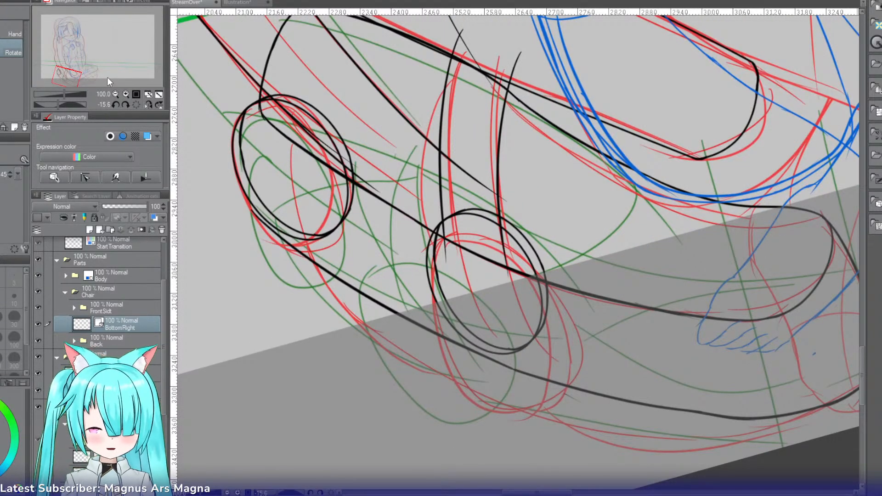
key(p)
drag(260, 90, 257, 173)
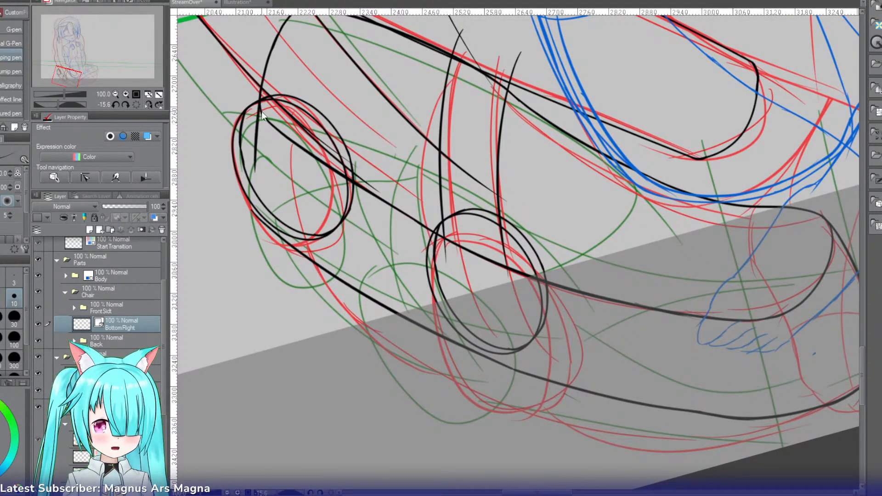
key(ctrl+z)
drag(261, 92, 259, 195)
key(ctrl+z)
mouse_move(261, 99)
mouse_down()
mouse_move(255, 174)
mouse_move(272, 234)
mouse_up()
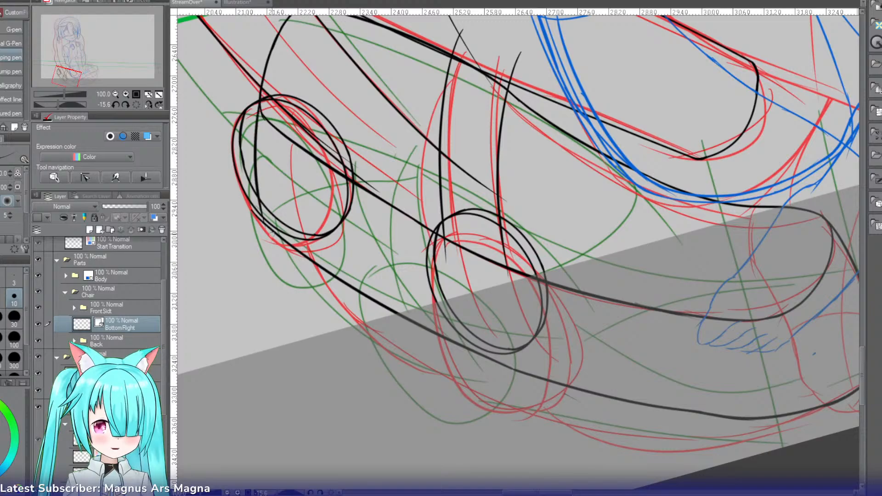
Step: Turn on the blue layer color effect for the BottomRight layer to set its lines apart from the rings
key(r)
drag(260, 167, 348, 76)
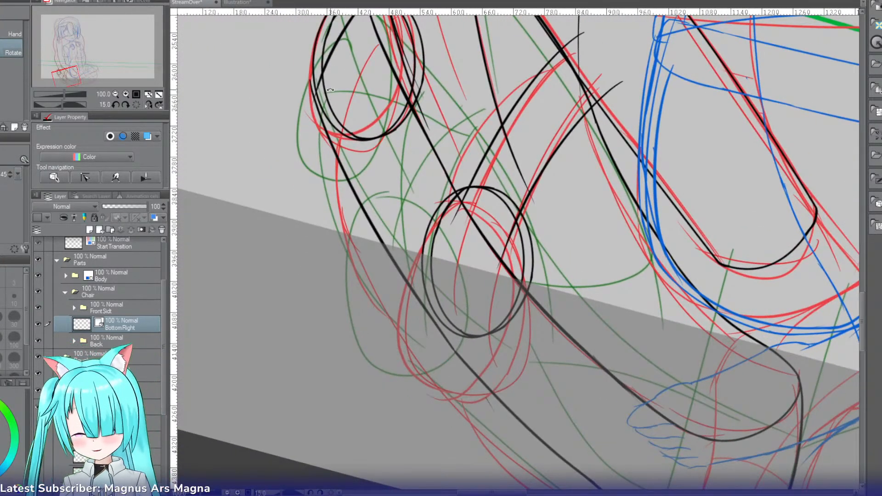
key(ctrl+b)
key(p)
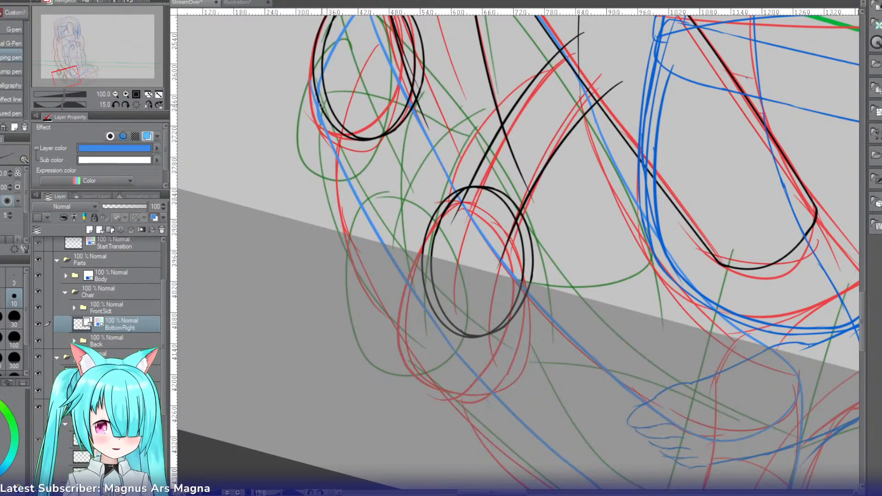
key(e)
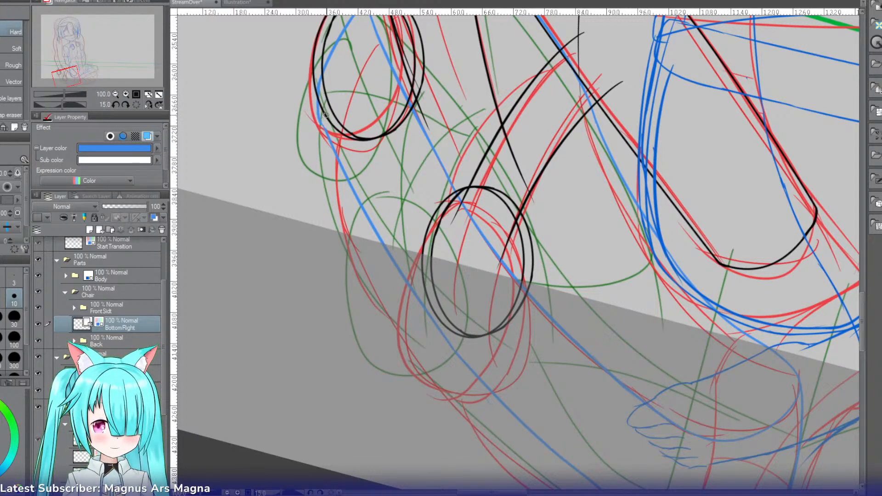
key(p)
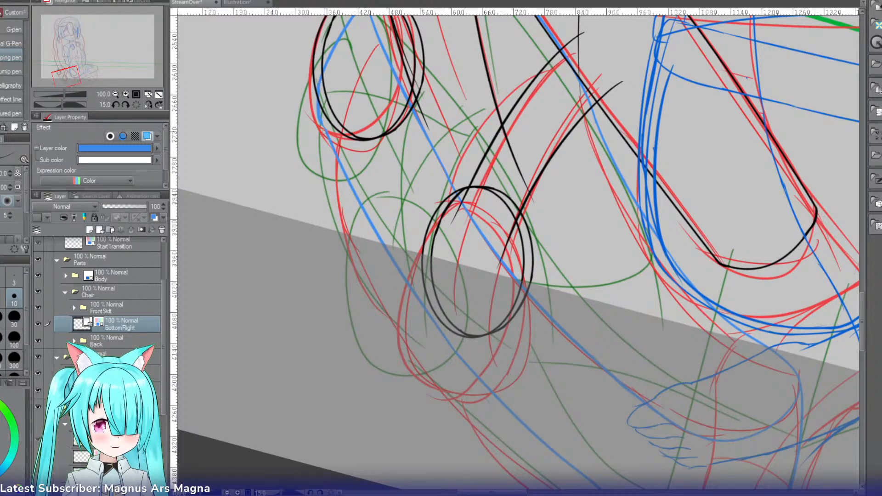
Step: Erase the lower part's former lower edge with a larger hard eraser, from the upper ring through the old curve near the foot
key(r)
drag(316, 118, 294, 204)
key(e)
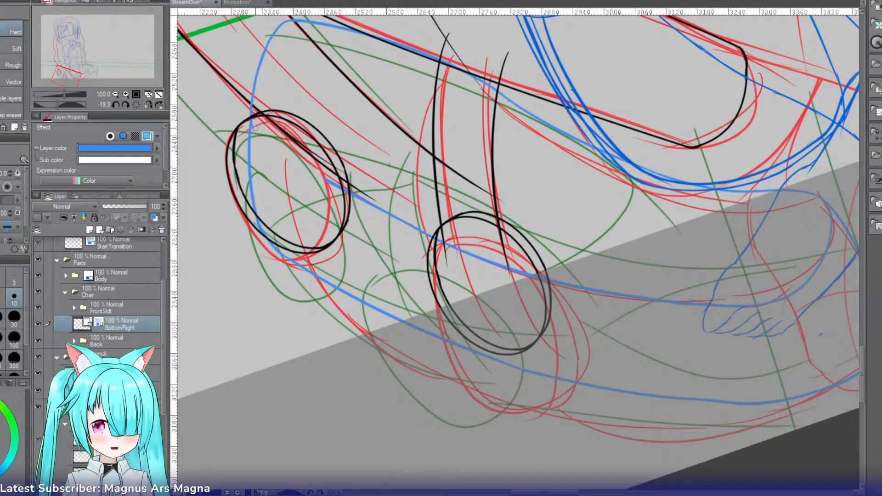
mouse_move(375, 197)
mouse_down()
mouse_move(361, 233)
mouse_move(325, 179)
mouse_up()
key(bracketright)
key(bracketright)
key(bracketright)
key(bracketright)
key(bracketright)
key(bracketright)
key(bracketright)
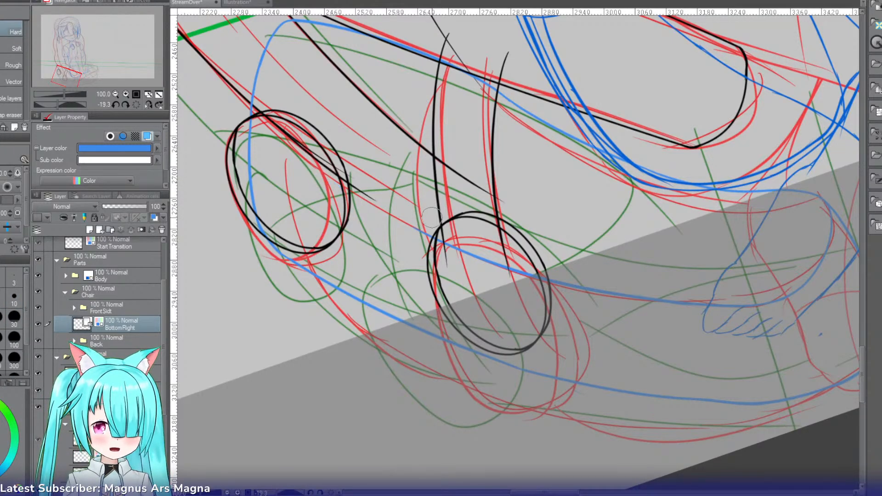
mouse_move(428, 238)
mouse_down()
mouse_move(692, 299)
mouse_move(632, 299)
mouse_move(753, 308)
mouse_move(732, 290)
mouse_move(784, 266)
mouse_up()
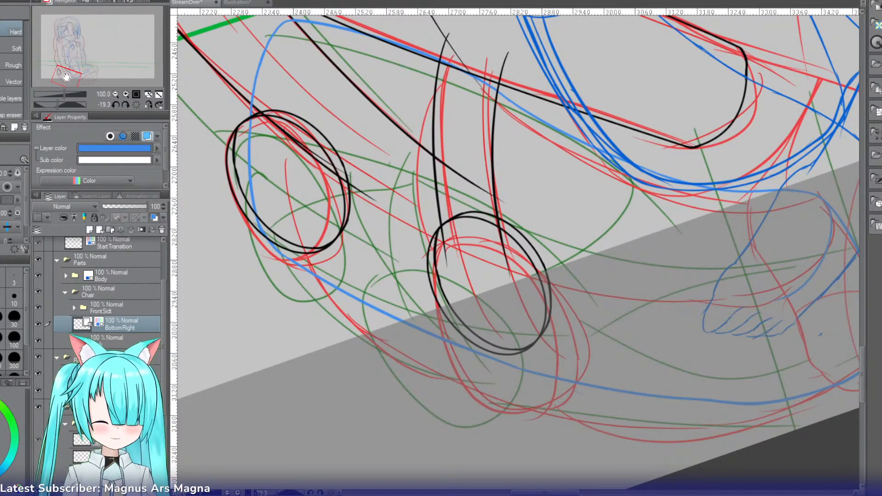
drag(67, 77, 75, 75)
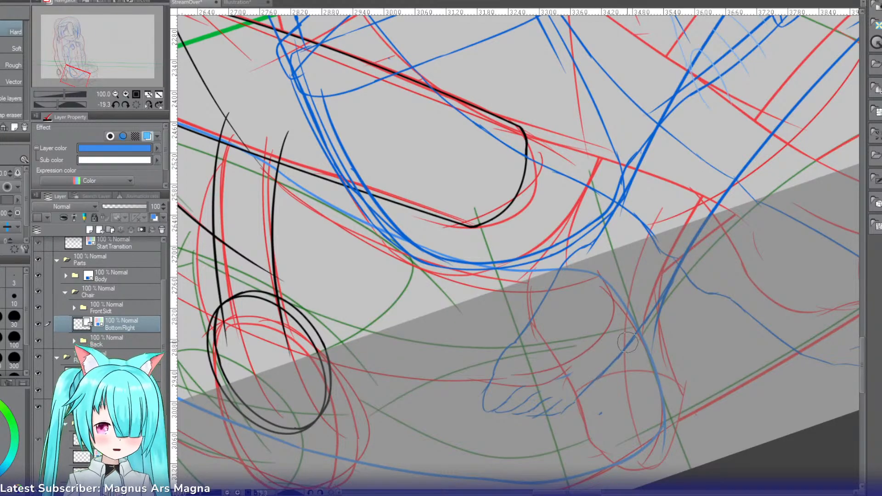
click(135, 105)
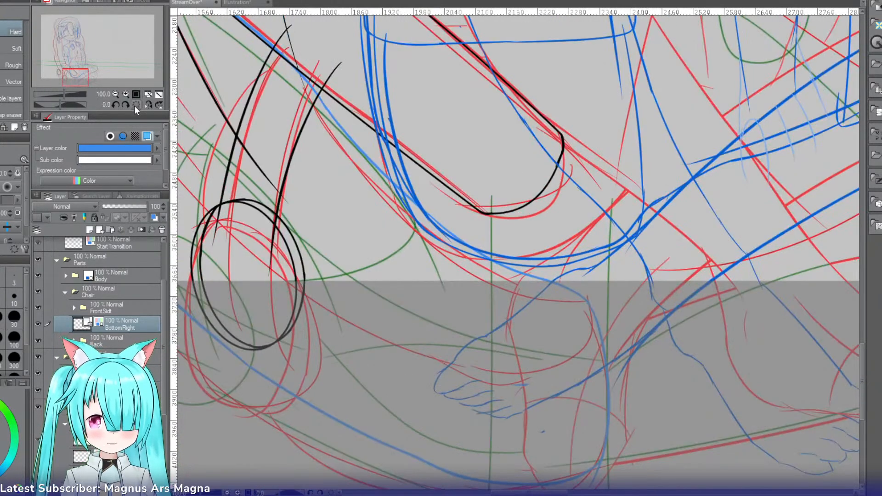
click(116, 94)
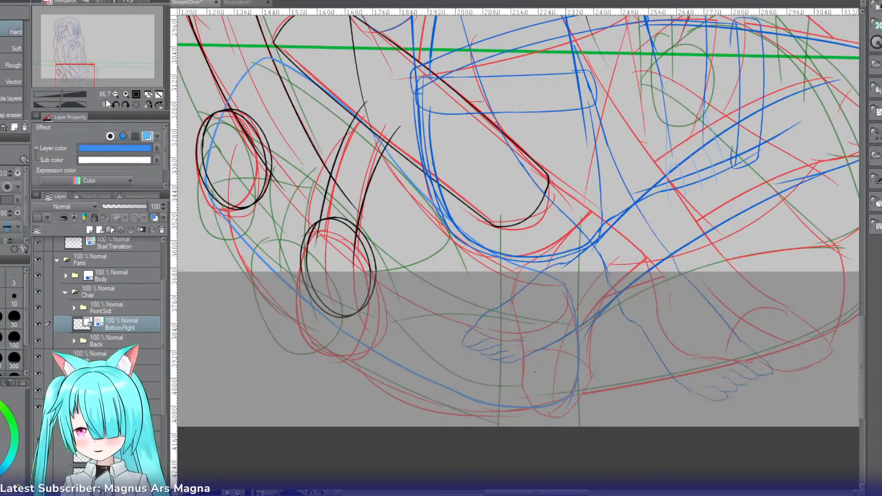
Step: Add a new layer in the Chair folder, place it beneath the BottomRight layer and name it BottomCenter
drag(78, 68, 76, 65)
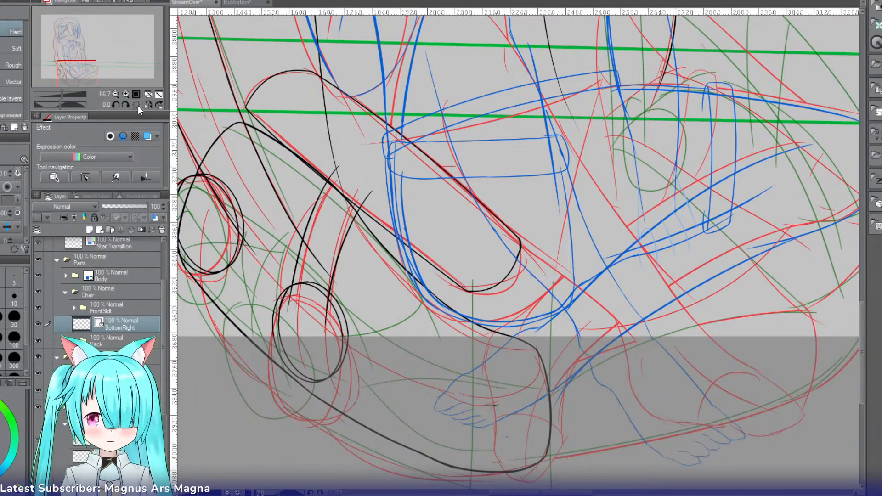
click(126, 103)
click(126, 103)
click(126, 104)
click(126, 103)
click(126, 104)
click(126, 104)
click(125, 103)
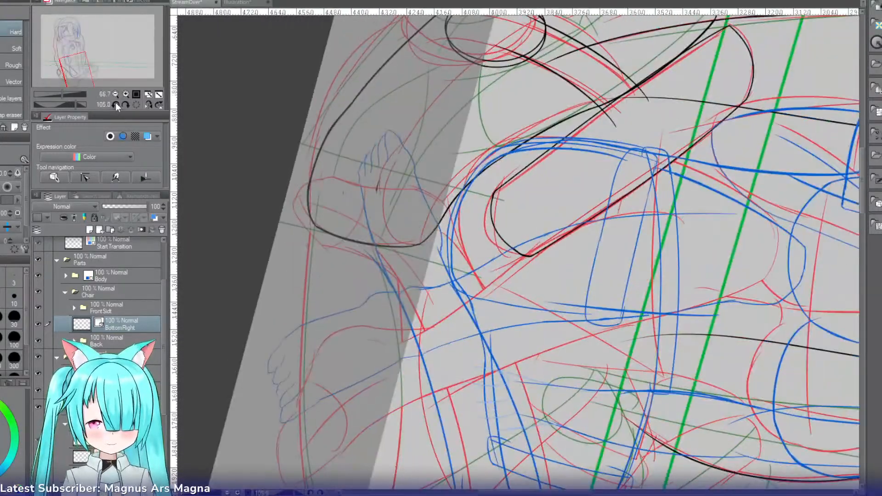
scroll(861, 207, down, 3)
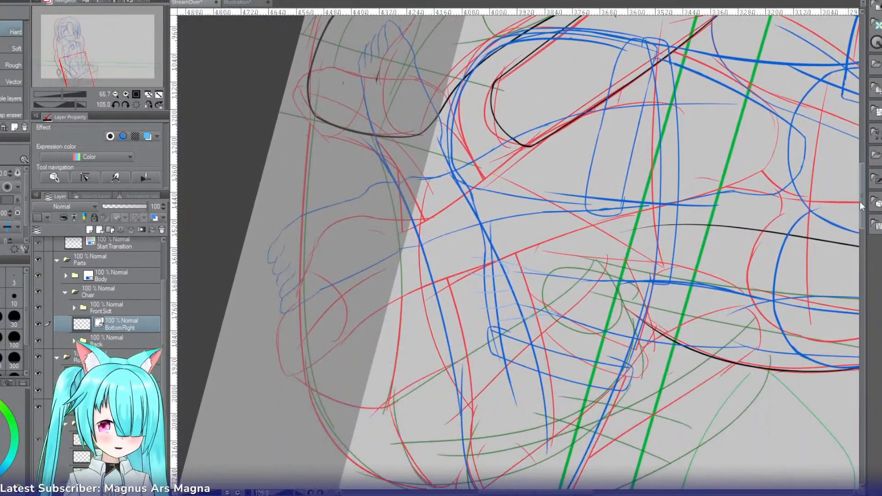
key(r)
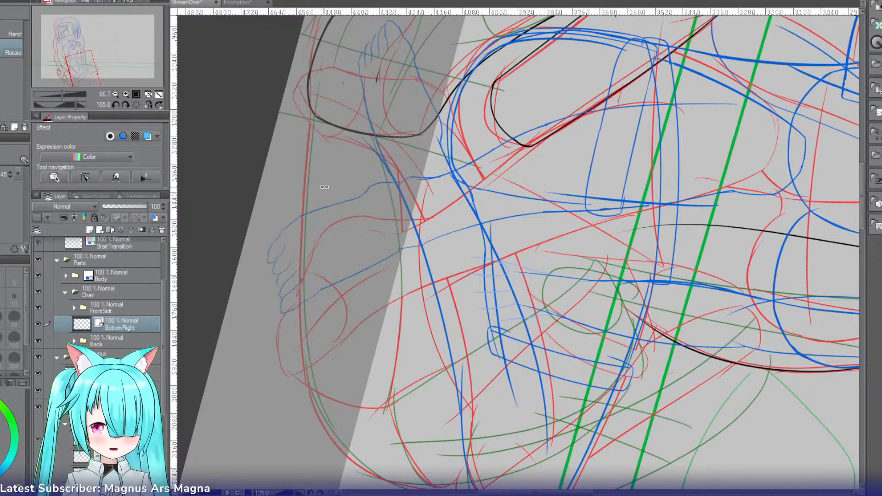
drag(325, 187, 343, 158)
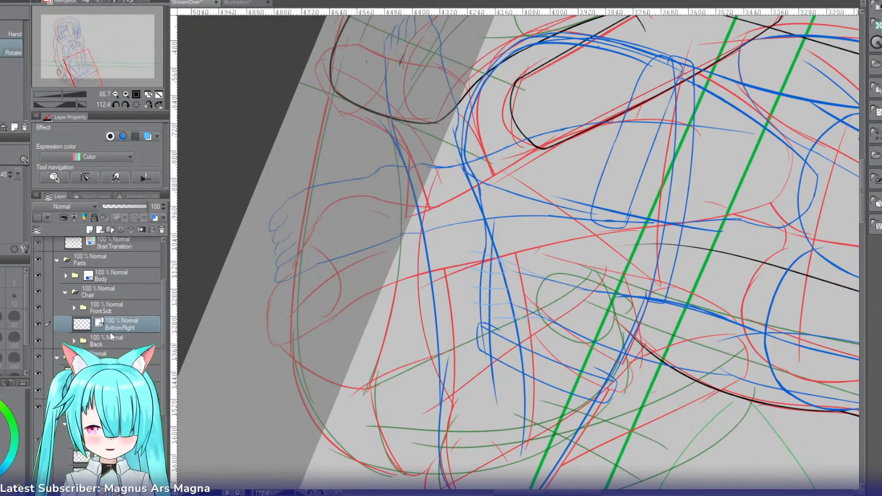
click(99, 230)
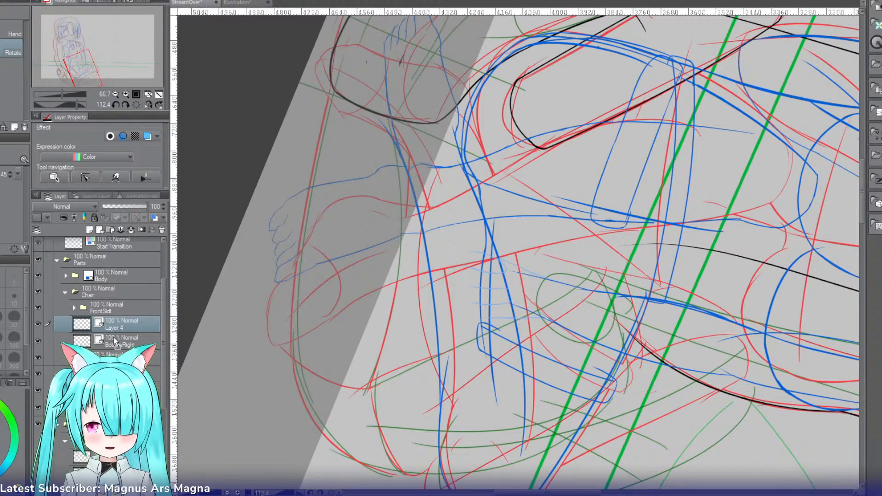
drag(115, 343, 116, 349)
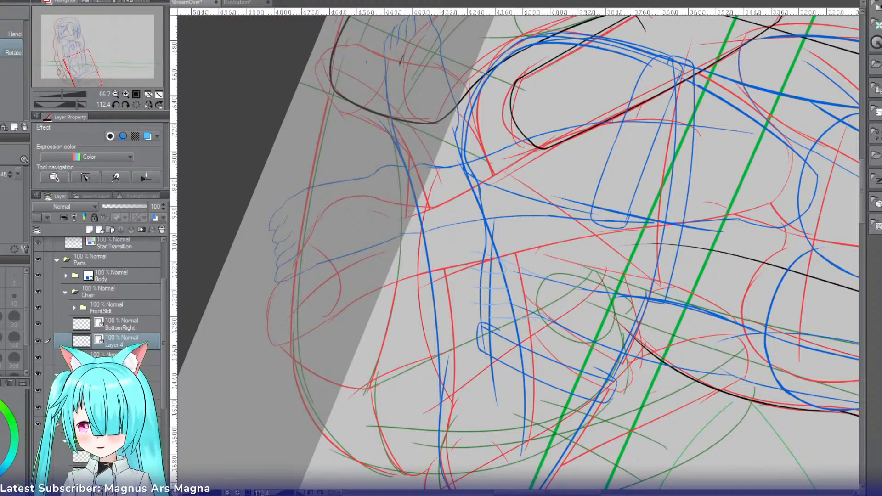
double_click(114, 345)
text(BottomCenter)
key(Return)
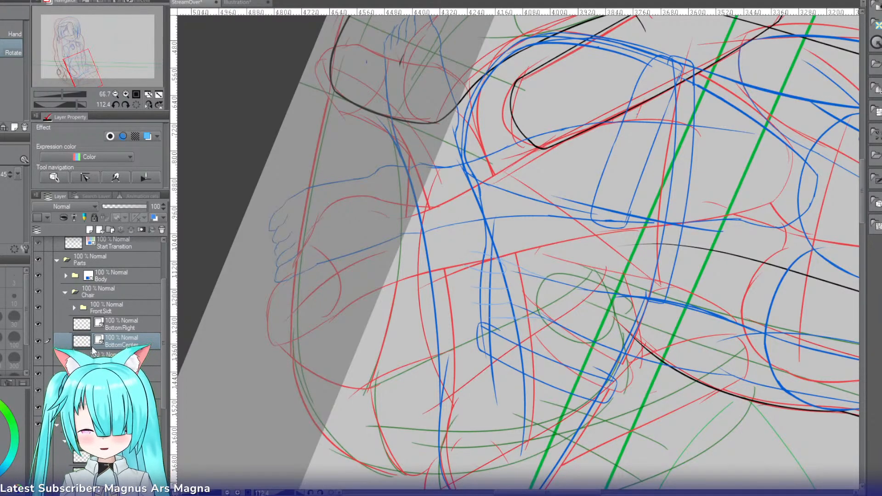
Step: Ink the center piece's lower edge from the BottomRight corner along the sketched curve past the feet, retrying each stroke until smooth
key(p)
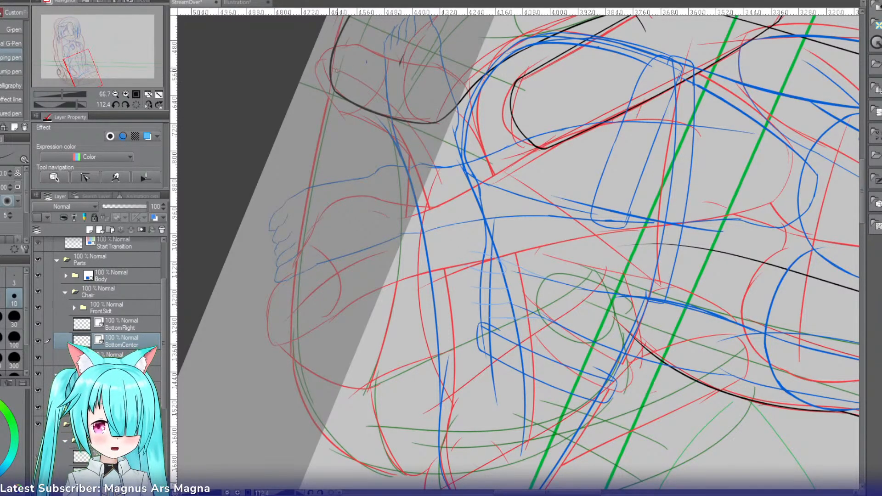
drag(335, 76, 329, 251)
key(ctrl+z)
drag(335, 56, 316, 285)
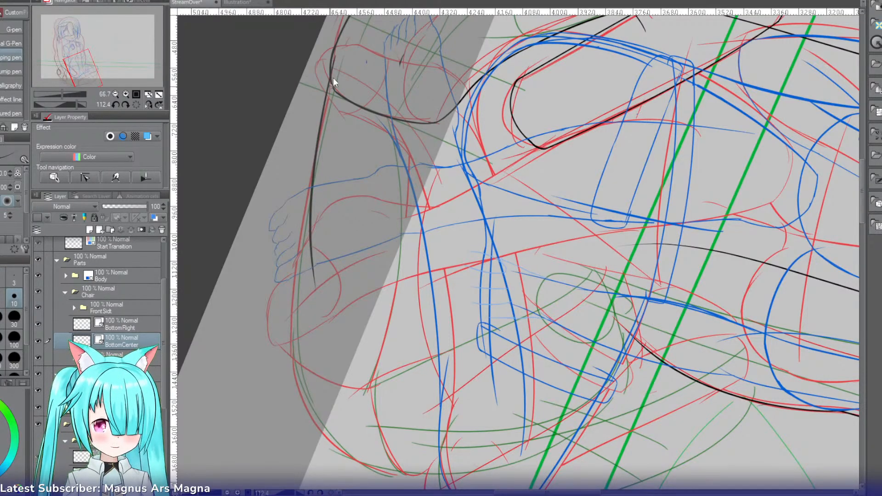
key(ctrl+z)
mouse_move(333, 83)
mouse_down()
mouse_move(306, 261)
mouse_move(314, 317)
mouse_up()
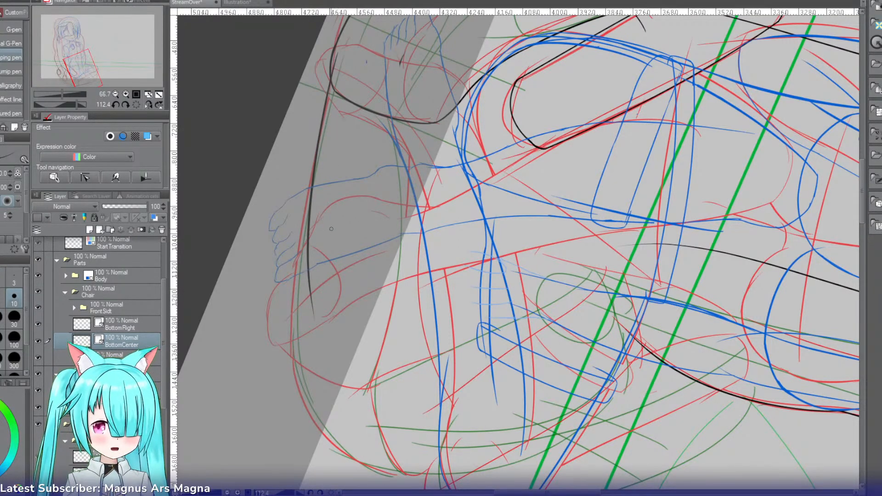
drag(310, 202, 303, 390)
key(ctrl+z)
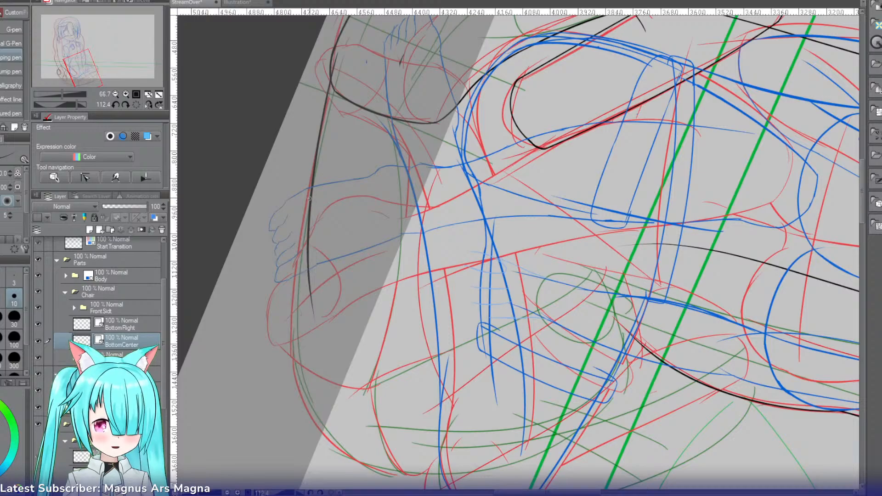
drag(310, 198, 304, 390)
Step: Clean up the doubled overlap in the new lower edge with a smaller hard eraser so it reads as one line
key(e)
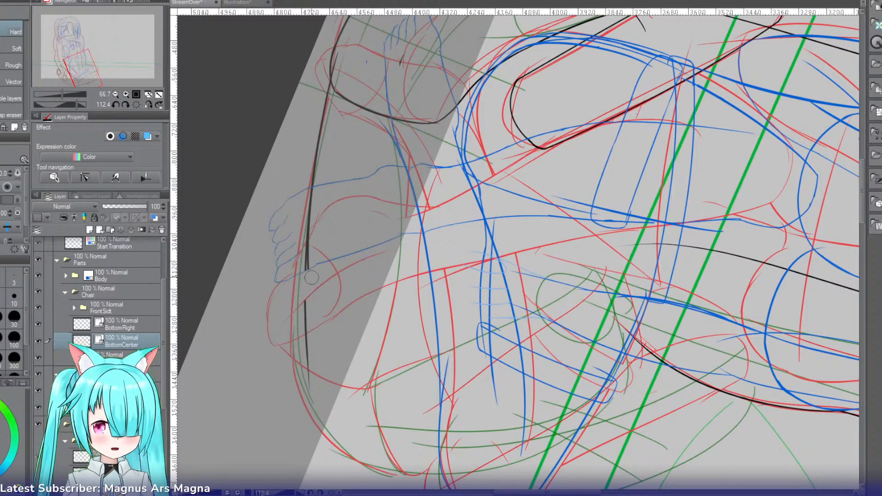
key(ctrl+z)
click(316, 309)
key(bracketleft)
key(bracketleft)
key(bracketleft)
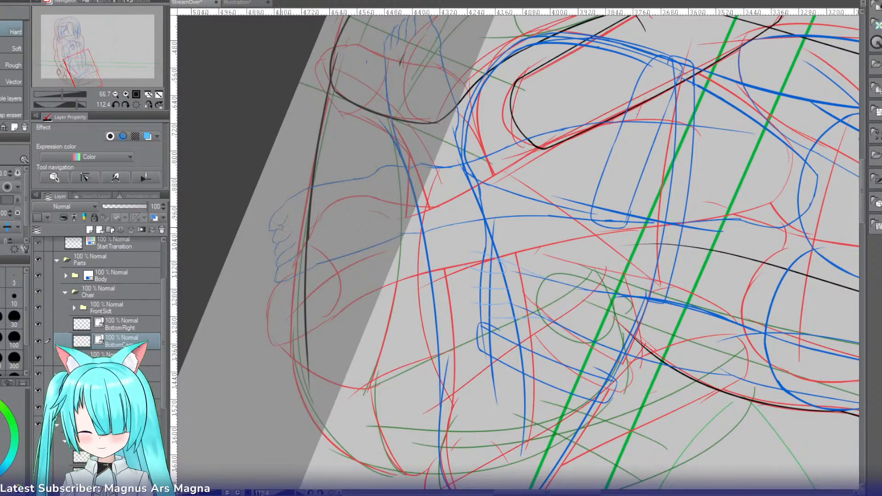
Step: Try to redraw the middle of the center piece's lower edge near the foot with the pen
key(r)
mouse_move(533, 97)
mouse_down()
mouse_move(465, 106)
mouse_move(375, 191)
mouse_move(363, 266)
mouse_up()
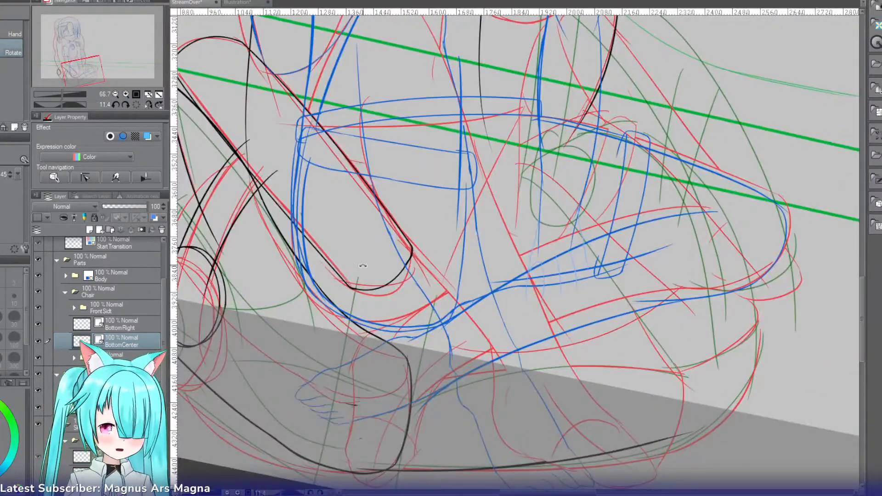
drag(861, 285, 861, 309)
click(126, 95)
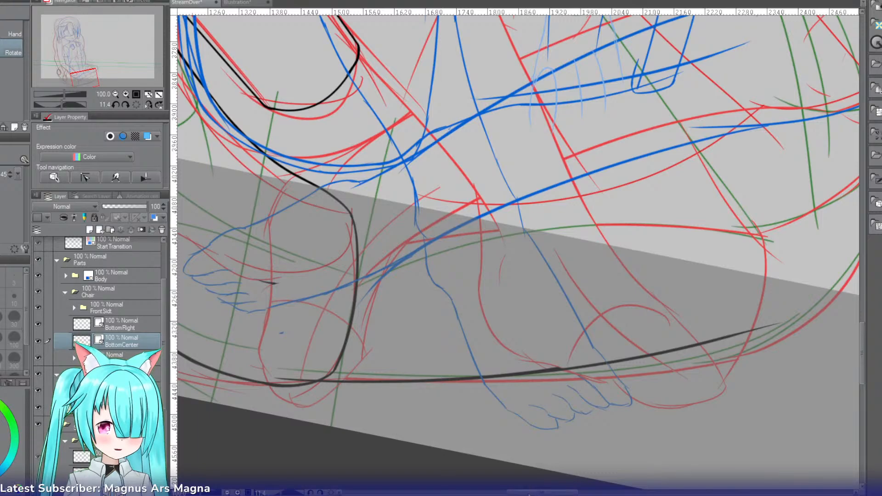
mouse_move(529, 494)
mouse_down()
mouse_move(556, 493)
mouse_move(525, 493)
mouse_up()
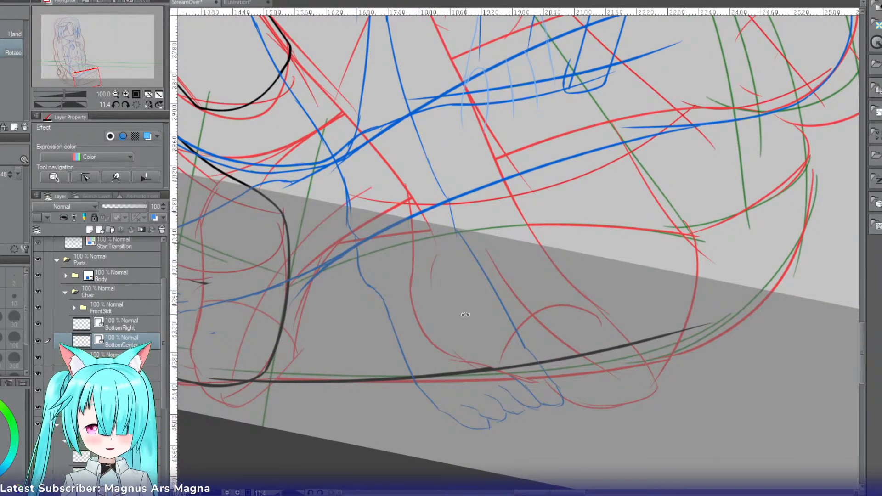
key(e)
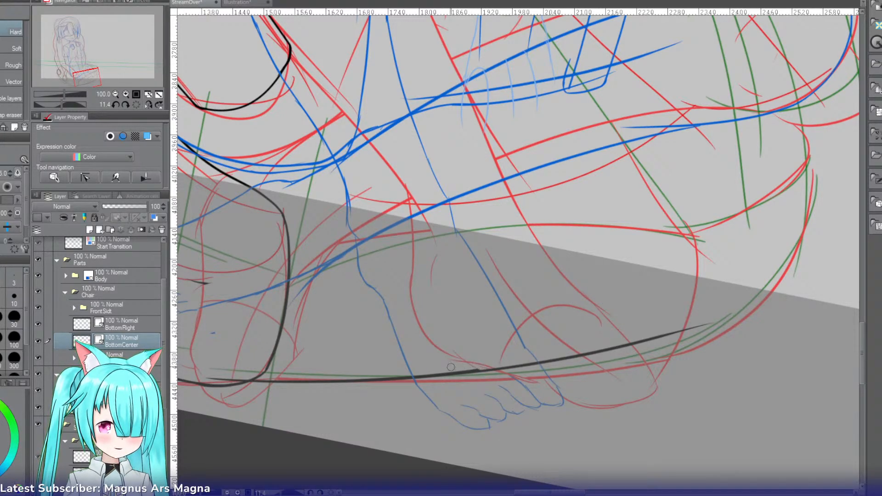
key(r)
mouse_move(451, 367)
mouse_down()
mouse_move(568, 201)
mouse_move(497, 125)
mouse_up()
key(p)
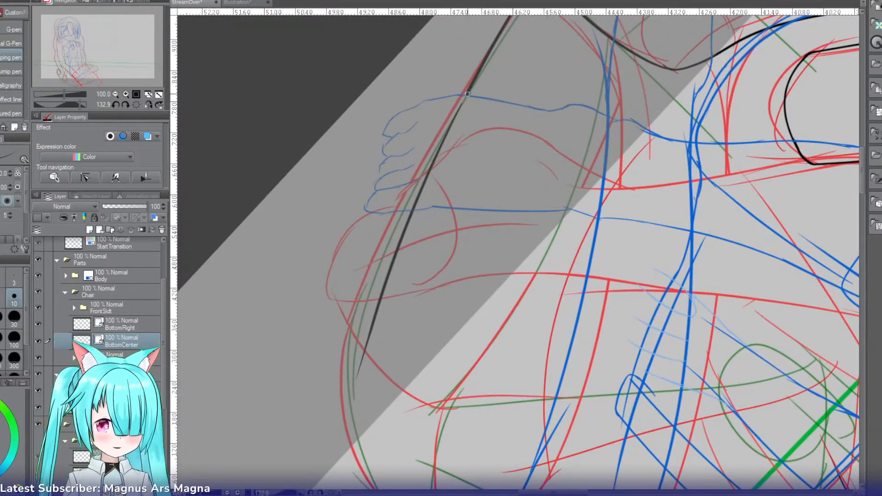
drag(472, 85, 432, 168)
key(ctrl+z)
mouse_move(470, 90)
mouse_down()
mouse_move(428, 176)
mouse_move(433, 164)
mouse_move(533, 143)
mouse_move(607, 200)
mouse_up()
key(ctrl+z)
key(r)
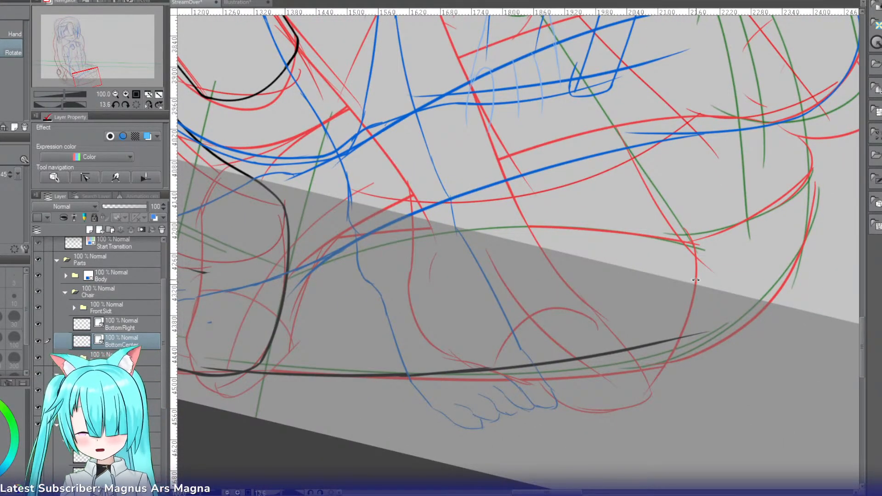
Step: Transform the center piece's lower edge so its far end drops onto the red sketch curve
key(ctrl+shift+t)
mouse_move(718, 283)
mouse_down()
mouse_move(726, 285)
mouse_move(719, 299)
mouse_up()
key(Return)
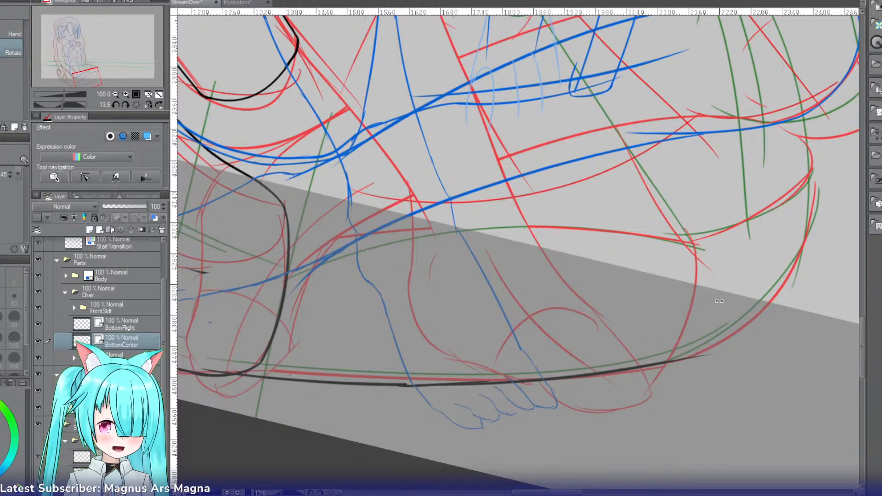
Step: Ink the center piece's short outer side from the red sketch corner down to the lower edge, retrying the stroke
key(p)
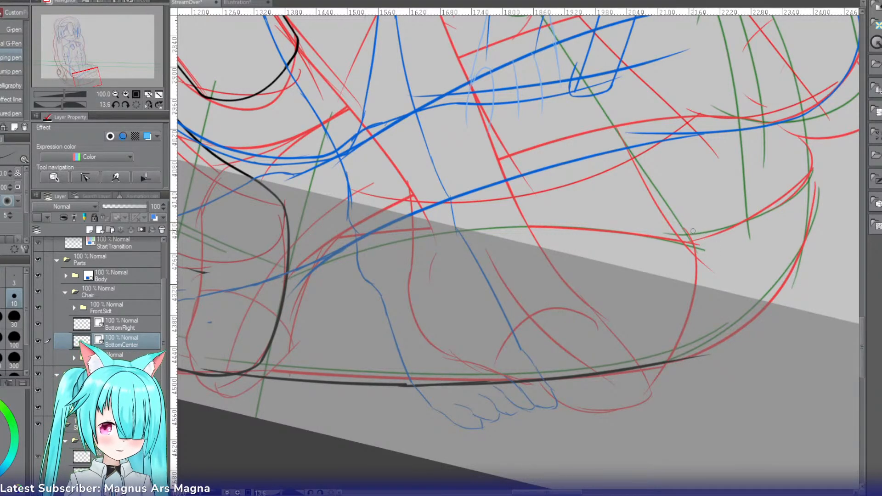
mouse_move(687, 221)
mouse_down()
mouse_move(688, 334)
mouse_move(673, 348)
mouse_up()
key(ctrl+z)
key(ctrl+z)
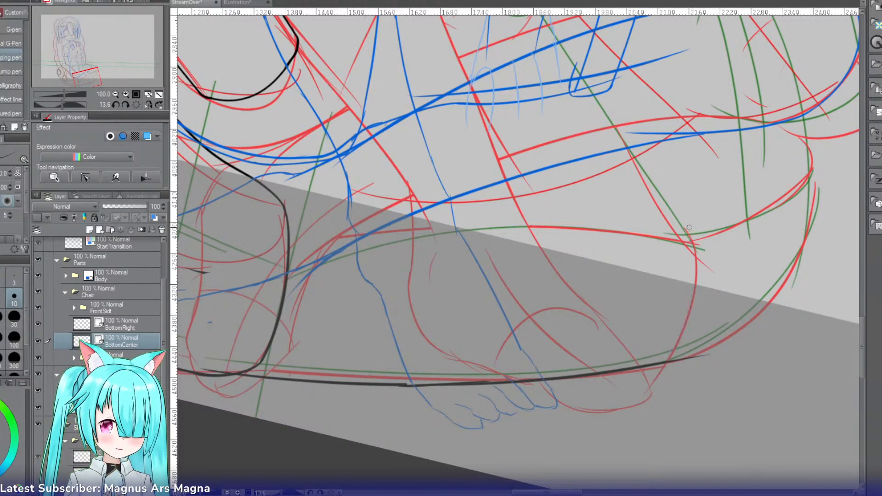
mouse_move(692, 226)
mouse_down()
mouse_move(672, 359)
mouse_move(654, 366)
mouse_move(684, 363)
mouse_move(668, 371)
mouse_up()
Step: Tidy the corner where the short outer side meets the lower edge, trimming the overshooting line ends
key(ctrl+z)
key(e)
key(ctrl+z)
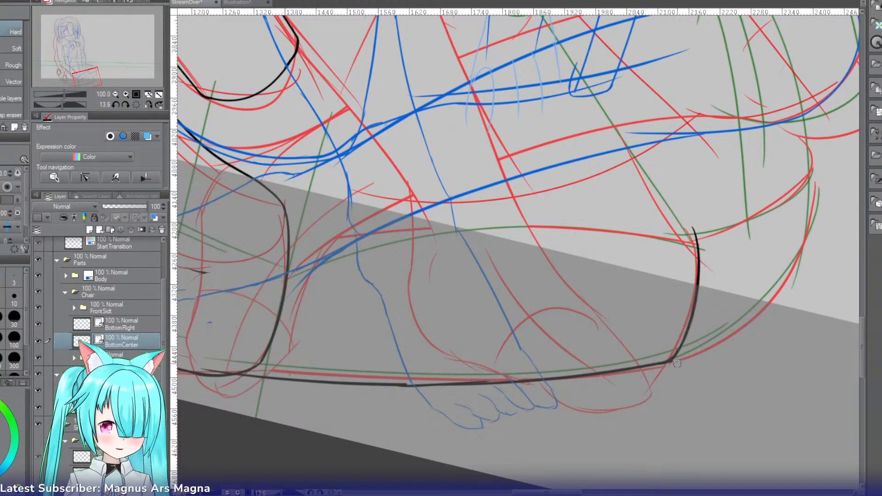
key(p)
drag(683, 341, 663, 366)
key(ctrl+z)
key(e)
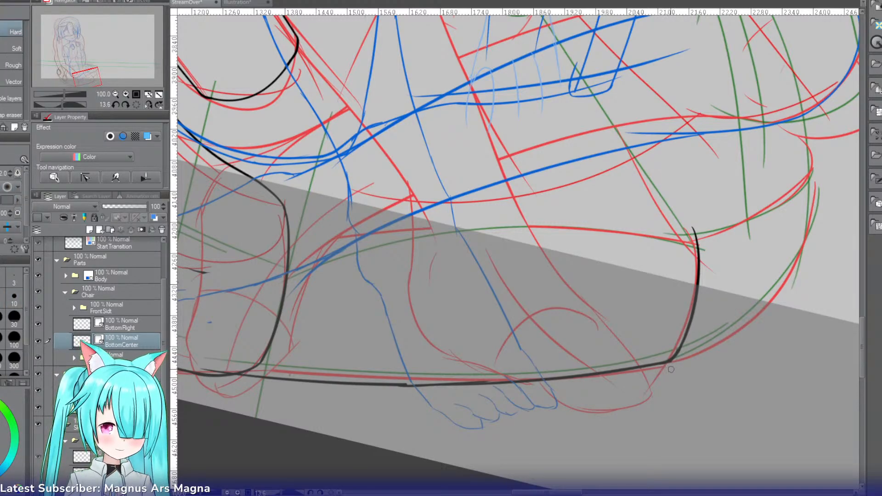
Step: Round the outer side's upper end into the center piece's upper edge and ink it back across the legs, retrying until smooth
key(r)
mouse_move(650, 188)
mouse_down()
mouse_move(501, 133)
mouse_move(409, 338)
mouse_up()
drag(387, 244, 511, 139)
key(p)
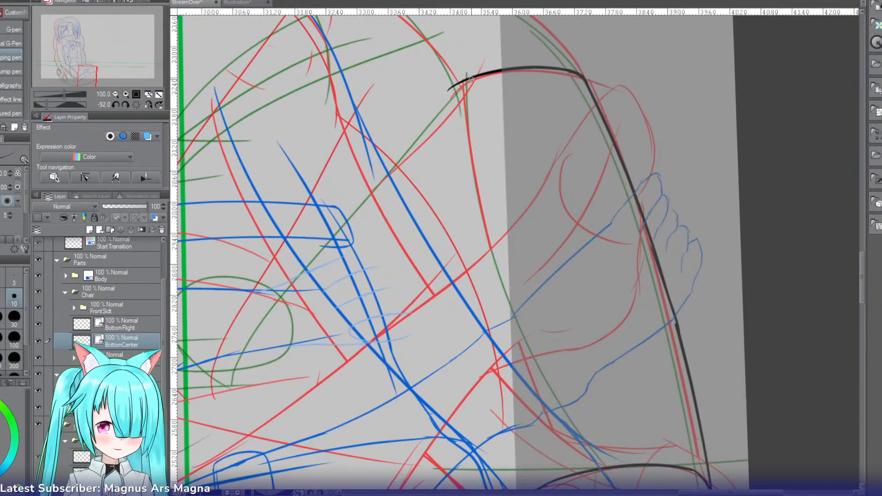
drag(472, 80, 393, 171)
drag(414, 120, 276, 299)
key(ctrl+z)
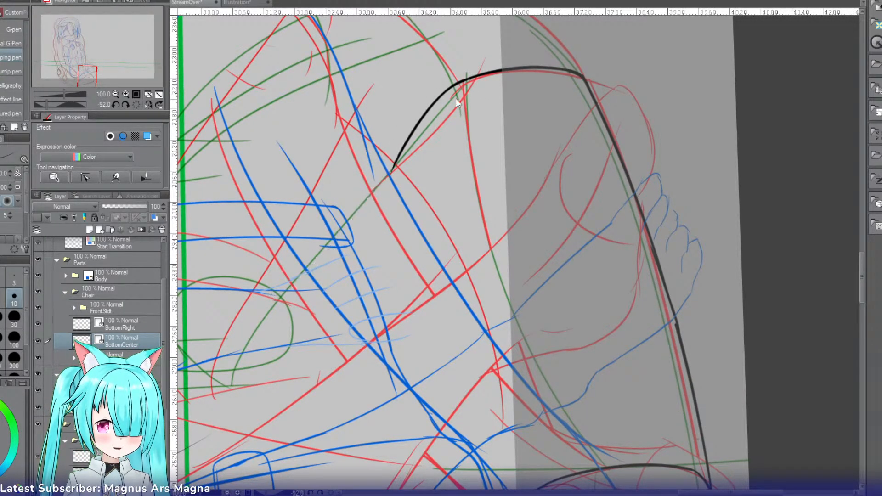
key(ctrl+z)
drag(458, 83, 352, 207)
key(ctrl+z)
drag(455, 84, 308, 255)
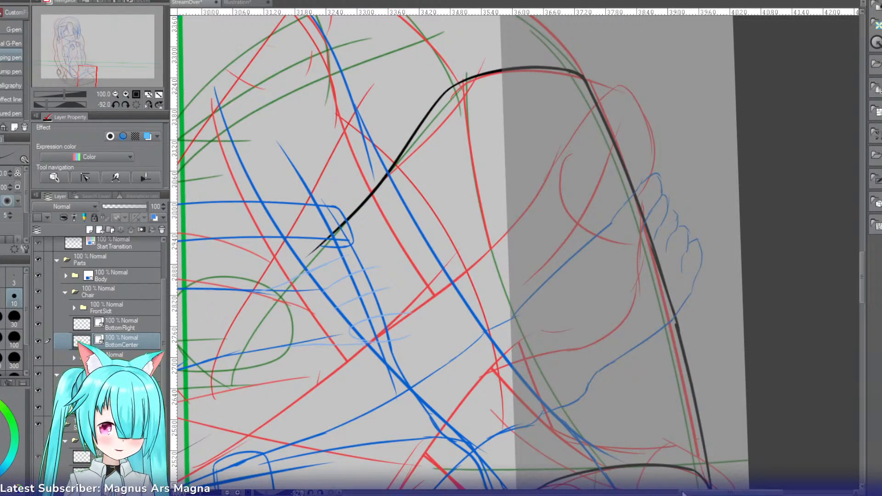
Step: Extend the center piece's upper edge through the green circle toward the seat sketch in one smooth curve
drag(684, 493, 638, 493)
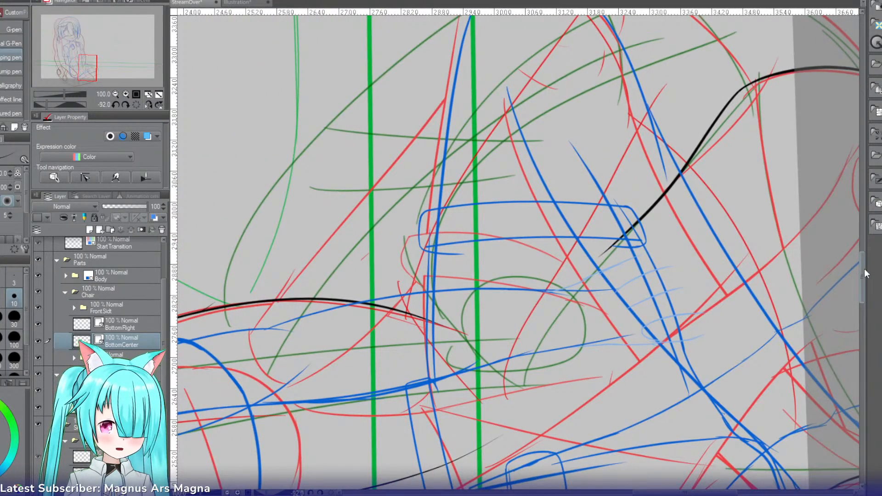
drag(863, 275, 860, 293)
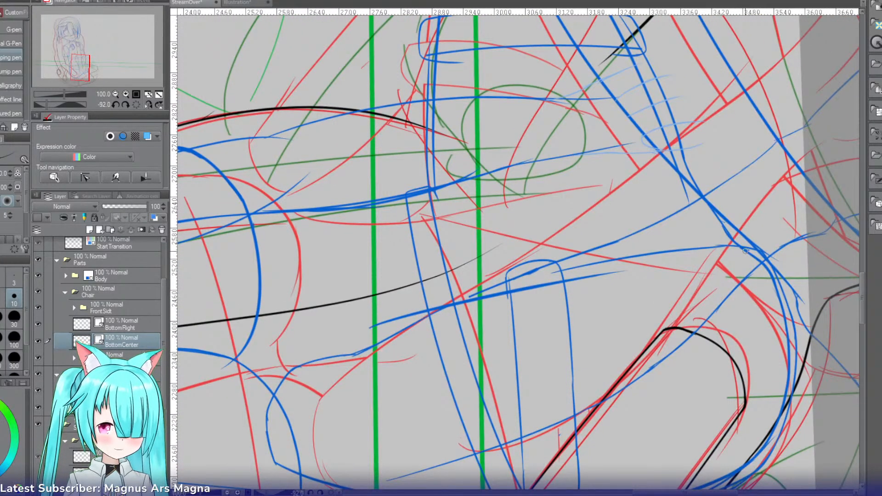
drag(637, 33, 528, 156)
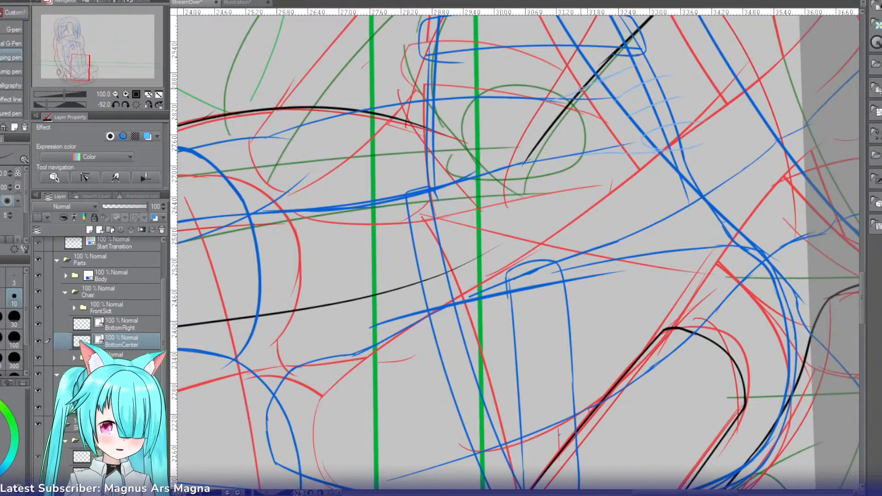
key(ctrl+z)
drag(650, 18, 490, 225)
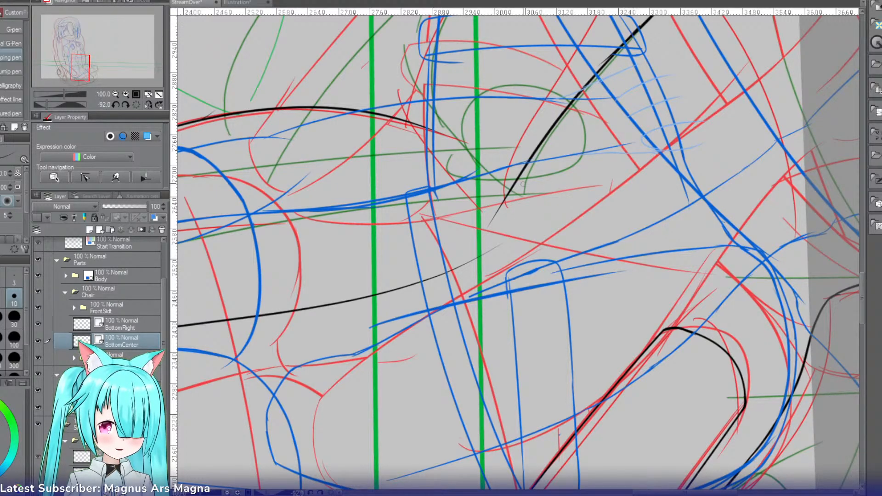
mouse_move(517, 186)
mouse_down()
mouse_move(438, 337)
mouse_move(489, 223)
mouse_move(451, 360)
mouse_up()
key(ctrl+z)
key(r)
mouse_move(430, 269)
mouse_down()
mouse_move(559, 138)
mouse_move(568, 143)
mouse_up()
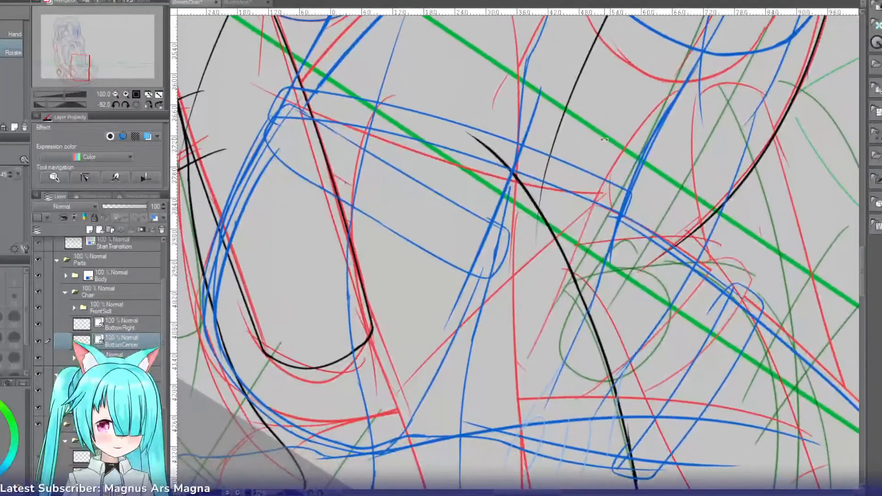
key(e)
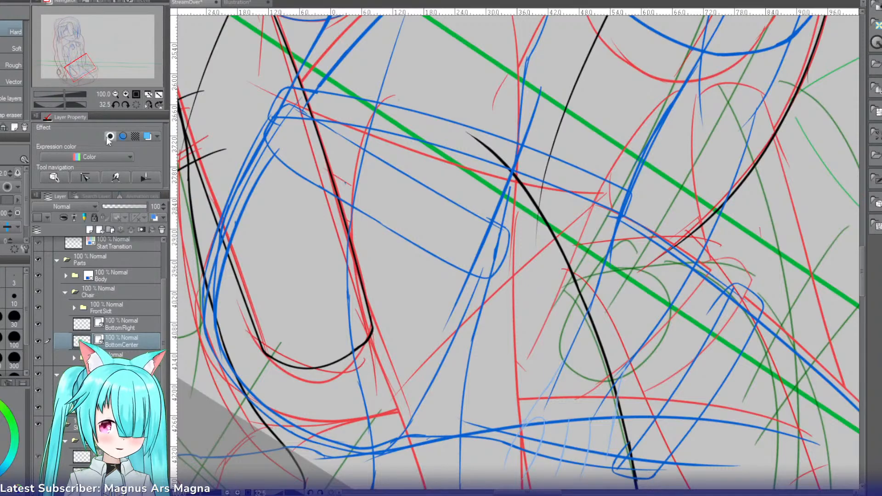
click(136, 105)
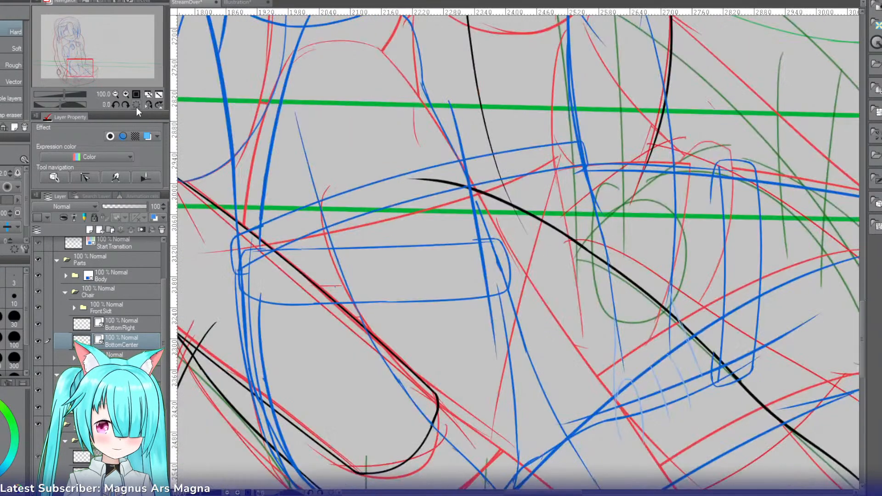
Step: Continue the BottomCenter piece's upper edge from its open end back across the blue leg sketch to the inked side piece, retrying until smooth
click(115, 93)
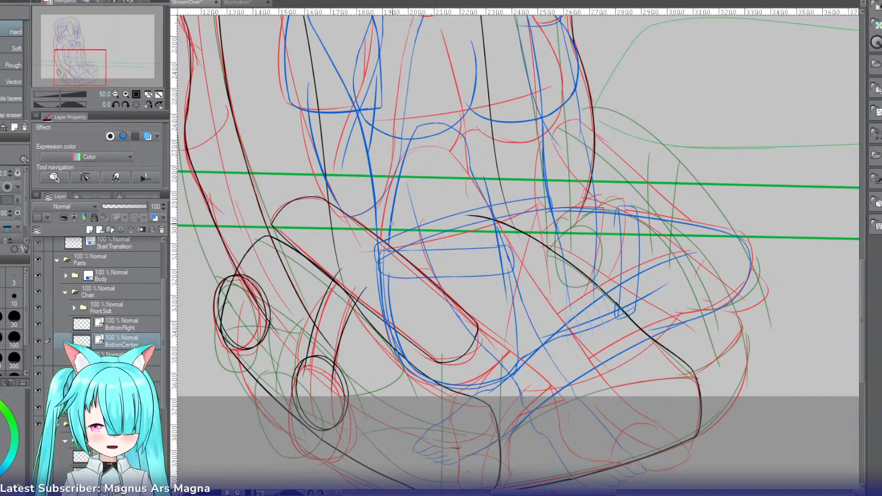
click(125, 94)
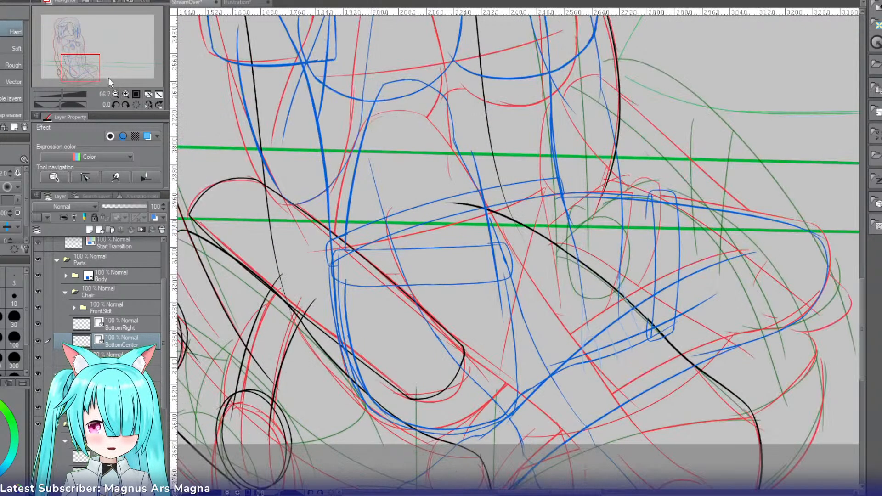
drag(91, 73, 85, 73)
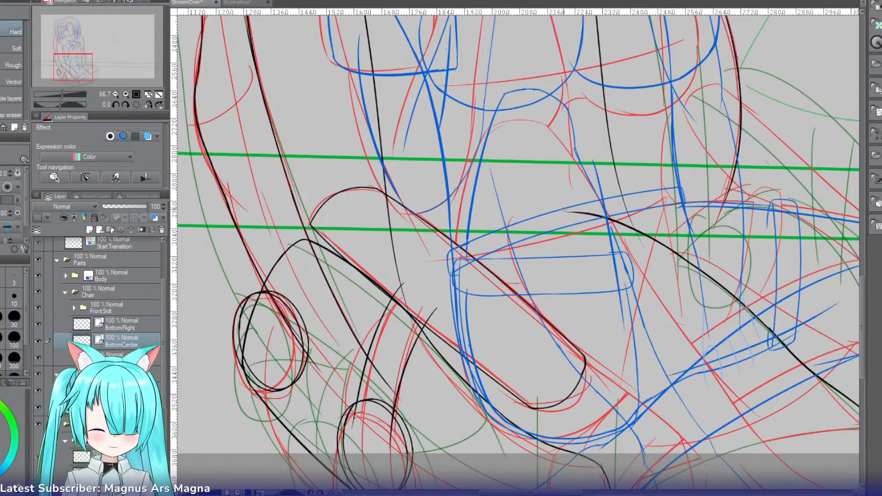
key(p)
drag(569, 210, 363, 247)
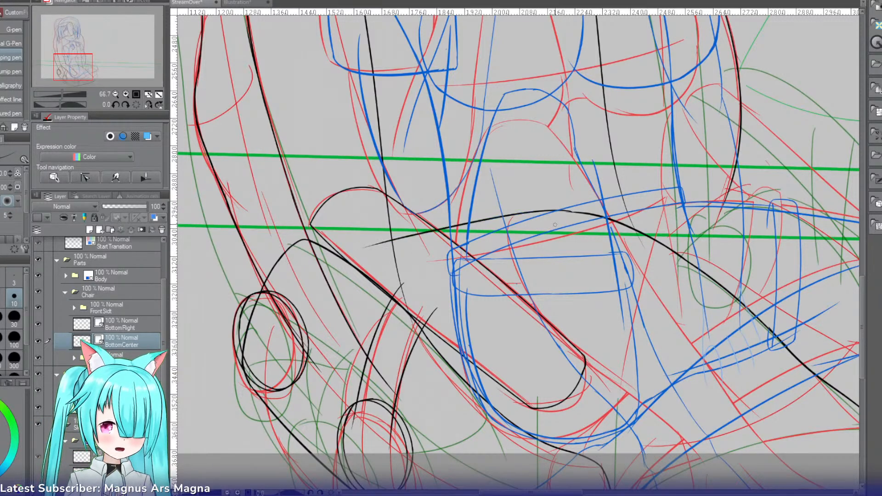
key(ctrl+z)
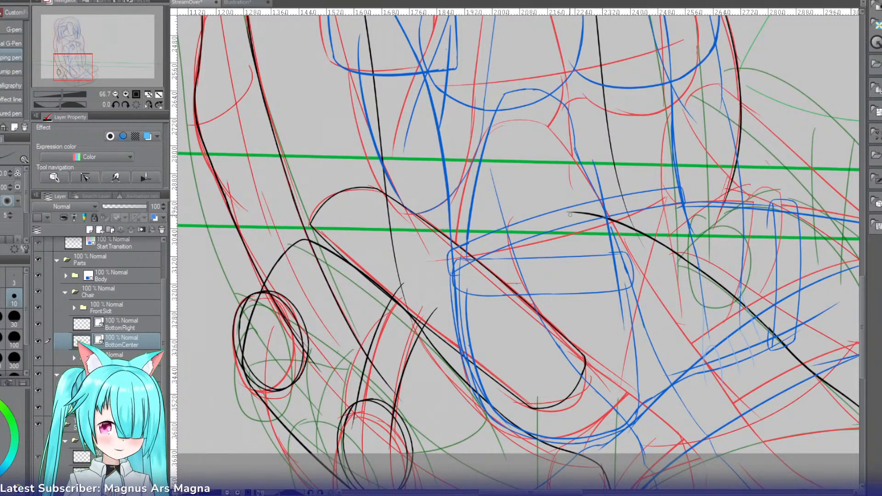
drag(573, 212, 344, 256)
key(ctrl+z)
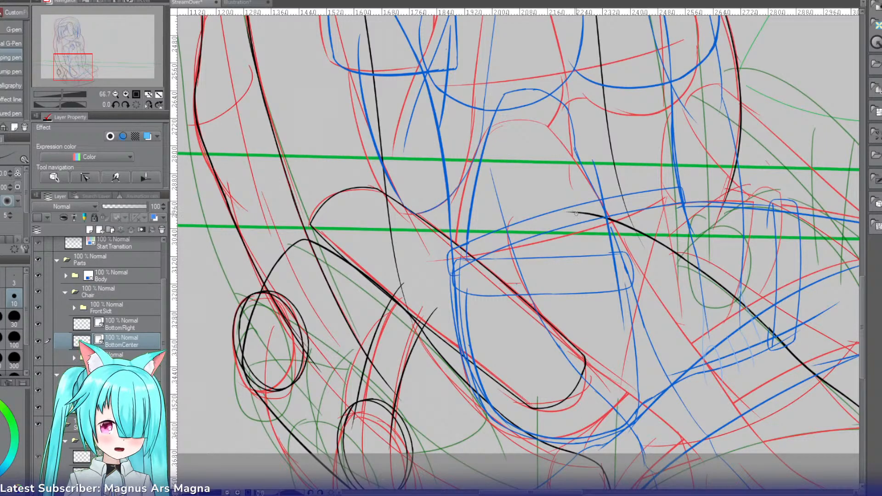
drag(574, 212, 304, 281)
key(ctrl+z)
mouse_move(575, 212)
mouse_down()
mouse_move(438, 210)
mouse_move(317, 273)
mouse_move(302, 261)
mouse_up()
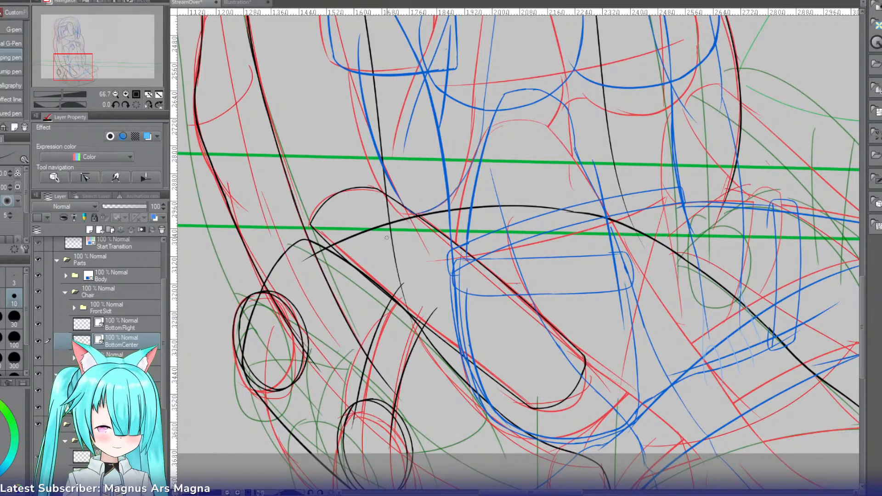
key(ctrl+z)
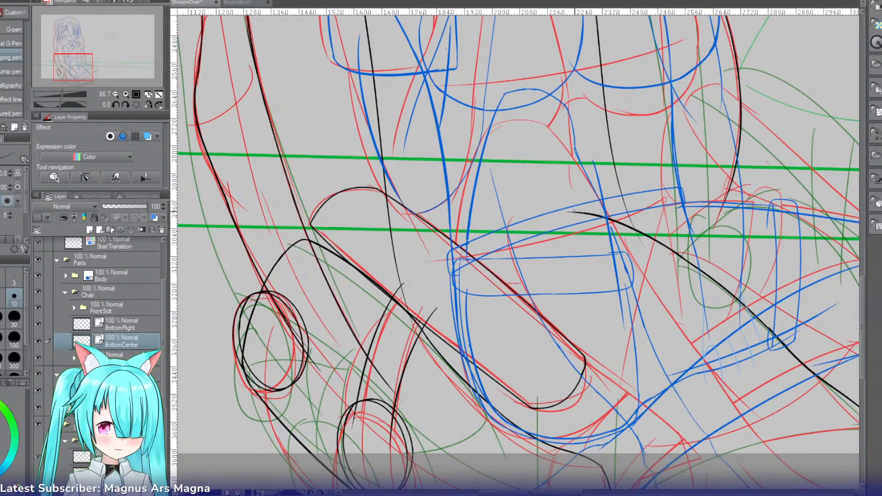
drag(574, 212, 340, 299)
key(ctrl+z)
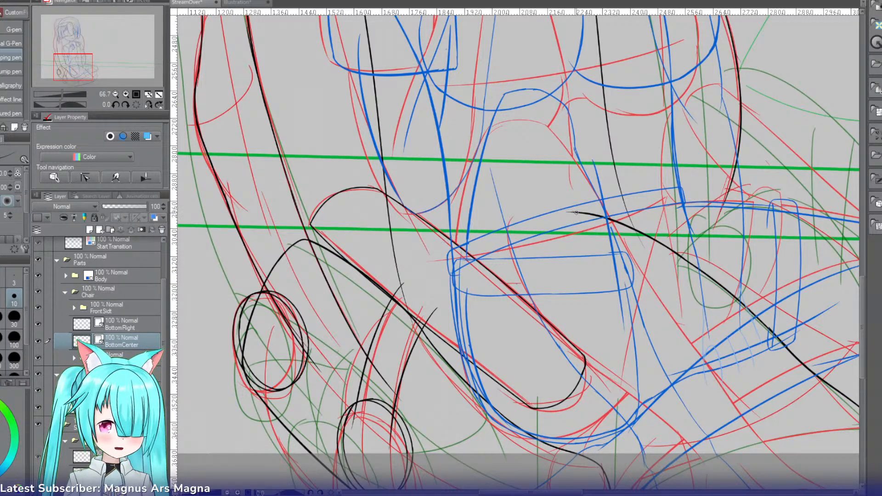
drag(576, 210, 394, 300)
key(ctrl+z)
drag(577, 211, 363, 282)
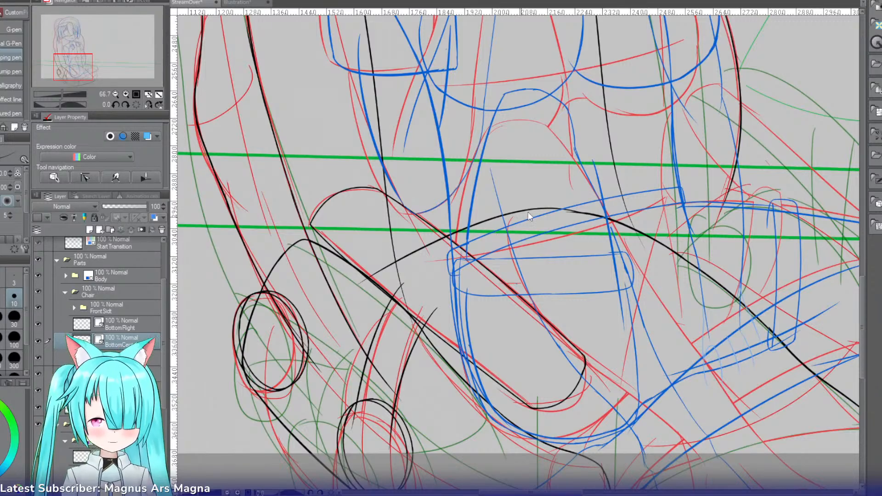
key(ctrl+z)
drag(578, 212, 343, 282)
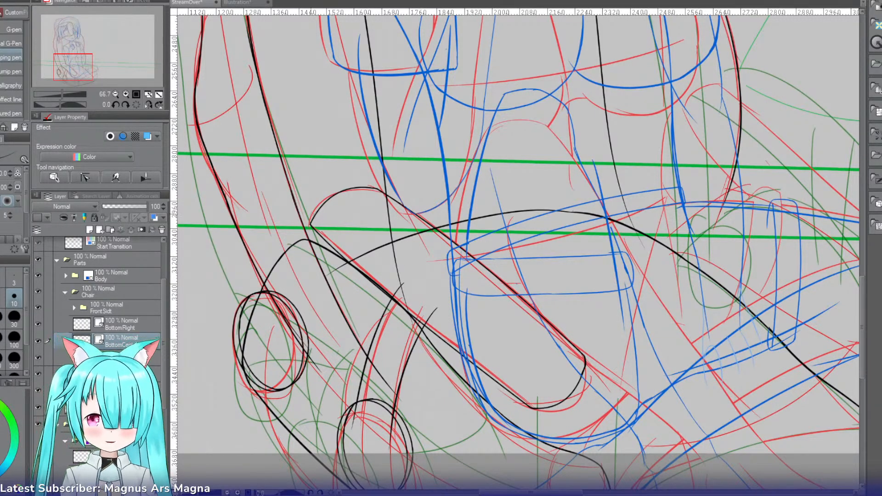
Step: Add a new layer for the next chair piece and place it directly below BottomCenter in the Chair folder
click(147, 105)
click(147, 105)
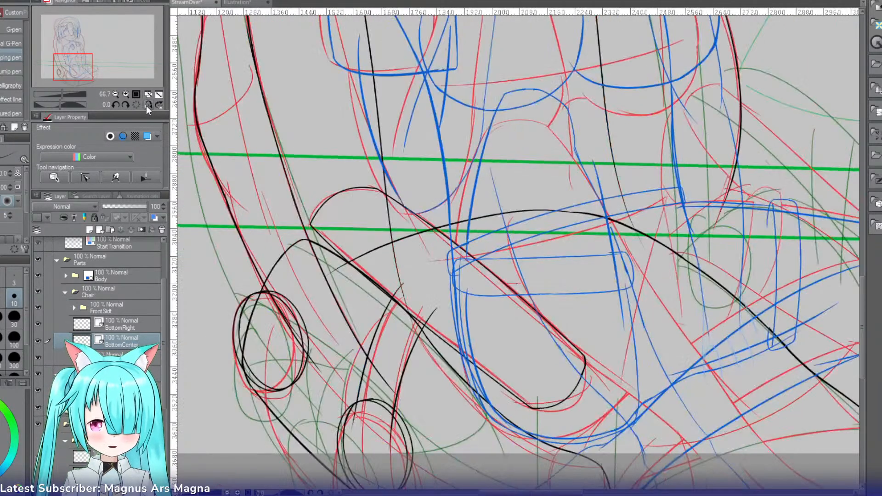
drag(70, 65, 87, 70)
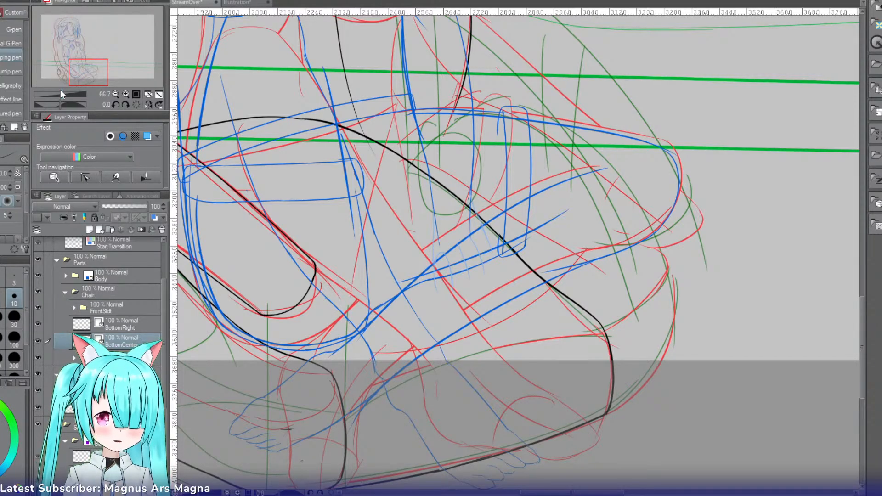
drag(101, 79, 101, 73)
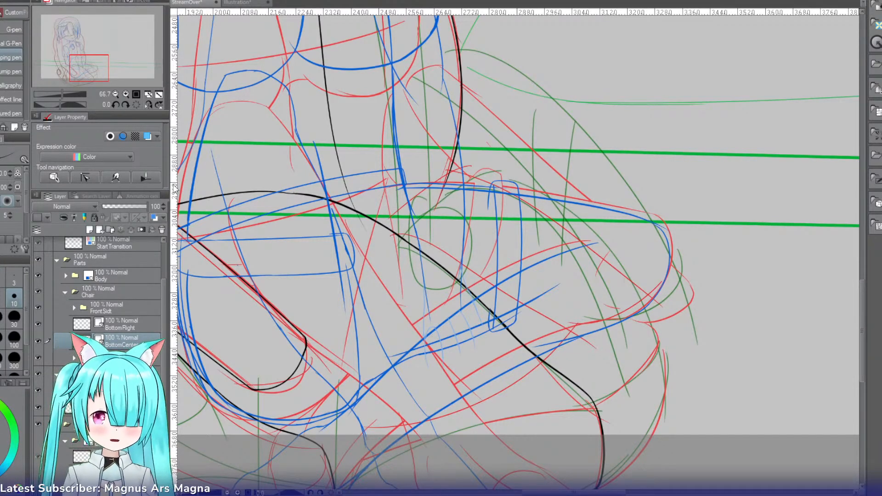
click(101, 230)
drag(119, 343, 120, 360)
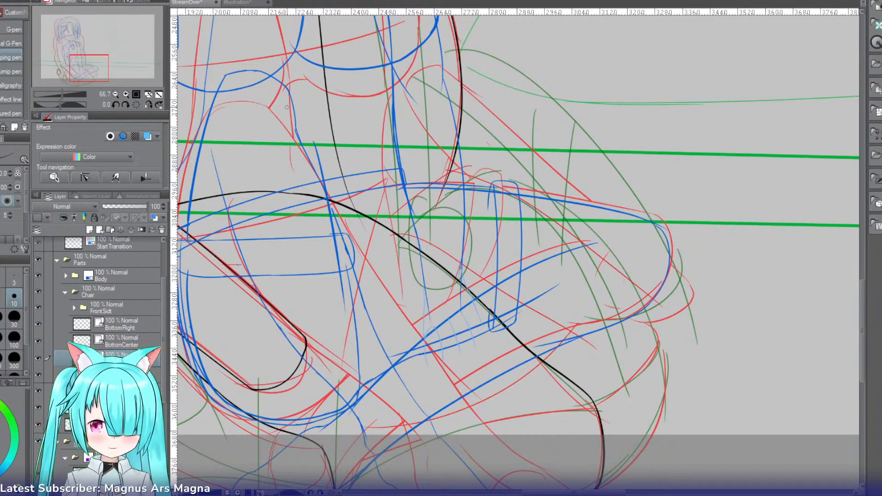
Step: Ink the next chair piece's outer side on the new layer, curving up from the lower edge's corner along the outermost sketch, retrying the stroke
drag(95, 72, 100, 75)
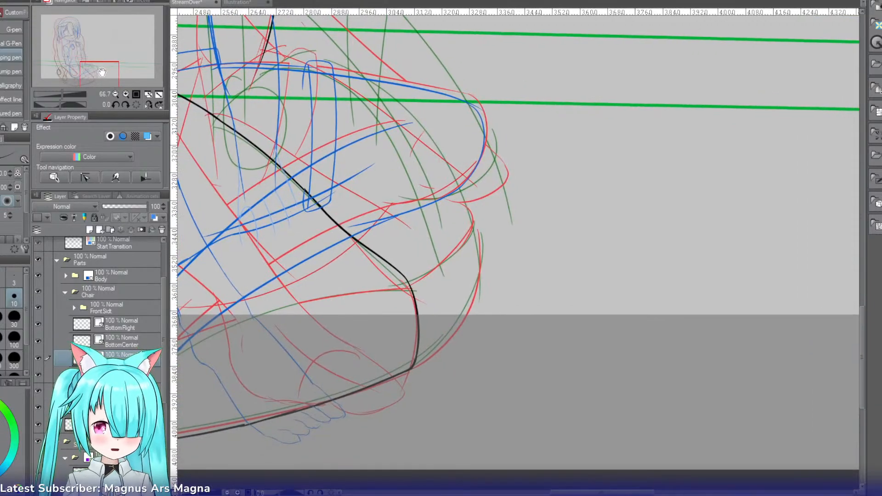
drag(399, 369, 486, 290)
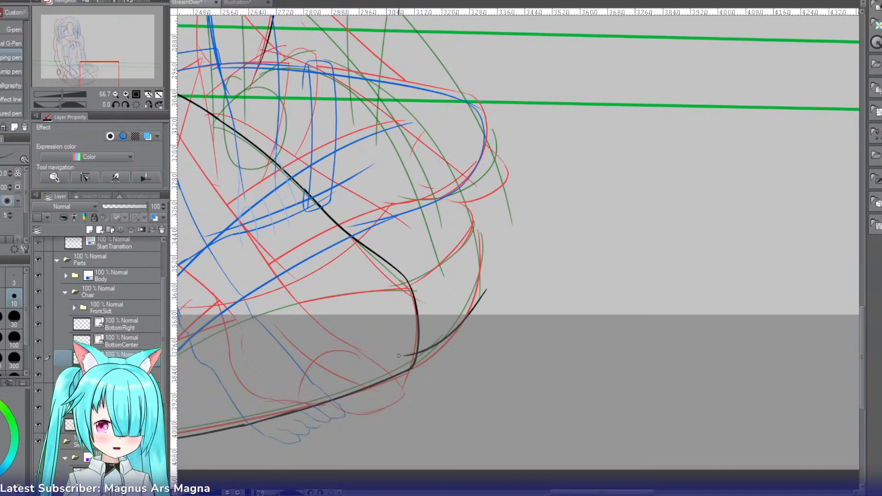
key(ctrl+z)
mouse_move(390, 373)
mouse_down()
mouse_move(478, 298)
mouse_move(474, 221)
mouse_move(480, 300)
mouse_up()
key(ctrl+z)
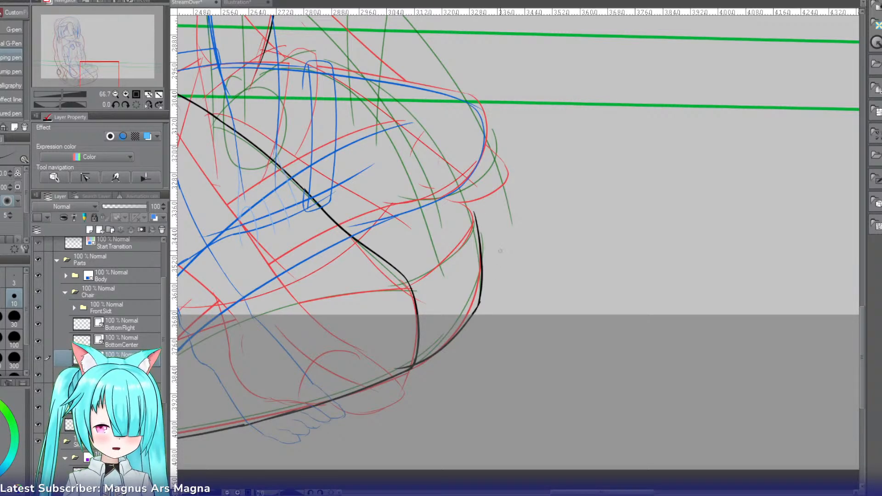
Step: Ink the new piece's upper edge from the top of its outer side back over the feet sketch toward the hip outline, retrying until smooth
key(r)
drag(449, 129, 315, 278)
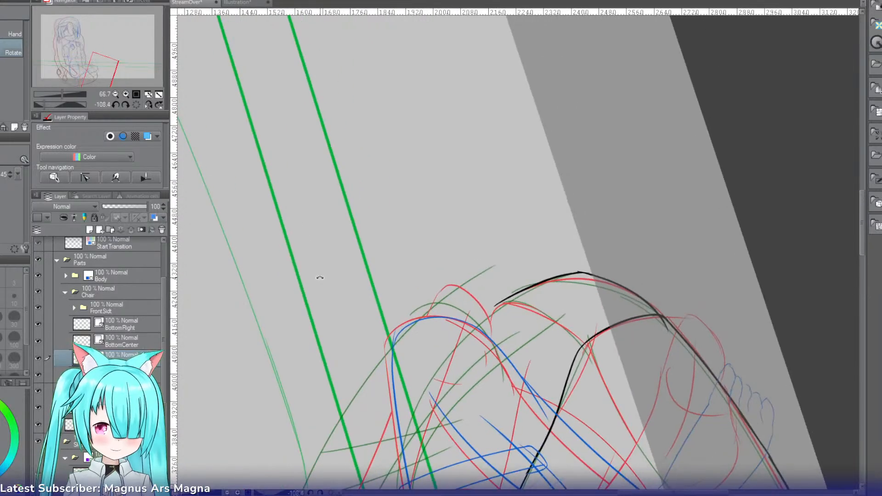
mouse_move(863, 209)
mouse_down()
mouse_move(859, 242)
mouse_move(857, 235)
mouse_up()
key(p)
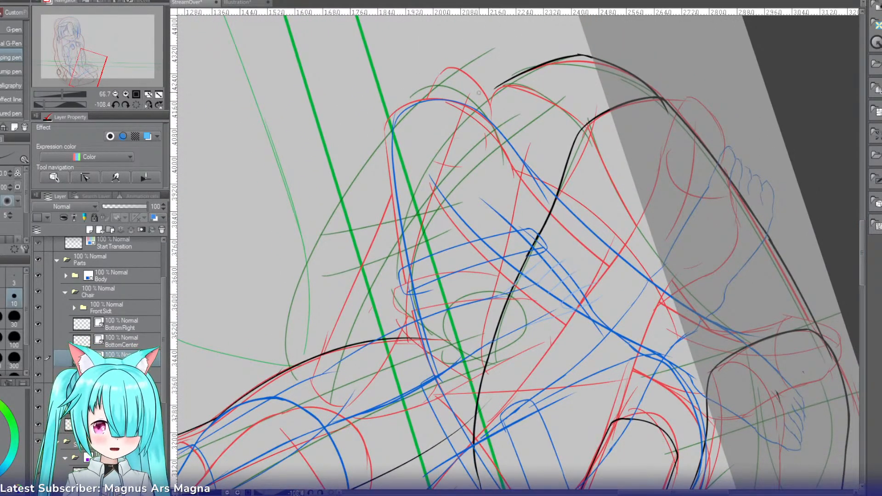
drag(501, 86, 414, 219)
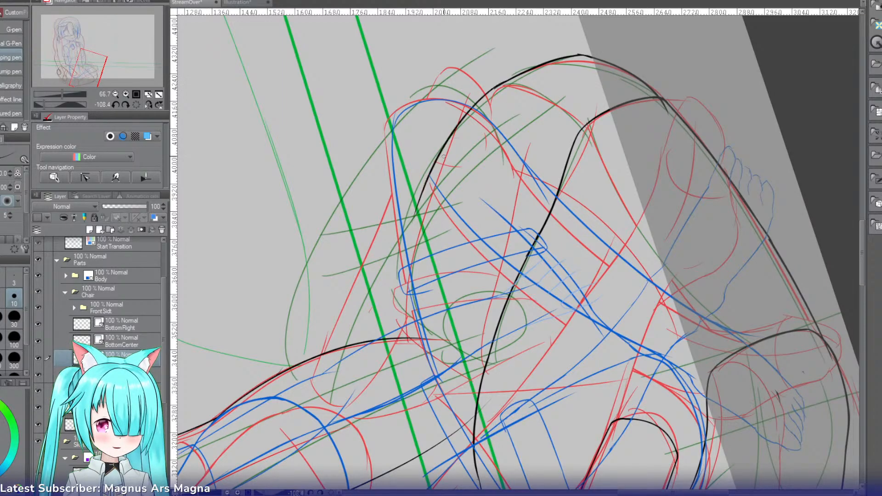
key(ctrl+z)
drag(501, 86, 406, 251)
key(ctrl+z)
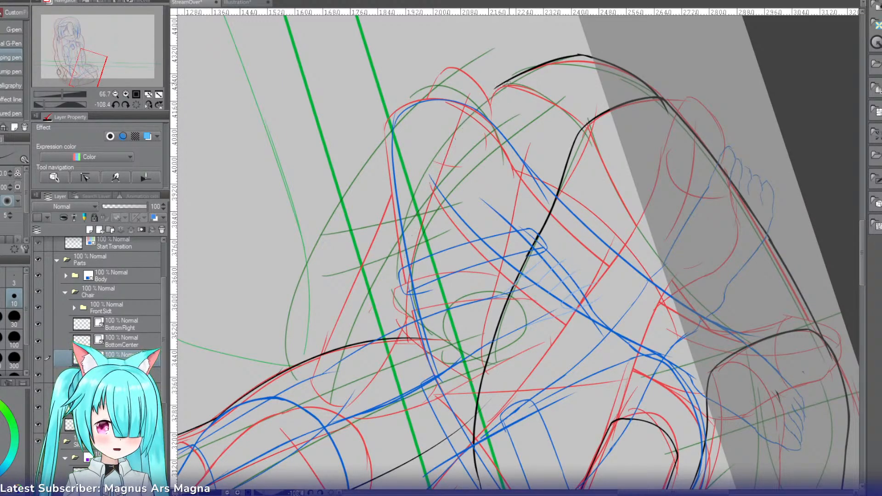
drag(507, 84, 409, 257)
key(ctrl+z)
drag(504, 85, 393, 294)
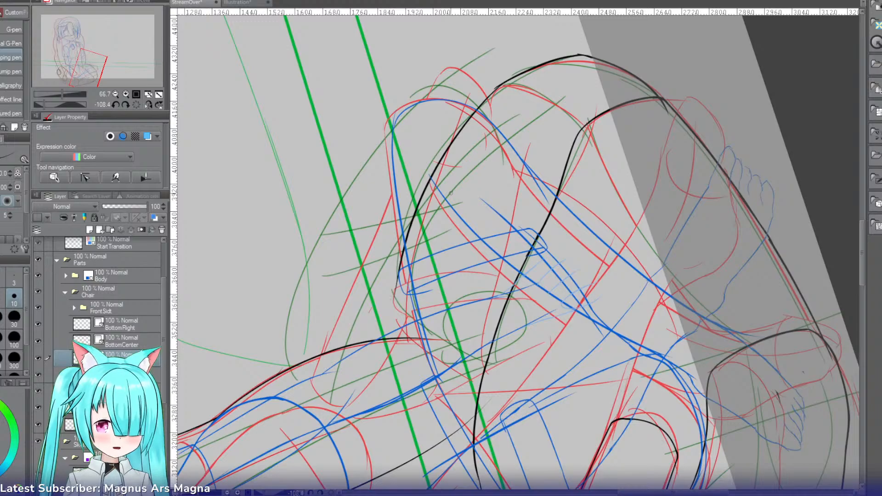
drag(432, 176, 394, 341)
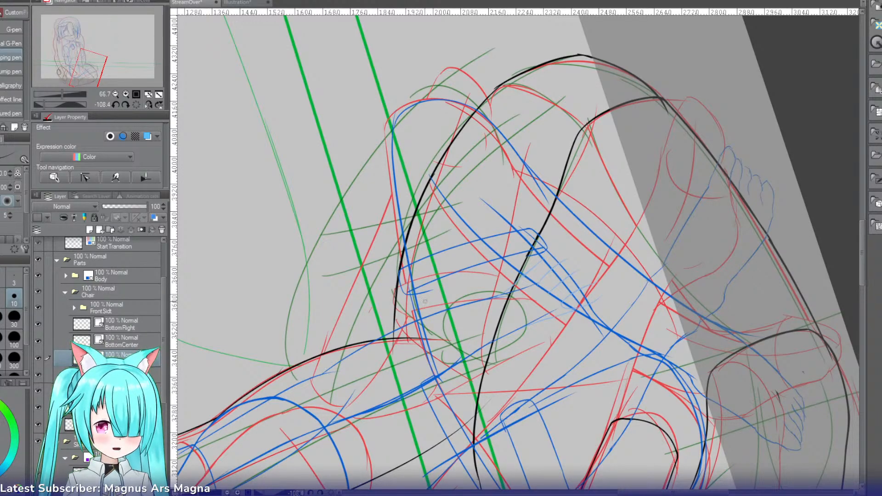
Step: Curve the inner end of the new piece's upper edge down past the hip outline to cross the BottomCenter edge, retrying the stroke
key(r)
drag(348, 259, 376, 186)
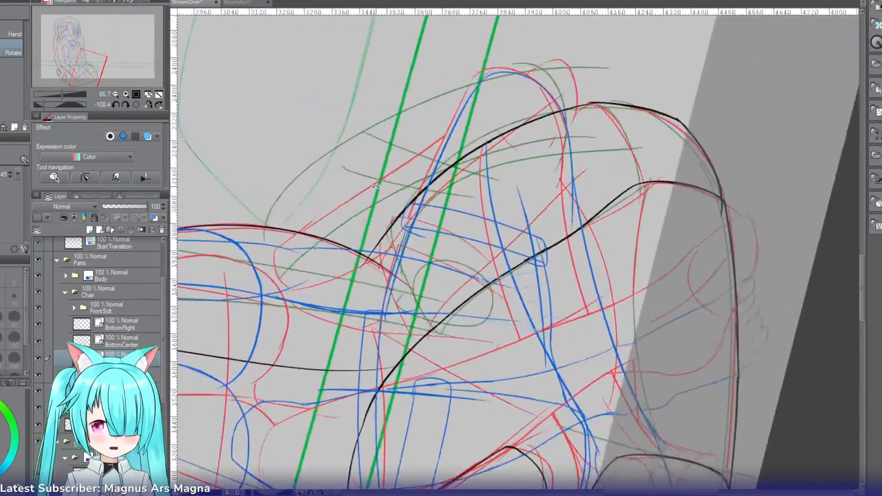
key(p)
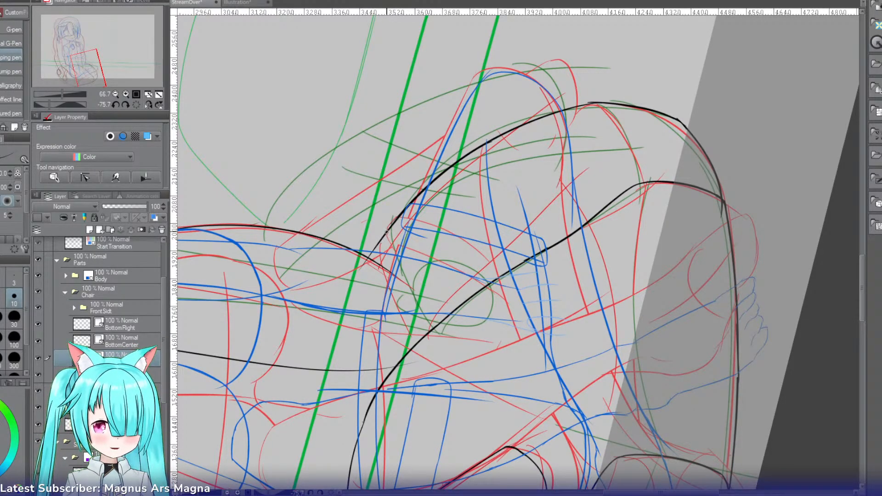
drag(386, 232, 343, 334)
key(ctrl+z)
drag(384, 240, 346, 357)
key(ctrl+z)
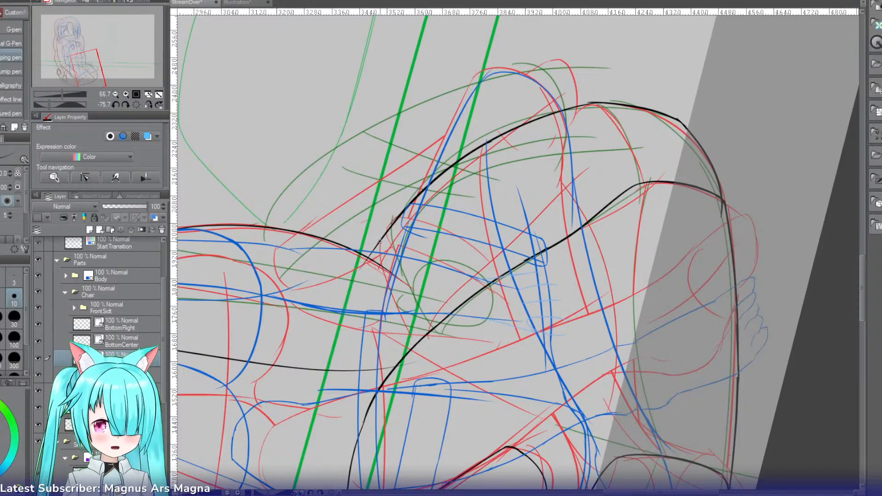
drag(382, 240, 353, 366)
key(ctrl+z)
drag(382, 240, 353, 380)
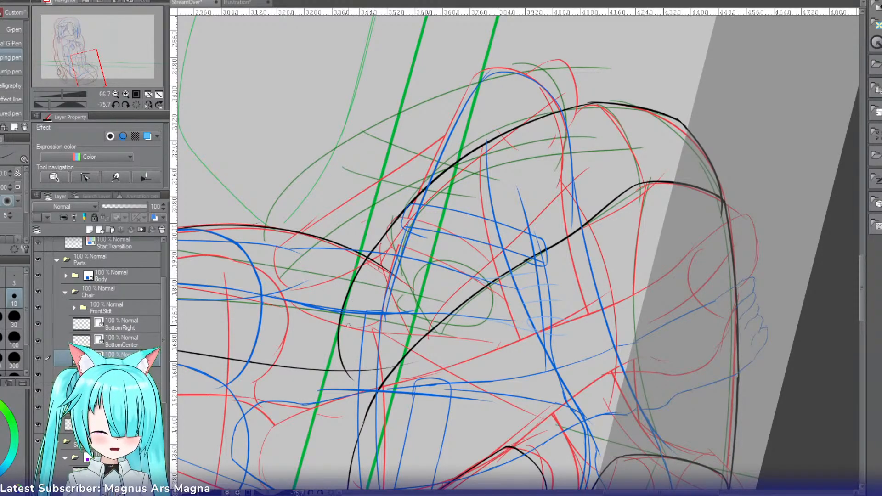
mouse_move(349, 326)
mouse_down()
mouse_move(331, 181)
mouse_move(288, 262)
mouse_up()
key(ctrl+z)
drag(321, 190, 301, 276)
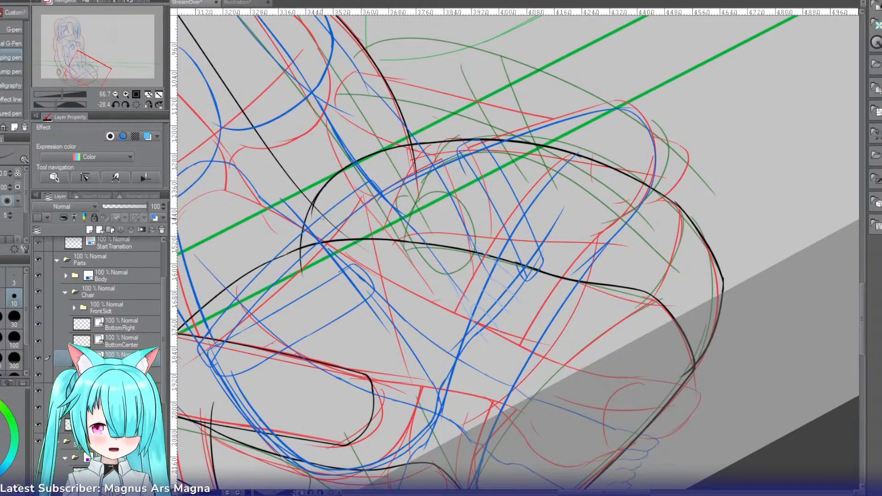
key(e)
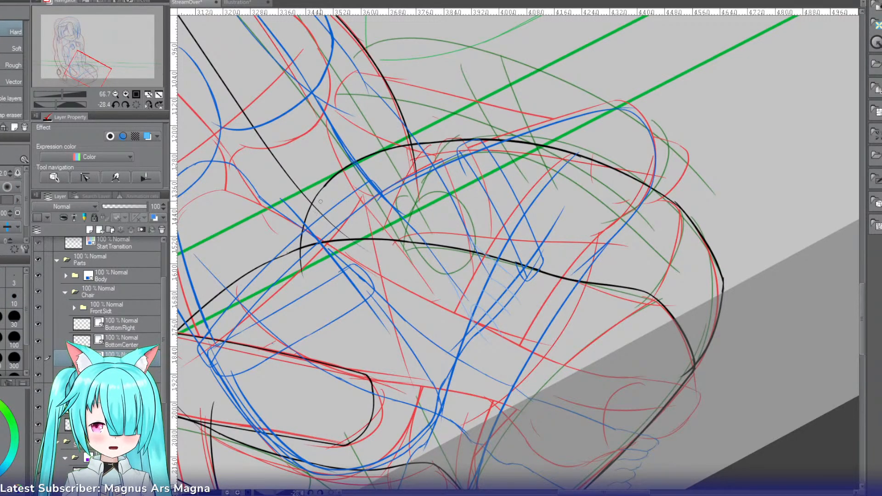
drag(293, 271, 369, 167)
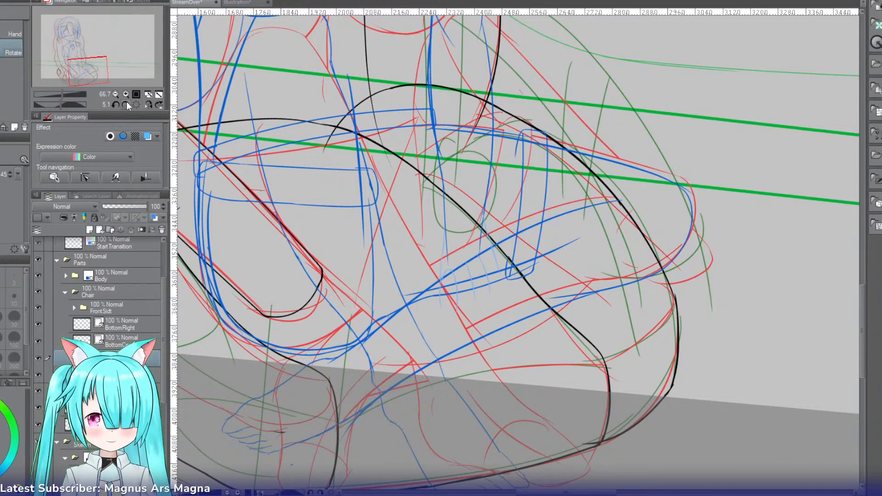
Step: Group BottomRight and the bottom layers beneath it into a new folder below FrontSide in the Chair folder
mouse_move(86, 74)
mouse_down()
mouse_move(72, 74)
mouse_move(89, 71)
mouse_up()
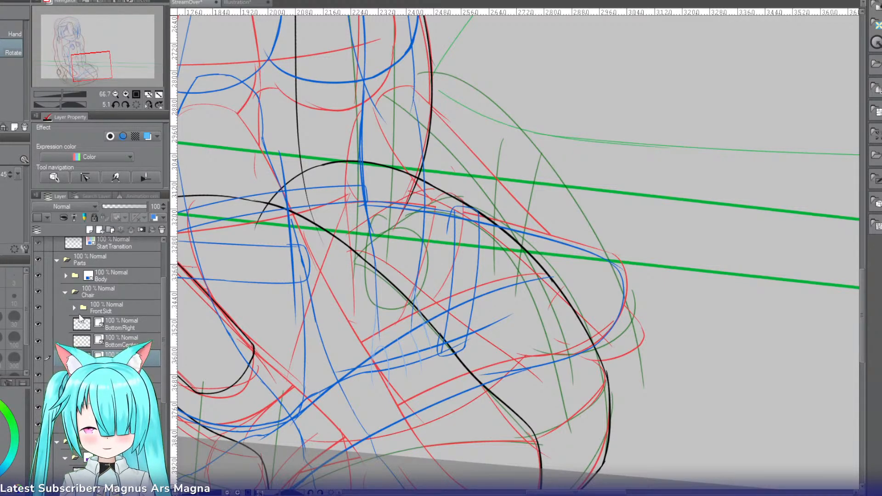
click(107, 310)
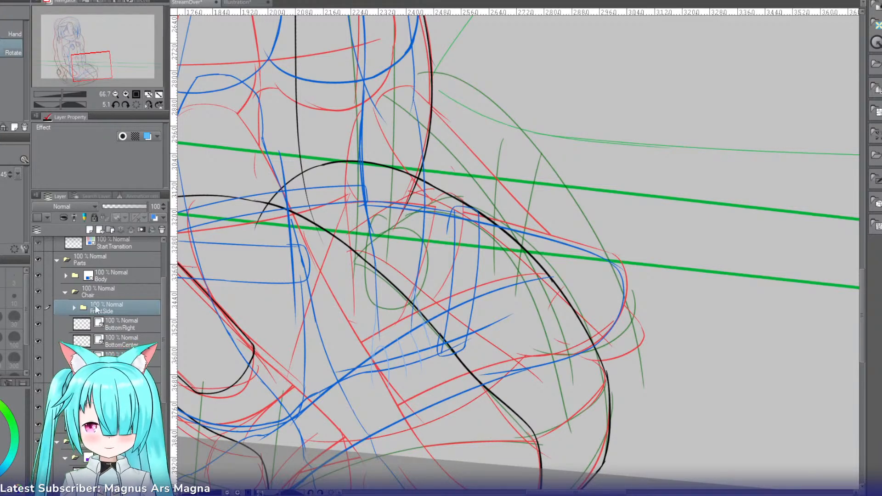
click(72, 308)
click(75, 309)
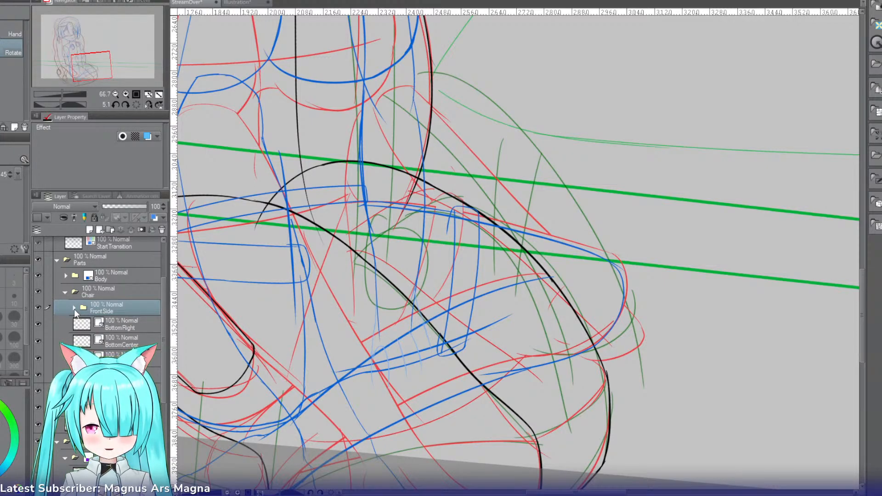
click(118, 326)
click(141, 217)
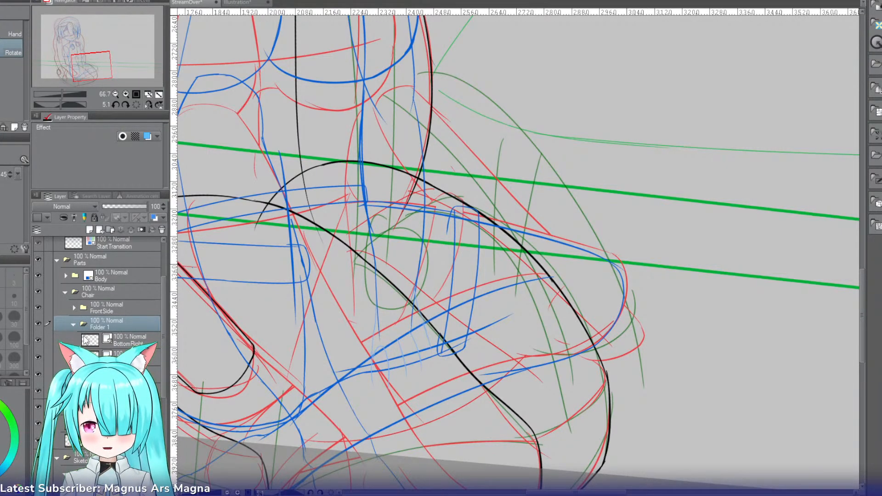
Step: Name the folder holding the chair's bottom layers Base and collapse it
text(Base)
key(Return)
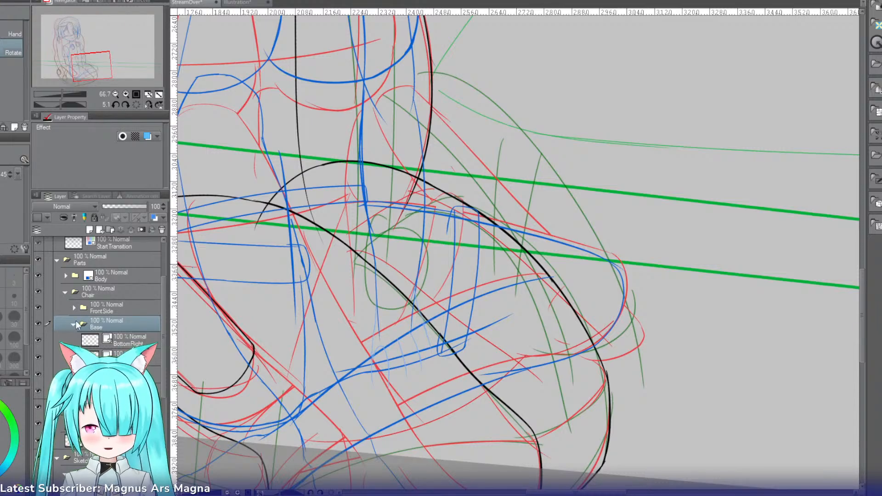
click(74, 325)
Step: Create another folder in the Chair folder, place it below Base, and name it FarSide
click(110, 228)
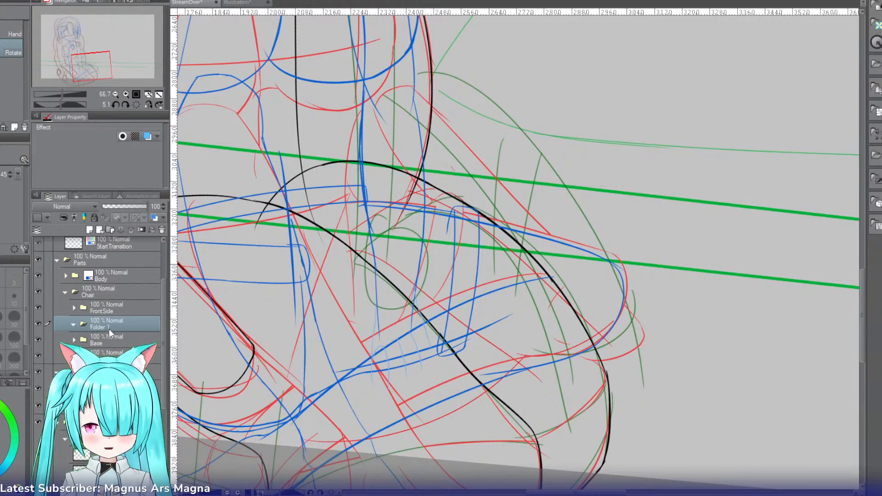
drag(109, 329, 106, 344)
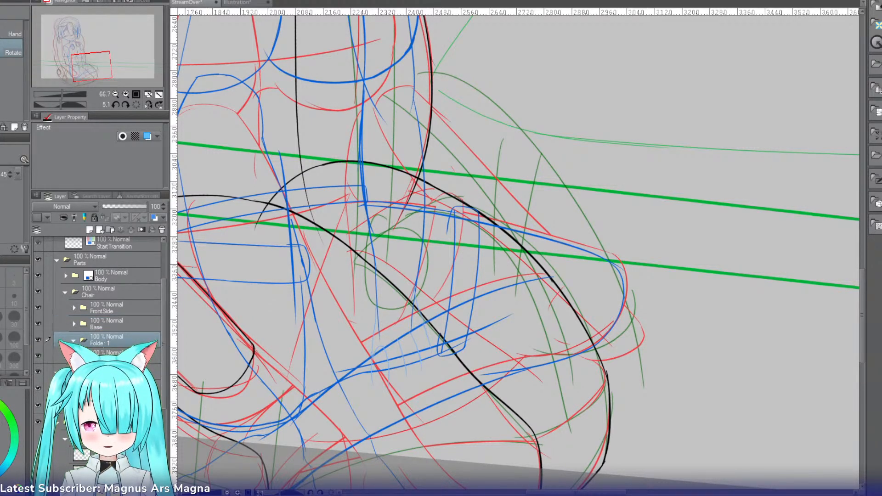
double_click(100, 344)
text(FarSide)
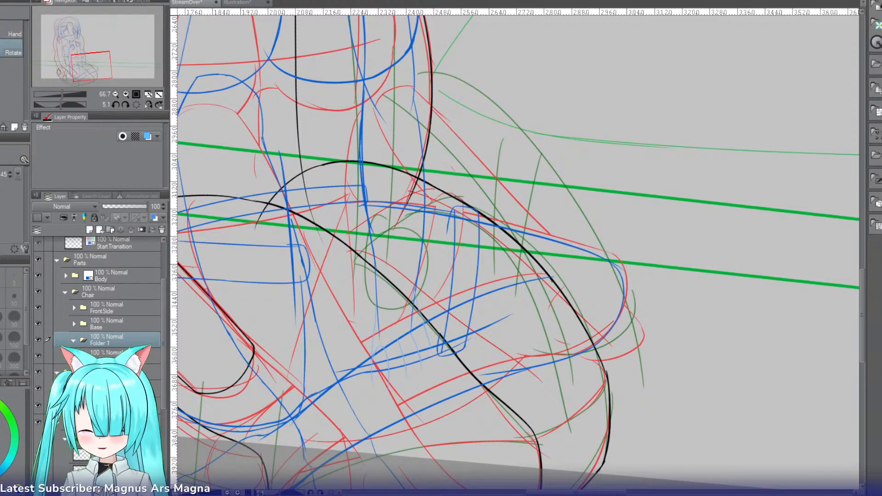
key(Return)
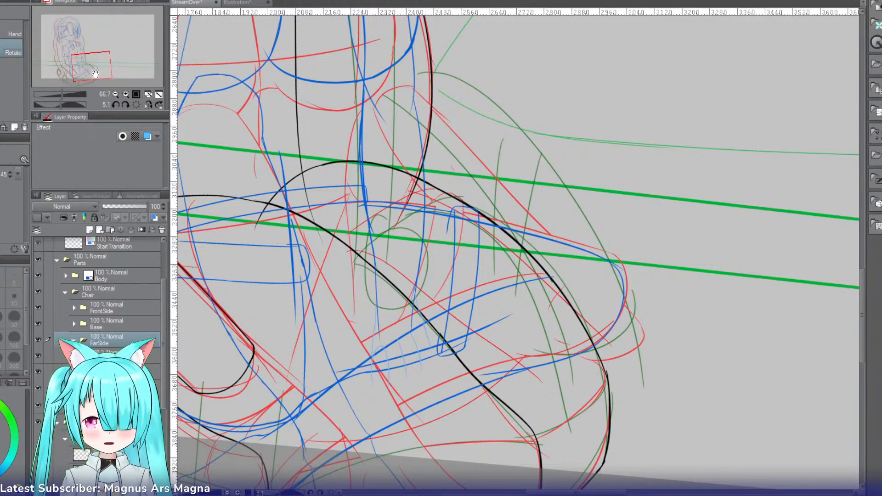
Step: On a new layer in the FarSide folder, ink a short curved support line crossing the base outline, retrying the stroke
drag(95, 72, 97, 70)
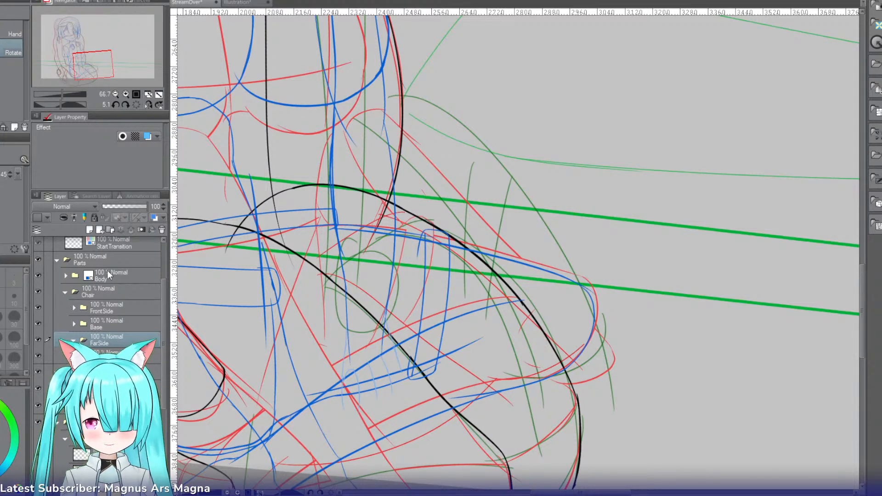
click(99, 229)
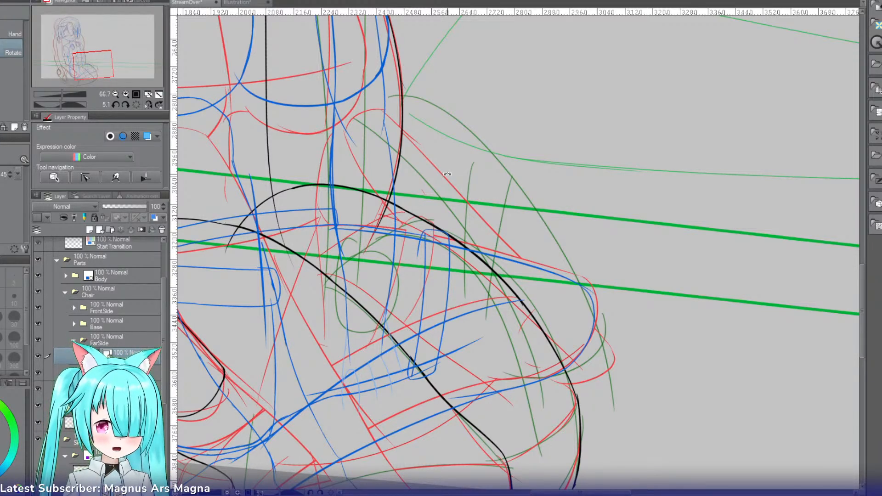
key(p)
mouse_move(459, 154)
mouse_down()
mouse_move(467, 197)
mouse_move(449, 278)
mouse_up()
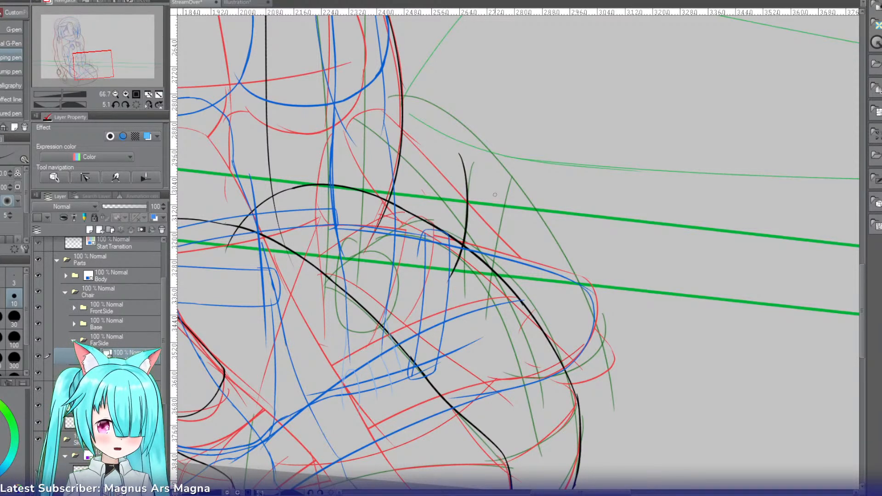
key(ctrl+z)
drag(468, 164, 444, 288)
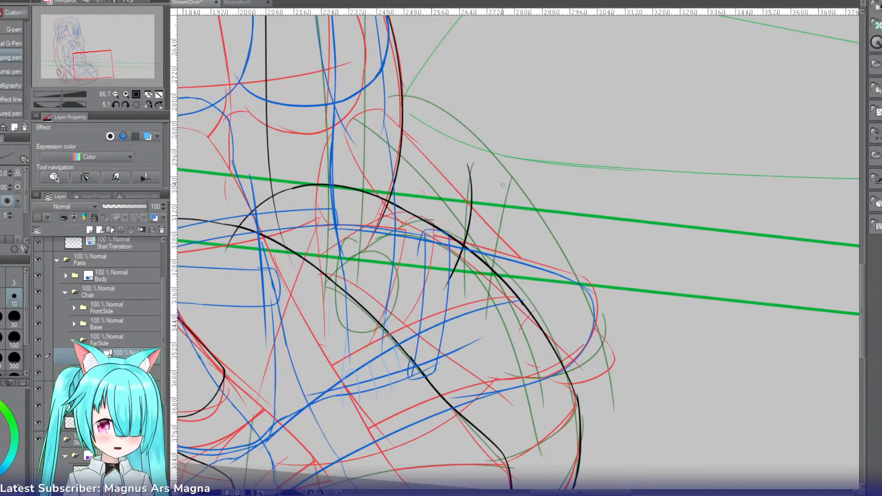
Step: Ink a second curved support line roughly parallel to the first on its outer side, retrying until it matches
mouse_move(505, 186)
mouse_down()
mouse_move(468, 320)
mouse_move(487, 291)
mouse_move(472, 306)
mouse_up()
key(ctrl+z)
key(ctrl+z)
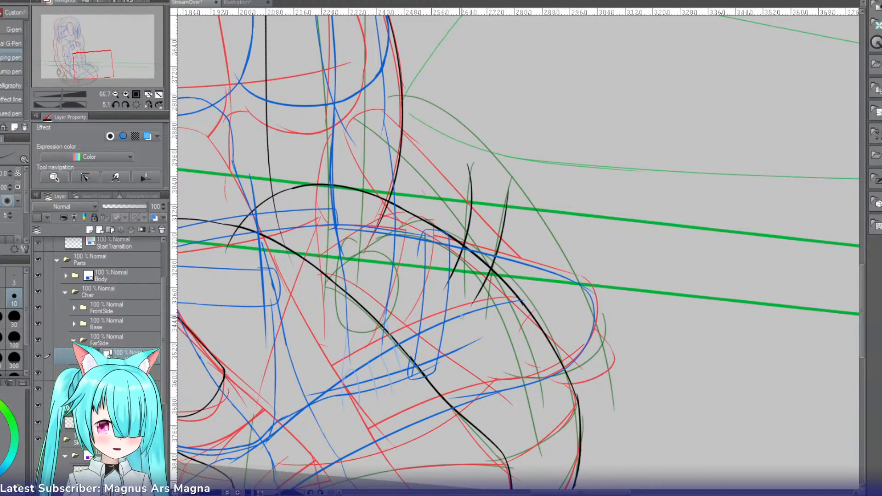
key(ctrl+z)
drag(506, 182, 476, 300)
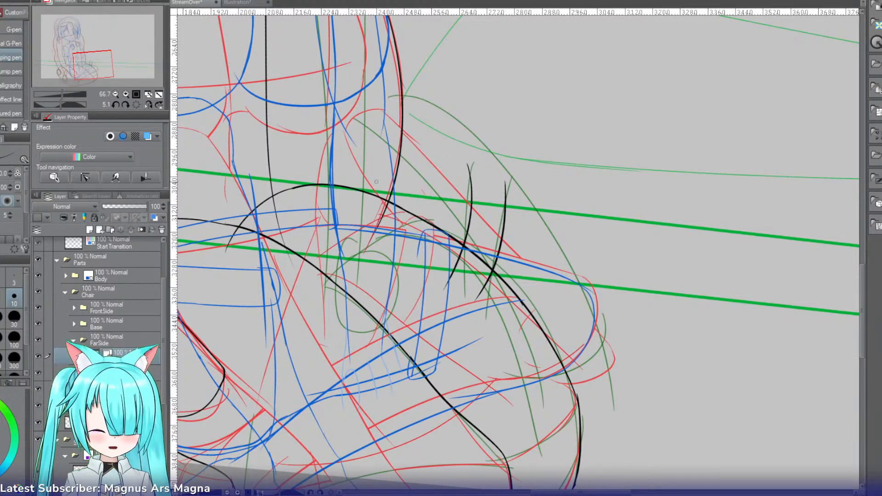
Step: Transform the two support lines to nudge them slightly left and up against the base outline
click(115, 94)
click(116, 94)
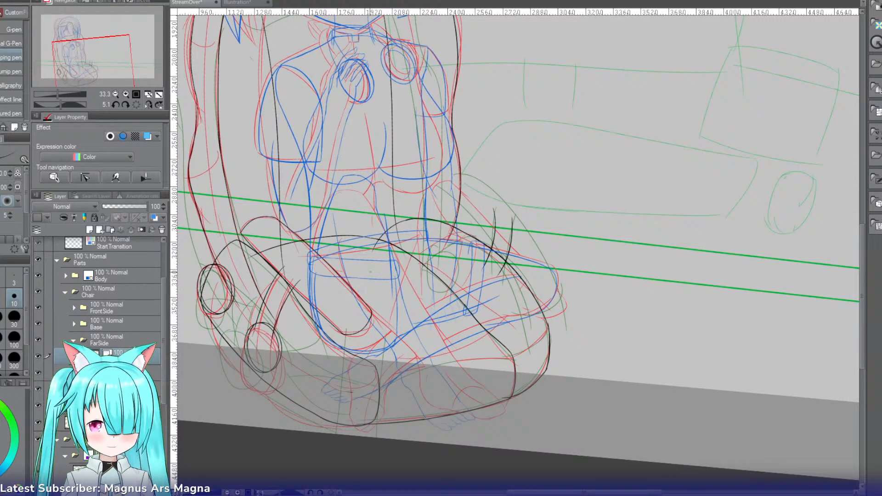
key(ctrl+t)
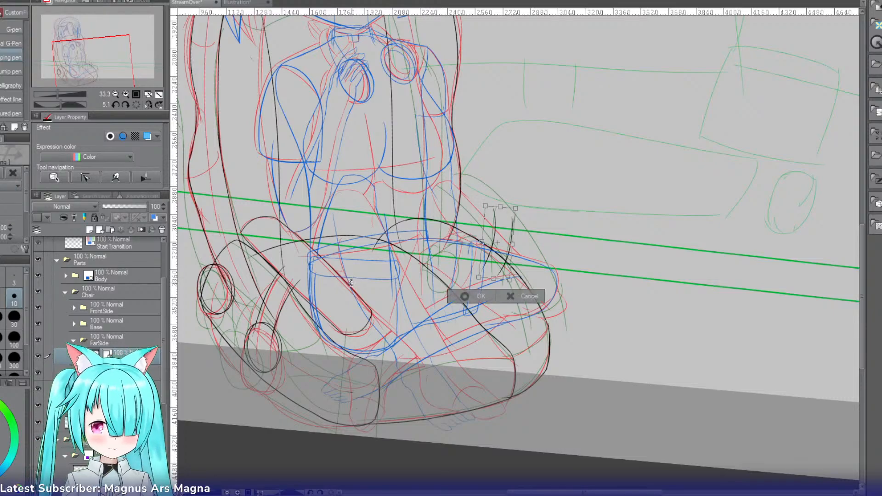
key(Left)
key(Left)
key(Up)
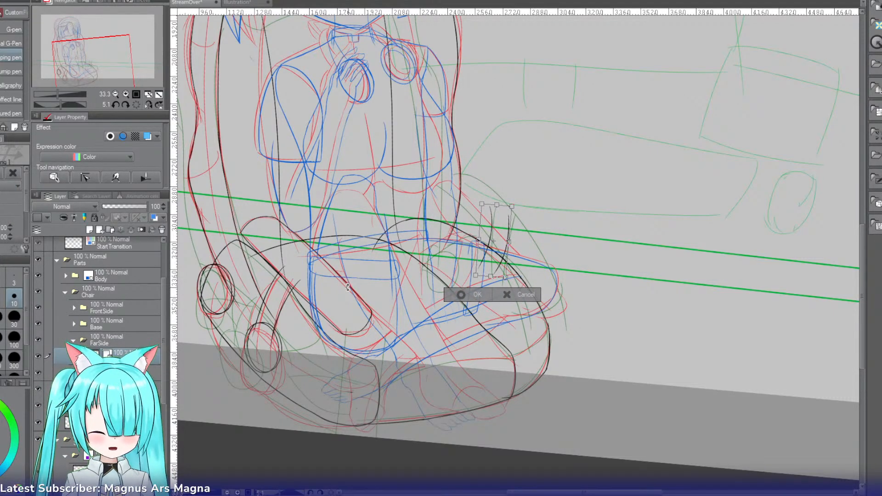
key(Return)
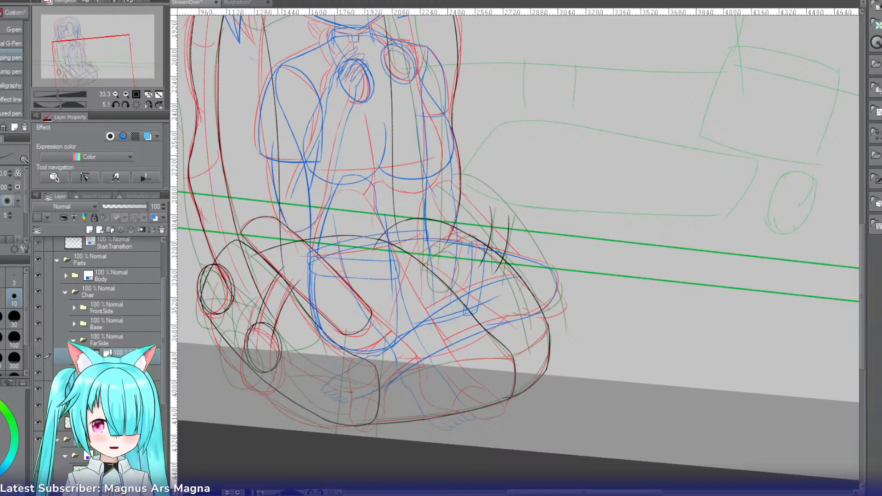
Step: On another new layer in FarSide, draw the slanted chair piece's long lower edge with the Curve tool, crossing both support lines
click(126, 94)
click(126, 93)
click(126, 94)
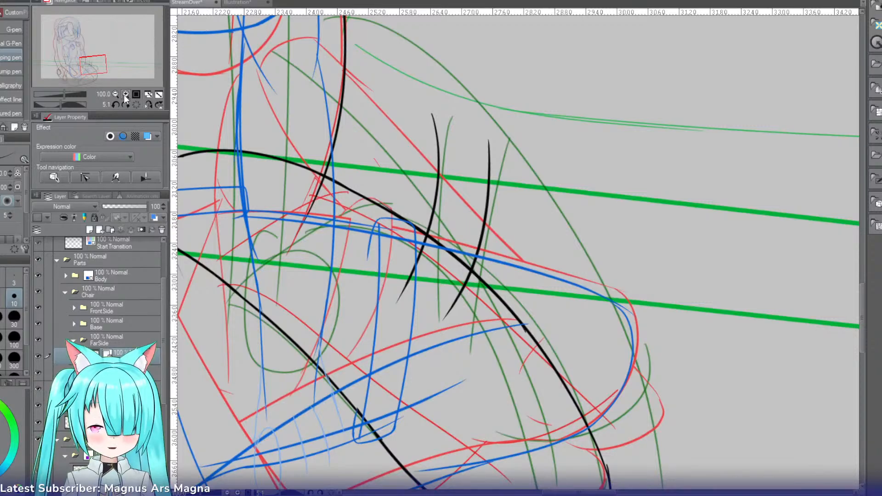
click(115, 94)
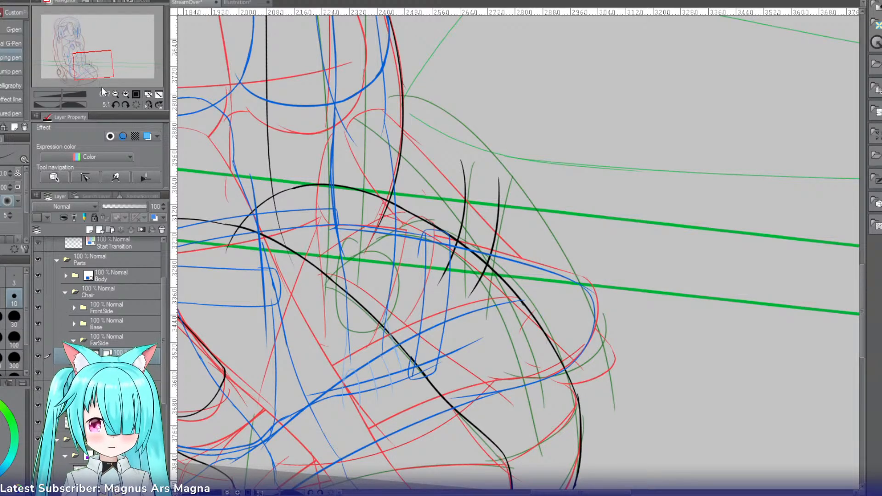
click(113, 94)
click(114, 94)
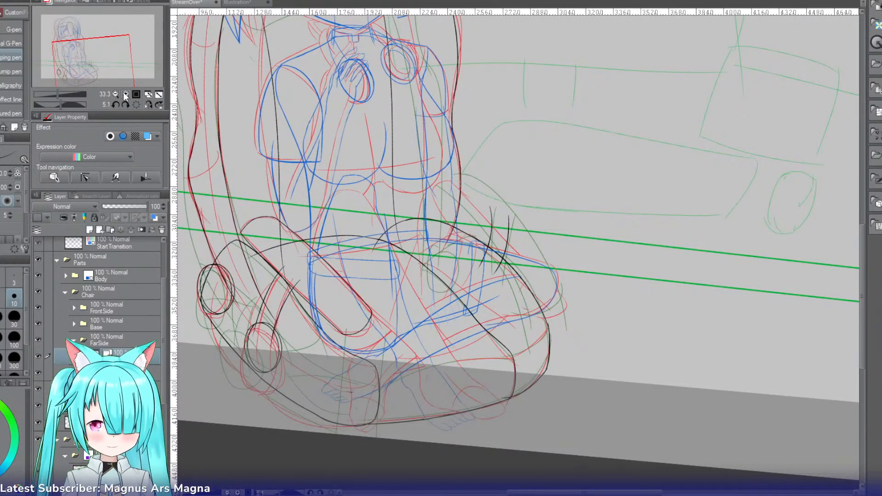
click(124, 92)
key(u)
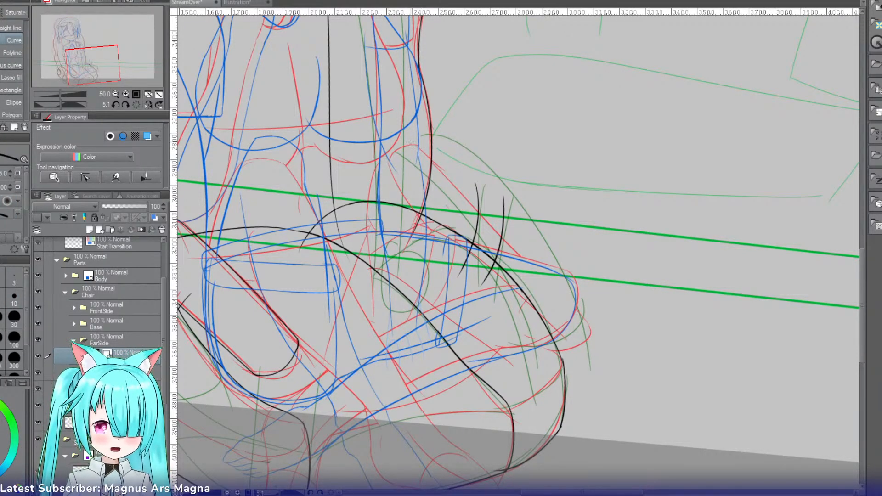
click(102, 231)
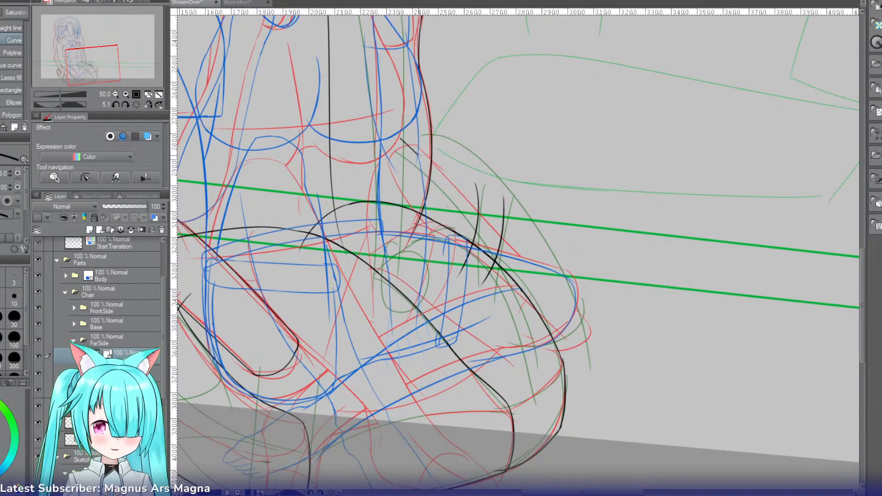
drag(418, 155, 593, 284)
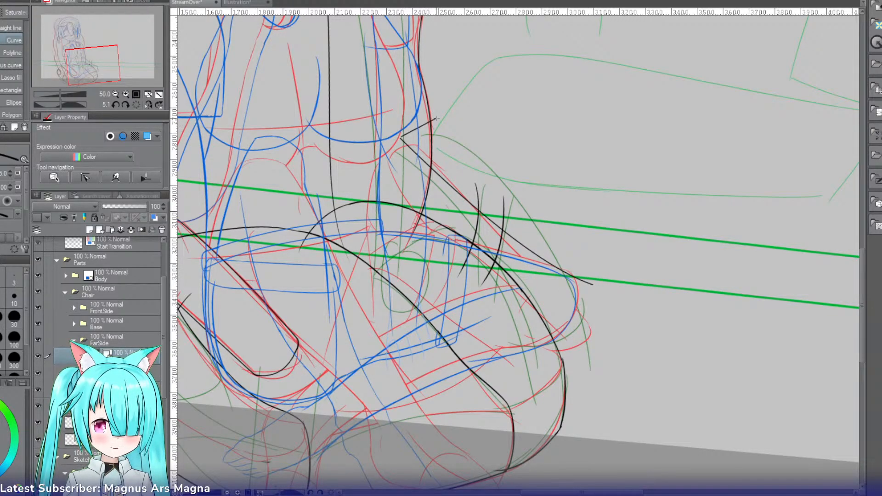
Step: Close the slanted piece's outline with curves for its short inner end, long upper edge and rounded outer end, retrying the inner end
drag(436, 118, 439, 120)
key(ctrl+z)
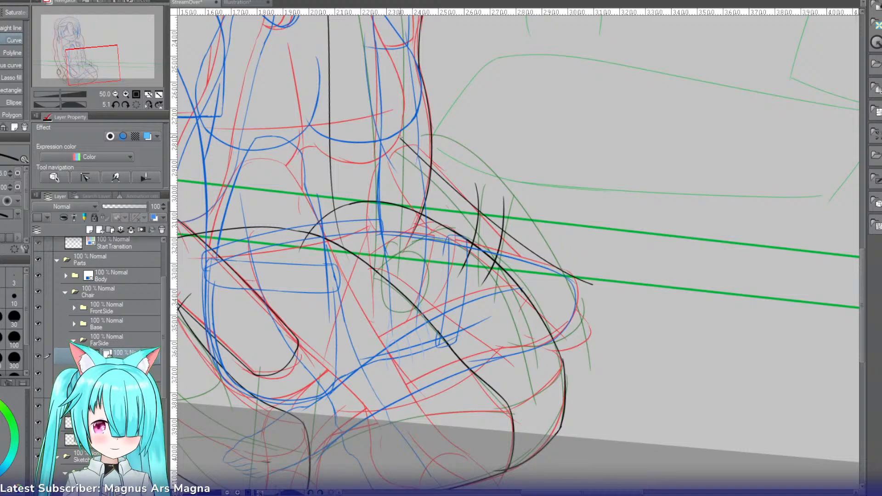
drag(442, 123, 441, 122)
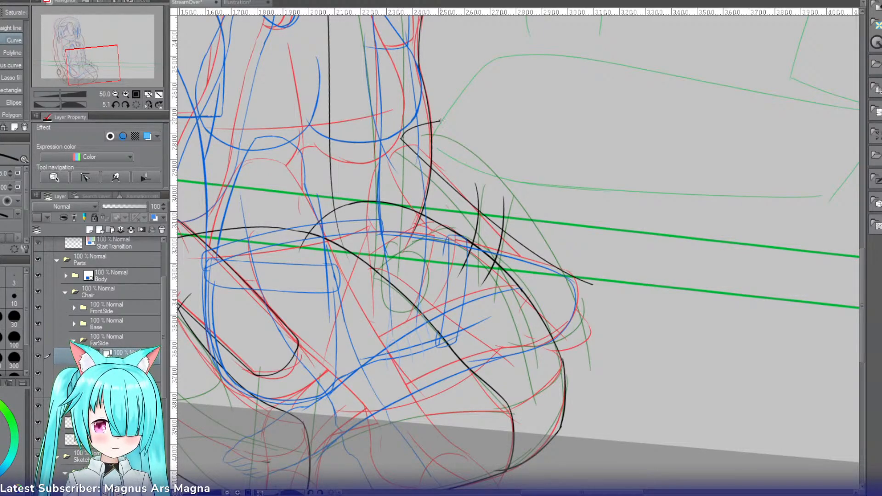
click(619, 261)
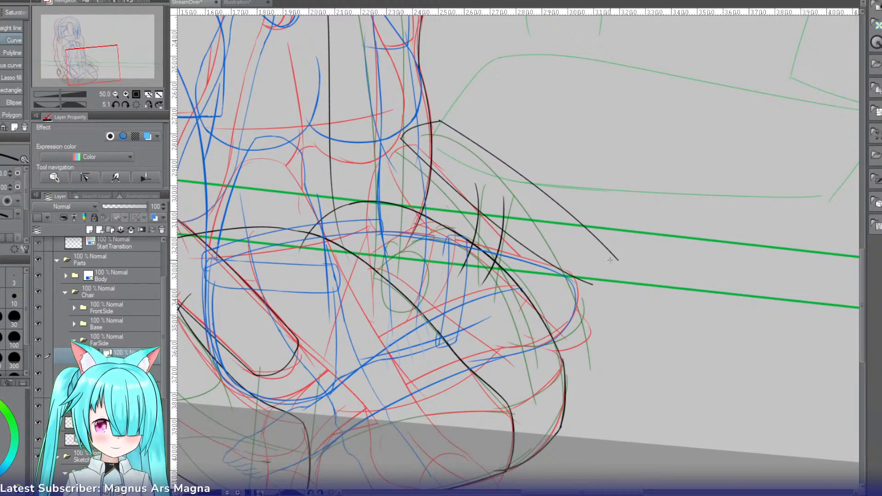
click(591, 286)
Step: Clean up the corners at the slanted piece's outer end by erasing line overshoots and touching up the joins with the pen
key(e)
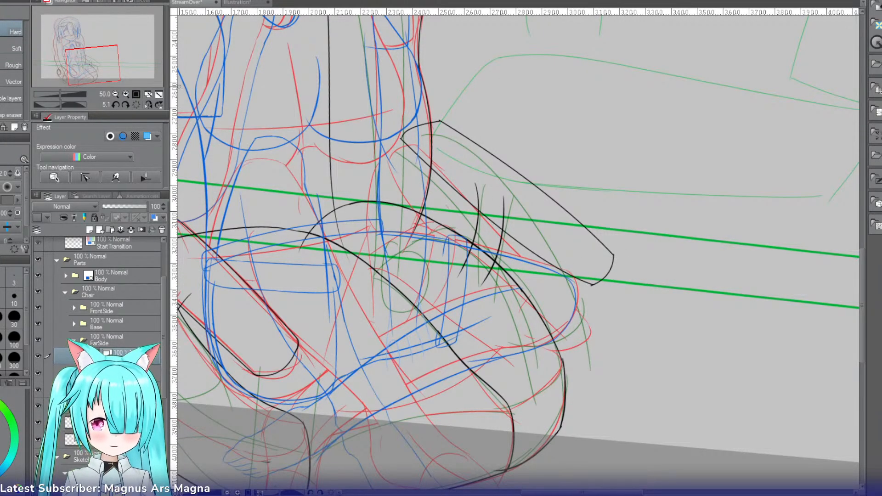
click(126, 94)
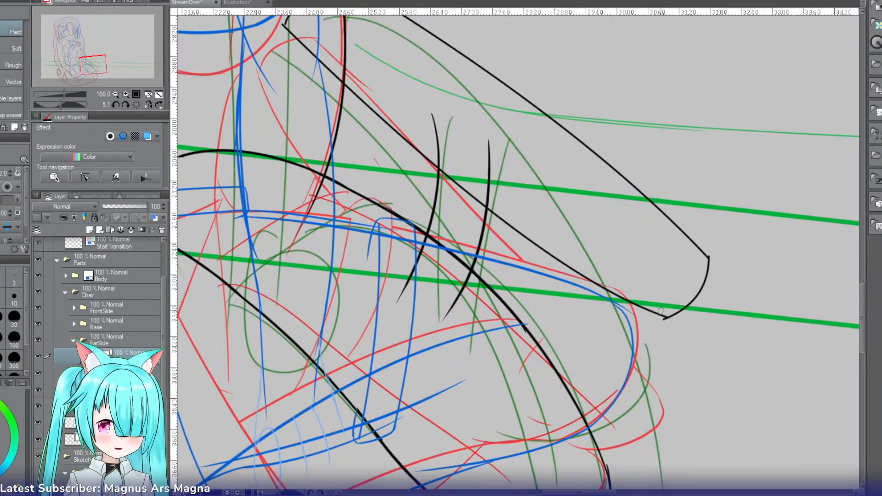
key(p)
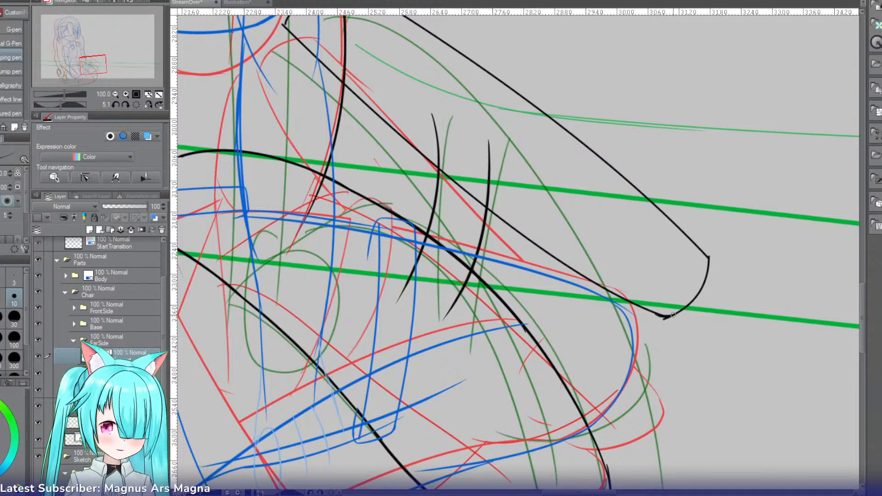
key(e)
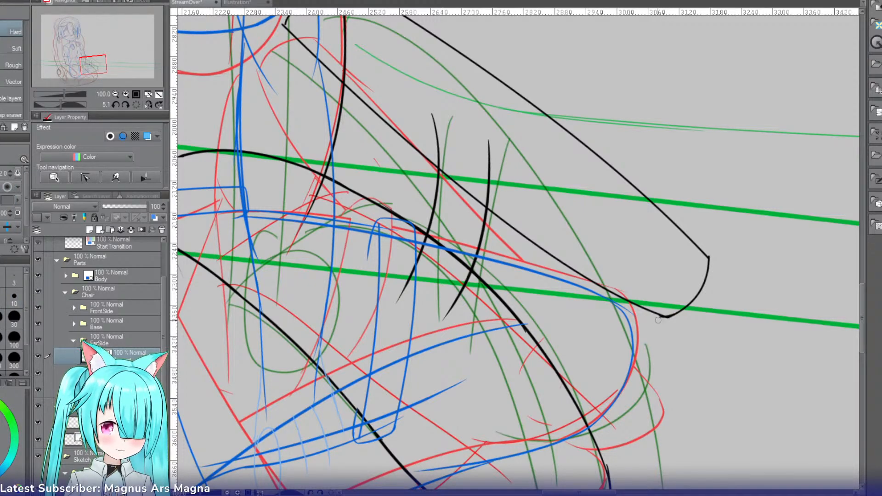
key(p)
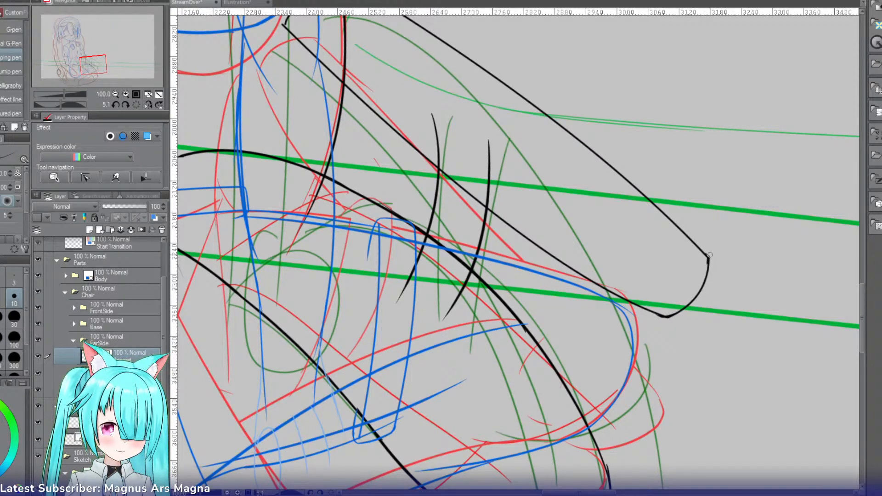
key(e)
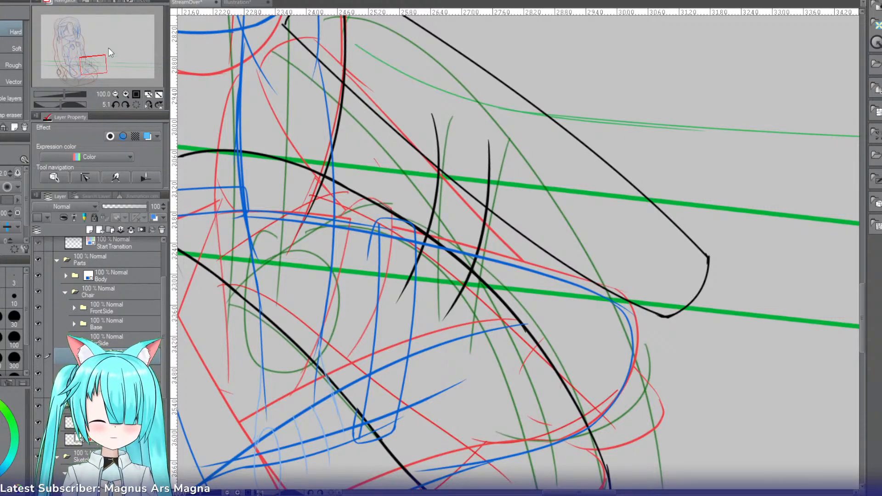
Step: Touch up the upper corner at the slanted piece's inner end with the pen and erase the overshooting line tip
click(87, 57)
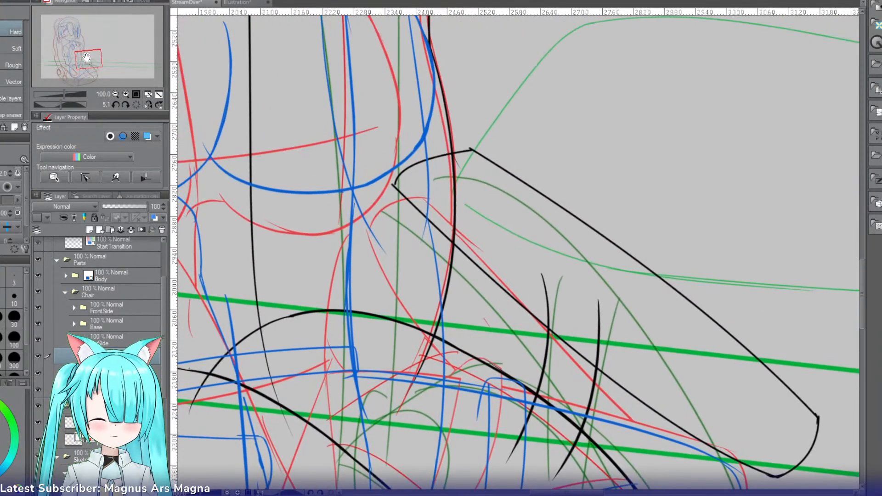
click(126, 95)
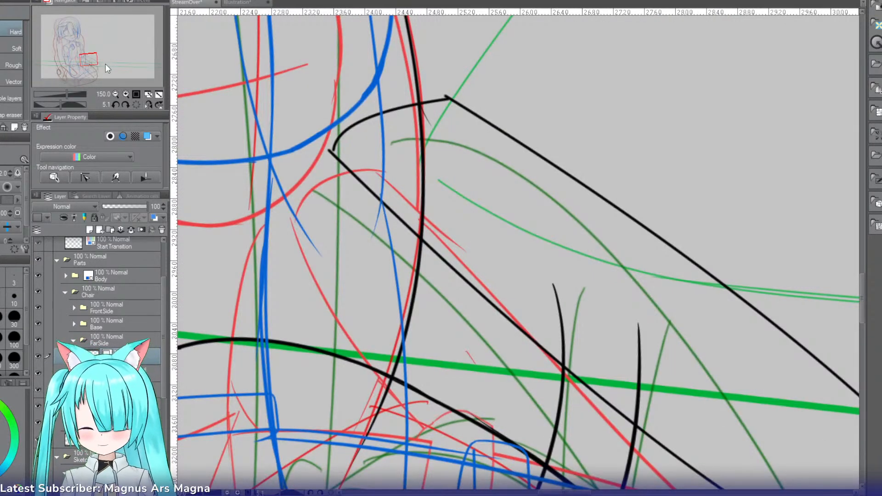
key(p)
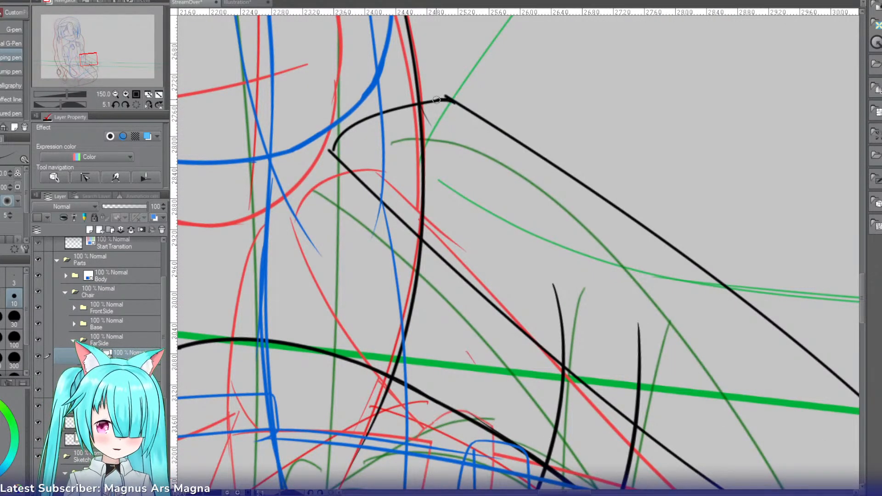
key(e)
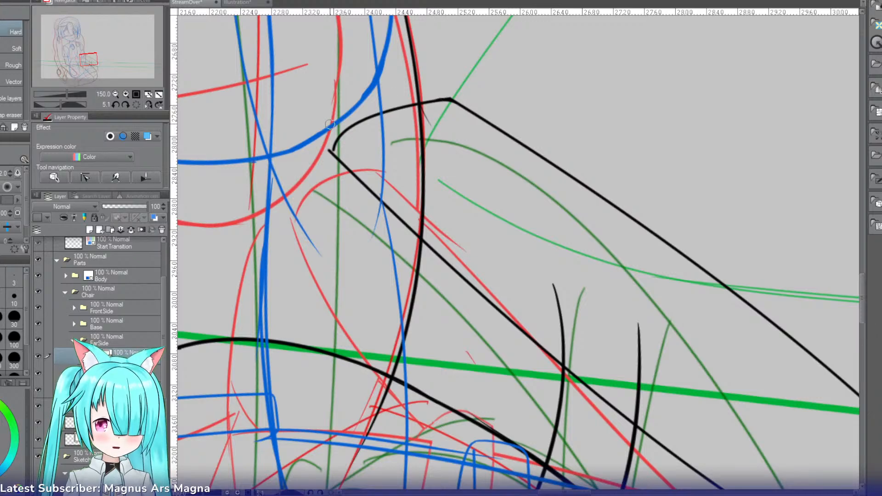
Step: Round the lower corner of the slanted piece's inner end with the pen, rotating the canvas and retrying the strokes
key(p)
mouse_move(339, 138)
mouse_down()
mouse_move(350, 163)
mouse_move(332, 146)
mouse_move(330, 158)
mouse_move(332, 146)
mouse_move(339, 159)
mouse_move(319, 123)
mouse_move(409, 69)
mouse_move(400, 81)
mouse_move(426, 110)
mouse_up()
key(ctrl+z)
key(e)
key(r)
key(p)
key(ctrl+z)
drag(420, 74, 425, 109)
key(ctrl+z)
drag(420, 76, 427, 105)
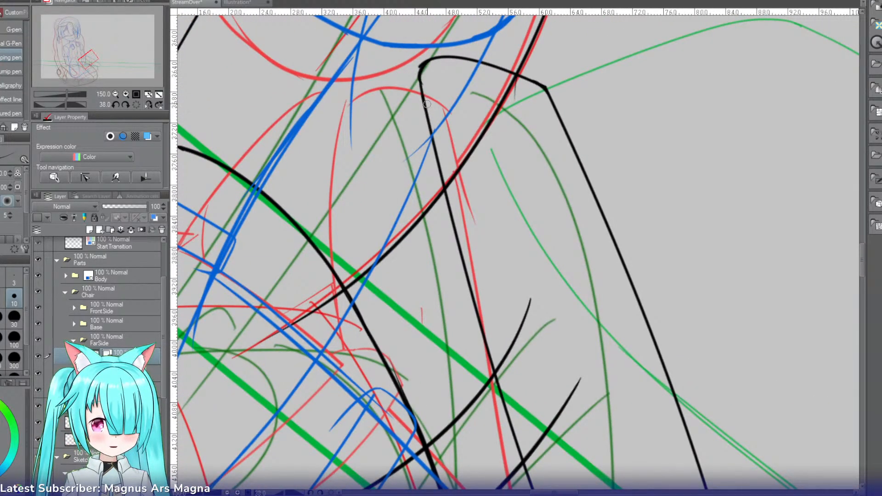
Step: Redraw the short line at the slanted piece's rounded inner corner and erase the overshooting tip, retrying the correction
key(e)
mouse_move(479, 62)
mouse_down()
mouse_move(422, 60)
mouse_move(414, 84)
mouse_move(427, 108)
mouse_up()
key(ctrl+z)
key(p)
key(ctrl+z)
drag(422, 61, 430, 106)
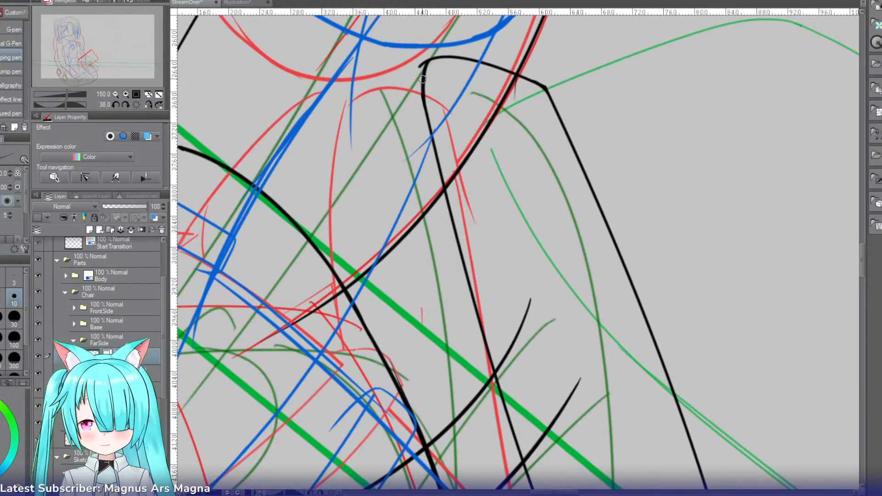
key(e)
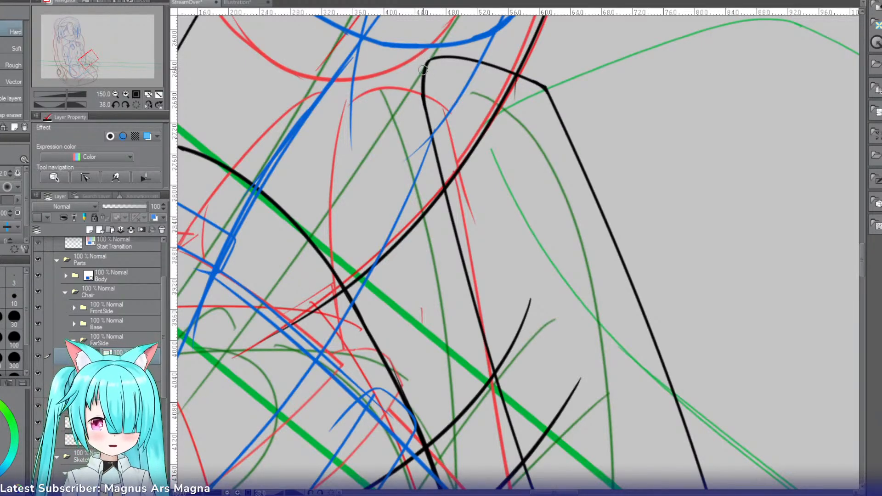
Step: Rotate the slanted chair piece slightly counterclockwise with a transform and shift it into place beside the chair
key(r)
drag(423, 70, 410, 142)
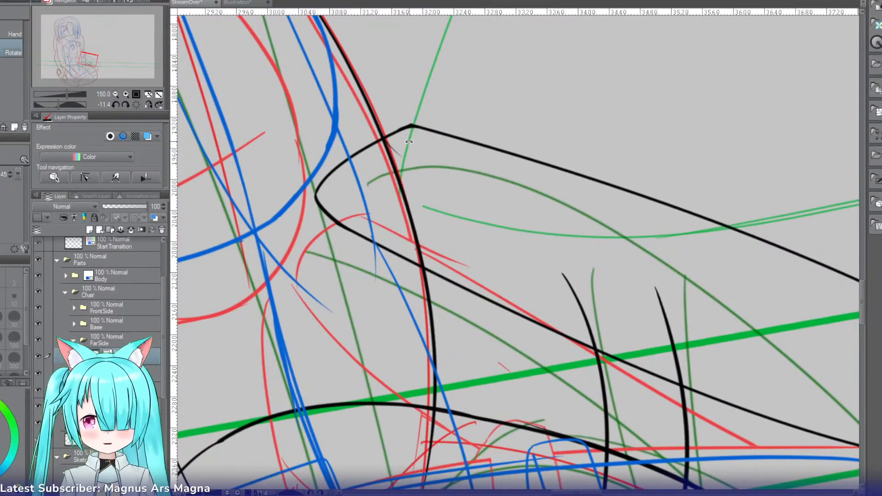
click(114, 93)
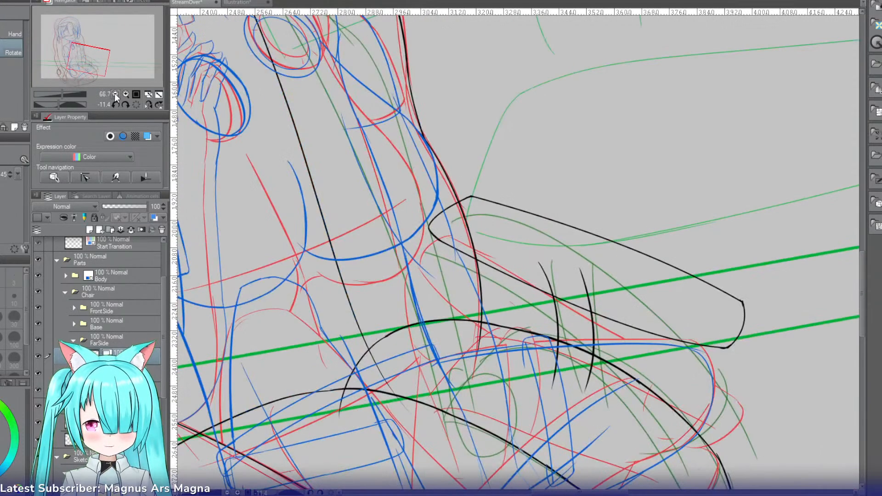
click(137, 104)
drag(103, 63, 106, 72)
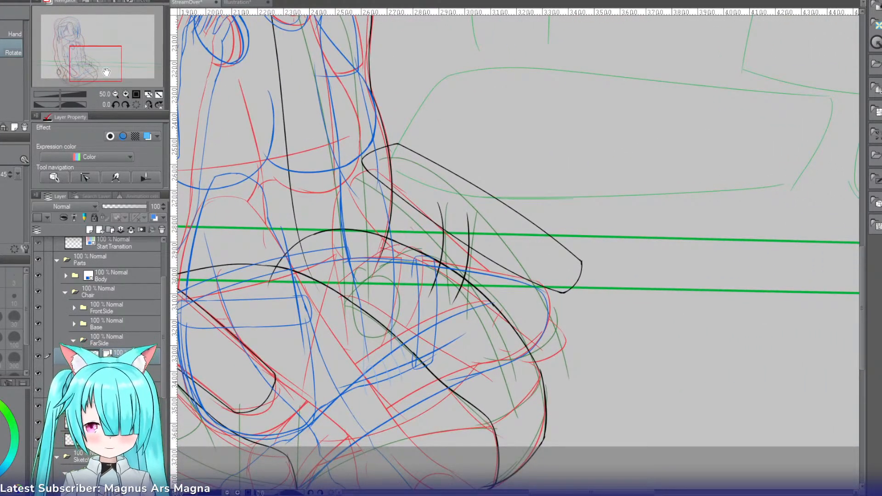
drag(108, 64, 98, 64)
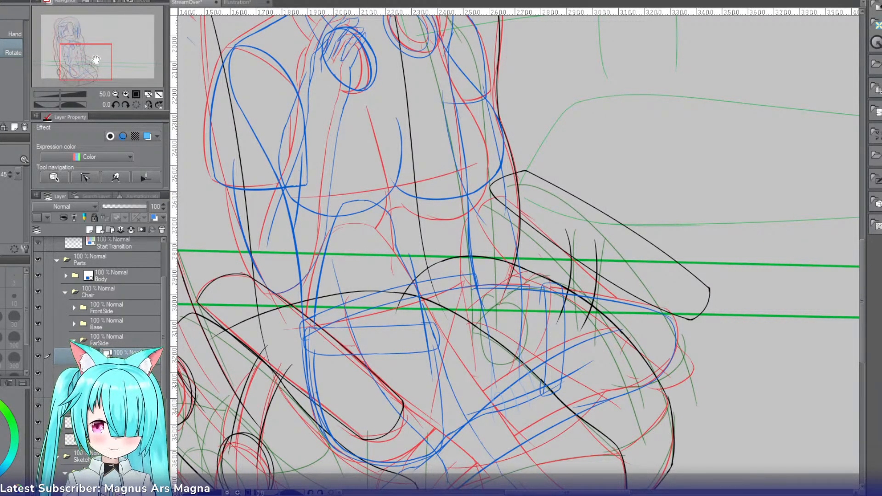
mouse_move(96, 60)
mouse_down()
mouse_move(96, 50)
mouse_move(99, 67)
mouse_up()
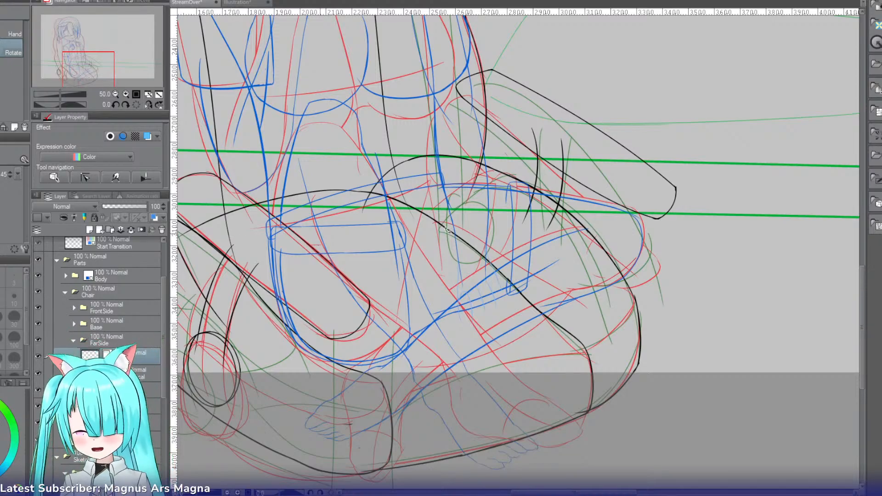
key(ctrl+t)
drag(709, 69, 693, 44)
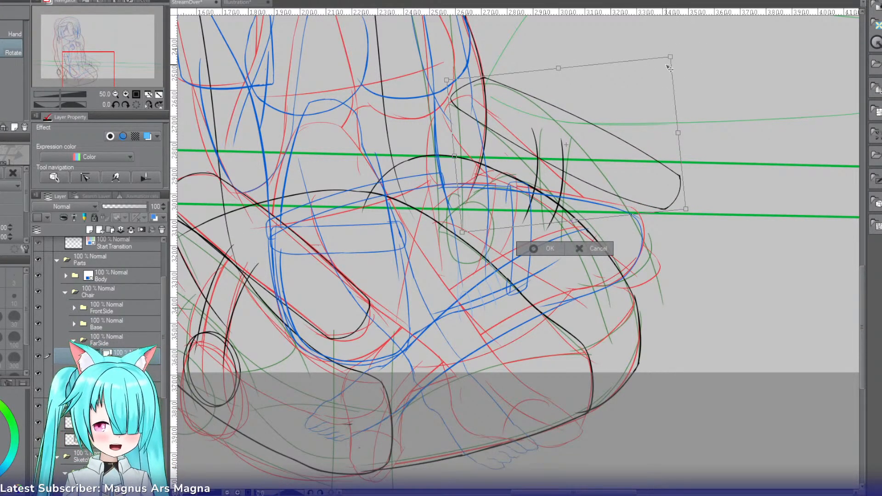
drag(672, 94, 670, 90)
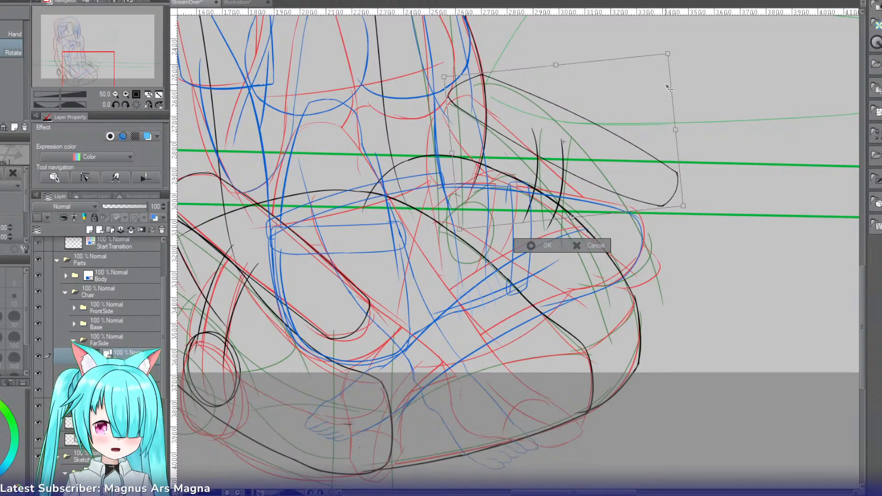
key(Return)
Step: Scale the slanted piece down slightly and adjust its placement next to the character
key(ctrl+t)
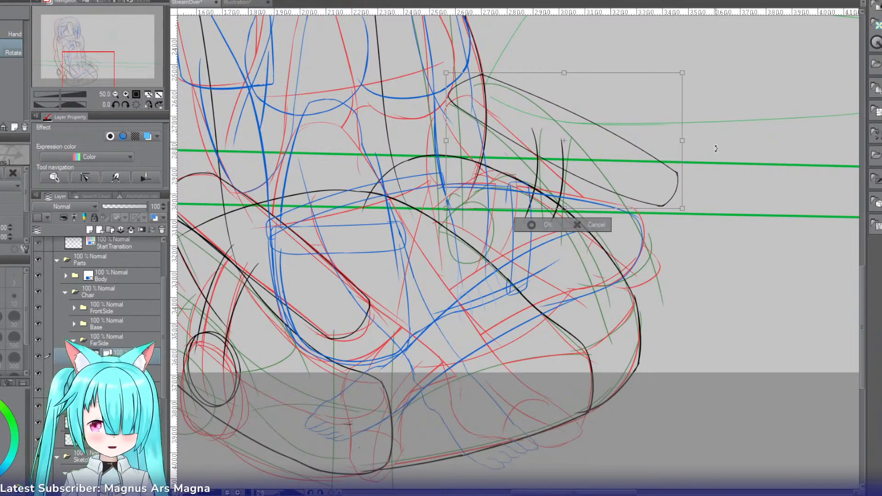
drag(679, 185, 653, 184)
drag(434, 72, 450, 80)
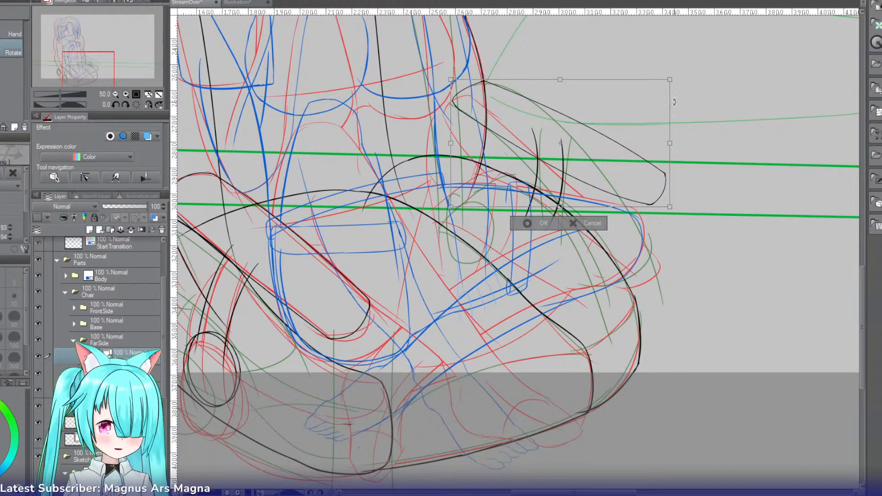
key(Return)
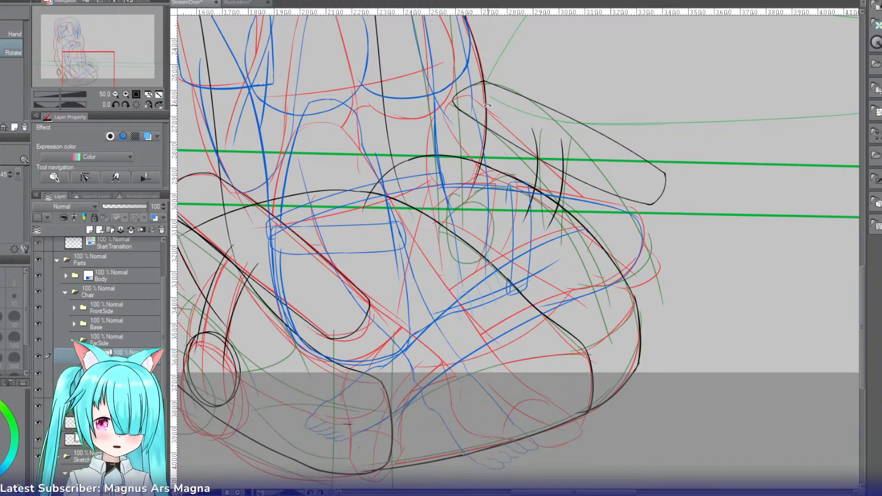
Step: Hide the Sketch and Rough folders and turn off the Body folder's layer color so only the black part outlines show
click(115, 93)
drag(107, 61, 91, 44)
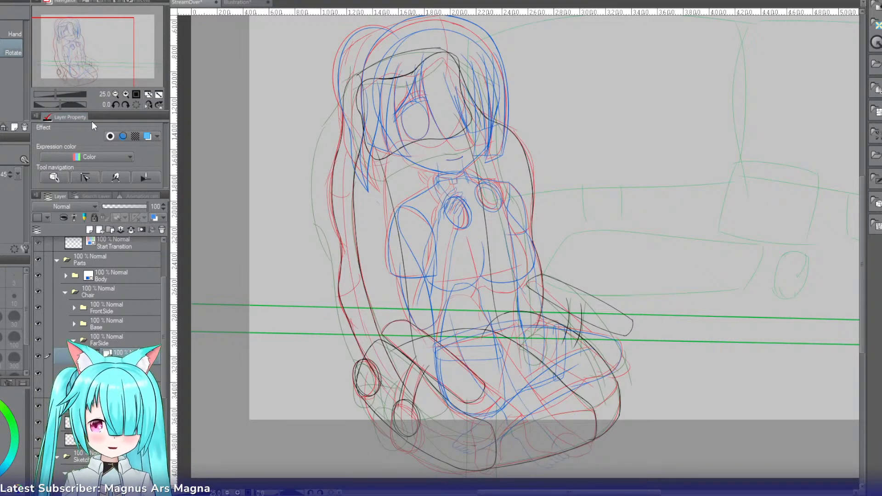
scroll(156, 340, down, 5)
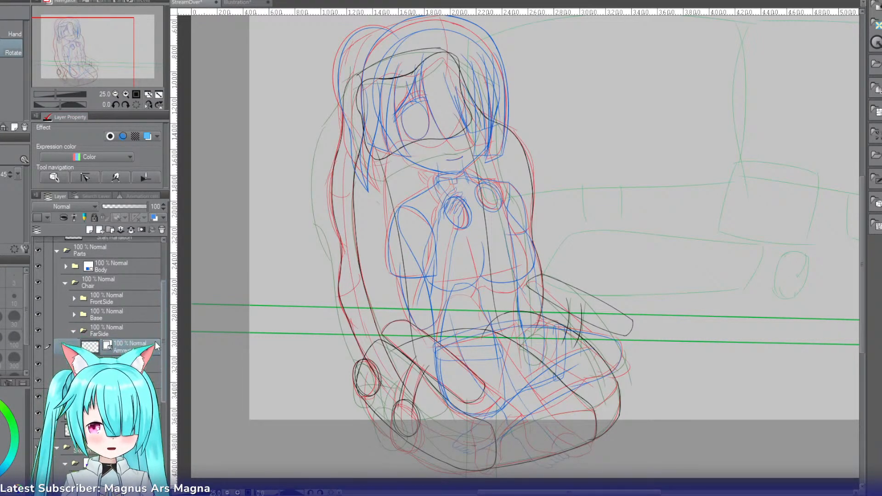
click(38, 276)
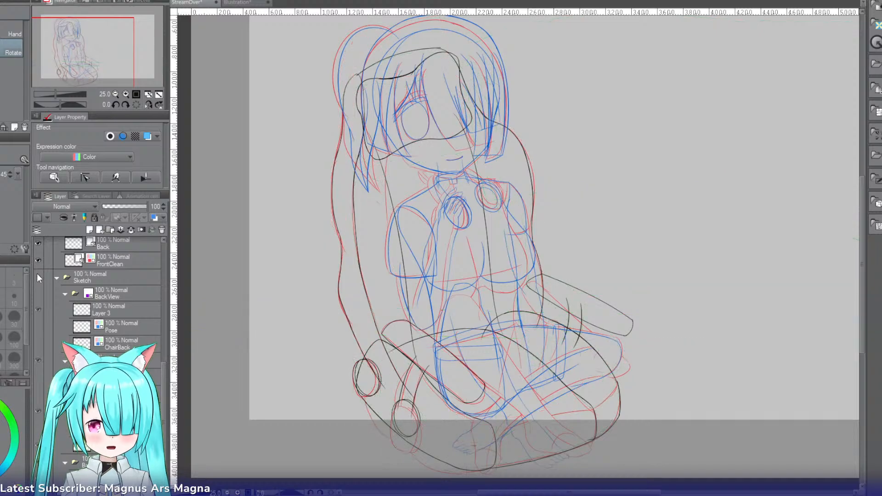
drag(164, 369, 172, 277)
click(120, 286)
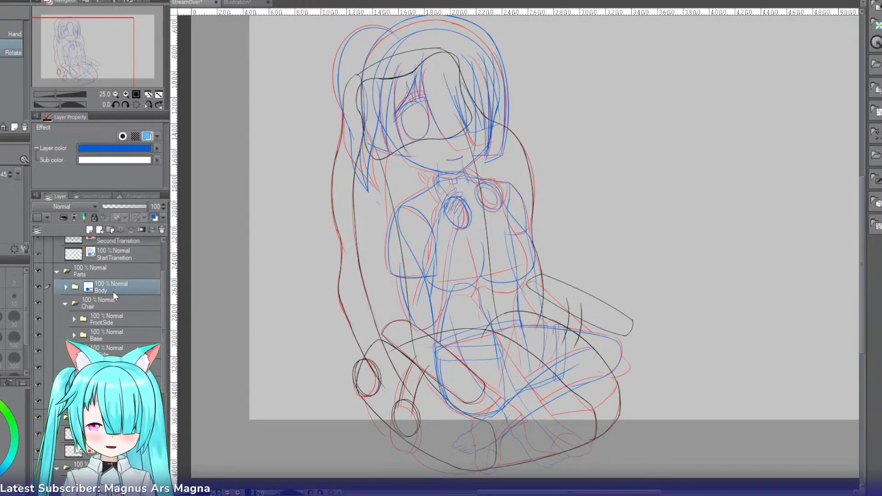
click(40, 416)
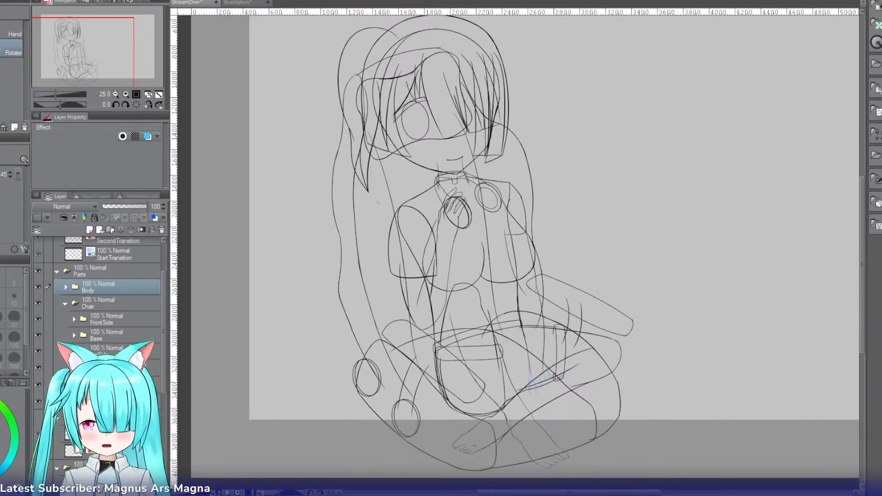
Step: Collapse the Chair folder, expand Body and LowerBody, and add a new vector layer above the RightLeg folder
click(65, 305)
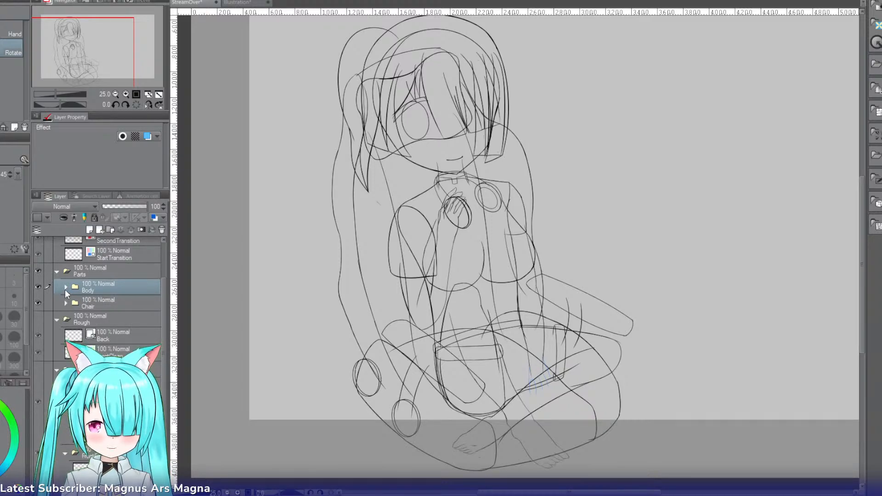
click(64, 289)
drag(166, 303, 161, 324)
scroll(161, 324, down, 1)
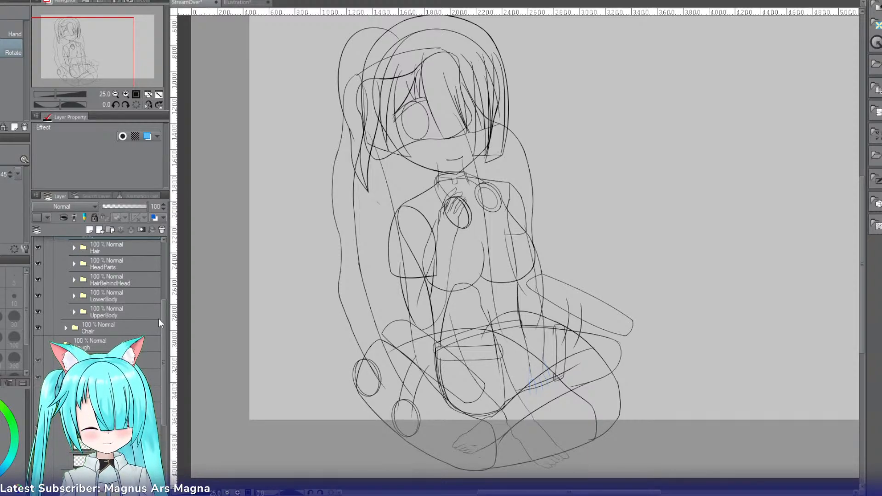
click(125, 95)
click(125, 95)
click(125, 94)
drag(87, 52, 81, 68)
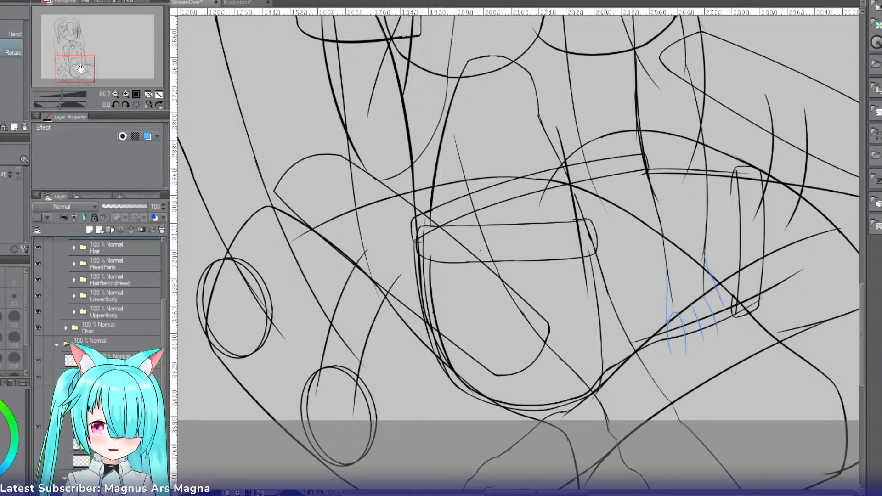
click(74, 296)
click(123, 316)
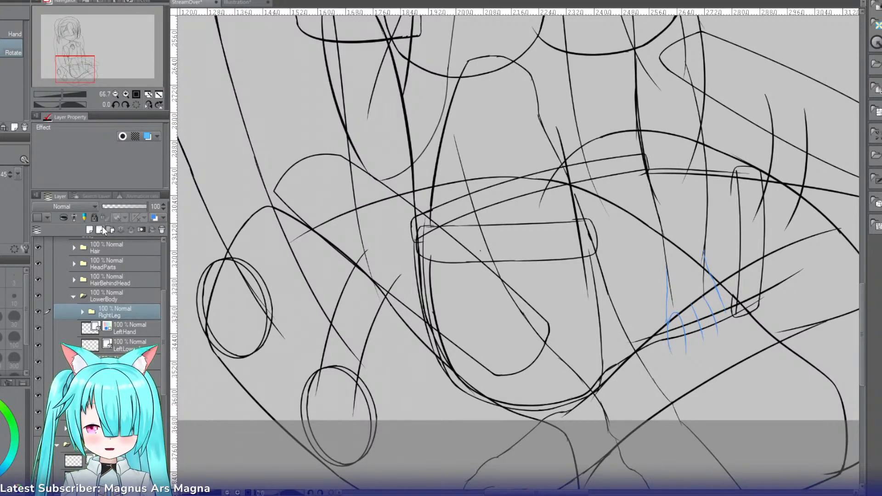
click(102, 229)
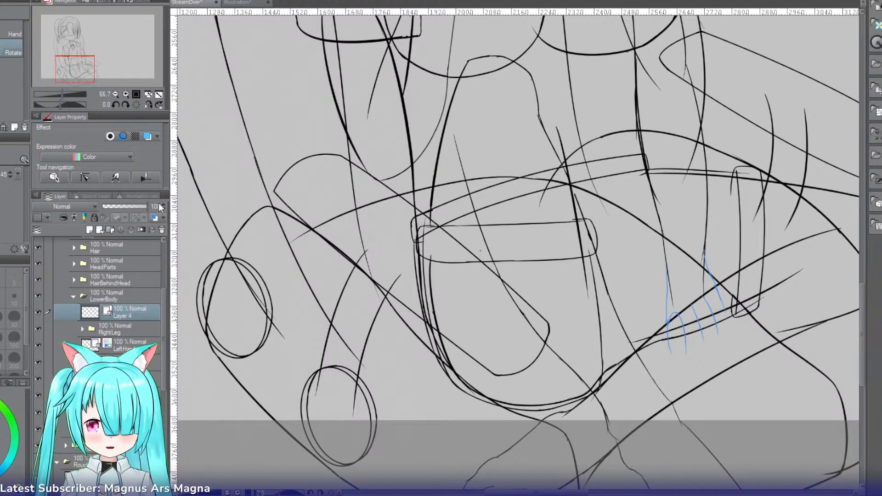
Step: Group the new layer in a folder named ShirtBase and rename the layer ShirtBaseRightBack
key(ctrl+g)
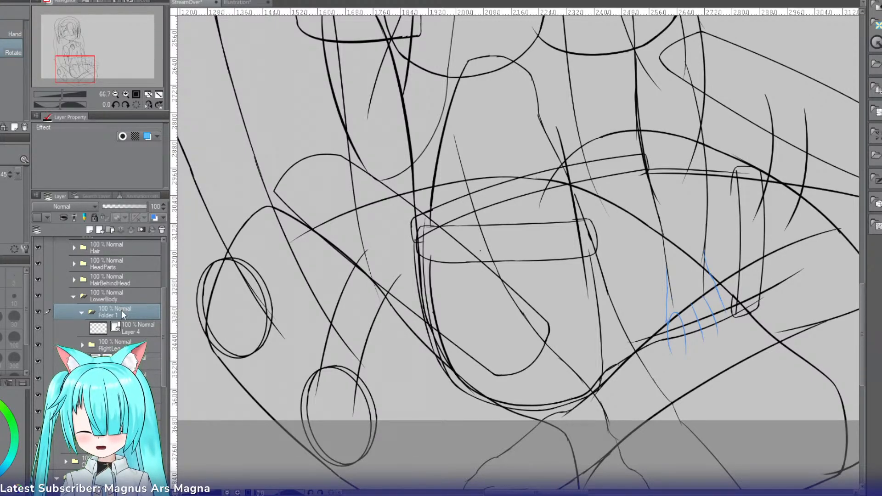
text(ShirtBaseRightBack)
key(Return)
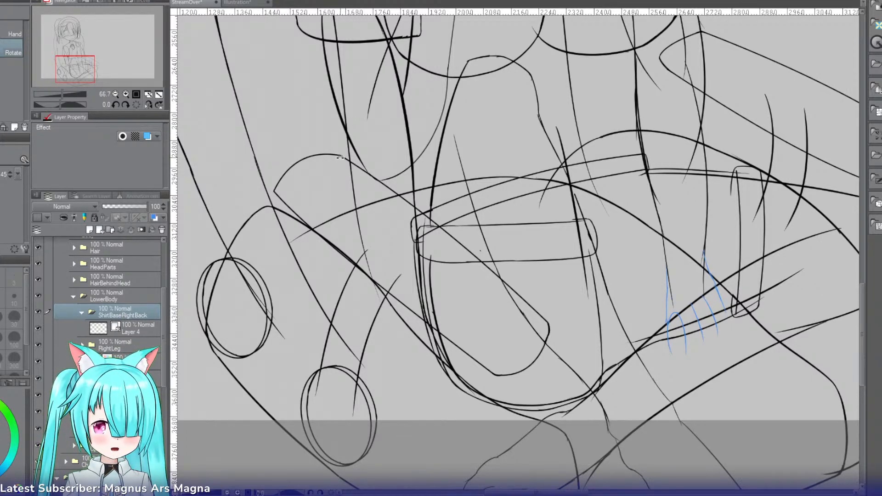
key(p)
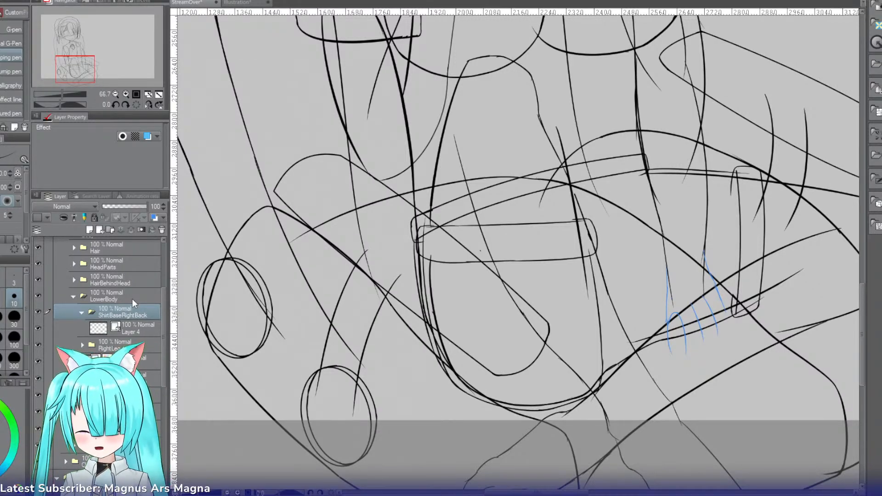
click(134, 327)
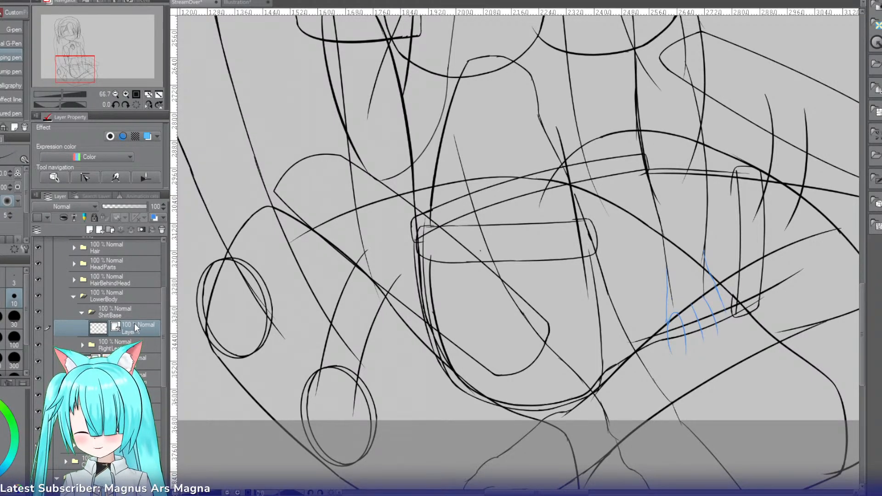
text(ShirtBaseRightBack)
key(Return)
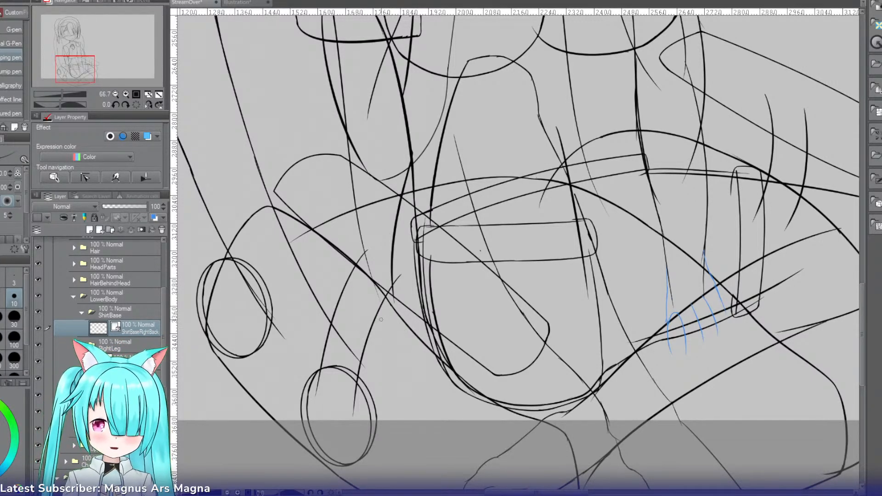
Step: Create a new folder near the end of the LowerBody contents and add a new vector layer inside it
scroll(162, 367, down, 3)
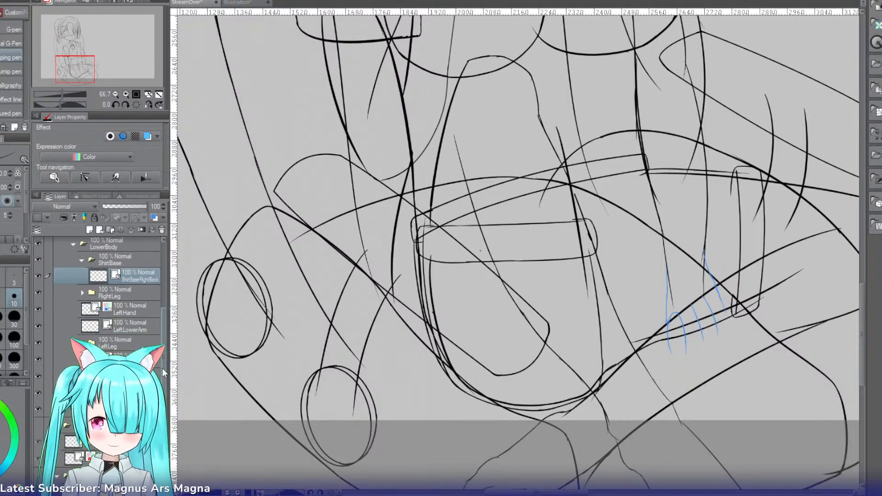
scroll(161, 364, up, 2)
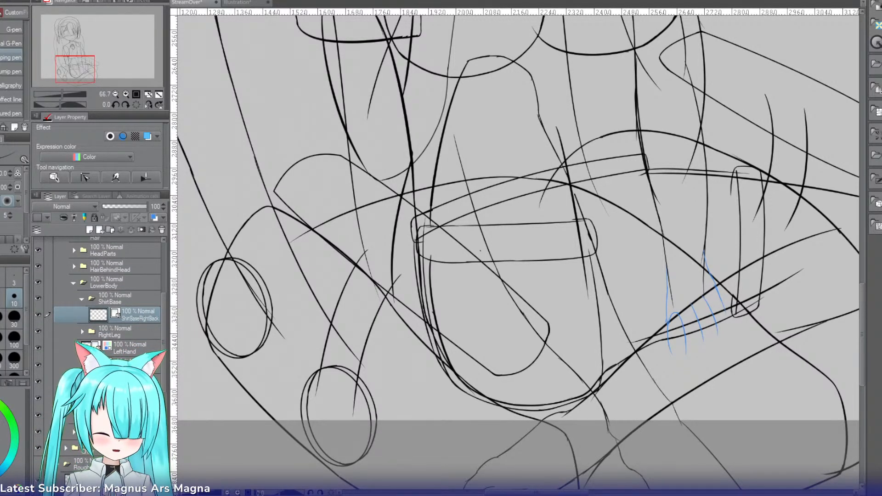
click(123, 350)
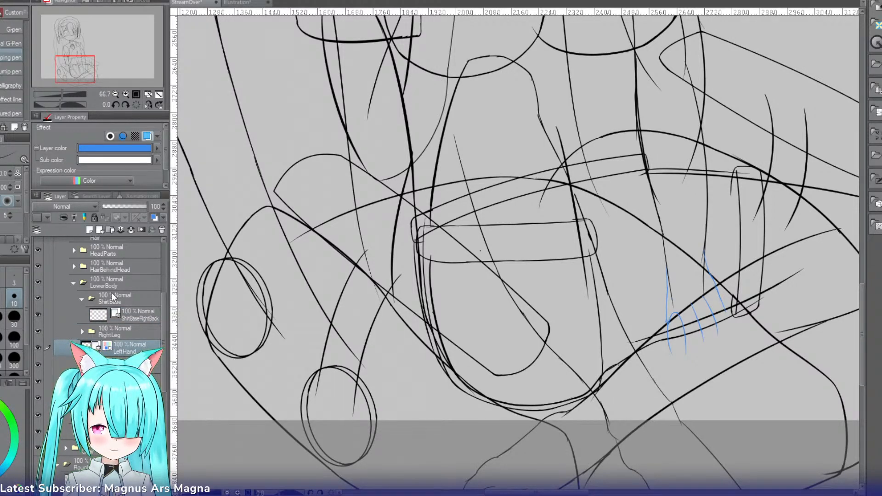
click(110, 333)
click(116, 353)
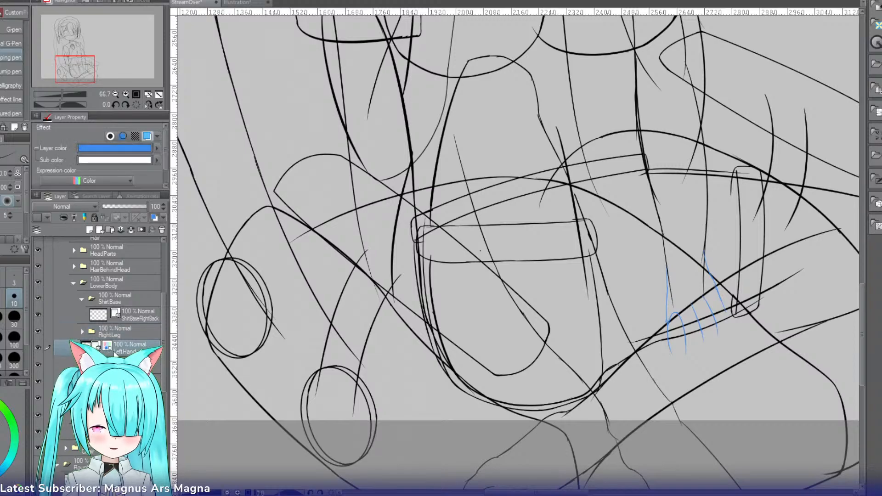
click(118, 415)
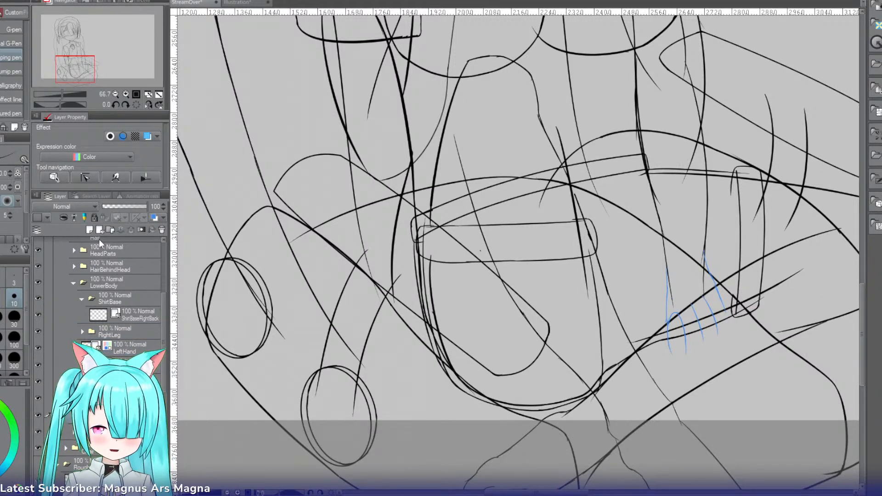
click(109, 232)
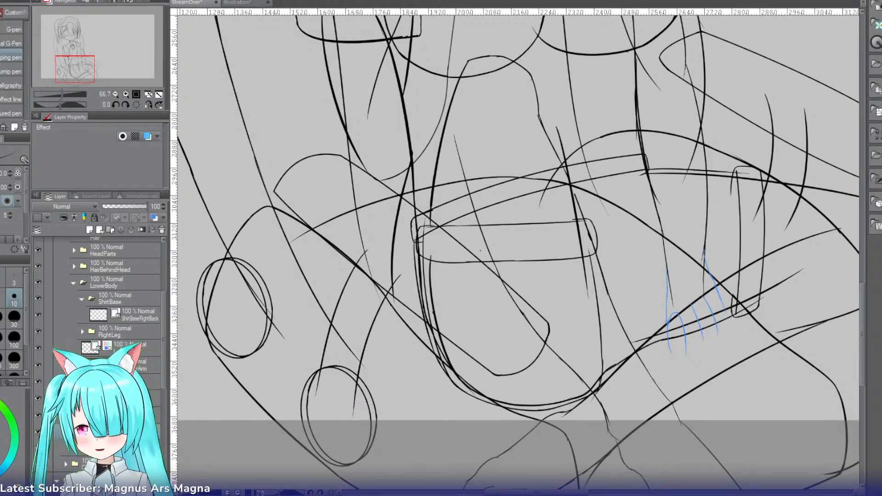
key(r)
drag(268, 237, 292, 278)
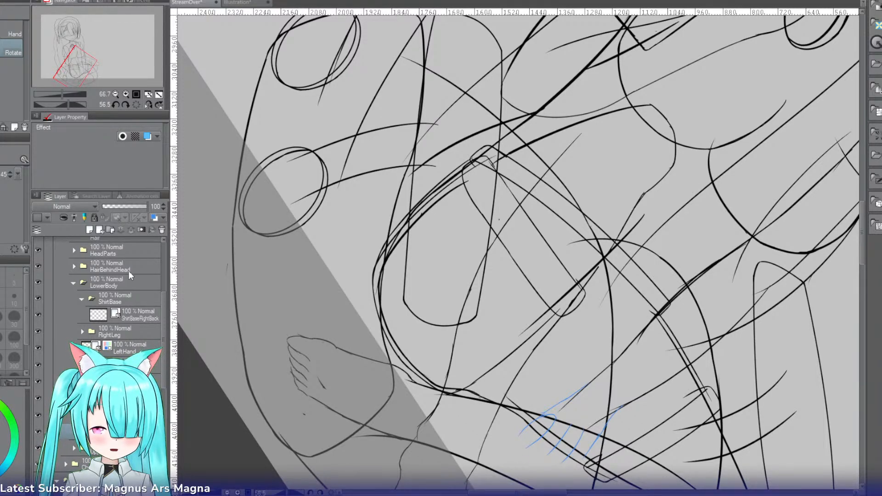
click(100, 230)
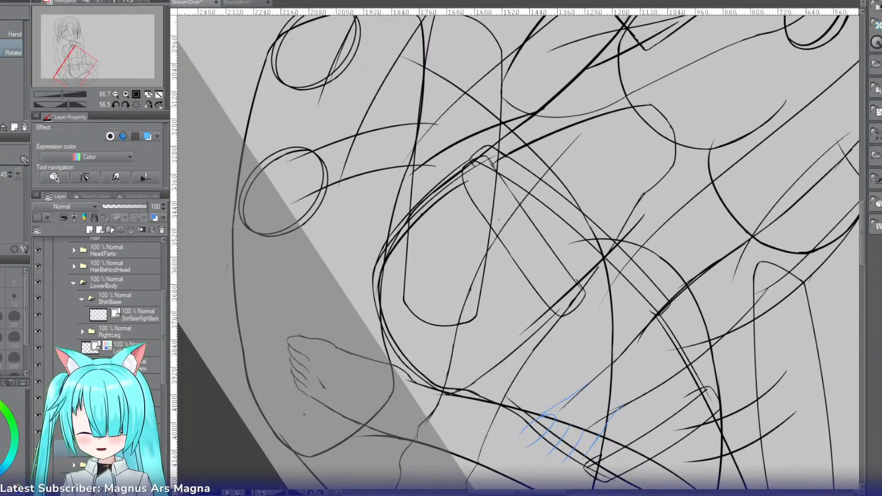
Step: Ink a curved line beside the kneeling character's hip, down along the rounded thigh outline, redoing the first stroke
key(p)
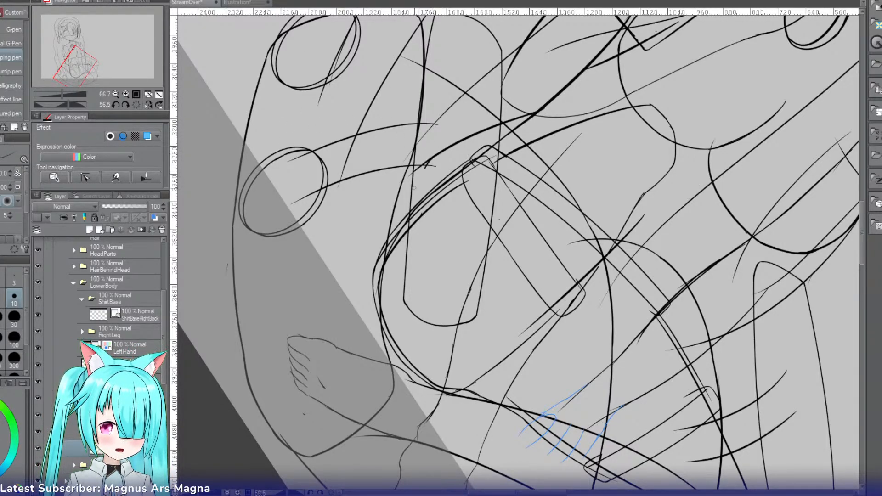
drag(430, 164, 398, 271)
key(ctrl+z)
mouse_move(432, 161)
mouse_down()
mouse_move(400, 225)
mouse_move(398, 283)
mouse_up()
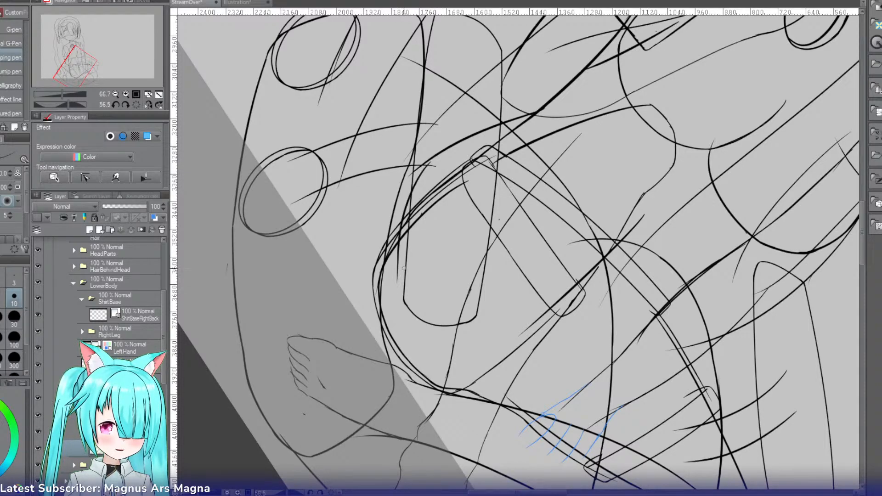
key(r)
drag(394, 162, 412, 182)
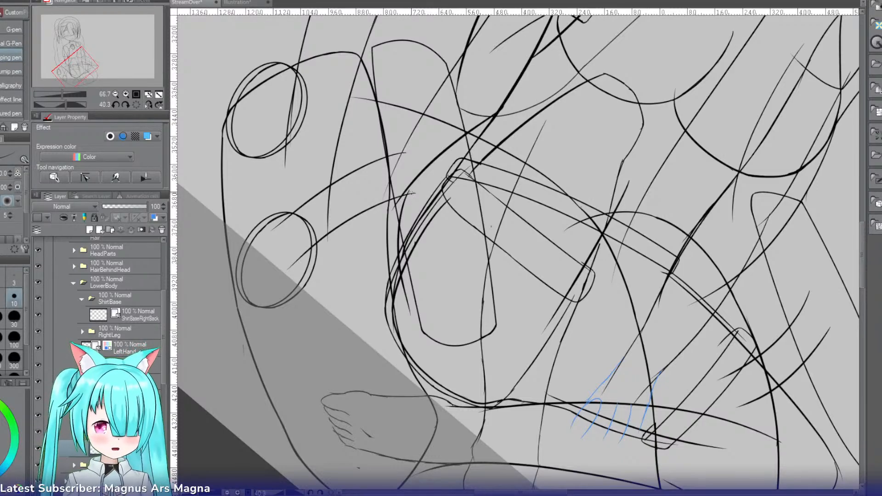
Step: On the ShirtBaseRightBack layer, ink the shirt's back edge as a near-vertical line beside the hip
key(e)
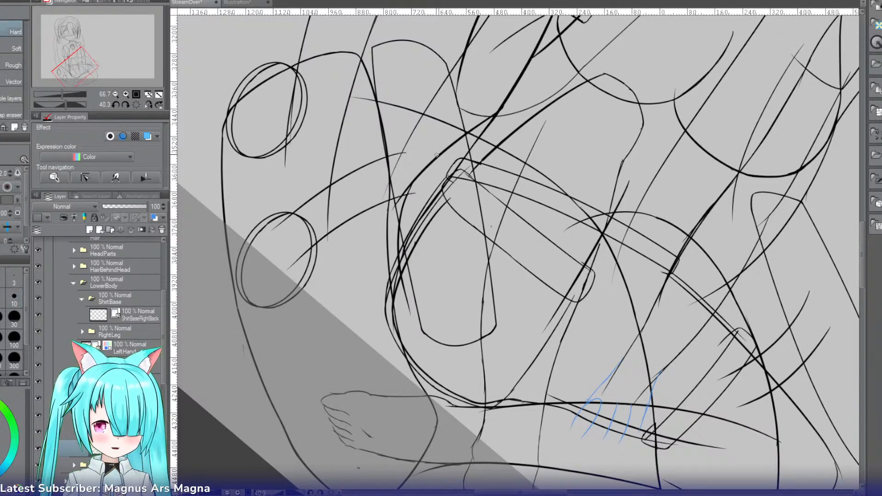
click(131, 315)
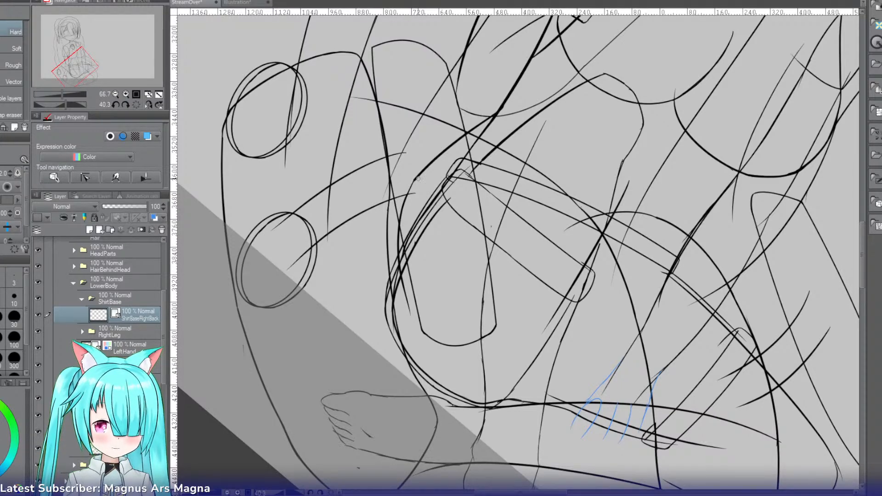
key(p)
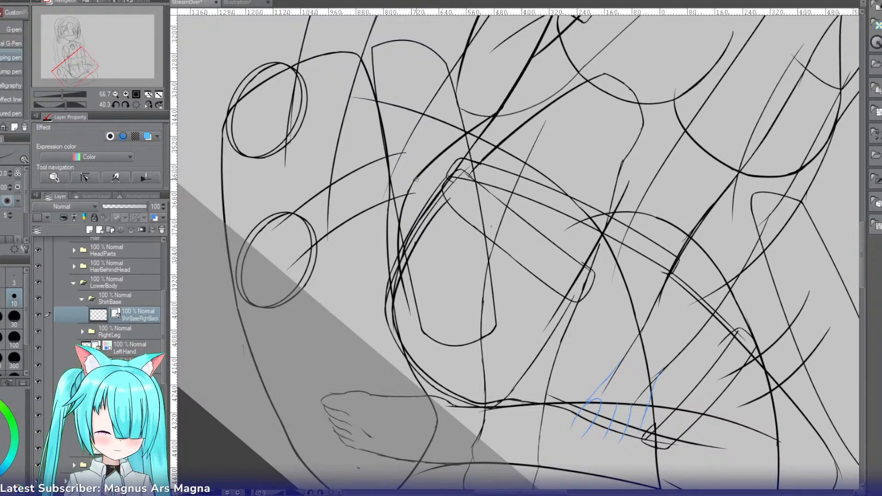
key(r)
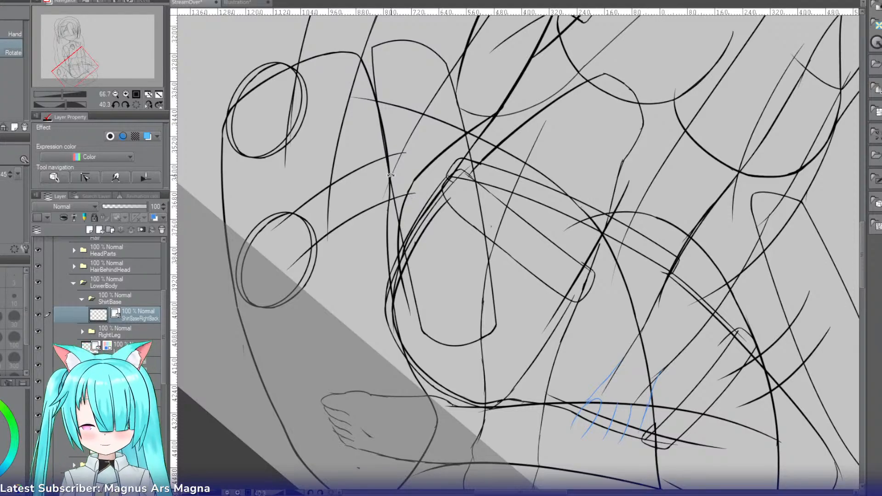
drag(379, 157, 368, 297)
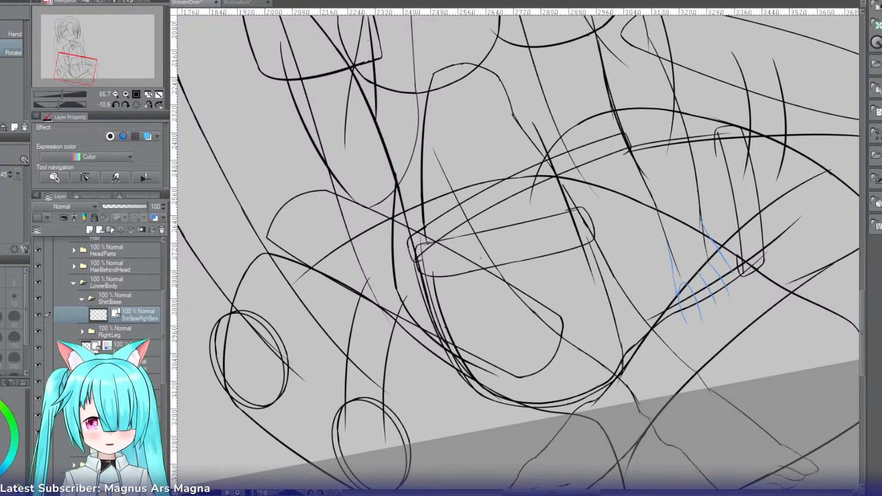
click(127, 94)
drag(75, 69, 76, 65)
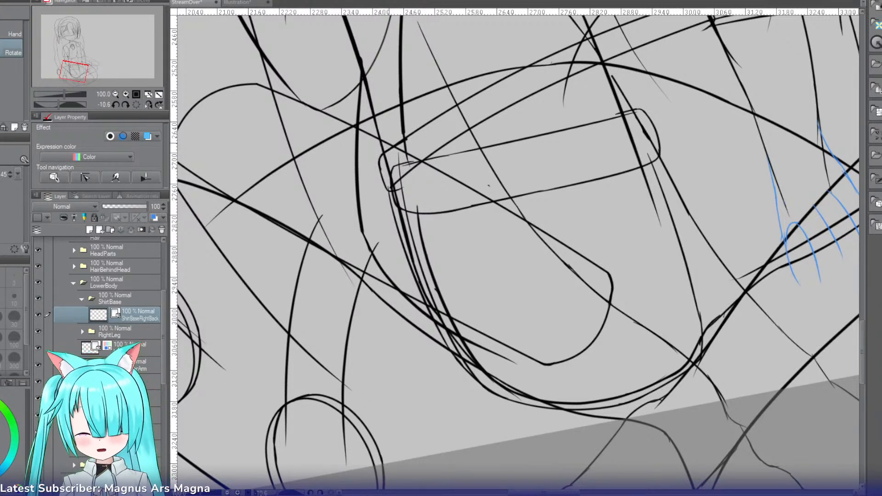
key(p)
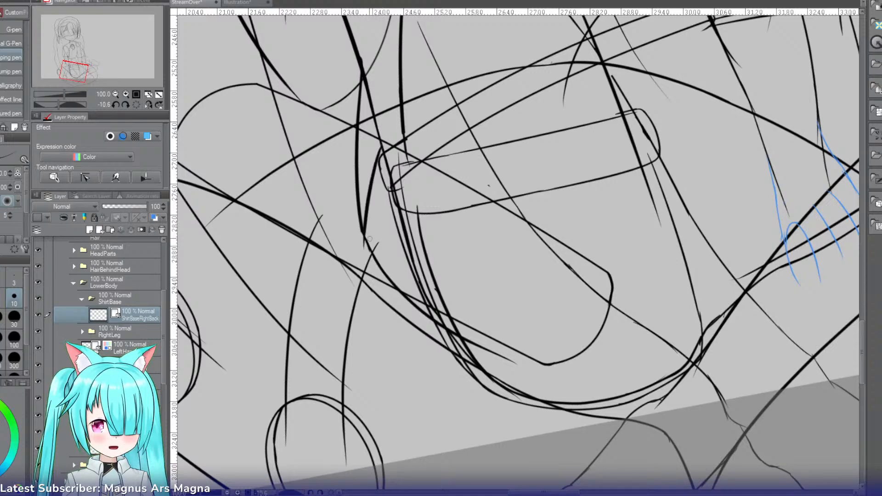
key(e)
drag(366, 147, 361, 75)
key(p)
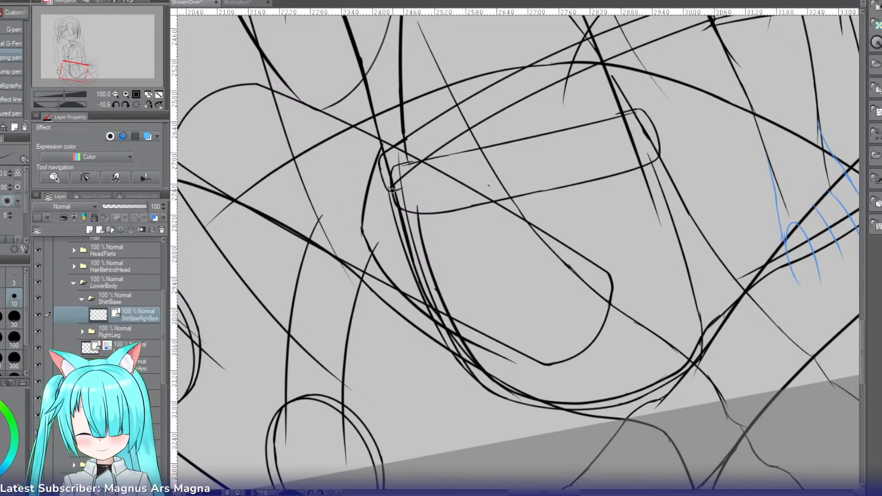
drag(361, 225, 369, 252)
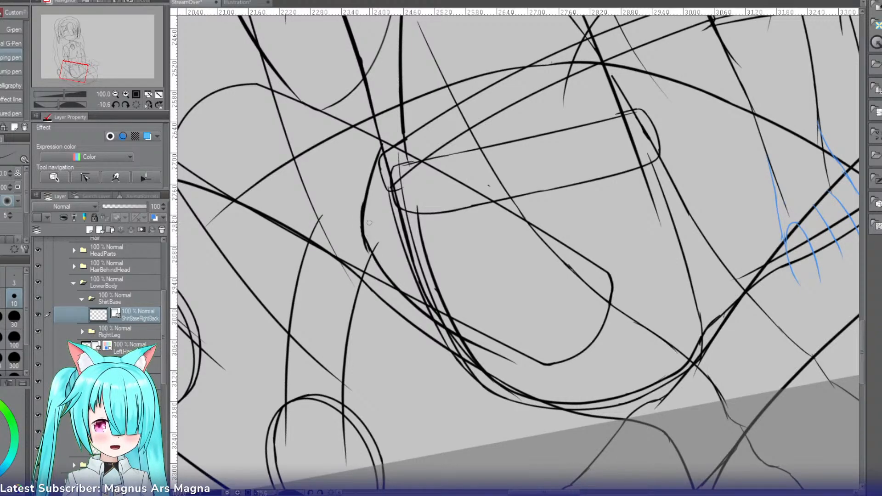
key(ctrl+z)
mouse_move(363, 212)
mouse_down()
mouse_move(368, 243)
mouse_move(359, 226)
mouse_up()
key(e)
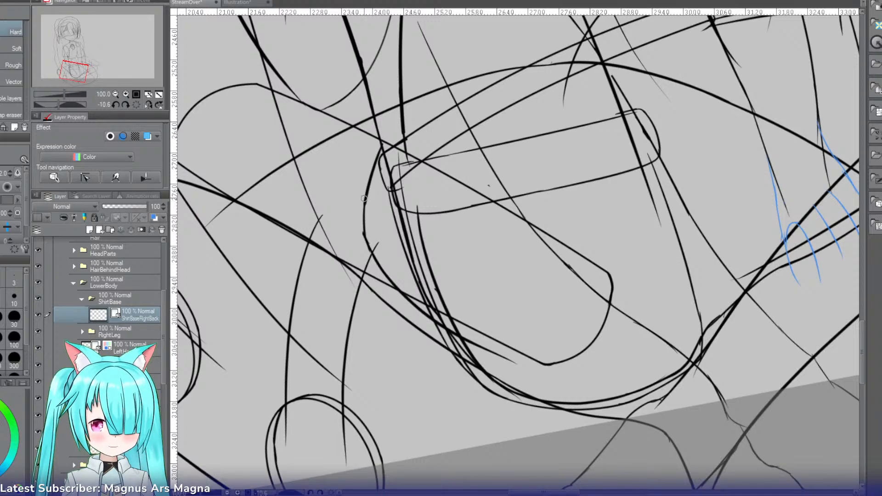
key(ctrl+z)
key(ctrl+z)
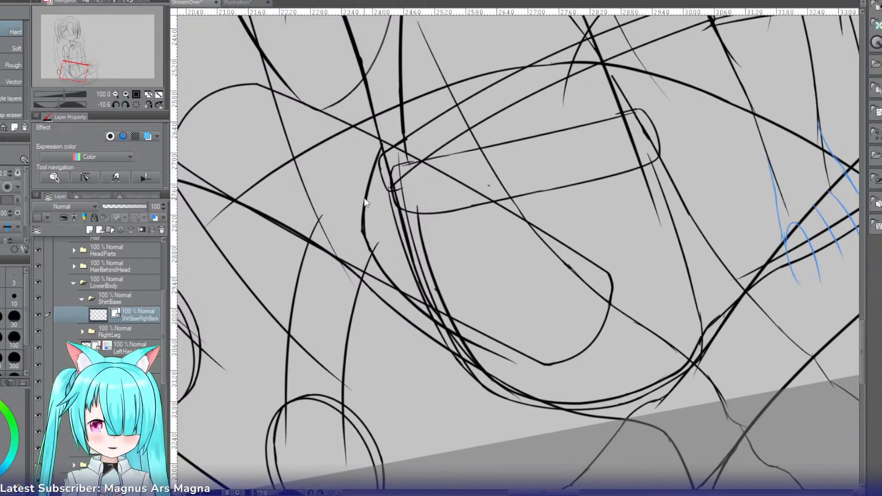
key(ctrl+z)
key(ctrl+z)
key(ctrl+z)
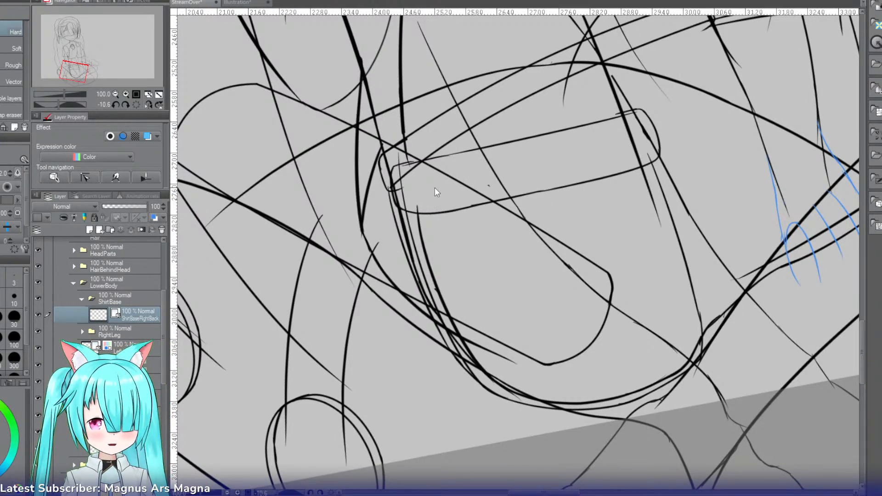
drag(90, 67, 80, 68)
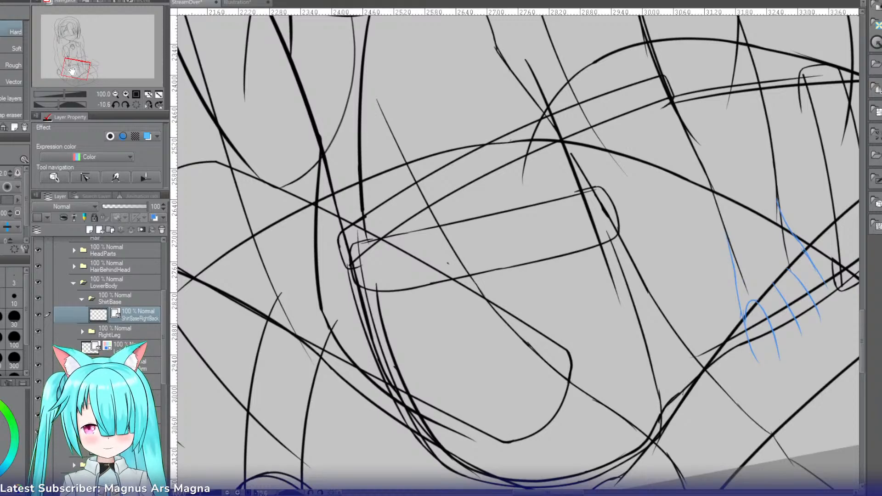
click(115, 95)
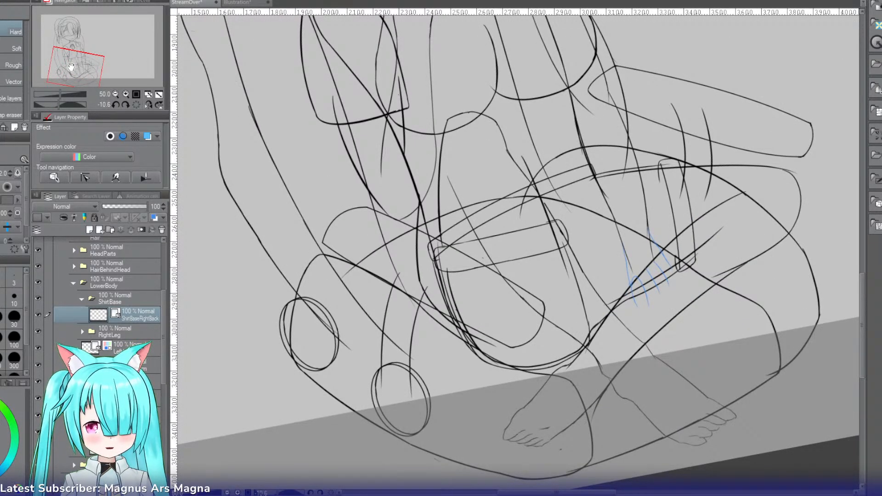
drag(71, 68, 70, 61)
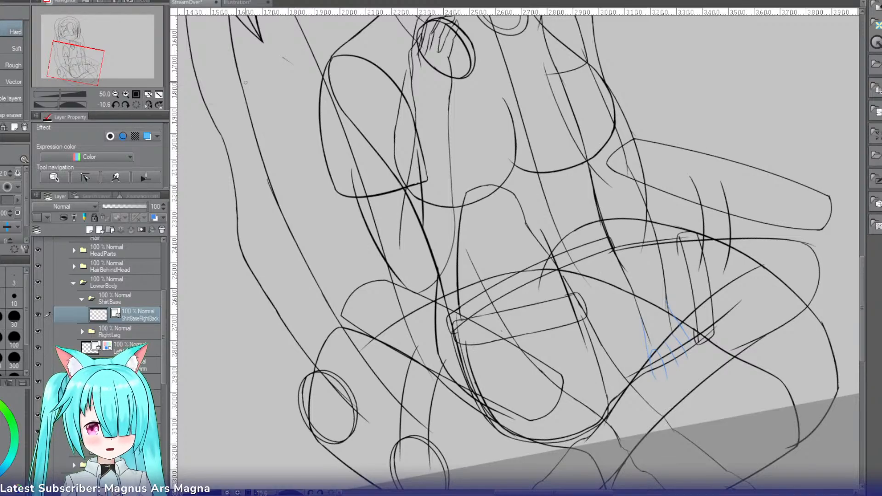
Step: Move the ShirtBase folder below RightLeg and add a vector layer named RightFoldUnder above ShirtBaseRightBack inside it
click(126, 94)
click(126, 94)
drag(78, 63, 81, 67)
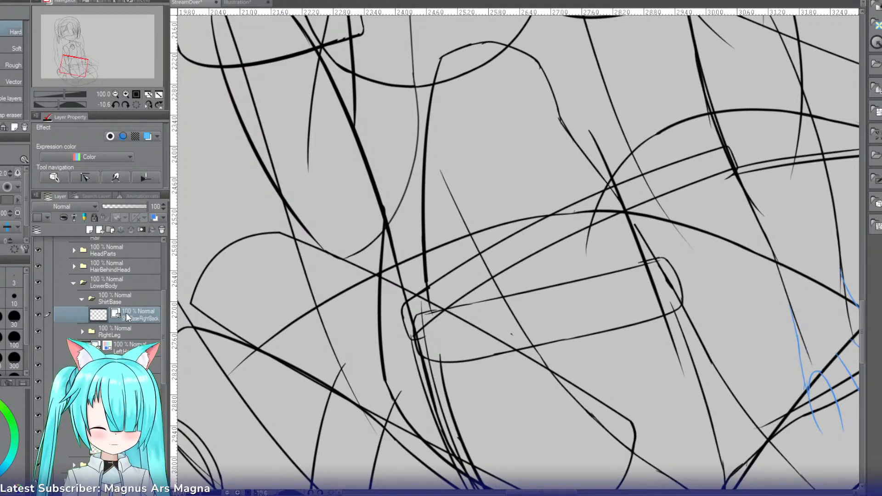
drag(110, 300, 114, 346)
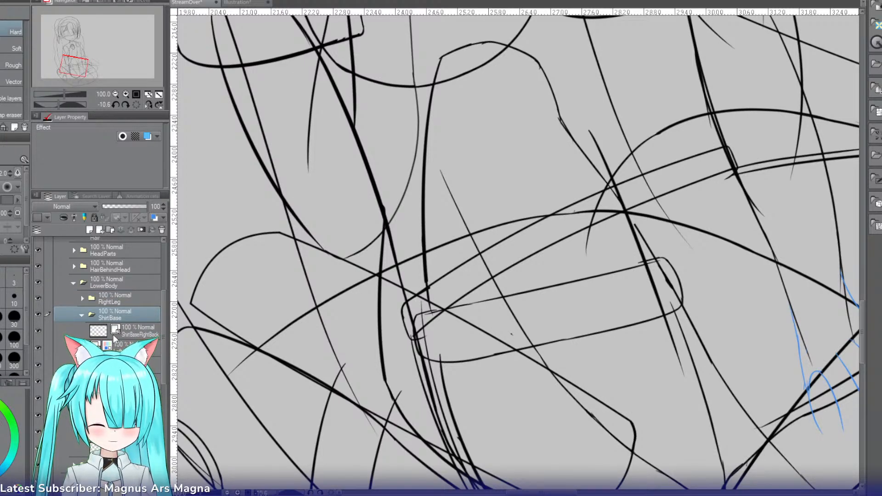
click(123, 327)
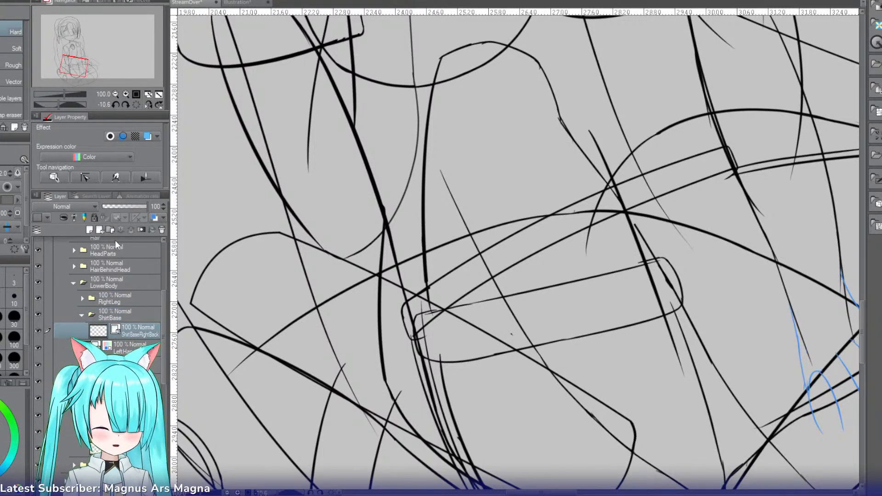
click(100, 229)
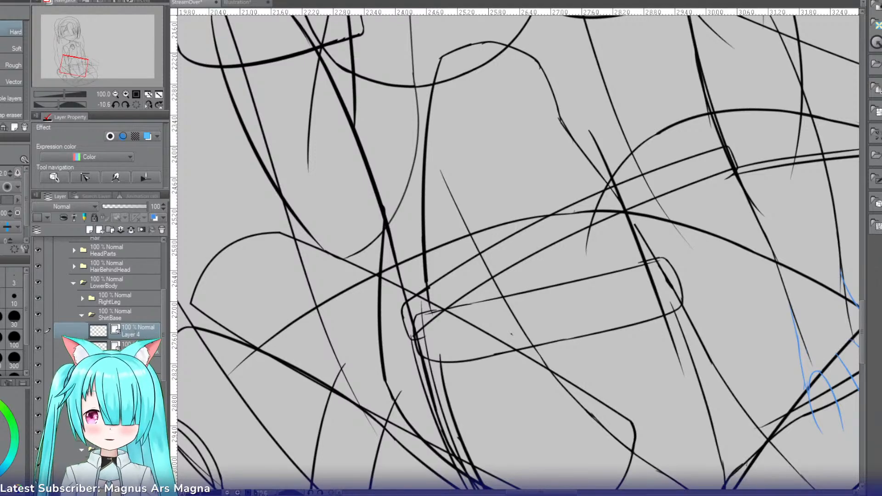
double_click(134, 334)
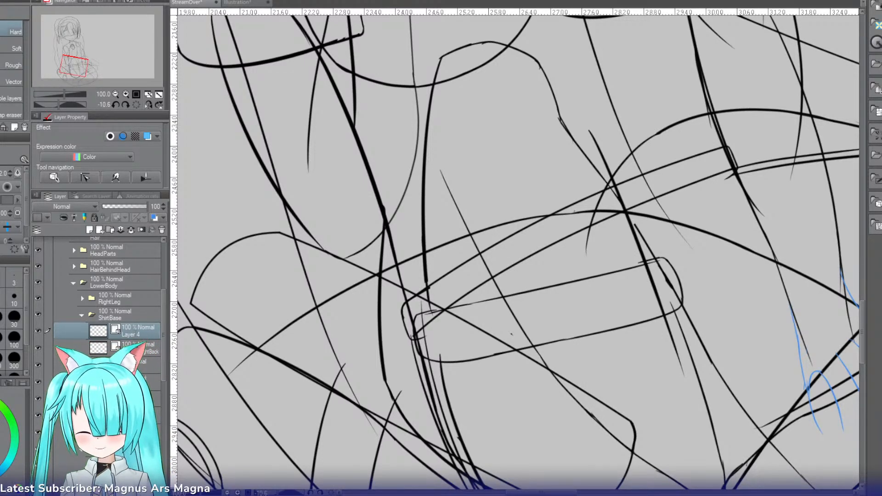
text(RightFoldUnder)
key(Return)
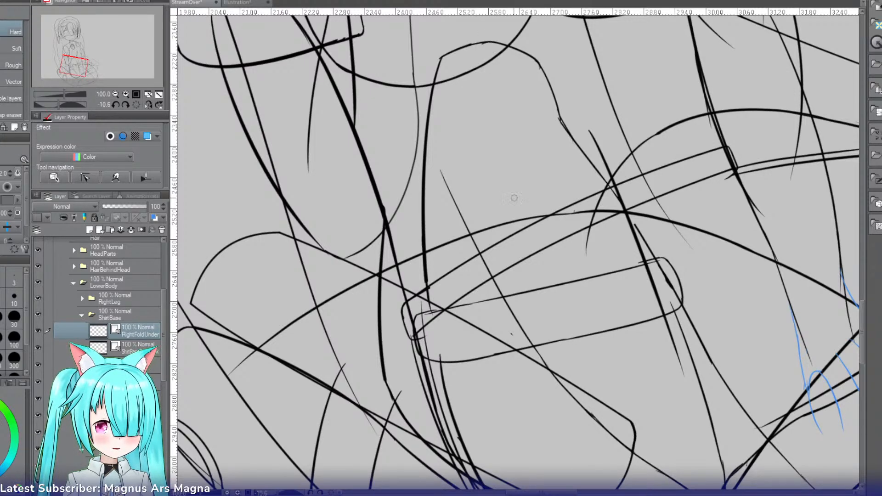
Step: On RightFoldUnder, ink the fold's slanted edge from its peak down to the far end of the rounded strip, redoing stray strokes
key(p)
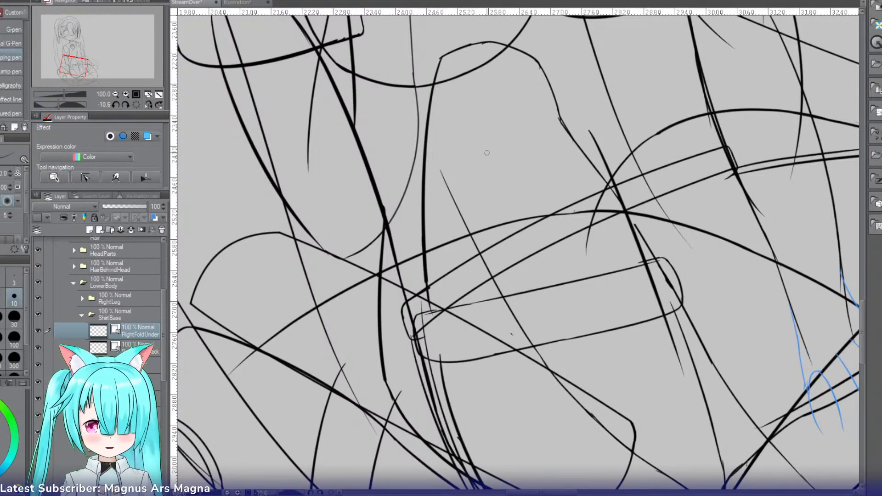
mouse_move(504, 134)
mouse_down()
mouse_move(427, 277)
mouse_move(422, 328)
mouse_up()
key(ctrl+z)
key(ctrl+z)
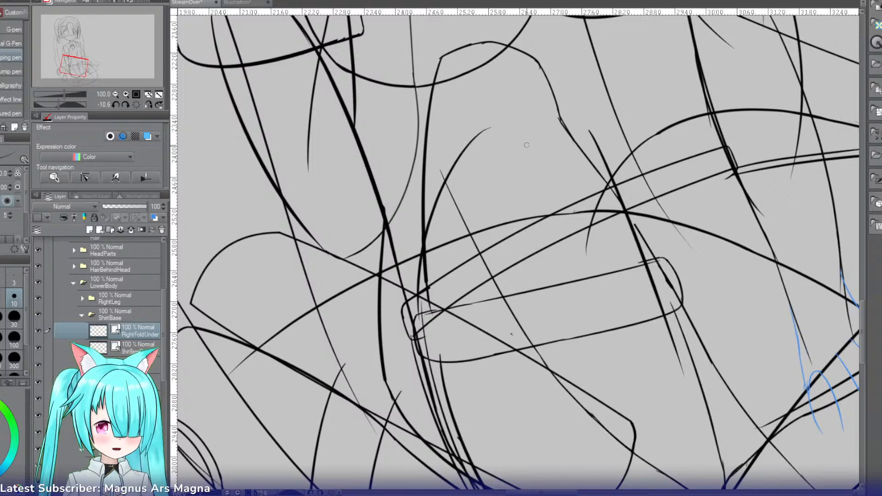
key(ctrl+z)
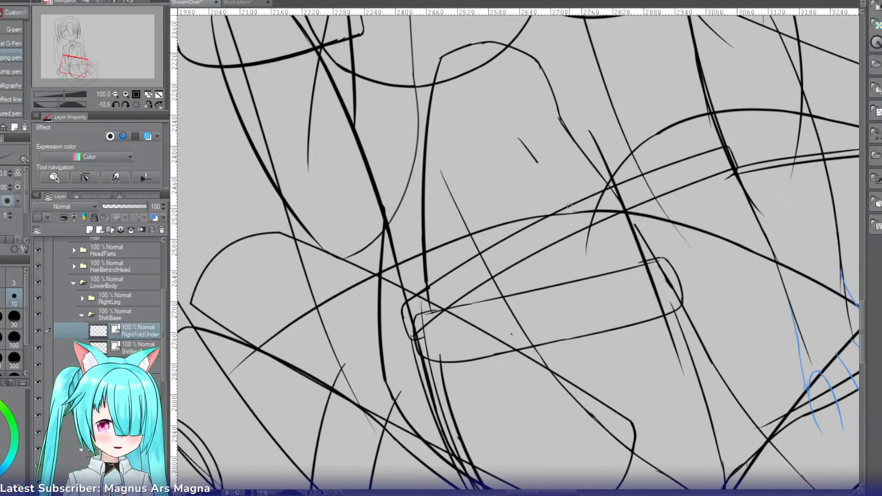
drag(537, 163, 636, 281)
key(ctrl+z)
mouse_move(500, 134)
mouse_down()
mouse_move(634, 277)
mouse_move(646, 270)
mouse_up()
Step: Ink the fold's opposite curved edge from the same peak down to the near end of the rounded strip
key(ctrl+z)
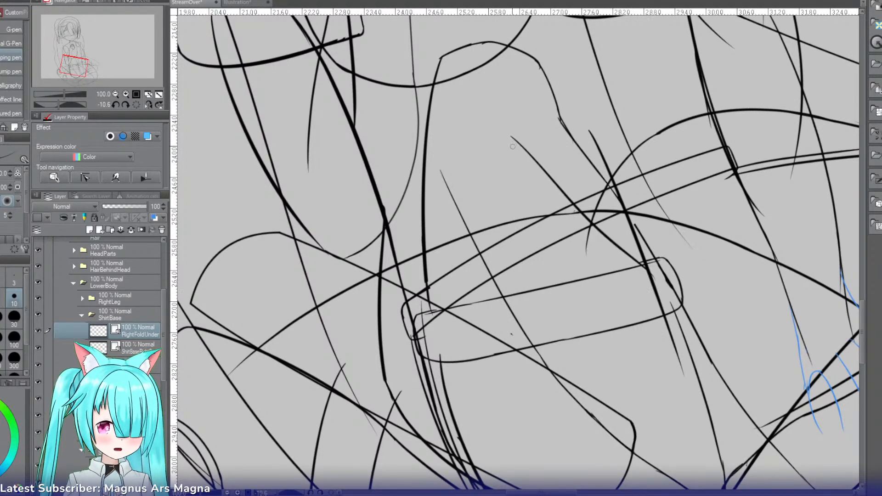
drag(517, 129, 429, 302)
key(ctrl+z)
drag(513, 135, 435, 325)
key(ctrl+z)
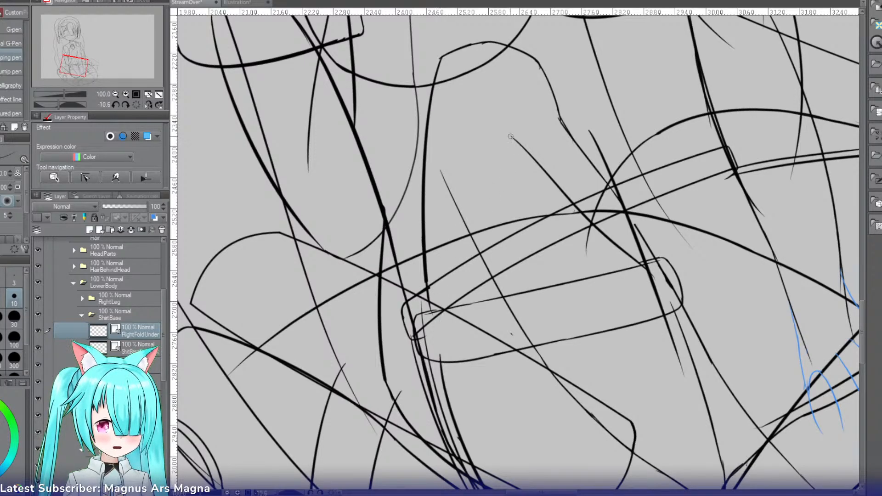
drag(512, 136, 429, 304)
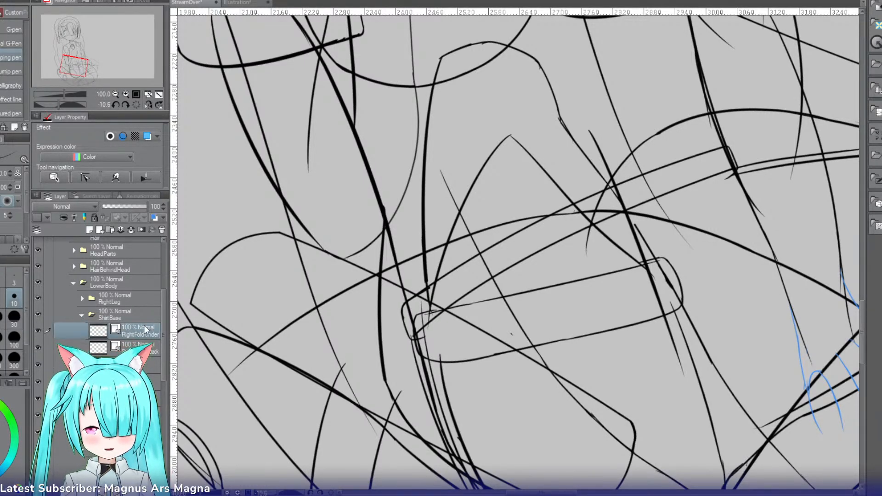
Step: Extend the upper end of the ShirtBaseRightBack edge line slightly, using layer color as a check, and highlight RightFoldUnder in blue
key(ctrl+b)
key(ctrl+b)
click(143, 348)
key(ctrl+b)
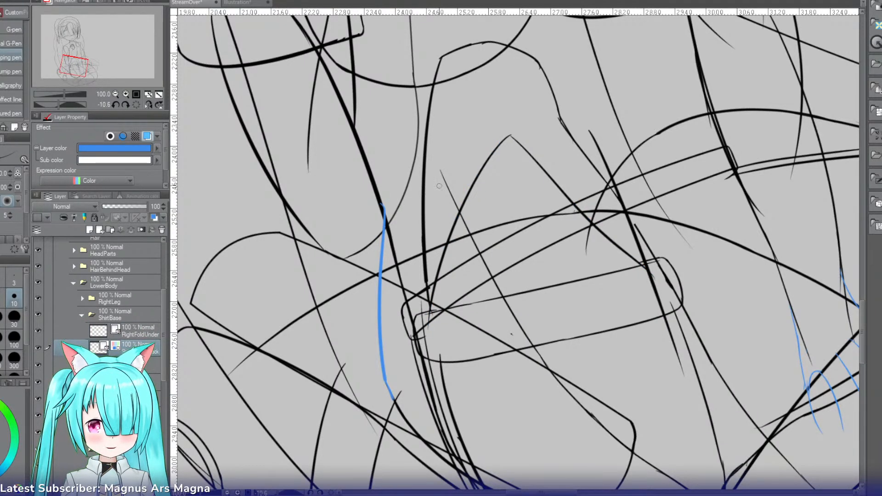
drag(390, 194, 385, 228)
key(ctrl+z)
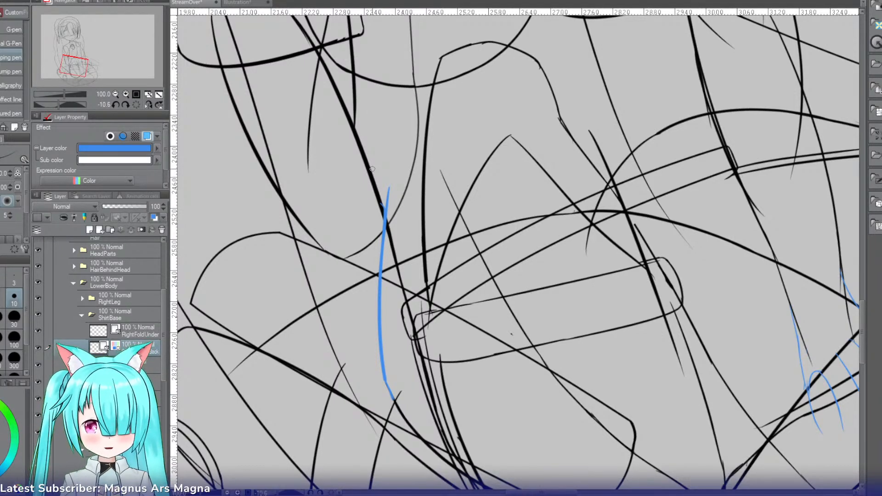
key(e)
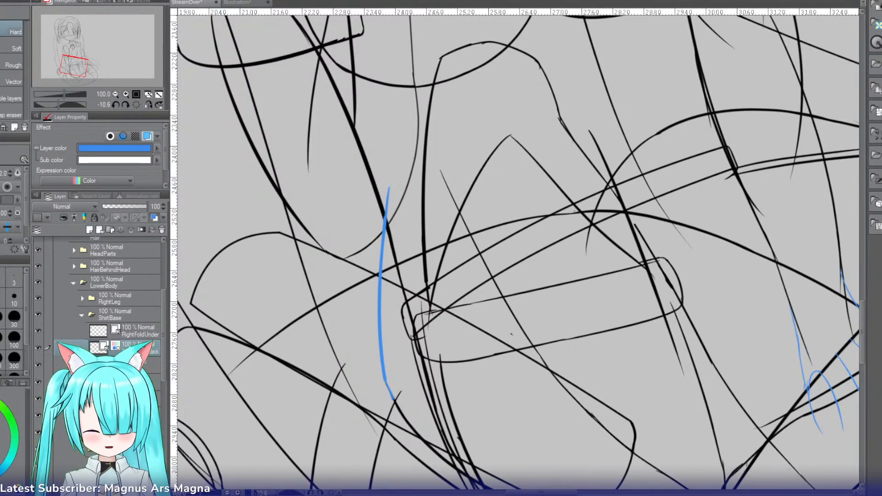
key(ctrl+b)
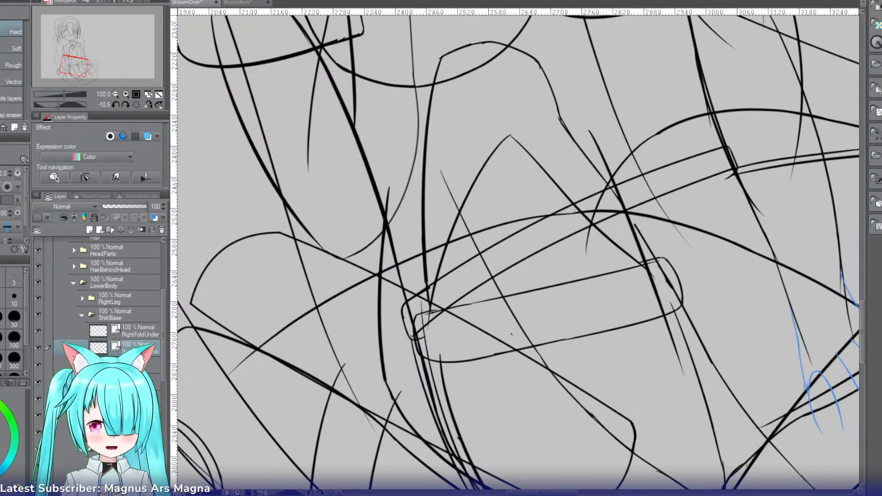
click(131, 335)
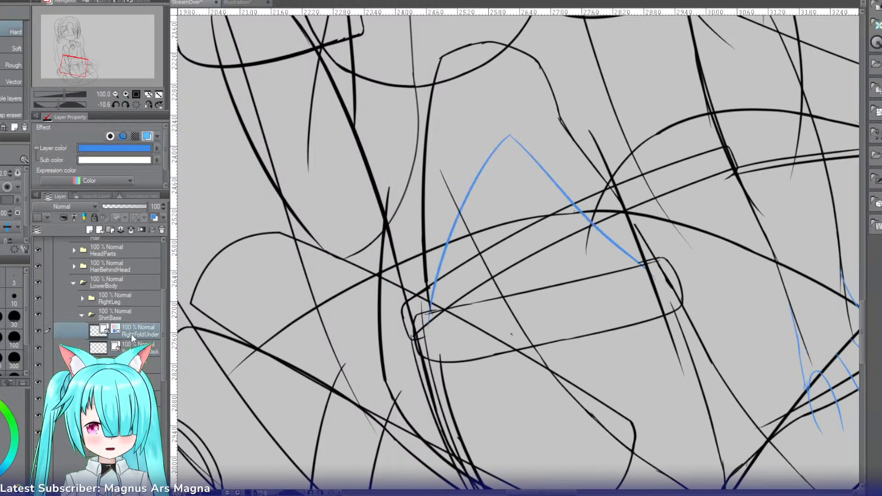
Step: Turn off RightFoldUnder's layer color and, on the shirt base layer beneath, ink a line from the edge's upper tip past the rounded strip's near end
key(ctrl+b)
click(131, 348)
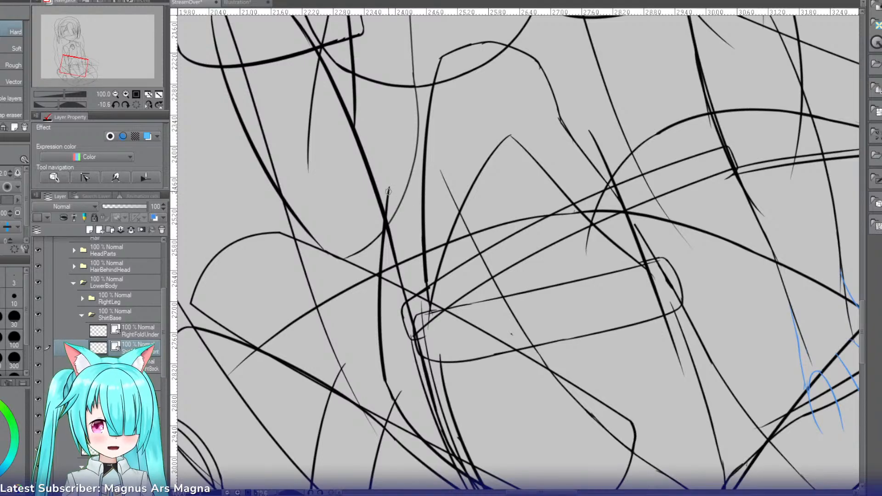
key(p)
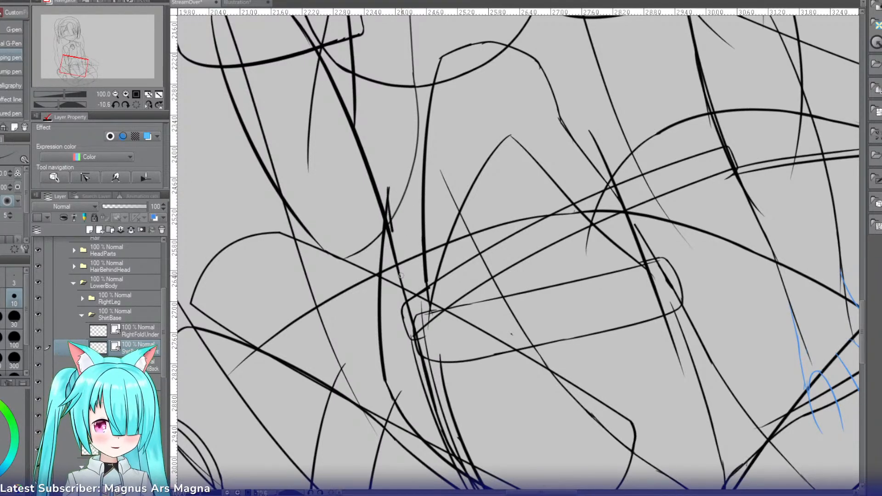
drag(401, 276, 419, 330)
key(ctrl+z)
drag(391, 187, 430, 329)
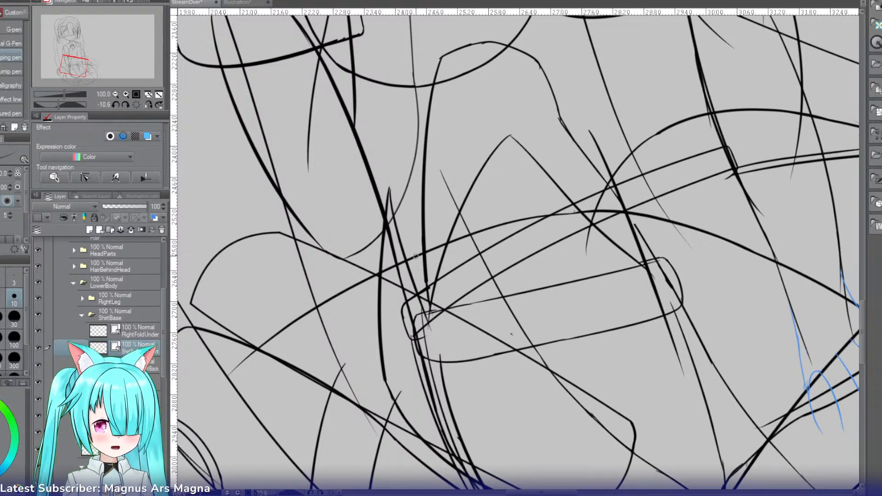
key(ctrl+z)
drag(389, 181, 456, 351)
key(ctrl+z)
drag(390, 188, 442, 350)
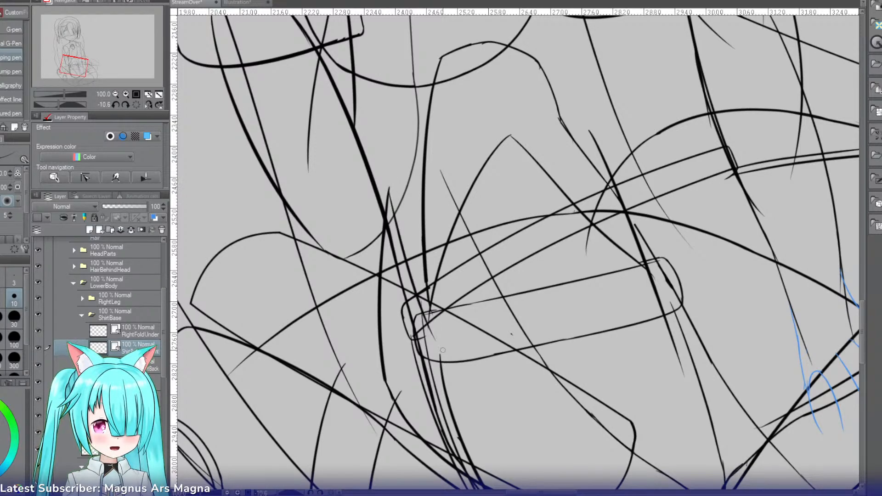
key(ctrl+z)
drag(390, 187, 458, 354)
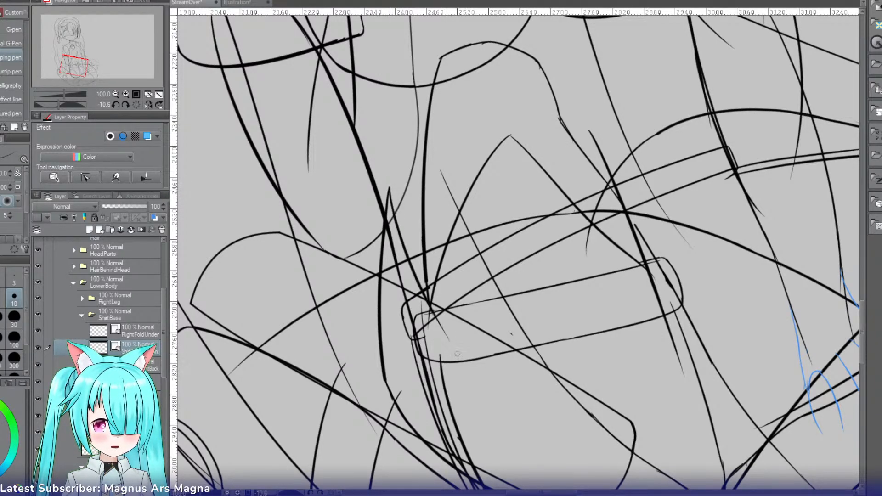
key(ctrl+z)
drag(390, 188, 452, 363)
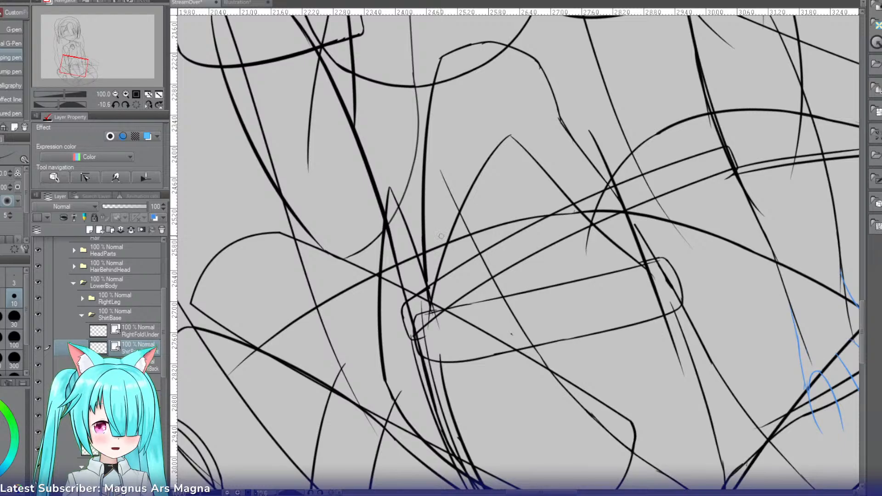
key(ctrl+z)
mouse_move(390, 188)
mouse_down()
mouse_move(407, 248)
mouse_move(421, 359)
mouse_up()
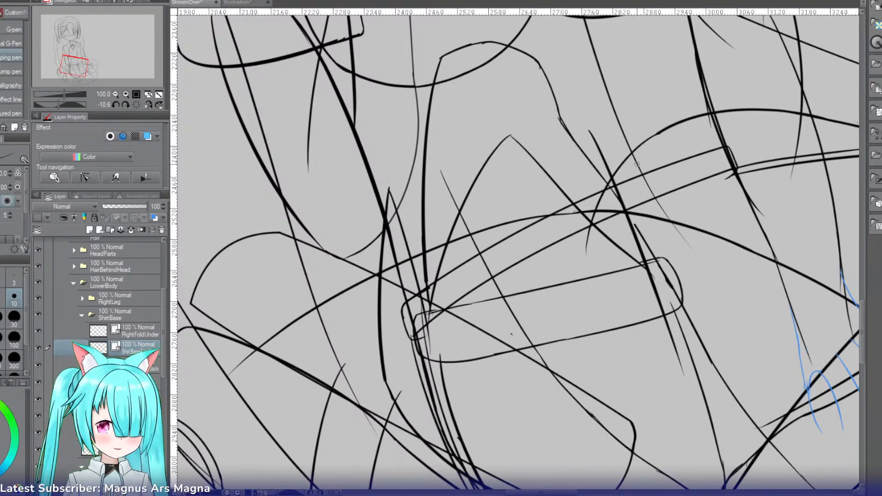
Step: Ink a slightly slanted, near-vertical line from above the long curved line down through the rounded strip's far end, redoing stray strokes
drag(637, 166, 650, 313)
key(ctrl+z)
drag(642, 169, 631, 312)
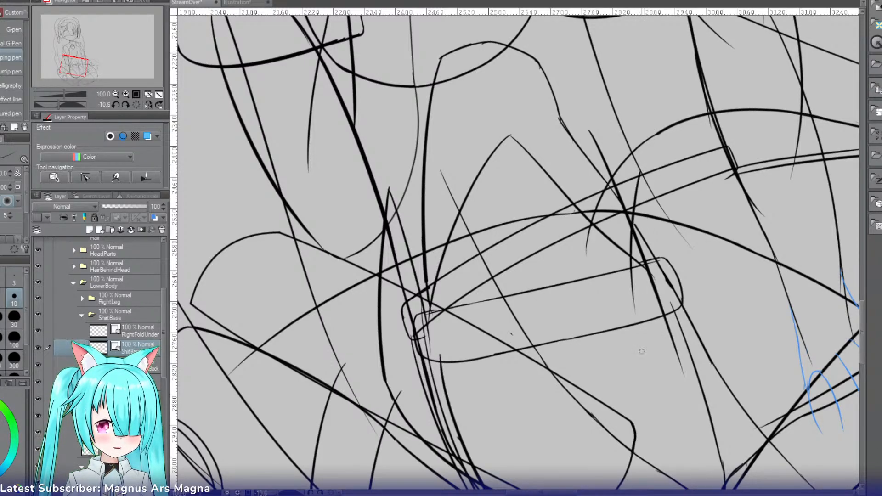
key(ctrl+z)
drag(643, 172, 665, 327)
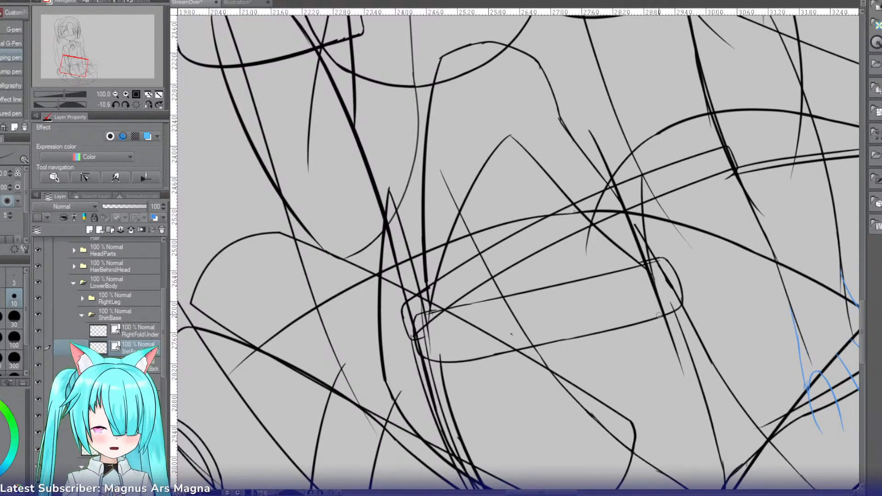
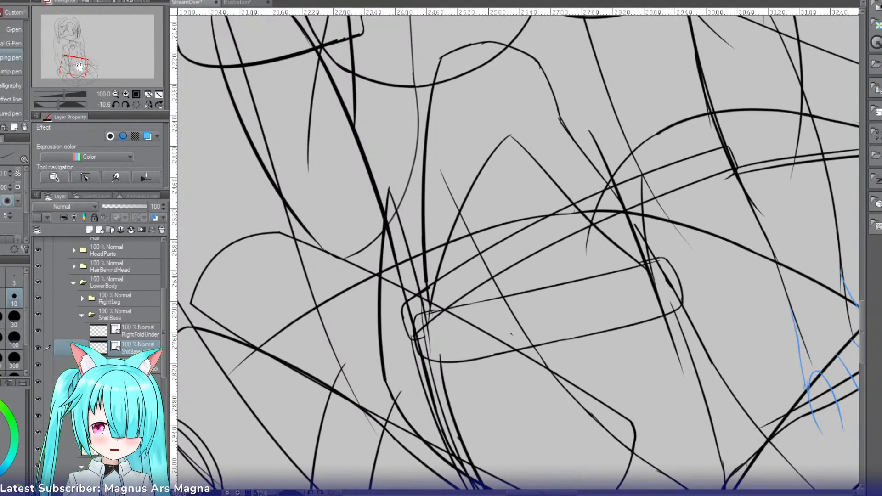
Step: Remove the thick line running down outside the rounded strip's near end, keeping the thinner line from the same upper tip
drag(78, 67, 79, 71)
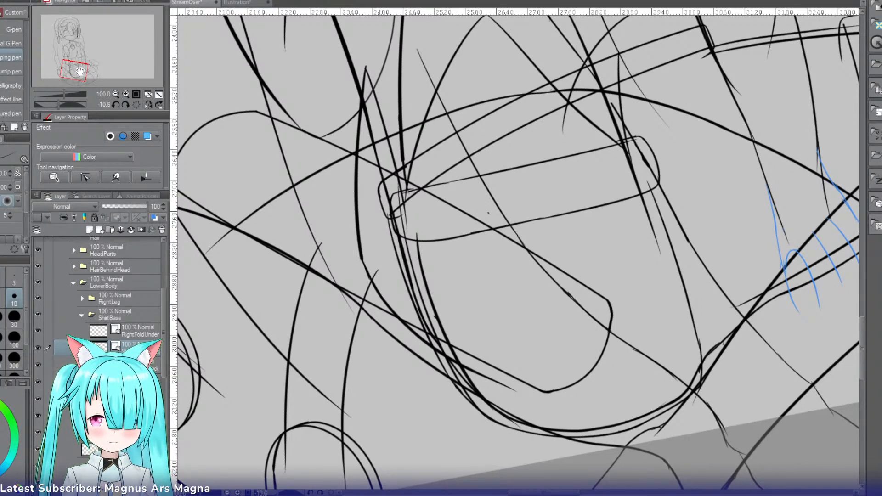
click(128, 335)
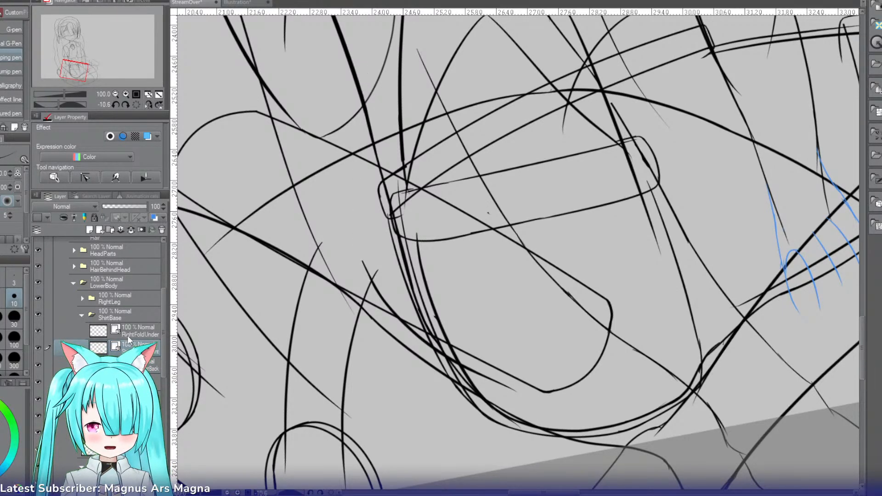
key(ctrl+y)
key(ctrl+y)
key(ctrl+y)
key(ctrl+y)
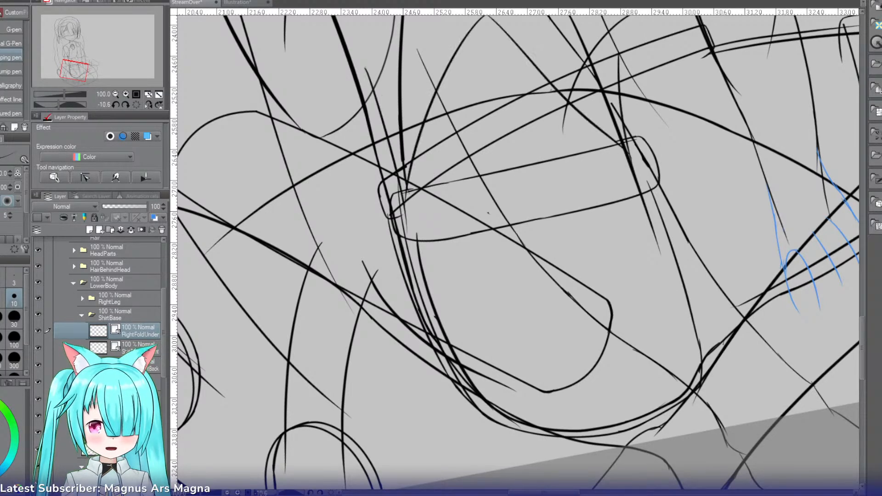
key(ctrl+z)
key(ctrl+z)
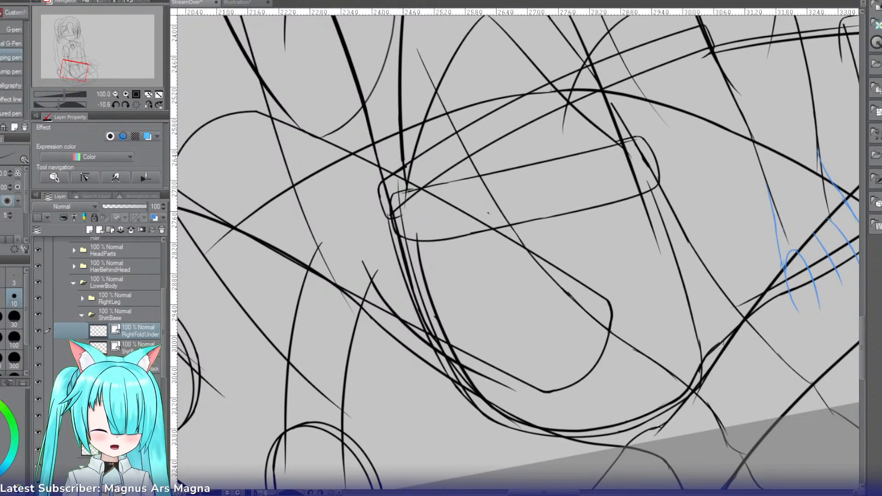
Step: On the right back shirt base layer, ink a line down beside the rounded strip's near end, curving it into the lower outline
click(138, 366)
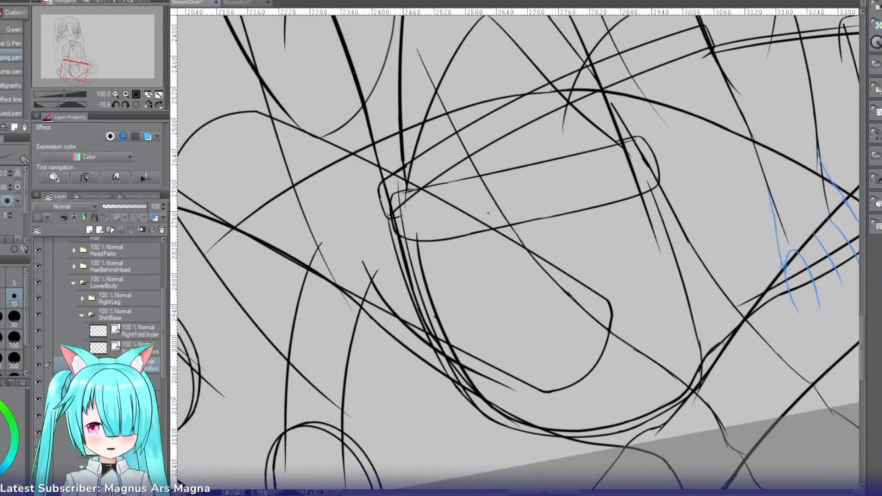
key(p)
key(p)
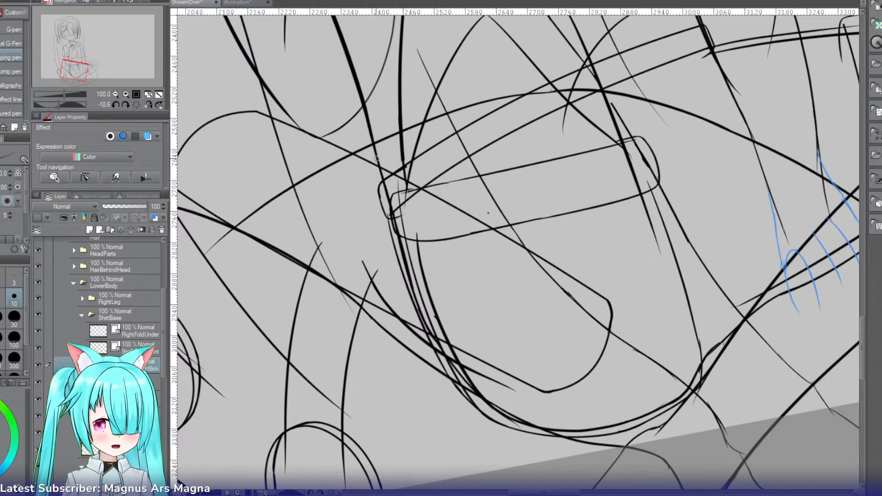
drag(371, 133, 373, 248)
key(ctrl+z)
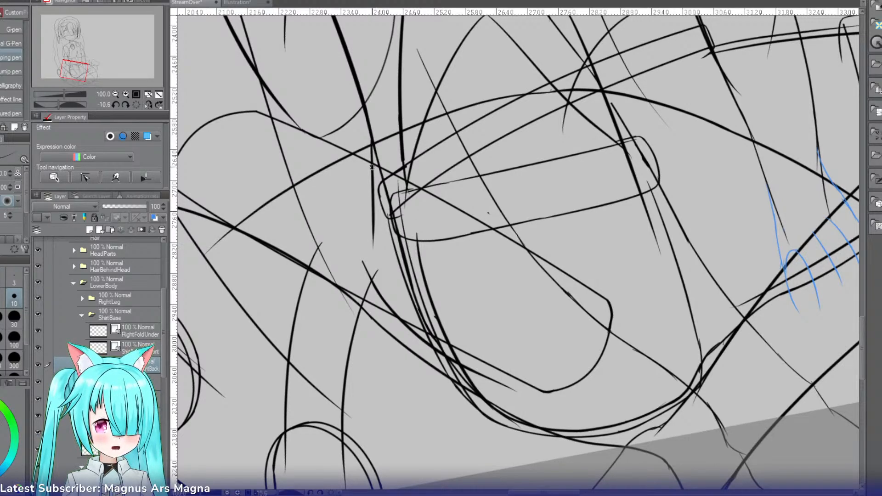
drag(374, 213, 400, 330)
key(ctrl+z)
key(ctrl+z)
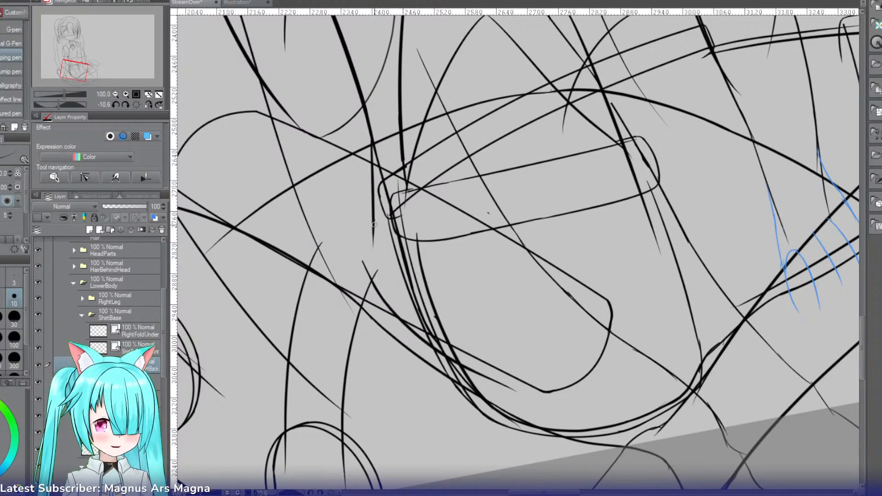
drag(373, 222, 414, 343)
key(ctrl+z)
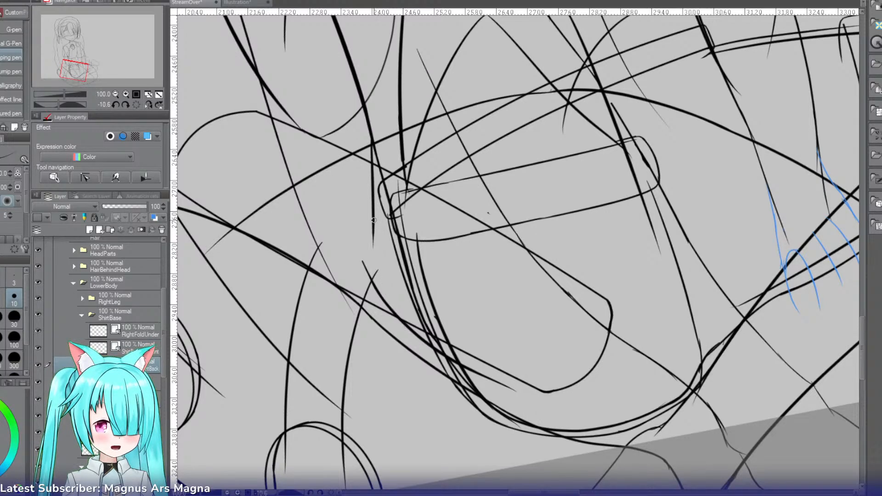
drag(373, 217, 438, 380)
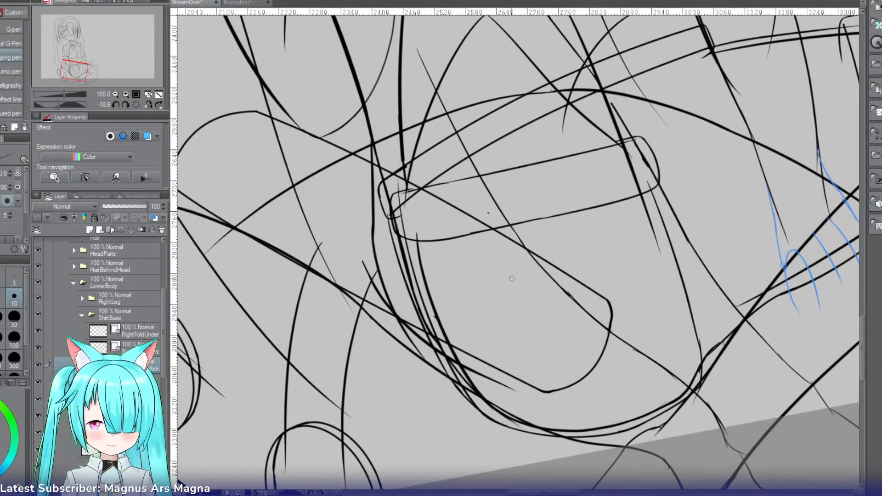
Step: Ink a short, steep line from inside the rounded strip's near end down to the curved shirt outline, redoing stray strokes
click(125, 94)
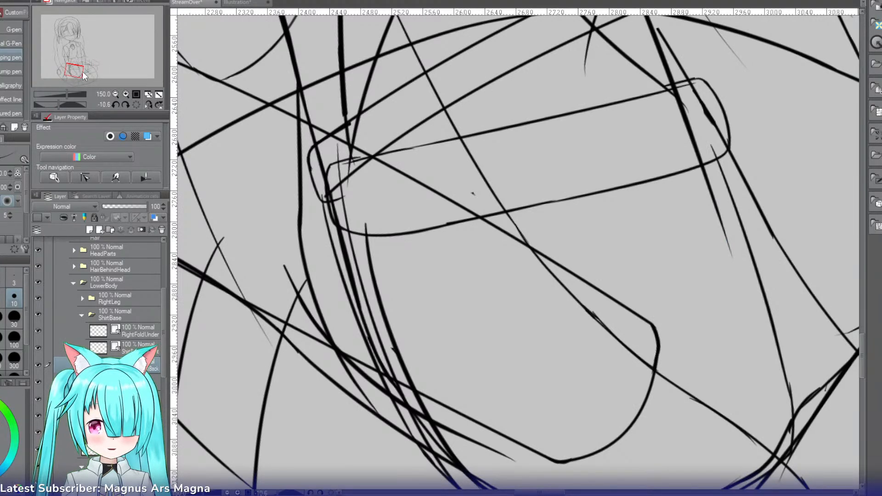
drag(78, 72, 76, 75)
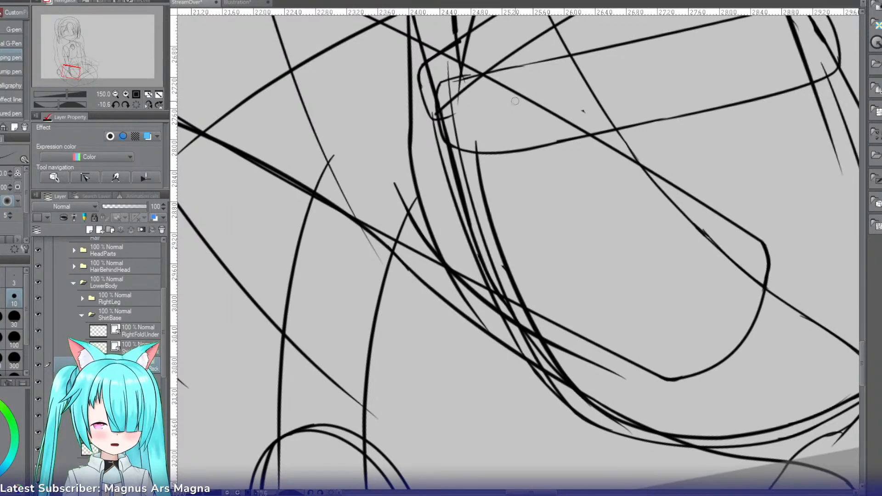
click(115, 94)
click(116, 94)
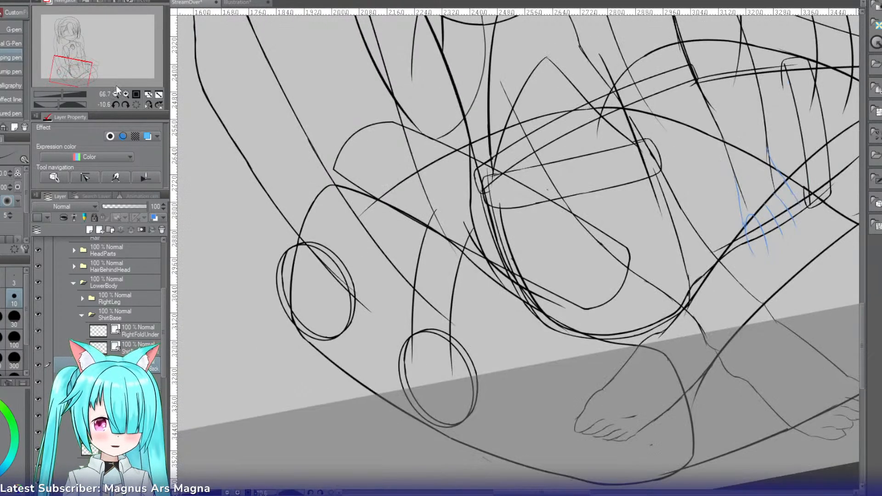
drag(507, 223, 500, 302)
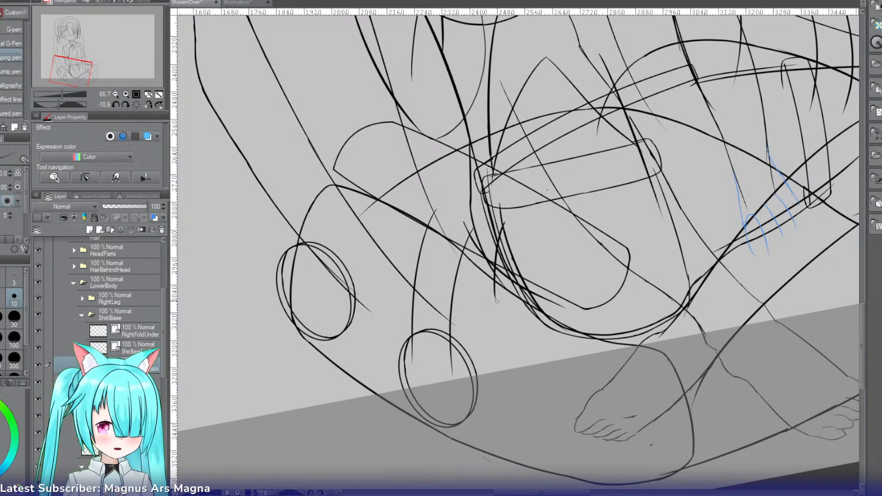
key(ctrl+z)
drag(513, 224, 506, 288)
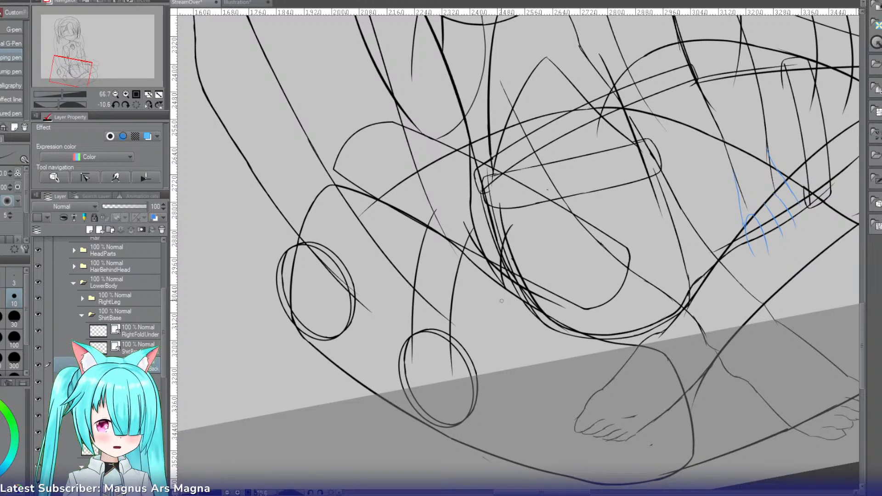
key(ctrl+z)
mouse_move(494, 179)
mouse_down()
mouse_move(494, 303)
mouse_move(493, 205)
mouse_move(499, 270)
mouse_up()
key(ctrl+z)
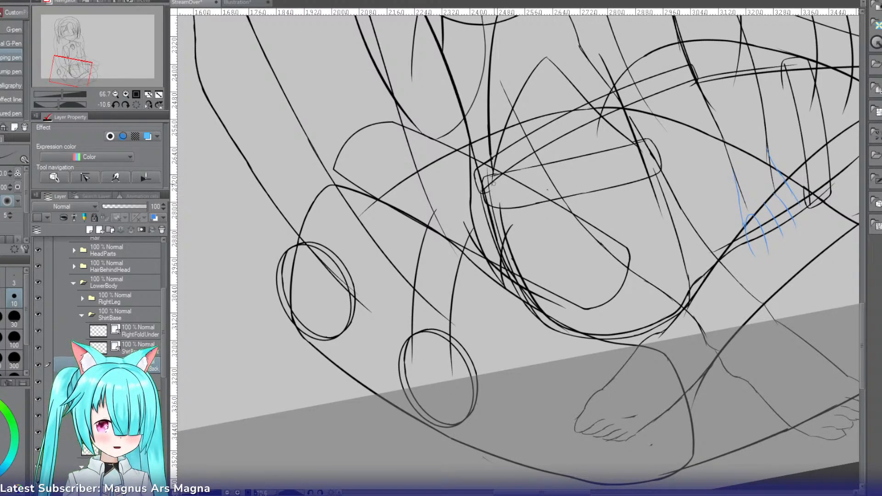
drag(494, 182, 506, 281)
key(e)
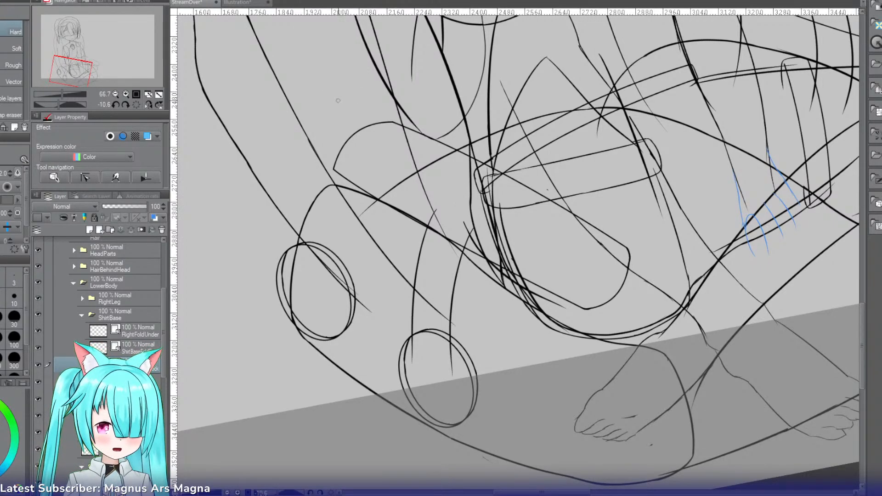
key(ctrl+b)
key(ctrl+b)
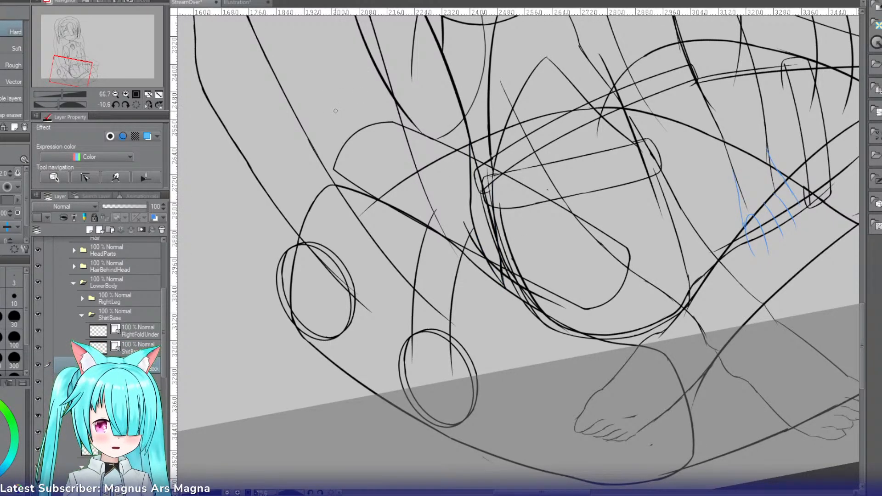
Step: Add a new layer above RightFoldUnder in the ShirtBase folder and name it ShirtBaseeLeftFold
scroll(90, 71, up, 2)
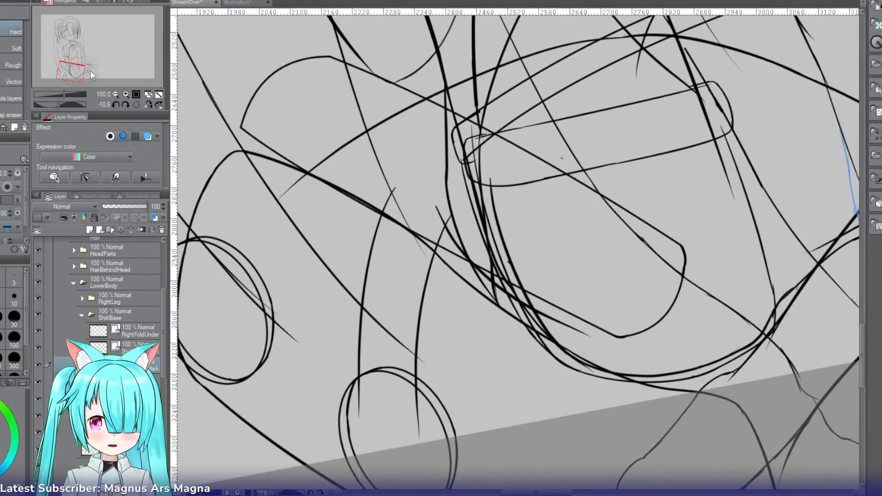
mouse_move(90, 70)
mouse_down()
mouse_move(73, 67)
mouse_move(85, 74)
mouse_up()
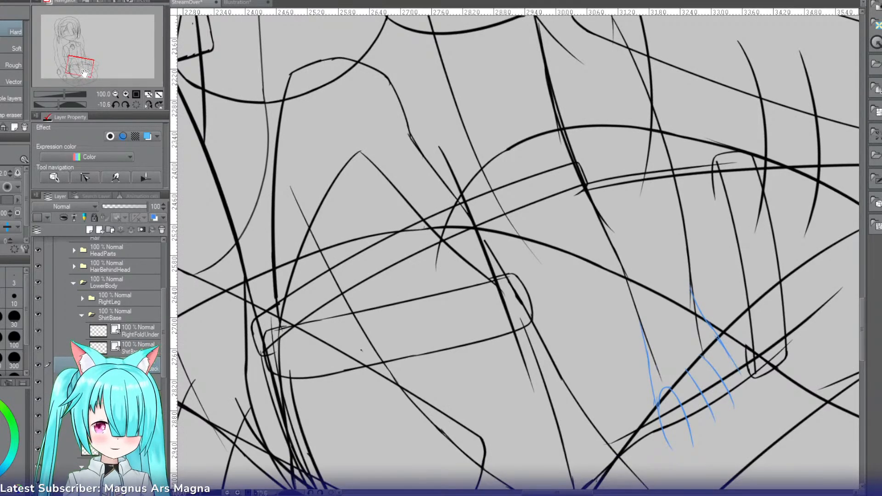
click(132, 327)
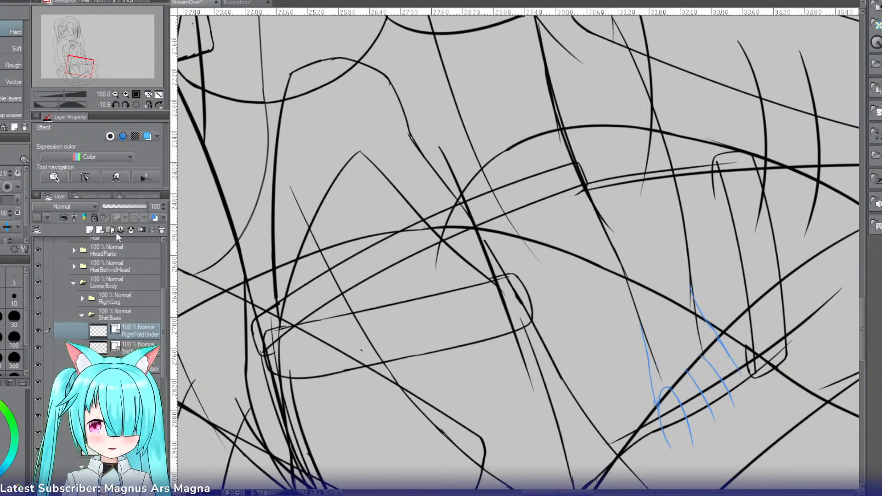
click(97, 230)
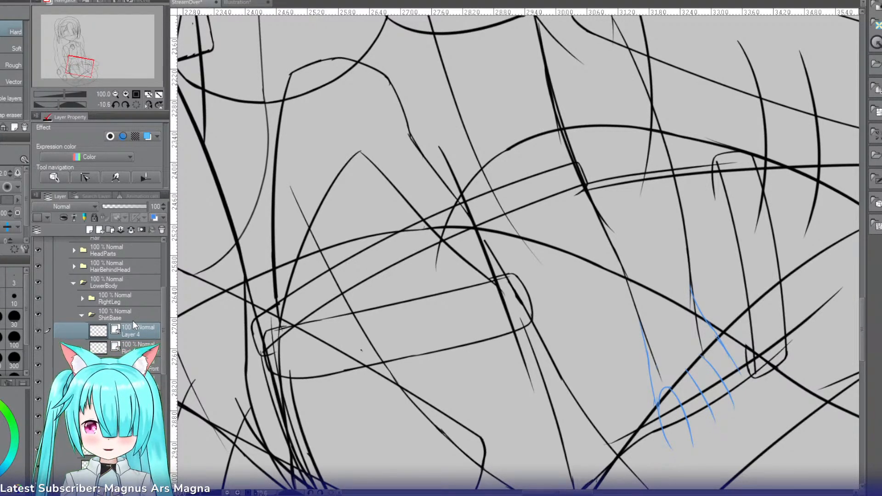
text(ShirtBaseeLeftFold)
key(Return)
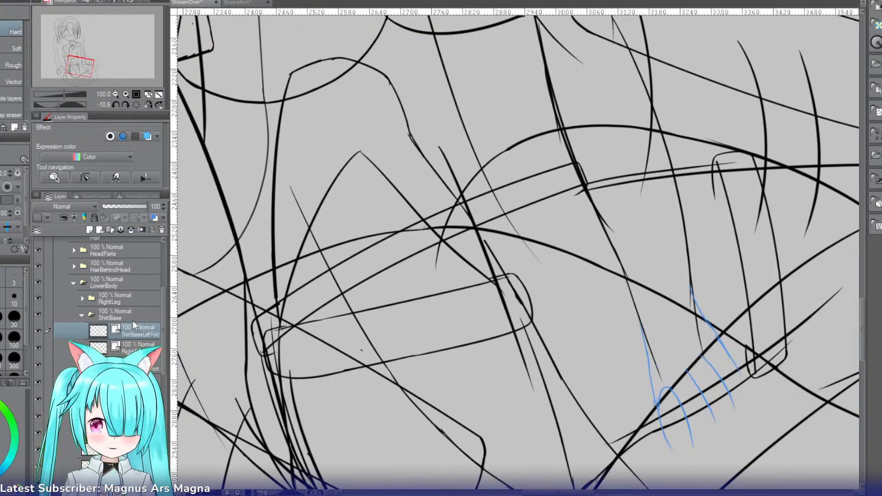
Step: Mirror the canvas view and ink the left fold's outer edge, curving from the thick shirt line down toward the blue sketch marks
click(158, 105)
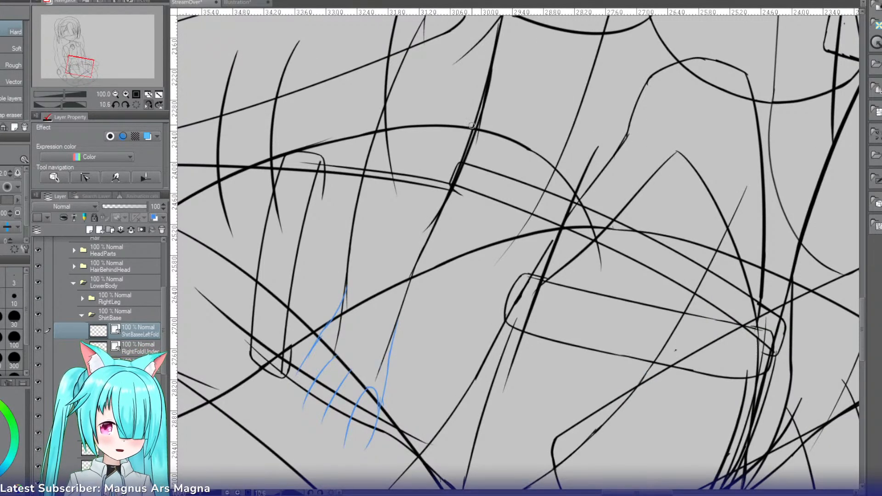
key(p)
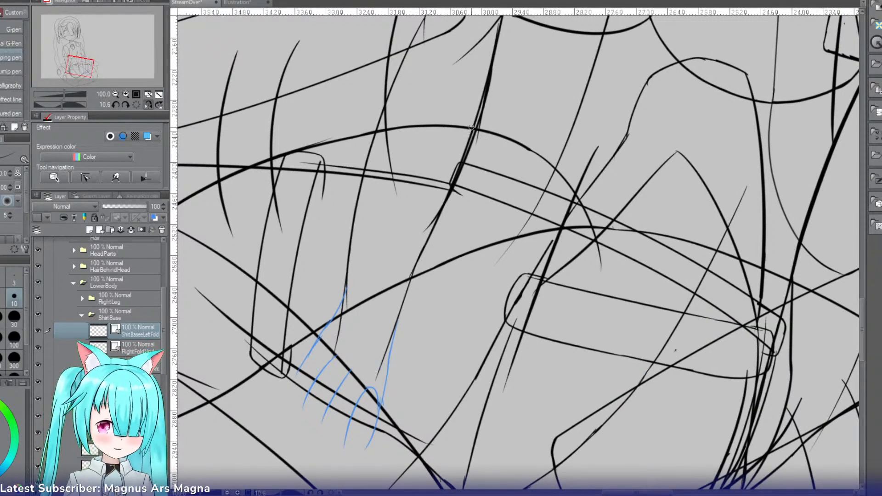
drag(473, 131, 436, 210)
key(ctrl+z)
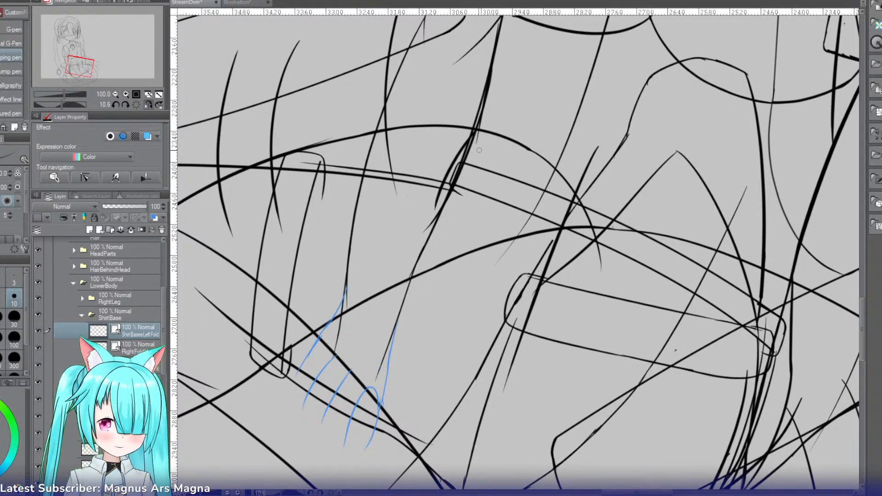
drag(447, 176, 422, 319)
key(ctrl+z)
drag(447, 177, 423, 374)
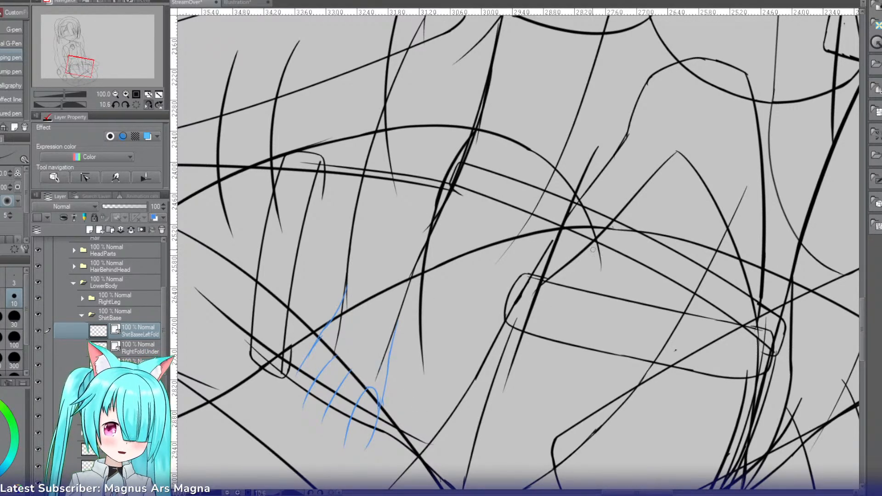
key(ctrl+z)
drag(451, 168, 381, 317)
key(ctrl+z)
key(ctrl+z)
drag(474, 137, 392, 272)
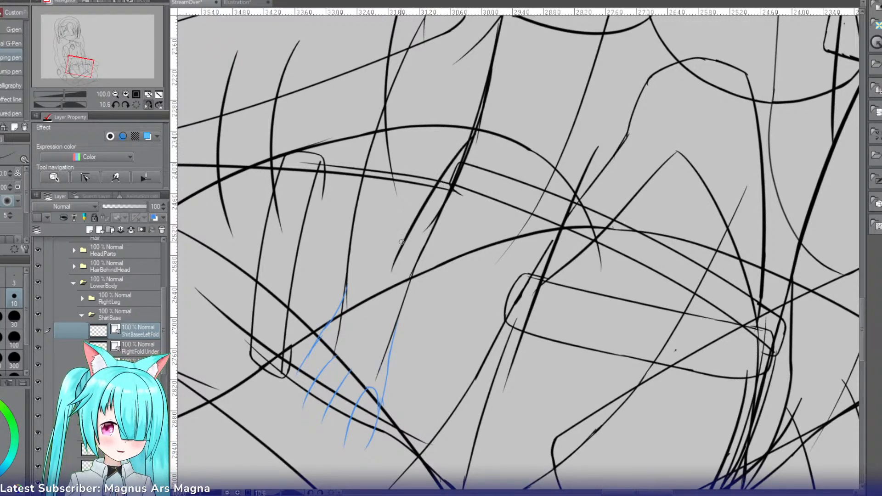
drag(403, 236, 377, 353)
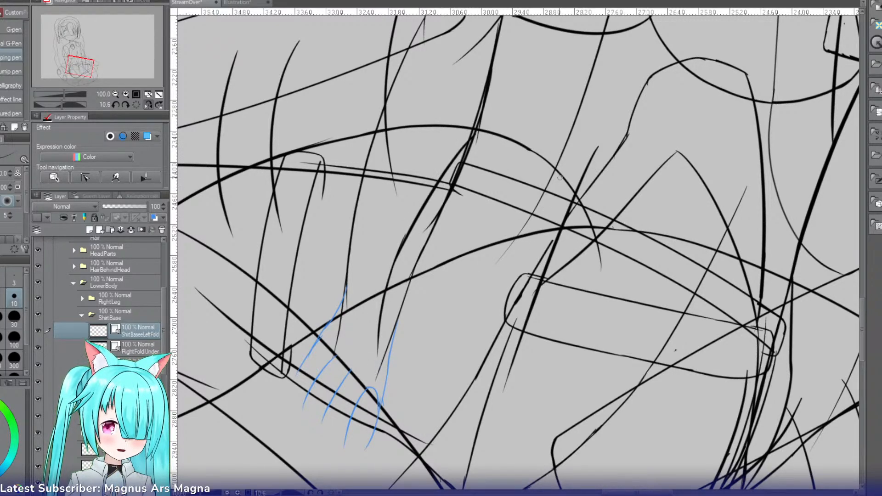
Step: Ink the left fold's opposite edge from the thin slanted line down to a point beside the blue sketch marks, redoing stray strokes
drag(557, 171, 461, 301)
key(ctrl+z)
drag(538, 209, 423, 334)
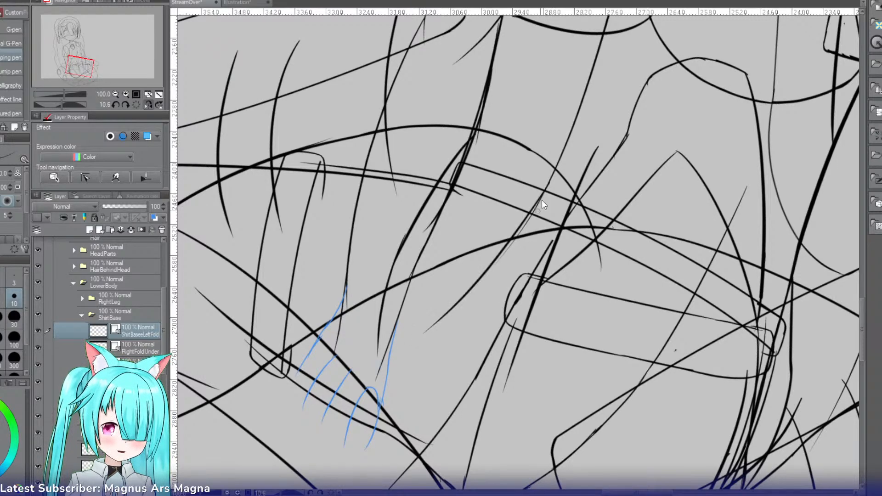
key(ctrl+z)
drag(545, 188, 378, 354)
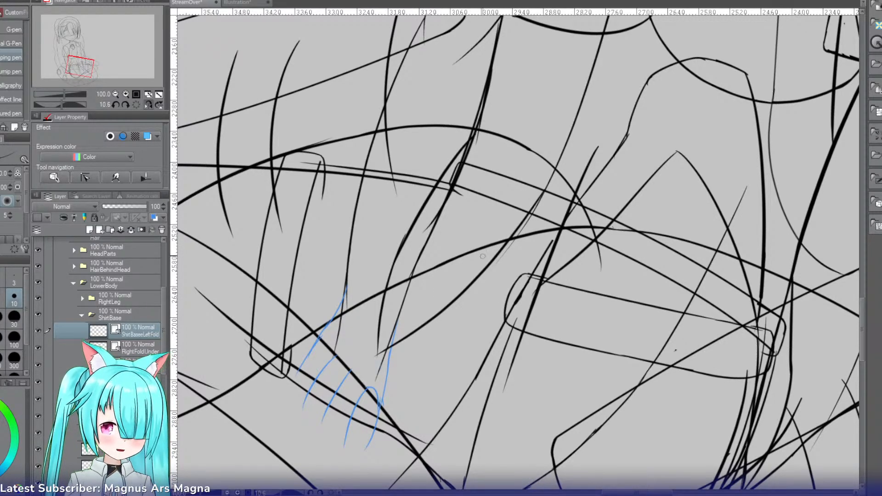
key(ctrl+z)
mouse_move(547, 189)
mouse_down()
mouse_move(440, 331)
mouse_move(424, 375)
mouse_up()
key(ctrl+z)
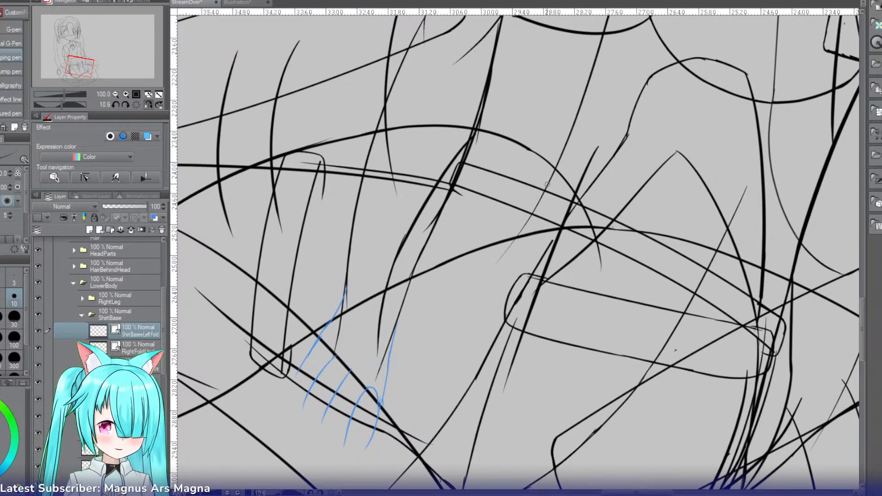
drag(548, 185, 377, 387)
Step: Re-ink the lower half of the left fold's outer edge so it meets the opposite edge in a sharp point
drag(406, 241, 375, 392)
key(ctrl+z)
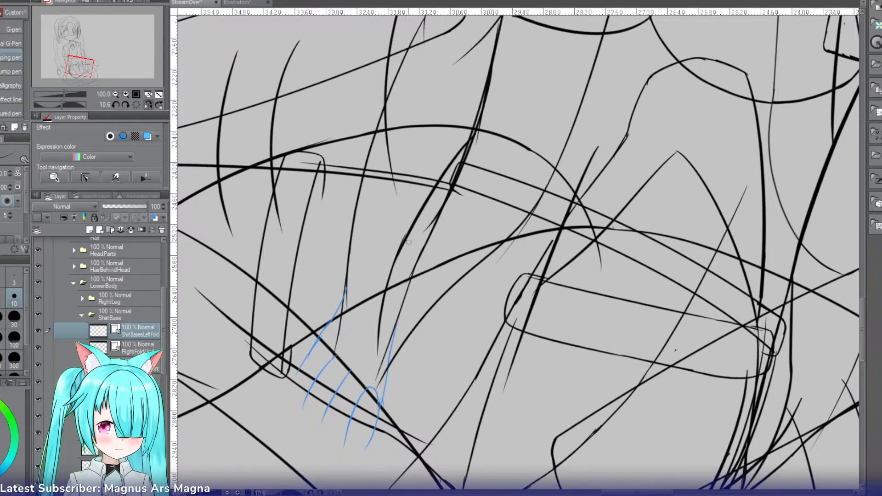
drag(408, 242, 379, 382)
key(e)
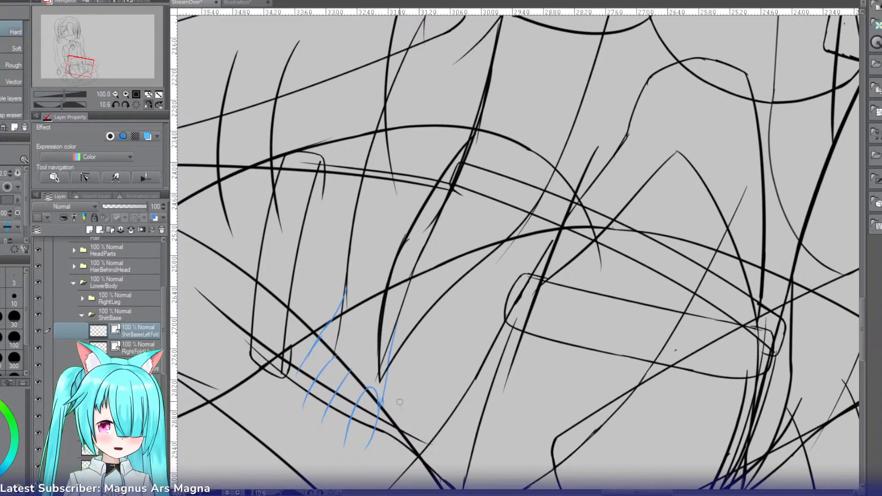
key(r)
drag(298, 240, 320, 348)
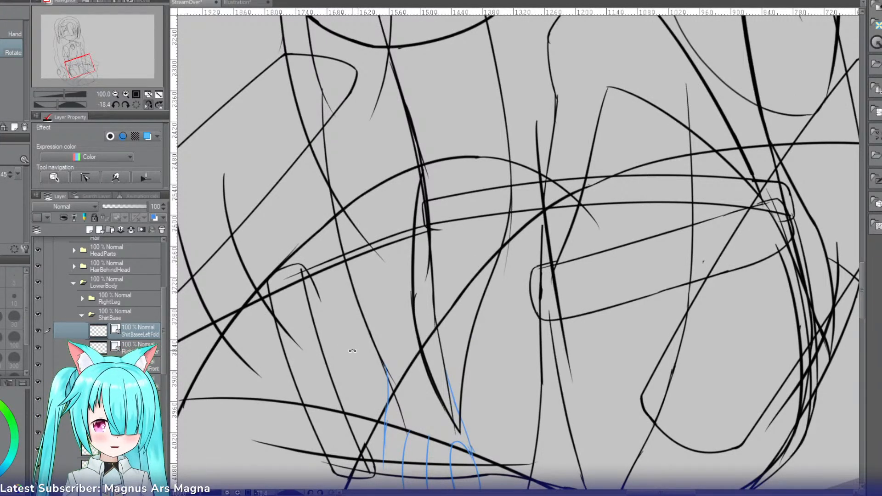
Step: Ink a wider curve for the left fold's outer edge, running from the thick shirt line down to the fold's pointed tip, retrying stray strokes
key(p)
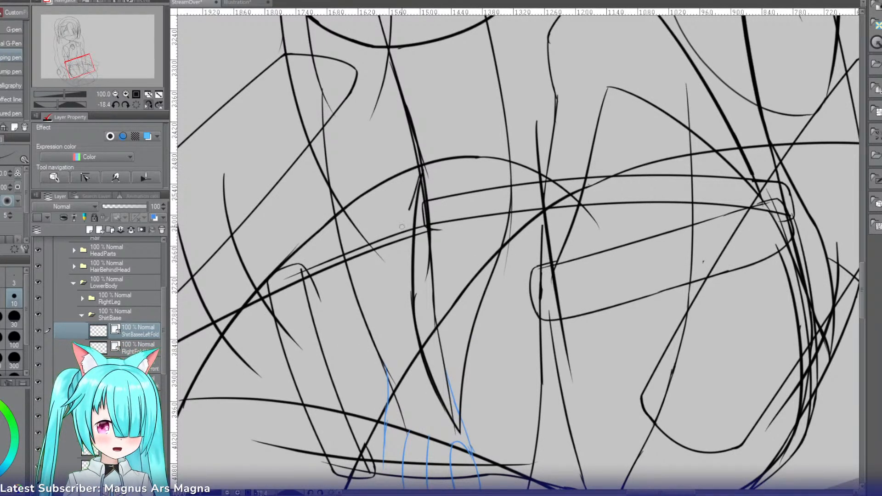
drag(416, 197, 402, 338)
key(ctrl+z)
mouse_move(421, 181)
mouse_down()
mouse_move(397, 257)
mouse_move(419, 347)
mouse_up()
key(ctrl+z)
mouse_move(421, 181)
mouse_down()
mouse_move(407, 301)
mouse_move(453, 413)
mouse_up()
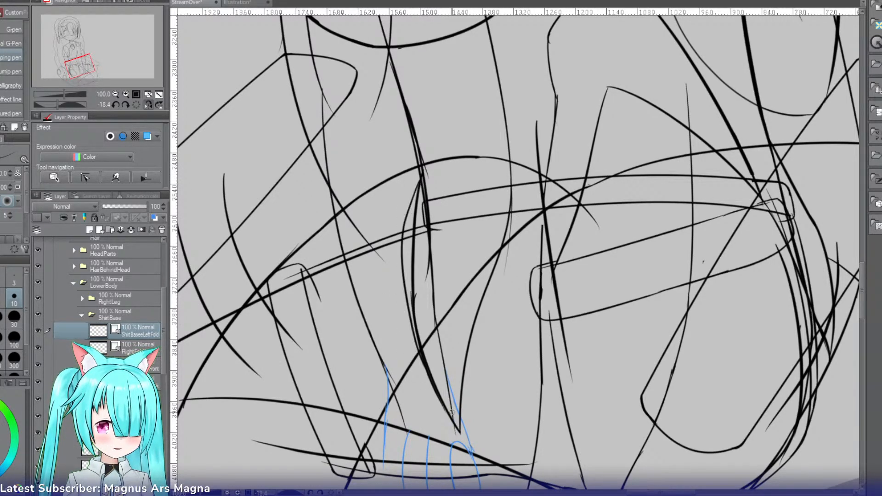
Step: Erase the left fold's old outer line inside the new curve, undoing the stray erasure near the top
key(e)
mouse_move(419, 292)
mouse_down()
mouse_move(420, 342)
mouse_move(433, 364)
mouse_up()
drag(412, 203, 420, 247)
key(ctrl+z)
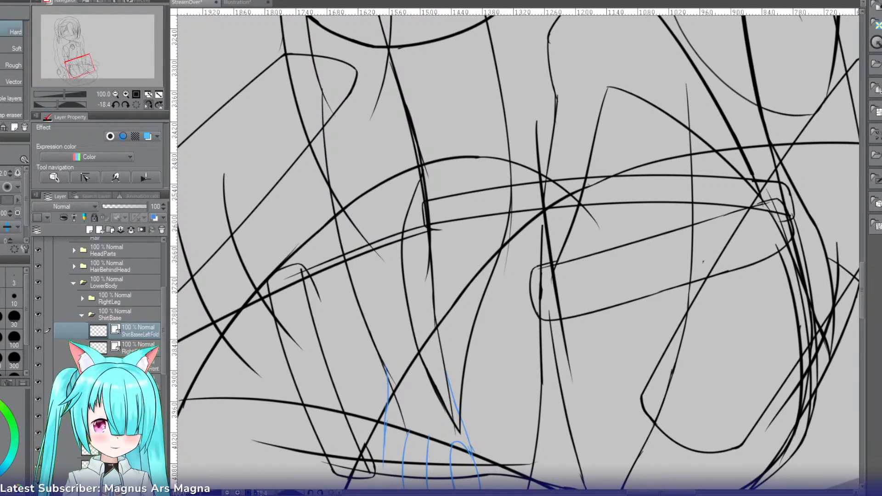
Step: Restore the unmirrored, unrotated canvas view, tint the right fold layers in turn to identify their lines, and select the right fold's front layer
click(149, 104)
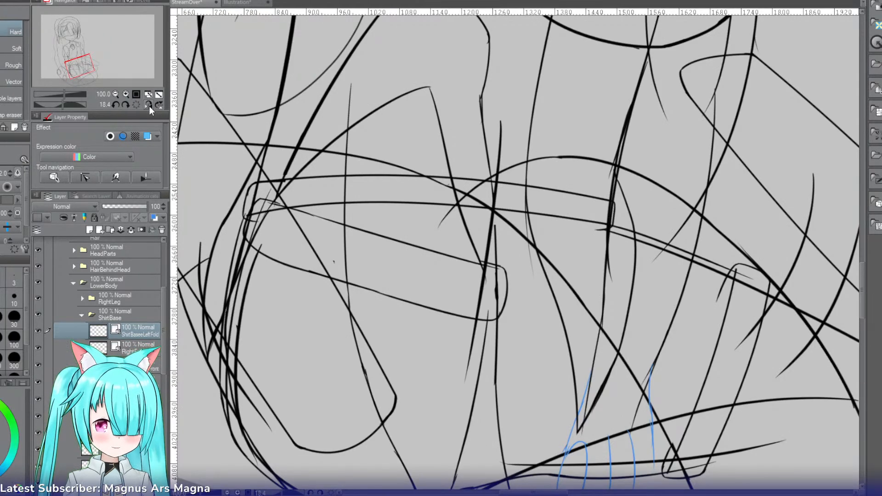
click(134, 105)
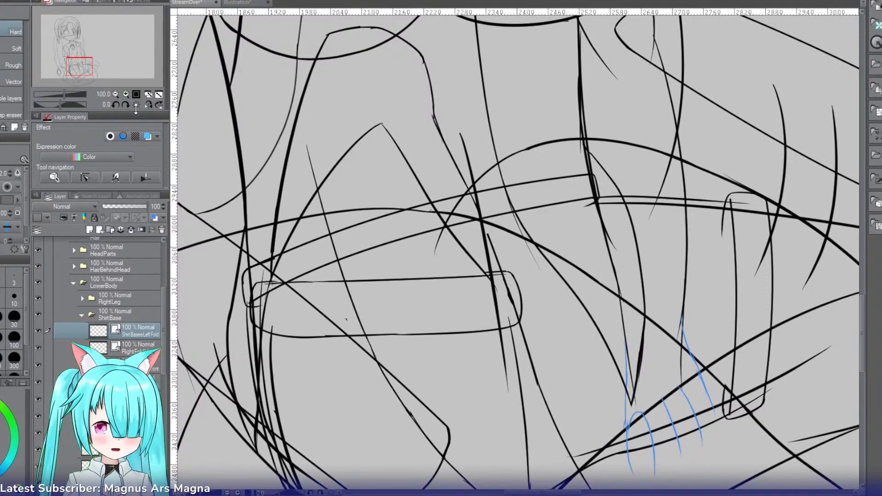
click(115, 93)
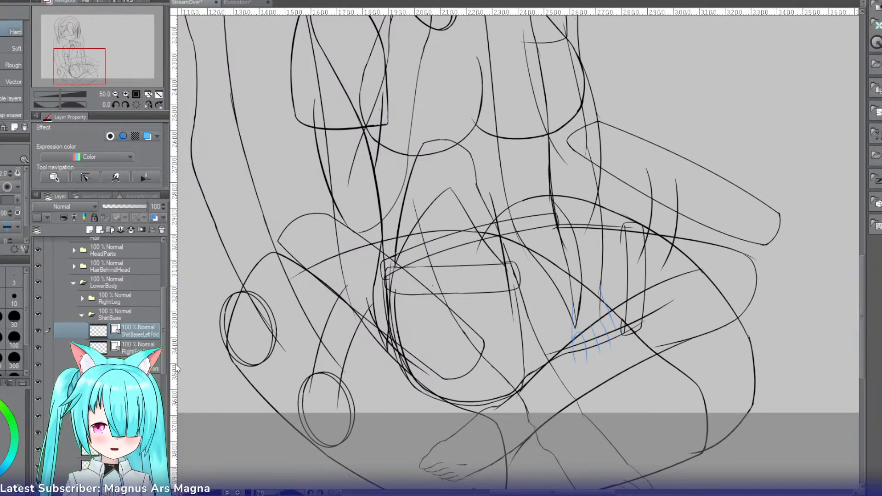
key(ctrl+b)
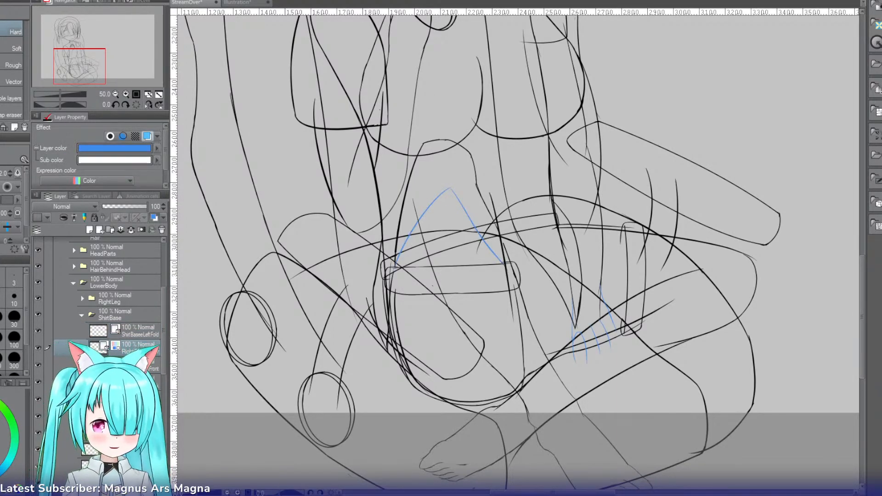
key(ctrl+b)
click(146, 367)
key(ctrl+b)
key(ctrl+b)
key(ctrl+b)
key(ctrl+b)
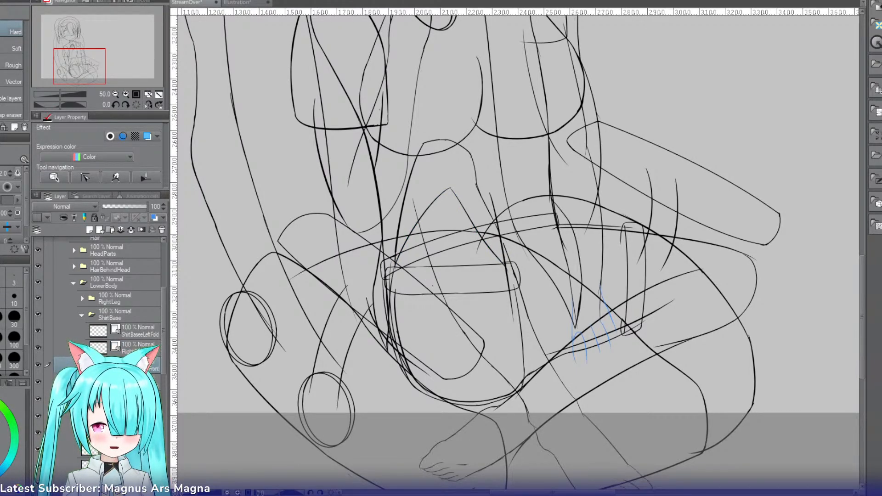
Step: Ink a short curved edge from the lower end of the long shirt line down to a hooked end near the rounded band corner, retrying until clean
click(126, 94)
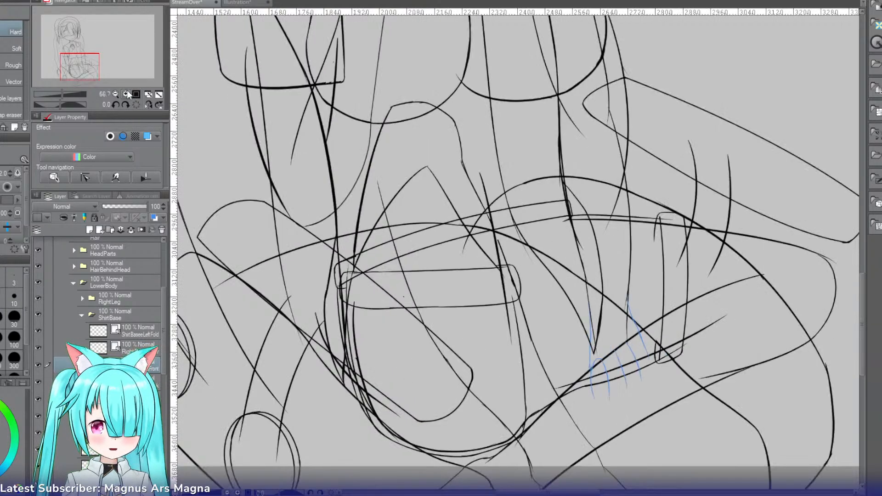
click(126, 93)
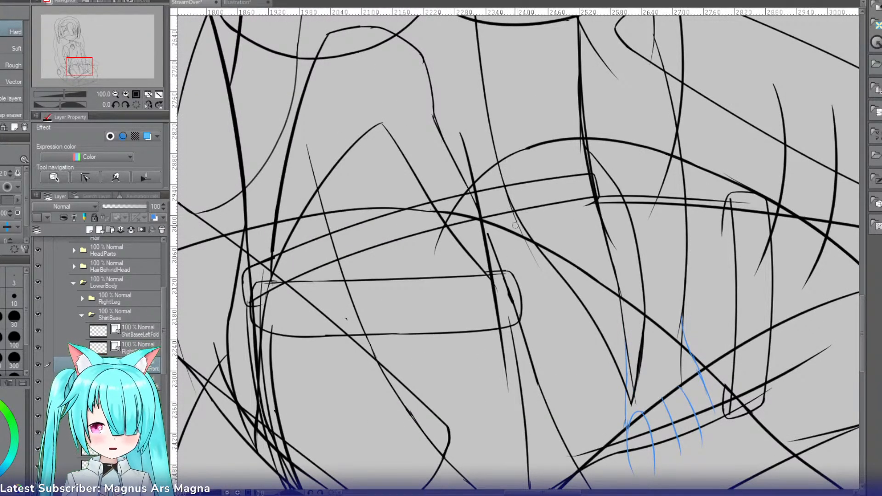
key(p)
drag(514, 212, 490, 302)
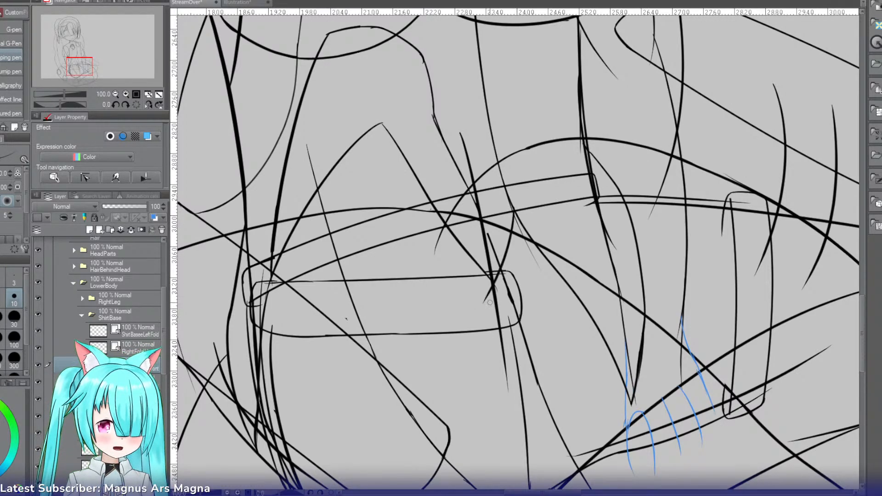
key(ctrl+z)
drag(511, 212, 494, 306)
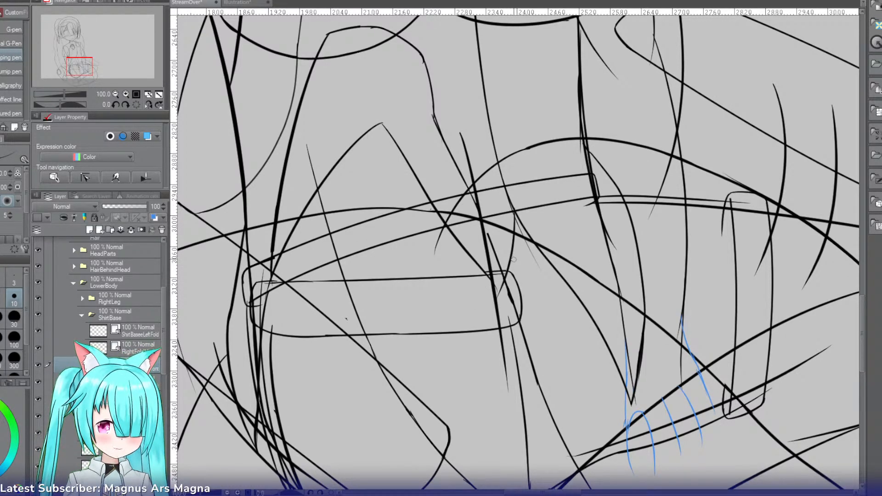
key(ctrl+z)
drag(513, 205, 488, 295)
key(ctrl+z)
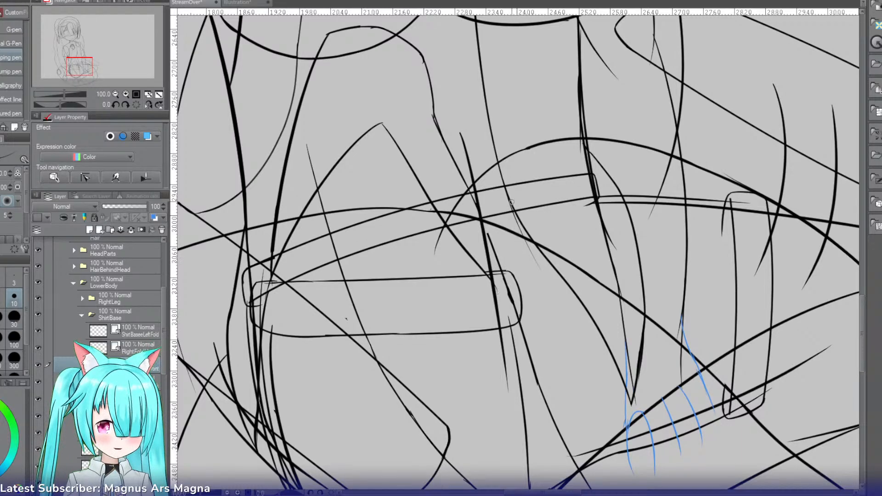
drag(513, 200, 487, 296)
key(ctrl+z)
drag(511, 201, 494, 288)
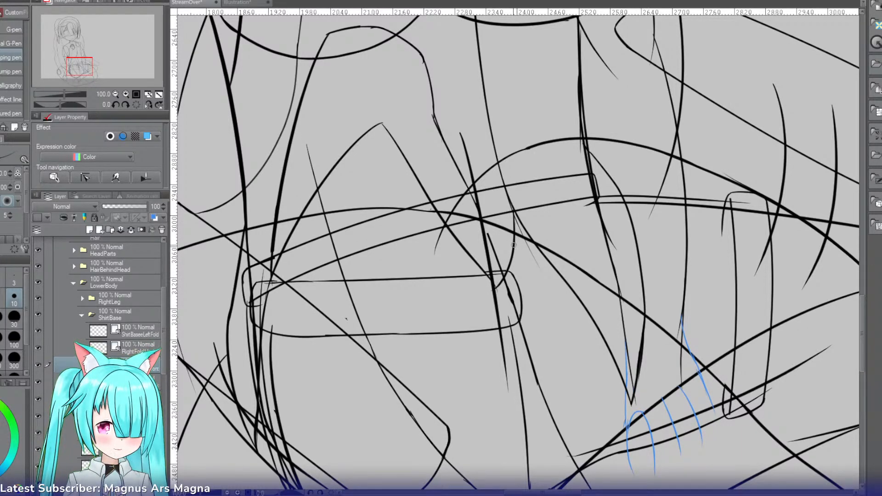
key(ctrl+z)
mouse_move(513, 205)
mouse_down()
mouse_move(500, 303)
mouse_move(513, 207)
mouse_move(498, 283)
mouse_up()
key(ctrl+z)
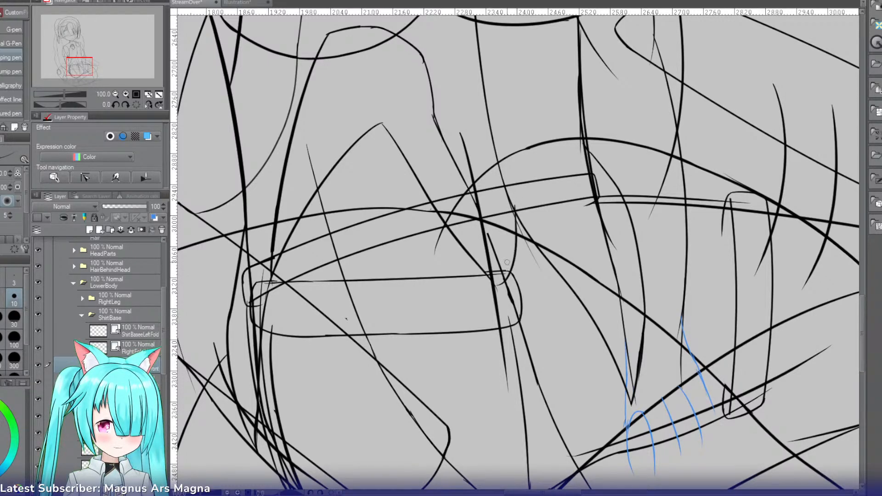
key(ctrl+z)
drag(514, 205, 498, 283)
Step: Redraw the right fold's diagonal lower stroke so it runs into the hooked end of the short curve
drag(468, 253, 490, 279)
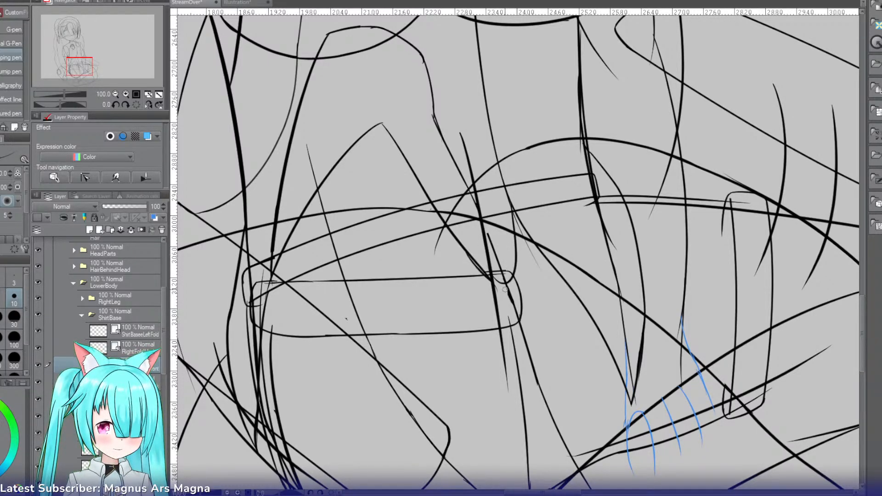
key(ctrl+z)
key(ctrl+z)
drag(450, 238, 503, 291)
key(e)
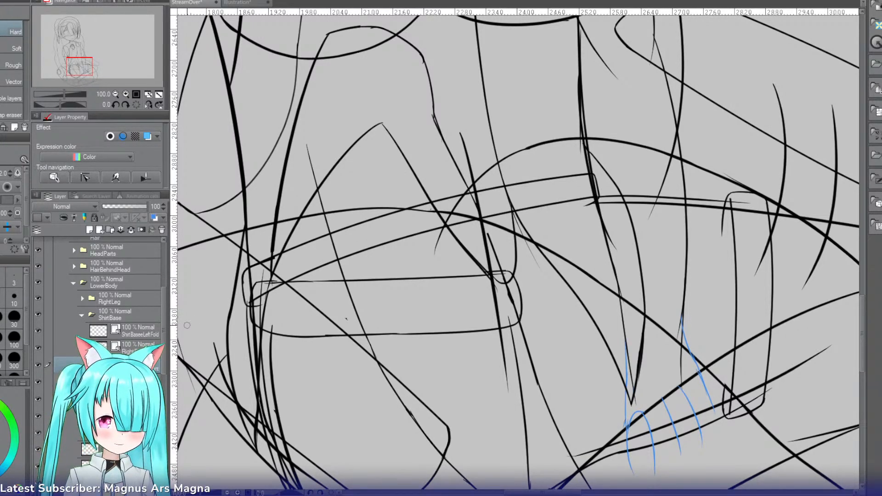
Step: Select the ShirtBaseeLeftFold layer and tint its lines with the blue layer colour
click(116, 94)
click(115, 94)
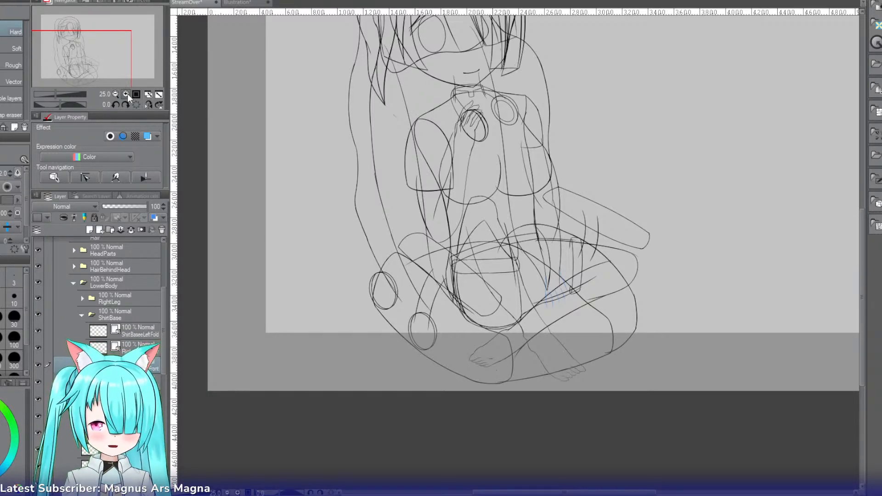
click(127, 93)
click(127, 94)
click(127, 93)
click(127, 94)
click(127, 93)
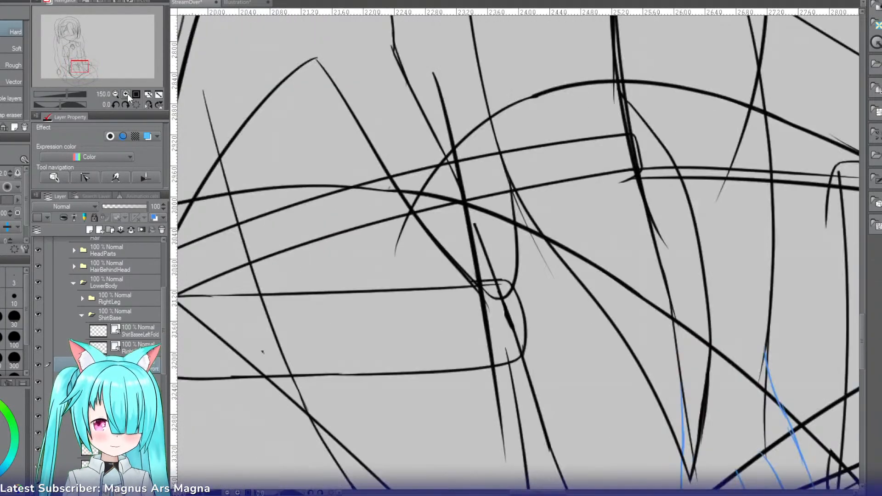
drag(90, 65, 82, 64)
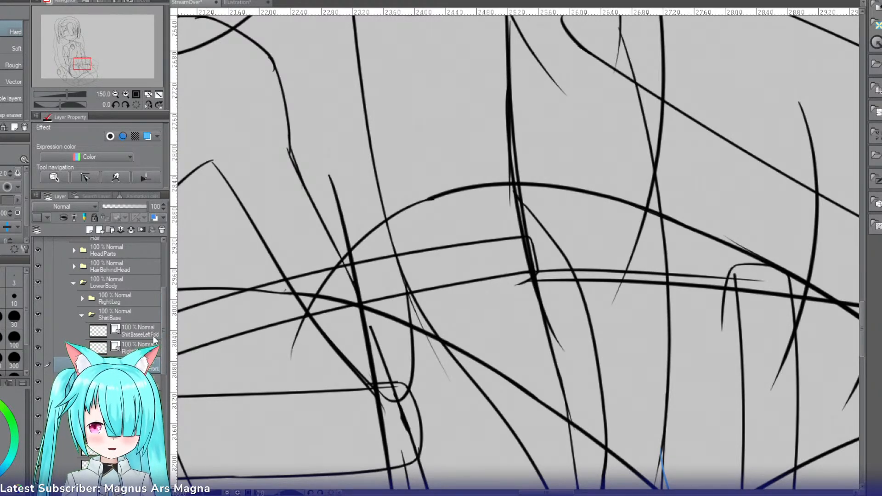
key(ctrl+b)
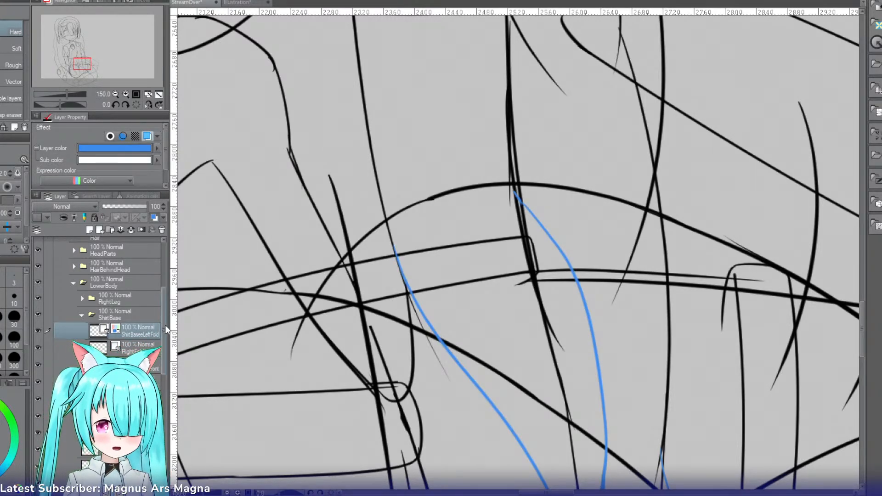
Step: Mirror the canvas view and ink the left fold's upper outer edge from higher on the thick shirt line smoothly into the existing curve
click(146, 105)
key(p)
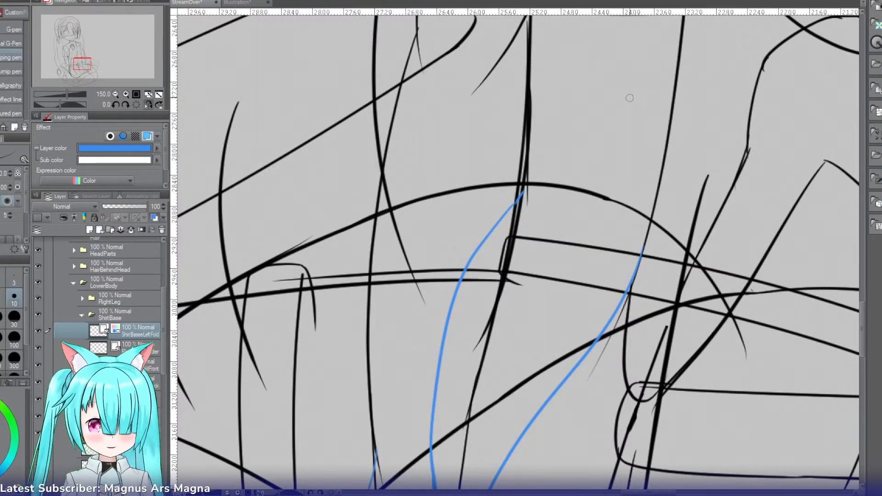
drag(527, 81, 496, 216)
key(ctrl+z)
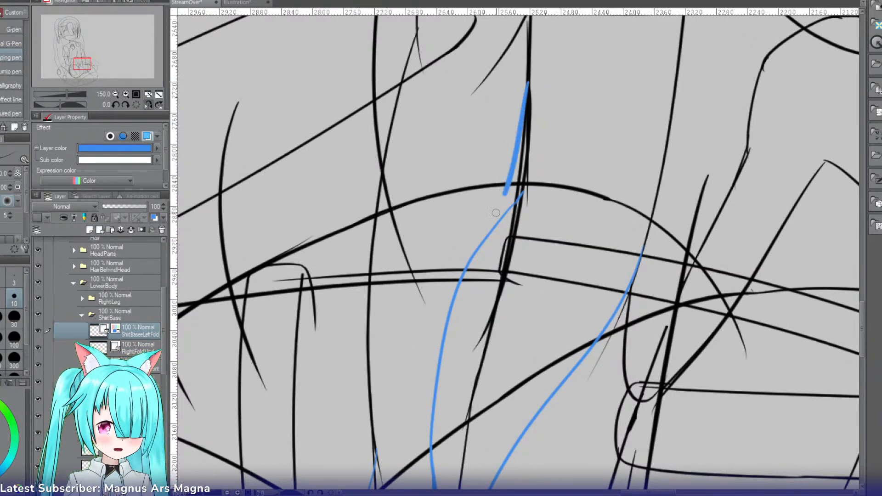
key(ctrl+z)
drag(529, 87, 475, 239)
key(ctrl+z)
mouse_move(528, 89)
mouse_down()
mouse_move(484, 234)
mouse_move(452, 301)
mouse_up()
Step: Erase the overlapping old start of the left fold's outer edge, then restore the unmirrored view and the layer's normal line colour
key(e)
drag(519, 199, 478, 255)
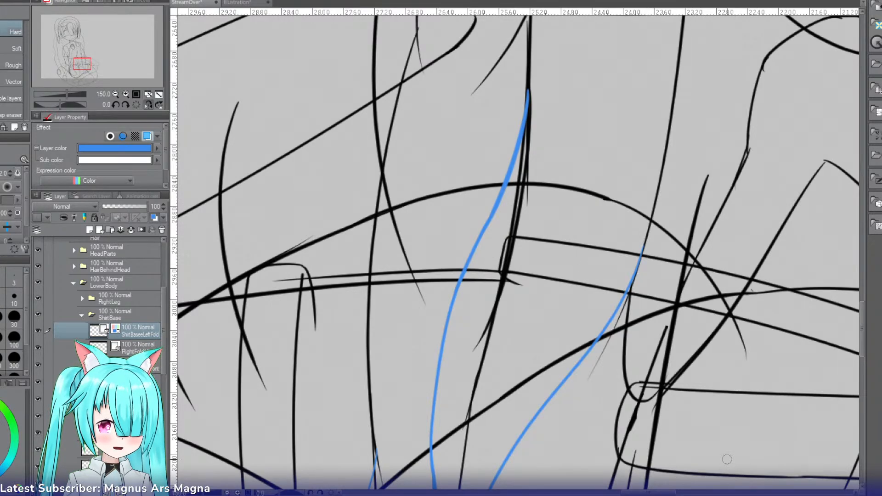
click(148, 104)
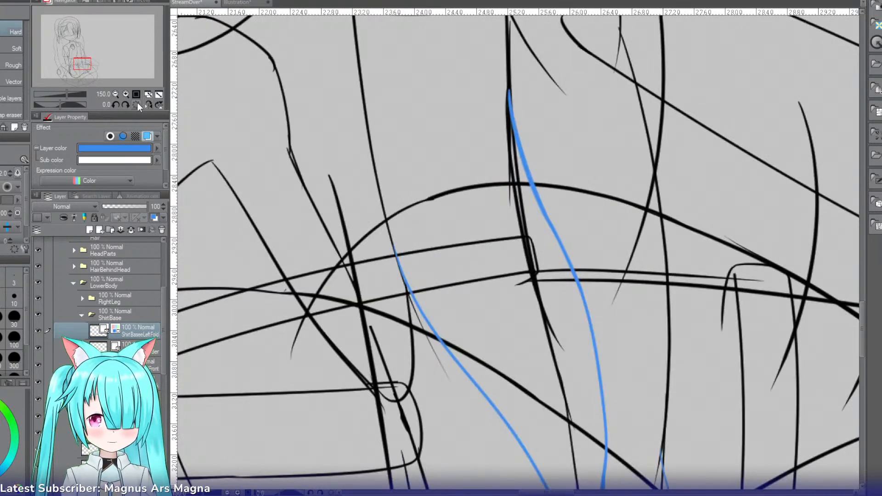
click(147, 136)
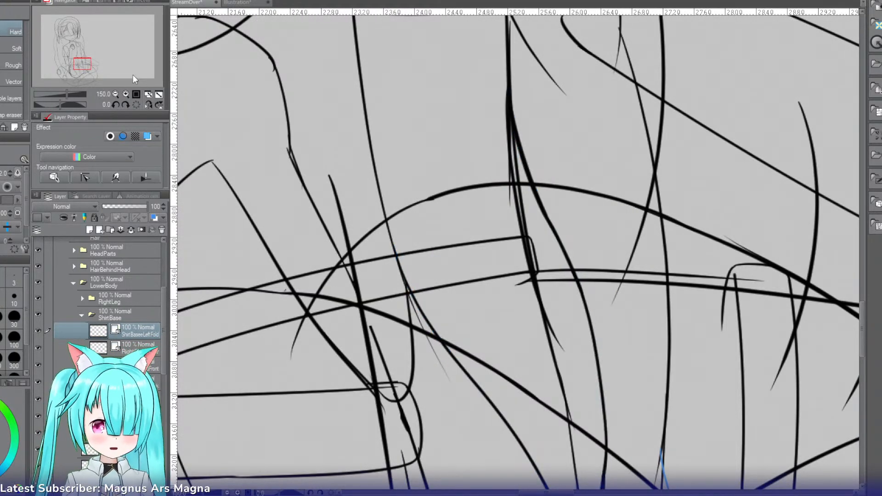
Step: Select the layer holding the blue sketch marks below the left fold and clear those marks
click(115, 94)
click(115, 93)
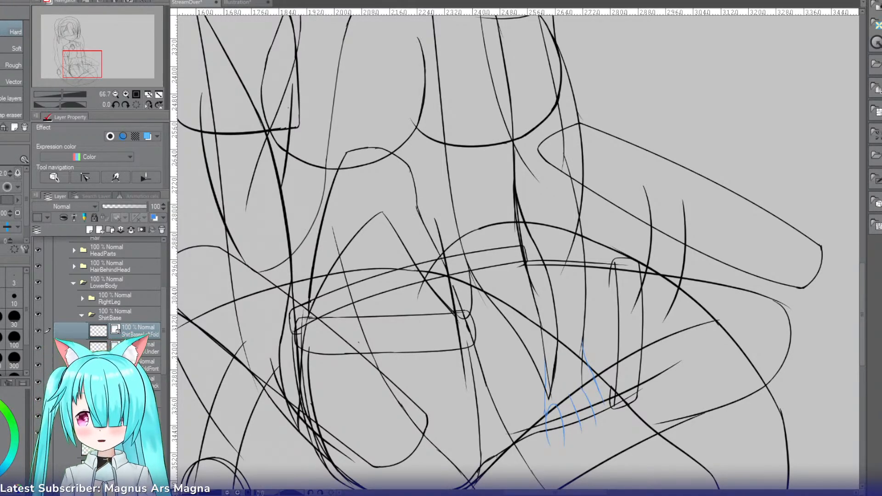
click(116, 94)
click(115, 94)
click(115, 94)
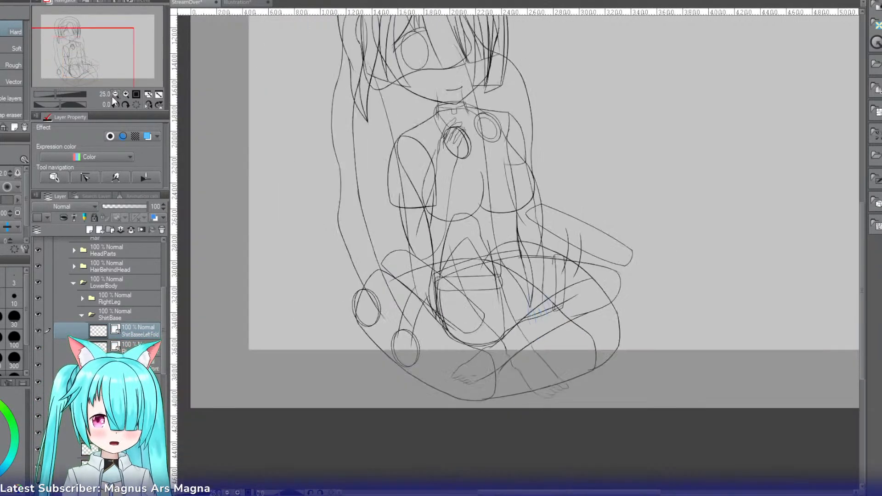
drag(90, 51, 96, 53)
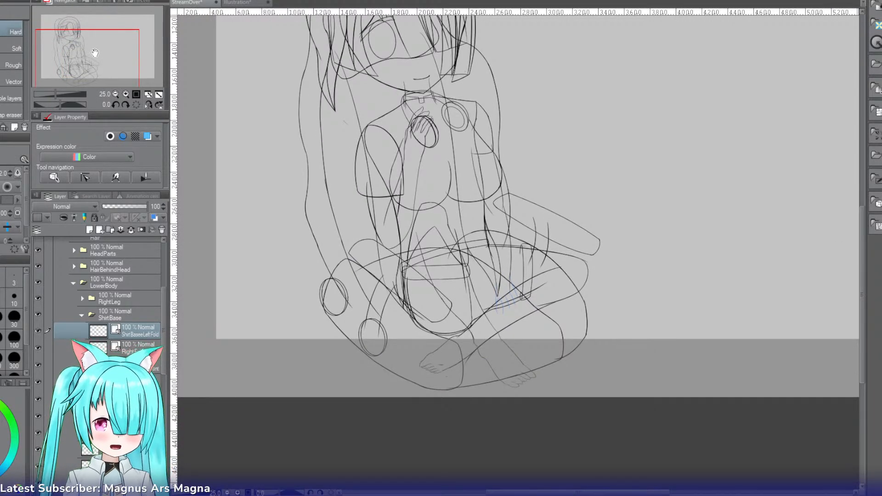
click(123, 93)
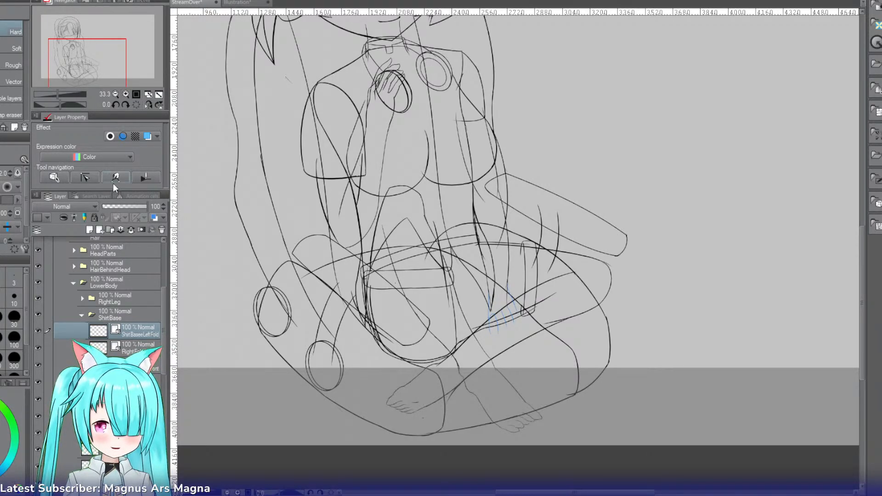
click(87, 399)
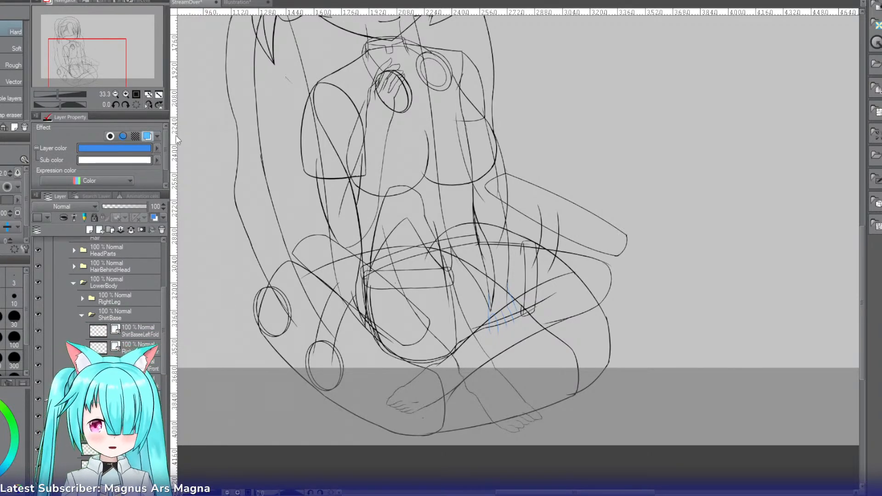
drag(101, 62, 107, 60)
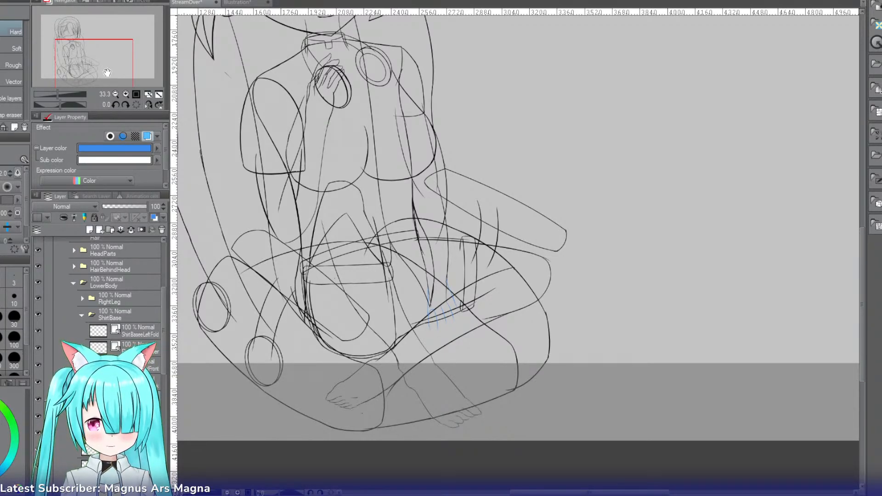
key(Delete)
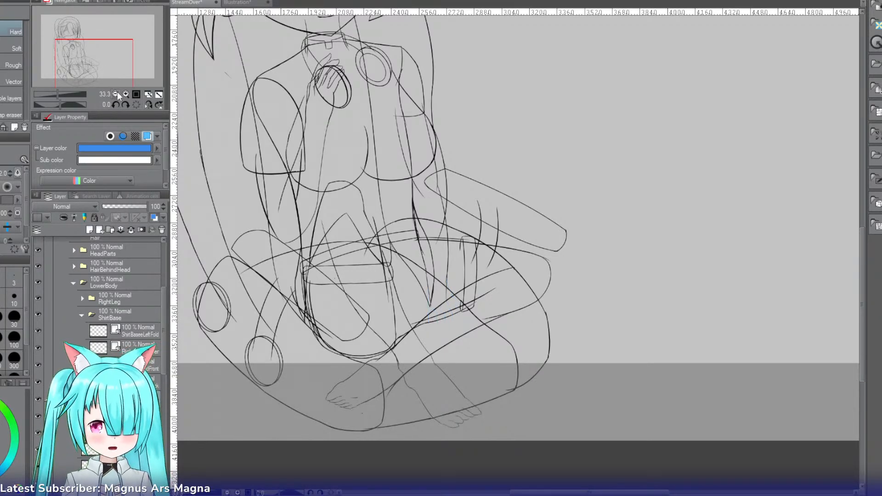
click(126, 93)
click(127, 92)
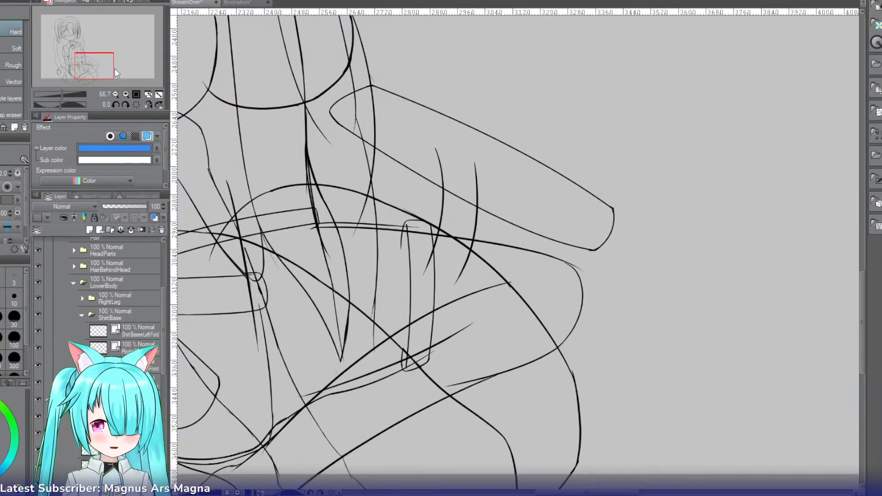
drag(114, 68, 105, 75)
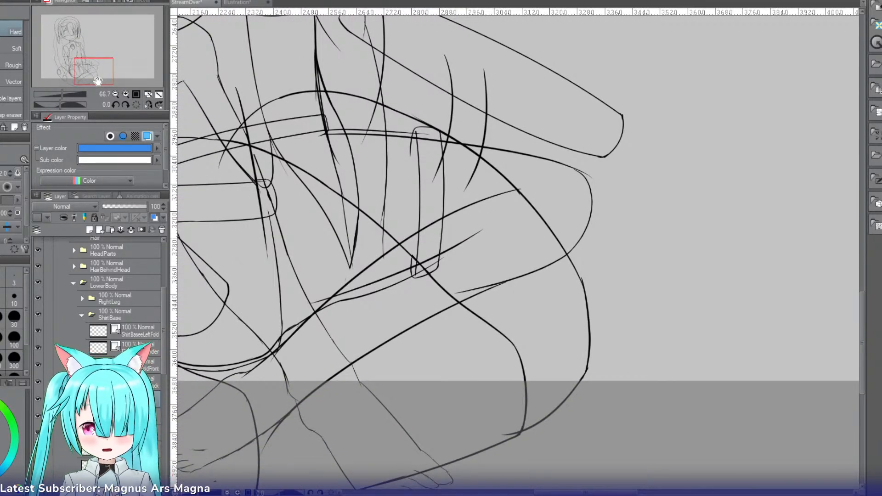
Step: Mirror the canvas view and sketch the top edge of the hand beside the knee, curving down into the outermost finger
click(126, 94)
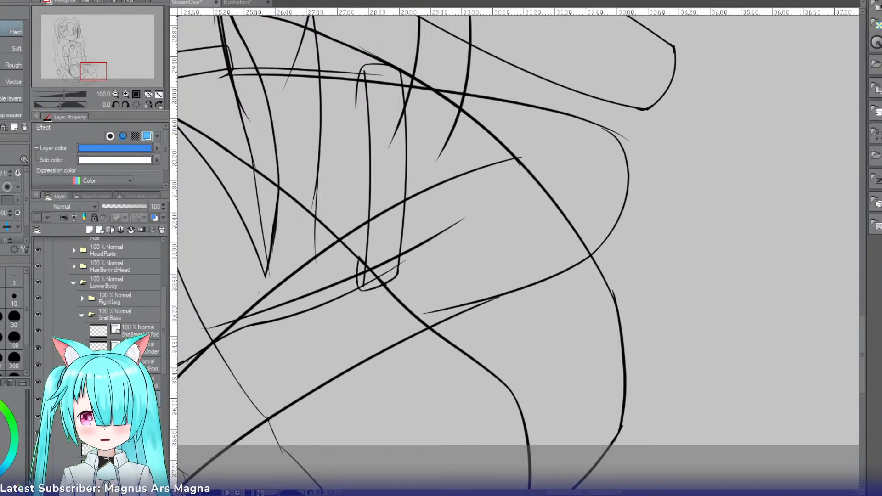
click(148, 105)
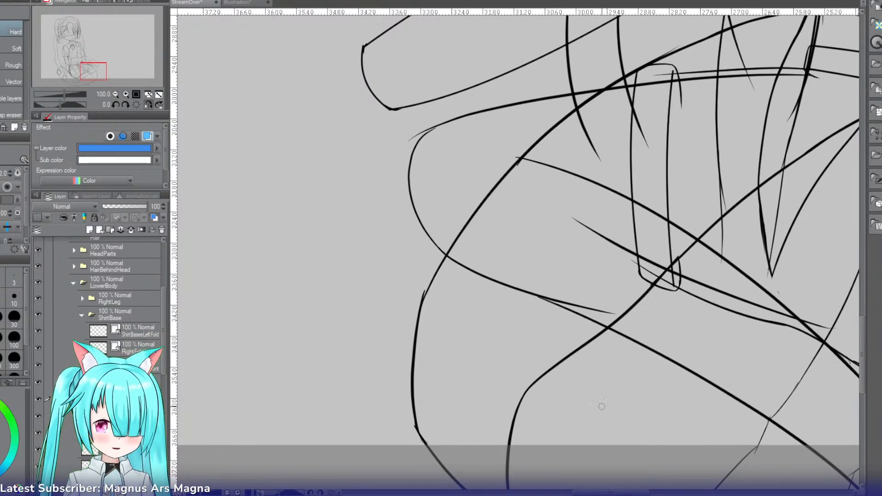
drag(605, 494, 631, 494)
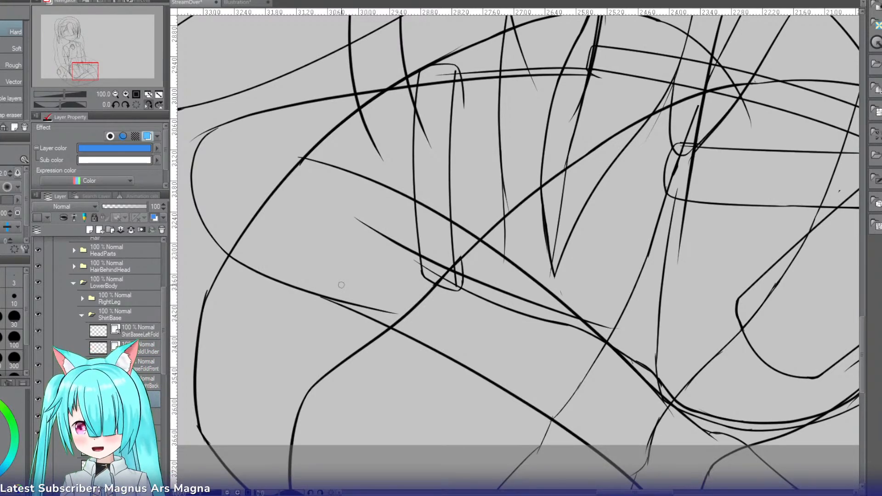
key(p)
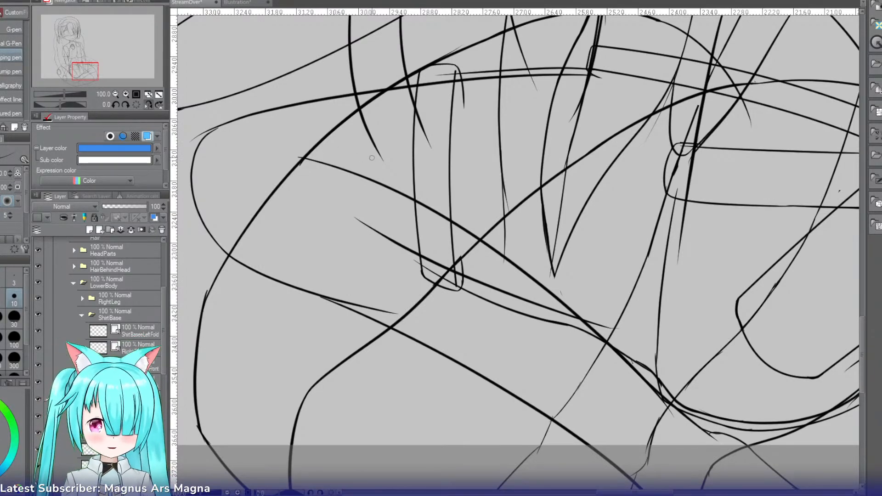
mouse_move(380, 156)
mouse_down()
mouse_move(329, 153)
mouse_move(389, 157)
mouse_move(355, 152)
mouse_move(333, 161)
mouse_move(347, 152)
mouse_move(324, 174)
mouse_move(355, 157)
mouse_move(349, 151)
mouse_move(323, 162)
mouse_move(308, 199)
mouse_up()
key(ctrl+z)
key(ctrl+z)
key(ctrl+z)
key(ctrl+z)
key(ctrl+z)
key(ctrl+z)
drag(348, 152, 302, 204)
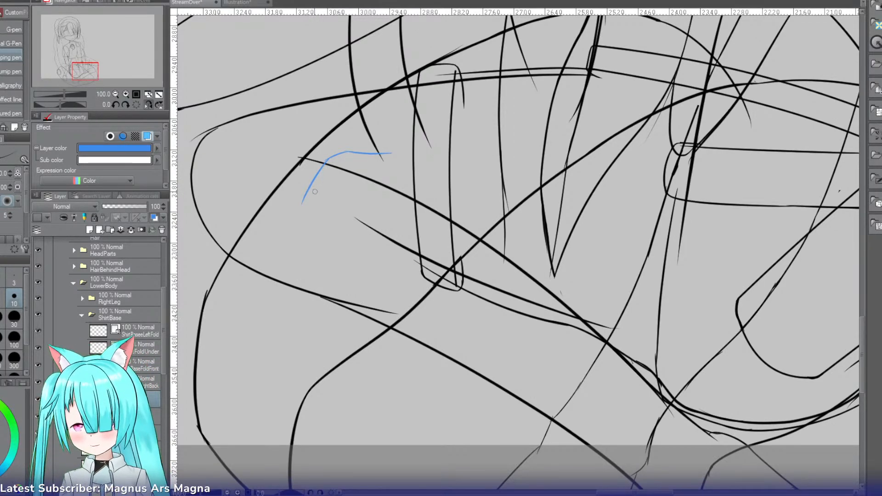
Step: Extend the outermost finger's outer edge in a smooth curve down to the fingertip
drag(308, 189, 306, 225)
key(ctrl+z)
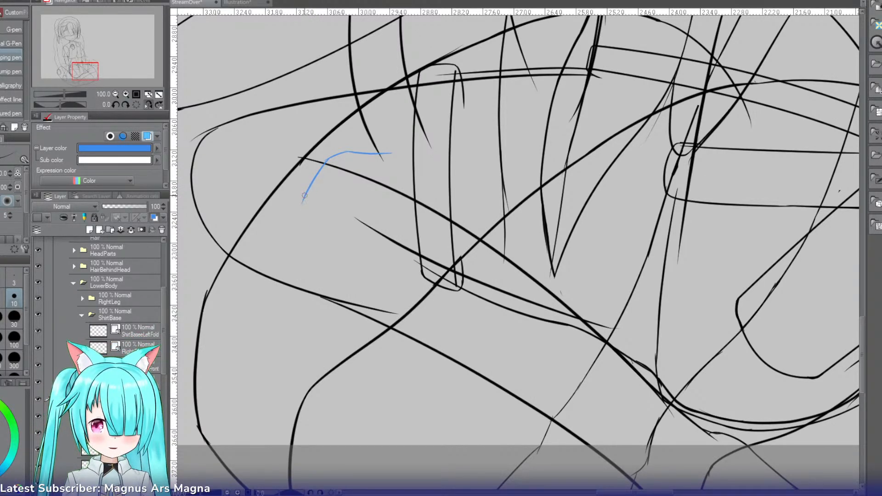
mouse_move(308, 192)
mouse_down()
mouse_move(301, 229)
mouse_move(314, 180)
mouse_move(305, 230)
mouse_move(304, 205)
mouse_move(306, 228)
mouse_move(304, 218)
mouse_move(311, 238)
mouse_up()
key(ctrl+z)
key(ctrl+z)
key(ctrl+z)
key(ctrl+z)
key(ctrl+z)
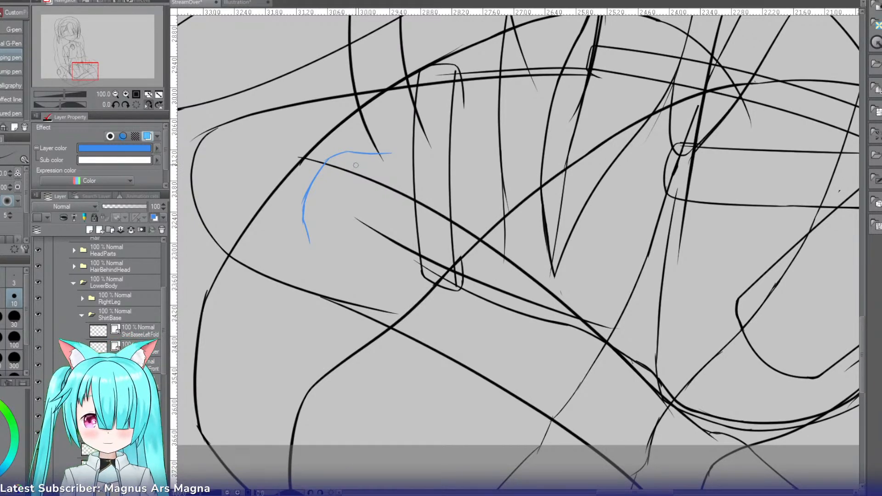
Step: Sketch the outermost finger's inner edge from the knuckle down and close it with a narrow rounded tip
drag(353, 166, 319, 225)
key(ctrl+z)
key(ctrl+z)
key(ctrl+z)
key(ctrl+z)
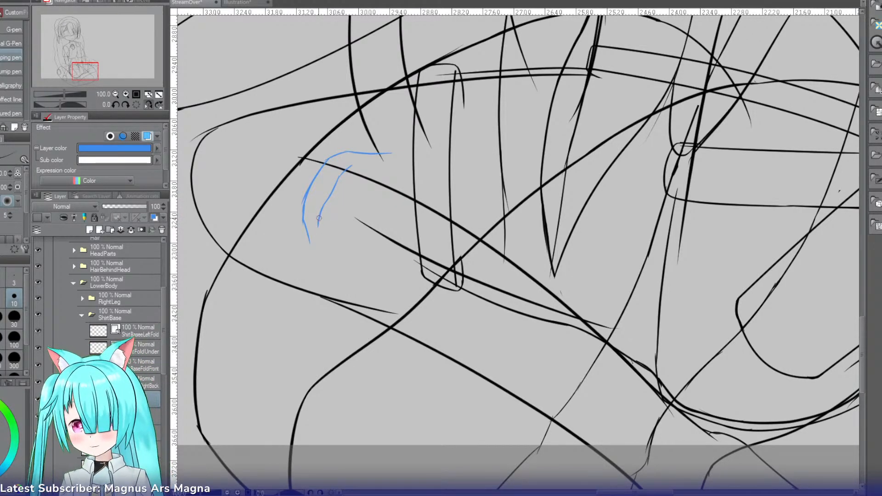
drag(319, 226, 318, 247)
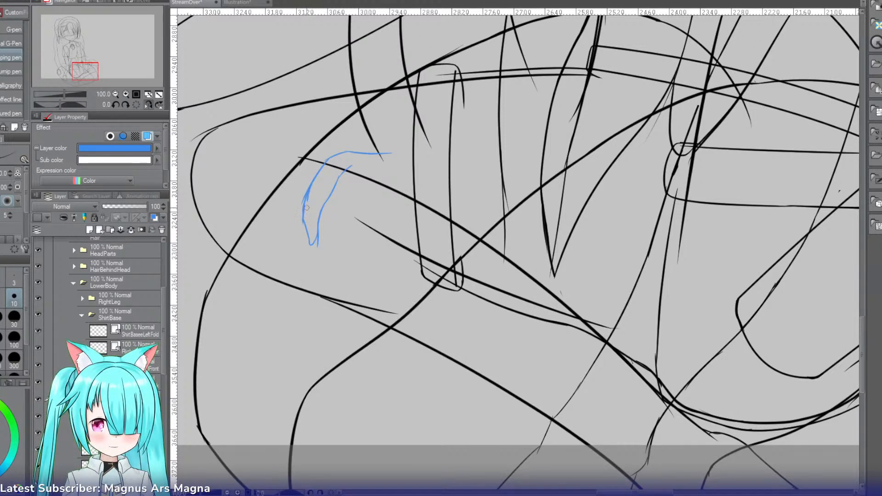
Step: Clean up the doubled outer edge of the outermost finger and redraw its lower part to meet the fingertip
key(ctrl+z)
mouse_move(307, 203)
mouse_down()
mouse_move(311, 230)
mouse_move(304, 198)
mouse_up()
key(e)
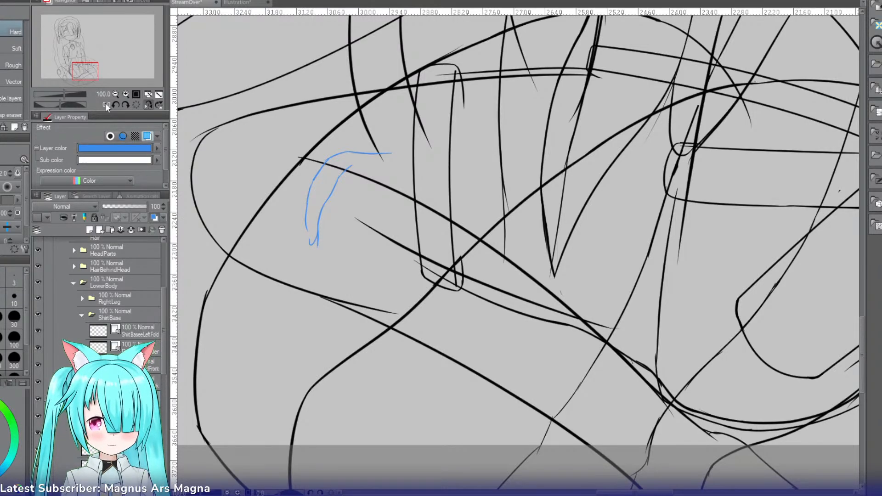
click(125, 94)
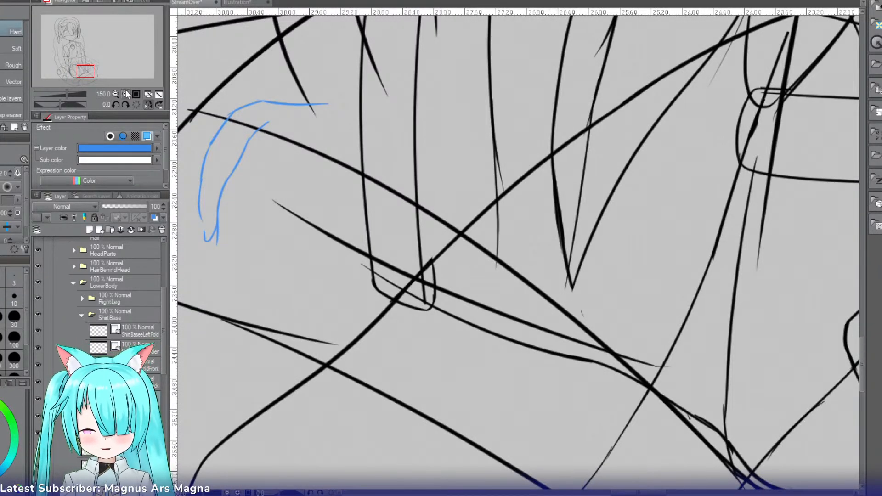
key(p)
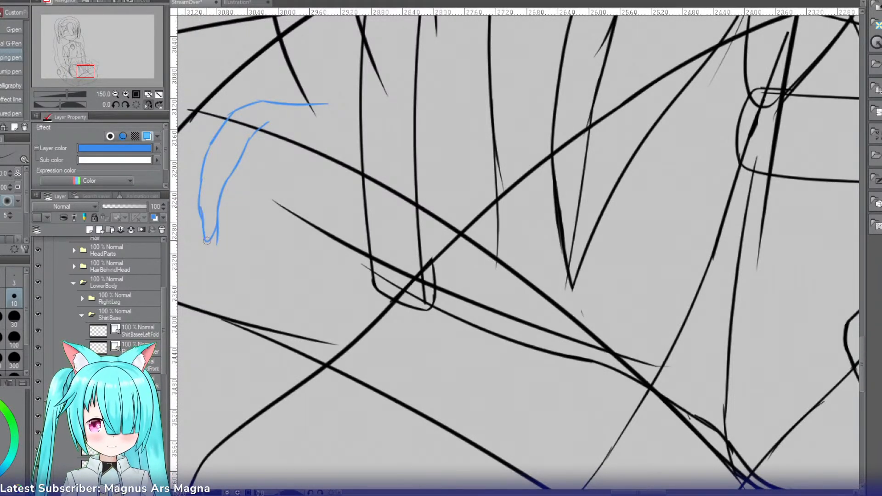
key(ctrl+z)
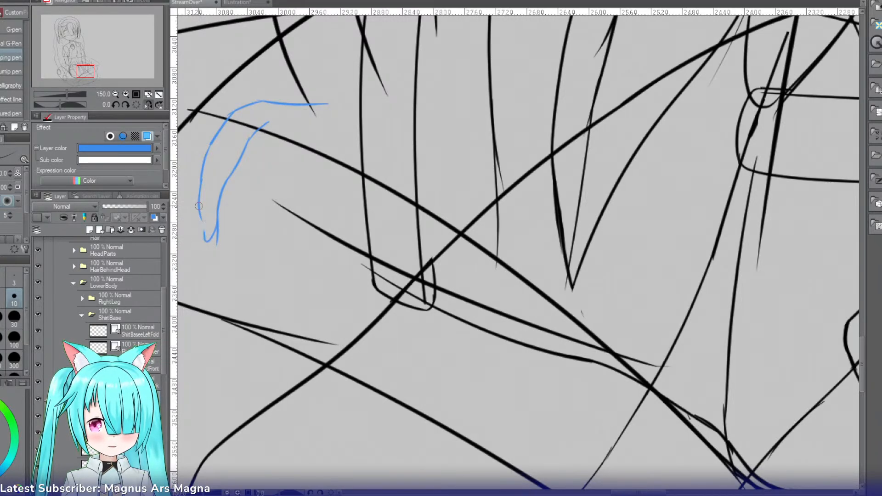
drag(199, 207, 205, 241)
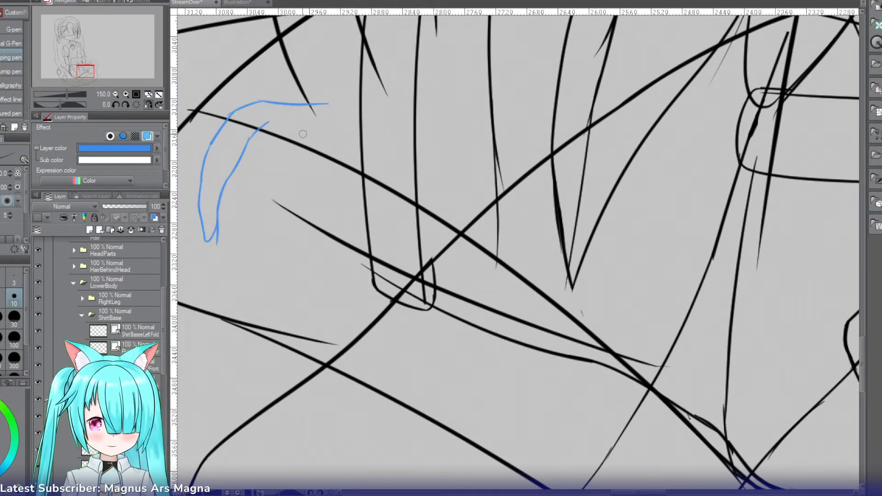
Step: Sketch the third finger's upper segment as a line slanting down from the knuckle
drag(301, 134, 272, 162)
key(ctrl+z)
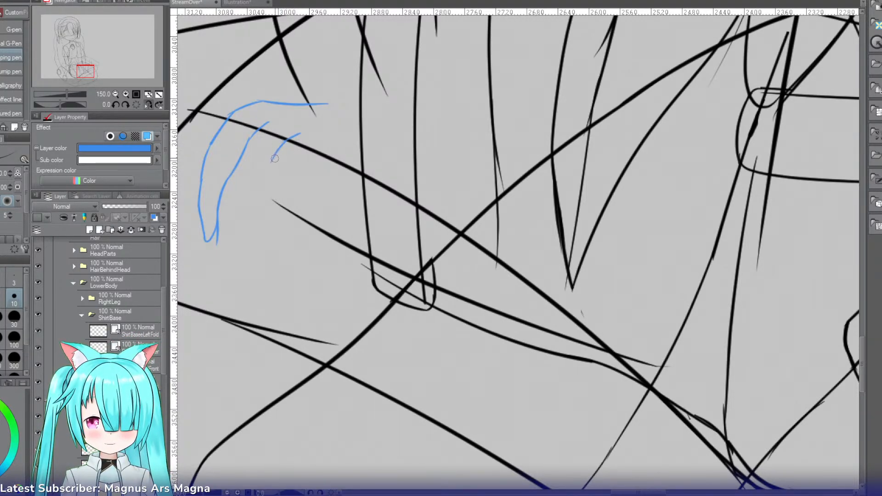
mouse_move(300, 133)
mouse_down()
mouse_move(278, 146)
mouse_move(266, 183)
mouse_up()
drag(278, 145, 262, 186)
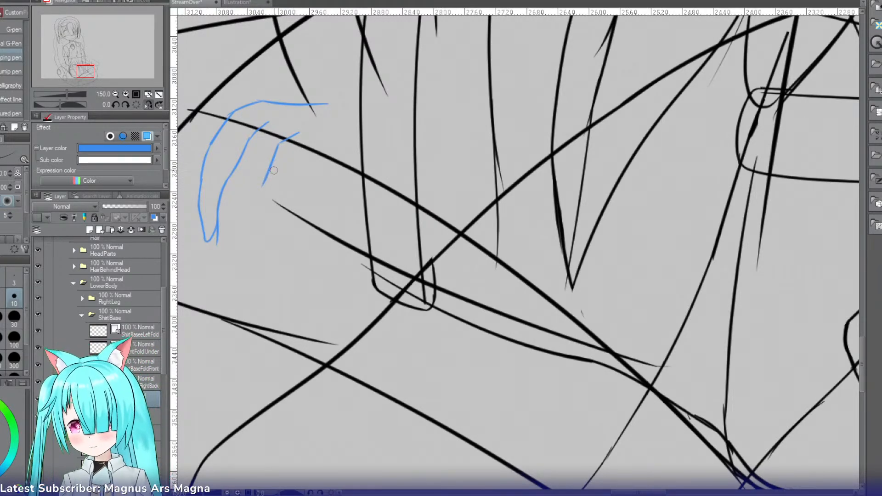
key(ctrl+z)
mouse_move(278, 145)
mouse_down()
mouse_move(254, 186)
mouse_move(261, 181)
mouse_move(255, 216)
mouse_up()
key(ctrl+z)
Step: Sketch both sides of the third finger's lower segment so they meet at a narrow tip
drag(258, 181, 263, 244)
key(ctrl+z)
key(ctrl+z)
drag(275, 212, 263, 242)
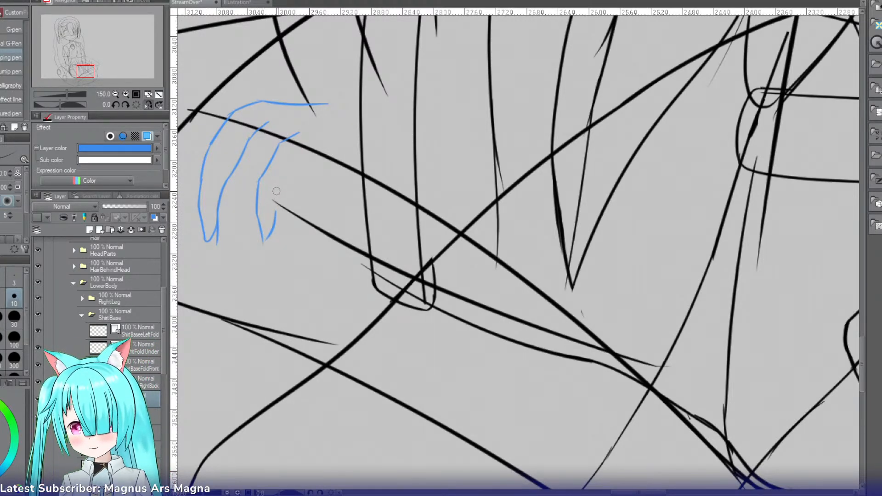
drag(277, 182, 273, 221)
key(ctrl+z)
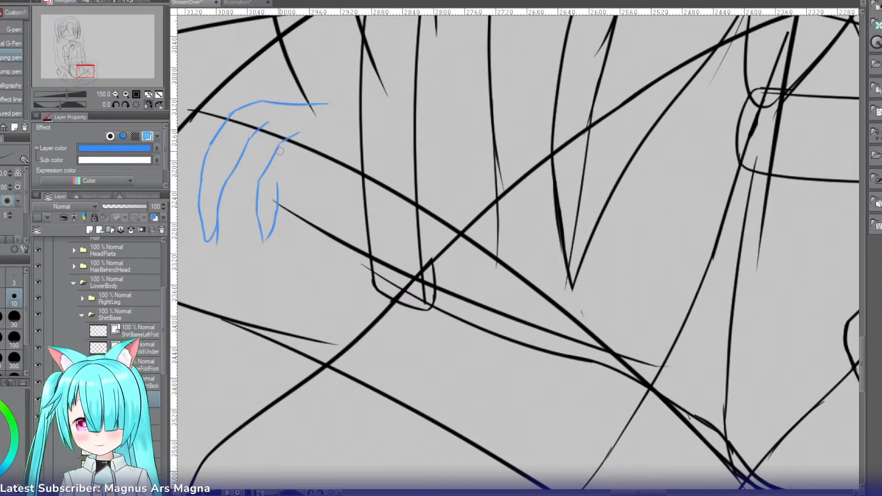
Step: Sketch the second finger's inner edge down from the third finger's knuckle line and round off its tip
drag(279, 145, 239, 215)
key(ctrl+z)
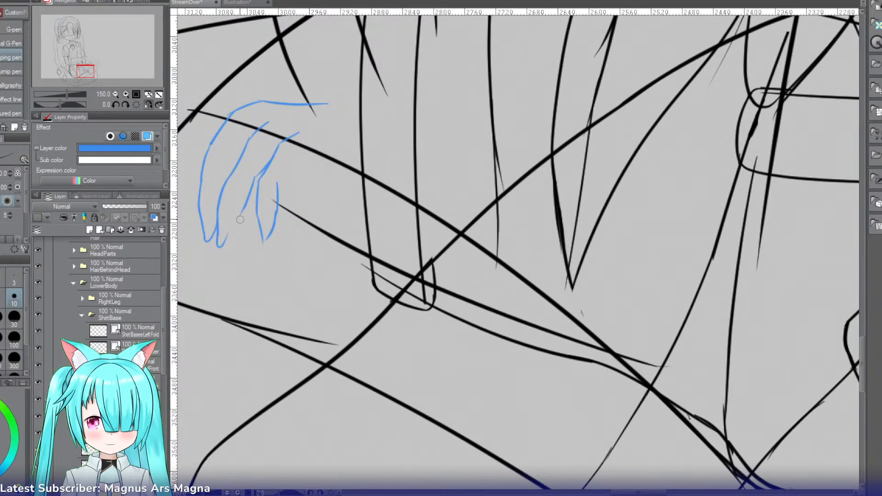
mouse_move(218, 233)
mouse_down()
mouse_move(241, 210)
mouse_move(223, 244)
mouse_move(244, 209)
mouse_move(221, 244)
mouse_up()
key(ctrl+z)
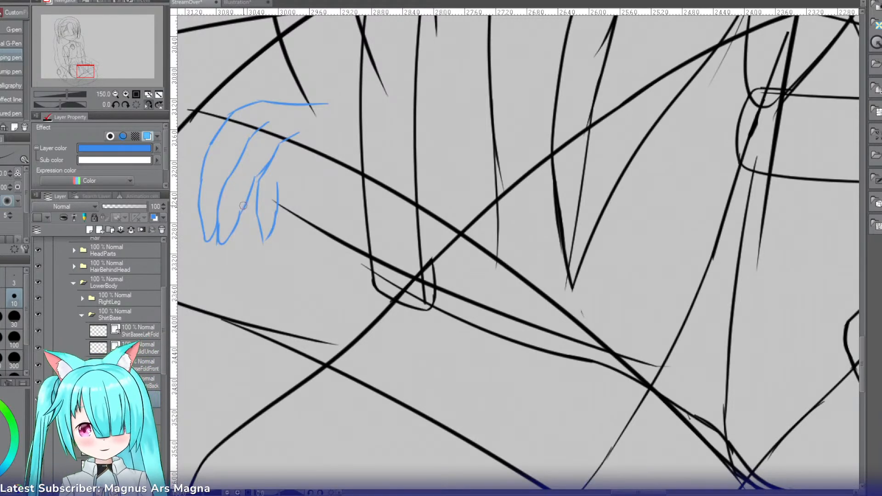
Step: Redraw the lower part of the line dividing the first two fingers and erase its old stroke
mouse_move(230, 177)
mouse_down()
mouse_move(219, 249)
mouse_move(217, 206)
mouse_move(220, 228)
mouse_up()
key(ctrl+z)
key(e)
click(219, 208)
key(p)
key(ctrl+z)
Step: Redraw the outermost finger's outer edge straighter and further inward, then erase the old outer curve
drag(214, 140, 209, 205)
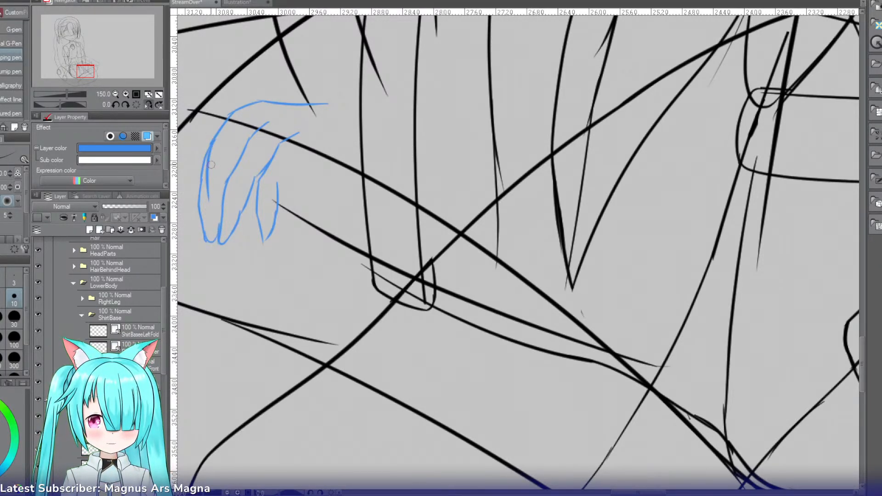
key(ctrl+z)
drag(211, 145, 205, 235)
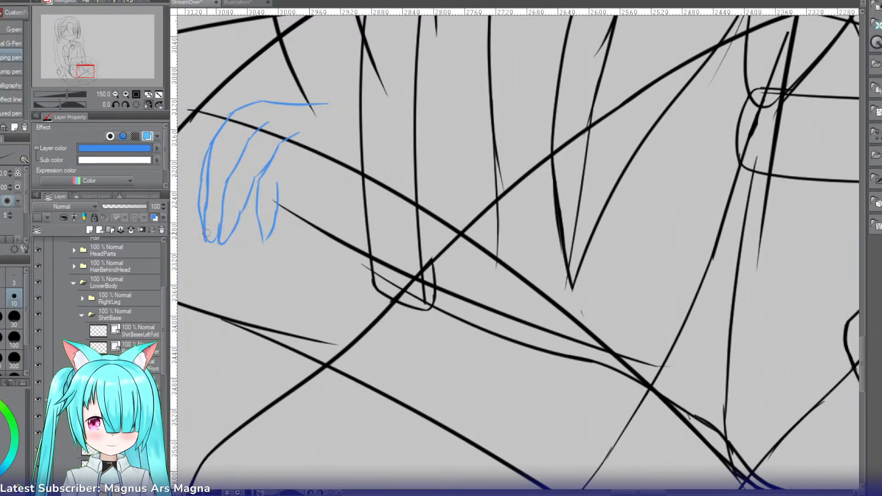
key(ctrl+z)
key(ctrl+z)
drag(207, 174, 205, 215)
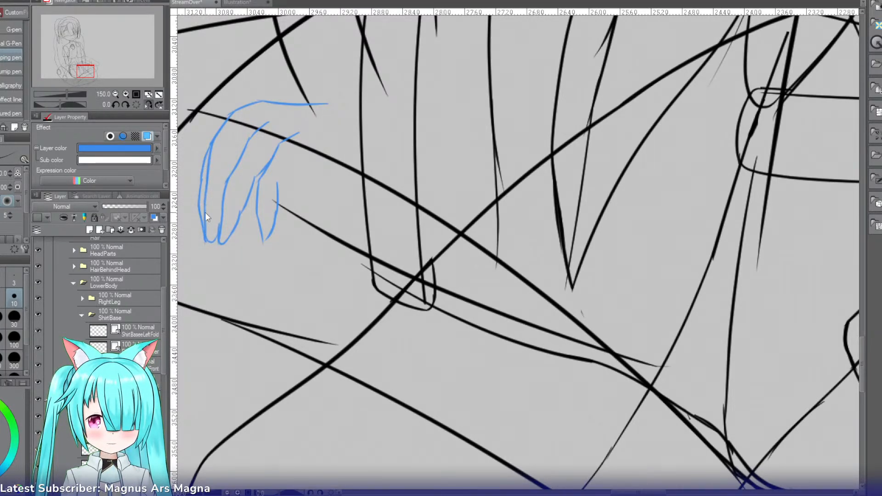
key(e)
drag(199, 197, 208, 146)
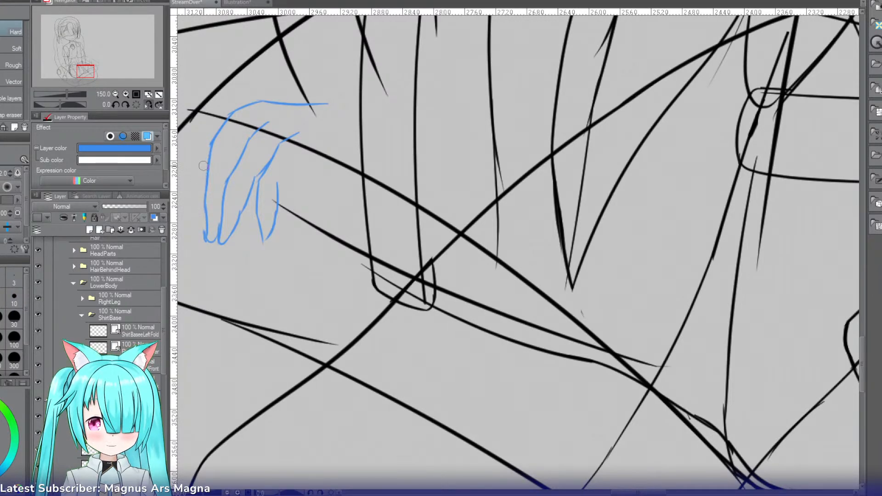
drag(201, 229, 202, 239)
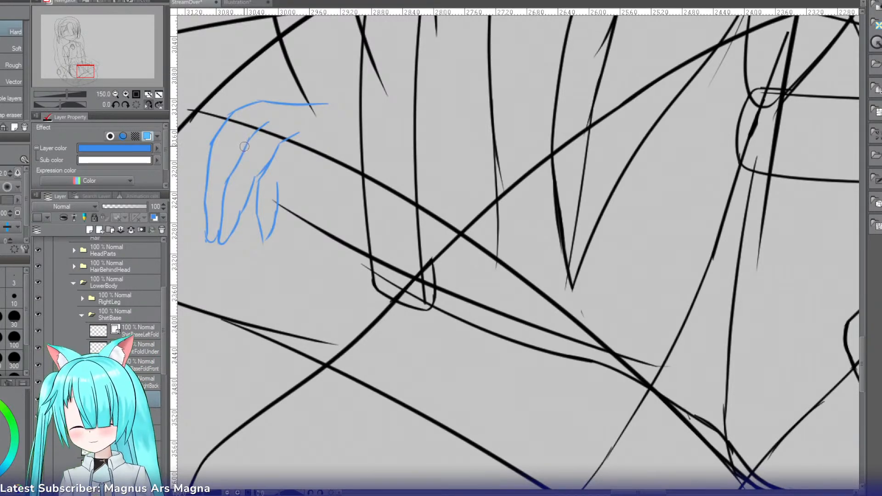
Step: Redraw the back of the hand and the outermost finger's outer edge further inward with more angular knuckles
key(p)
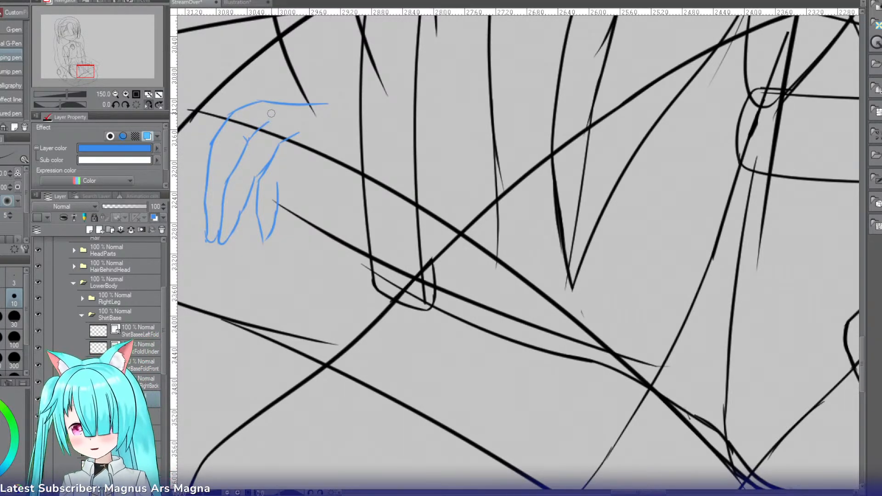
mouse_move(273, 101)
mouse_down()
mouse_move(236, 115)
mouse_move(245, 115)
mouse_move(223, 135)
mouse_move(242, 113)
mouse_move(218, 148)
mouse_move(214, 187)
mouse_up()
key(ctrl+z)
key(ctrl+z)
key(ctrl+z)
key(ctrl+z)
drag(221, 143, 205, 239)
key(ctrl+z)
Step: Erase the old outer finger line and the rounded contour left outside the new knuckles
key(e)
click(206, 187)
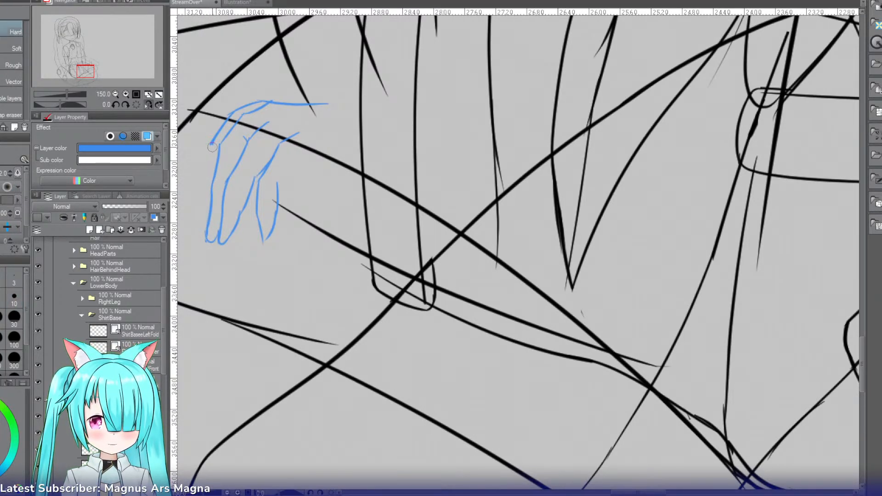
mouse_move(211, 147)
mouse_down()
mouse_move(225, 118)
mouse_move(264, 102)
mouse_up()
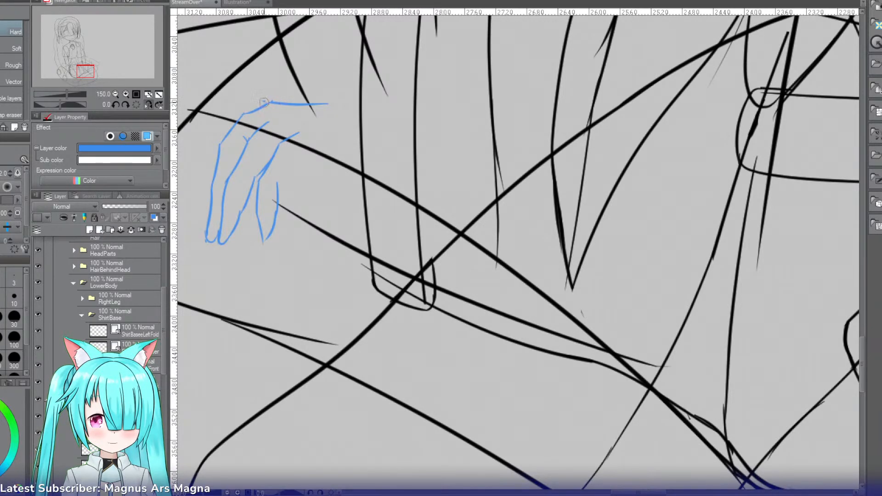
click(265, 102)
key(ctrl+z)
key(p)
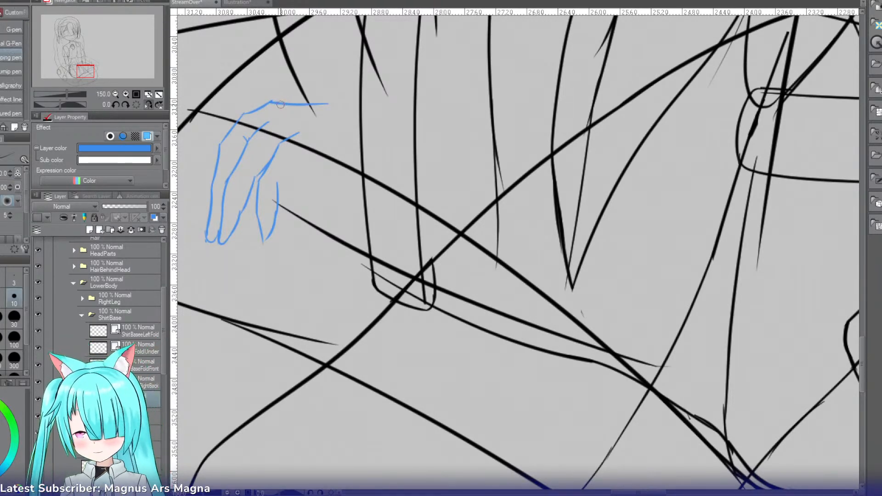
key(e)
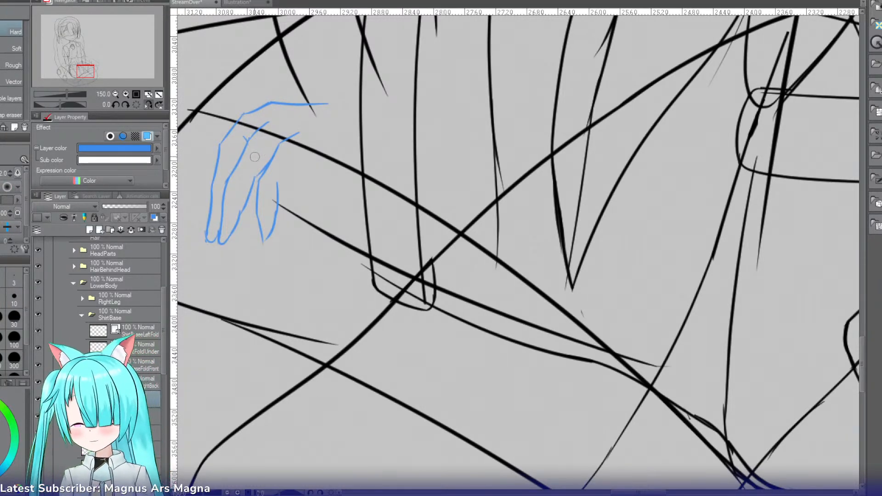
key(p)
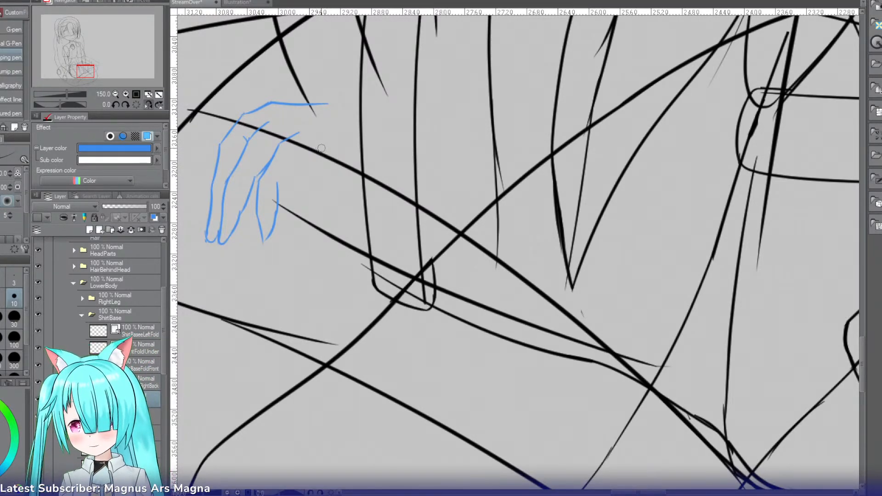
Step: Sketch the outer edge of the fourth finger as a gently curved line beside the third finger
drag(320, 149, 302, 207)
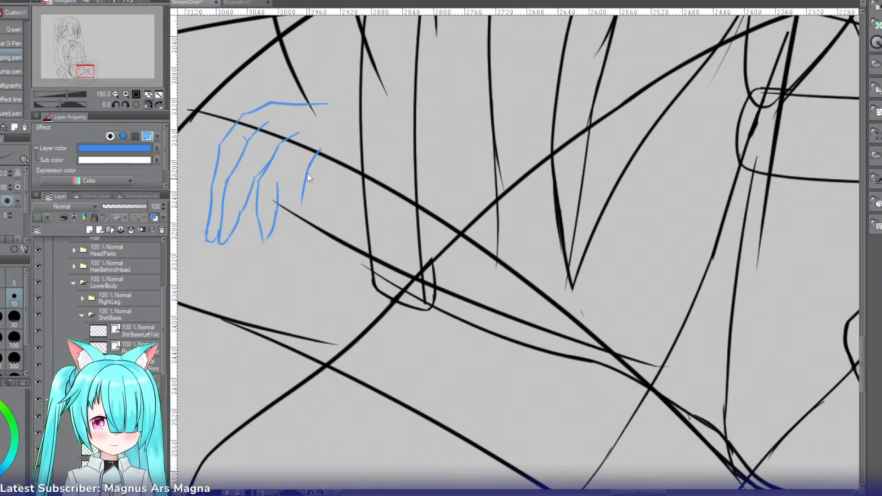
key(ctrl+z)
drag(310, 168, 299, 218)
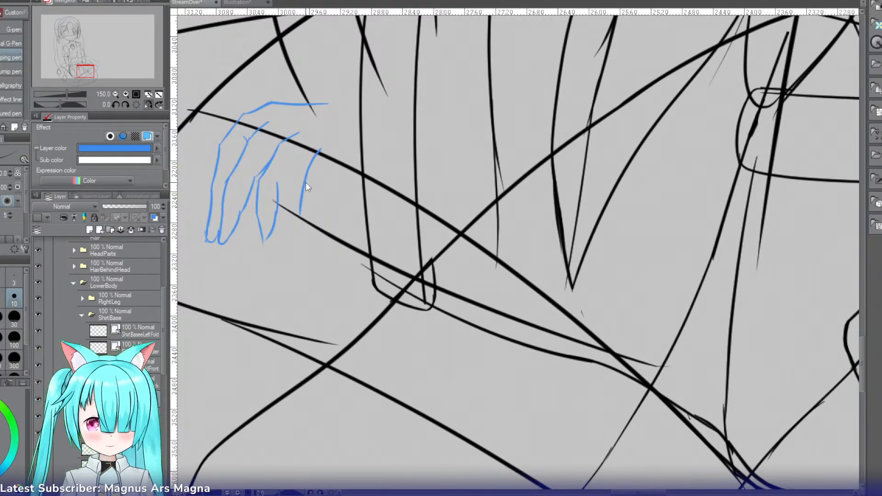
Step: Select the fourth finger's outer edge line, move it slightly closer to the third finger, and clear the selection
key(m)
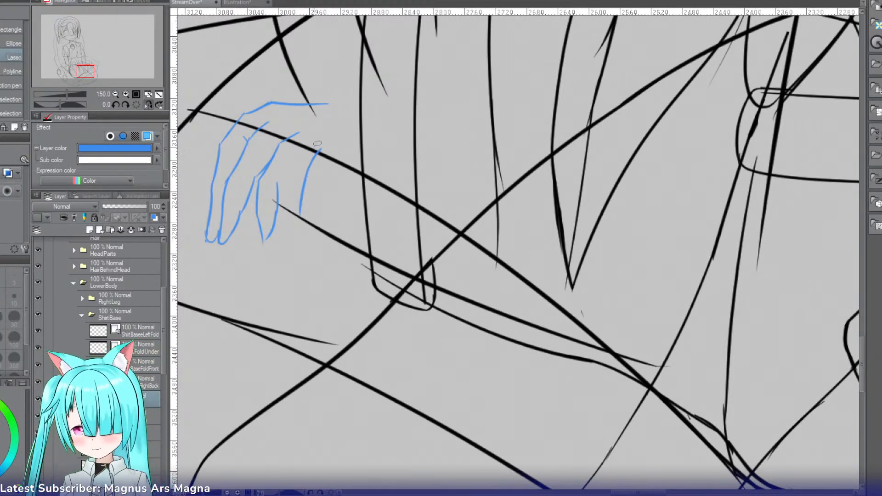
drag(299, 164, 301, 156)
key(ctrl+t)
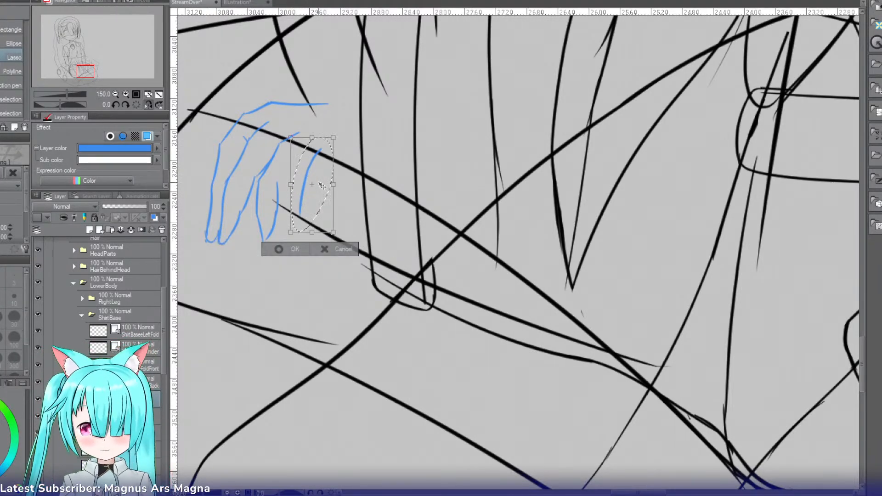
drag(316, 185, 313, 185)
click(282, 247)
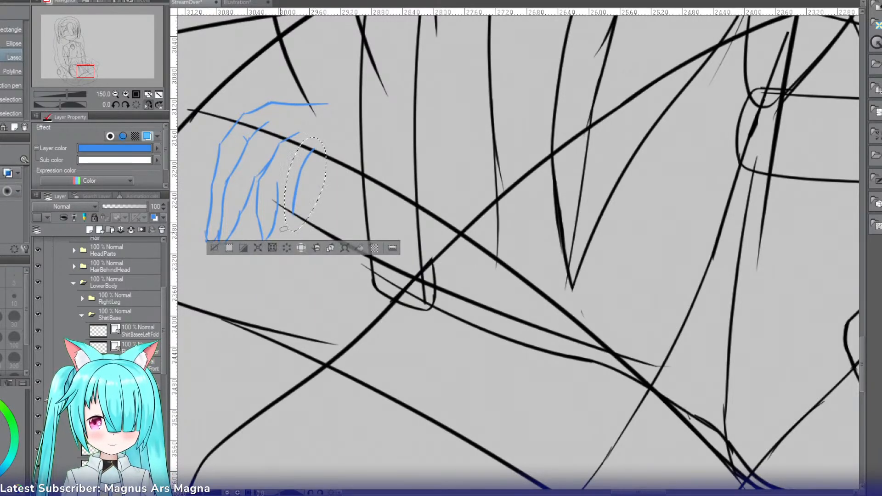
click(220, 246)
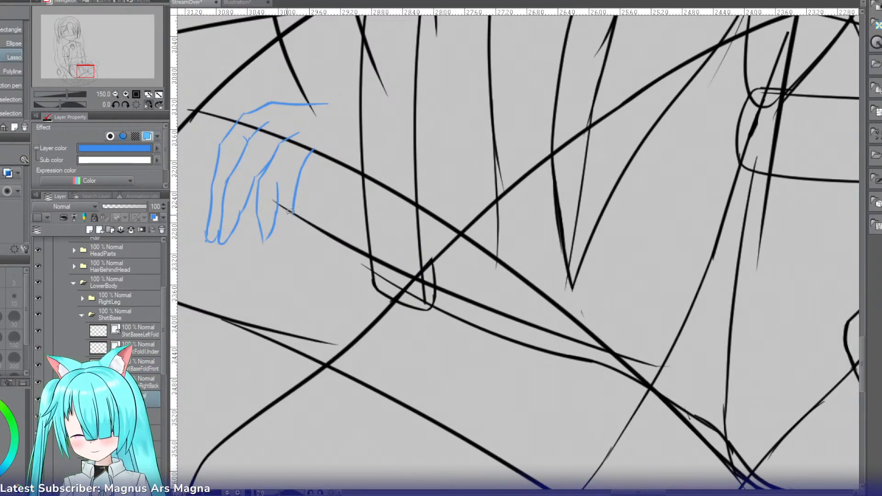
Step: Draw the fourth finger's rounded tip from its outer edge to the third finger, and trim the overlapping inner line
key(p)
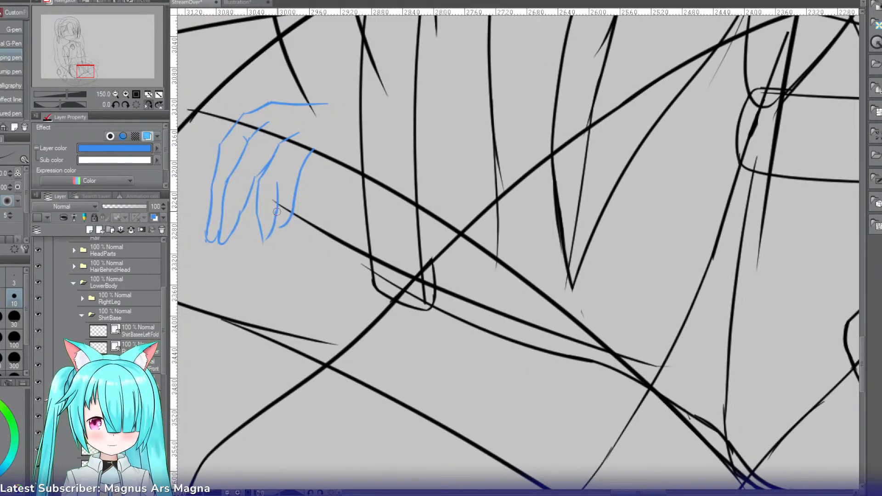
key(ctrl+z)
drag(292, 210, 287, 229)
key(ctrl+z)
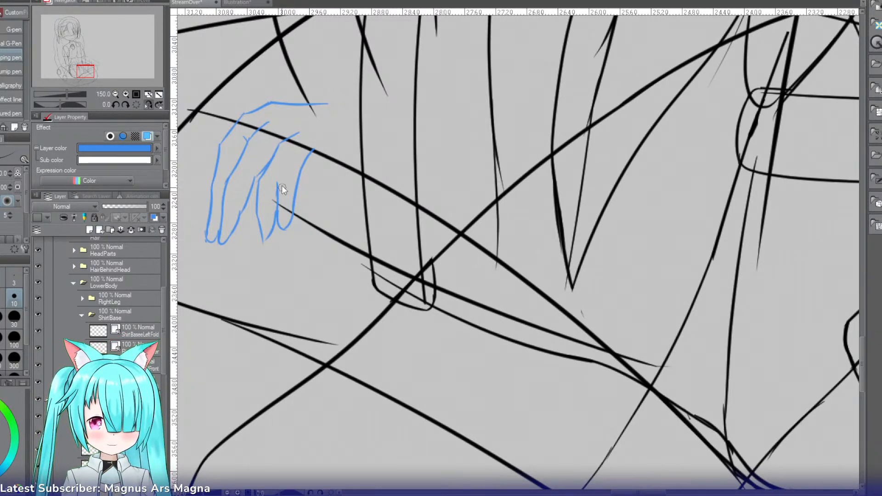
key(e)
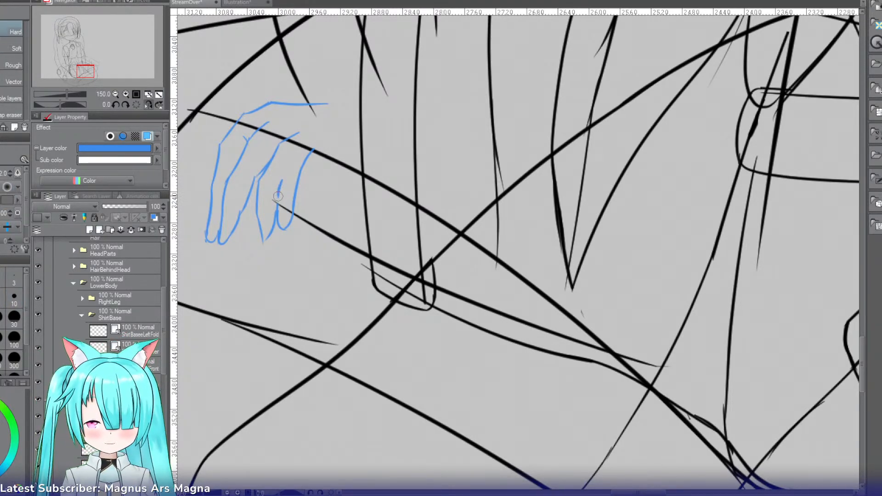
Step: Draw the upper part of the line between the third and fourth fingers, running from the knuckle down to the existing finger edge
key(p)
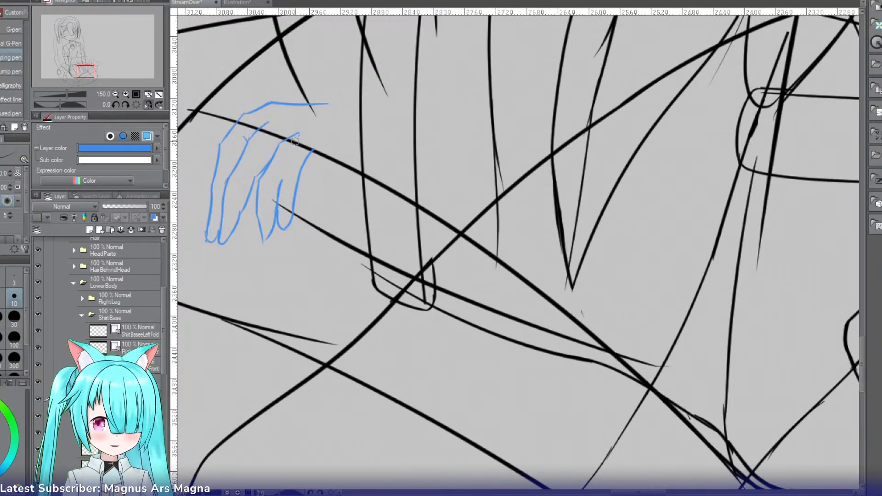
drag(297, 139, 289, 152)
key(ctrl+z)
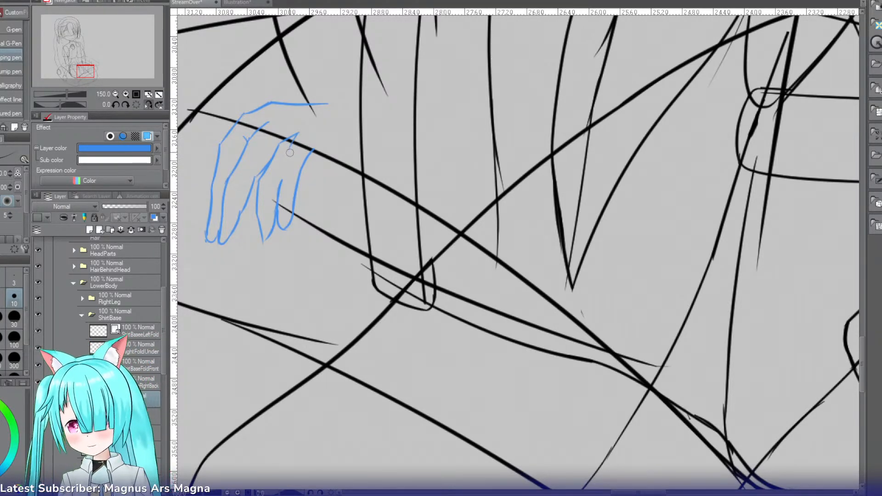
drag(290, 149, 282, 177)
key(ctrl+z)
key(ctrl+z)
drag(290, 148, 280, 181)
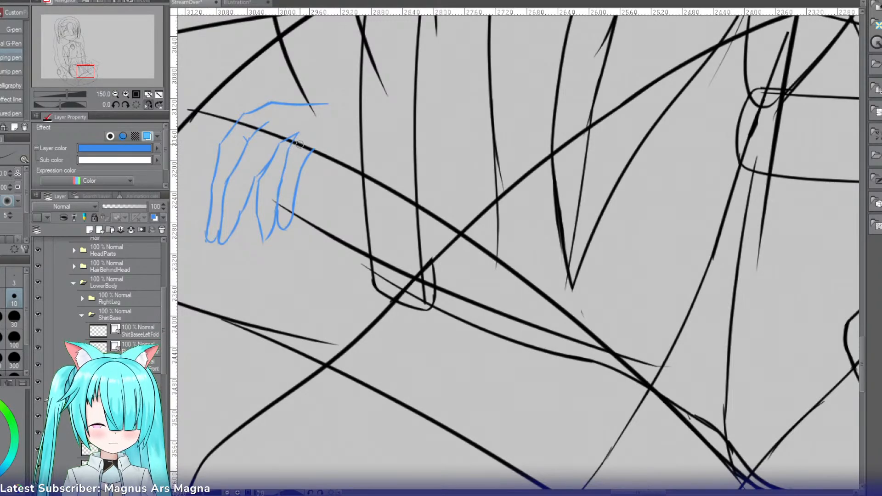
Step: Erase the upper end of the line between the second and third fingers, redraw it further inward, and clean up the doubled stroke
key(e)
key(p)
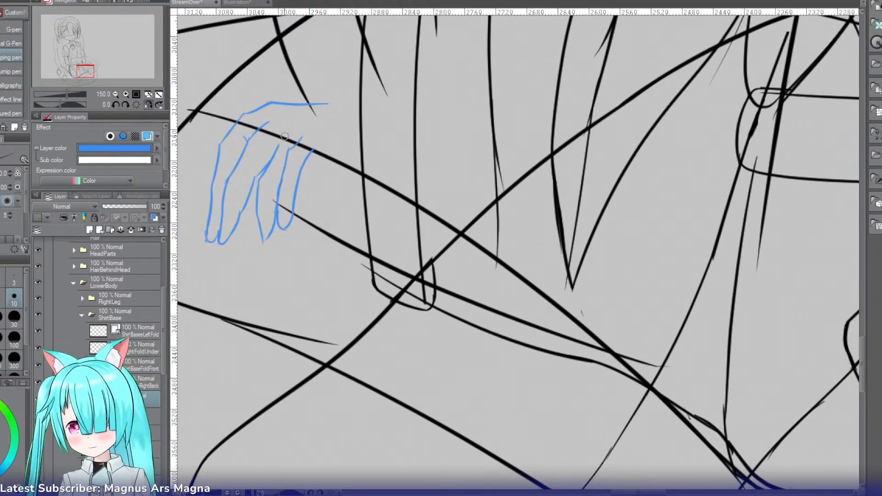
drag(281, 135, 263, 180)
key(ctrl+z)
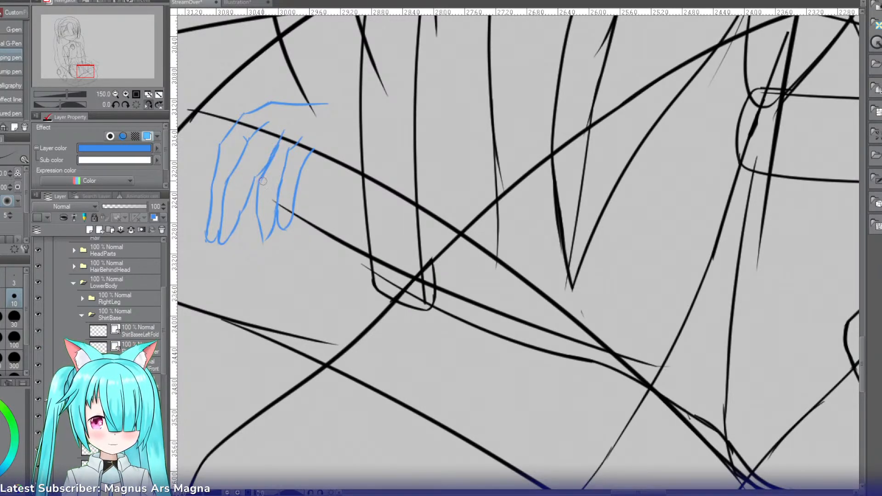
key(e)
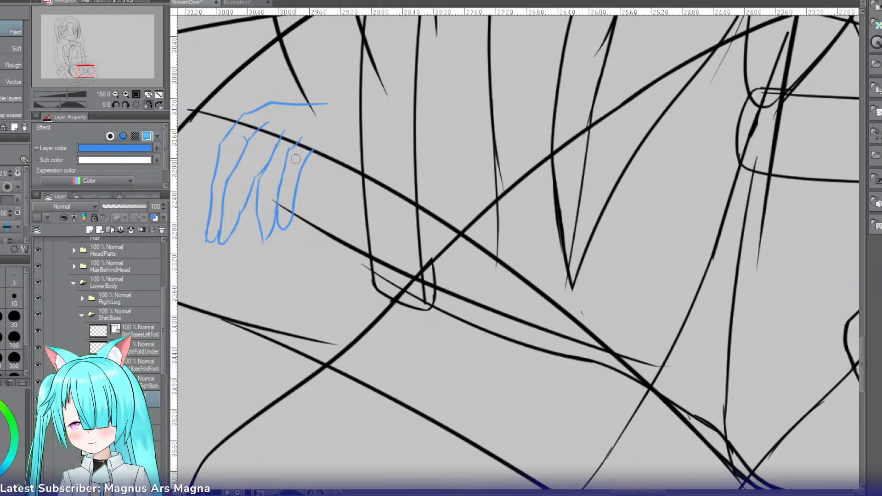
Step: Sketch the lower side of the hand from the fourth finger's knuckle out to the wrist
key(p)
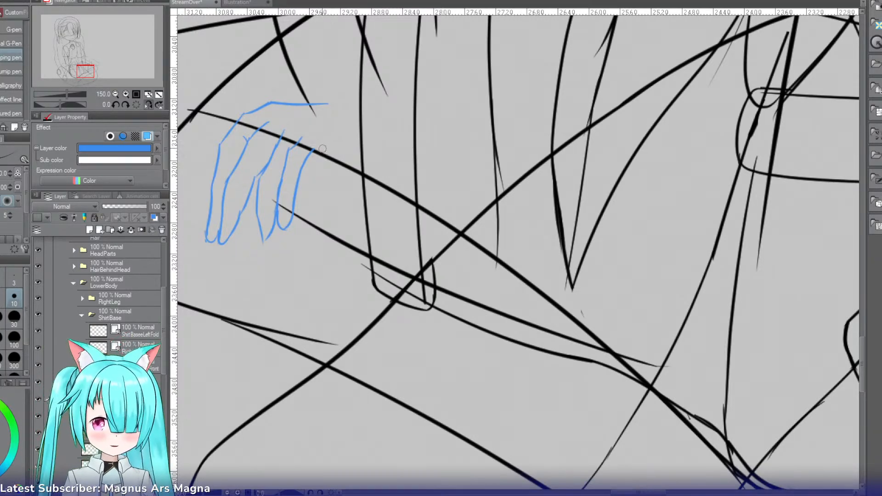
drag(326, 148, 309, 157)
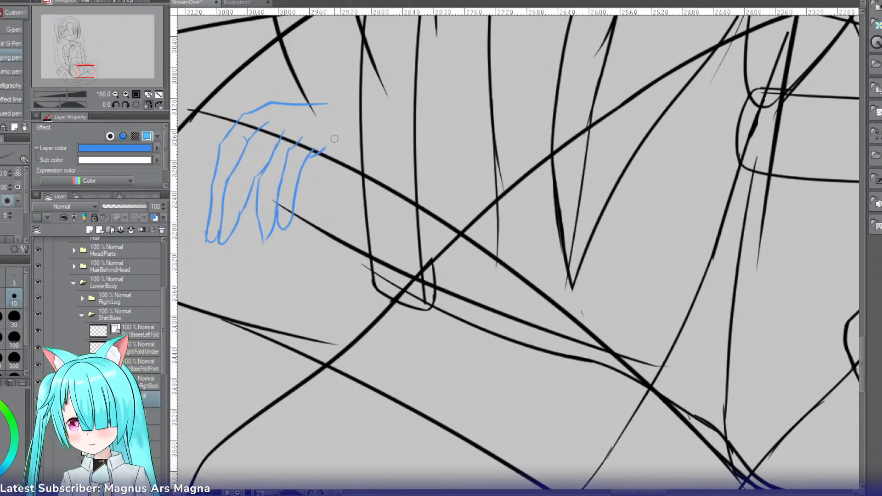
drag(328, 147, 350, 124)
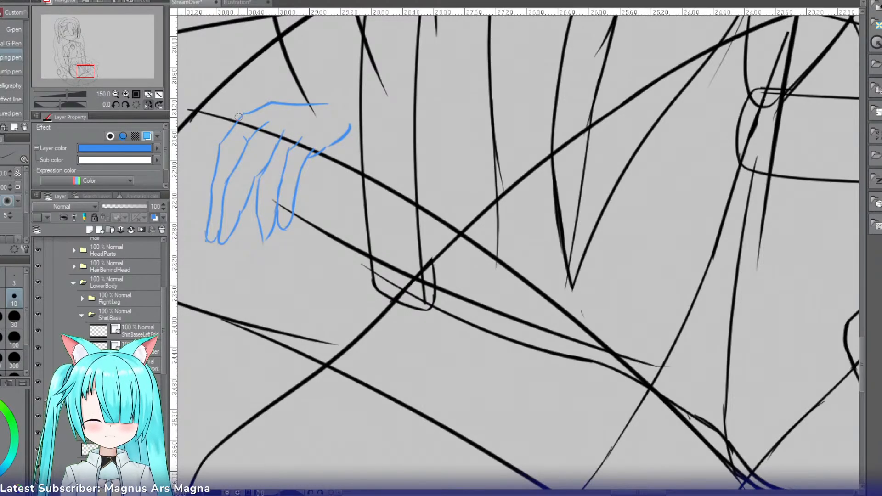
Step: On the forearm's layer, try rotating the old forearm lines counterclockwise, then remove them
click(137, 104)
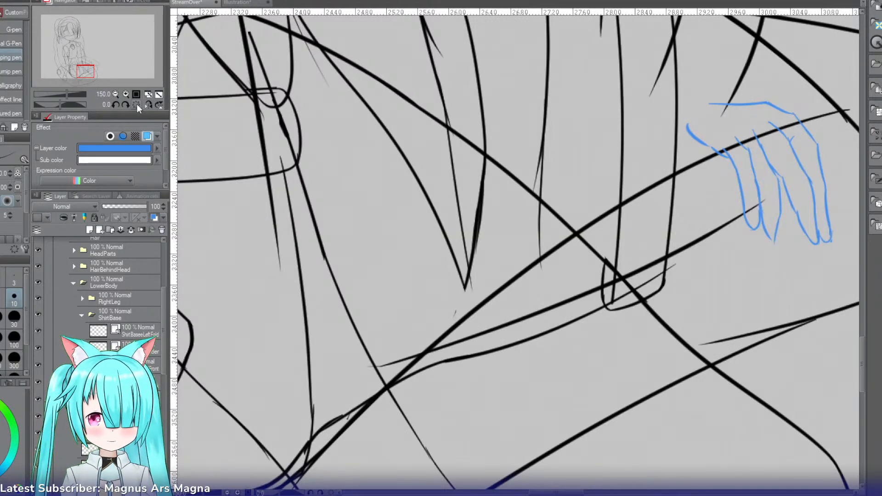
click(115, 93)
drag(89, 73, 95, 63)
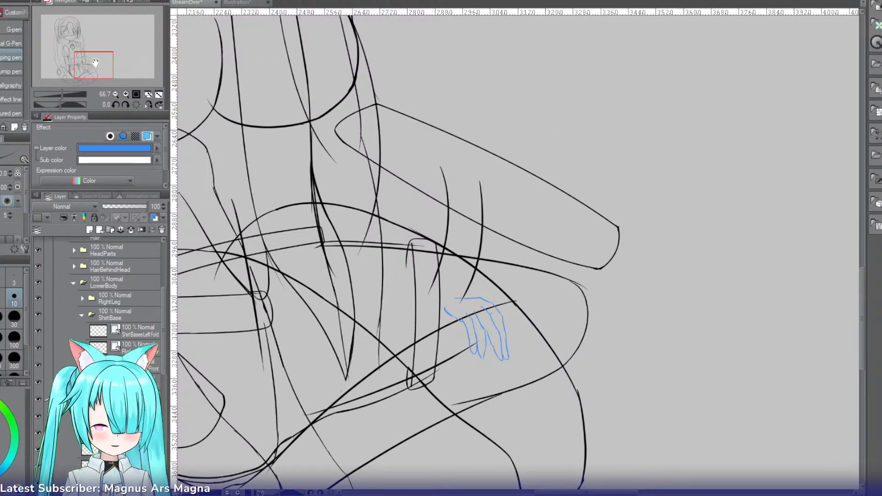
click(121, 430)
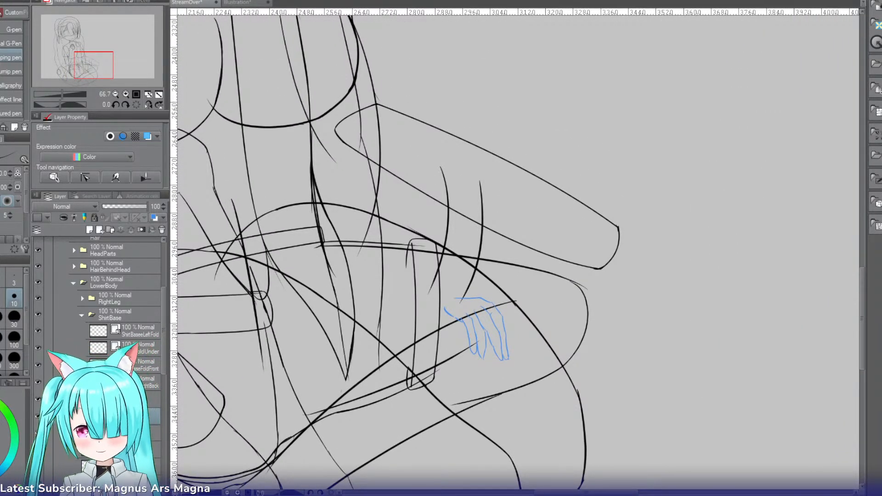
key(ctrl+t)
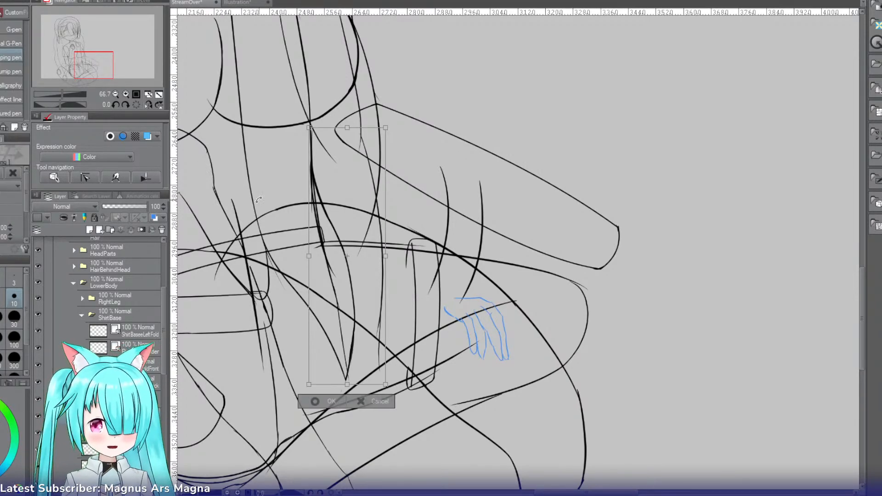
drag(403, 86, 369, 86)
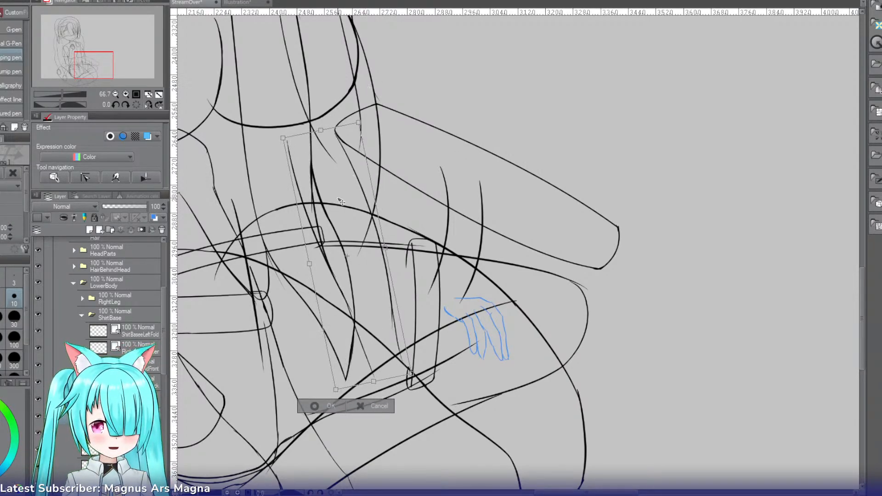
click(314, 406)
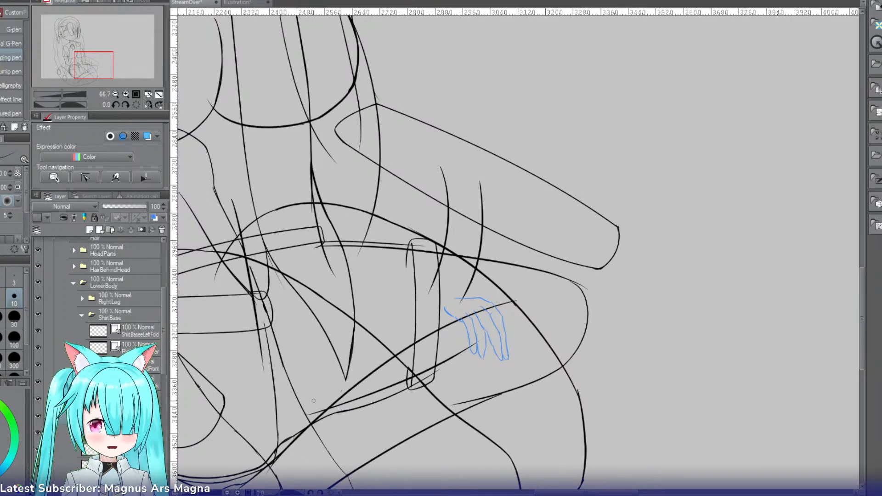
Step: Draw the forearm's lower edge in black from the elbow down toward the palm side of the wrist
key(r)
drag(283, 199, 470, 88)
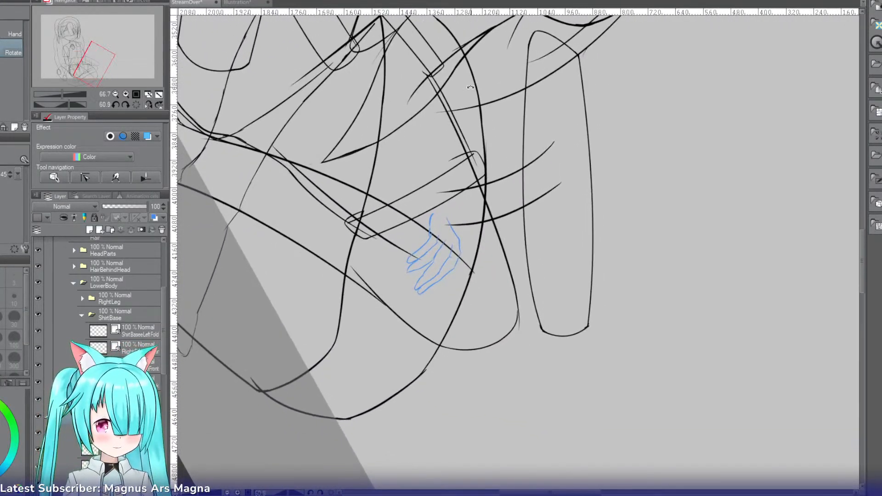
key(p)
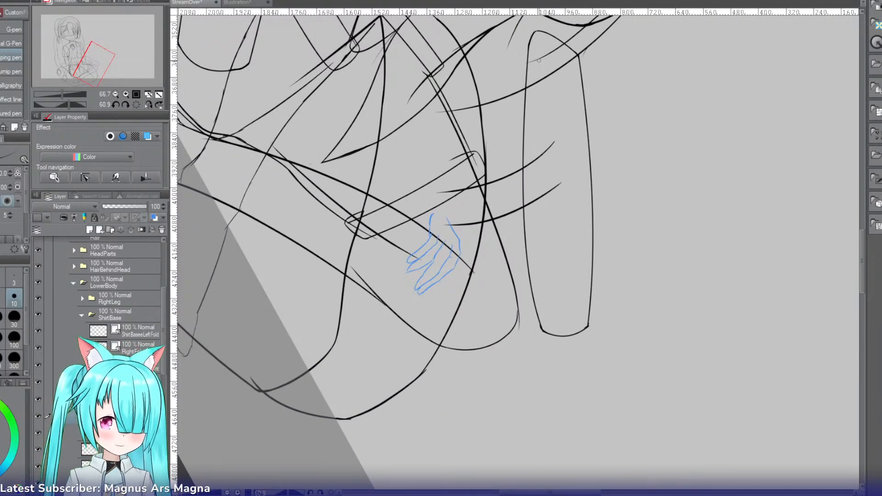
key(ctrl+z)
mouse_move(511, 35)
mouse_down()
mouse_move(468, 155)
mouse_move(464, 132)
mouse_up()
key(ctrl+z)
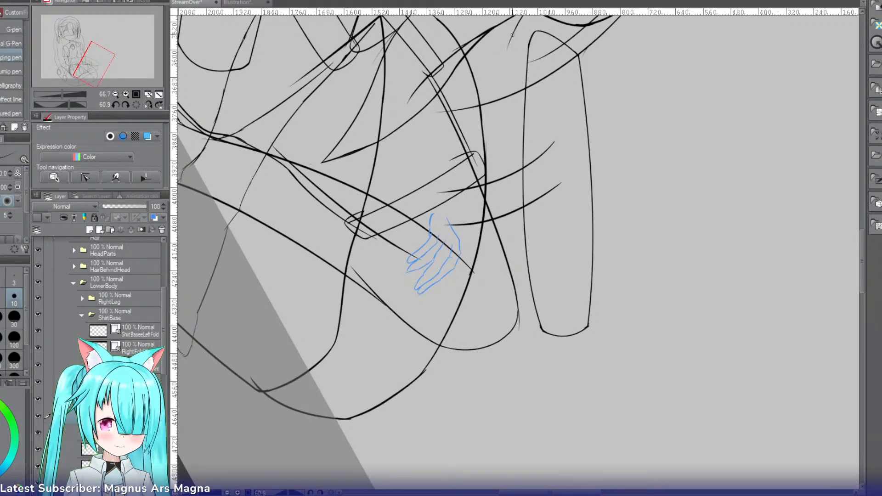
drag(514, 35, 442, 181)
key(ctrl+z)
drag(513, 35, 453, 168)
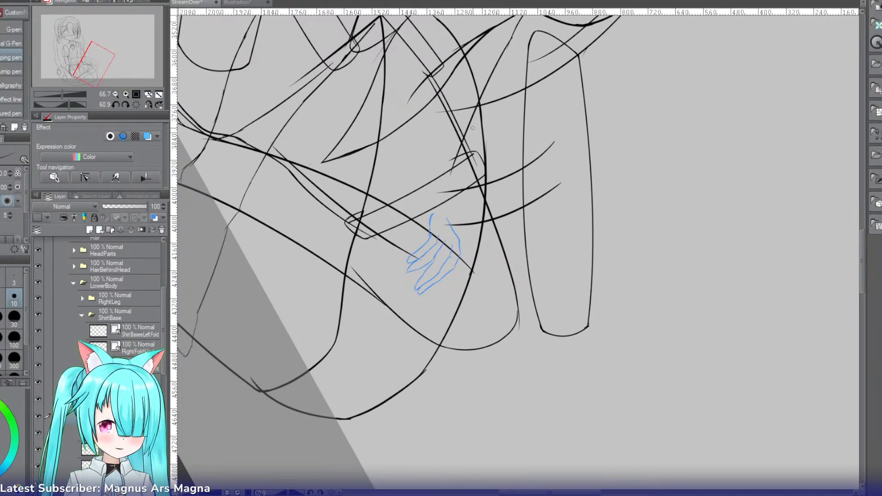
key(ctrl+z)
mouse_move(514, 32)
mouse_down()
mouse_move(450, 153)
mouse_move(432, 224)
mouse_up()
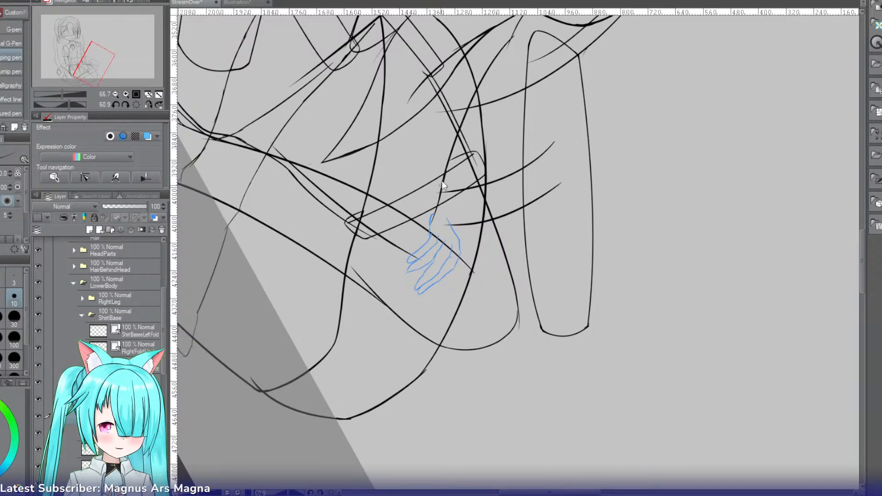
Step: Refine the wrist end of the forearm's lower edge so it meets the palm side of the blue hand sketch
key(ctrl+z)
drag(446, 170, 428, 221)
key(ctrl+z)
drag(443, 178, 430, 229)
key(ctrl+z)
key(ctrl+z)
key(ctrl+z)
drag(444, 178, 430, 220)
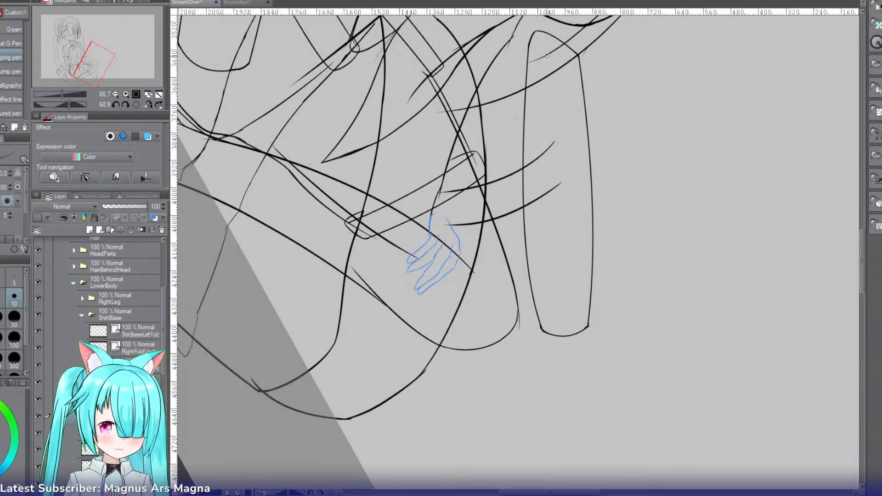
Step: Draw the forearm's upper edge from the elbow to the back of the hand, redoing strokes until the line is smooth
key(ctrl+z)
drag(553, 51, 500, 121)
key(ctrl+z)
drag(563, 45, 508, 118)
key(ctrl+z)
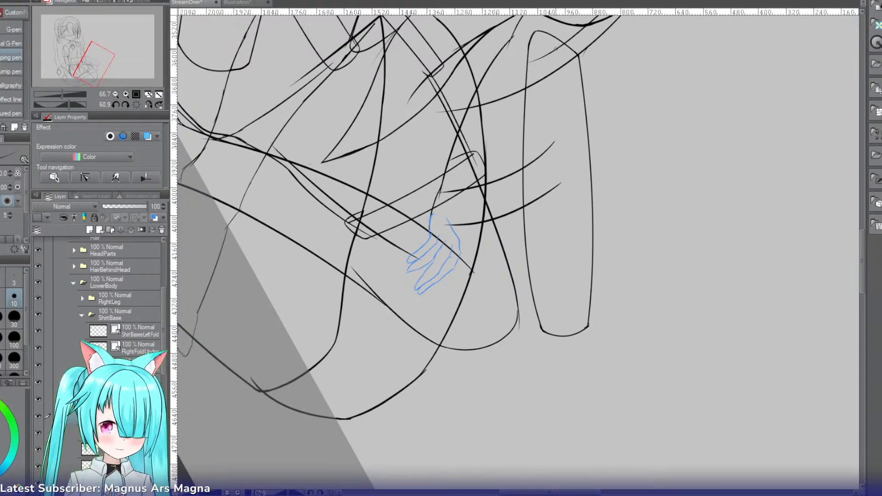
drag(557, 48, 460, 213)
key(ctrl+z)
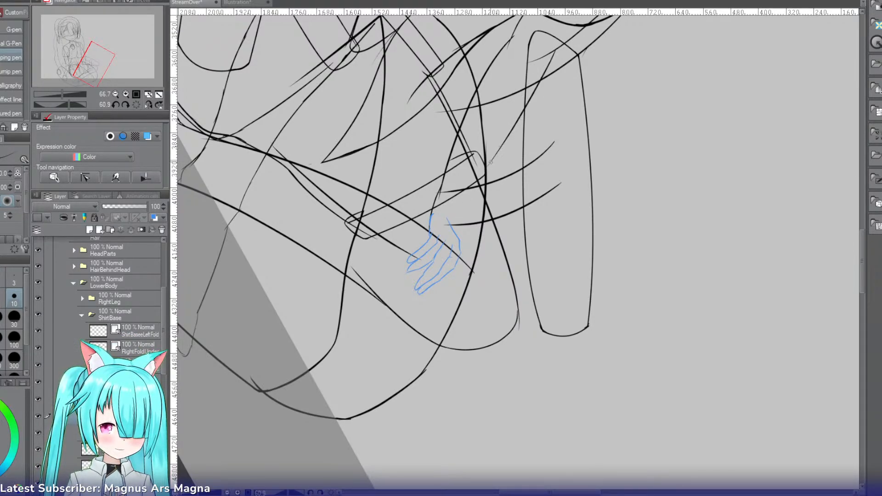
drag(501, 157, 449, 220)
key(ctrl+z)
mouse_move(498, 155)
mouse_down()
mouse_move(450, 241)
mouse_move(380, 248)
mouse_up()
key(ctrl+z)
key(ctrl+z)
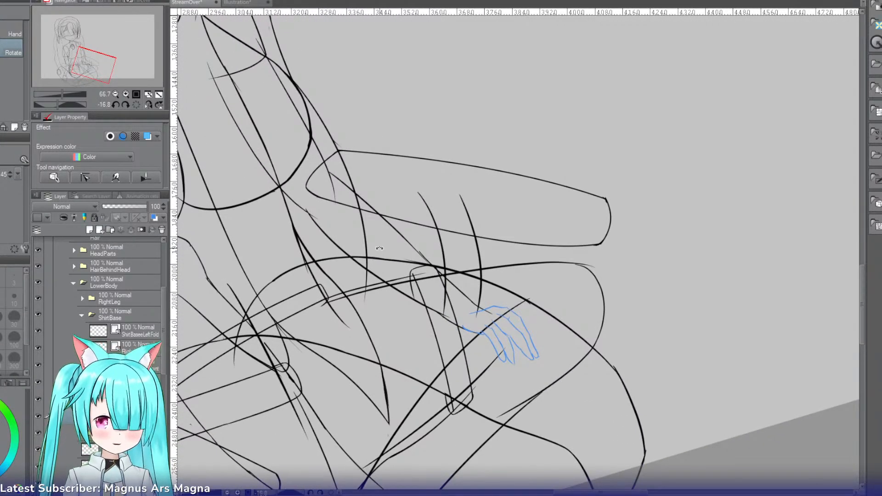
Step: Turn off the blue layer colour on the hand's layer
click(131, 399)
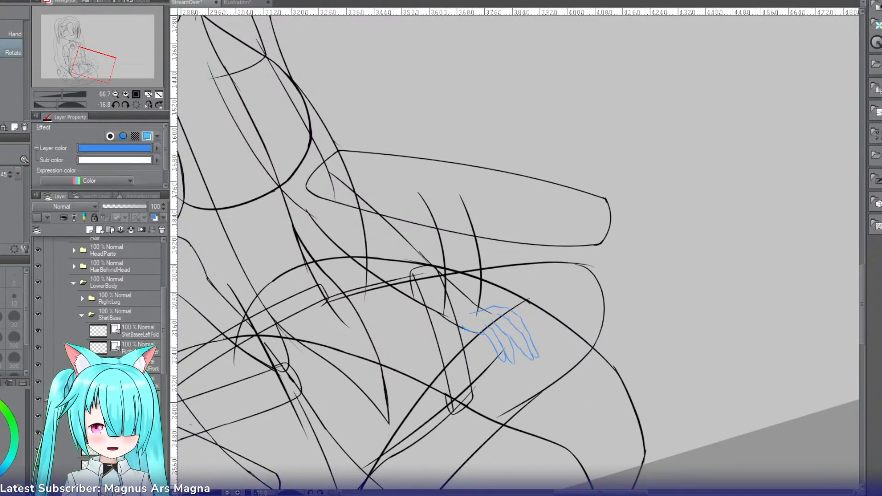
key(ctrl+b)
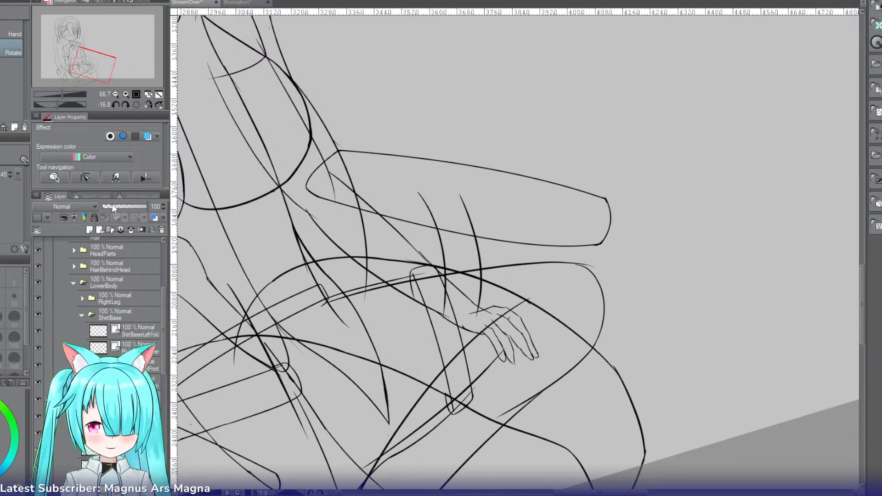
key(ctrl+t)
key(h)
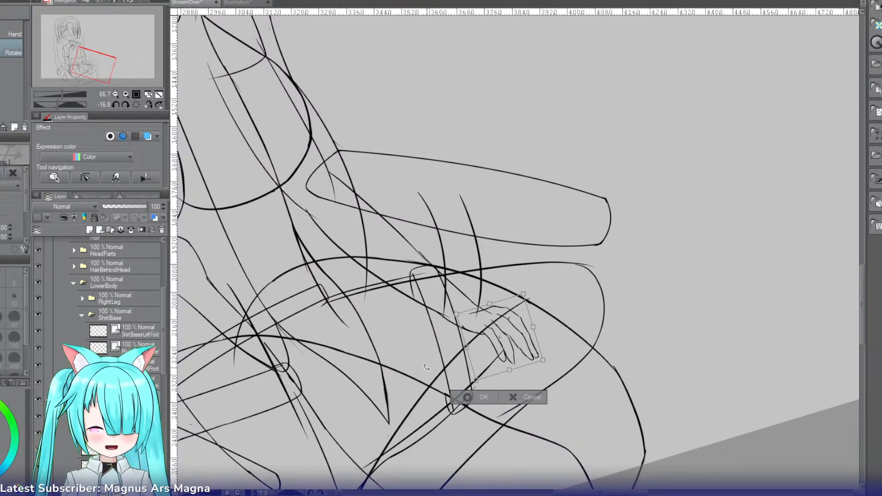
click(467, 398)
click(125, 94)
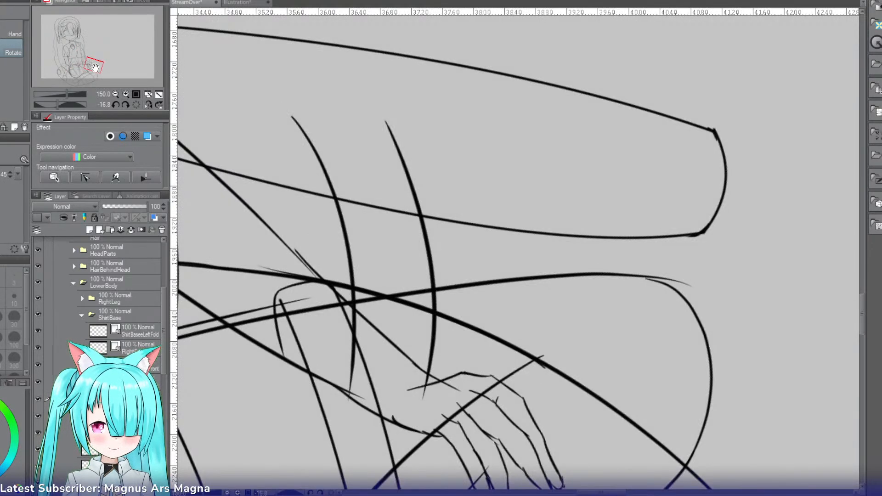
Step: Clear the old hand lines from the layer and pen a short thumb line branching from the forearm's lower edge at the wrist
drag(94, 68, 94, 74)
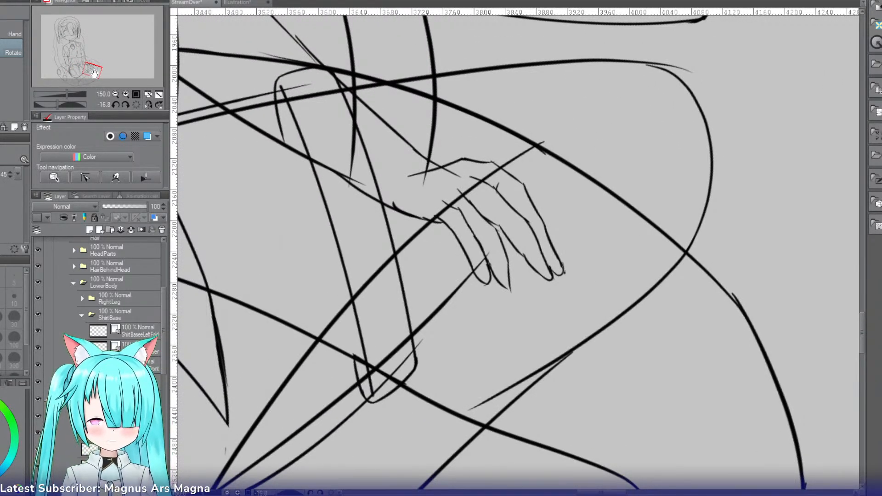
key(Delete)
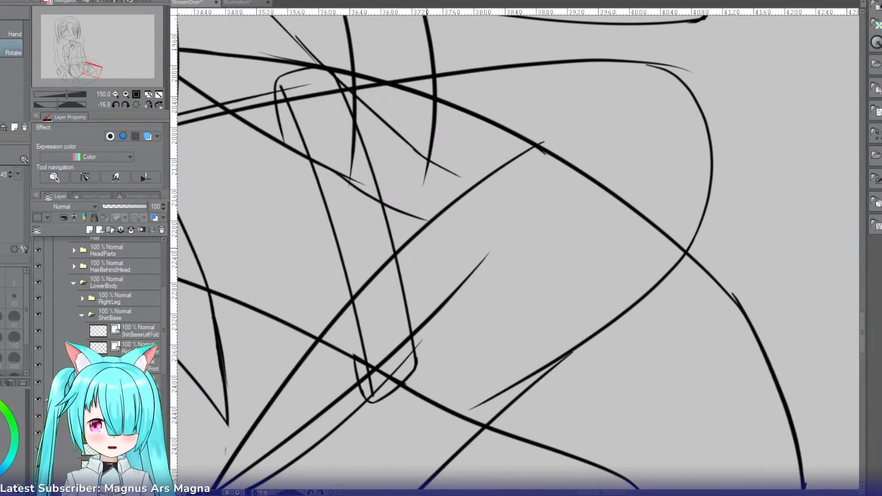
key(p)
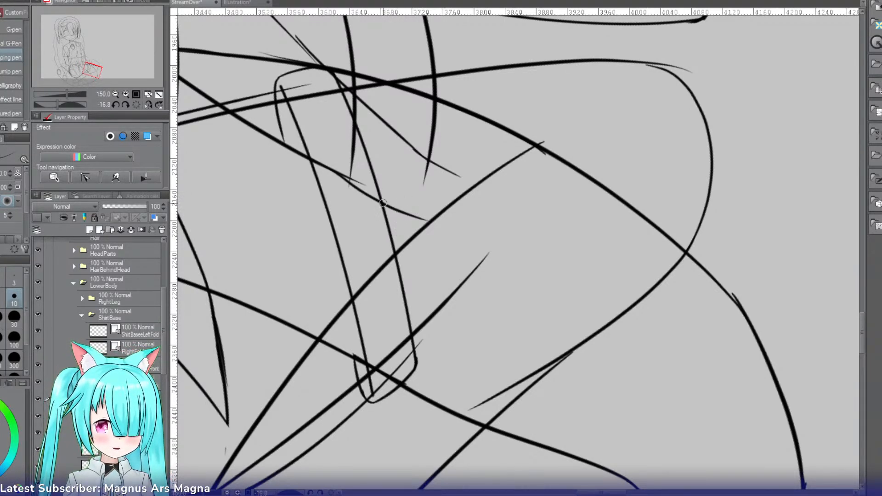
drag(383, 204, 401, 249)
key(ctrl+z)
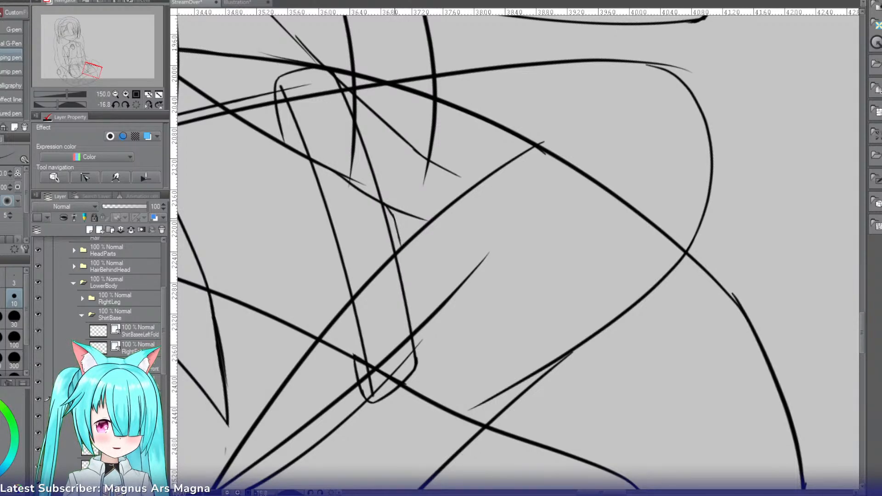
key(ctrl+z)
drag(392, 214, 400, 247)
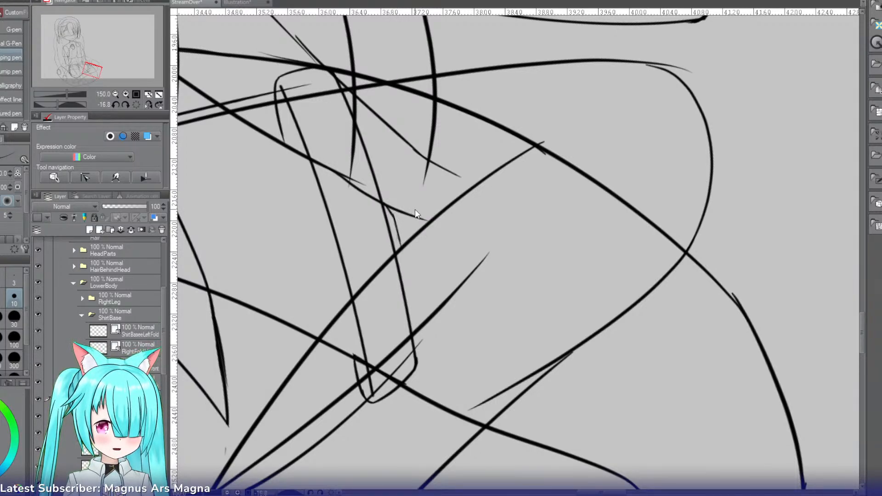
key(ctrl+z)
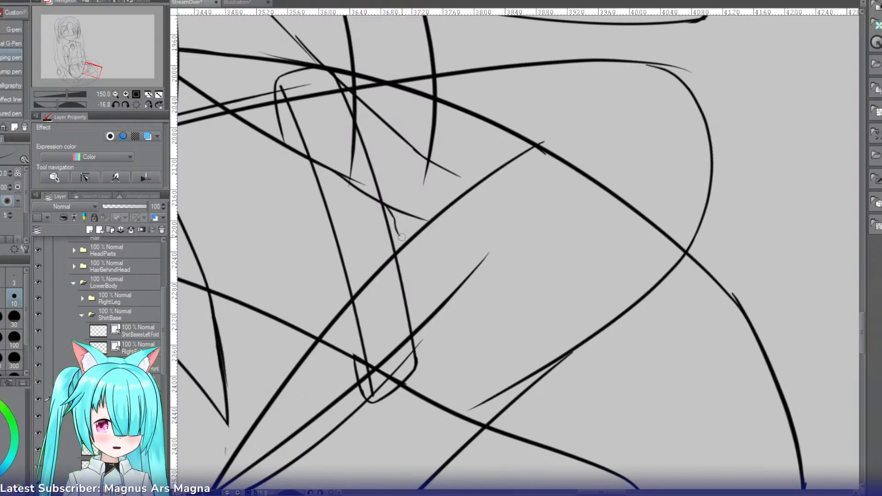
Step: Draw the short knuckle curve at the end of the forearm's lower edge
drag(420, 208, 457, 245)
key(ctrl+z)
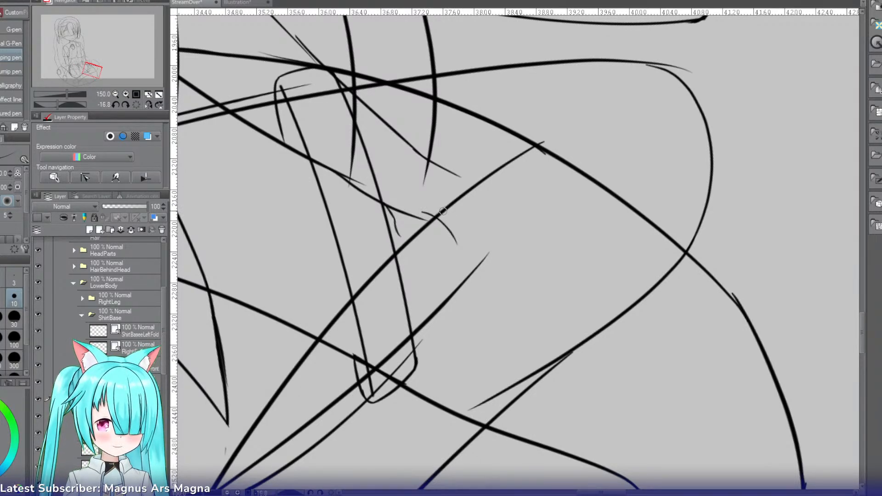
key(ctrl+z)
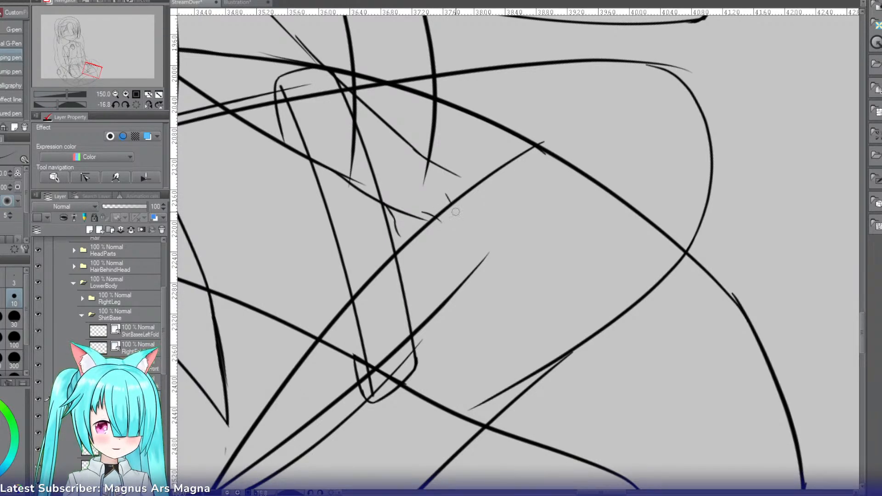
mouse_move(446, 193)
mouse_down()
mouse_move(466, 223)
mouse_move(457, 214)
mouse_move(472, 255)
mouse_up()
key(ctrl+z)
key(ctrl+z)
key(ctrl+z)
drag(459, 213, 473, 253)
key(ctrl+z)
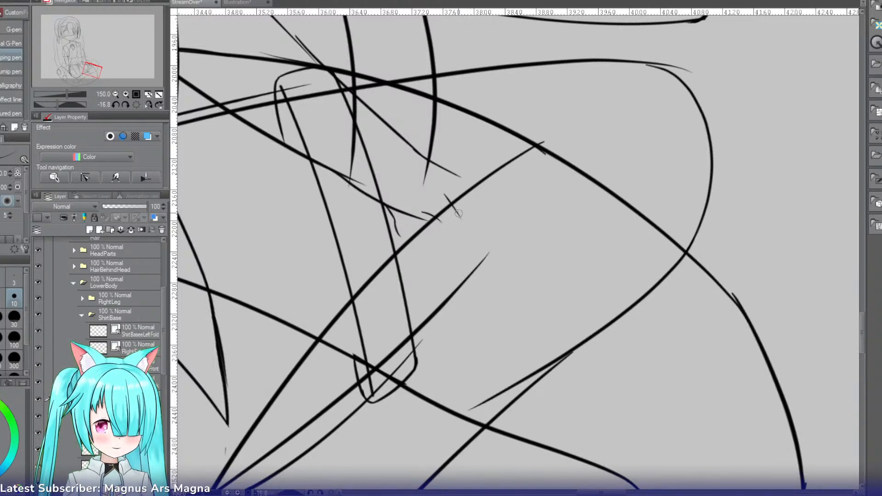
drag(449, 195, 472, 253)
key(ctrl+z)
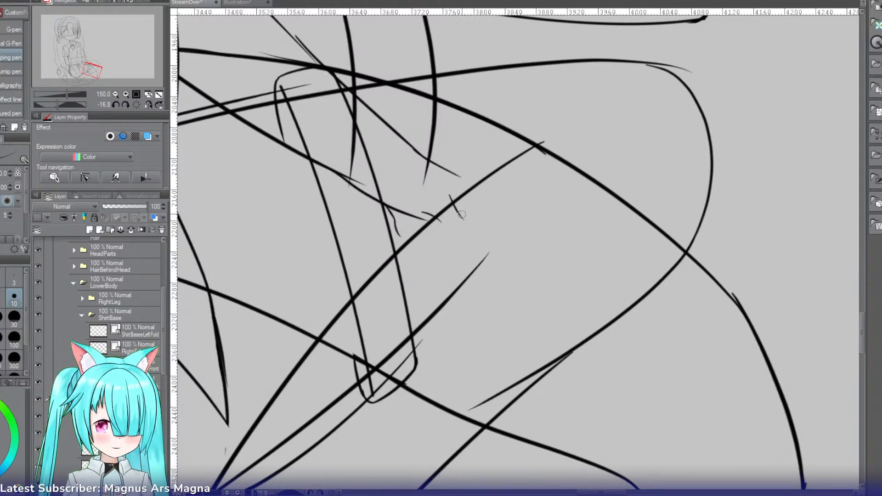
drag(461, 217, 471, 250)
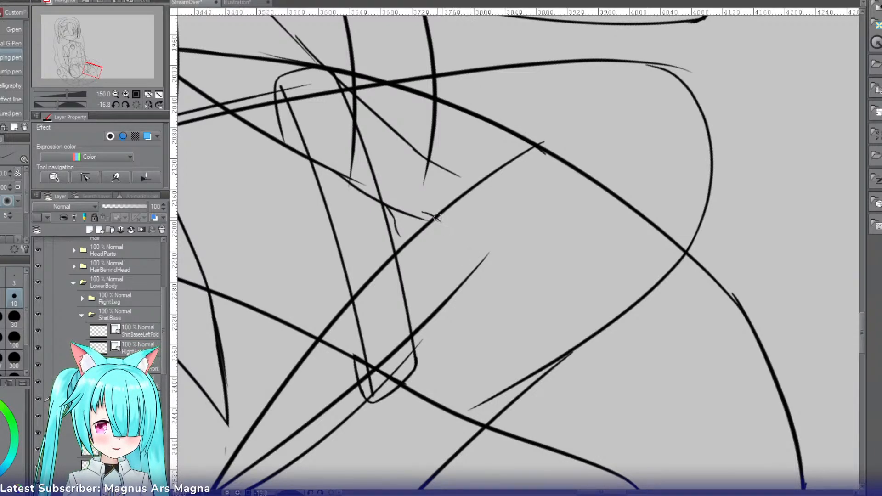
Step: Draw the lowest finger's first segment down from its knuckle and extend the forearm's upper edge into the back of the hand
drag(437, 218, 456, 253)
key(ctrl+z)
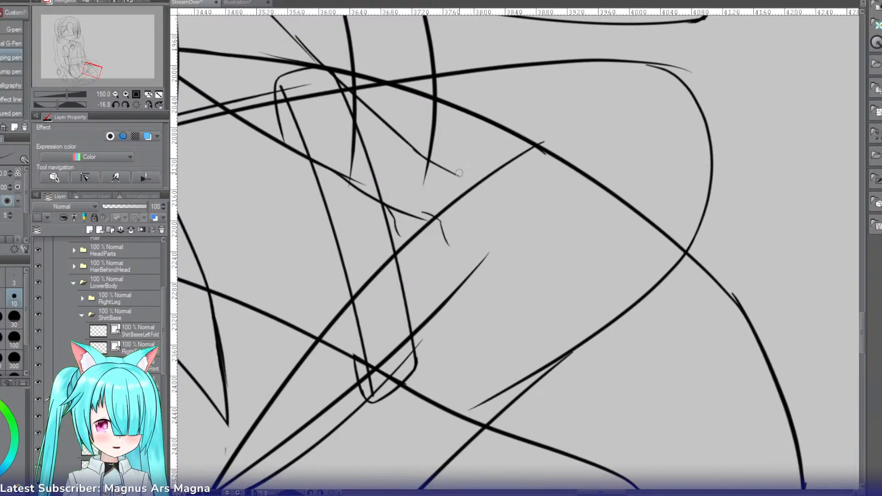
drag(459, 173, 473, 176)
mouse_move(475, 175)
mouse_down()
mouse_move(496, 210)
mouse_move(474, 176)
mouse_move(504, 205)
mouse_move(506, 226)
mouse_up()
key(ctrl+z)
key(ctrl+z)
Step: Draw the outer edge of the outermost finger from the back of the hand over the knuckle, redoing strokes until the bend fits
key(ctrl+z)
key(ctrl+z)
drag(490, 189, 506, 227)
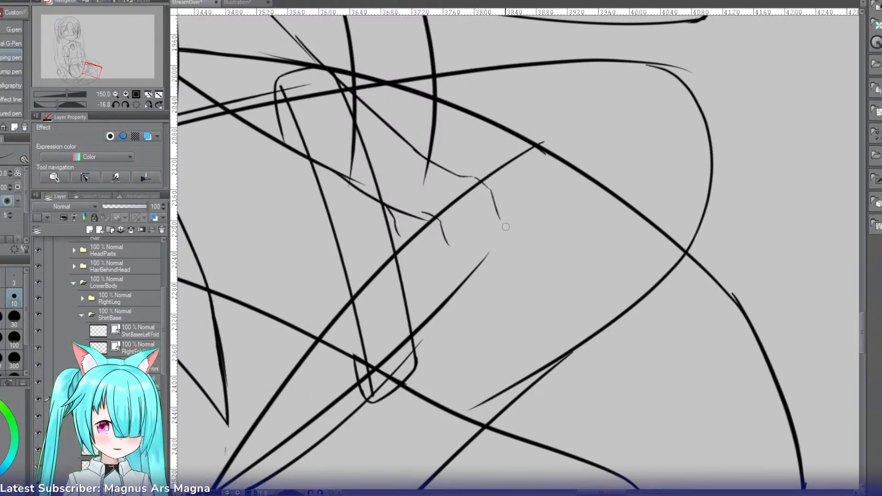
key(ctrl+z)
drag(486, 184, 502, 216)
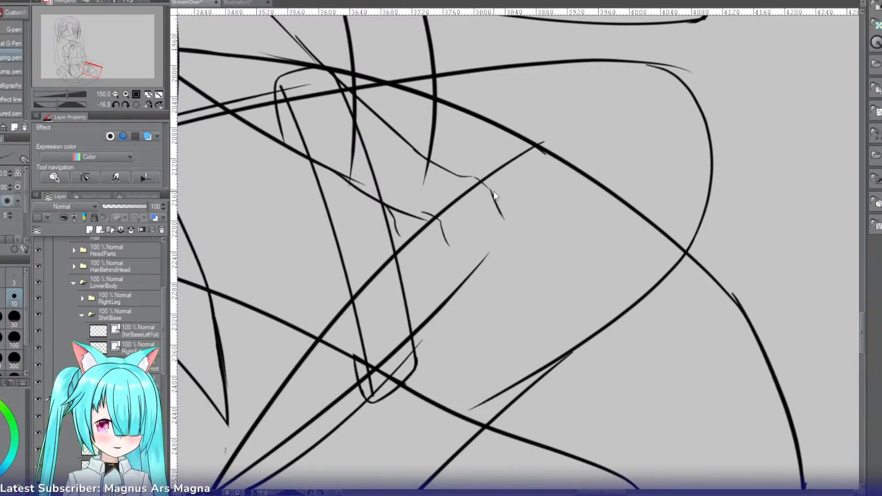
key(ctrl+z)
key(ctrl+z)
mouse_move(472, 176)
mouse_down()
mouse_move(493, 191)
mouse_move(490, 177)
mouse_move(516, 228)
mouse_up()
key(ctrl+z)
key(ctrl+z)
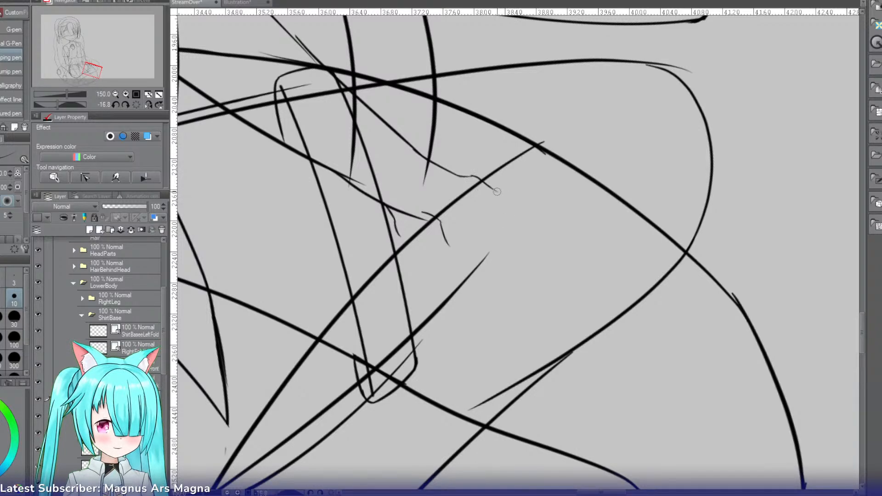
drag(498, 192, 517, 238)
key(ctrl+z)
key(ctrl+z)
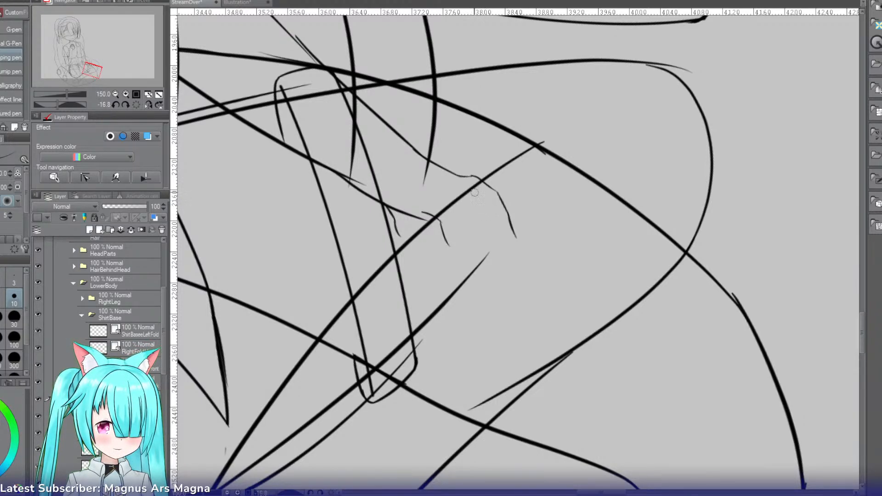
Step: Draw the outermost finger's inner edge parallel to its outer edge and close the fingertip
drag(489, 203, 509, 249)
key(ctrl+z)
key(ctrl+z)
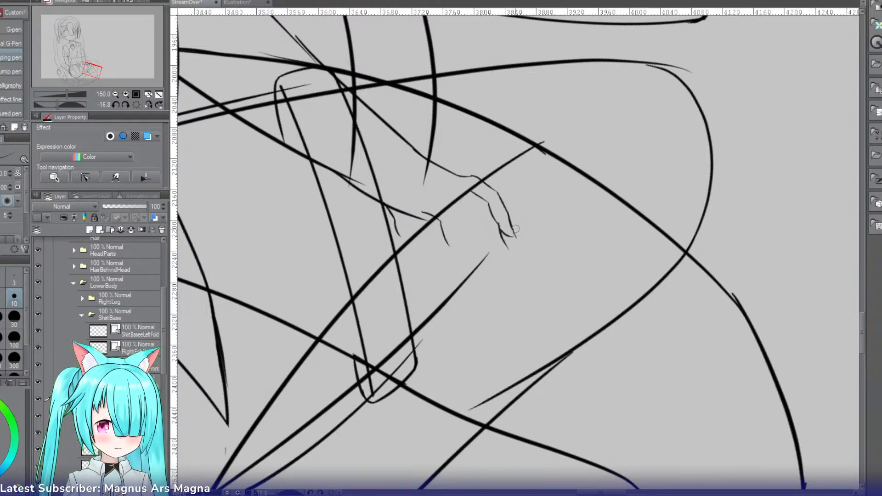
Step: Redraw the outermost finger's outer edge between knuckle and middle joint at 400% zoom, erasing the old line there
key(e)
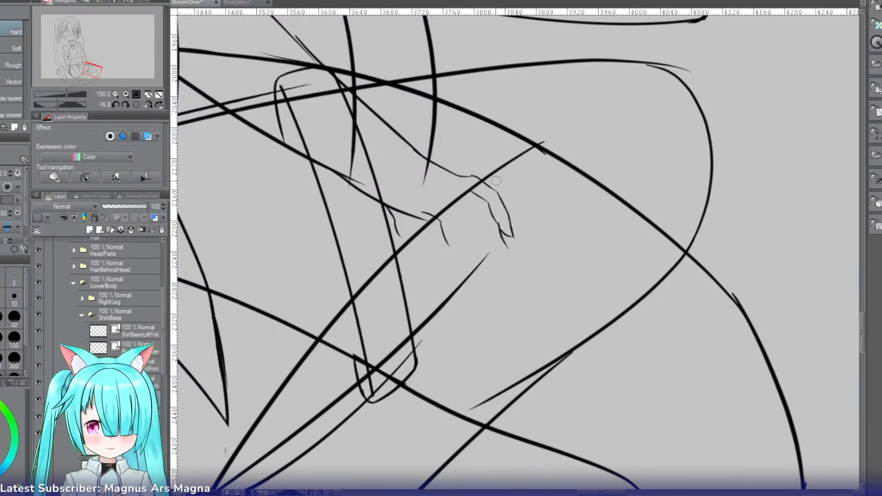
click(124, 93)
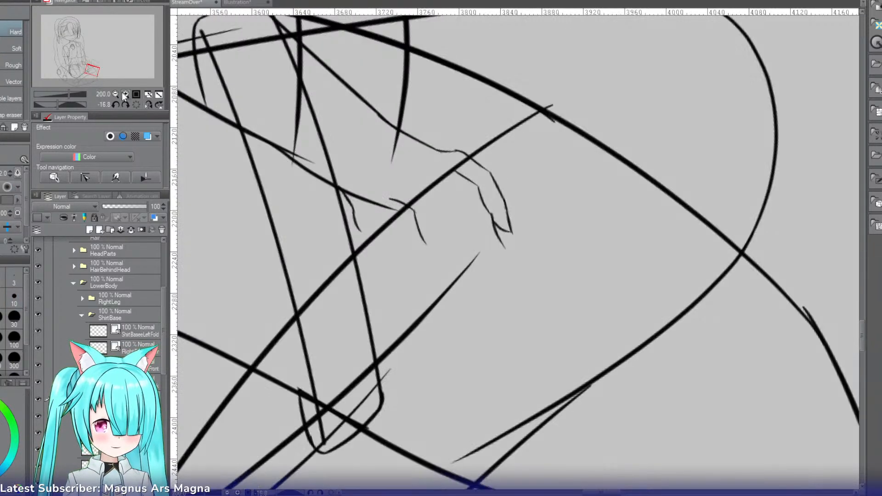
click(123, 92)
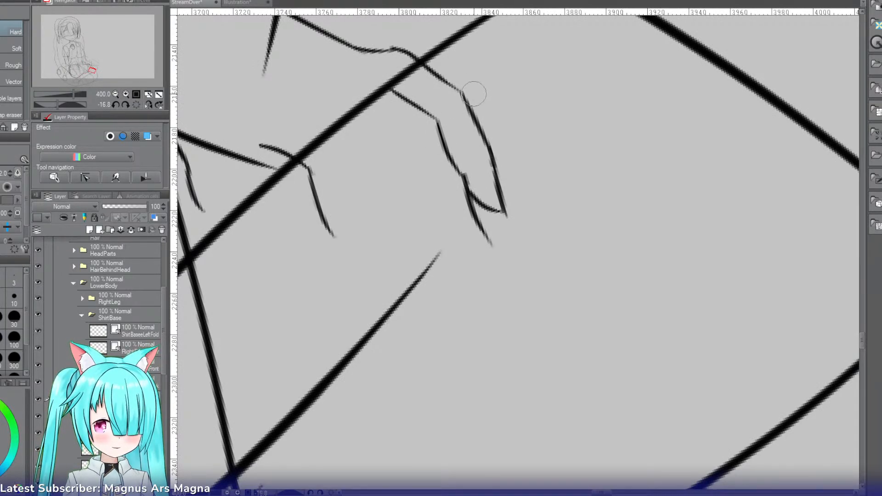
key(p)
drag(462, 91, 488, 155)
key(ctrl+z)
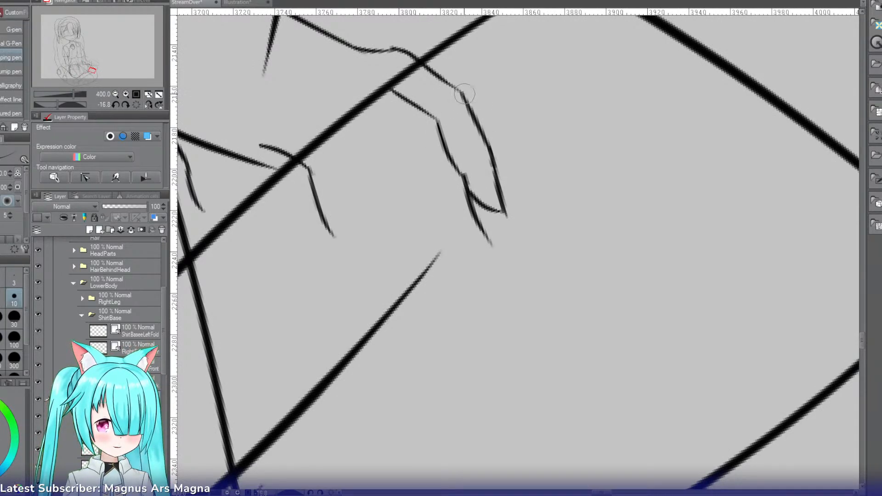
mouse_move(461, 92)
mouse_down()
mouse_move(468, 120)
mouse_move(501, 164)
mouse_move(476, 140)
mouse_move(498, 161)
mouse_up()
key(ctrl+z)
key(e)
click(481, 121)
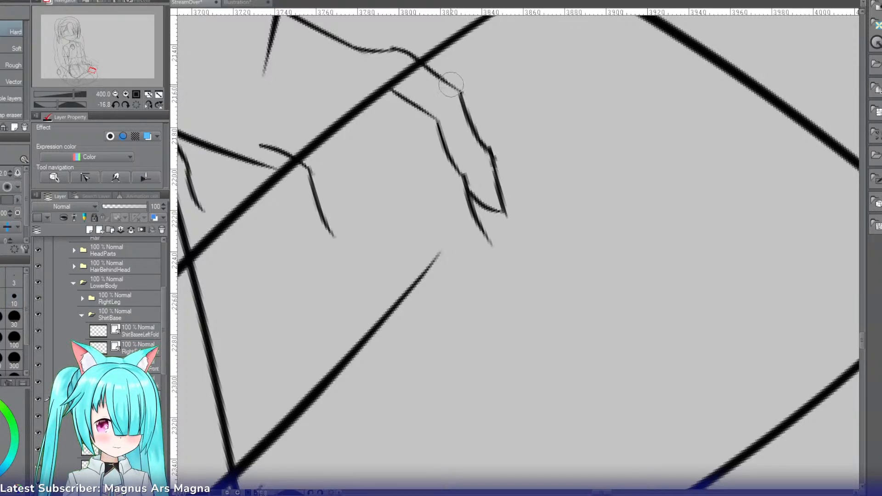
Step: Clean up the corner where the outermost finger's outer edge meets the knuckle
key(p)
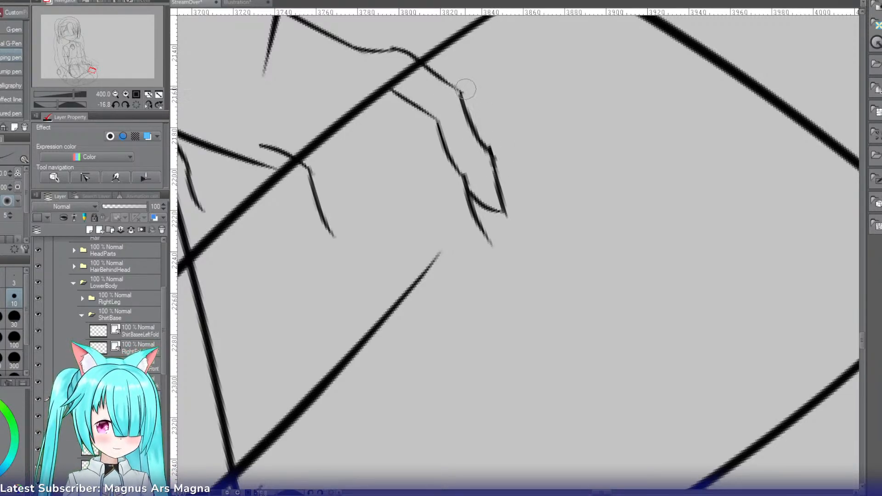
drag(451, 83, 466, 106)
key(ctrl+z)
key(ctrl+z)
key(ctrl+z)
key(e)
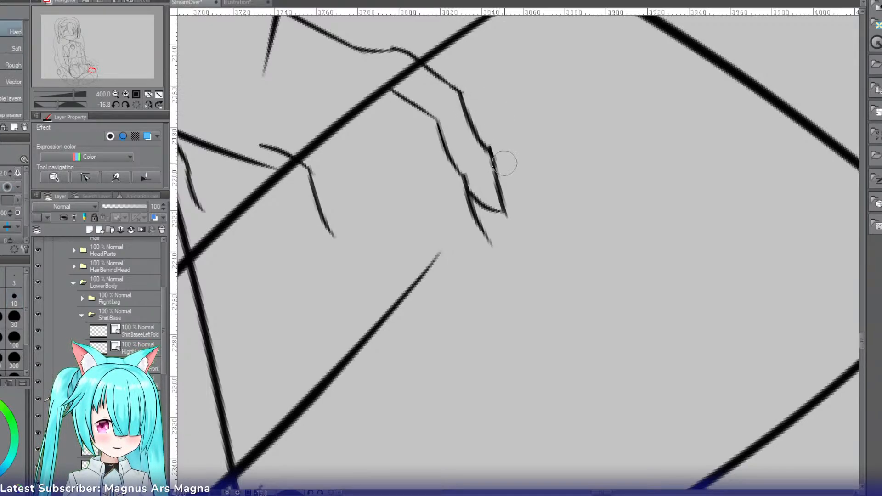
key(p)
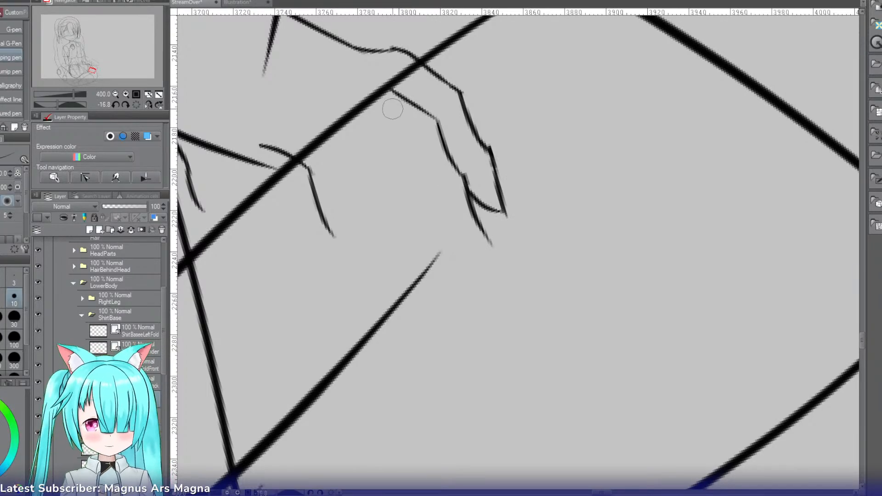
Step: Draw the upper part of the dividing line beside the outermost finger, starting just below the hand's knuckle line
key(ctrl+z)
drag(367, 115, 387, 150)
key(ctrl+z)
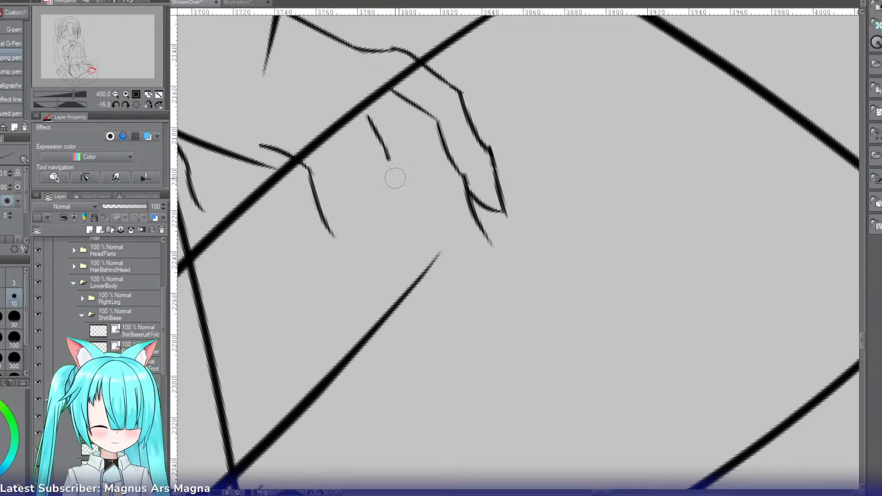
key(ctrl+z)
drag(366, 120, 403, 175)
key(ctrl+z)
drag(369, 120, 413, 203)
key(ctrl+z)
Step: Extend the dividing line beside the outermost finger down to the fingertip level with a slight inward curve
key(ctrl+z)
drag(389, 155, 415, 206)
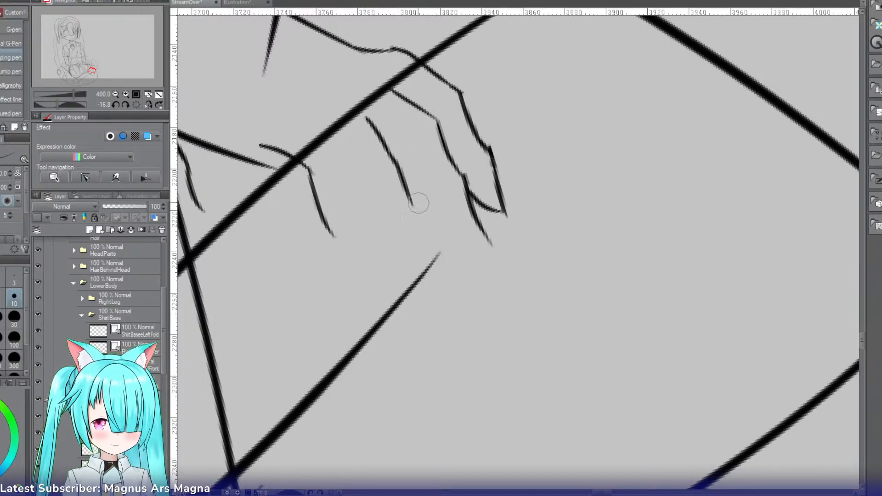
drag(401, 174, 446, 278)
key(ctrl+z)
key(ctrl+z)
drag(424, 230, 435, 292)
key(ctrl+z)
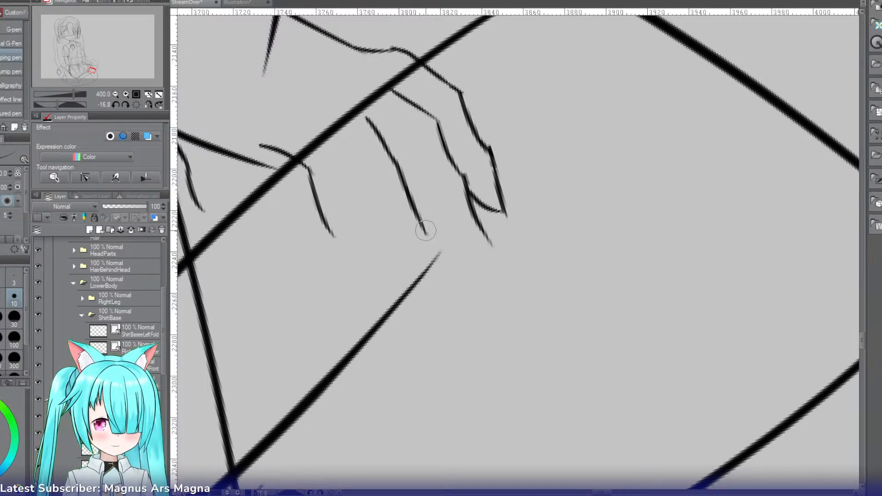
key(ctrl+z)
drag(423, 229, 442, 319)
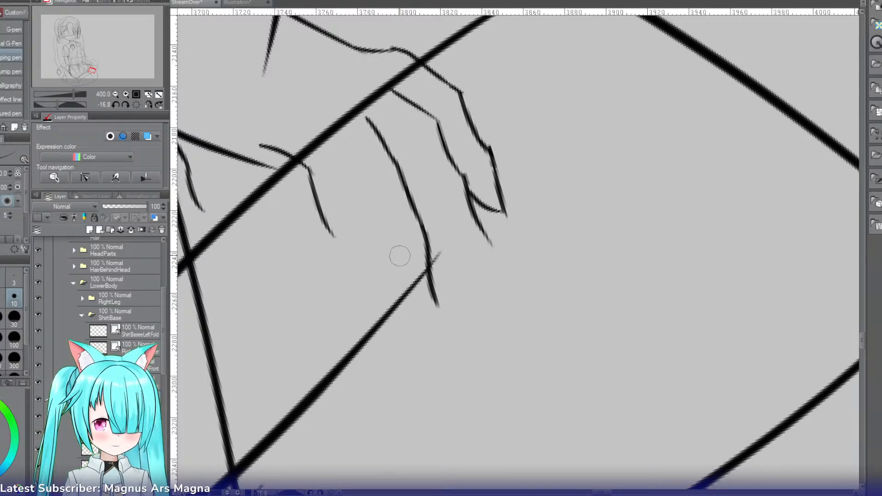
Step: Draw the first segment of the lowest finger's inner edge, redoing it until it runs parallel to the neighbouring finger line
drag(396, 252, 417, 295)
key(ctrl+z)
mouse_move(345, 159)
mouse_down()
mouse_move(355, 207)
mouse_move(363, 200)
mouse_up()
key(ctrl+z)
key(ctrl+z)
key(ctrl+z)
mouse_move(348, 150)
mouse_down()
mouse_move(363, 224)
mouse_move(365, 211)
mouse_up()
key(ctrl+z)
key(ctrl+z)
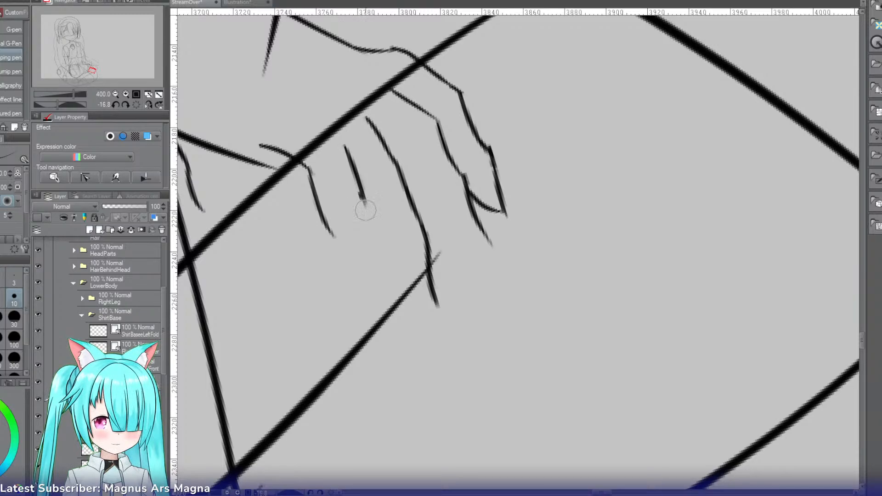
drag(350, 159, 367, 196)
Step: Extend the lowest finger's inner edge in overlapping strokes down to its fingertip
key(ctrl+z)
mouse_move(344, 144)
mouse_down()
mouse_move(374, 202)
mouse_move(381, 256)
mouse_up()
key(ctrl+z)
drag(365, 191, 377, 267)
key(ctrl+z)
drag(363, 190, 390, 320)
key(ctrl+z)
drag(379, 259, 391, 323)
key(ctrl+z)
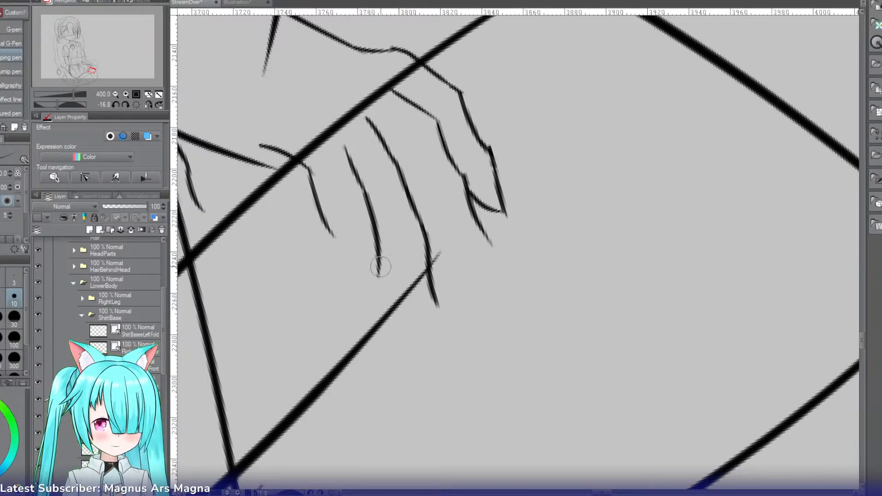
drag(380, 263, 400, 360)
Step: Draw the curved fingertip that closes the lowest finger at the end of its inner edge
key(ctrl+z)
drag(380, 263, 395, 345)
drag(347, 271, 388, 336)
key(ctrl+z)
Step: Join the lowest finger's outer edge from its first segment to the curved fingertip, redoing strokes until the joint bends naturally
key(ctrl+z)
drag(352, 290, 384, 328)
drag(332, 234, 347, 298)
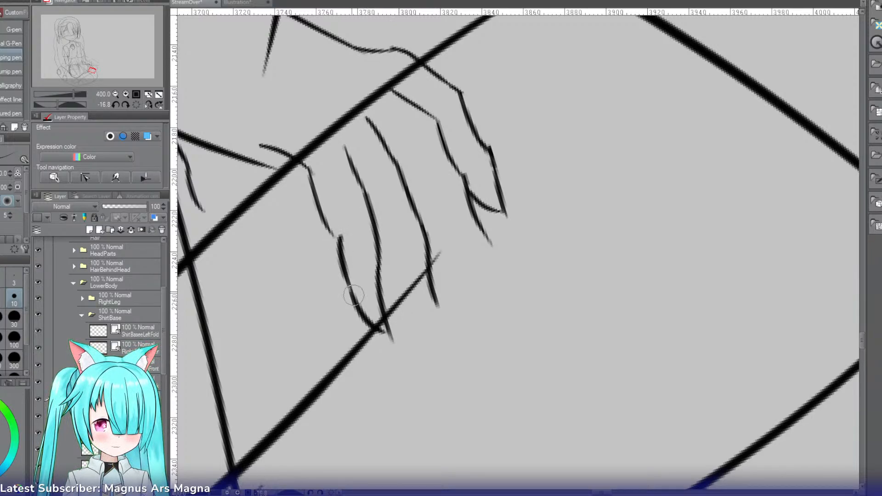
key(ctrl+z)
drag(330, 235, 345, 296)
key(ctrl+z)
mouse_move(332, 233)
mouse_down()
mouse_move(363, 318)
mouse_move(339, 268)
mouse_move(356, 301)
mouse_up()
key(ctrl+z)
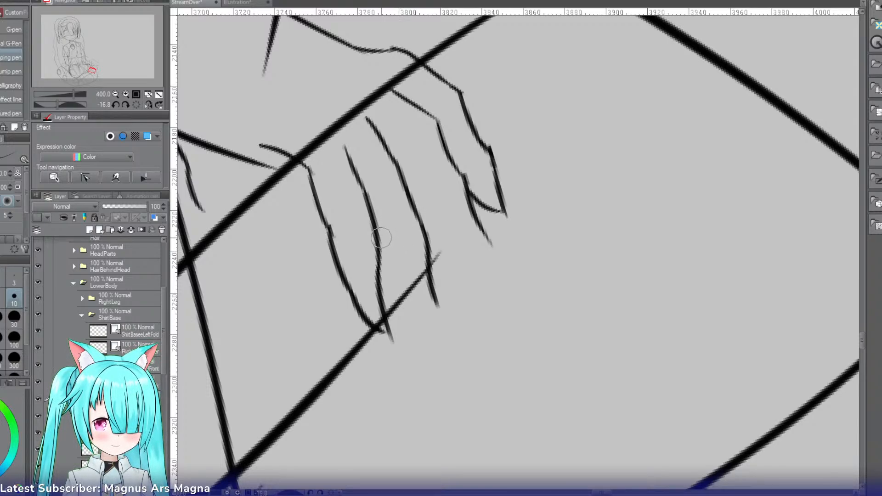
key(ctrl+z)
drag(333, 244, 356, 258)
key(ctrl+z)
mouse_move(325, 223)
mouse_down()
mouse_move(350, 296)
mouse_move(349, 260)
mouse_move(353, 306)
mouse_up()
key(ctrl+z)
key(ctrl+z)
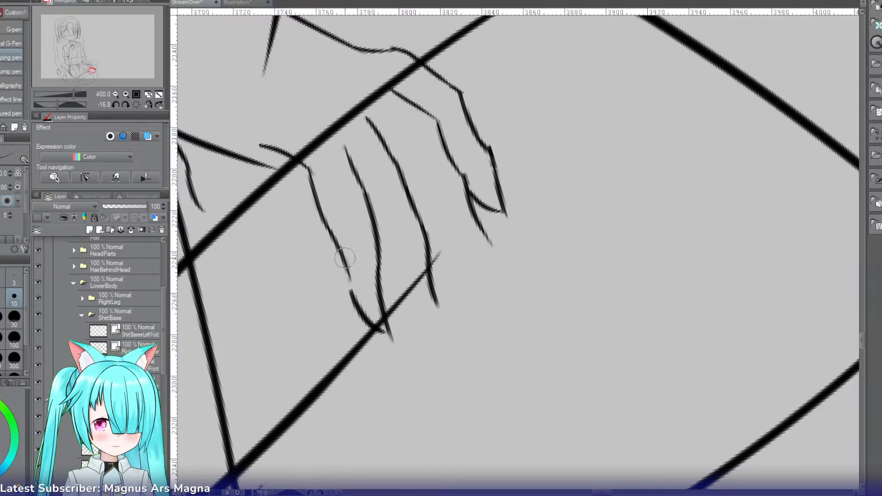
drag(345, 258, 363, 312)
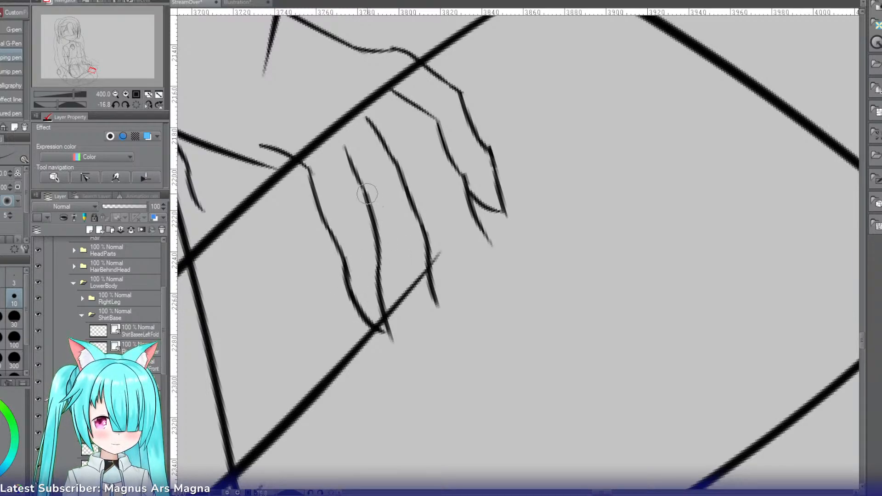
Step: Draw the second-lowest finger's lower edge, branching off the lowest finger's inner edge and curving into its fingertip
drag(367, 194, 397, 264)
key(ctrl+z)
drag(371, 212, 397, 270)
key(ctrl+z)
drag(369, 213, 397, 272)
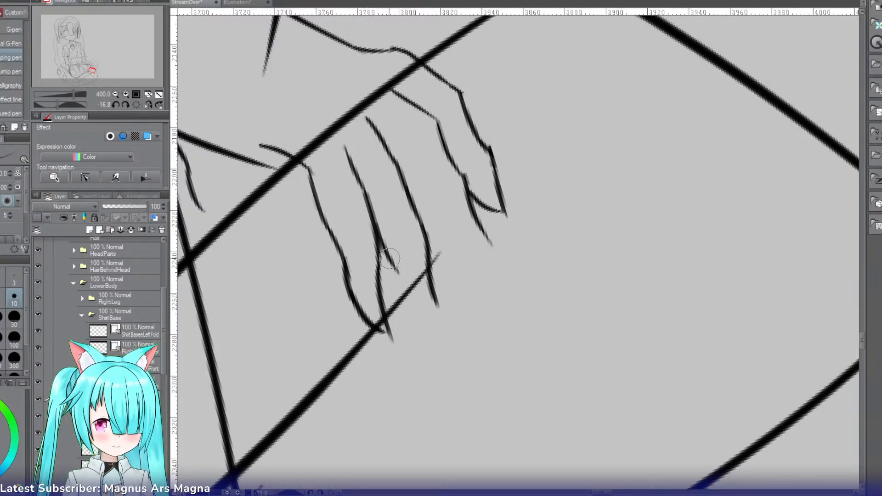
key(ctrl+z)
mouse_move(370, 212)
mouse_down()
mouse_move(394, 267)
mouse_move(433, 305)
mouse_up()
key(ctrl+z)
drag(389, 252, 430, 301)
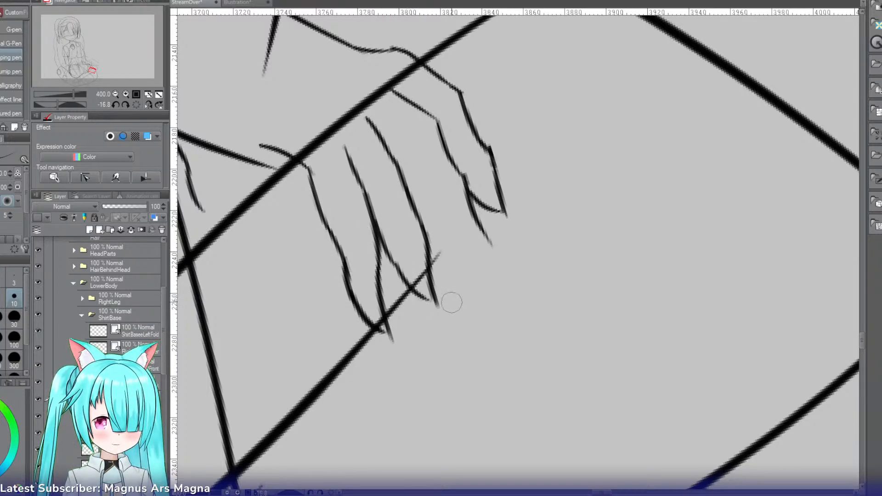
key(ctrl+z)
Step: Draw the short knuckle segment that branches off the second-lowest finger's upper edge for the third finger, redoing it for the angle
mouse_move(393, 161)
mouse_down()
mouse_move(432, 198)
mouse_move(422, 190)
mouse_up()
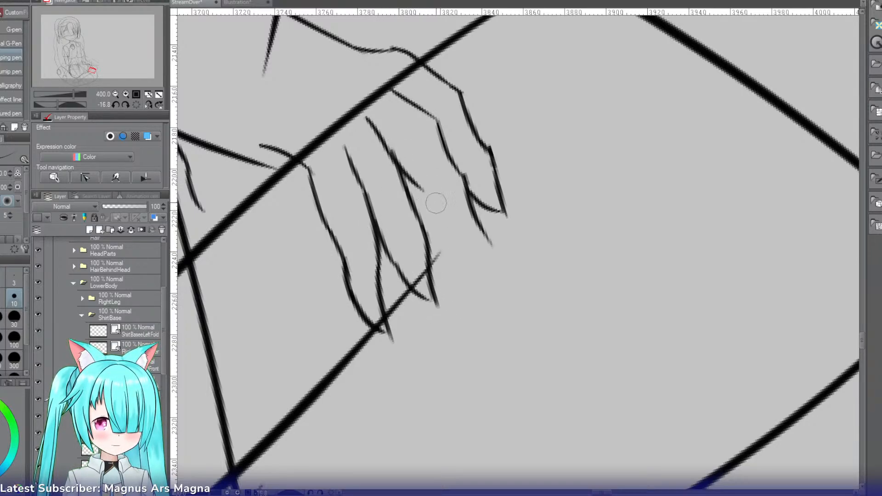
key(ctrl+z)
drag(391, 153, 421, 181)
key(ctrl+z)
Step: Continue the third finger's lower edge from the knuckle into a curved fingertip, redoing strokes until it joins the finger's upper edge
mouse_move(366, 121)
mouse_down()
mouse_move(416, 156)
mouse_move(444, 216)
mouse_up()
key(ctrl+z)
drag(420, 177, 449, 233)
key(ctrl+z)
mouse_move(419, 176)
mouse_down()
mouse_move(458, 228)
mouse_move(439, 216)
mouse_move(479, 244)
mouse_up()
key(ctrl+z)
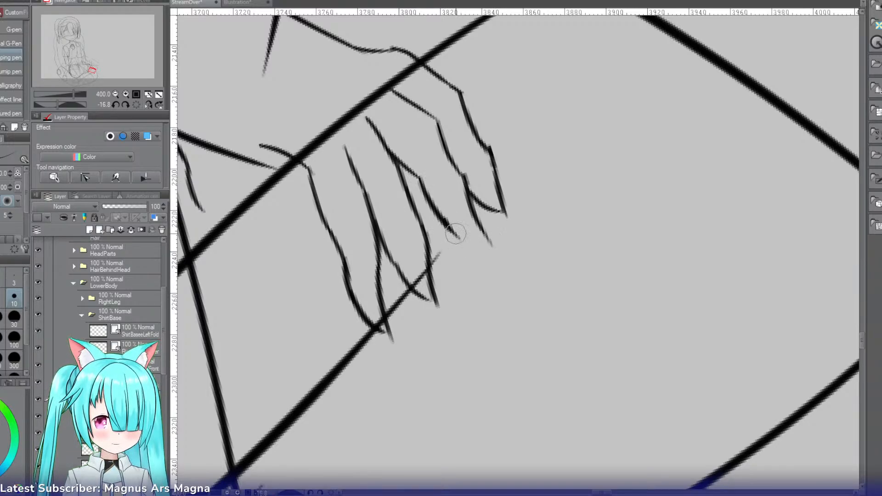
key(ctrl+z)
mouse_move(444, 217)
mouse_down()
mouse_move(489, 239)
mouse_move(460, 243)
mouse_up()
key(e)
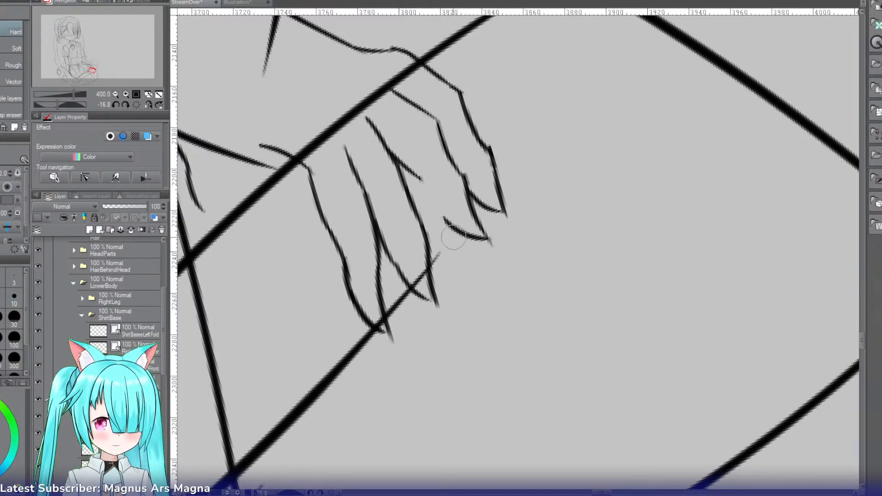
key(p)
mouse_move(410, 165)
mouse_down()
mouse_move(449, 214)
mouse_move(432, 215)
mouse_move(472, 231)
mouse_up()
key(ctrl+z)
key(ctrl+z)
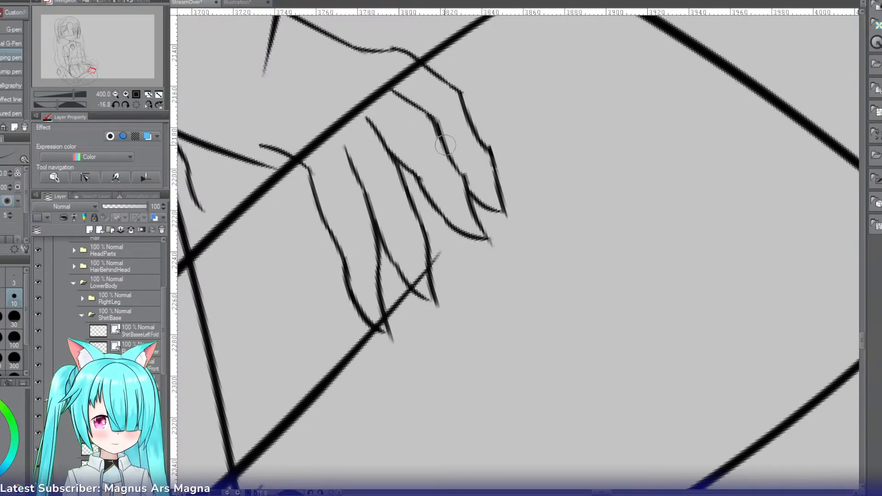
Step: Erase the third finger's old upper edge below the knuckle and redraw it straighter down to the fingertip
key(e)
key(p)
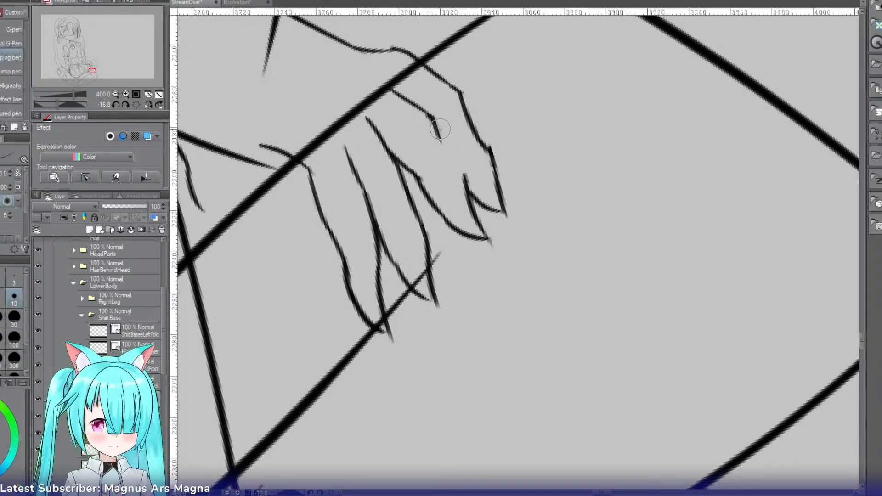
drag(439, 130, 470, 190)
key(ctrl+z)
key(ctrl+z)
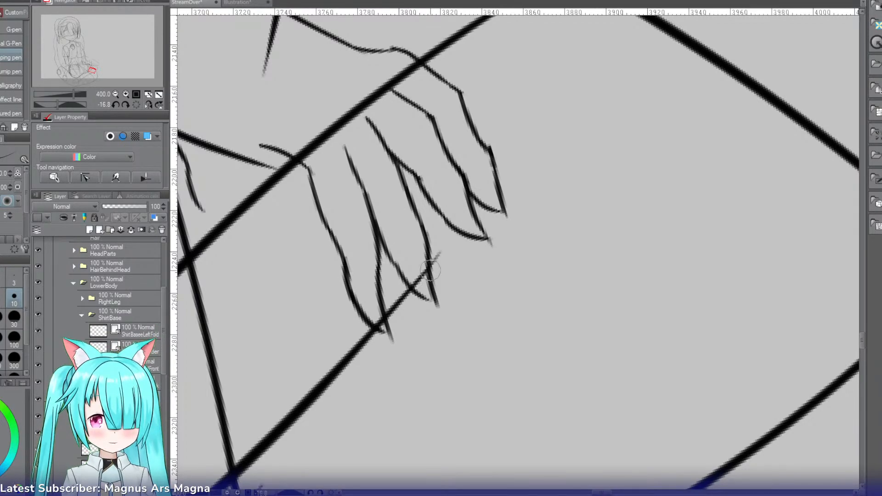
Step: Redraw the uppermost finger's outer edge inside its old line, making the finger slimmer and shorter
click(115, 94)
click(116, 94)
click(115, 94)
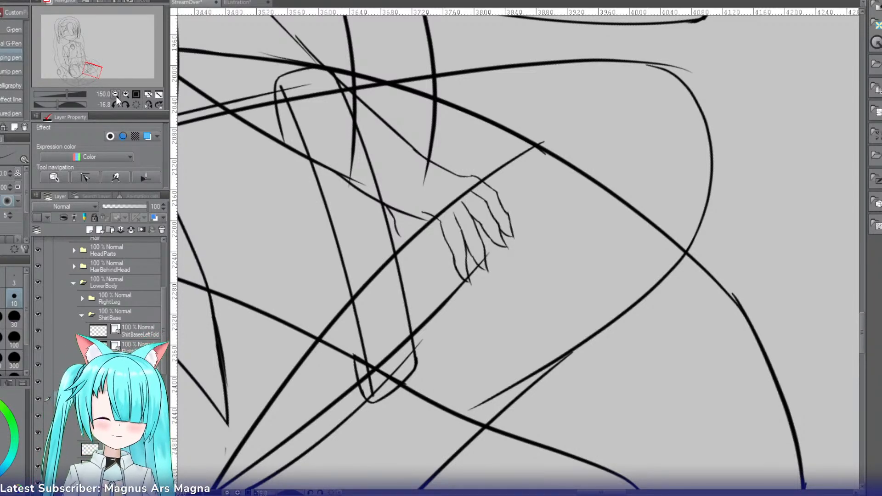
click(125, 94)
click(126, 94)
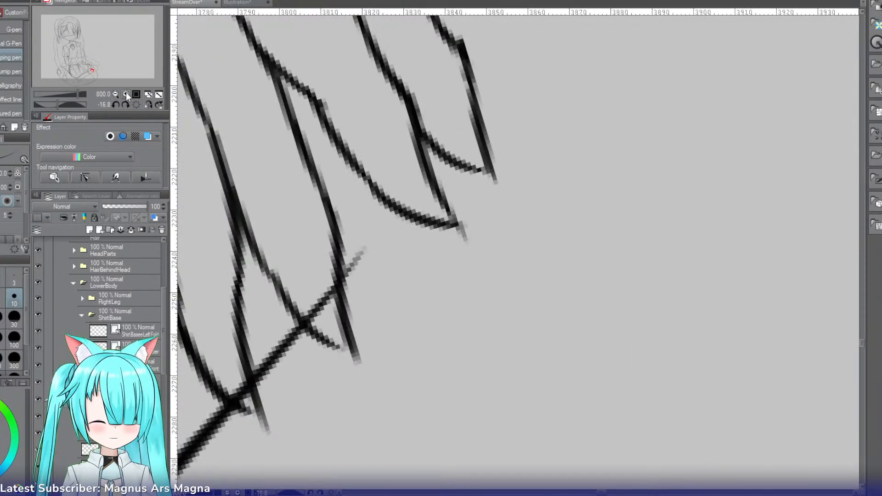
click(115, 94)
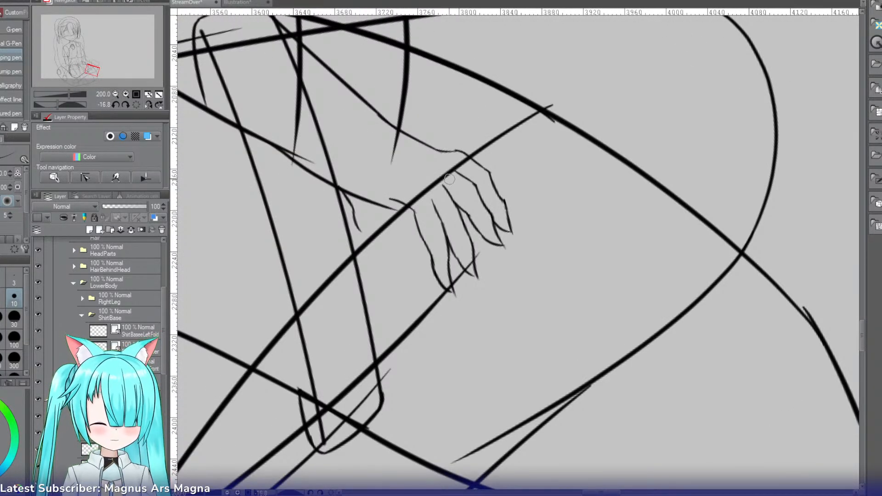
key(p)
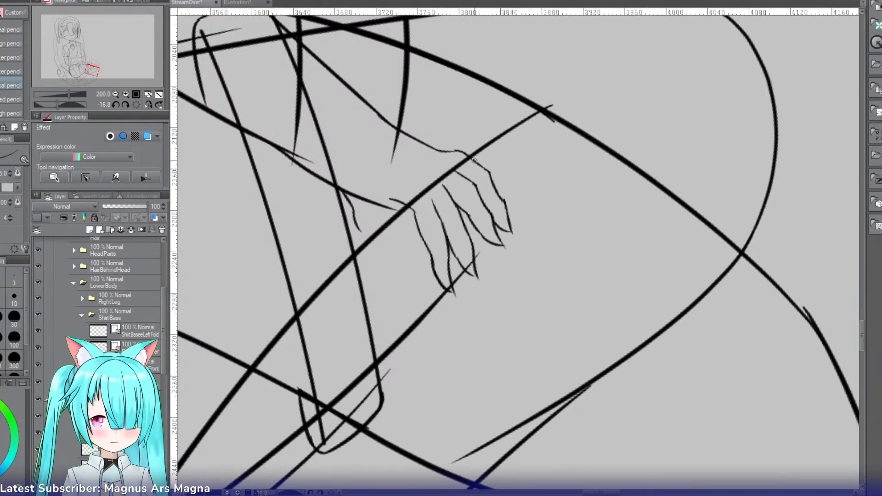
key(p)
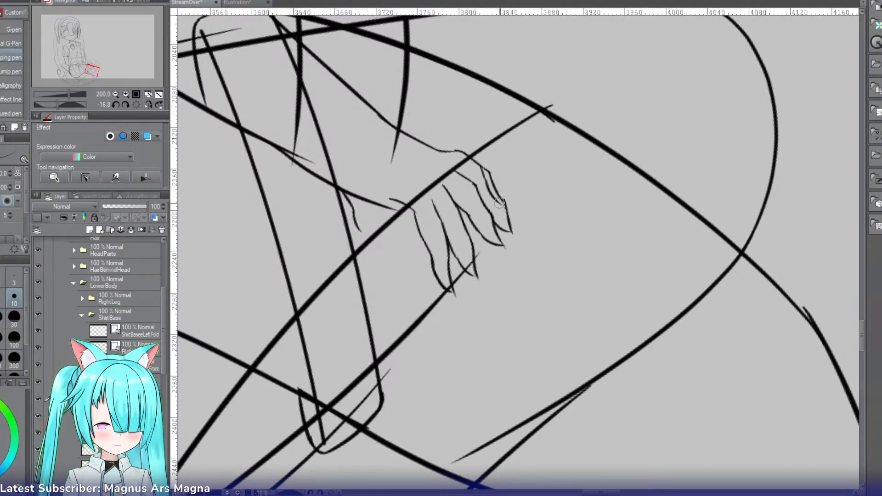
key(ctrl+z)
key(ctrl+z)
drag(482, 171, 503, 218)
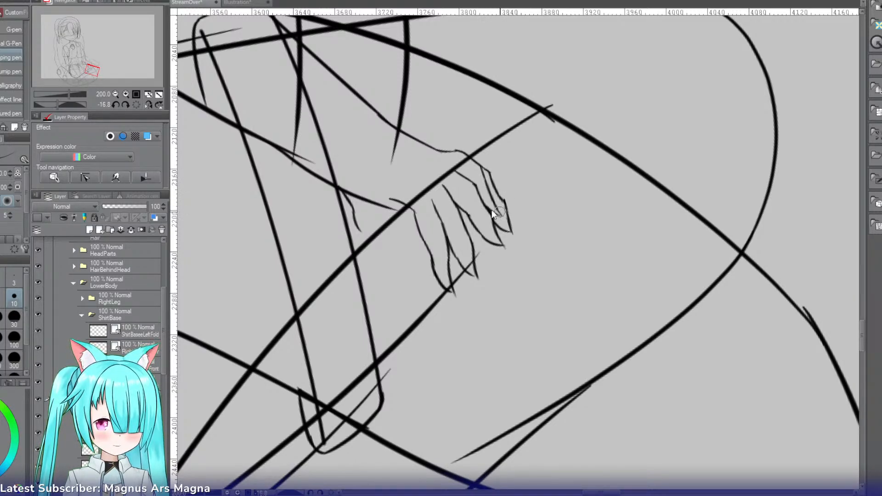
Step: Erase the uppermost finger's old outer edge and its leftover fingertip outside the new line
key(e)
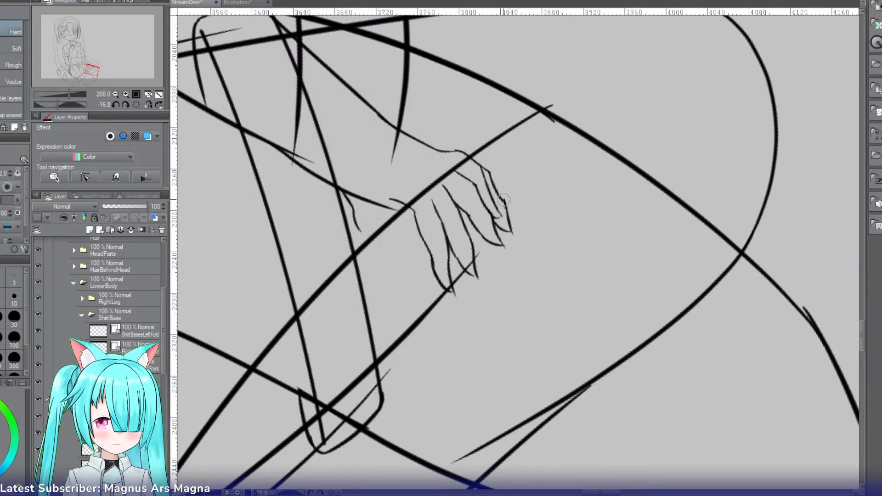
drag(507, 212, 513, 216)
mouse_move(493, 175)
mouse_down()
mouse_move(506, 201)
mouse_move(492, 175)
mouse_up()
drag(506, 225, 511, 237)
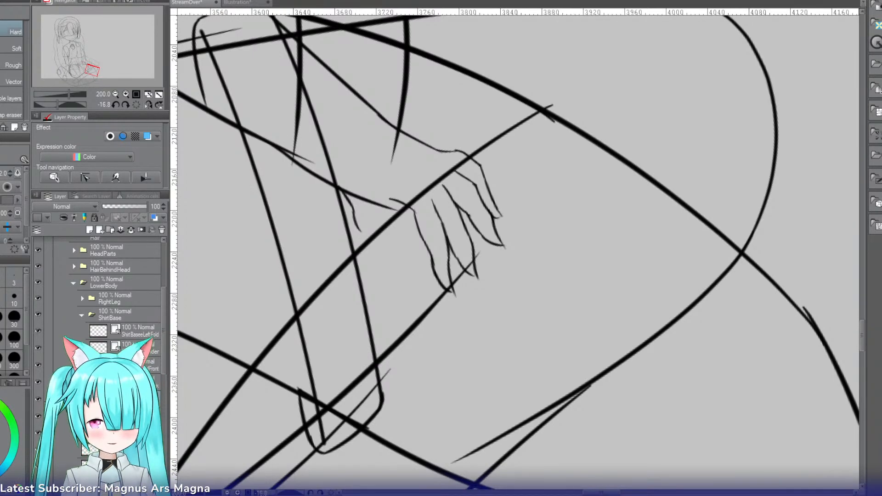
Step: On a separate layer, draw the upper part of the thumb's outer edge downward from the forearm's lower line
click(117, 433)
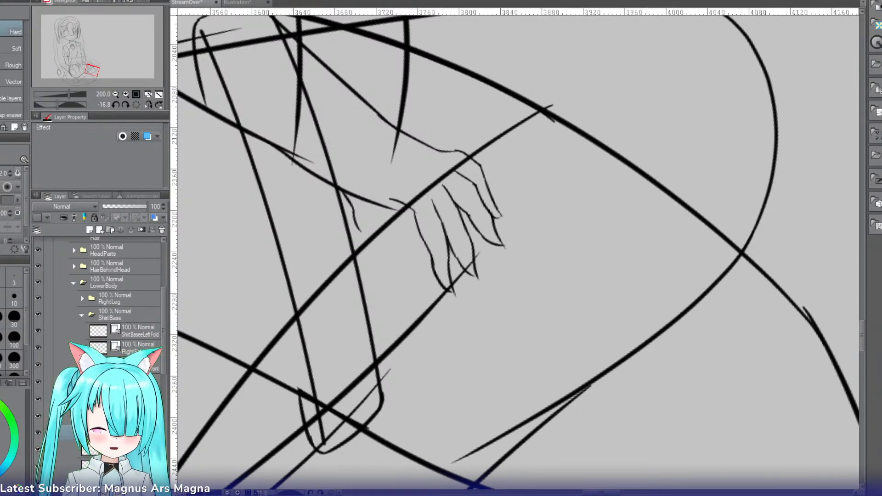
click(116, 449)
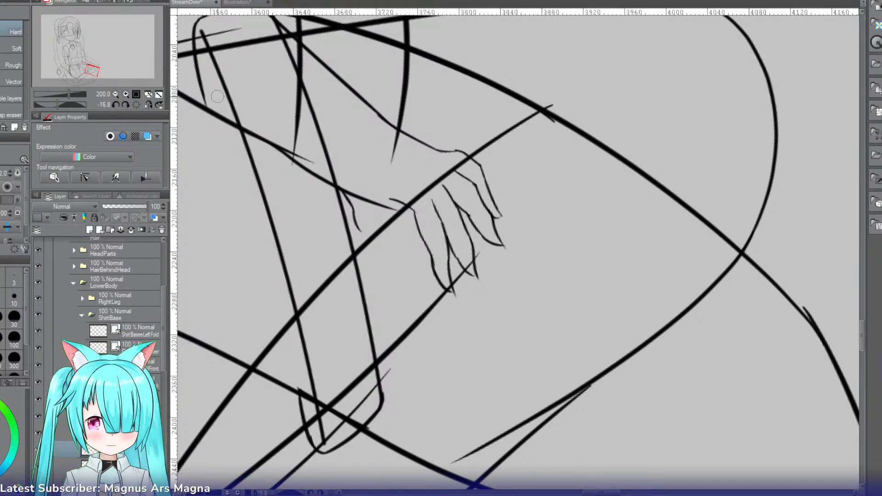
click(125, 94)
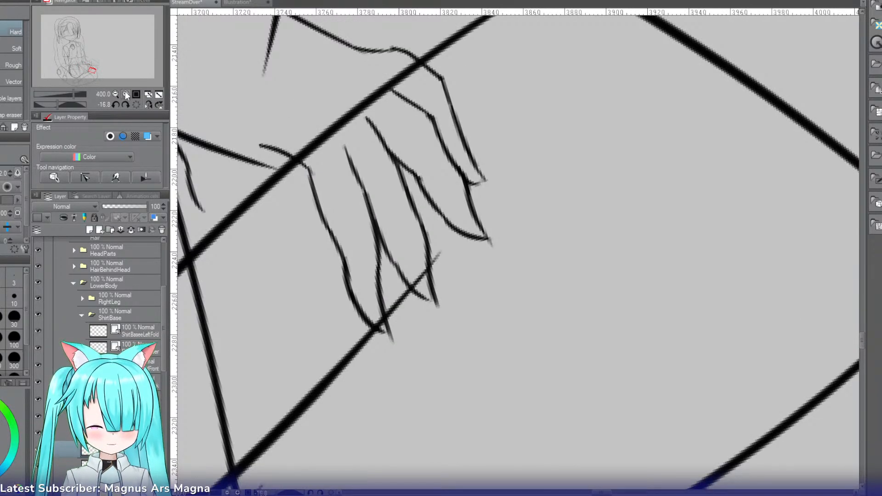
drag(607, 495, 598, 494)
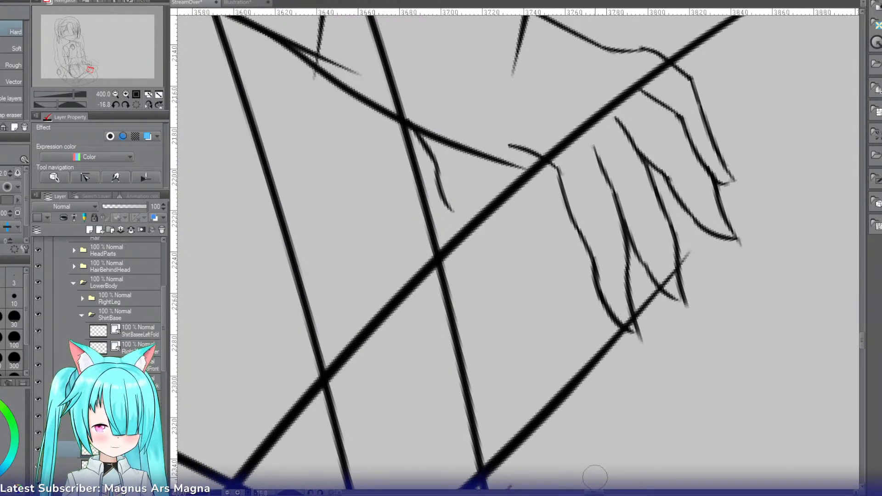
key(p)
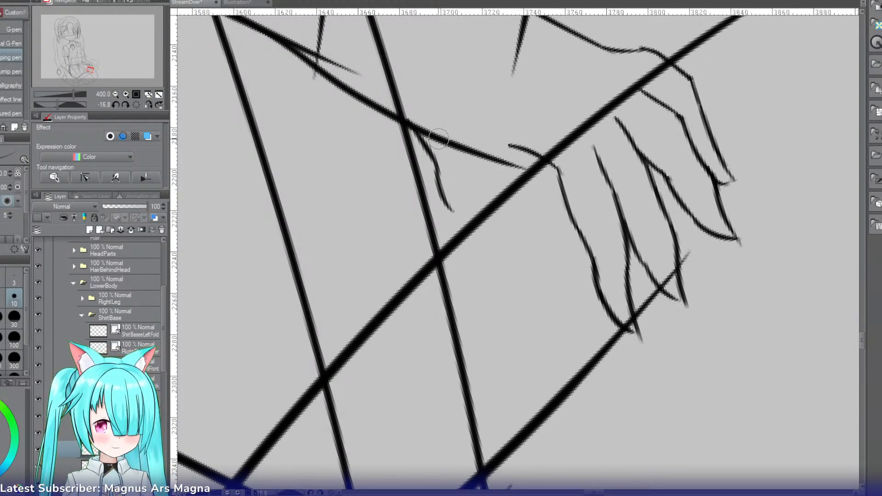
drag(442, 143, 478, 268)
key(ctrl+z)
key(ctrl+z)
drag(454, 203, 479, 267)
key(ctrl+z)
mouse_move(454, 202)
mouse_down()
mouse_move(493, 295)
mouse_move(485, 279)
mouse_up()
Step: Extend the thumb's outer edge in a curve to the tip and close the tip with a short curve on the inner side
key(ctrl+z)
key(ctrl+z)
key(ctrl+z)
mouse_move(463, 220)
mouse_down()
mouse_move(493, 293)
mouse_move(523, 316)
mouse_move(534, 344)
mouse_up()
key(ctrl+z)
key(ctrl+z)
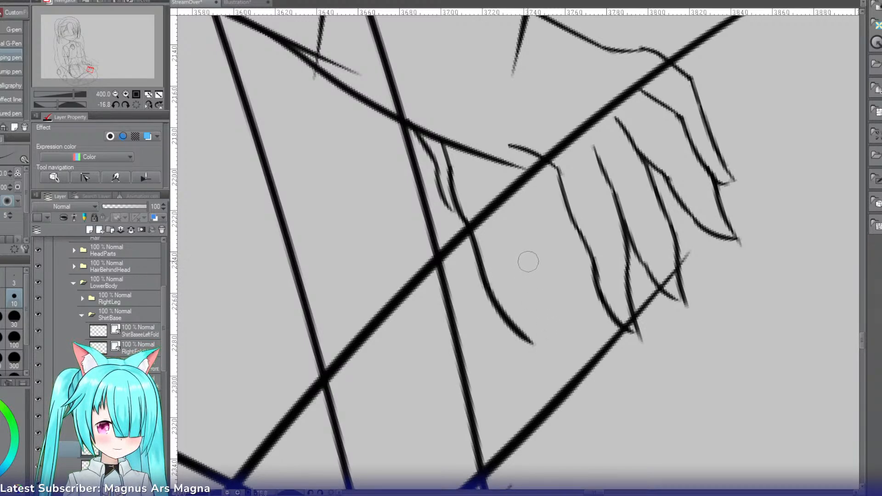
key(ctrl+z)
mouse_move(528, 262)
mouse_down()
mouse_move(535, 318)
mouse_move(528, 345)
mouse_up()
key(ctrl+z)
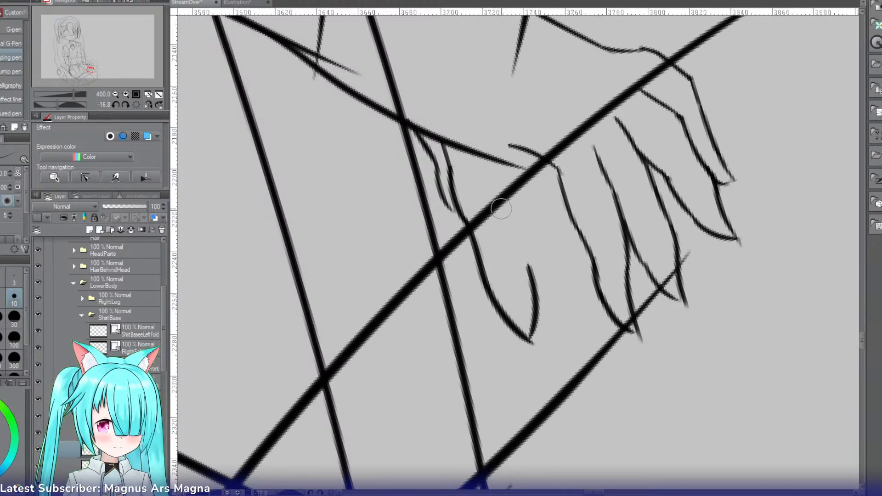
Step: Draw the thumb's inner edge from the tip curve up to its base near the wrist
key(ctrl+z)
drag(499, 209, 529, 265)
drag(510, 159, 504, 227)
key(ctrl+z)
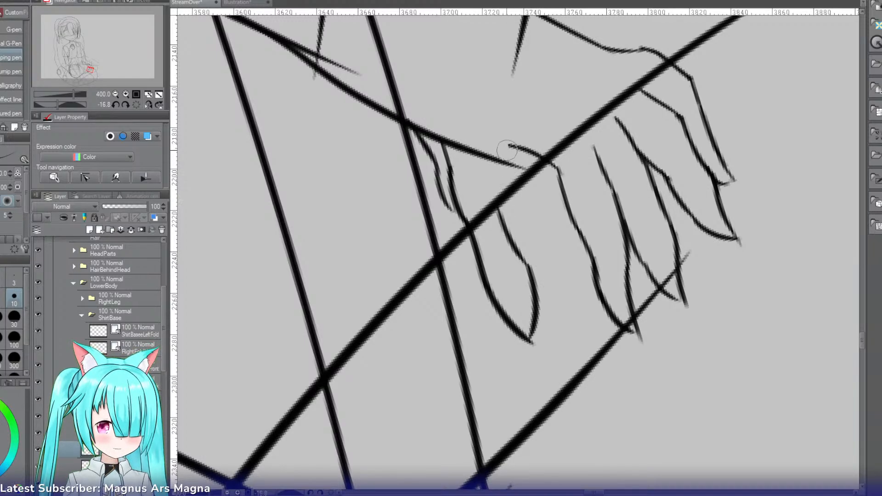
key(ctrl+z)
mouse_move(507, 152)
mouse_down()
mouse_move(514, 187)
mouse_move(496, 202)
mouse_up()
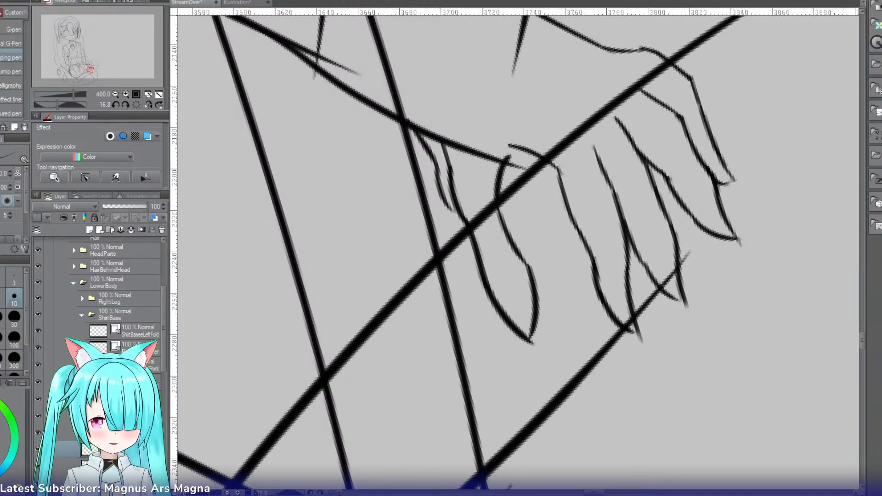
Step: Turn on the blue layer color for the finger layer and erase its old short thumb line beside the new thumb
click(147, 136)
key(e)
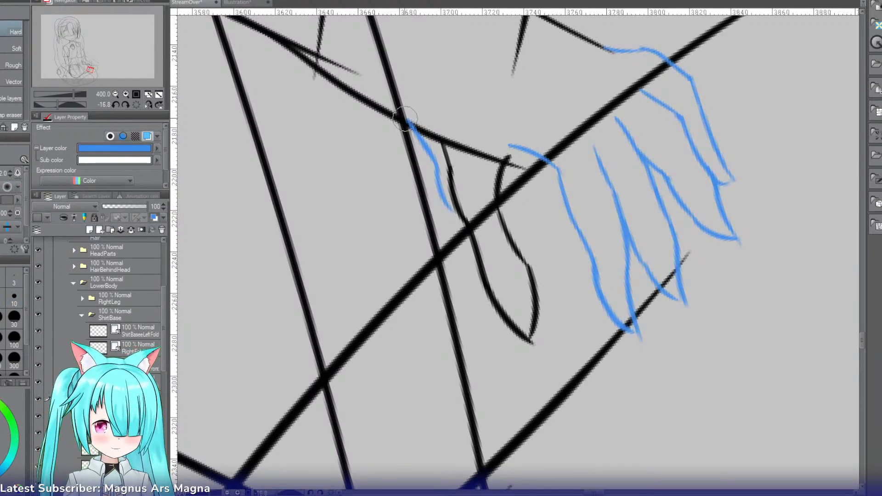
mouse_move(408, 170)
mouse_down()
mouse_move(422, 149)
mouse_move(436, 237)
mouse_up()
drag(441, 180, 437, 166)
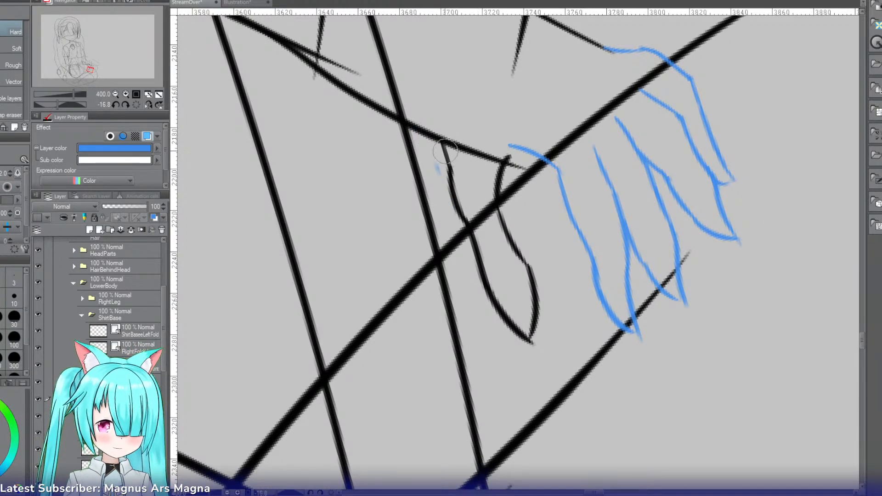
Step: Extend the finger layer's wrist curve back over the forearm line, and on the thumb layer link the thumb's base to the hand
key(p)
drag(534, 154, 481, 152)
key(ctrl+z)
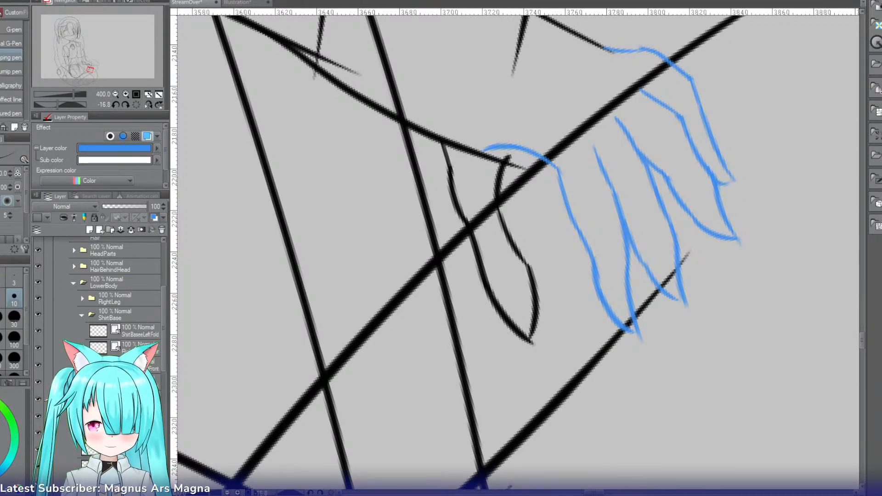
click(124, 450)
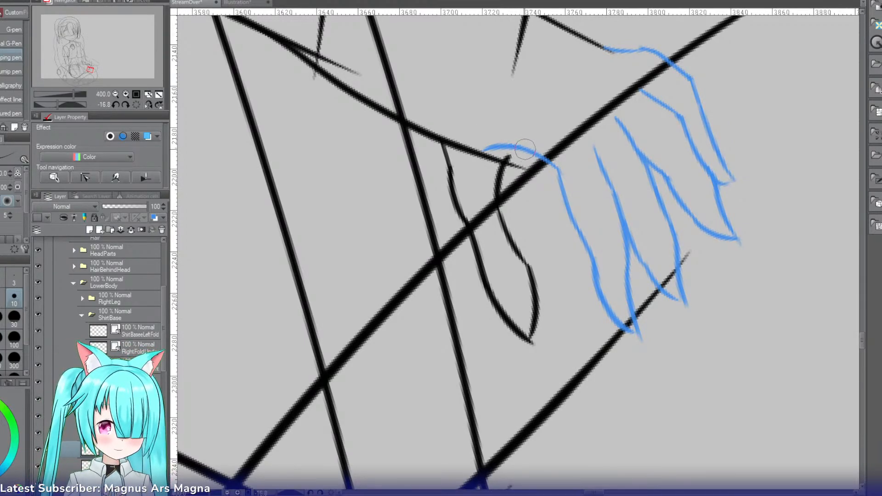
drag(535, 144, 506, 159)
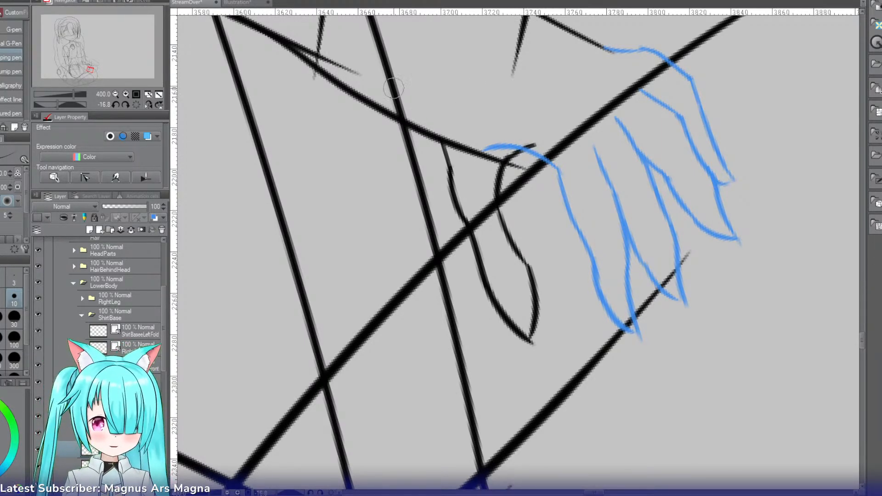
Step: Add a new layer next to the blue finger layer and choose the mapping pen for drawing on it
click(115, 94)
click(115, 94)
click(115, 94)
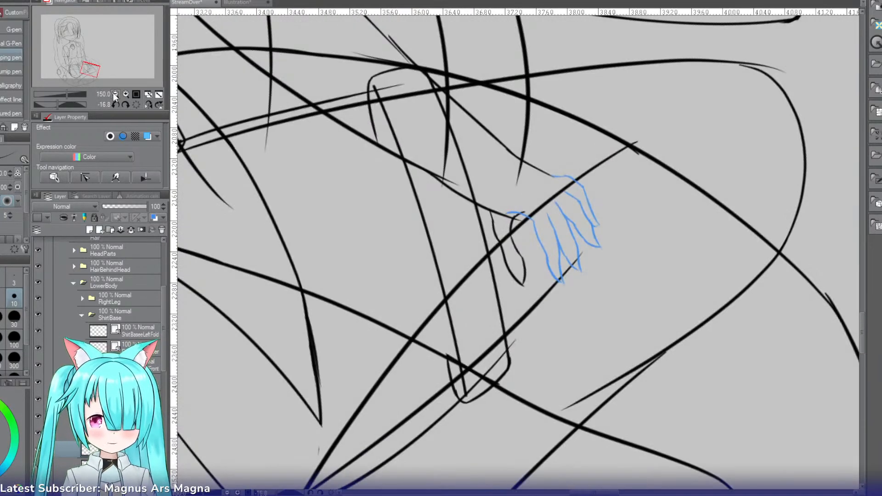
key(r)
drag(402, 160, 570, 112)
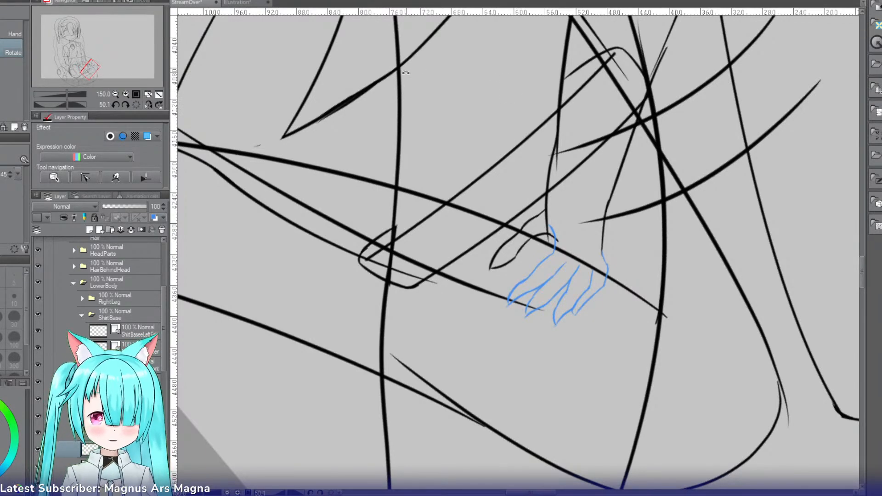
click(124, 399)
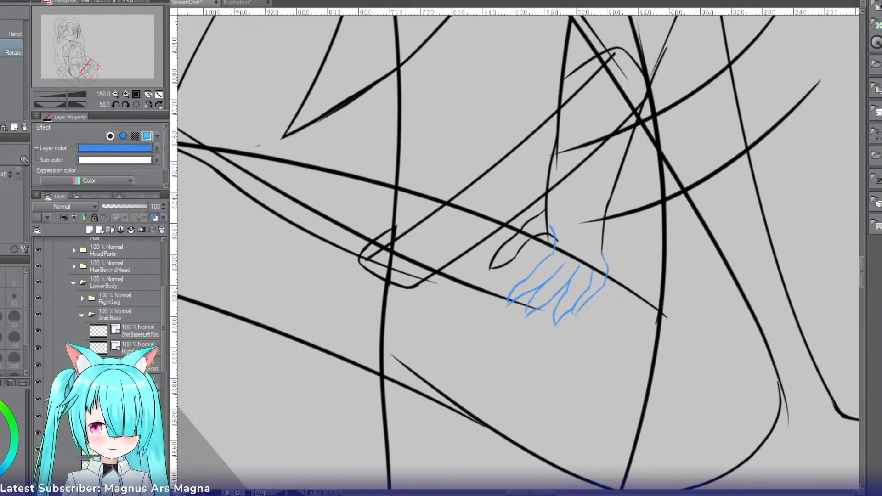
click(102, 230)
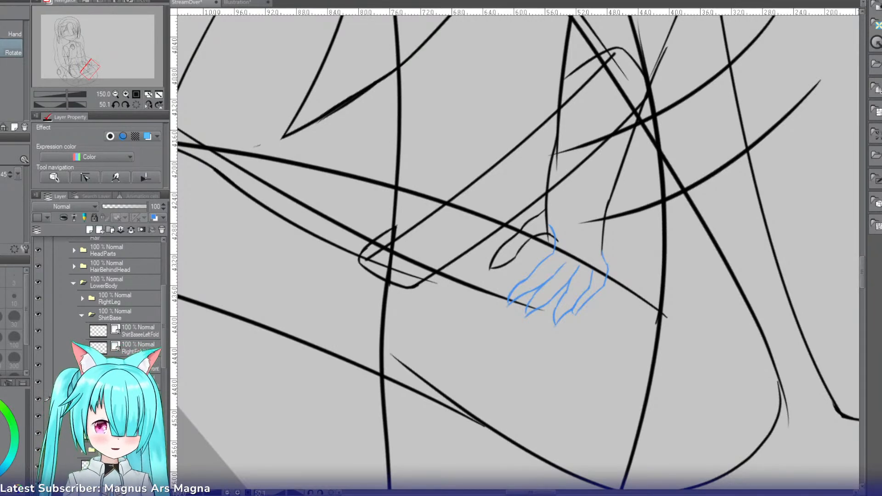
key(p)
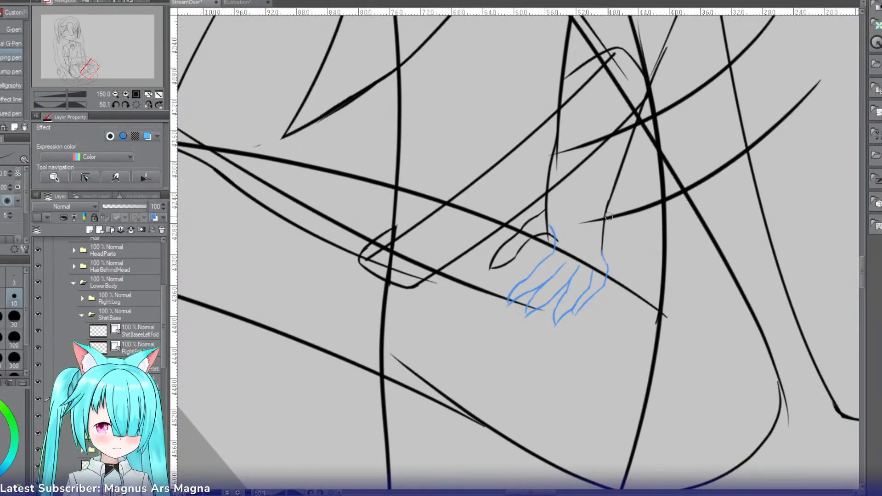
Step: Draw a short wrist line on the hand's little-finger side, from the forearm's end down to the outermost finger
mouse_move(605, 198)
mouse_down()
mouse_move(613, 258)
mouse_move(603, 252)
mouse_up()
key(ctrl+z)
key(ctrl+z)
key(ctrl+z)
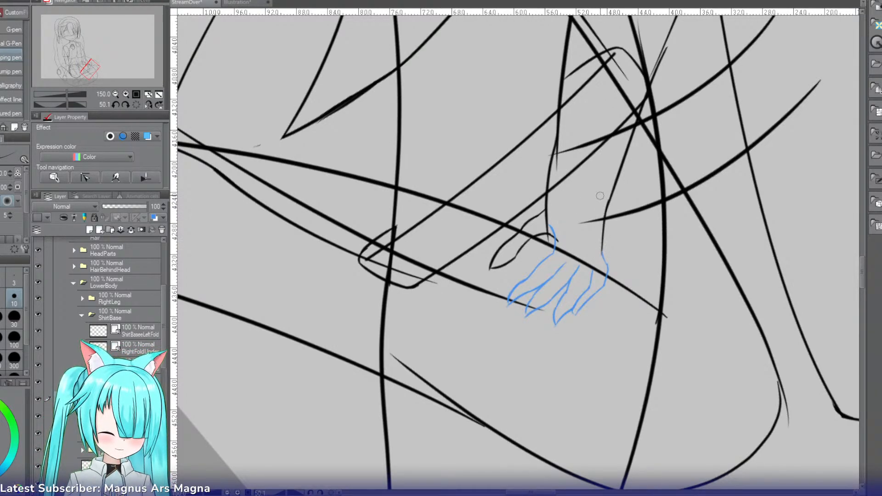
drag(600, 196, 603, 252)
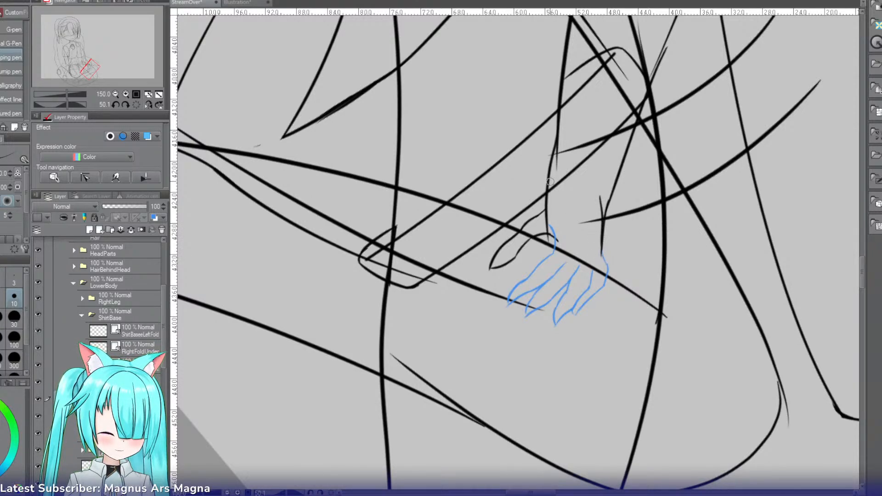
Step: Draw the thumb-side wrist line from the forearm's edge down to the base of the thumb
key(ctrl+z)
drag(557, 148, 546, 190)
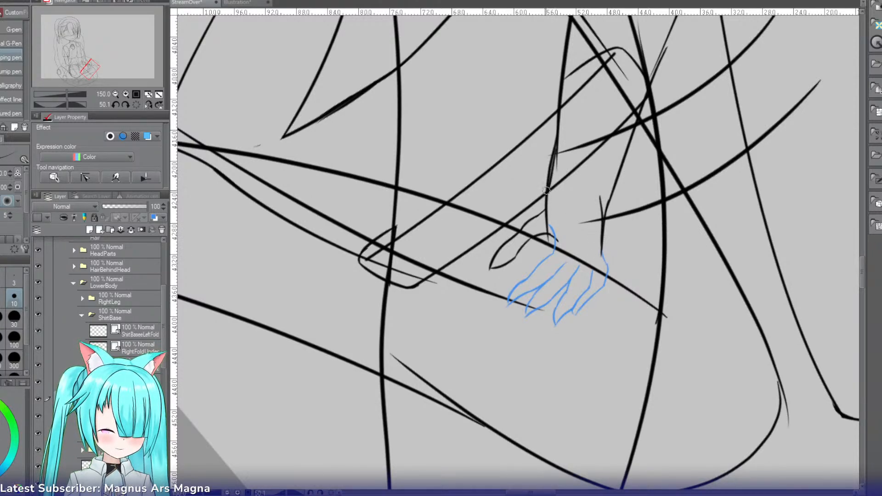
key(ctrl+z)
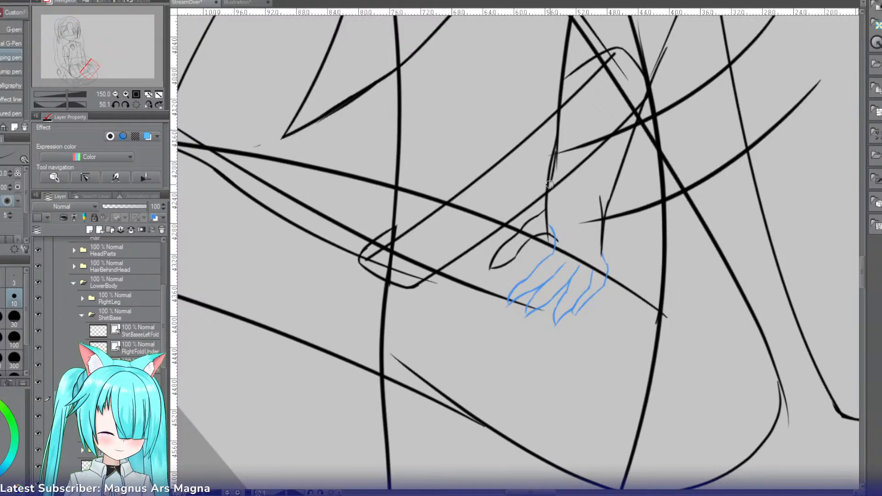
key(ctrl+z)
drag(557, 149, 550, 189)
key(ctrl+z)
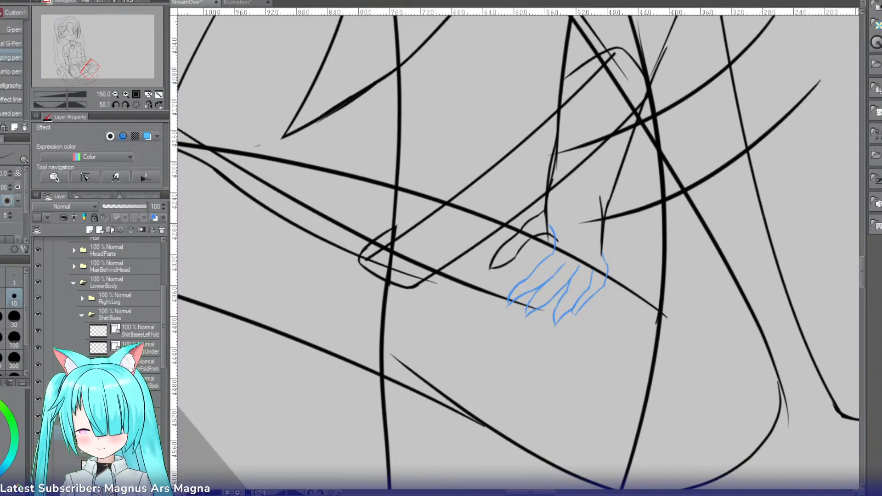
Step: Turn on the blue layer color for the forearm layer and erase its line ends where they overlap the new wrist lines
click(110, 433)
key(ctrl+b)
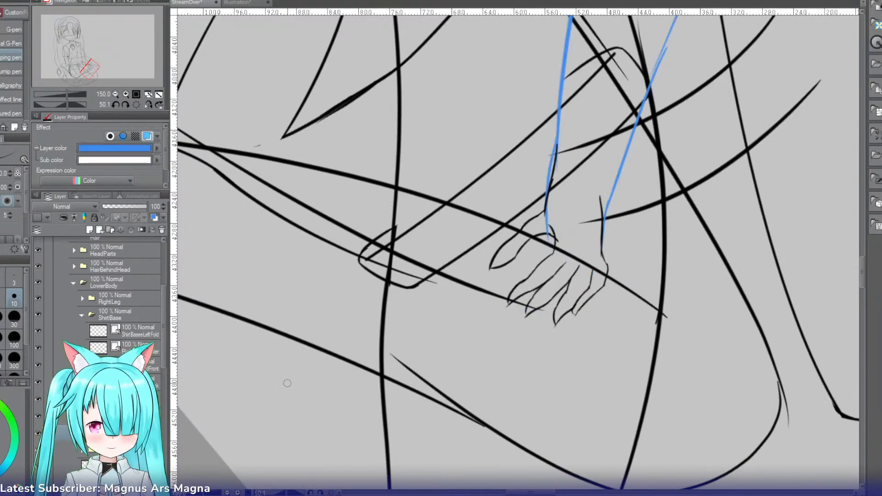
key(e)
drag(549, 185, 554, 156)
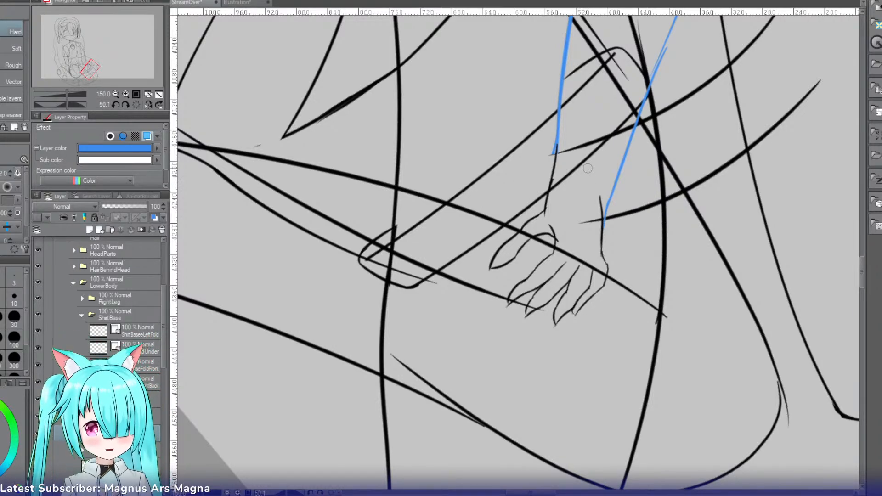
Step: Transform the finger layer: stretch the fingers longer, rotate them slightly counterclockwise, and reposition them below the wrist beside the thumb
click(116, 94)
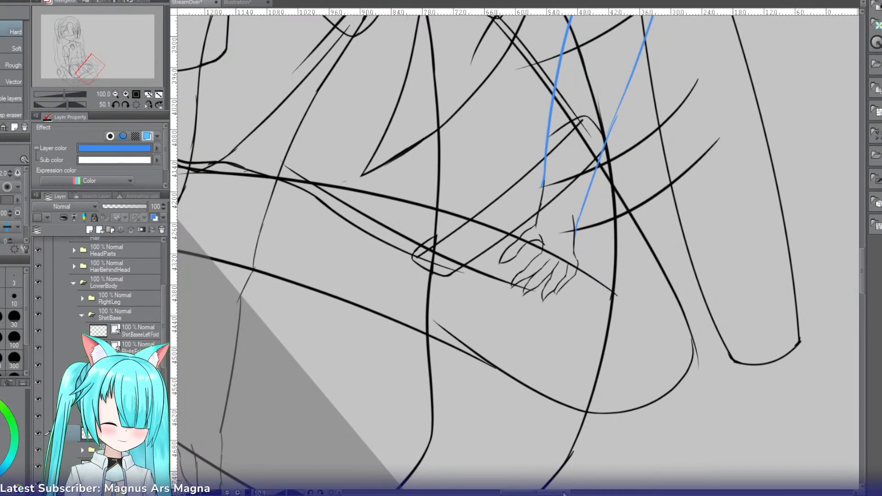
drag(551, 493, 569, 492)
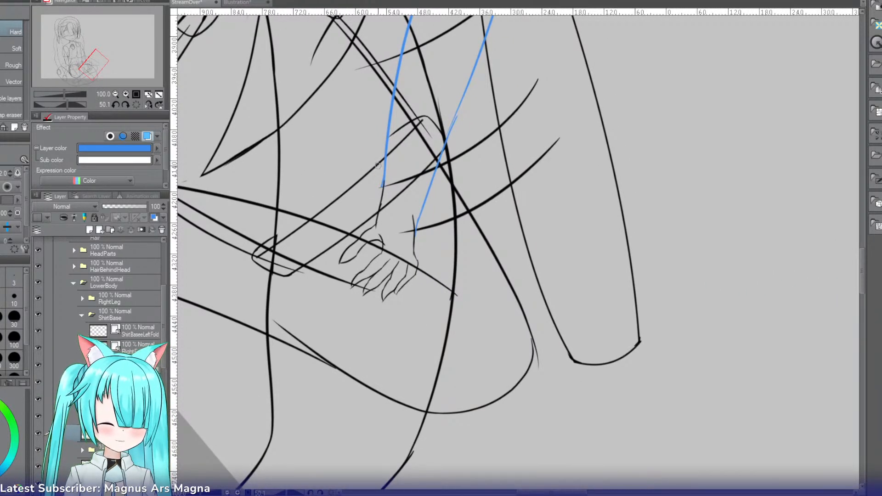
click(138, 104)
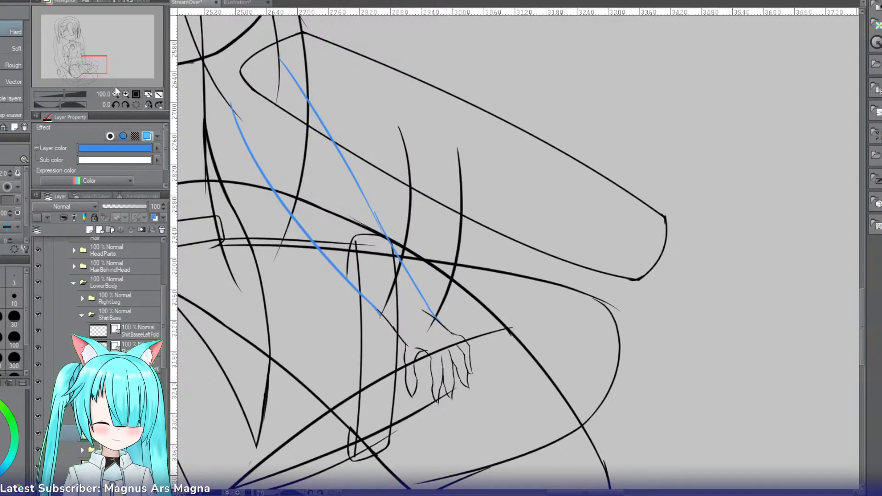
mouse_move(102, 71)
mouse_down()
mouse_move(85, 59)
mouse_move(100, 75)
mouse_up()
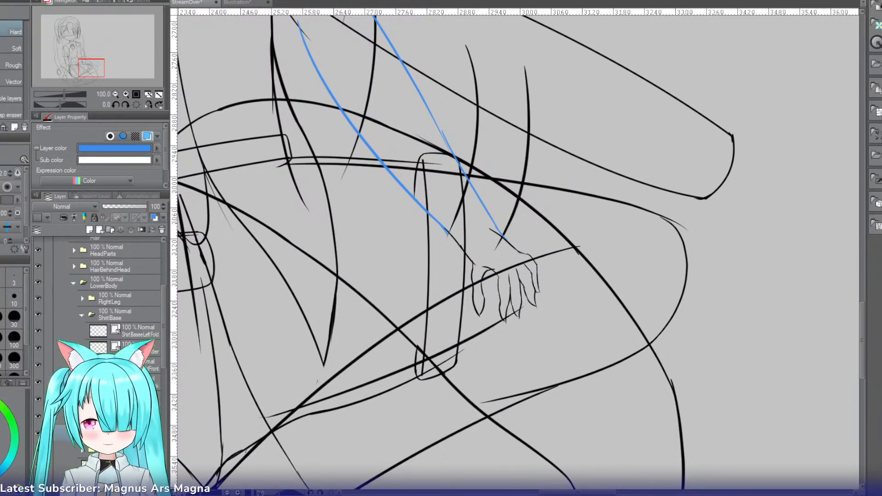
key(ctrl+t)
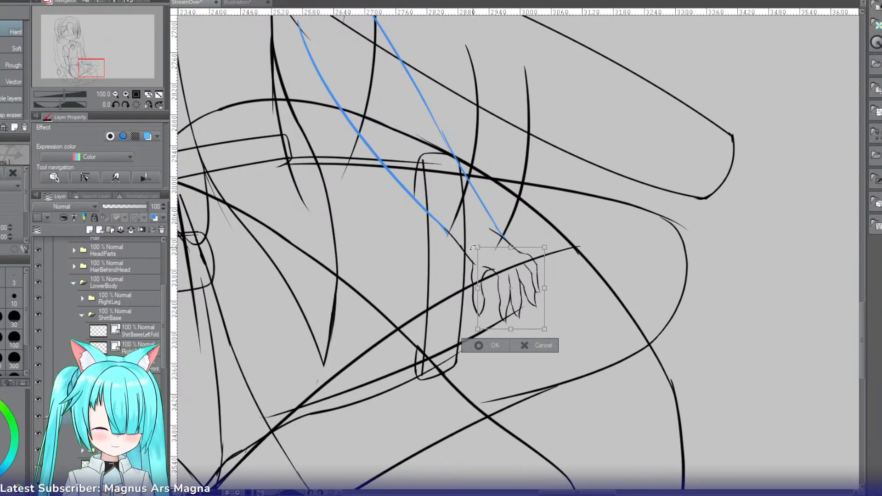
mouse_move(478, 247)
mouse_down()
mouse_move(464, 231)
mouse_move(471, 225)
mouse_up()
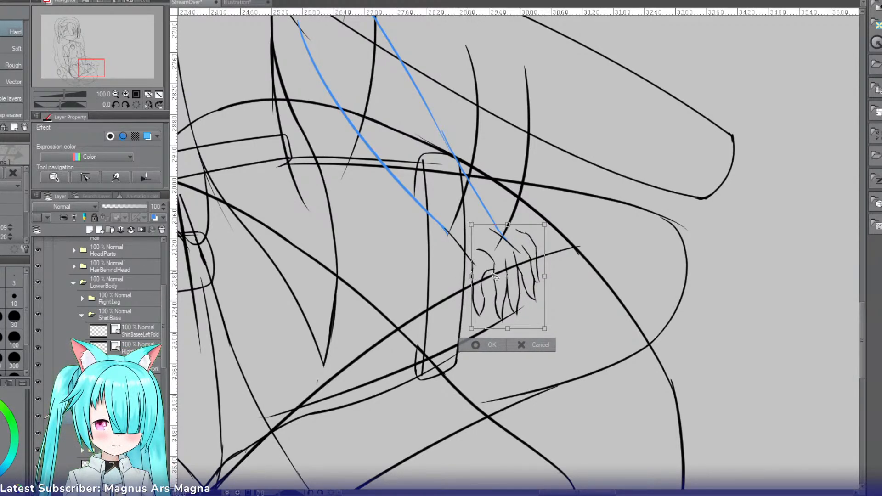
drag(472, 276, 476, 277)
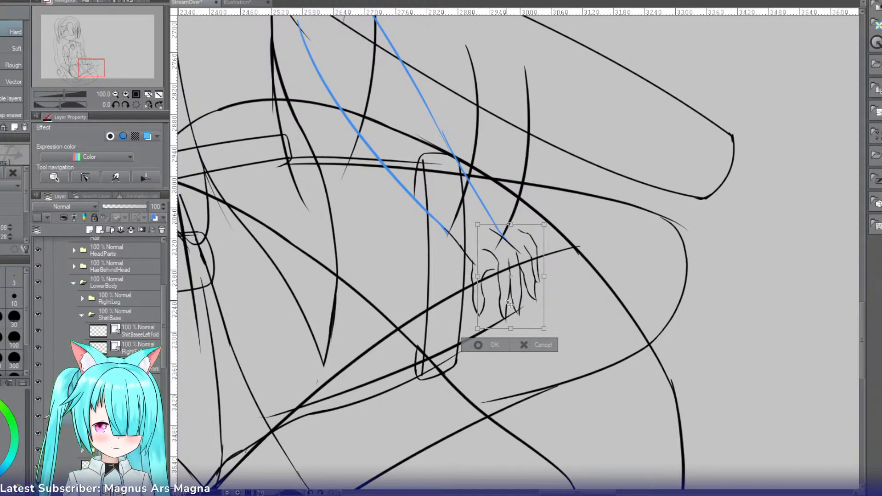
drag(508, 305, 504, 316)
drag(553, 221, 546, 211)
drag(517, 282, 523, 282)
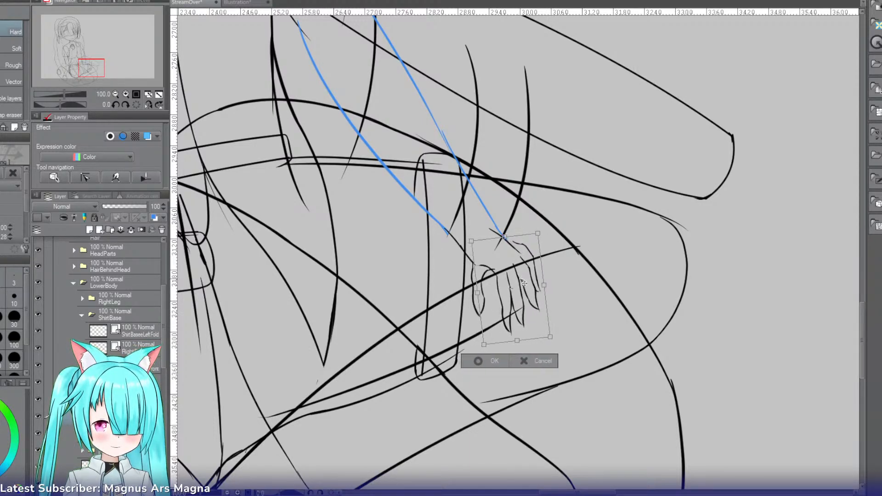
click(479, 361)
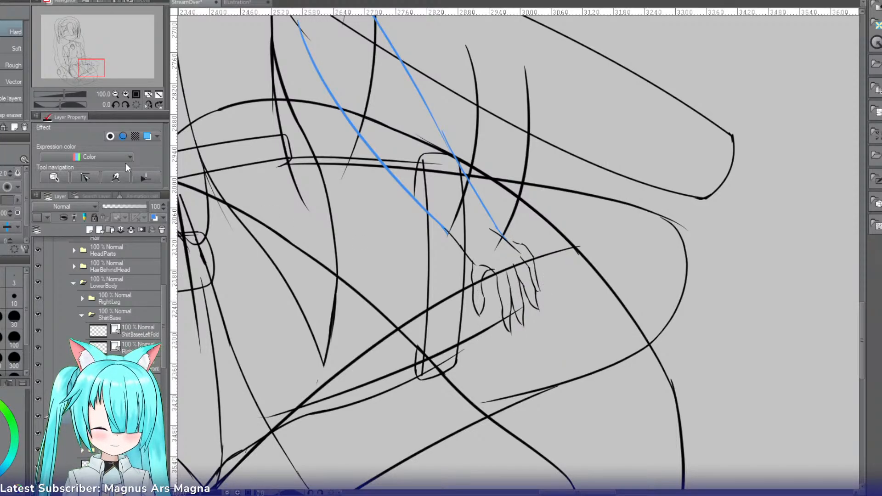
Step: Redraw the little-finger side of the wrist from the outer knuckle up across the forearm's end, replacing the old short line
click(130, 94)
click(126, 94)
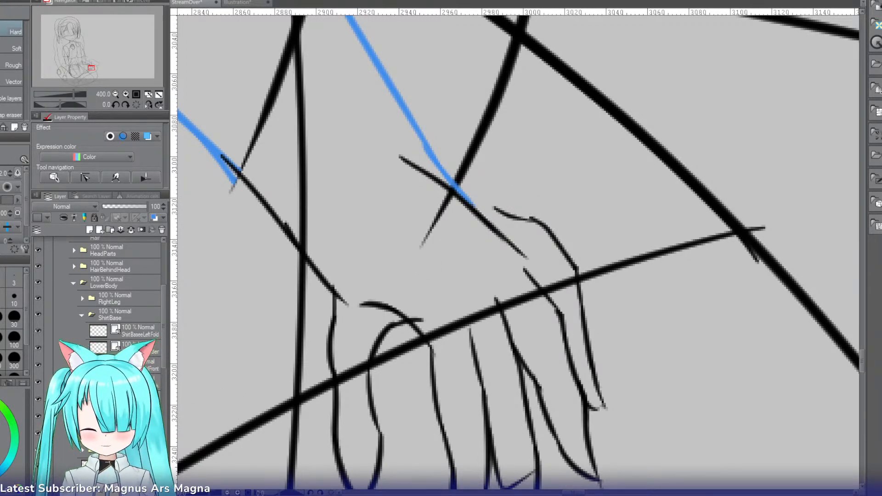
key(p)
drag(525, 218, 445, 173)
key(ctrl+z)
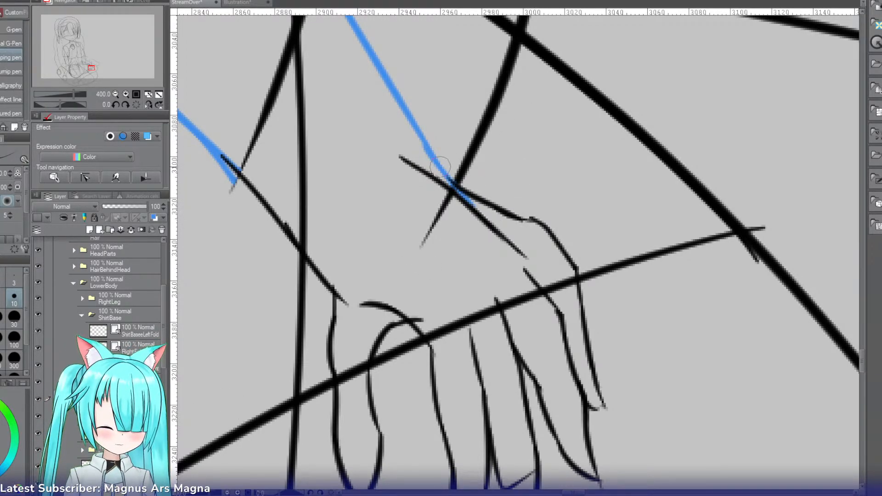
mouse_move(478, 197)
mouse_down()
mouse_move(400, 161)
mouse_move(407, 178)
mouse_move(437, 179)
mouse_move(381, 158)
mouse_move(470, 211)
mouse_move(442, 215)
mouse_move(496, 228)
mouse_move(412, 182)
mouse_up()
key(e)
key(p)
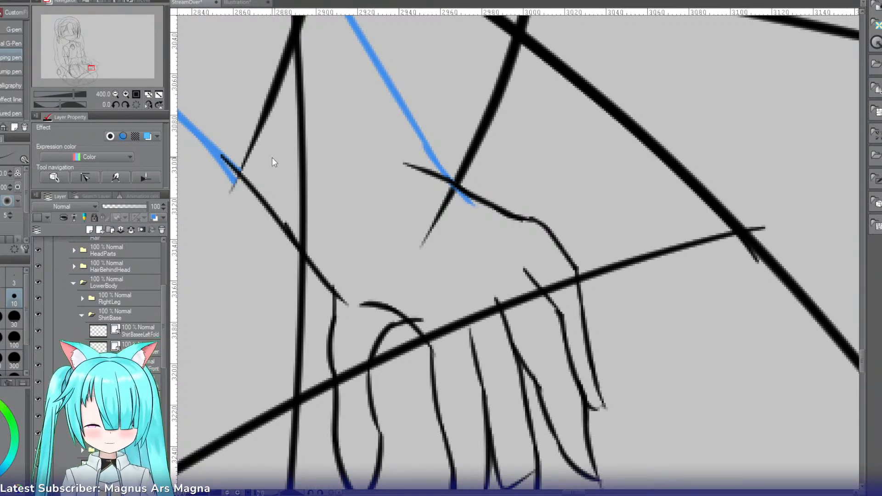
Step: Erase the straight thumb-side wrist line between the forearm and the thumb
key(e)
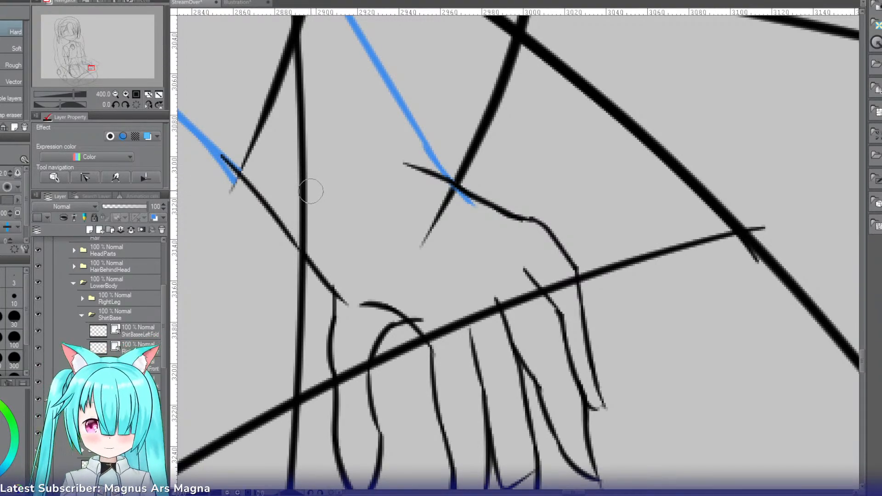
mouse_move(268, 191)
mouse_down()
mouse_move(252, 157)
mouse_move(232, 151)
mouse_up()
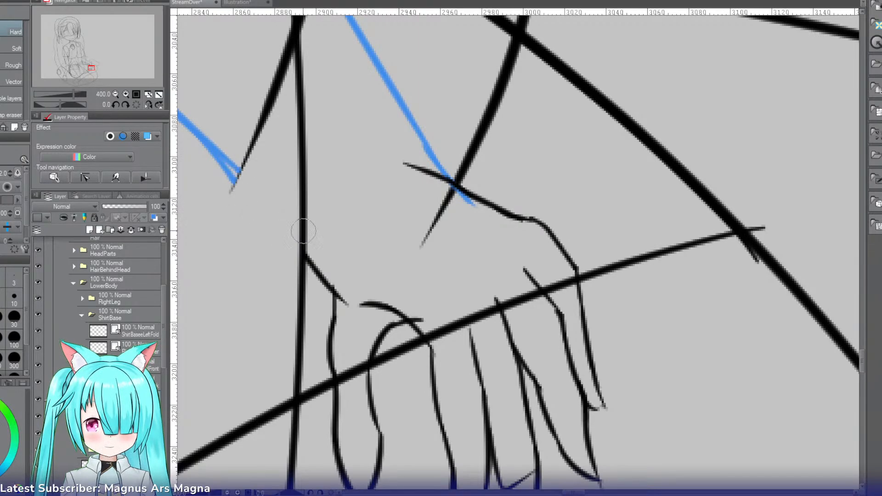
mouse_move(304, 231)
mouse_down()
mouse_move(316, 265)
mouse_move(305, 285)
mouse_up()
key(p)
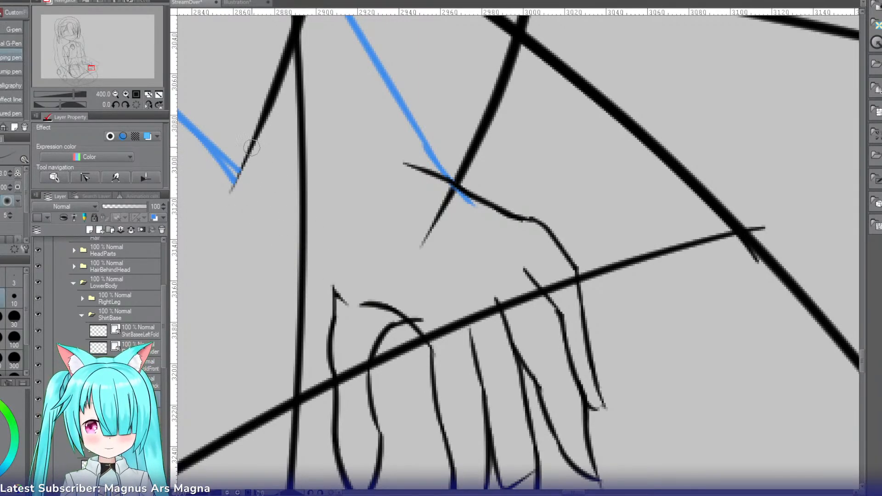
Step: Draw a curved thumb-side wrist line from the forearm's end down into the thumb's outer edge
mouse_move(245, 139)
mouse_down()
mouse_move(311, 261)
mouse_move(309, 233)
mouse_move(326, 272)
mouse_up()
key(ctrl+z)
key(ctrl+z)
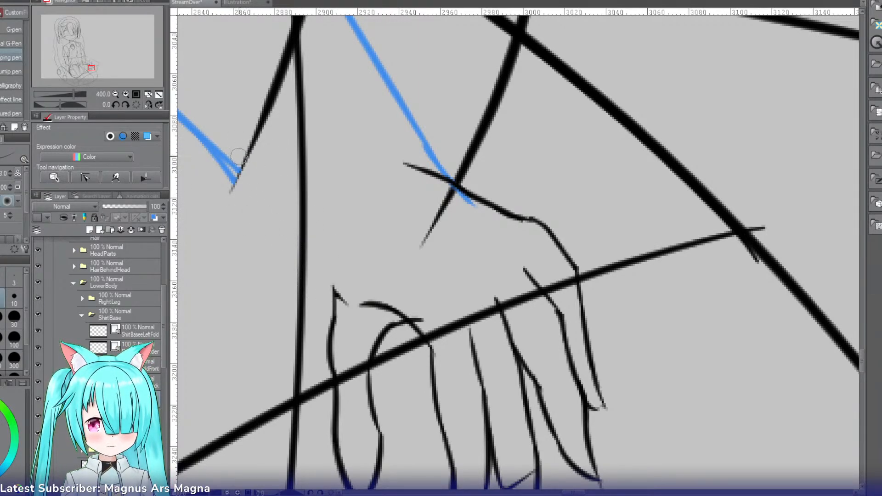
mouse_move(229, 150)
mouse_down()
mouse_move(331, 294)
mouse_move(336, 283)
mouse_up()
key(ctrl+z)
key(ctrl+z)
mouse_move(228, 151)
mouse_down()
mouse_move(332, 284)
mouse_move(345, 317)
mouse_up()
key(e)
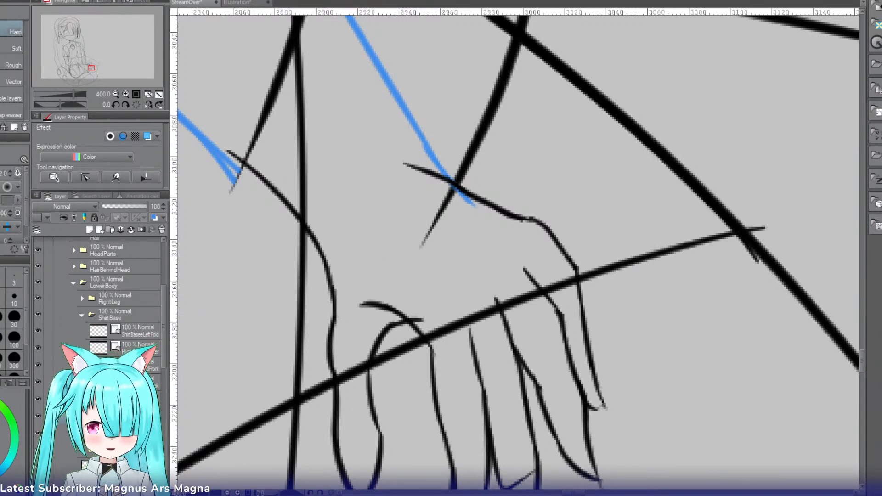
Step: Redraw the thumb's inner base line as a straighter stroke reaching into the palm, and erase the old curve
key(p)
mouse_move(424, 301)
mouse_down()
mouse_move(372, 375)
mouse_move(406, 350)
mouse_move(369, 378)
mouse_up()
key(ctrl+z)
key(ctrl+z)
key(e)
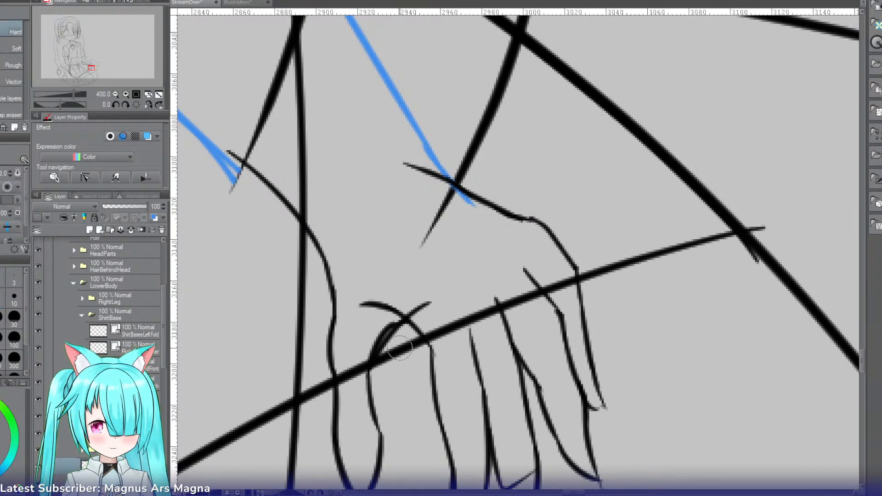
drag(385, 319, 366, 344)
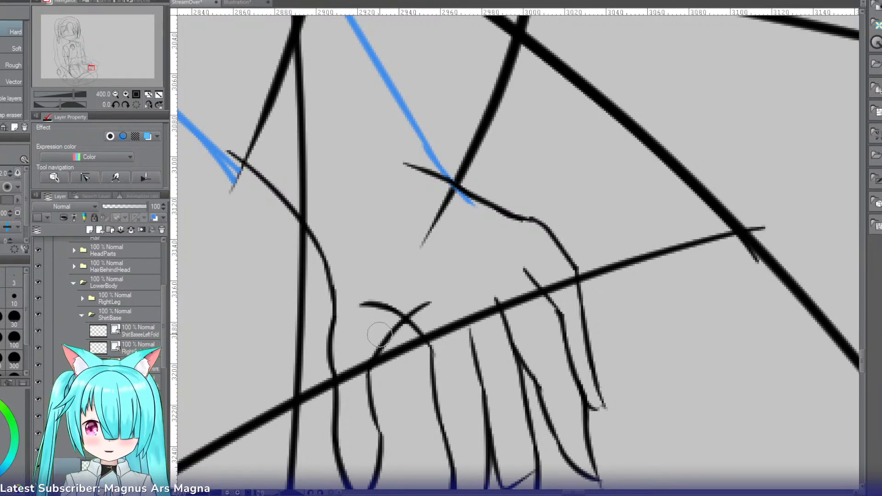
Step: Clear the two old forearm lines from the blue forearm layer
click(114, 94)
click(115, 94)
click(115, 94)
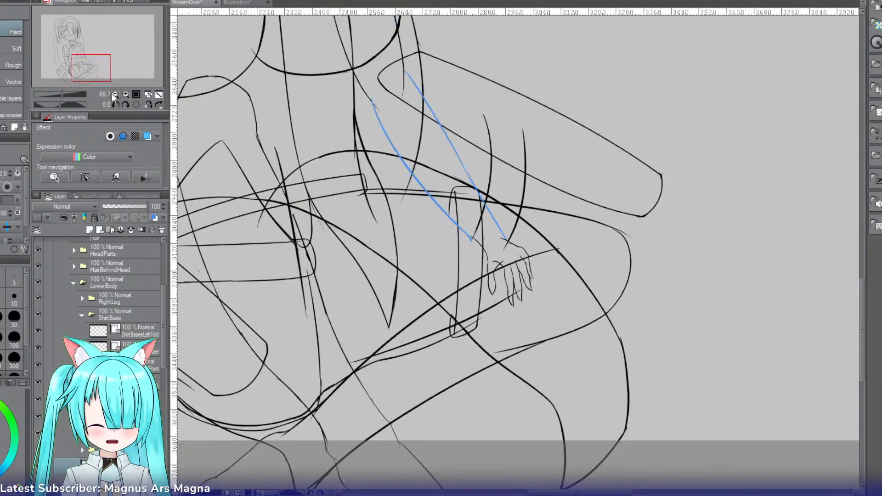
click(148, 104)
click(147, 105)
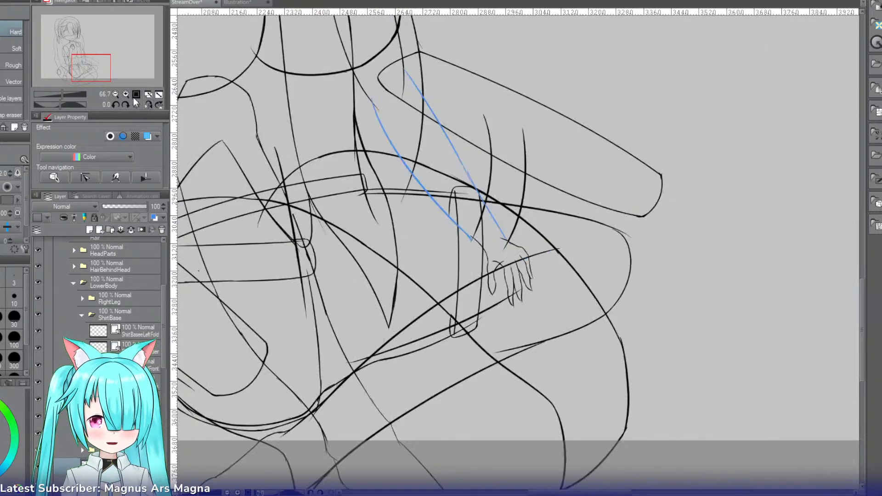
drag(93, 66, 95, 61)
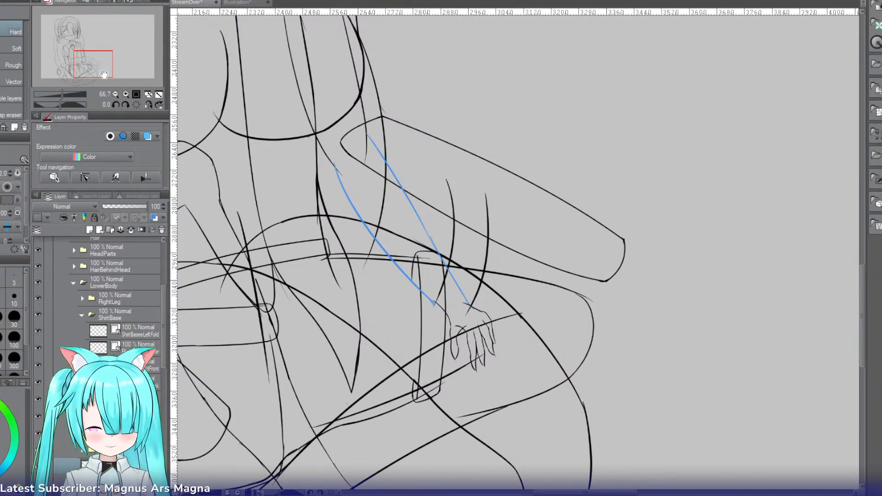
key(r)
drag(267, 172, 350, 122)
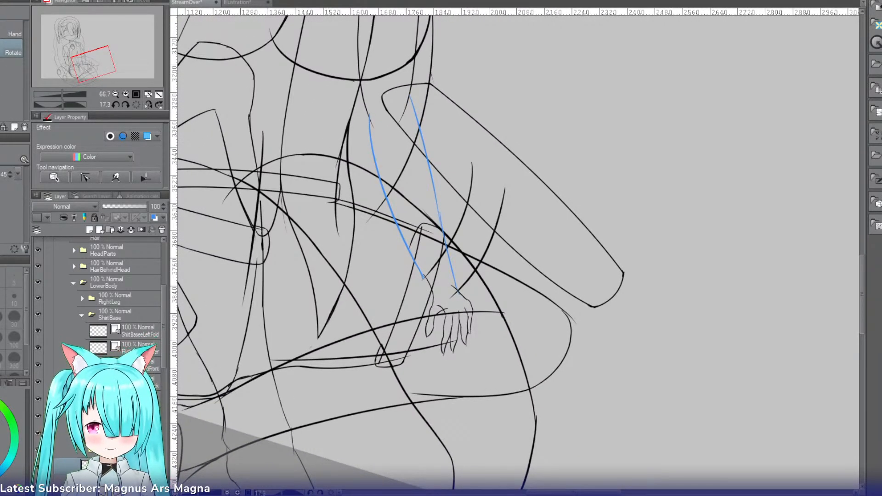
click(120, 433)
key(Delete)
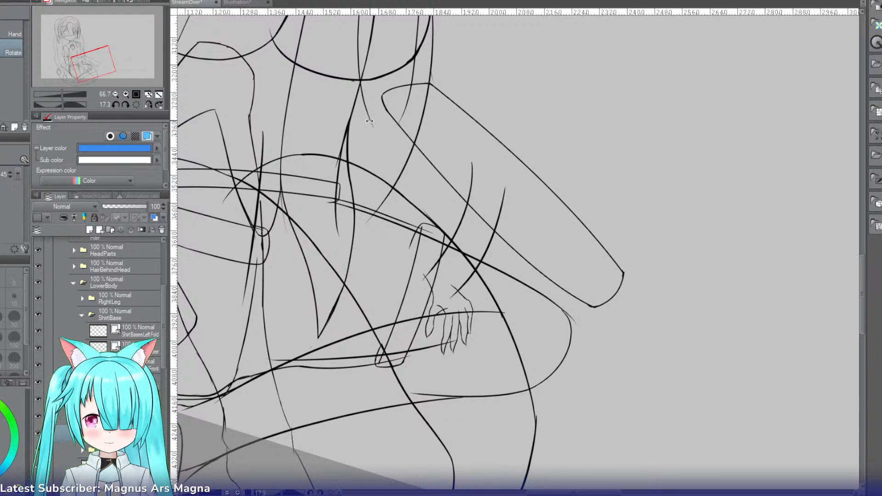
Step: Draw the forearm's outer edge from the upper arm down past the elbow on the blue forearm layer
key(p)
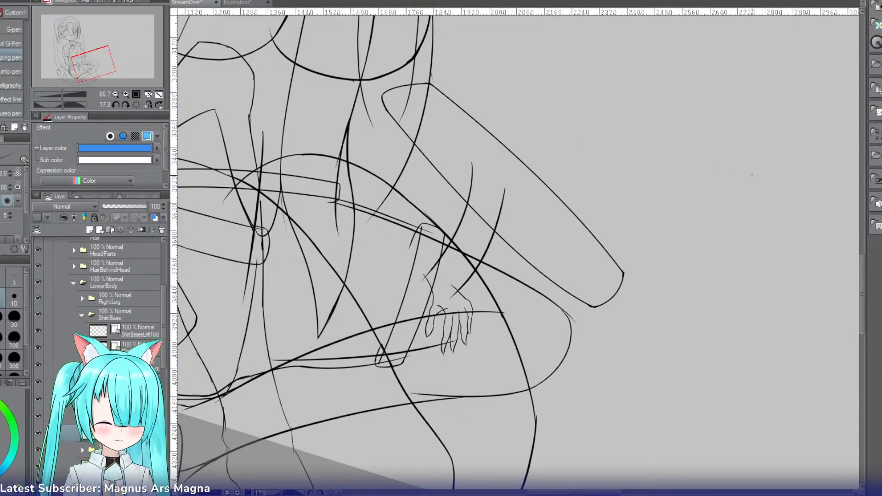
drag(865, 261, 862, 245)
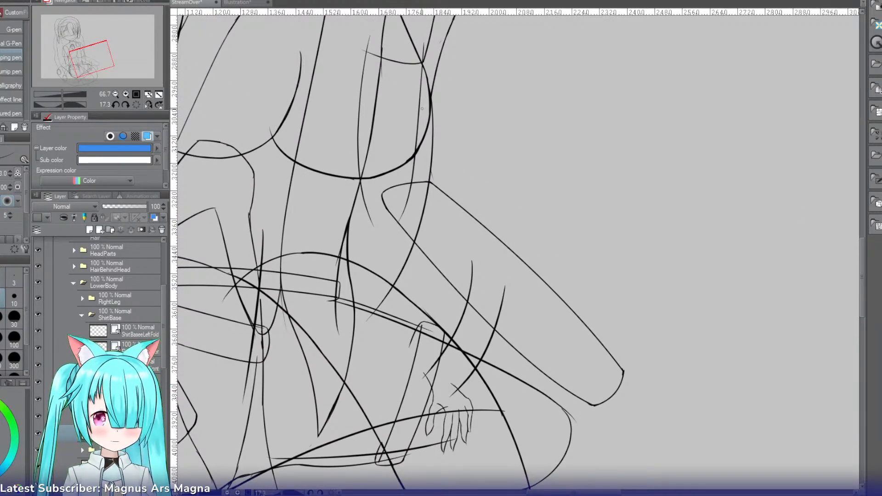
drag(419, 81, 405, 222)
key(ctrl+z)
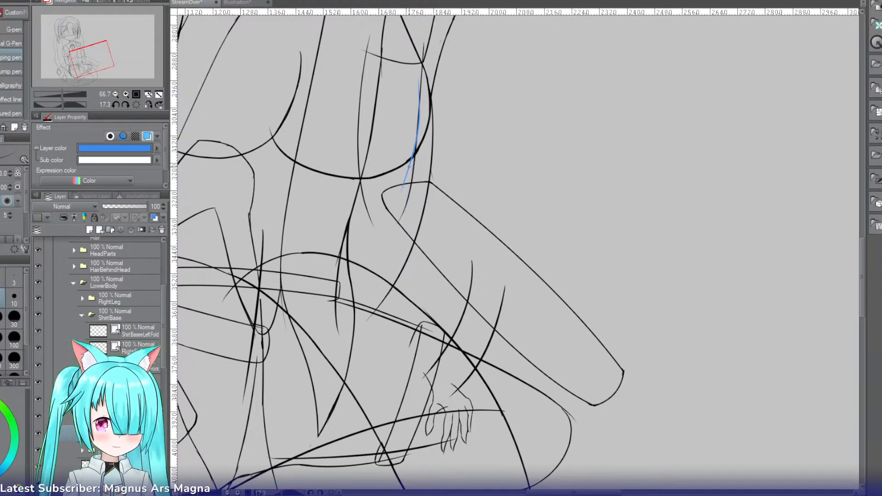
mouse_move(409, 169)
mouse_down()
mouse_move(405, 228)
mouse_move(425, 311)
mouse_up()
key(ctrl+z)
Step: Try extending the forearm's outer edge from the elbow down toward the wrist
drag(406, 234, 434, 332)
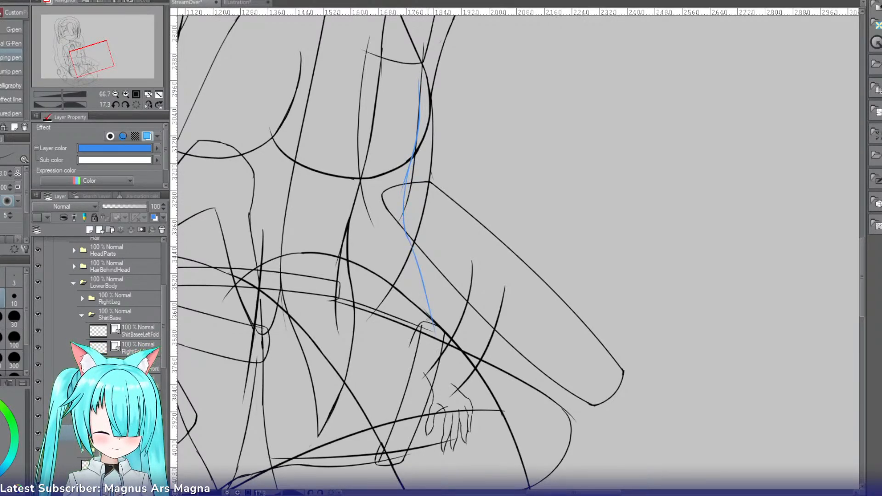
key(ctrl+z)
Step: Try several strokes for the forearm's inner edge, starting at the upper arm's inner line and heading toward the thumb side
key(ctrl+z)
mouse_move(407, 234)
mouse_down()
mouse_move(438, 388)
mouse_move(443, 362)
mouse_up()
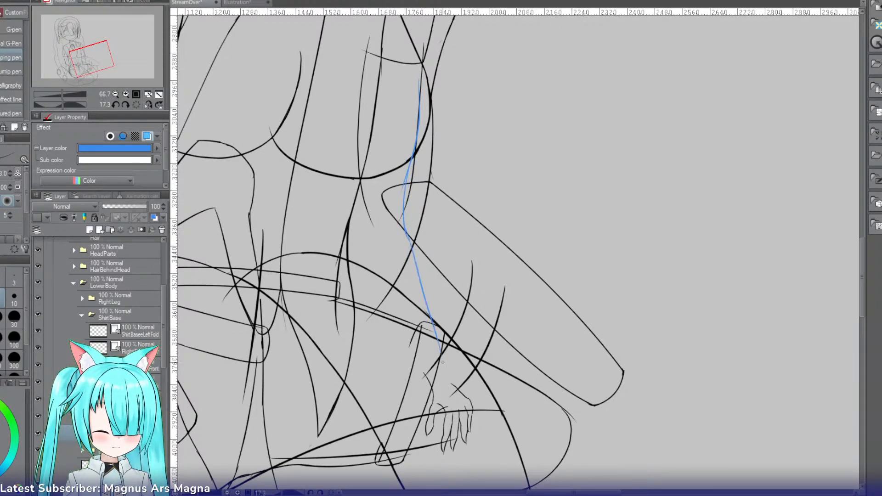
drag(364, 198, 384, 277)
key(ctrl+z)
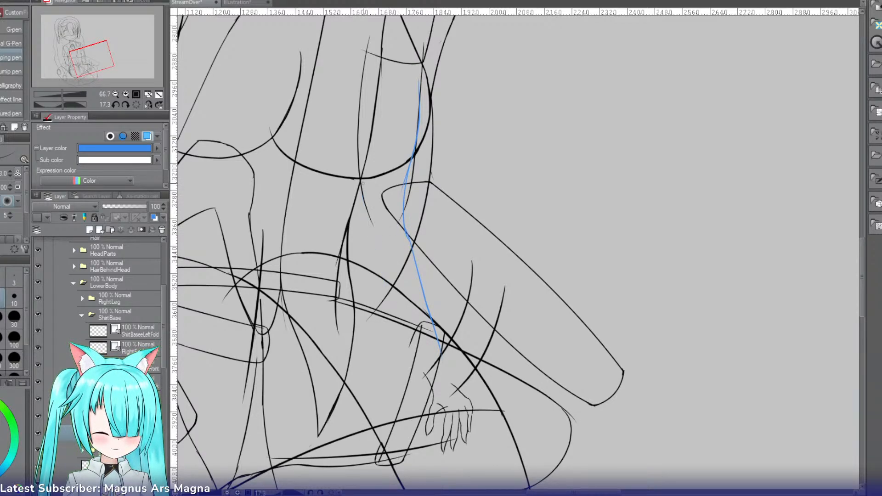
drag(365, 188, 399, 306)
key(ctrl+z)
drag(372, 235, 397, 299)
key(ctrl+z)
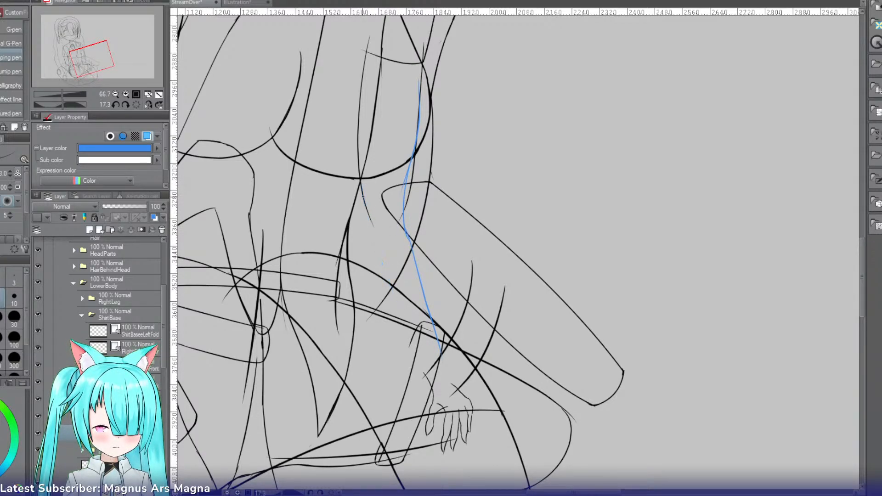
drag(368, 213, 382, 273)
key(ctrl+z)
drag(364, 192, 399, 311)
key(ctrl+z)
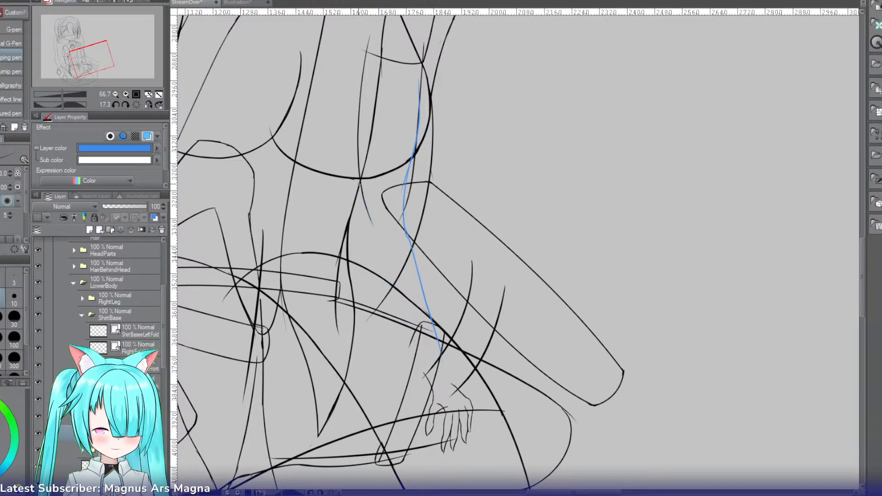
drag(363, 192, 416, 363)
Step: Undo the lower outer forearm stroke and redraw it as a gentle curve from the elbow down to the back of the hand
key(ctrl+z)
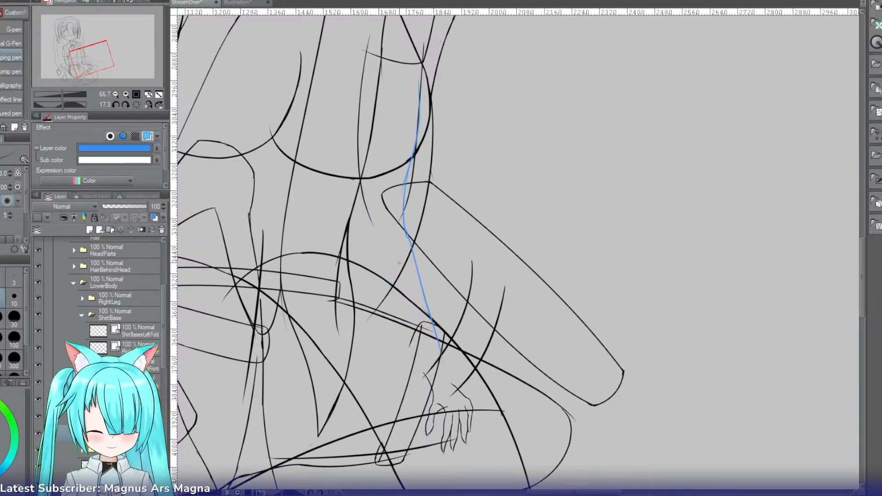
key(ctrl+z)
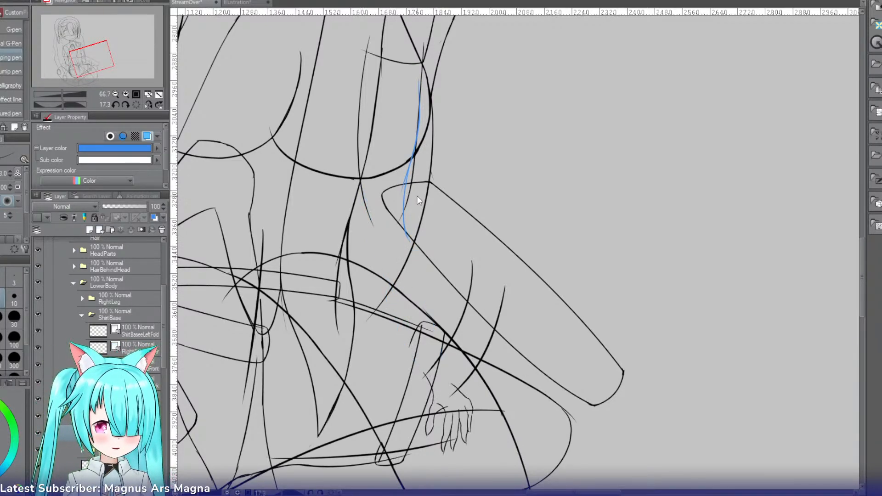
key(ctrl+z)
drag(405, 215, 452, 357)
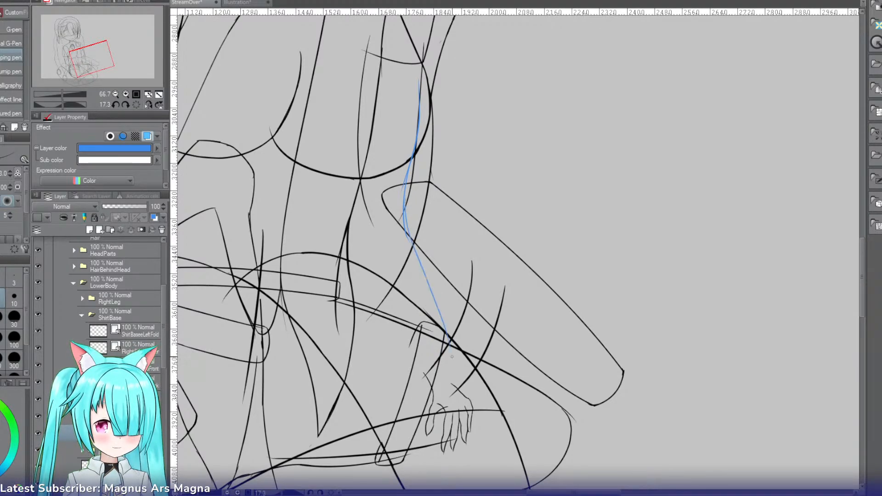
key(ctrl+z)
drag(404, 209, 447, 363)
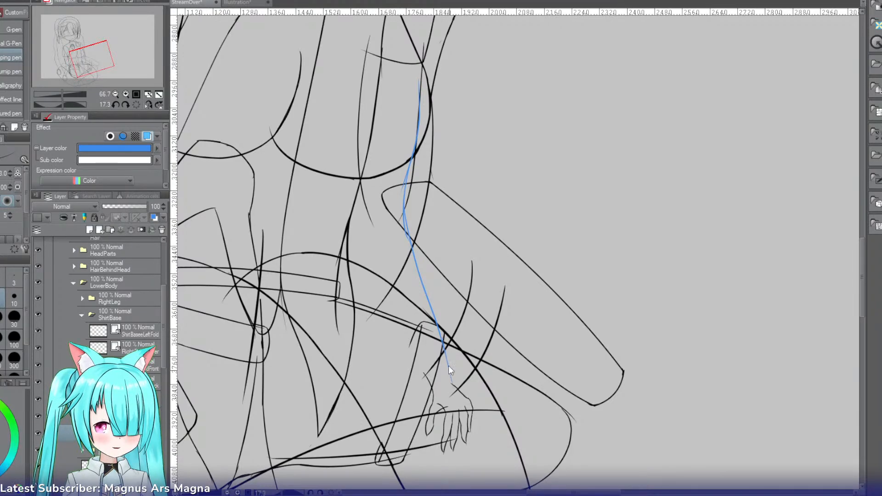
Step: Draw the forearm's inner edge from the upper arm's inner line down to the thumb side of the wrist
drag(363, 198, 392, 299)
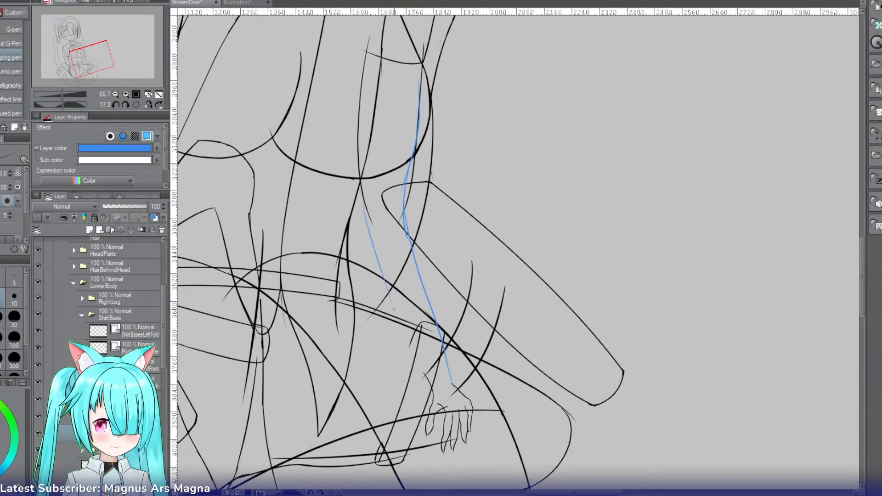
key(ctrl+z)
drag(364, 202, 416, 344)
key(ctrl+z)
key(ctrl+z)
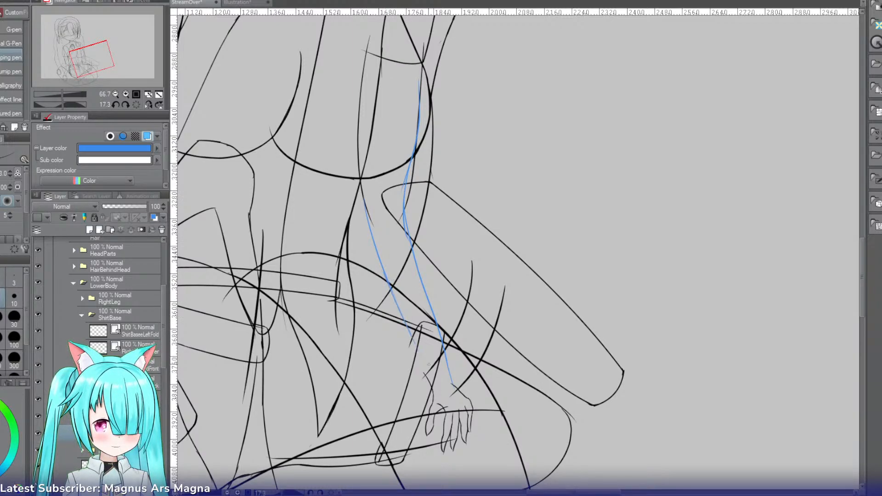
key(ctrl+z)
drag(392, 291, 423, 364)
key(ctrl+z)
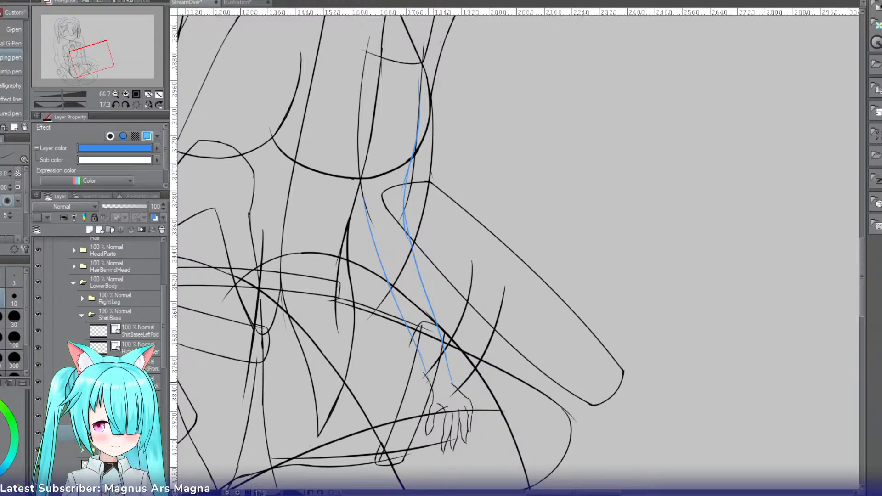
Step: Transform the two blue forearm lines so their upper ends shift slightly toward the torso, keeping the wrist end in place
key(ctrl+t)
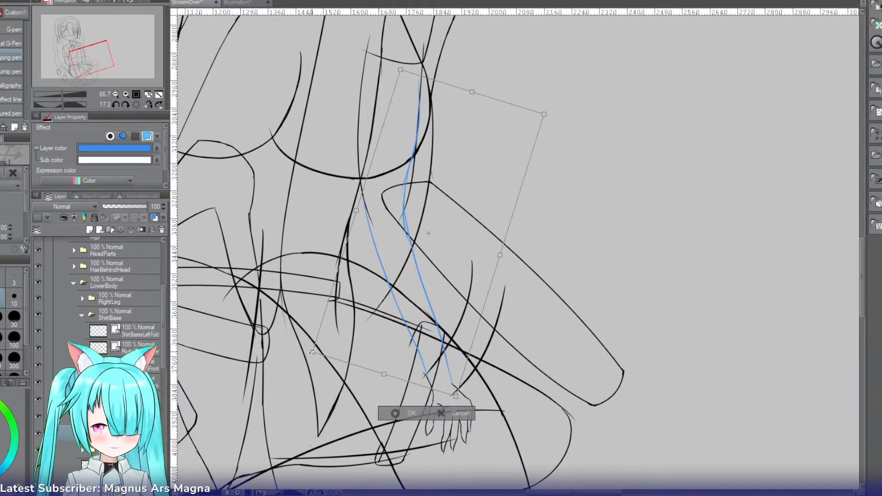
drag(312, 352, 307, 351)
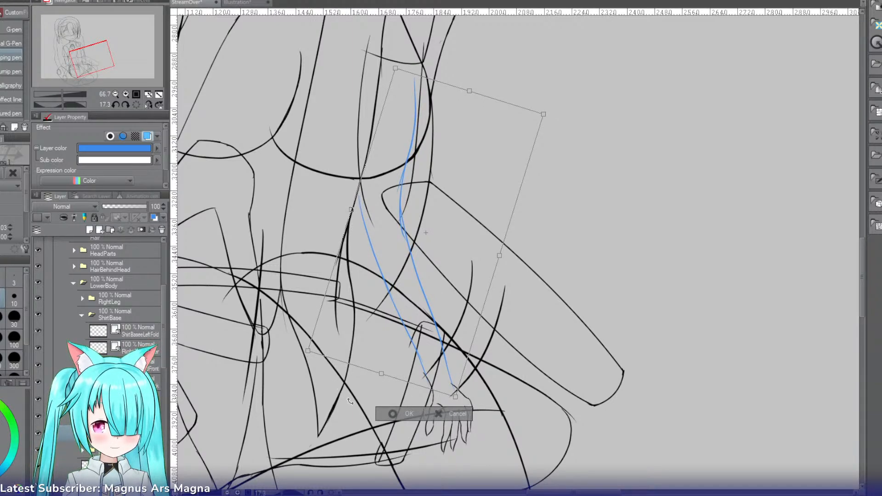
click(389, 414)
Step: Redraw the upper part of the inner forearm line to start at the curved black outline, and erase the doubled stroke
key(p)
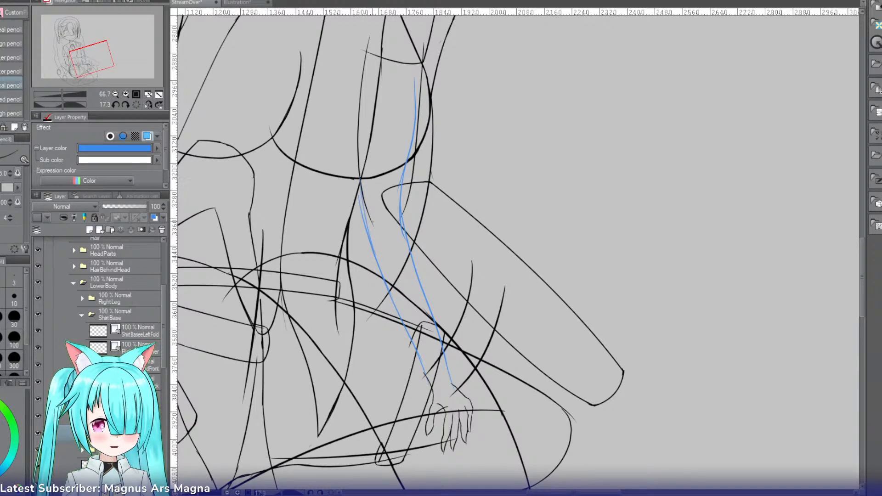
key(e)
drag(379, 267, 363, 223)
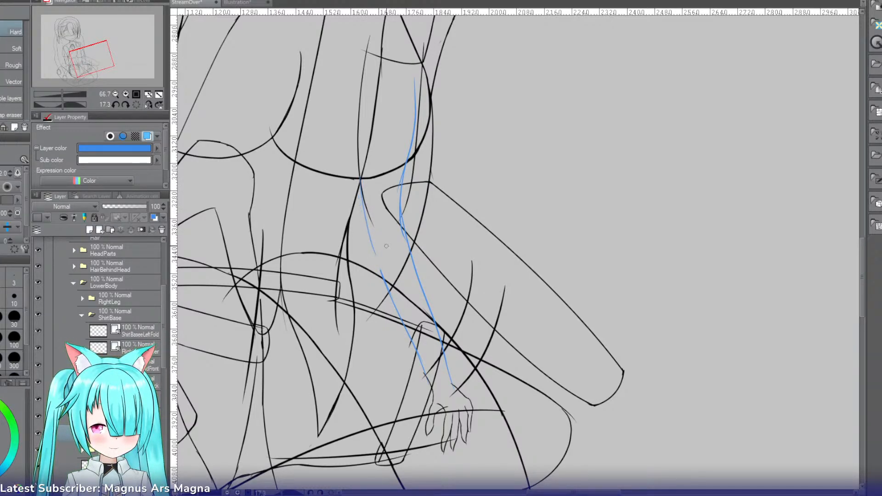
key(p)
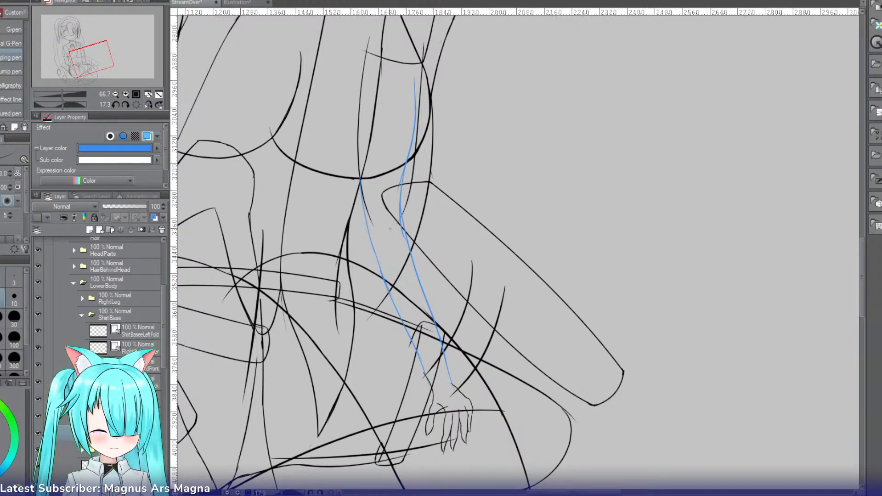
Step: Erase the stray overlapping ends on the outer forearm line around the elbow and the part above the curved black outline
click(126, 93)
click(127, 94)
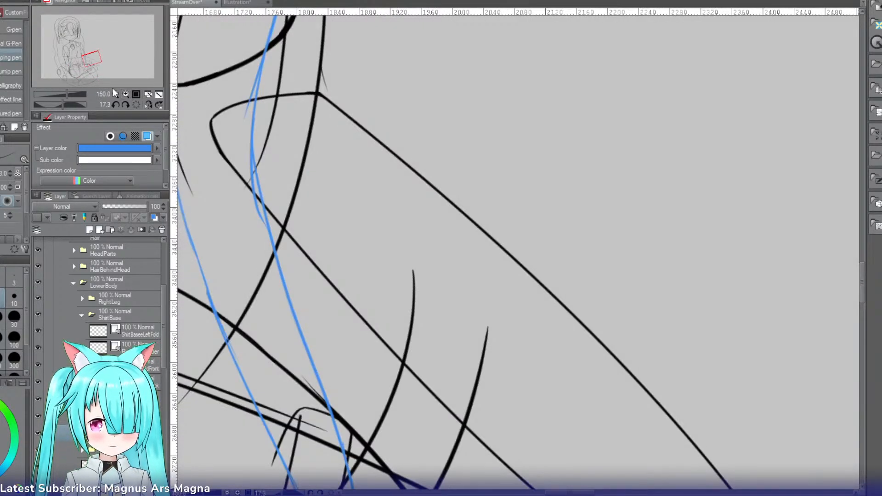
key(e)
drag(249, 84, 244, 108)
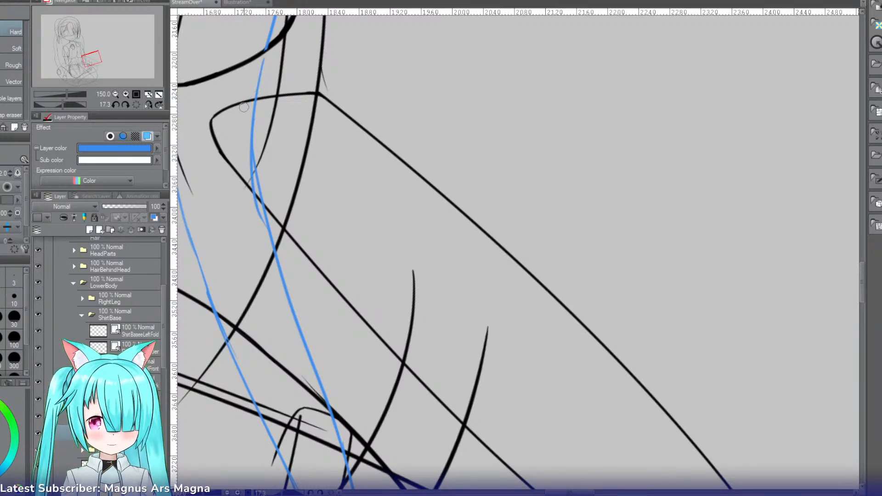
drag(268, 44, 295, 48)
mouse_move(255, 208)
mouse_down()
mouse_move(249, 182)
mouse_move(255, 194)
mouse_move(272, 46)
mouse_move(252, 50)
mouse_move(239, 152)
mouse_move(251, 166)
mouse_up()
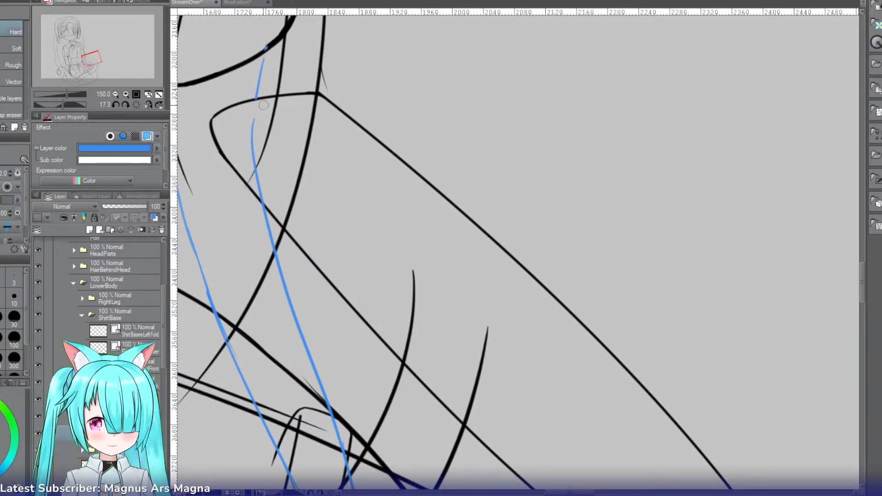
Step: Fill the gap in the outer forearm line just above the elbow with a short joining stroke
key(p)
drag(256, 95, 253, 136)
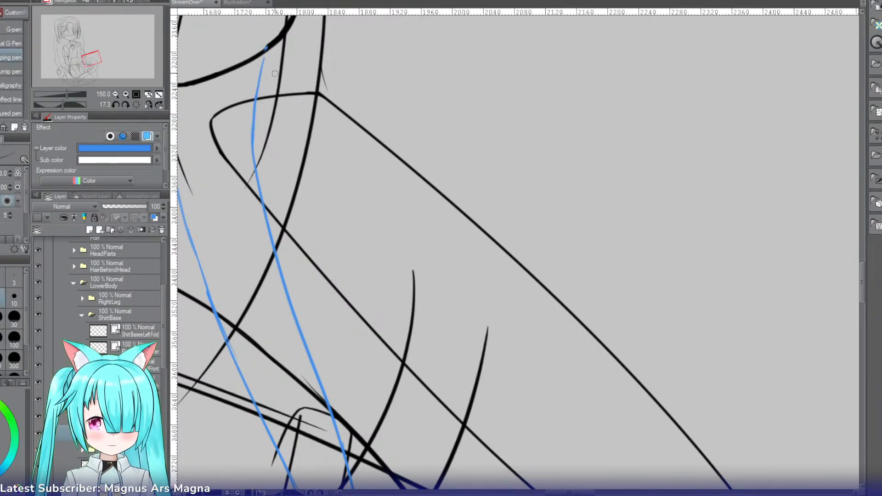
click(115, 94)
click(115, 94)
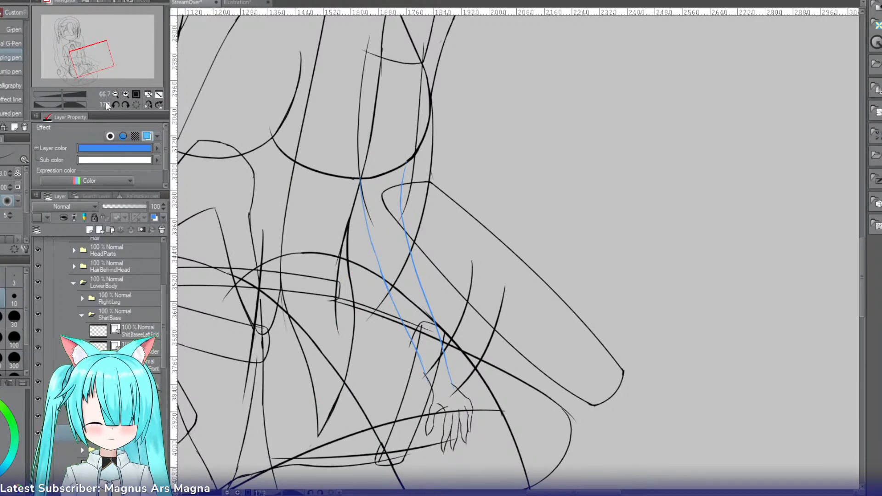
Step: Enlarge the hand drawing on its own layer to about 1.5 times its size around its centre
click(136, 106)
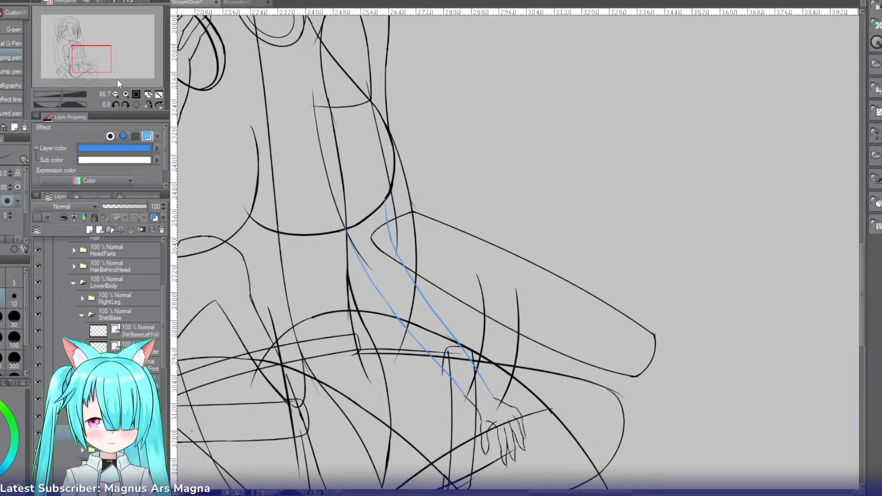
drag(106, 68, 107, 77)
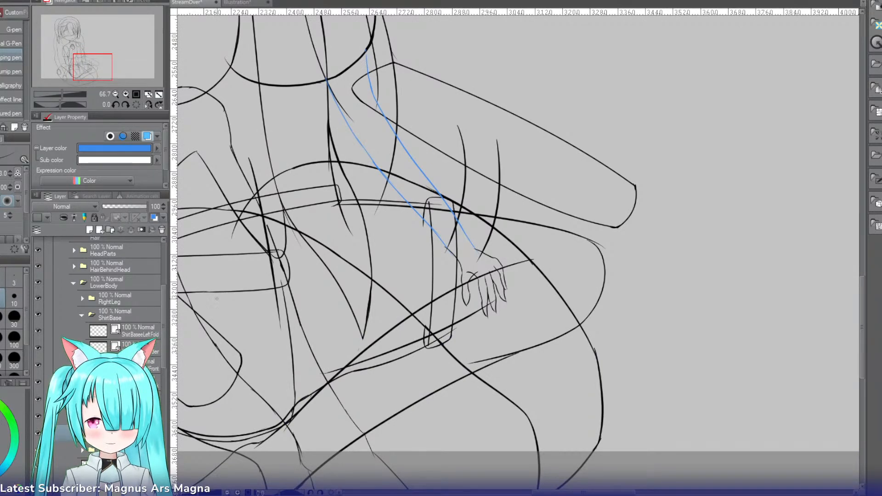
click(128, 416)
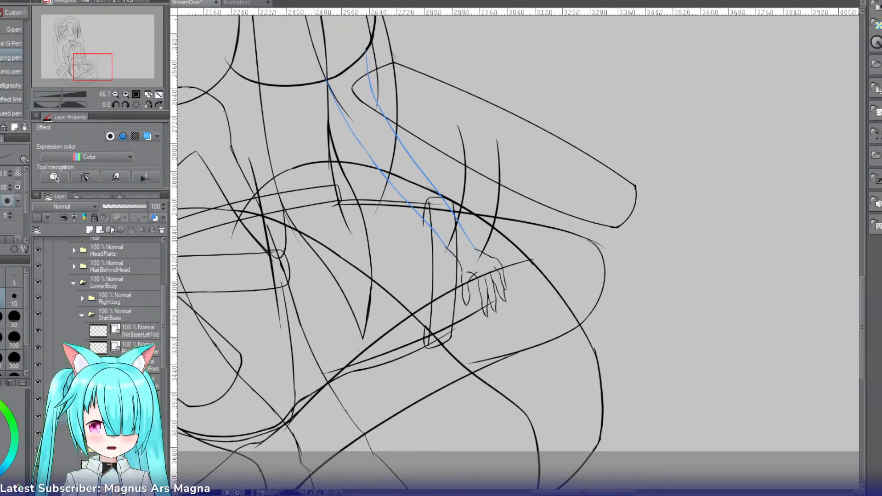
key(ctrl+t)
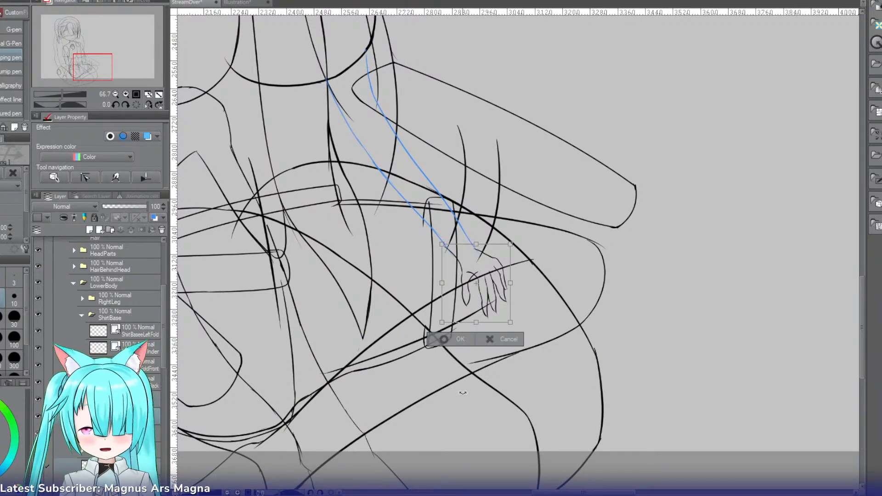
mouse_move(524, 331)
mouse_down()
mouse_move(544, 362)
mouse_move(506, 336)
mouse_up()
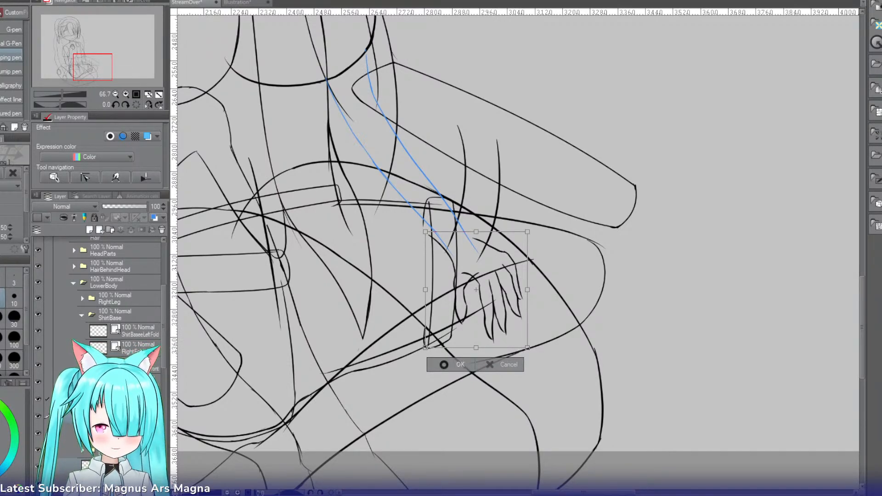
click(462, 360)
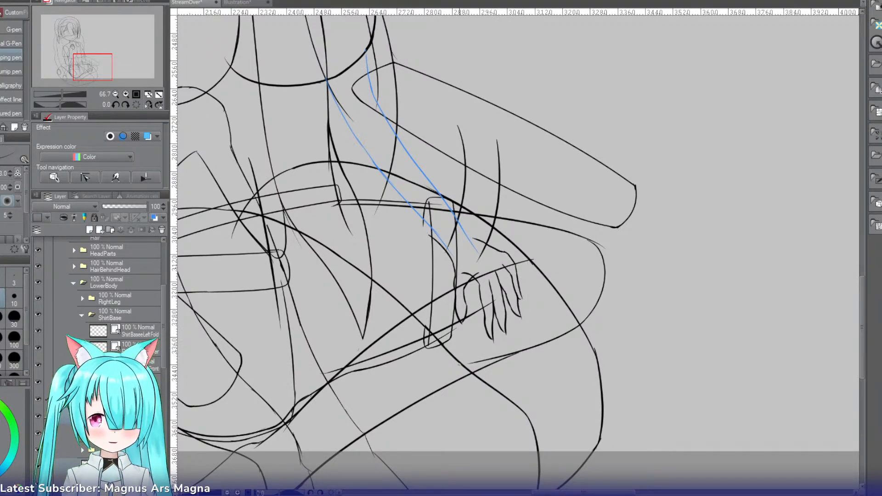
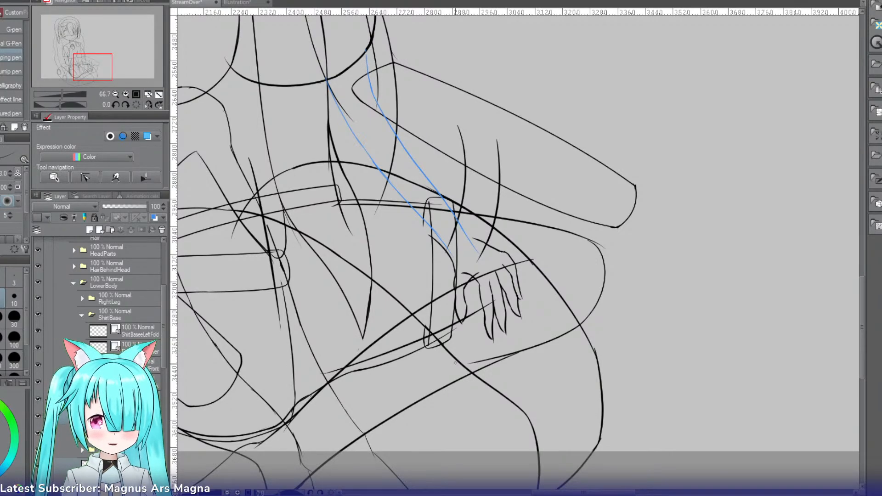
Step: Collapse the ShirtBase and HeadPhoneFar layer folders
drag(105, 77, 106, 72)
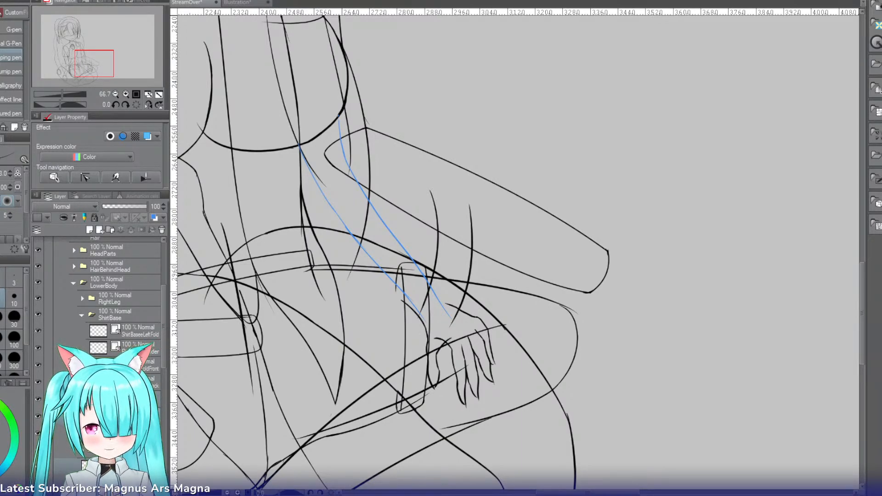
scroll(167, 381, down, 3)
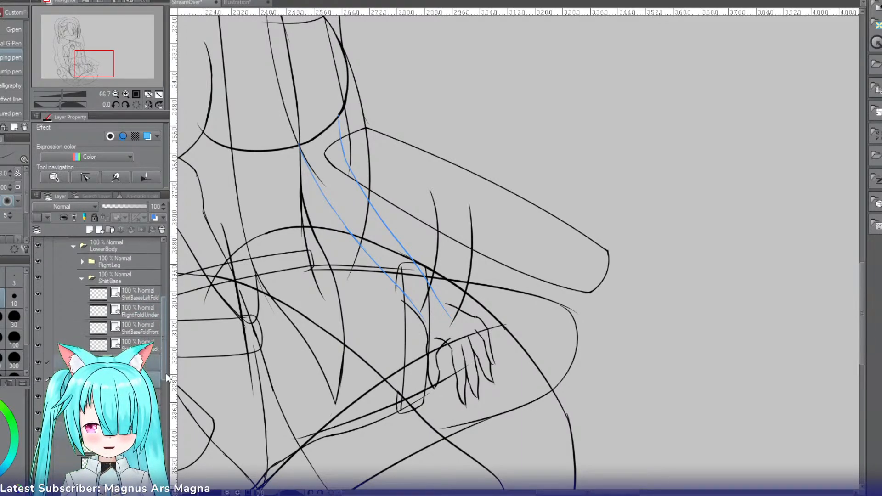
scroll(167, 381, up, 5)
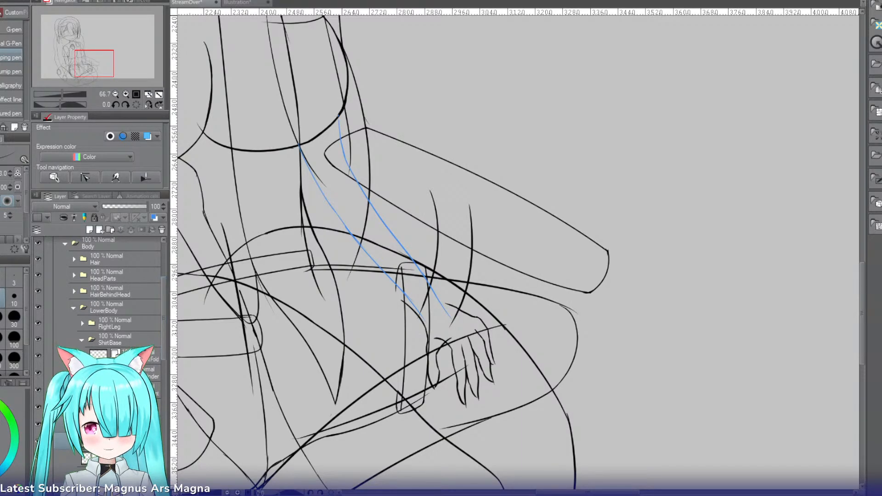
click(82, 339)
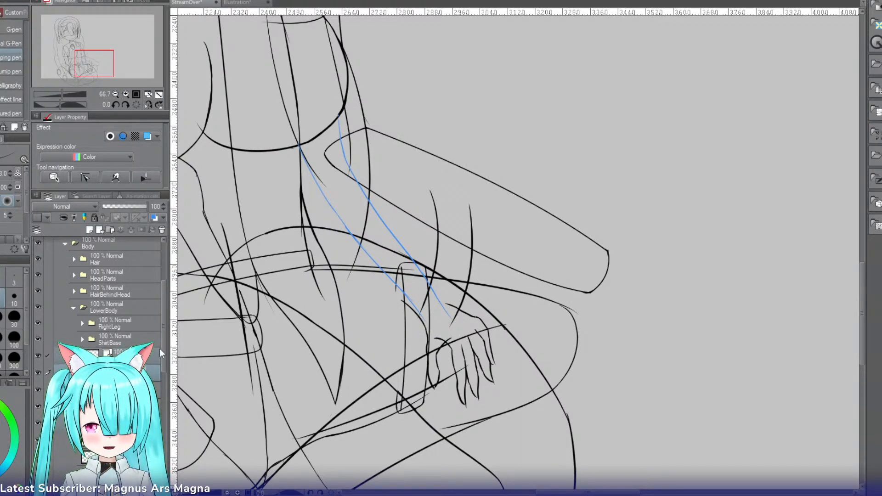
drag(163, 349, 163, 399)
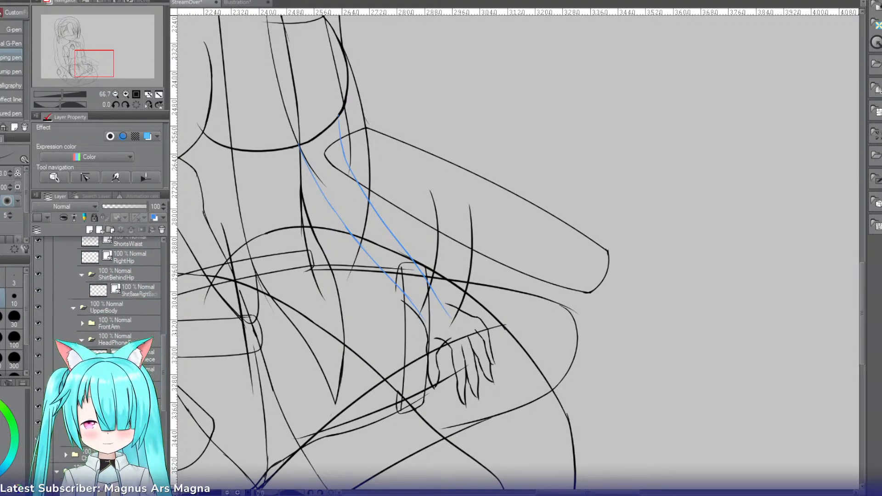
click(81, 340)
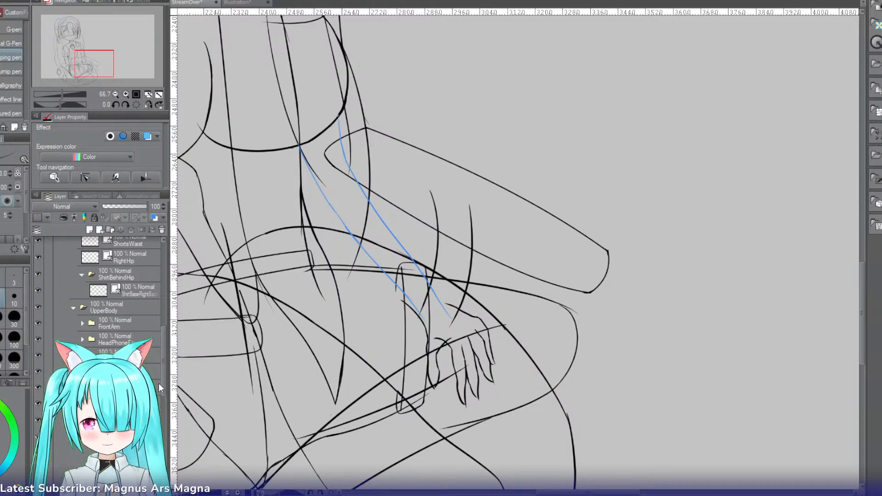
Step: Transform the upper arm outline in the FarArm folder: tilt it slightly clockwise, narrow it, and shift it into line with the forearm
scroll(159, 385, down, 3)
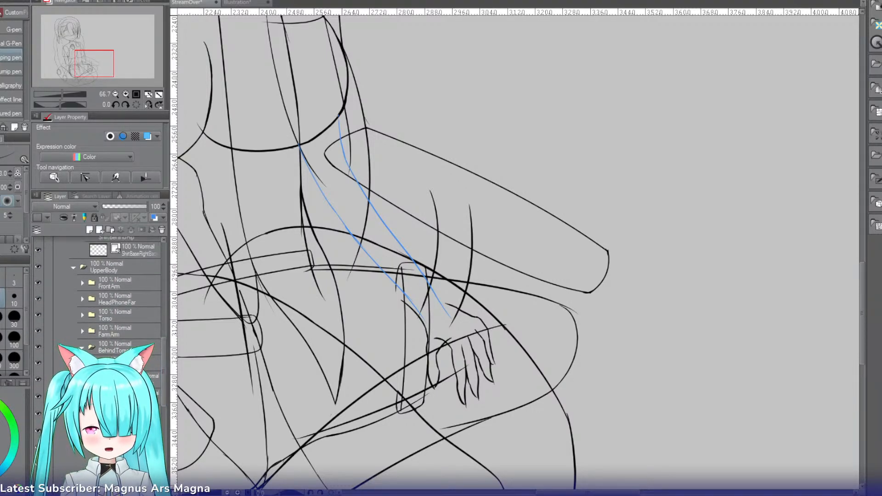
click(82, 331)
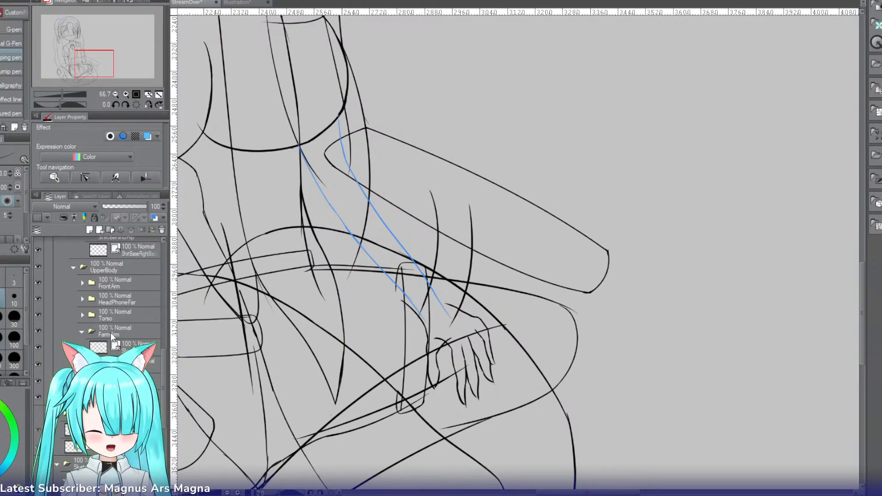
click(110, 332)
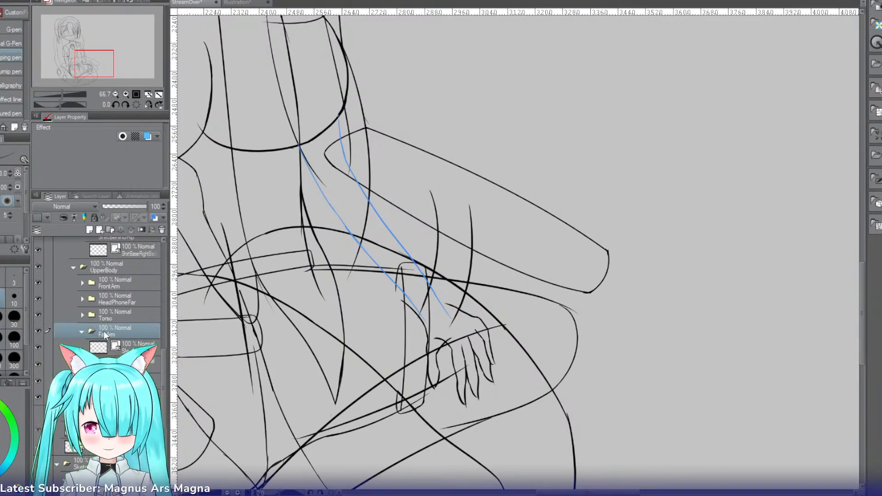
click(138, 361)
key(ctrl+t)
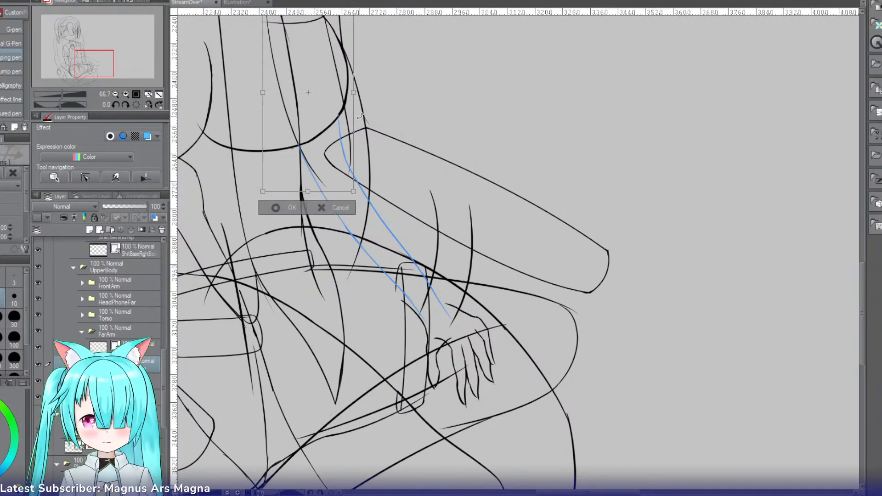
drag(361, 116, 364, 127)
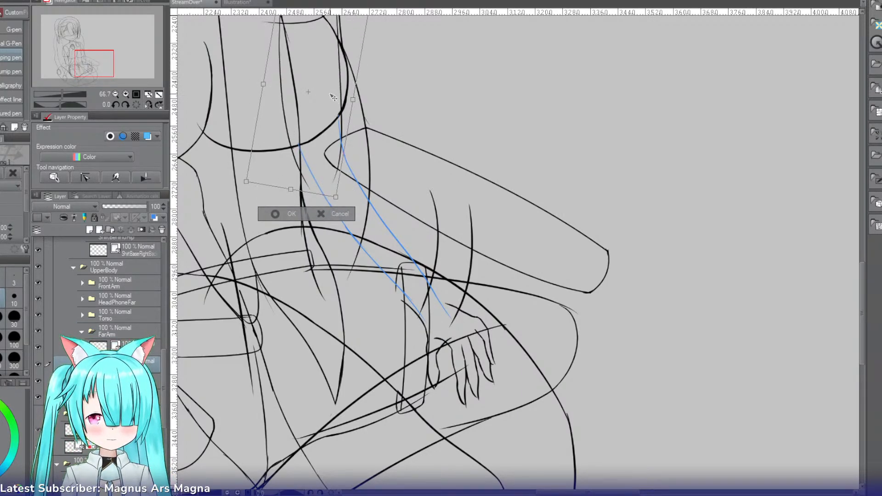
drag(333, 98, 325, 95)
drag(104, 63, 102, 54)
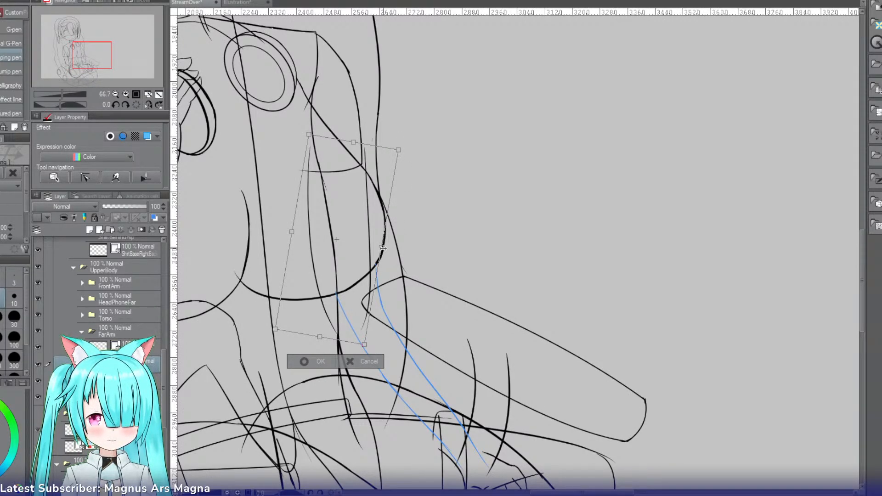
drag(383, 248, 371, 246)
drag(399, 147, 391, 141)
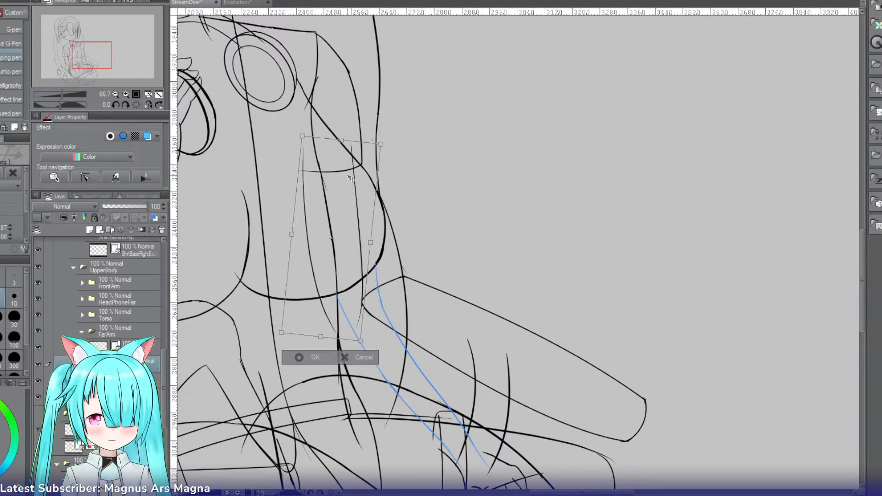
drag(351, 178, 351, 175)
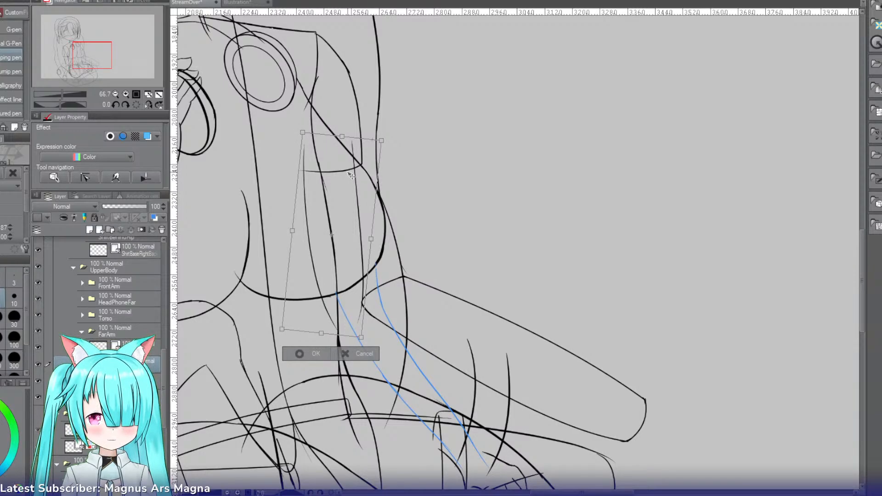
drag(351, 175, 352, 174)
key(Return)
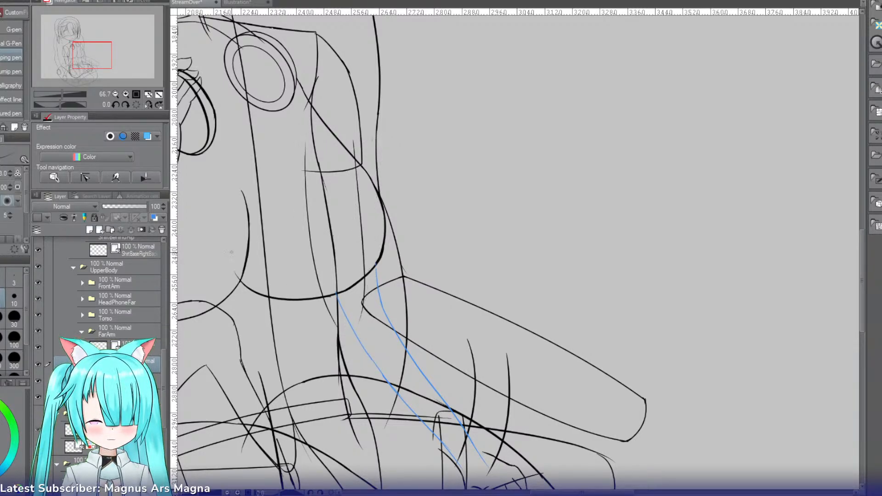
Step: On the LeftLowerArm layer, draw a short stroke continuing the upper arm's left line just below the curved black outline
click(126, 94)
drag(95, 63, 94, 66)
drag(163, 367, 164, 314)
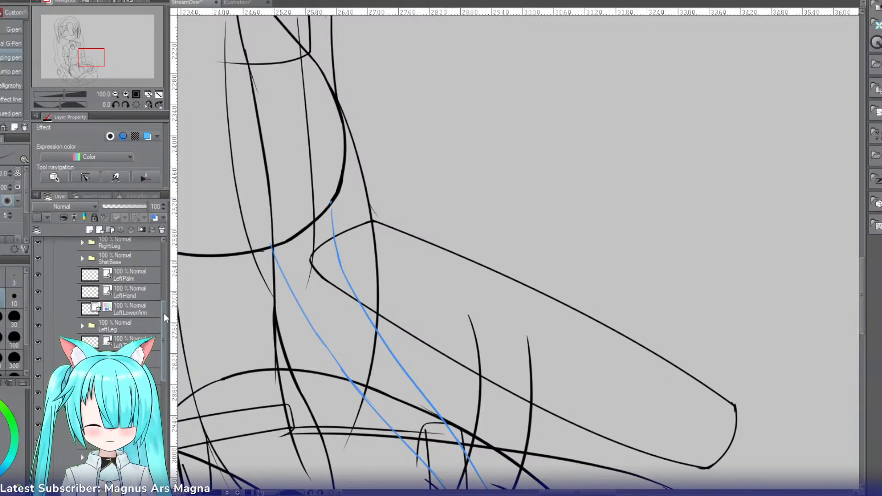
click(145, 310)
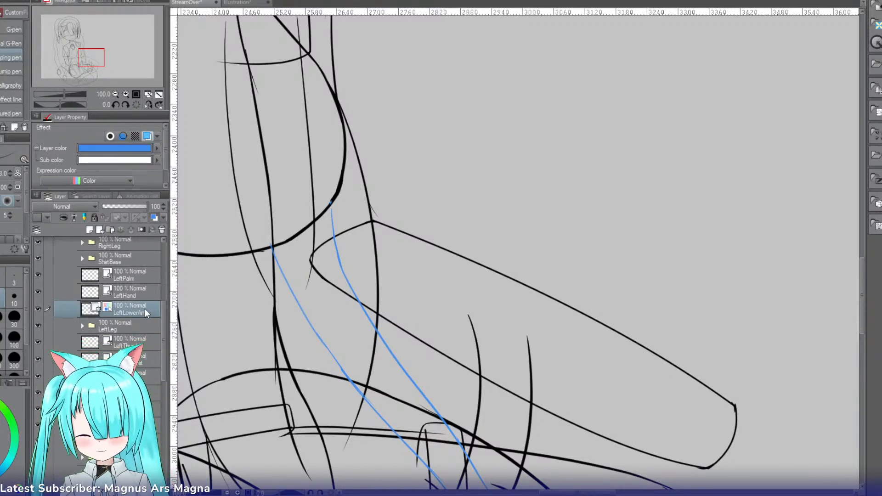
key(p)
key(p)
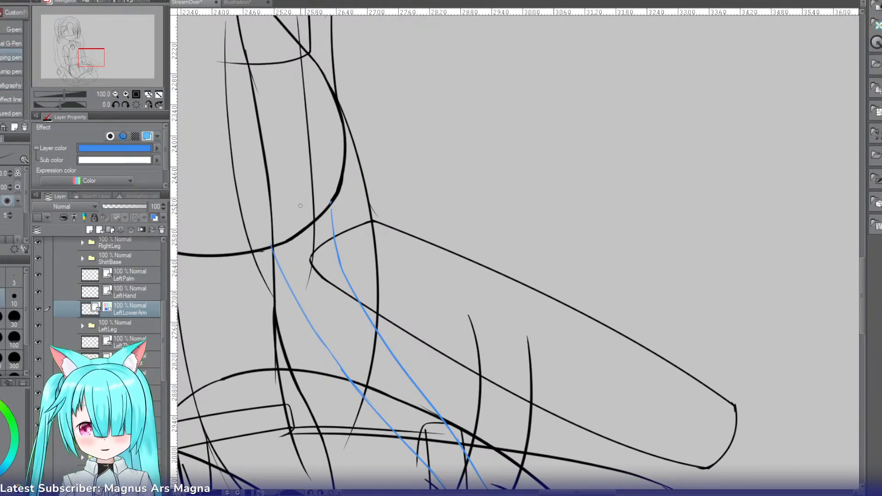
drag(253, 256, 267, 314)
key(ctrl+z)
key(ctrl+z)
drag(256, 261, 268, 310)
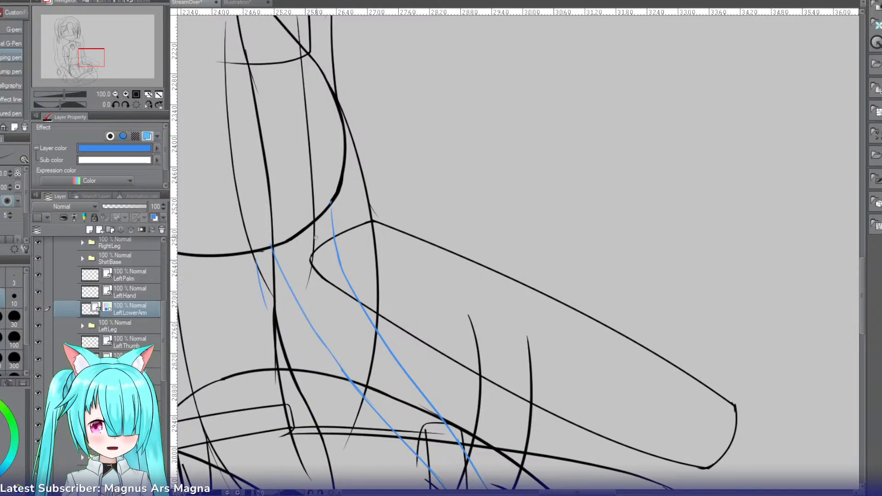
Step: Draw the forearm's right edge from the end of the upper arm line, around the elbow, into the existing blue forearm line
key(ctrl+z)
mouse_move(314, 239)
mouse_down()
mouse_move(327, 293)
mouse_move(341, 306)
mouse_up()
key(ctrl+z)
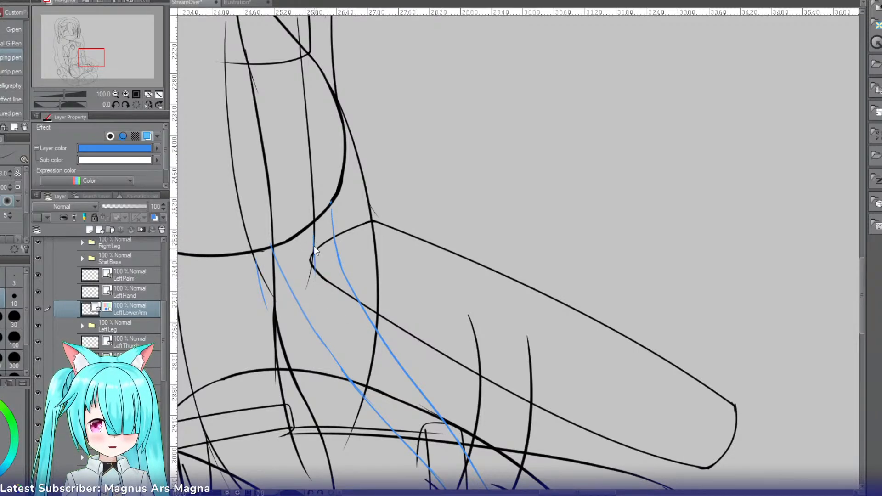
mouse_move(315, 237)
mouse_down()
mouse_move(315, 286)
mouse_move(321, 271)
mouse_move(354, 332)
mouse_up()
key(ctrl+z)
key(ctrl+z)
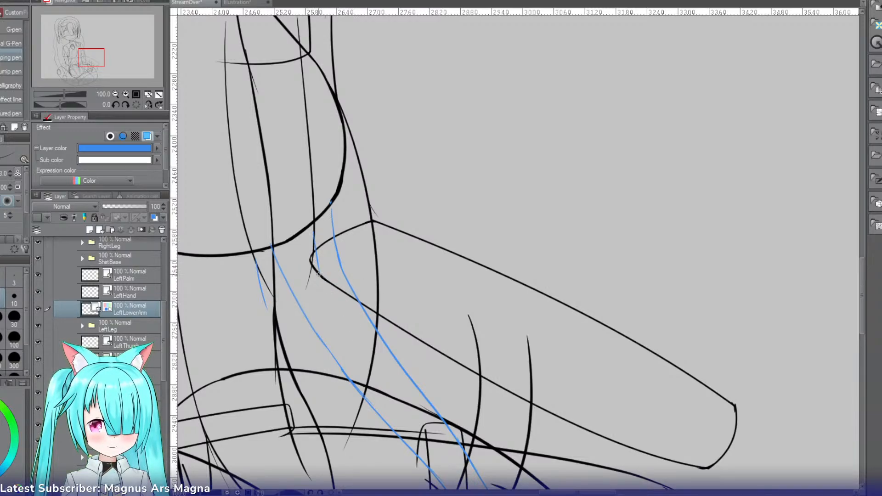
key(ctrl+z)
drag(322, 280, 410, 386)
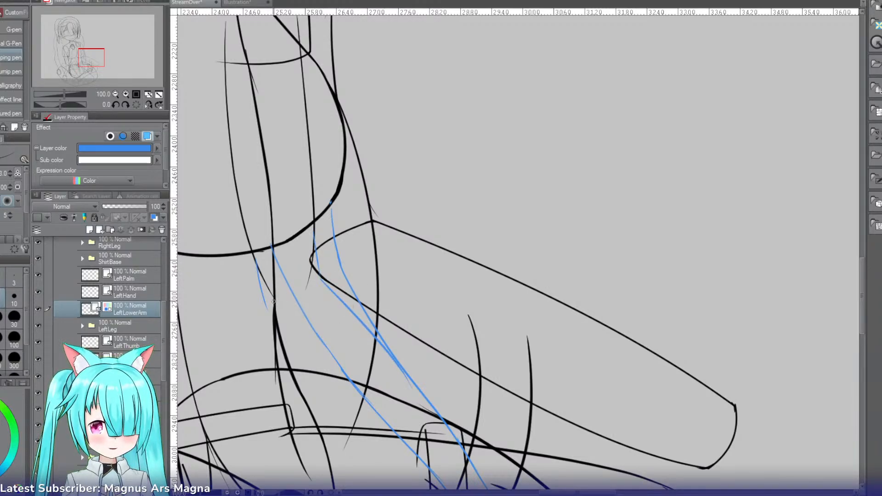
Step: Draw the upper half of a new left forearm edge, curving down from the short elbow stroke
mouse_move(265, 298)
mouse_down()
mouse_move(327, 404)
mouse_move(301, 312)
mouse_move(326, 138)
mouse_up()
key(ctrl+z)
key(r)
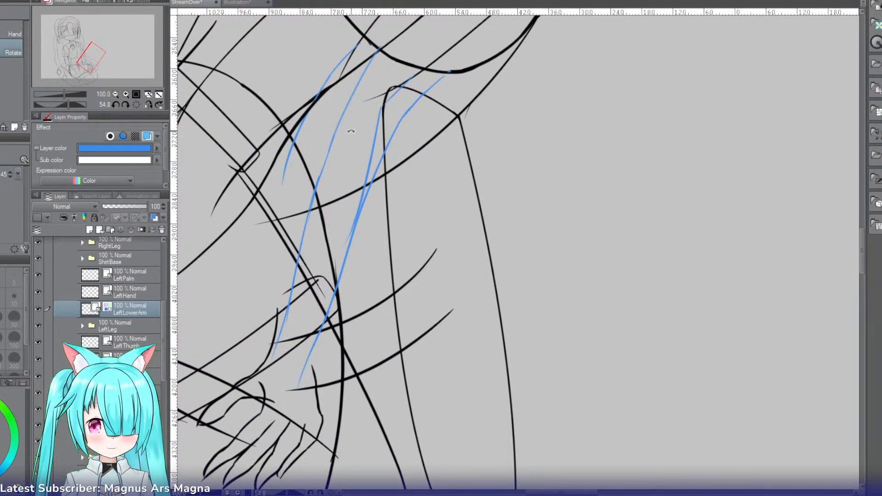
key(p)
mouse_move(322, 93)
mouse_down()
mouse_move(304, 128)
mouse_move(291, 228)
mouse_up()
key(ctrl+z)
Step: Extend the new left forearm edge down to the start of the hand outline at the wrist
drag(293, 192, 276, 337)
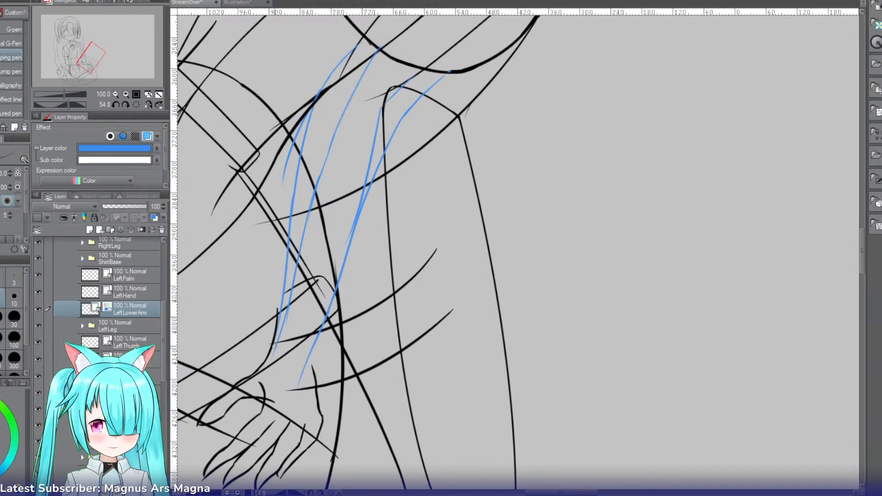
key(ctrl+z)
drag(295, 190, 275, 317)
key(ctrl+z)
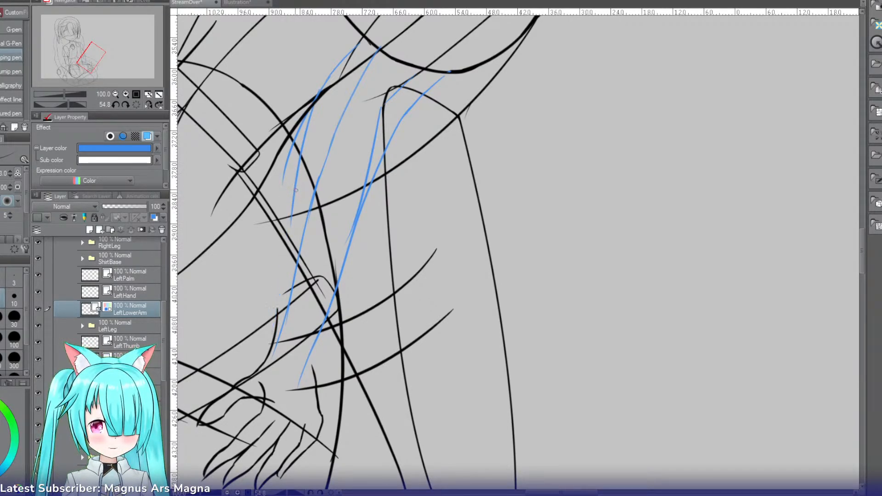
drag(294, 196, 286, 291)
key(ctrl+z)
key(ctrl+z)
mouse_move(292, 216)
mouse_down()
mouse_move(273, 317)
mouse_move(278, 308)
mouse_up()
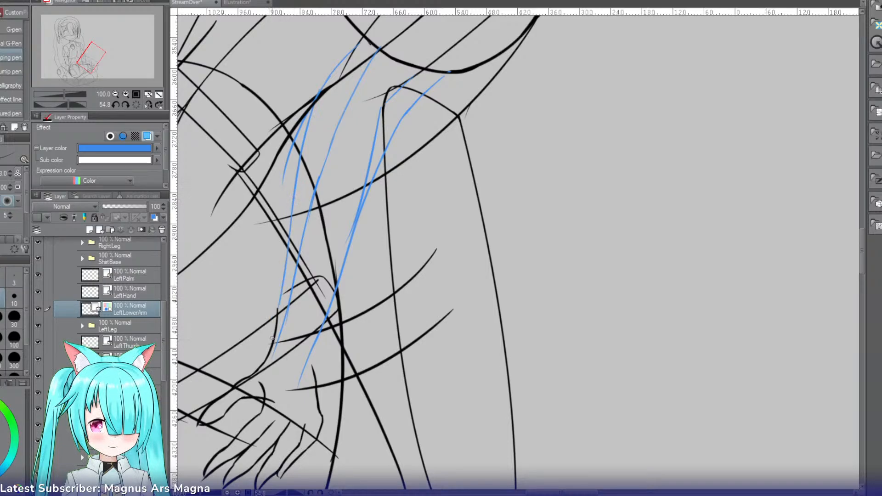
Step: Erase the old left forearm line, the stray elbow stroke end, and the upper part of the old right forearm line
key(e)
mouse_move(284, 157)
mouse_down()
mouse_move(306, 96)
mouse_move(378, 42)
mouse_up()
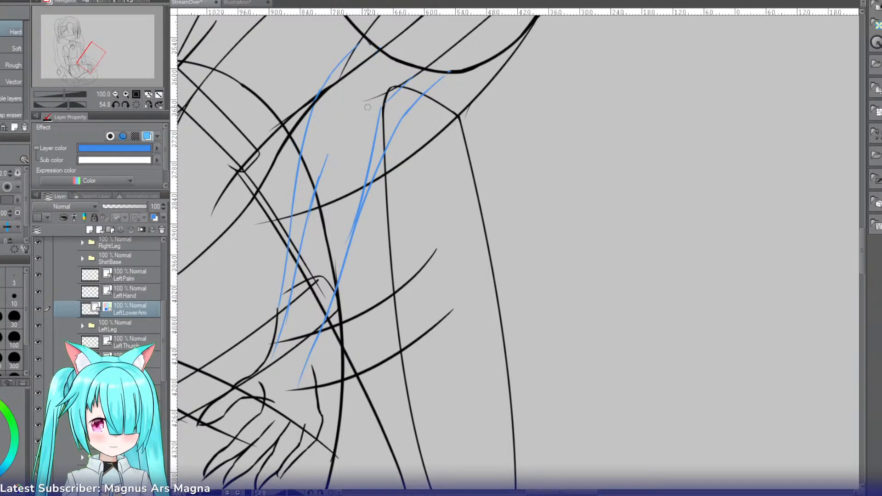
drag(368, 107, 392, 102)
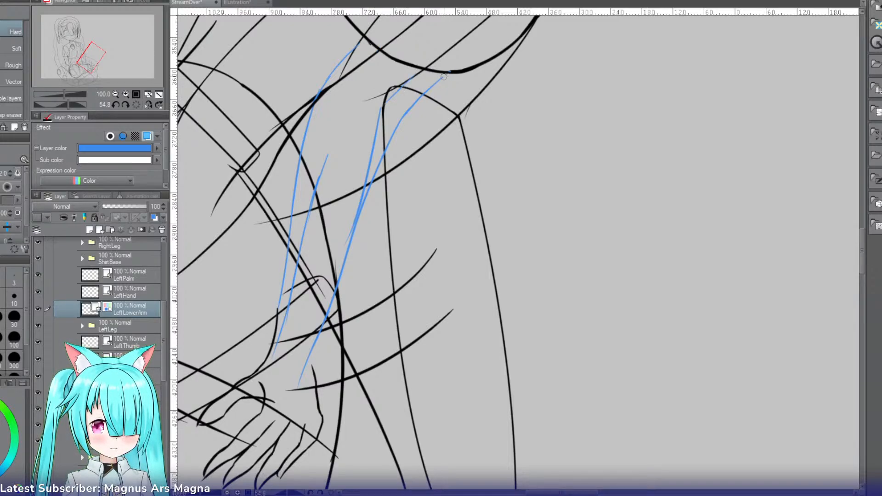
mouse_move(444, 77)
mouse_down()
mouse_move(408, 110)
mouse_move(385, 172)
mouse_up()
drag(376, 202, 365, 223)
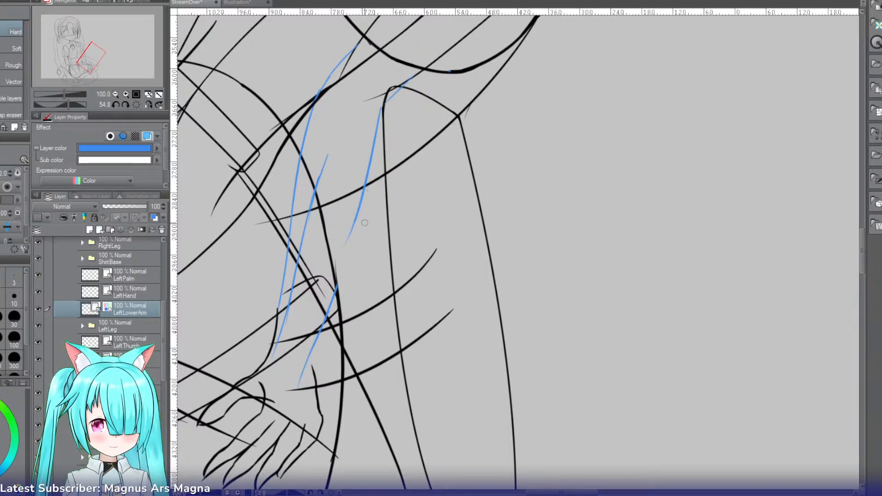
drag(328, 156, 285, 327)
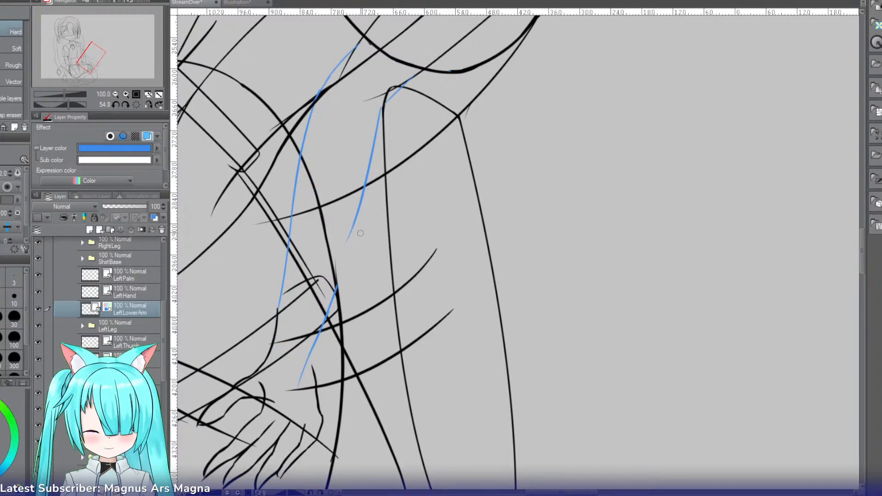
Step: Redraw the lower part of the right forearm edge down to the hand outline, replacing its old wrist end
key(p)
drag(360, 205, 329, 320)
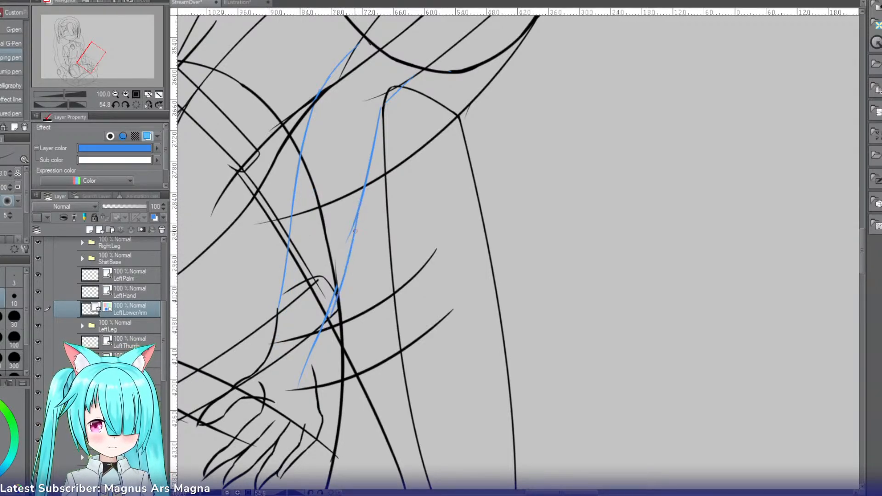
key(ctrl+z)
drag(357, 216, 337, 287)
key(ctrl+z)
drag(360, 202, 314, 376)
key(ctrl+z)
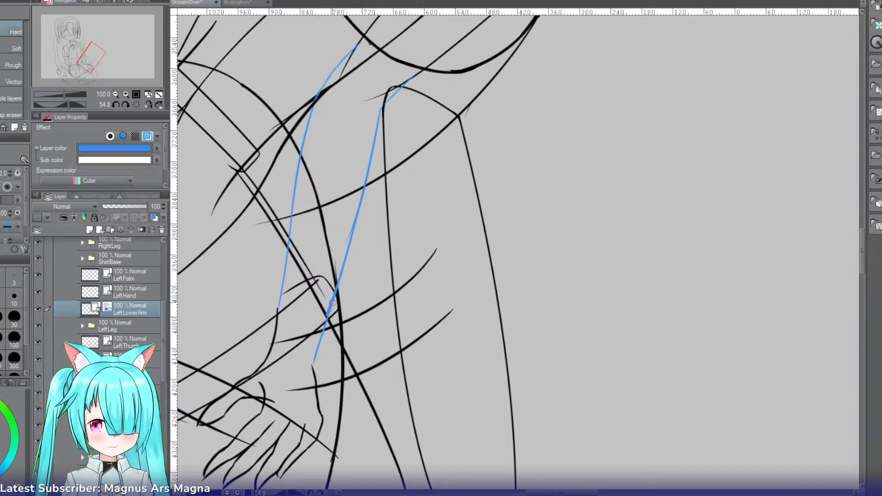
key(p)
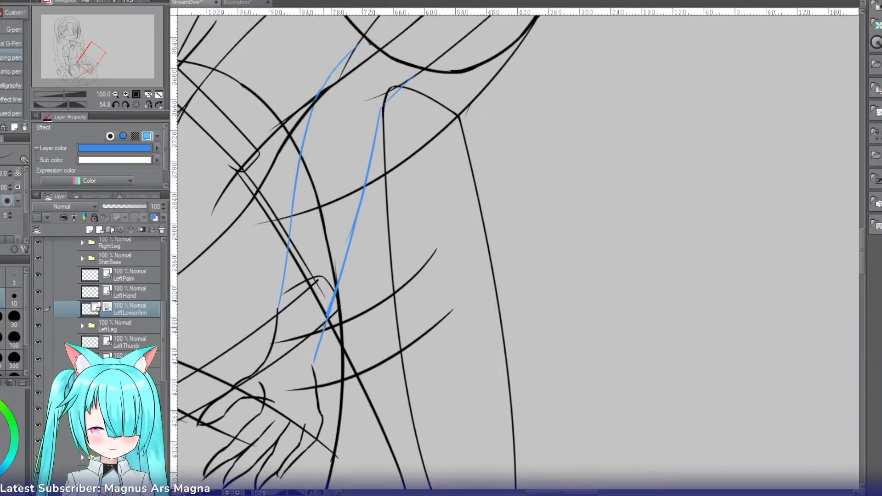
Step: Turn off the blue layer color on the LeftLowerArm layer
key(r)
drag(265, 276, 312, 374)
key(ctrl+b)
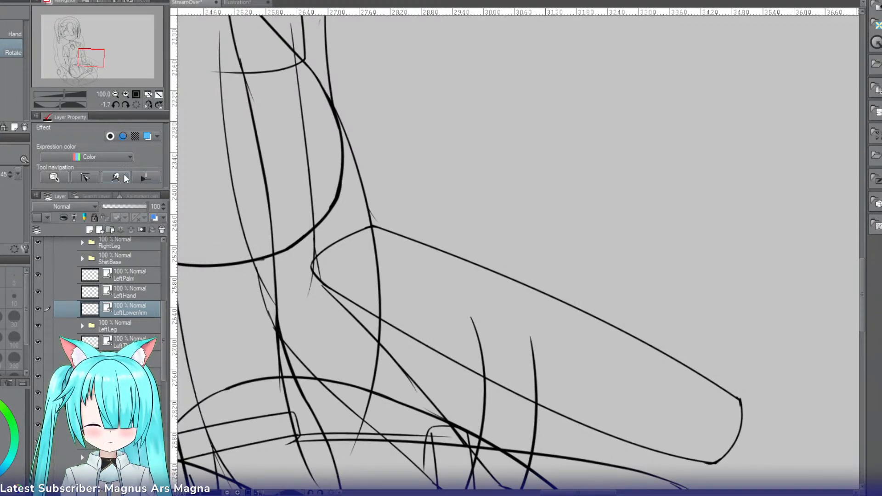
click(125, 94)
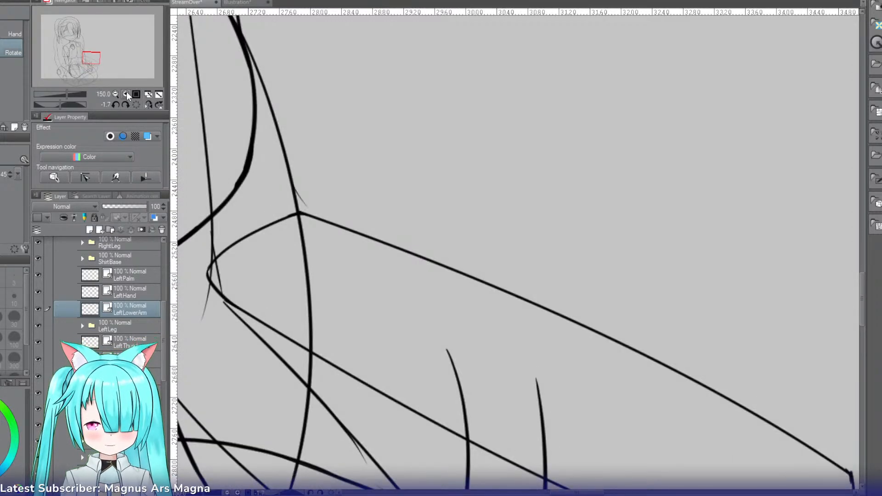
Step: Redraw the upper part of the left forearm line up to the upper arm, erasing the old segment and the uneven overlap
key(p)
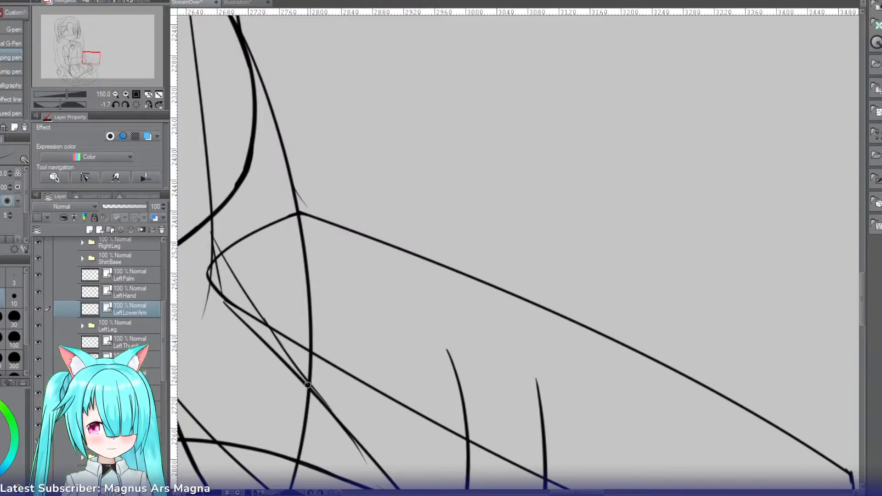
key(e)
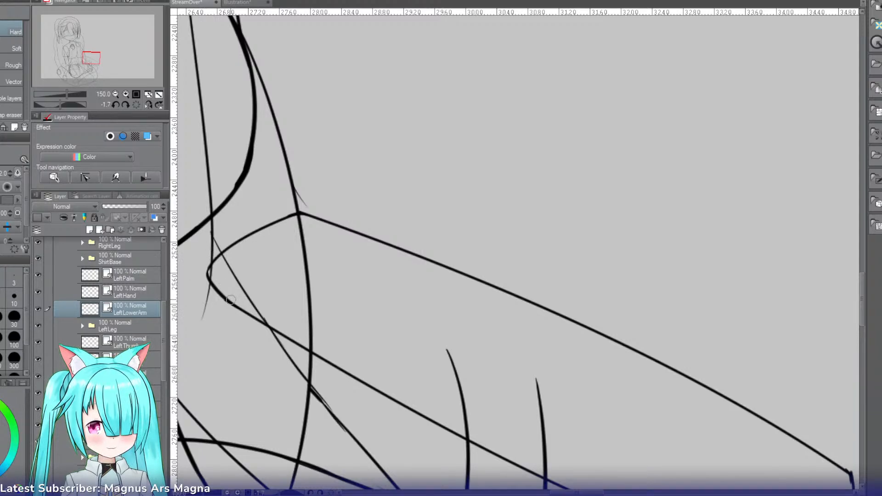
key(r)
drag(260, 378, 263, 182)
key(p)
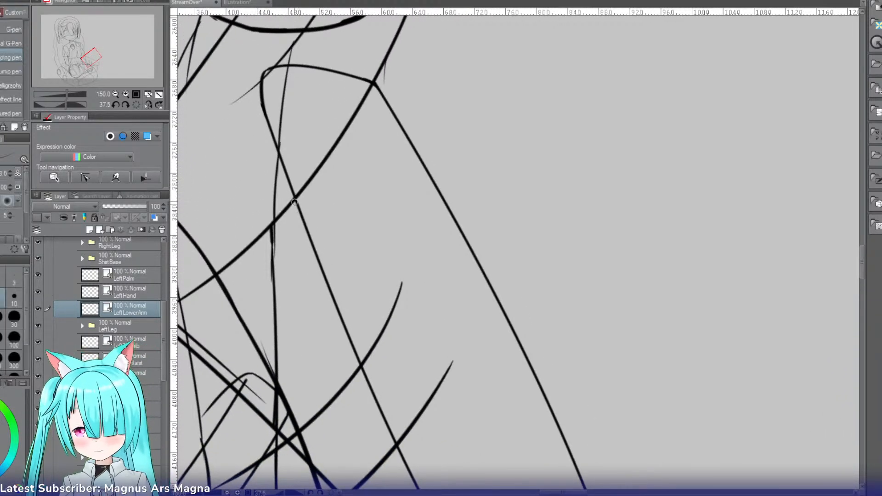
drag(274, 225, 272, 325)
key(ctrl+z)
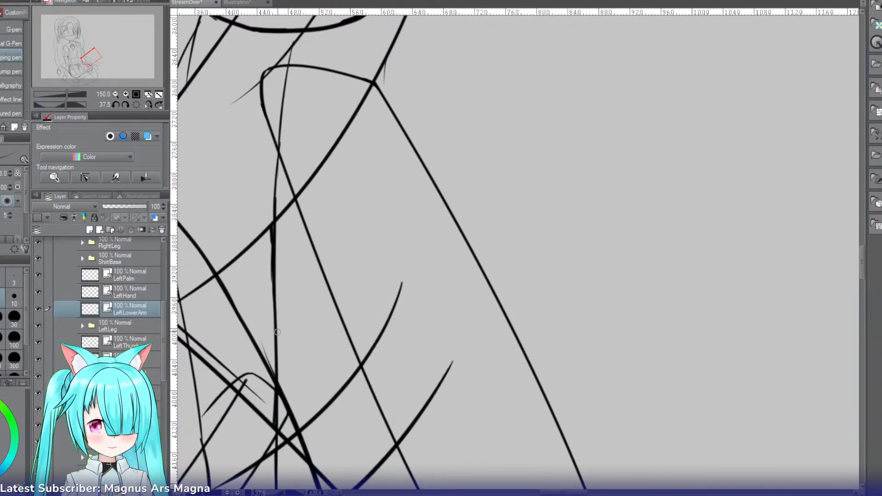
key(e)
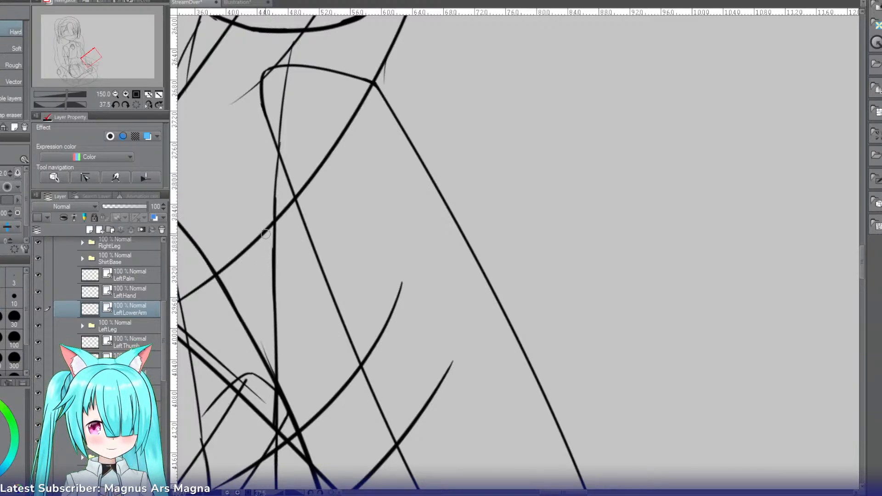
key(r)
drag(295, 88, 289, 321)
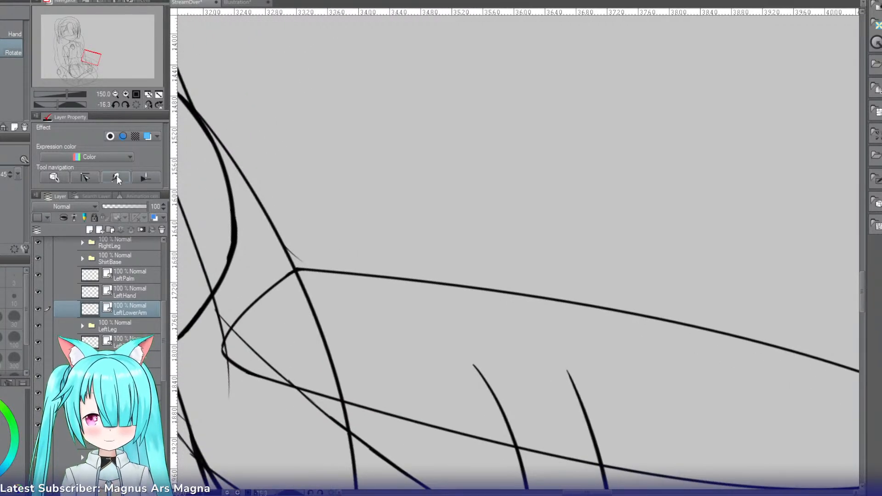
Step: Try to enlarge the palm outline on the LeftPalm layer with a free transform
click(116, 94)
click(115, 94)
click(115, 94)
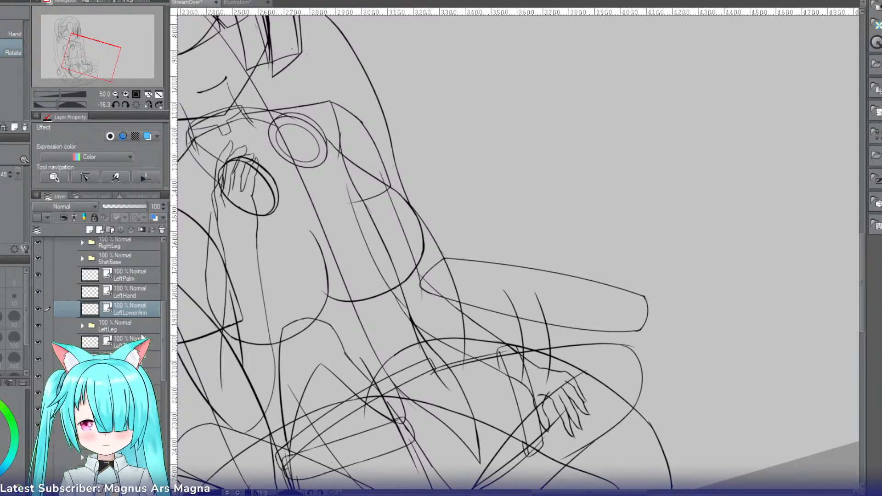
click(142, 280)
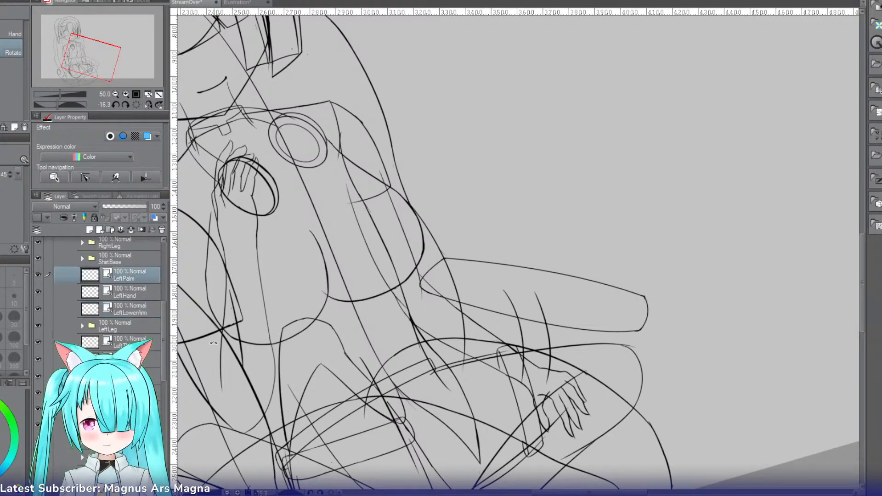
key(ctrl+t)
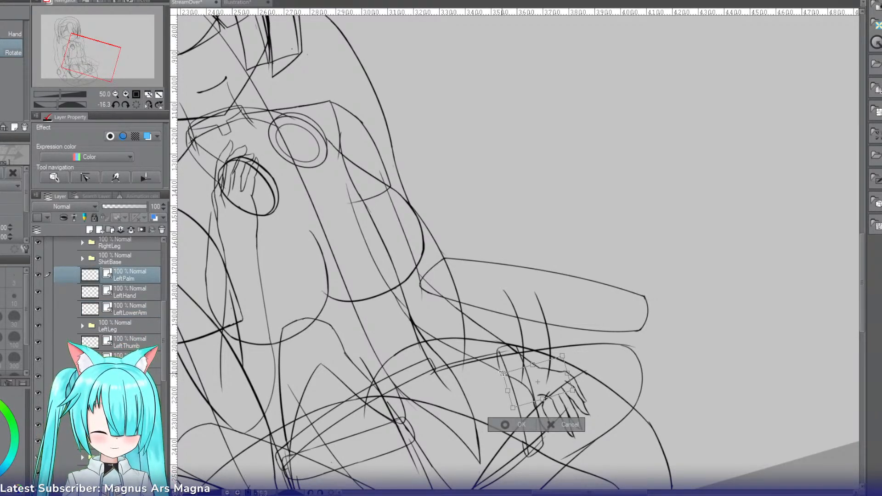
drag(502, 374, 487, 364)
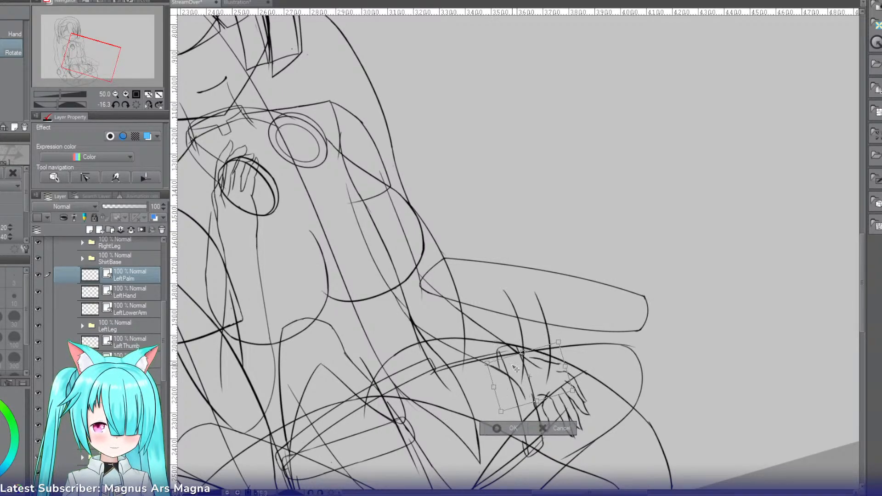
key(ctrl+z)
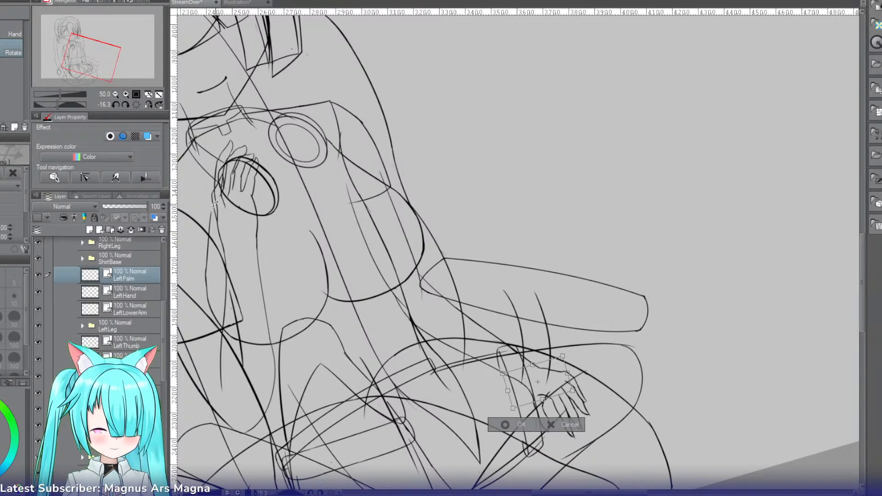
click(135, 104)
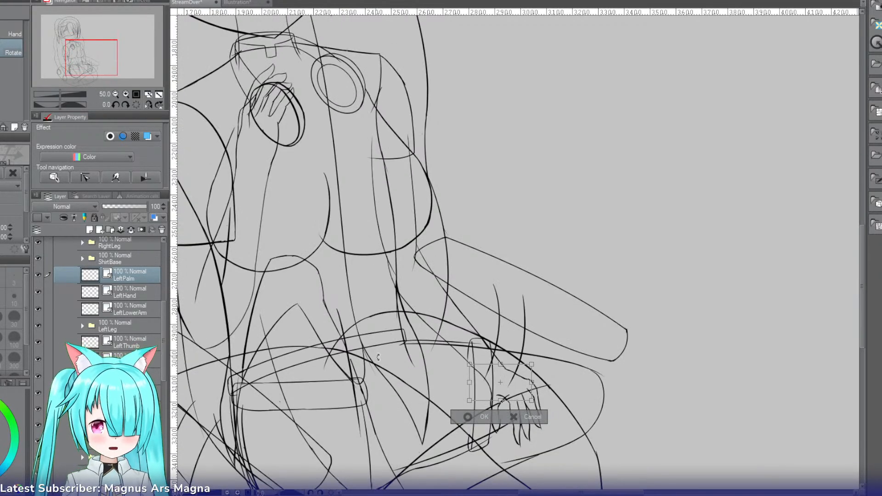
click(476, 416)
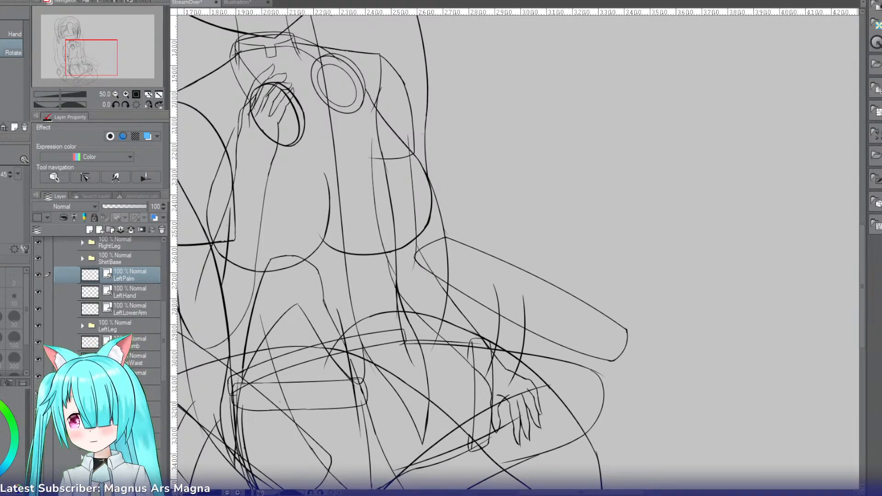
Step: Group the Body and Chair folders inside Parts into a new folder named Front
click(116, 95)
click(115, 94)
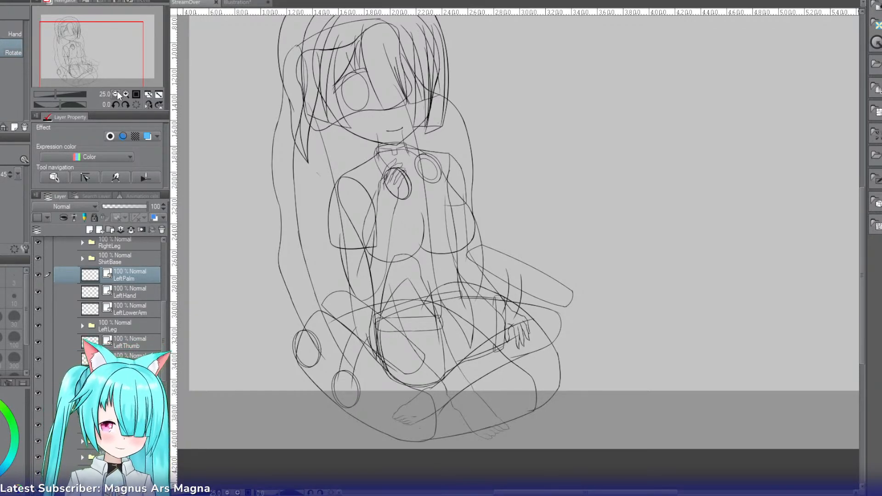
scroll(164, 318, up, 5)
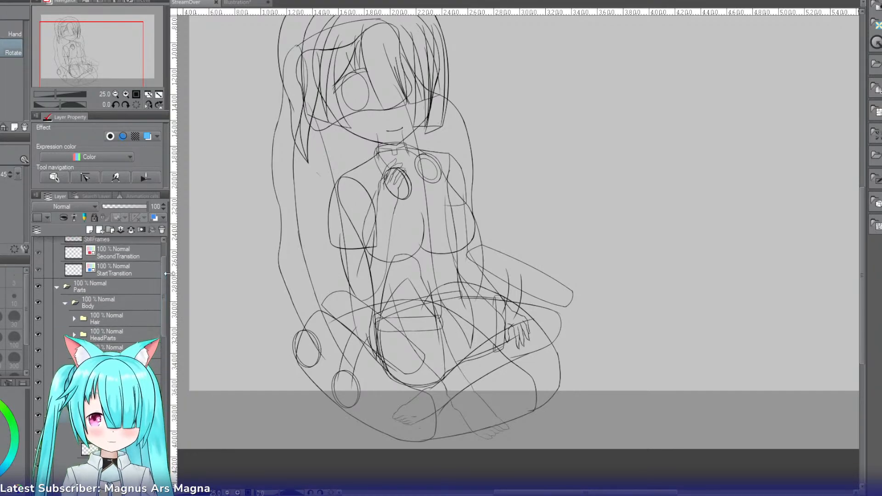
click(64, 304)
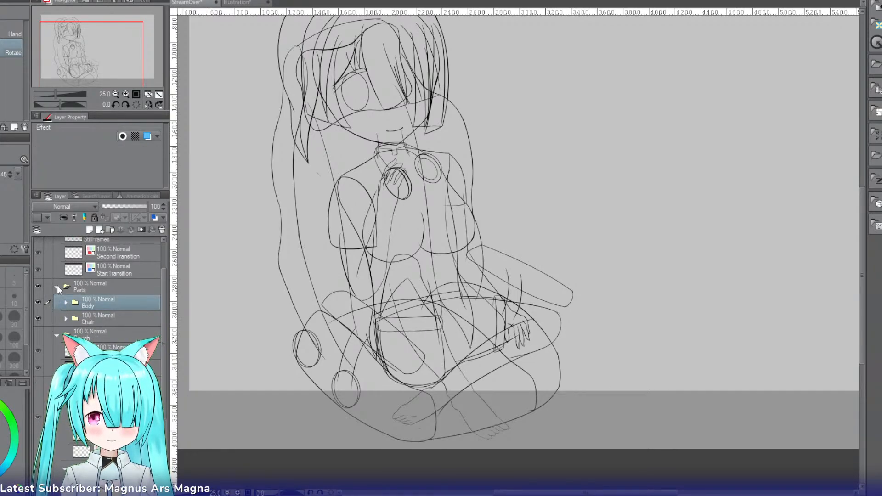
ctrl+click(106, 317)
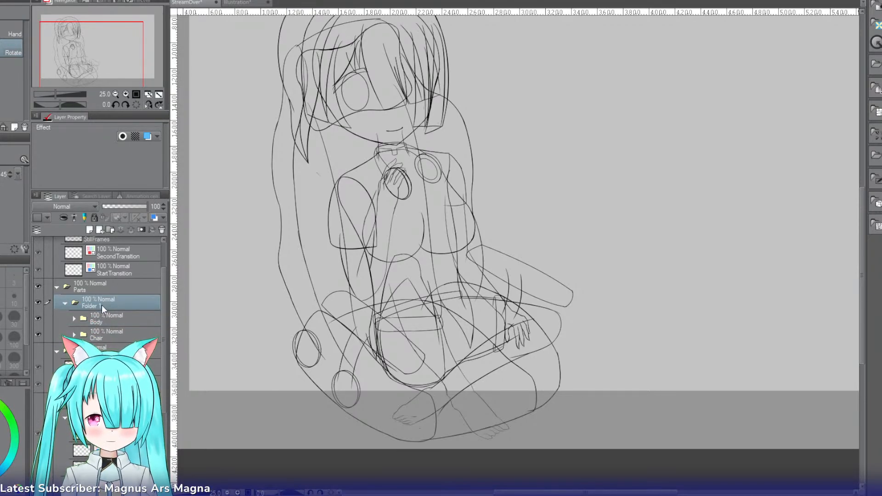
key(ctrl+g)
text(Front)
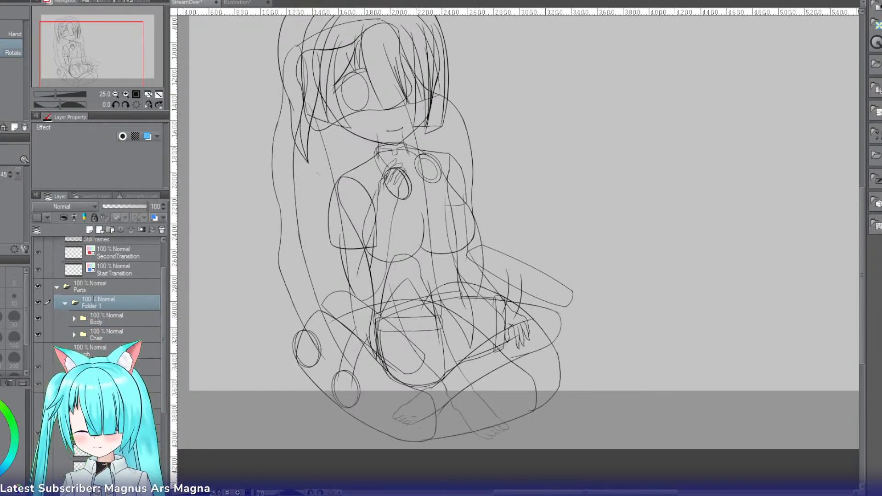
key(Return)
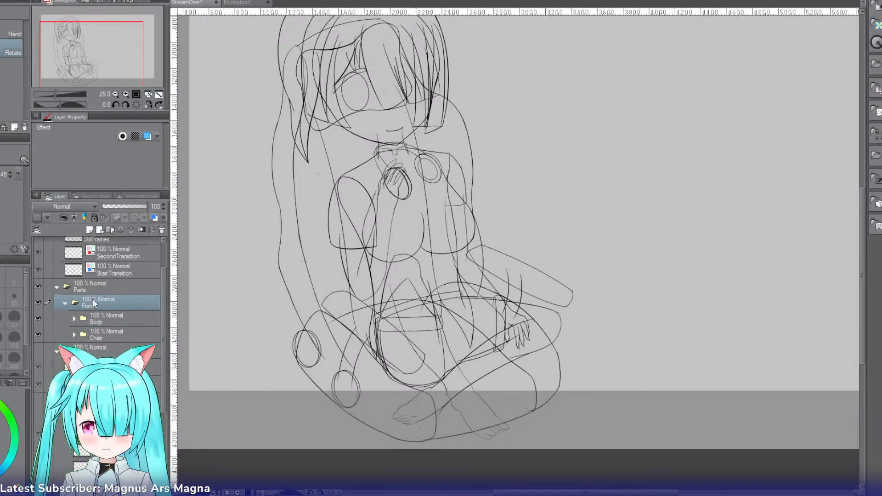
Step: Hide and collapse the Front folder, and switch the Rough sketches from the front-view to the back-view drawings
click(38, 286)
click(38, 286)
click(38, 302)
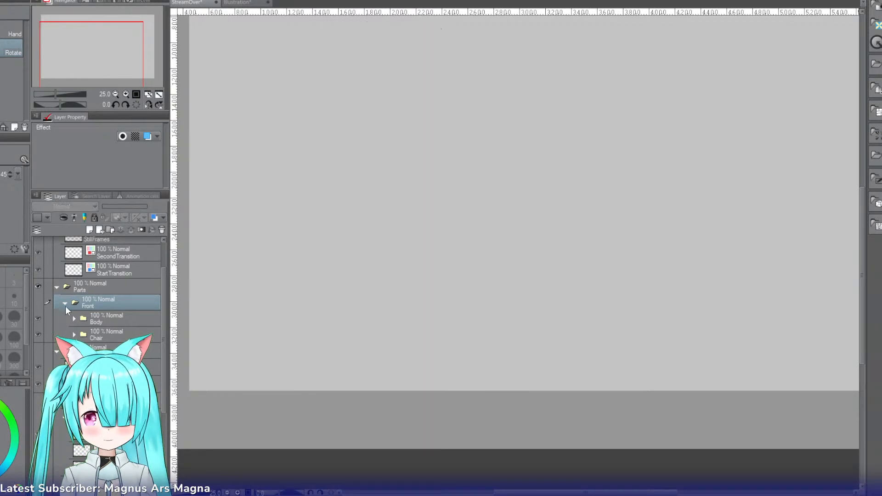
click(64, 303)
click(39, 323)
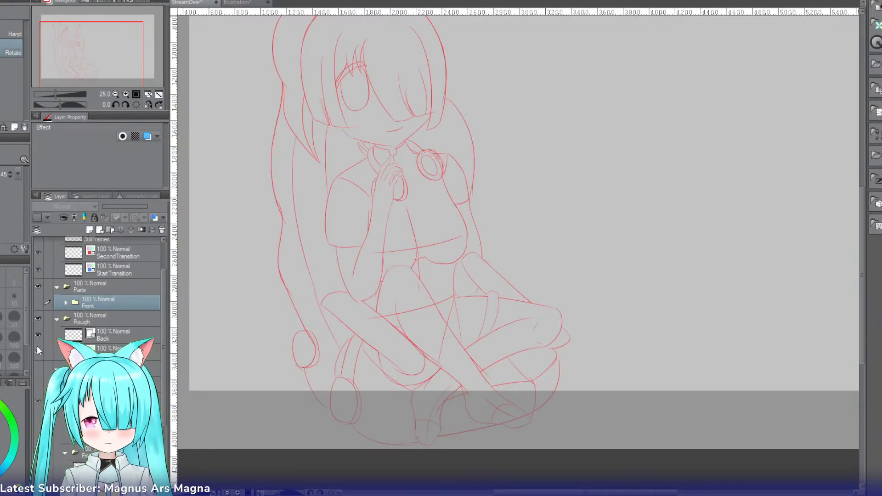
click(37, 350)
click(39, 335)
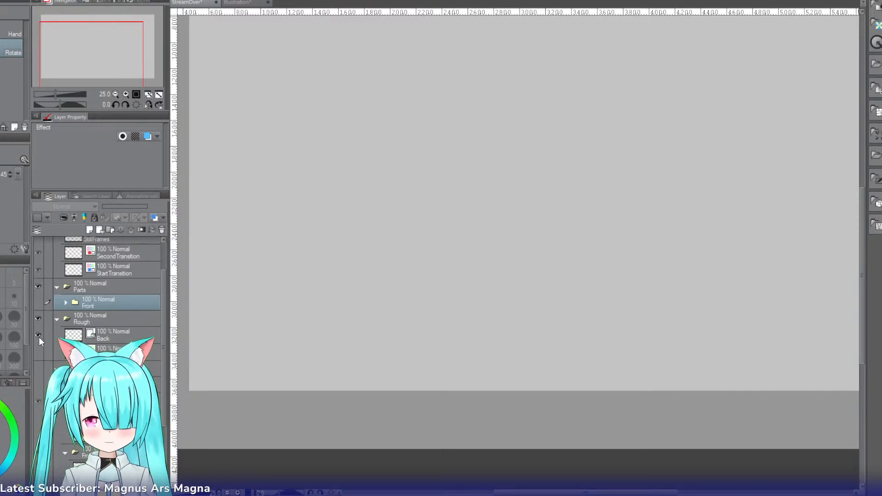
click(40, 383)
click(38, 369)
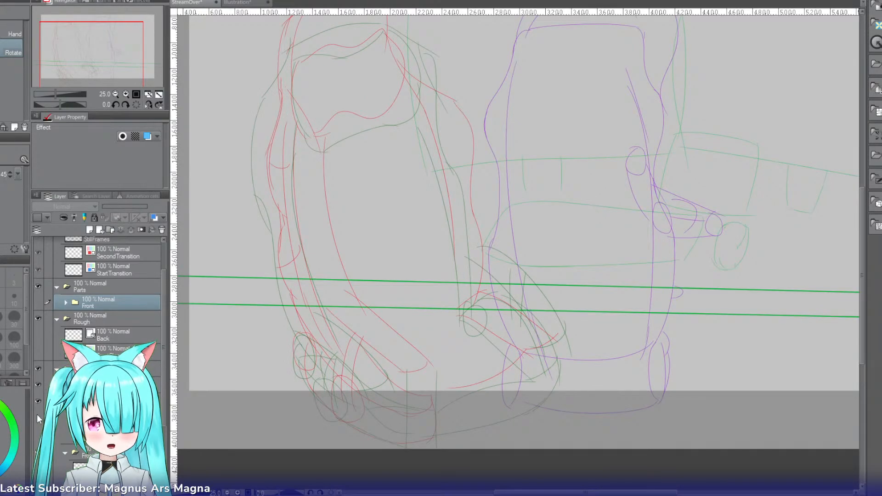
click(38, 452)
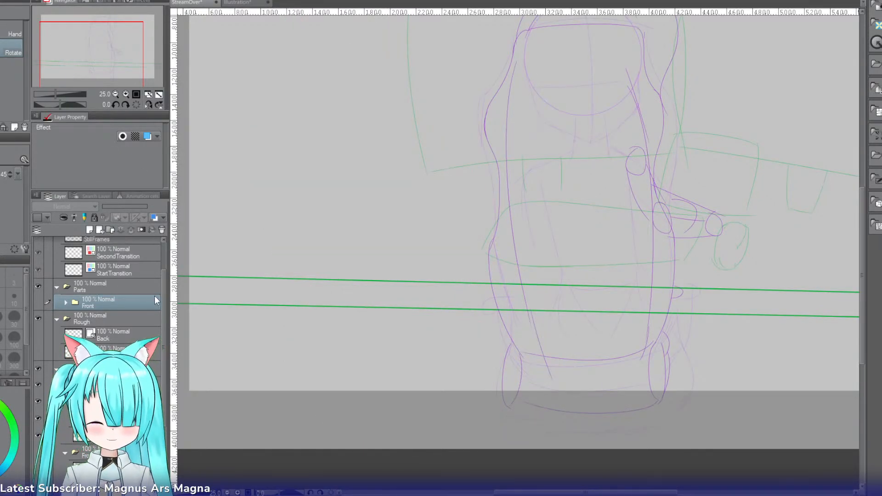
Step: Show the Front folder again, lower its opacity to 44%, and turn on its blue layer color
scroll(164, 294, up, 1)
click(38, 318)
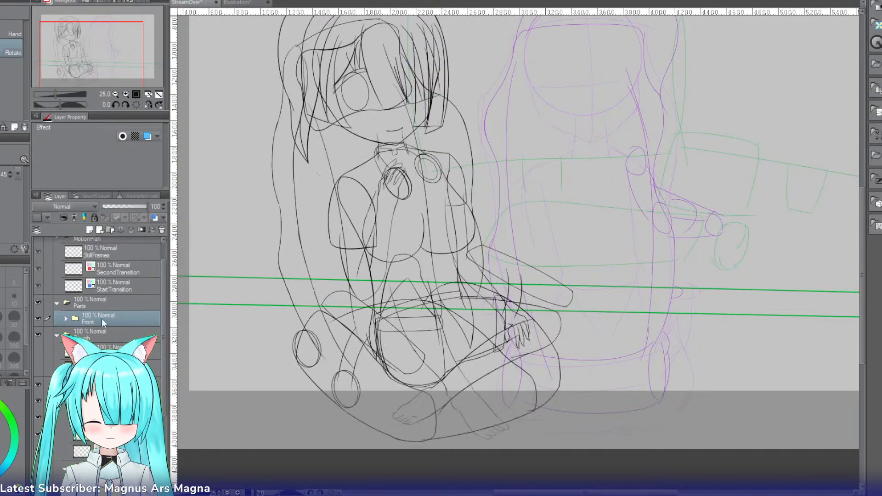
click(123, 206)
click(154, 218)
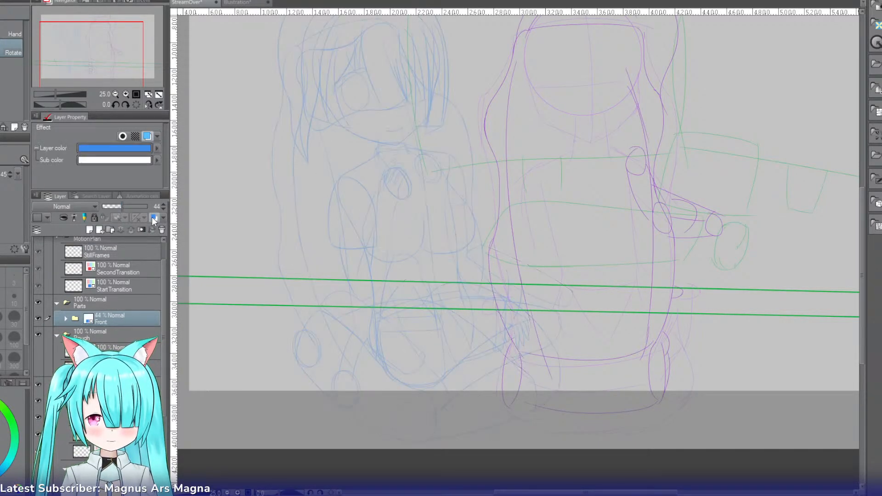
drag(109, 67, 125, 62)
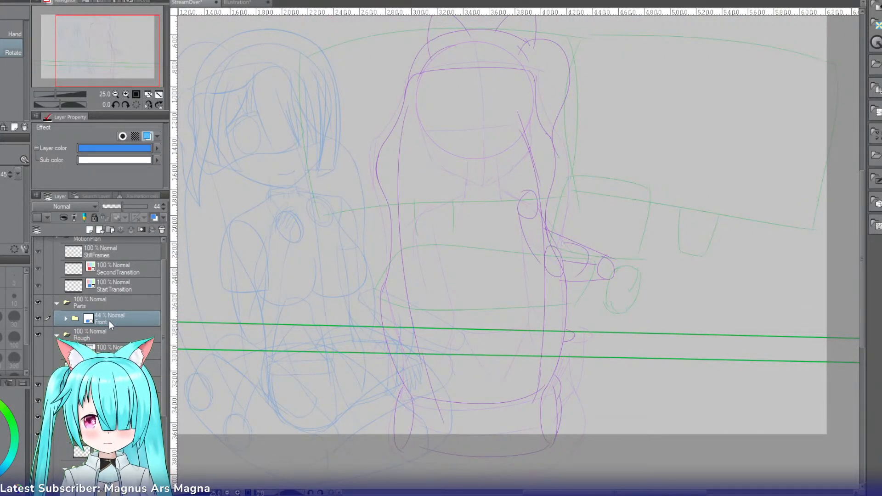
Step: Create a new layer folder named Back above the Front folder within Parts
click(110, 230)
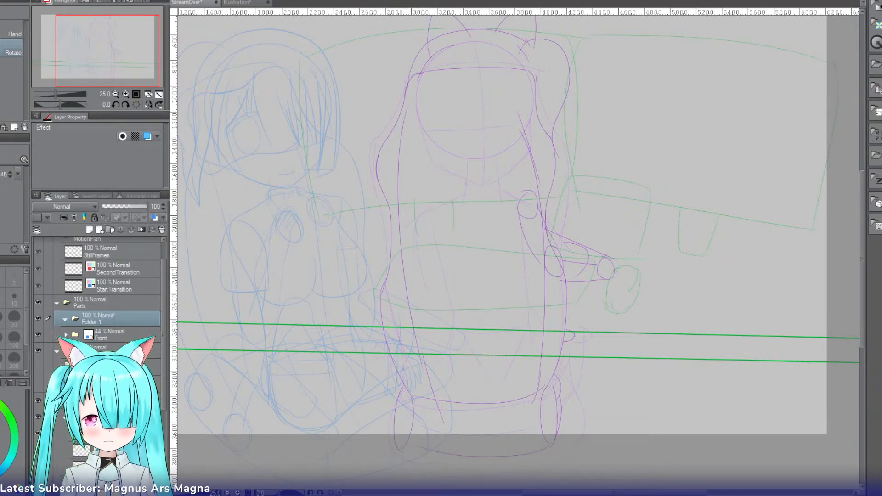
double_click(114, 316)
text(Back)
key(Return)
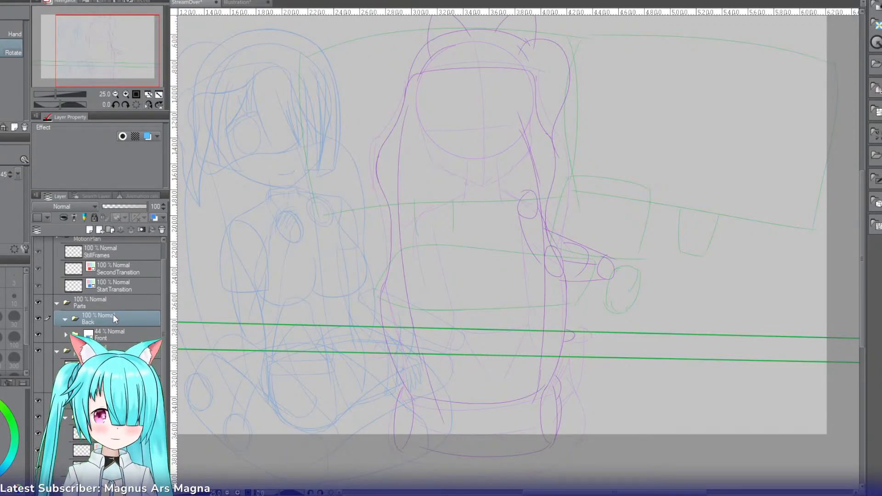
Step: Add a new vector layer named Chair inside the Back folder
click(102, 228)
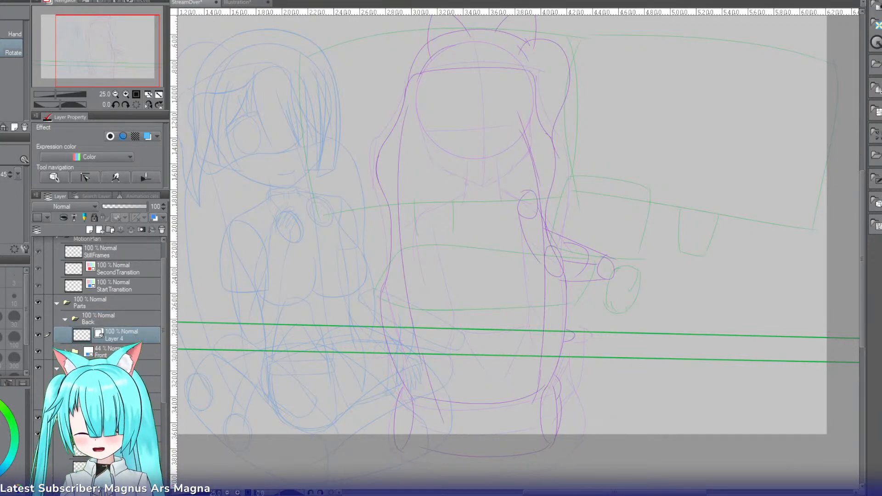
double_click(136, 338)
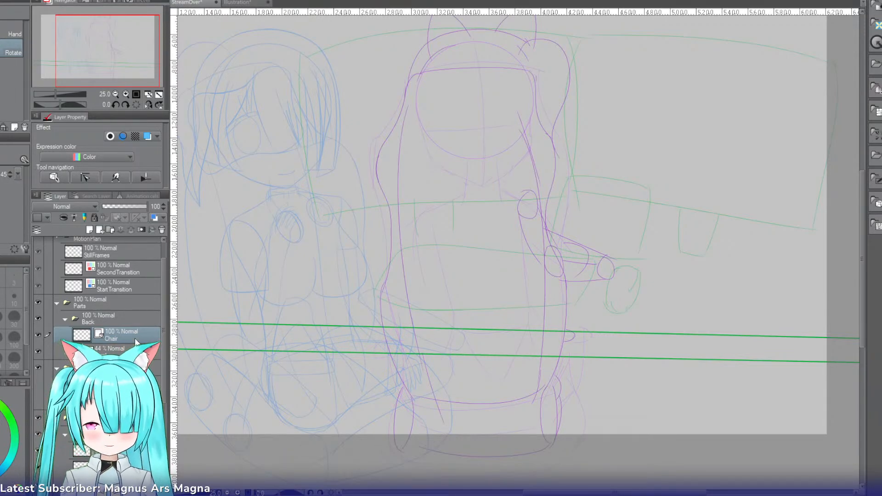
text(Chair)
key(Return)
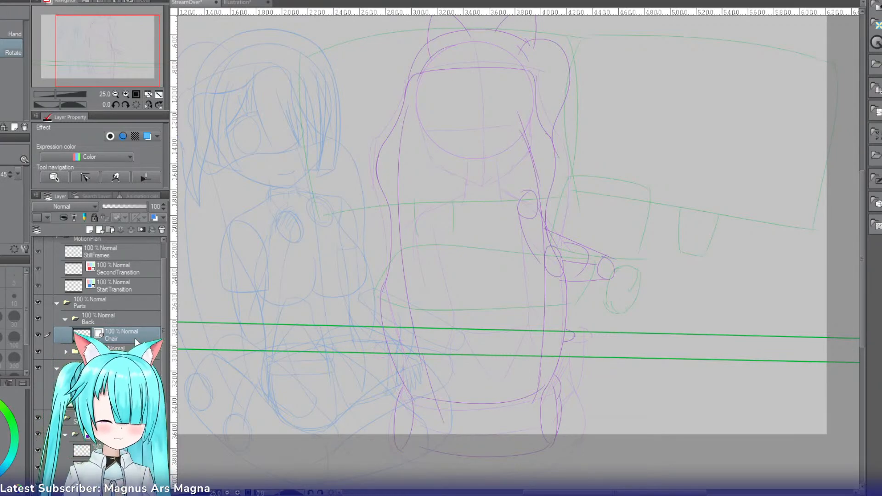
Step: Switch to the Mapping pen with brush size 10 to ink the back-view chair
key(p)
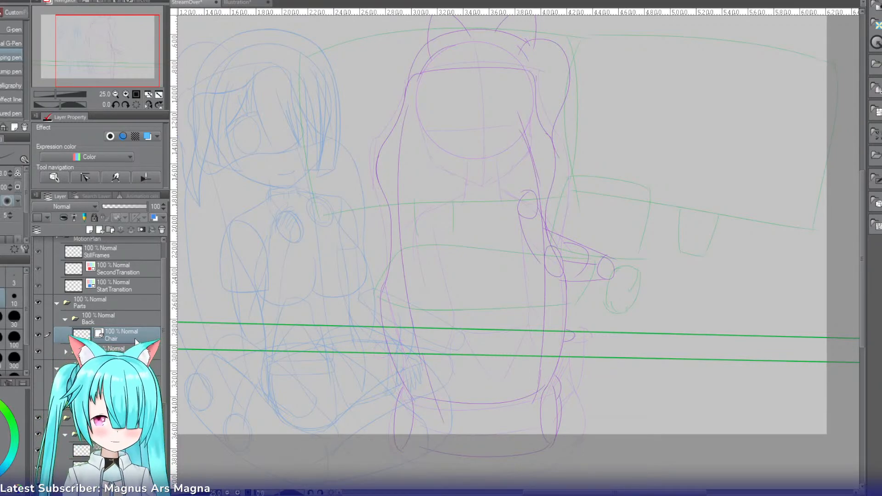
click(125, 94)
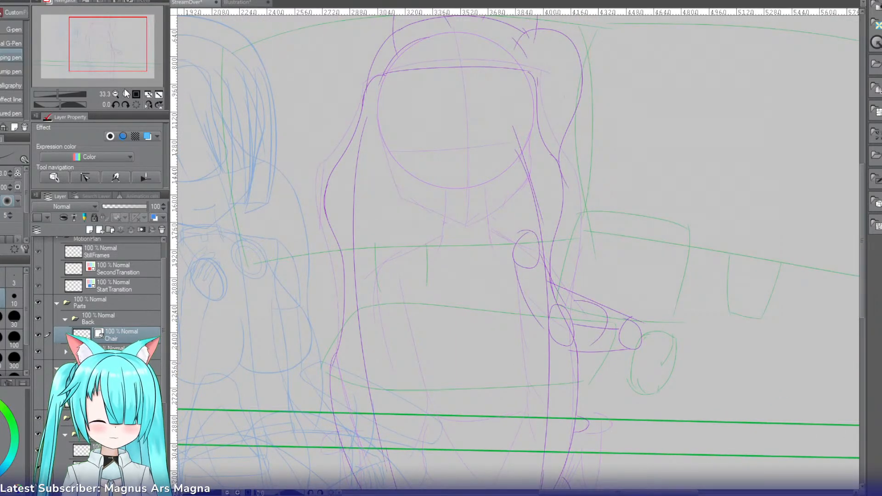
key(])
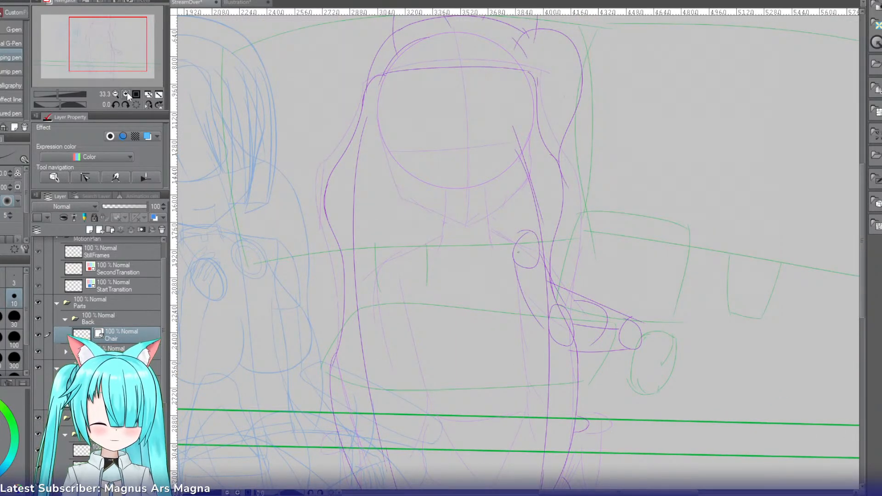
click(126, 94)
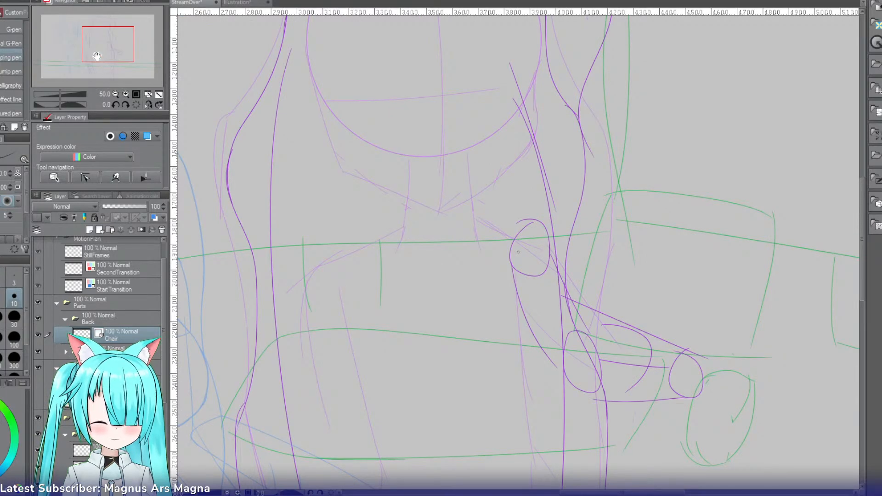
drag(108, 53, 107, 47)
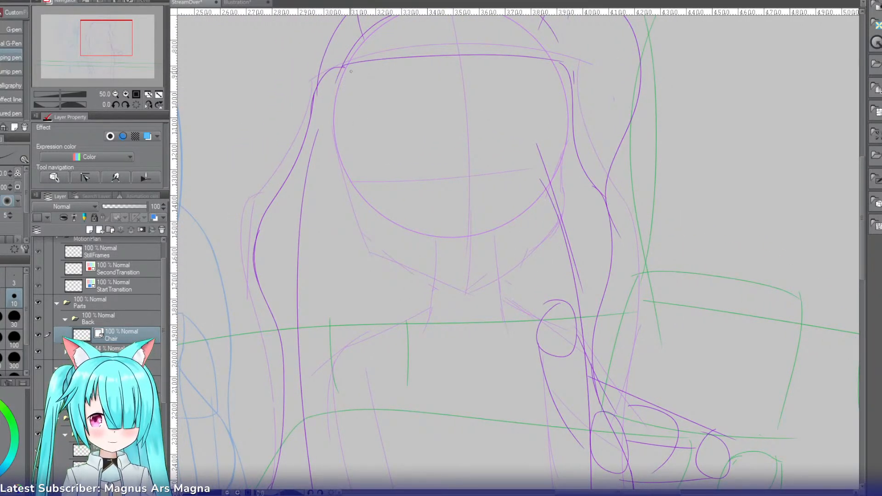
drag(343, 70, 298, 260)
key(ctrl+z)
drag(340, 68, 307, 268)
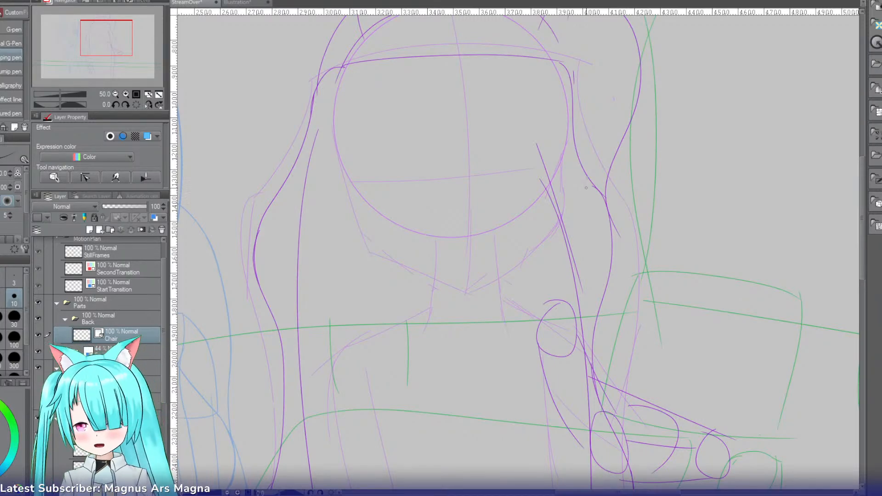
Step: Place a vertical symmetrical ruler down the middle of the chair on the Chair layer
key(u)
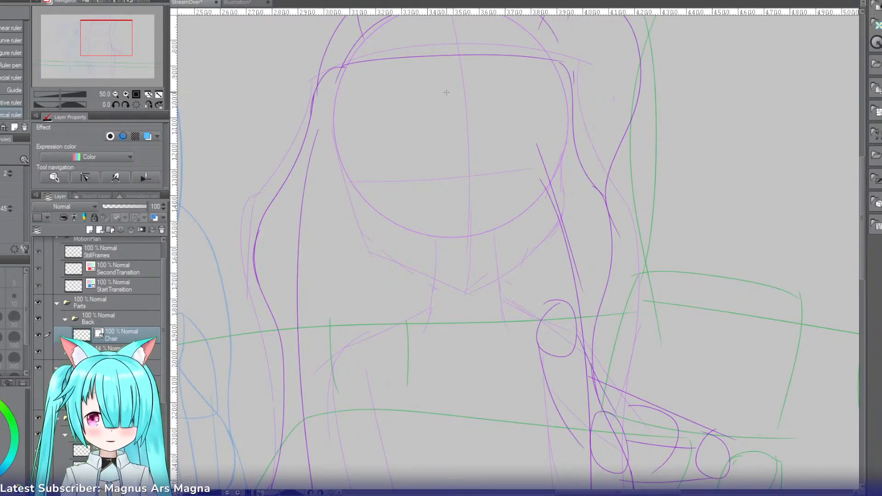
drag(434, 79, 422, 252)
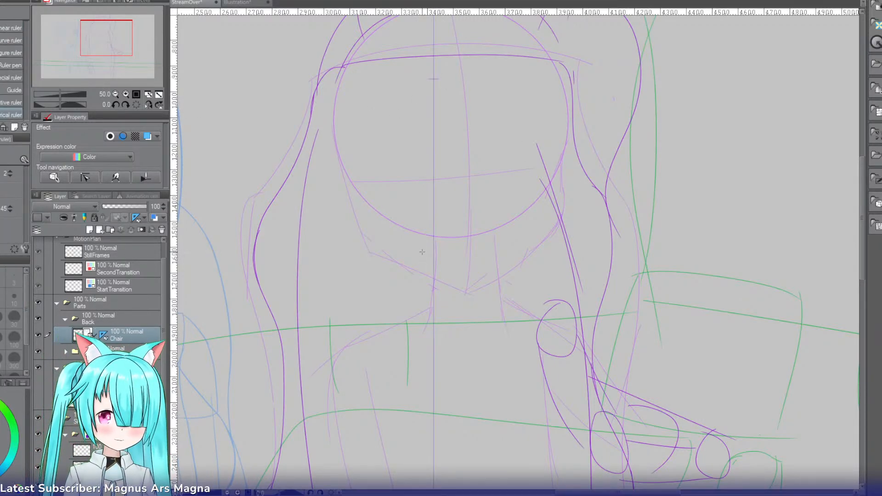
key(p)
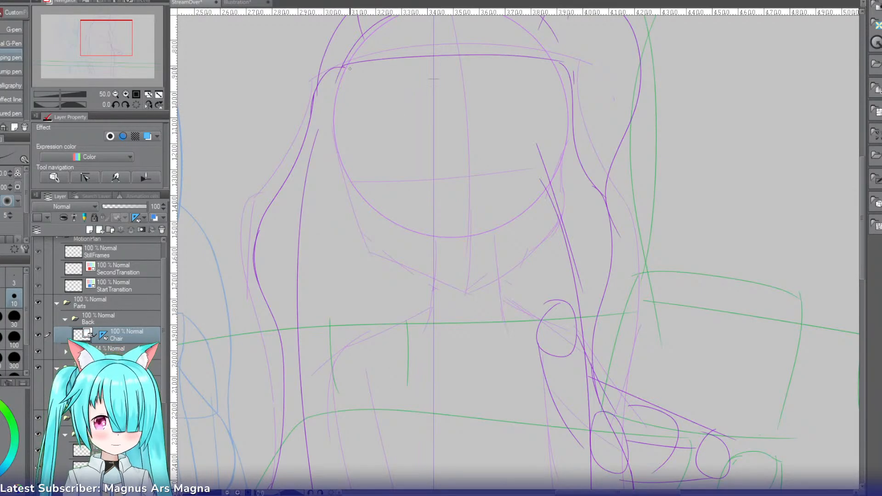
Step: Ink the mirrored inner side curves of the chair's headrest and the gently arched top edge joining them
mouse_move(340, 60)
mouse_down()
mouse_move(306, 261)
mouse_move(292, 263)
mouse_move(296, 282)
mouse_move(299, 263)
mouse_up()
key(ctrl+z)
key(ctrl+z)
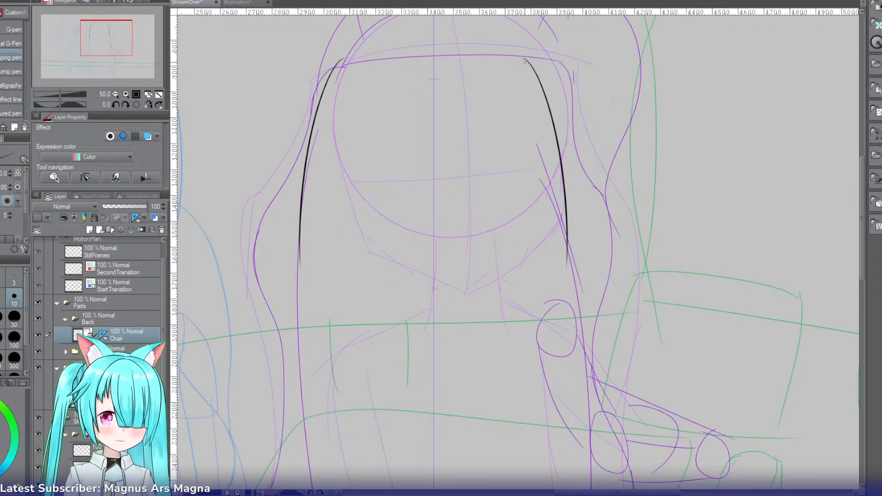
drag(524, 60, 435, 56)
key(ctrl+z)
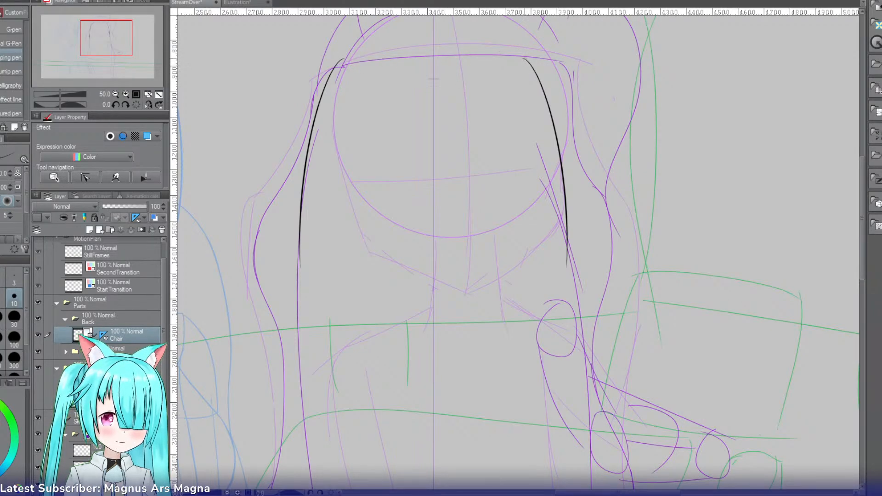
drag(525, 59, 394, 46)
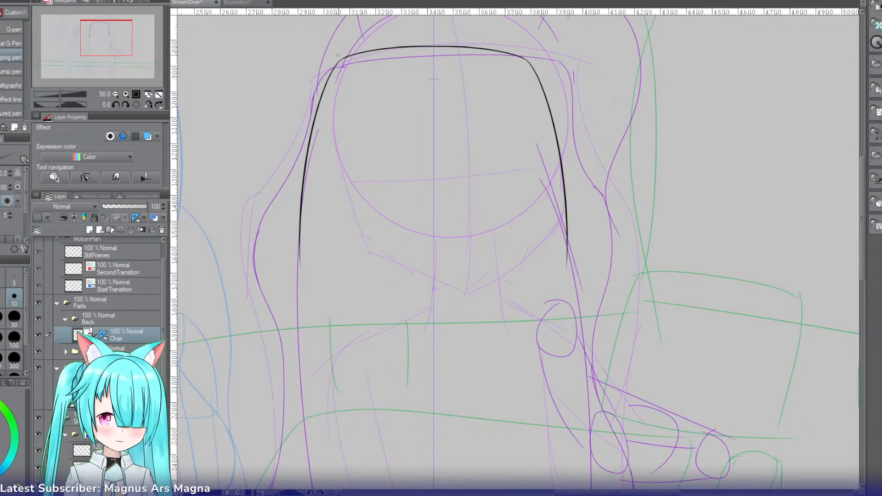
Step: Ink the mirrored outer side curves sloping down and outward from the top corners of the chair back
mouse_move(339, 61)
mouse_down()
mouse_move(271, 179)
mouse_move(263, 238)
mouse_up()
key(ctrl+z)
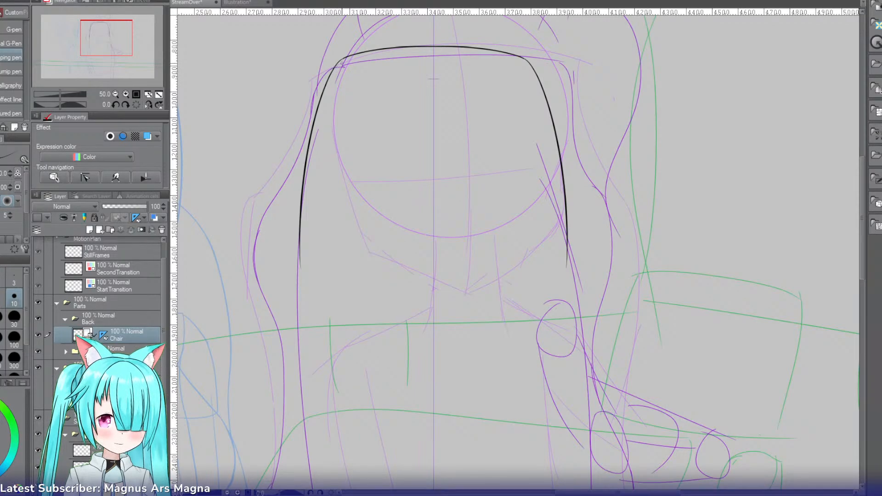
drag(342, 63, 252, 253)
key(ctrl+z)
mouse_move(351, 68)
mouse_down()
mouse_move(336, 68)
mouse_move(236, 265)
mouse_move(336, 69)
mouse_move(250, 252)
mouse_up()
key(ctrl+z)
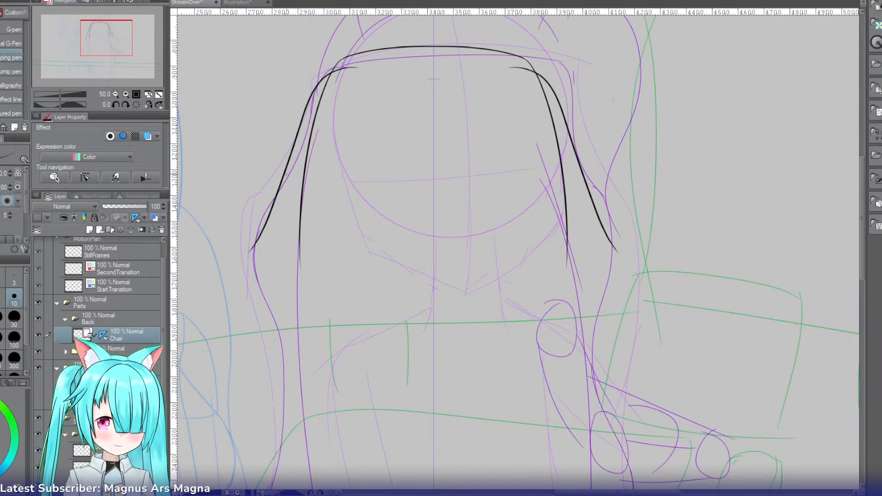
key(ctrl+z)
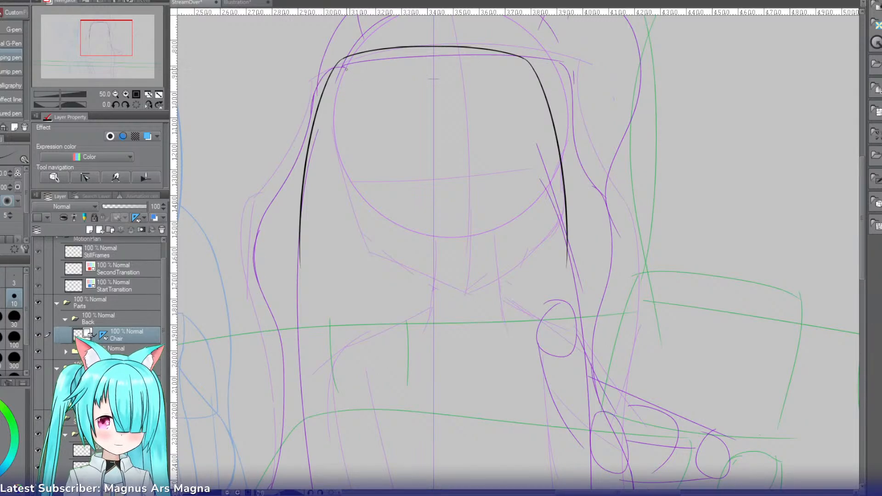
key(ctrl+z)
mouse_move(346, 69)
mouse_down()
mouse_move(304, 143)
mouse_move(304, 124)
mouse_move(275, 200)
mouse_up()
key(ctrl+z)
key(ctrl+z)
mouse_move(346, 68)
mouse_down()
mouse_move(310, 111)
mouse_move(258, 262)
mouse_up()
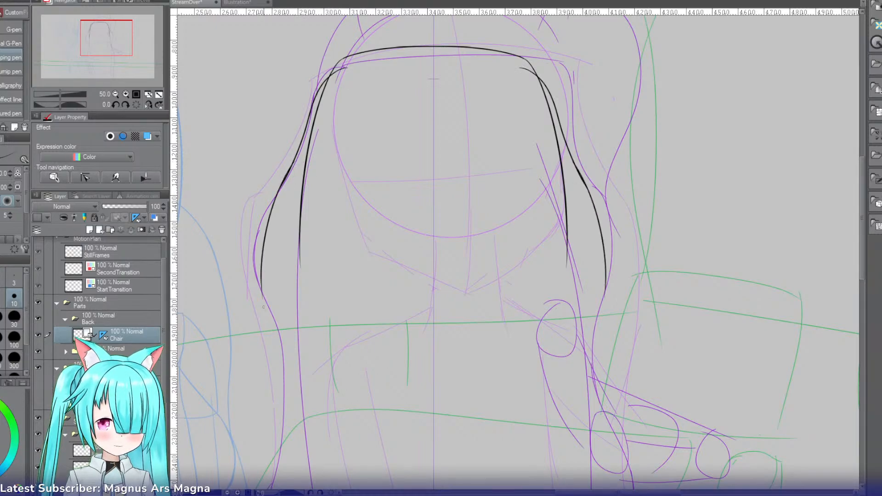
Step: Continue the mirrored outer edges into rounded outward bulges at the shoulder height of the chair back
key(ctrl+z)
drag(278, 190, 256, 253)
key(ctrl+z)
mouse_move(291, 177)
mouse_down()
mouse_move(265, 217)
mouse_move(253, 313)
mouse_up()
key(ctrl+z)
drag(291, 170, 255, 268)
key(ctrl+z)
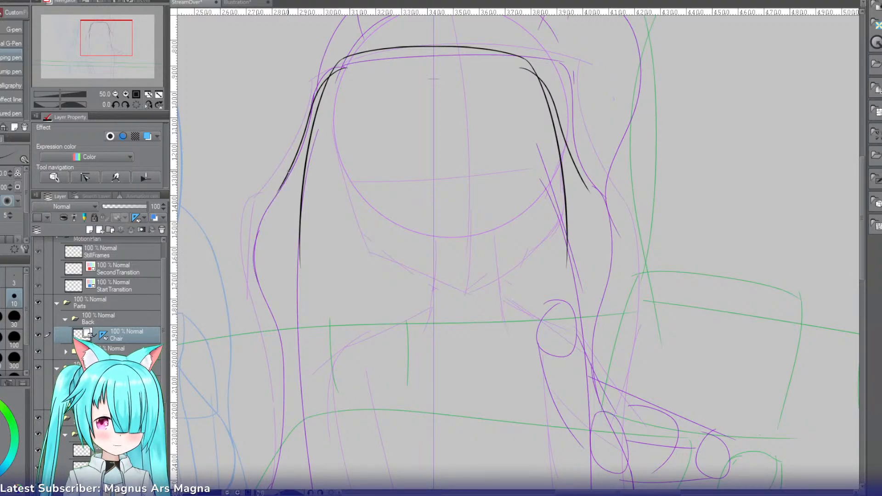
mouse_move(290, 170)
mouse_down()
mouse_move(268, 211)
mouse_move(264, 307)
mouse_up()
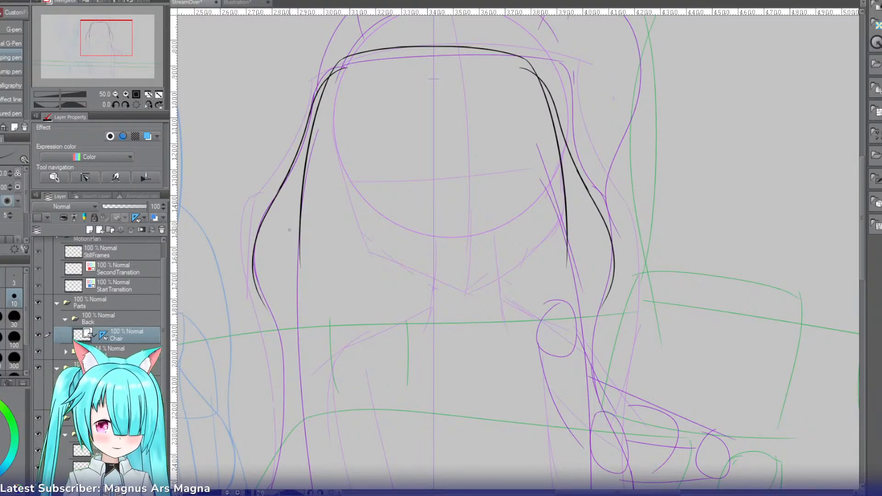
Step: Extend the mirrored outer edges downward, curving inward to form the narrow waist of the chair back
mouse_move(111, 36)
mouse_down()
mouse_move(110, 53)
mouse_move(105, 47)
mouse_up()
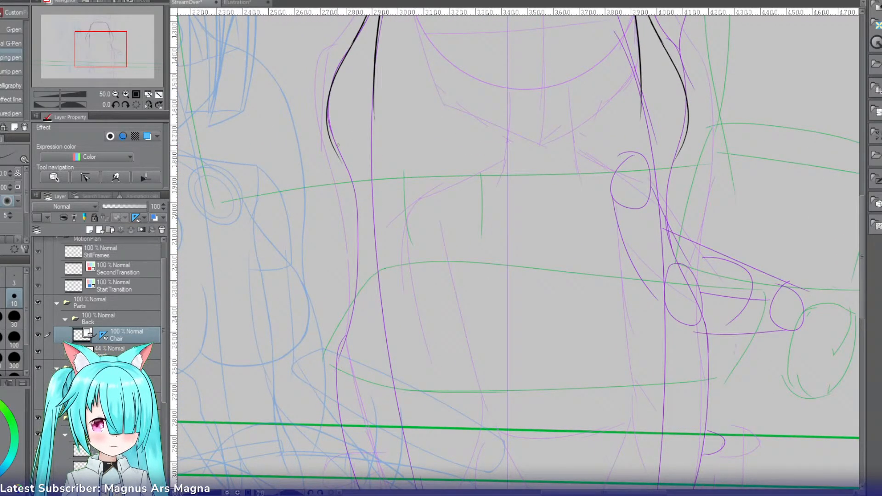
drag(331, 144, 364, 222)
key(ctrl+z)
key(ctrl+z)
mouse_move(332, 144)
mouse_down()
mouse_move(356, 233)
mouse_move(347, 304)
mouse_up()
Step: Ink the mirrored outward curves below the waist of the chair back, ending near the upper green guide line
key(ctrl+z)
drag(356, 216, 345, 321)
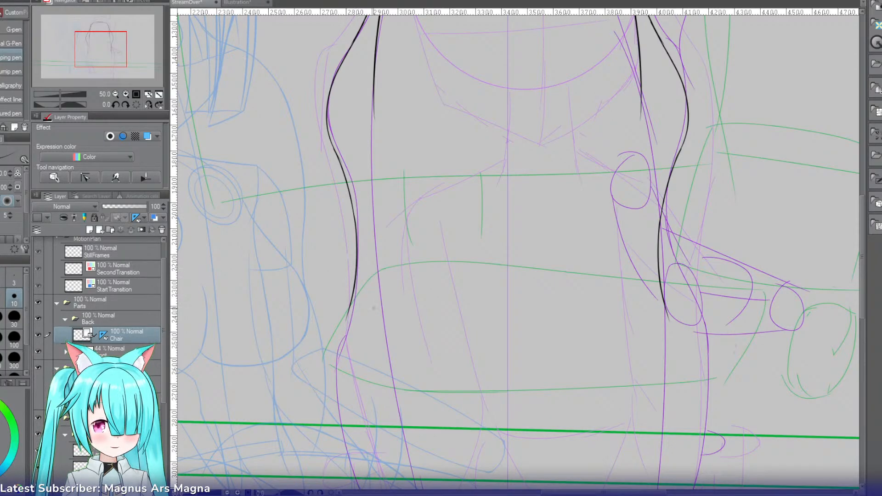
drag(354, 288, 335, 411)
key(ctrl+z)
drag(353, 290, 340, 430)
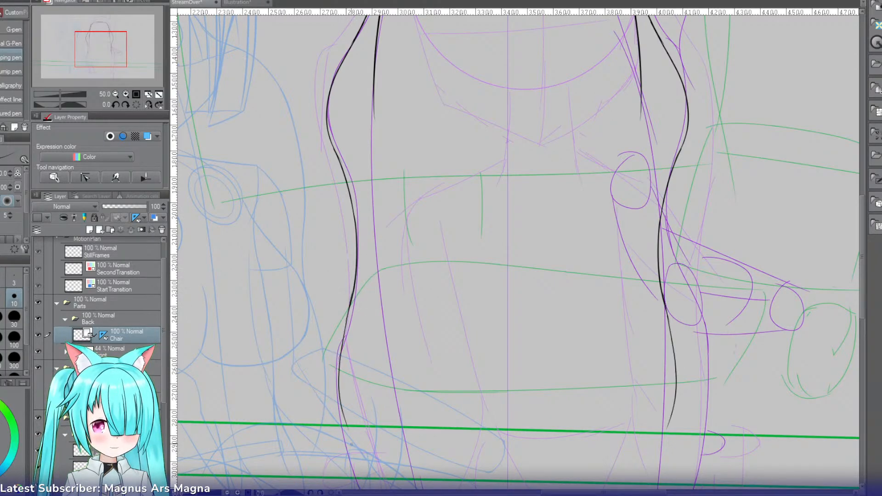
key(ctrl+z)
mouse_move(353, 292)
mouse_down()
mouse_move(337, 409)
mouse_move(346, 443)
mouse_up()
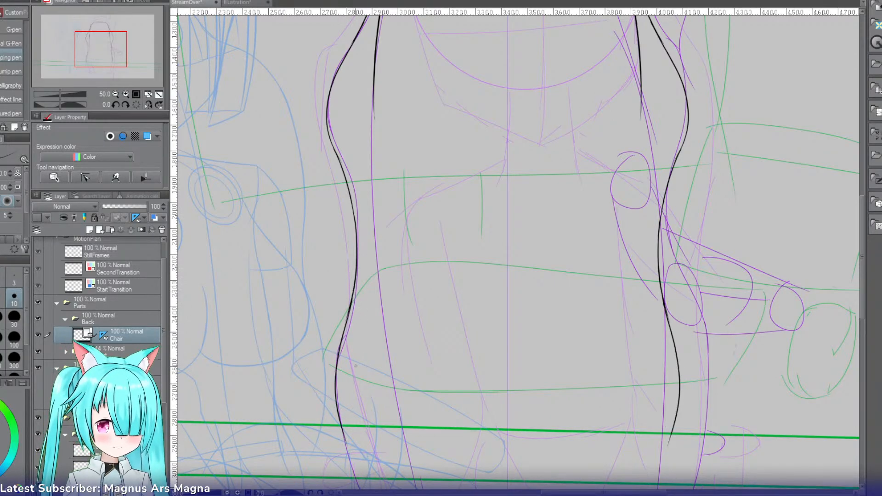
drag(861, 272, 859, 345)
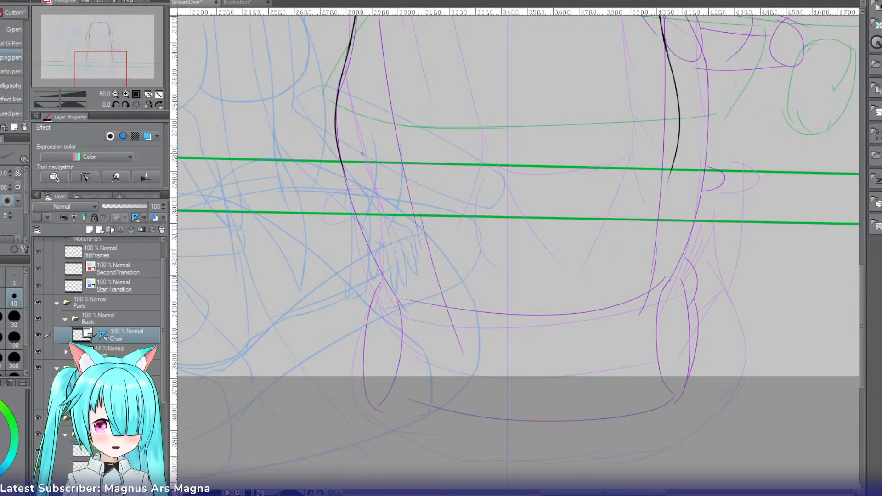
drag(338, 148, 364, 249)
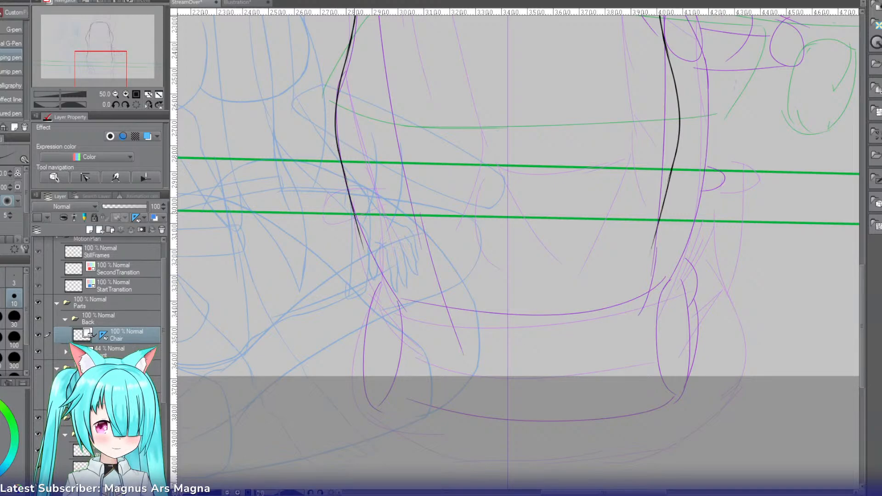
key(ctrl+z)
drag(339, 149, 372, 263)
key(ctrl+z)
drag(338, 148, 377, 265)
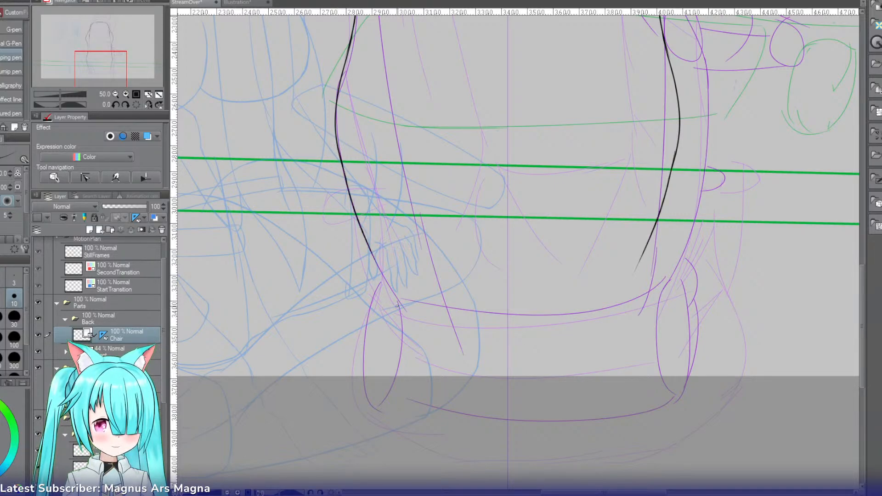
key(ctrl+z)
drag(339, 150, 381, 271)
key(ctrl+z)
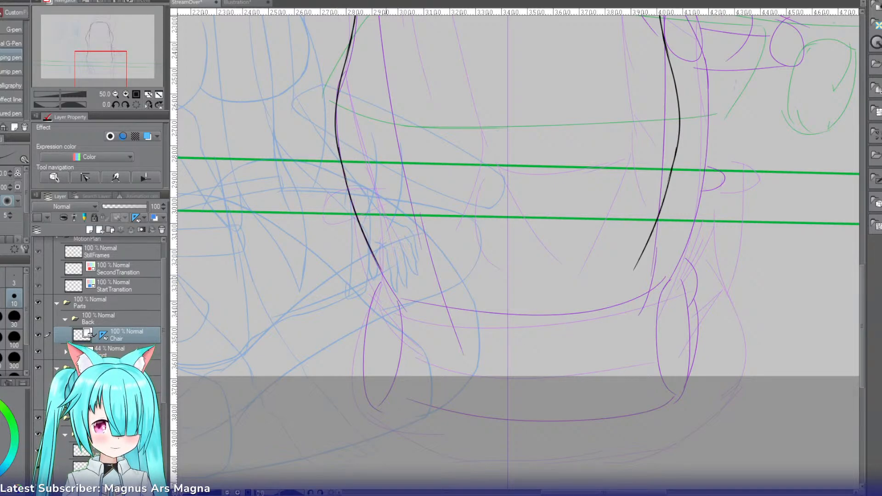
key(ctrl+z)
drag(344, 168, 383, 280)
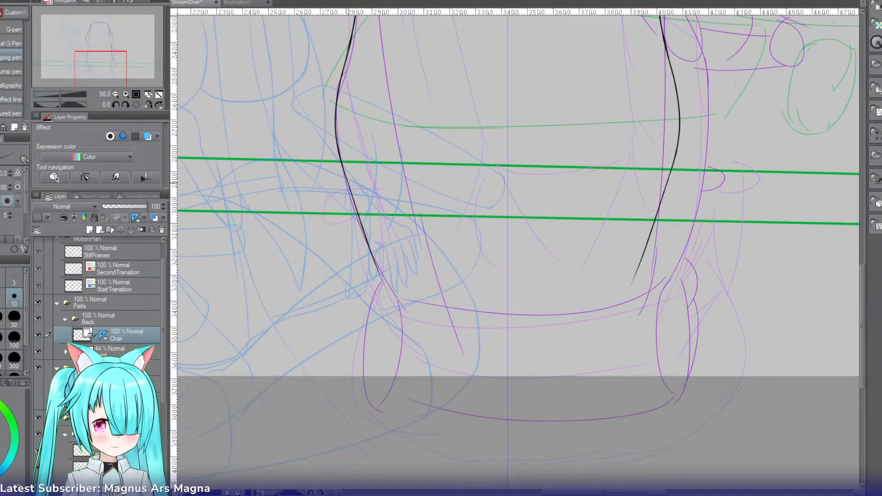
drag(356, 209, 386, 288)
key(ctrl+z)
key(ctrl+z)
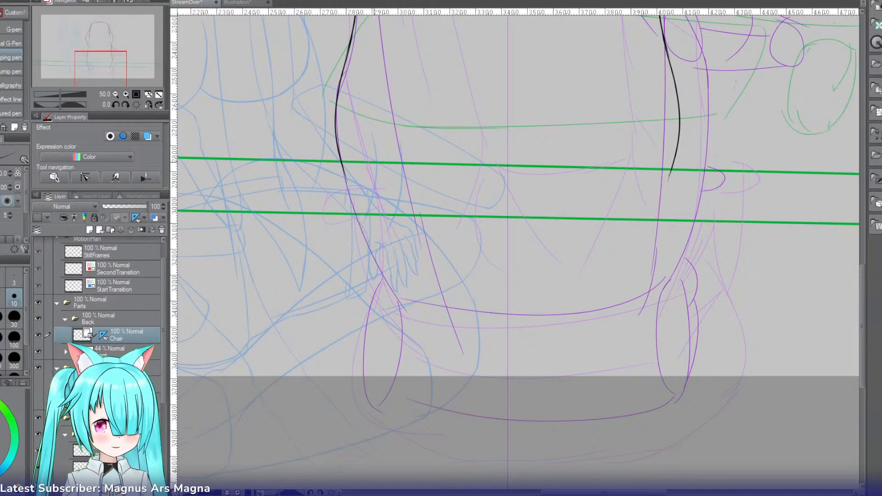
Step: Ink the mirrored lower edges tapering inward to the chair's base on a rotated canvas, and reset the rotation
key(r)
drag(355, 205, 366, 83)
key(p)
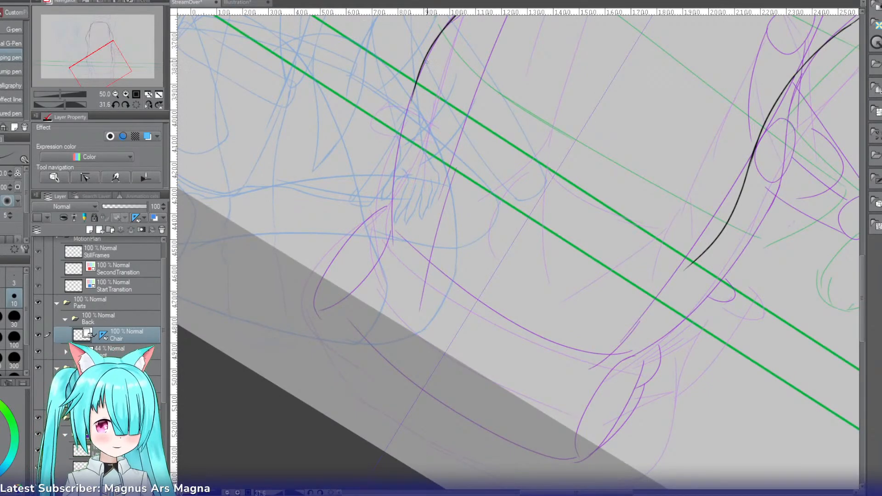
drag(428, 53, 390, 250)
key(ctrl+z)
drag(427, 55, 392, 246)
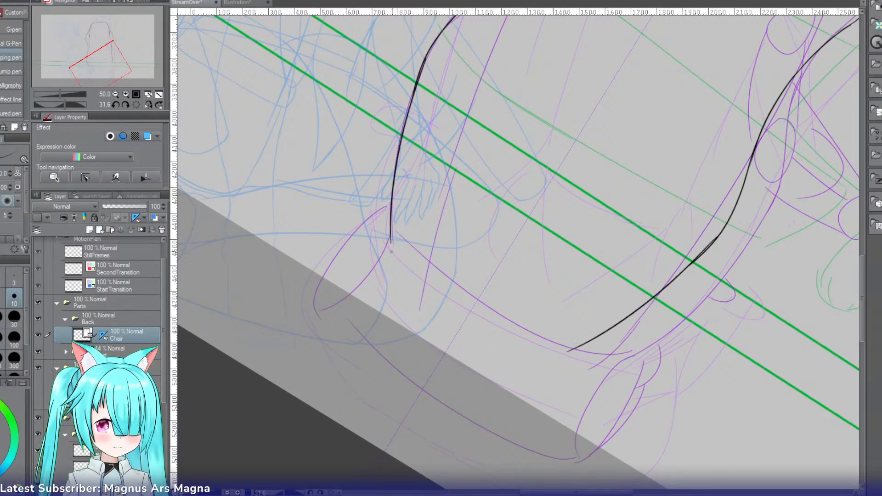
key(ctrl+z)
drag(428, 55, 395, 260)
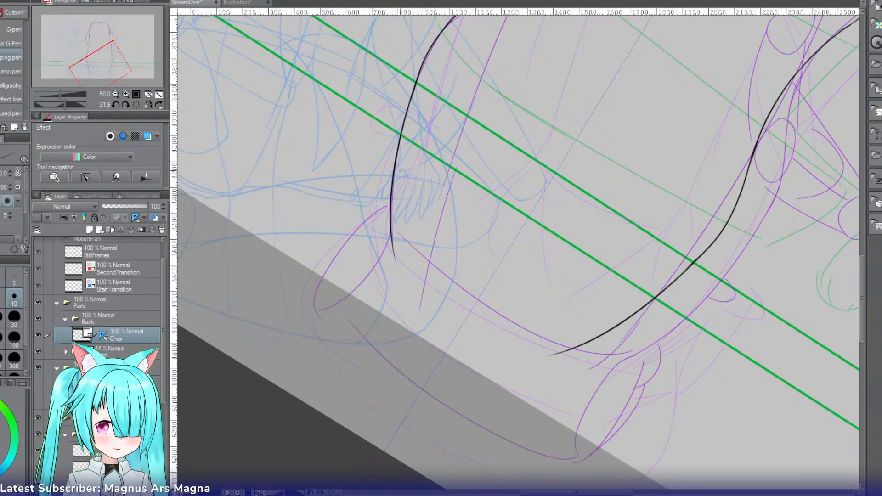
key(r)
drag(477, 60, 380, 95)
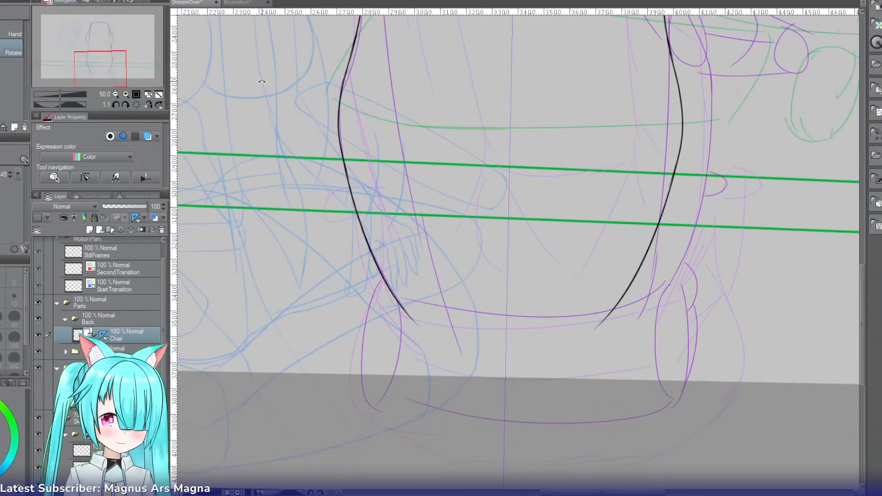
click(118, 104)
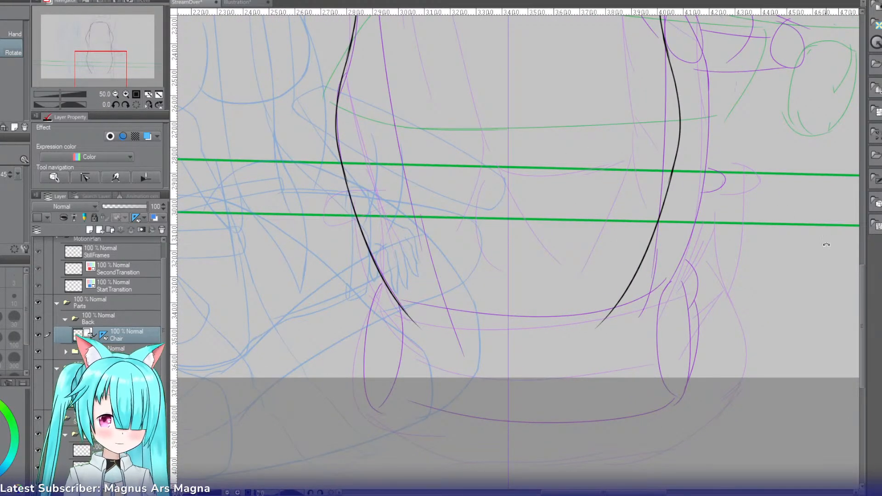
Step: Erase the overshooting ends of the mirrored inner lines at the upper corners of the chair back
drag(860, 281, 851, 155)
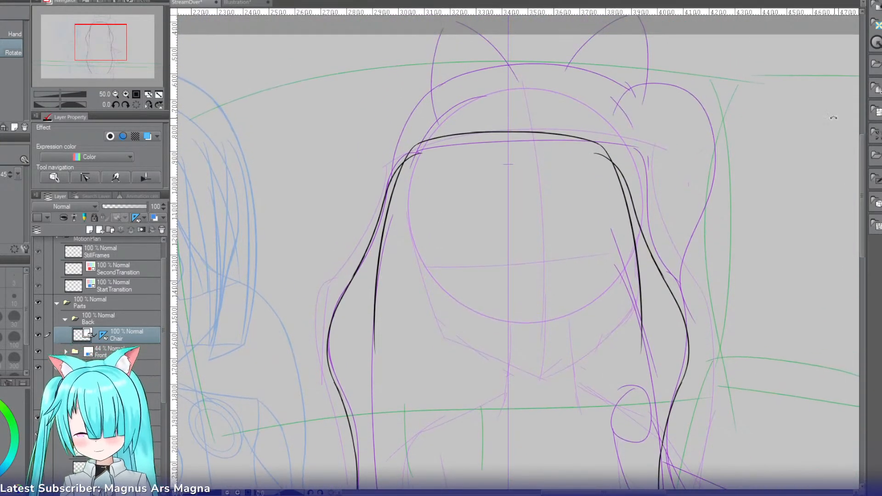
key(e)
drag(421, 160, 415, 151)
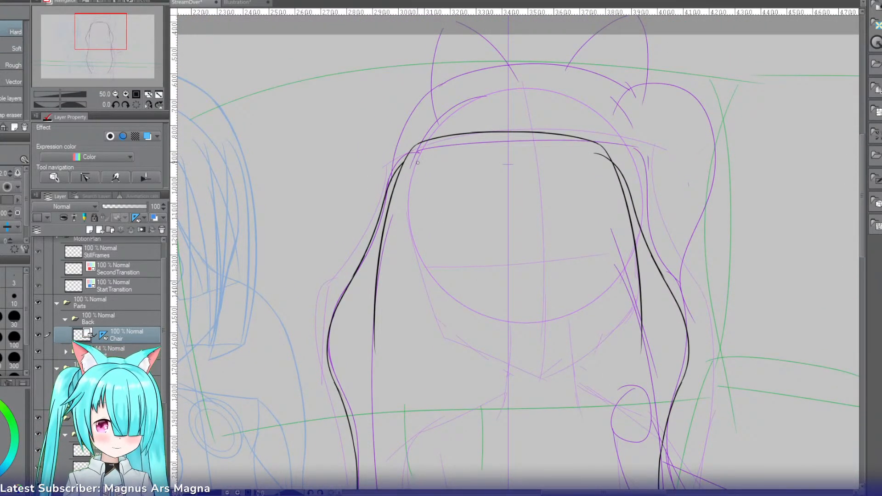
drag(598, 154, 599, 165)
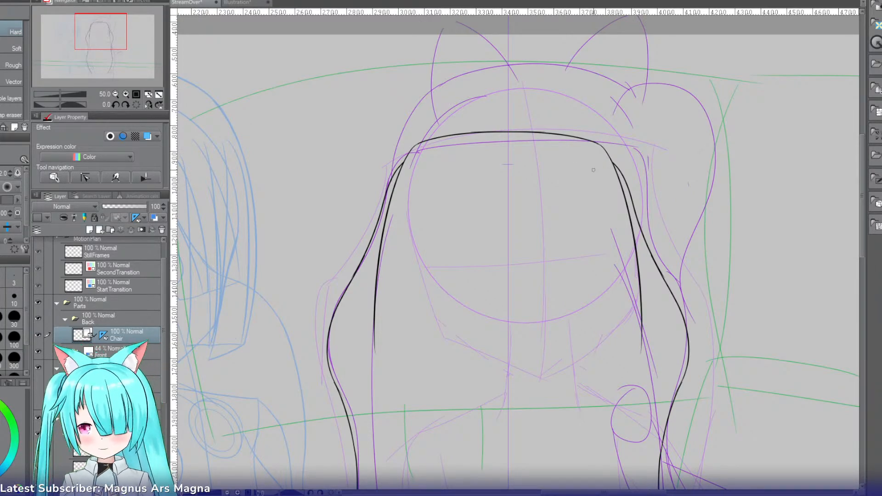
click(27, 234)
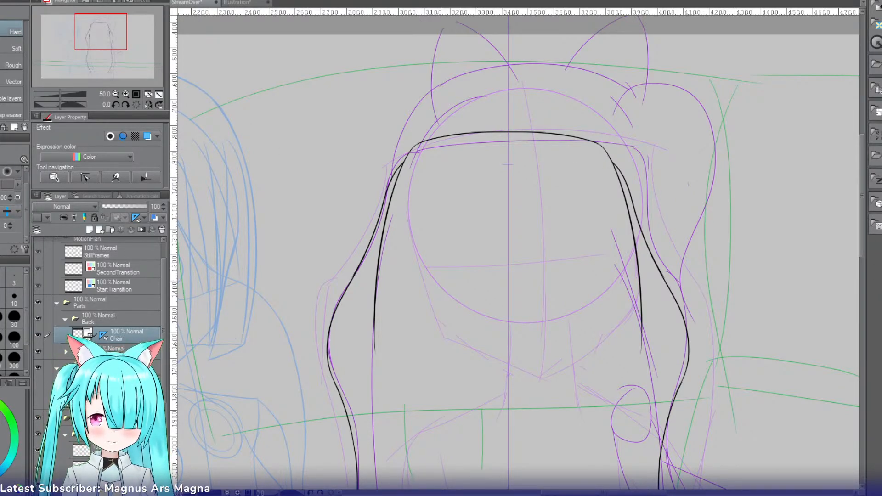
Step: Extend the mirrored inner lines of the chair back down past the waist and clean up the overlap where the strokes join
key(p)
scroll(855, 241, down, 4)
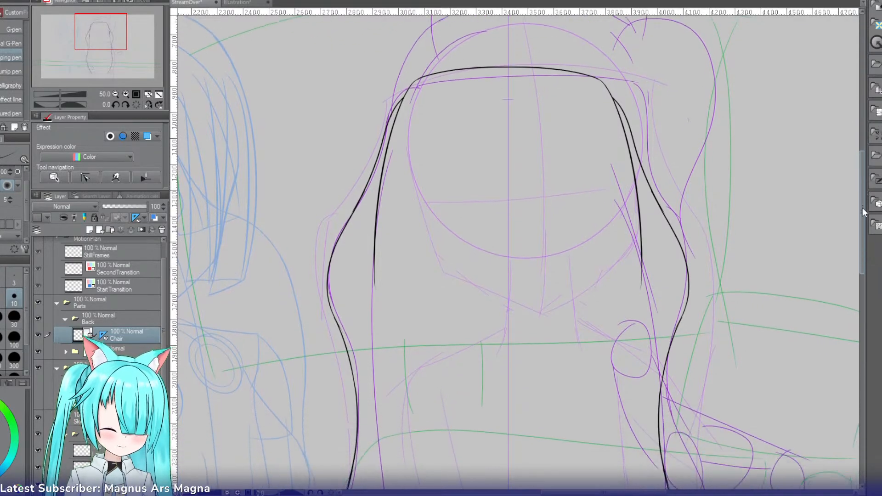
scroll(855, 241, down, 1)
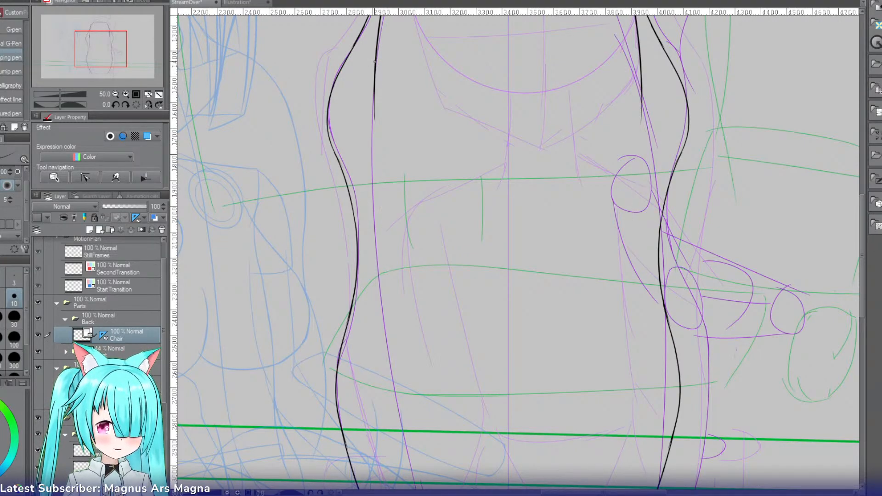
drag(377, 62, 389, 264)
key(ctrl+z)
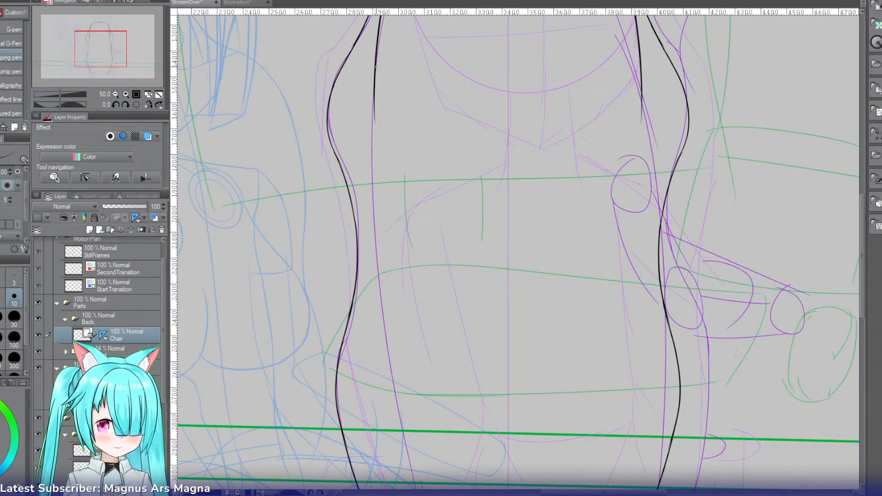
drag(375, 76, 376, 287)
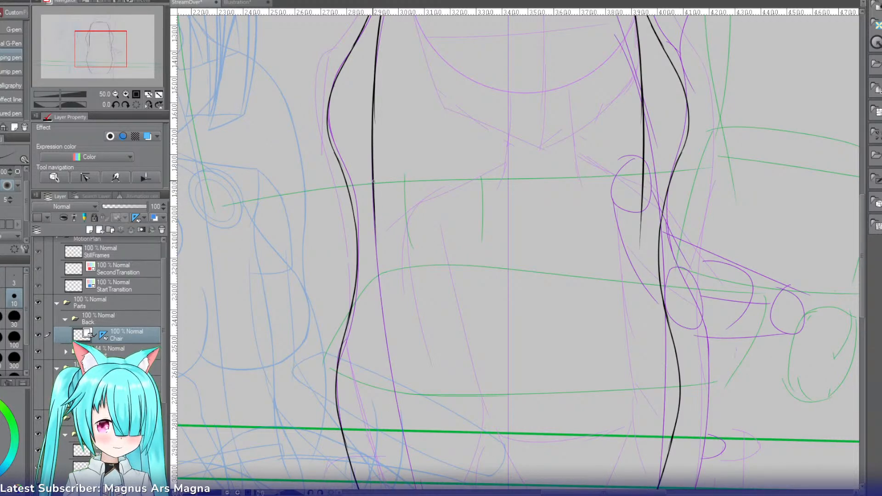
drag(373, 182, 393, 386)
key(e)
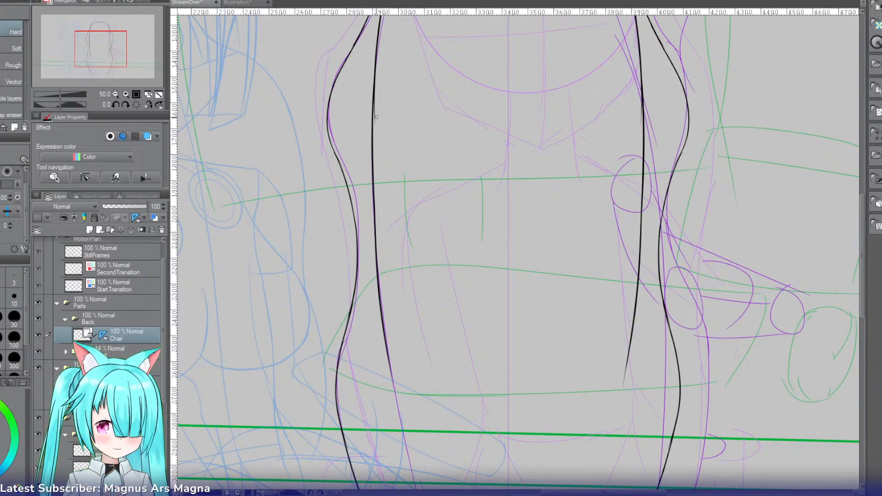
drag(376, 118, 375, 73)
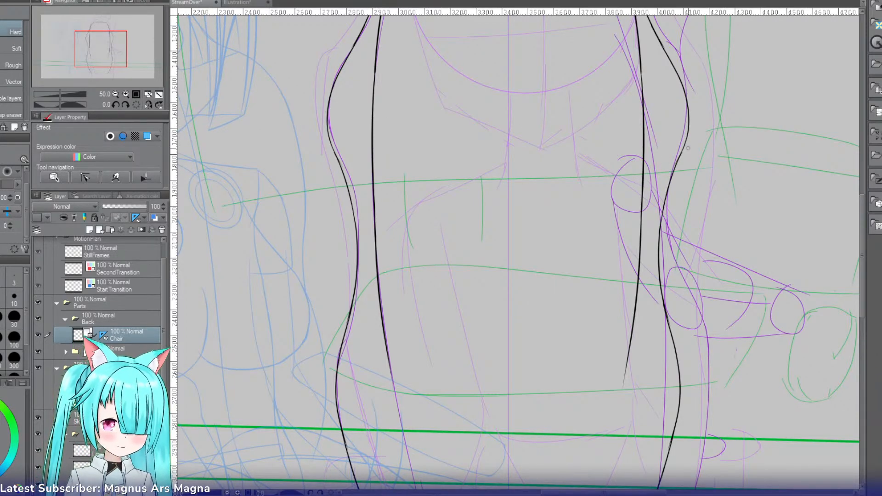
Step: Continue the mirrored inner lines of the chair back down to between the two green guide lines
drag(862, 239, 855, 308)
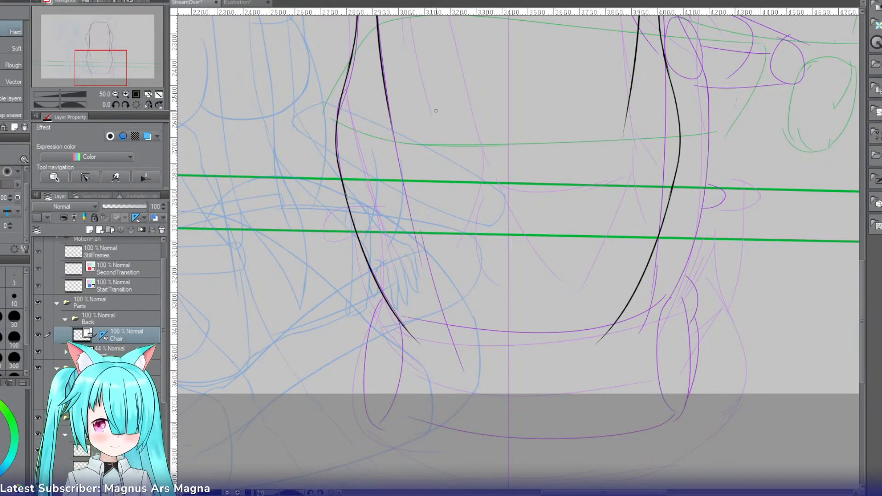
key(p)
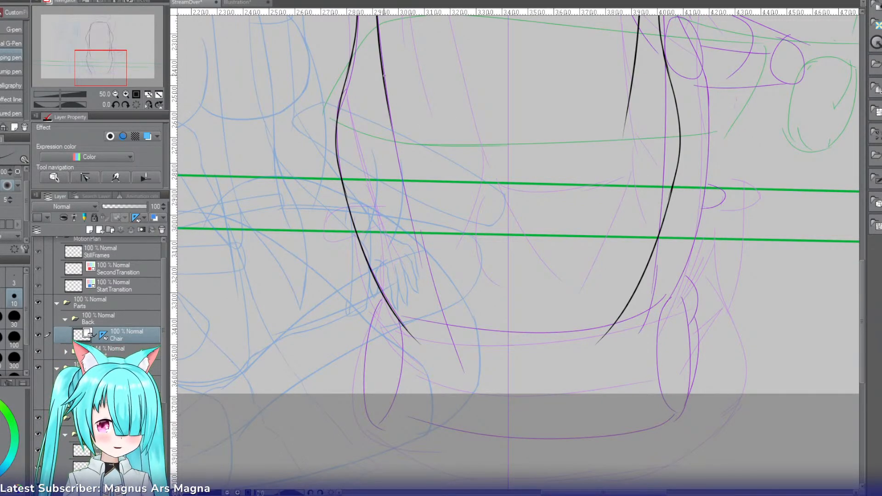
drag(384, 73, 417, 241)
key(ctrl+z)
drag(382, 67, 415, 238)
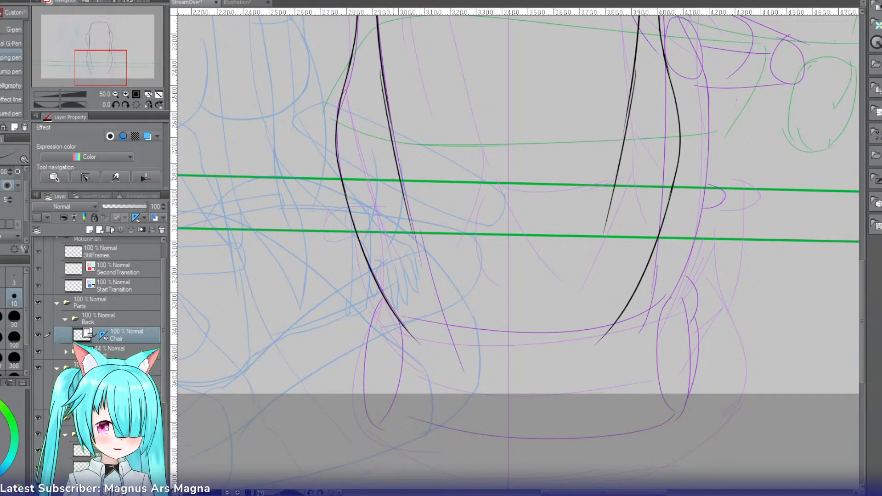
key(ctrl+z)
drag(383, 73, 418, 236)
key(ctrl+z)
drag(388, 109, 415, 223)
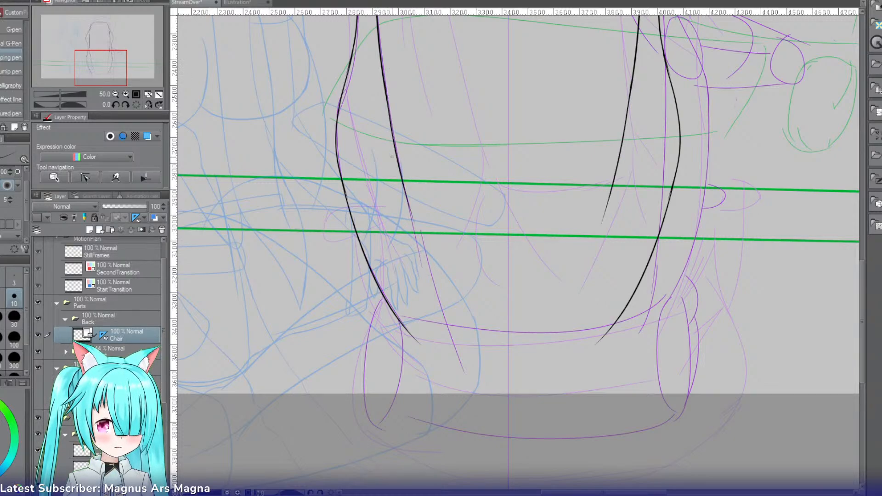
key(ctrl+z)
drag(383, 78, 425, 275)
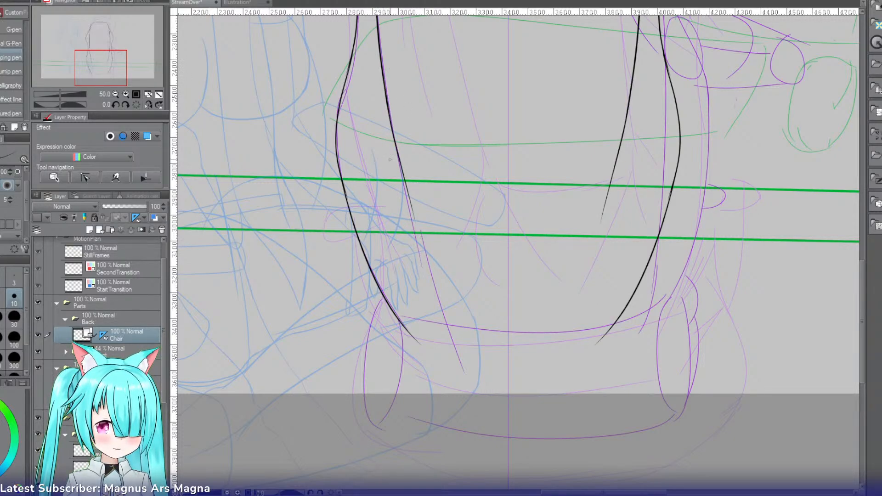
drag(391, 124, 425, 279)
key(ctrl+z)
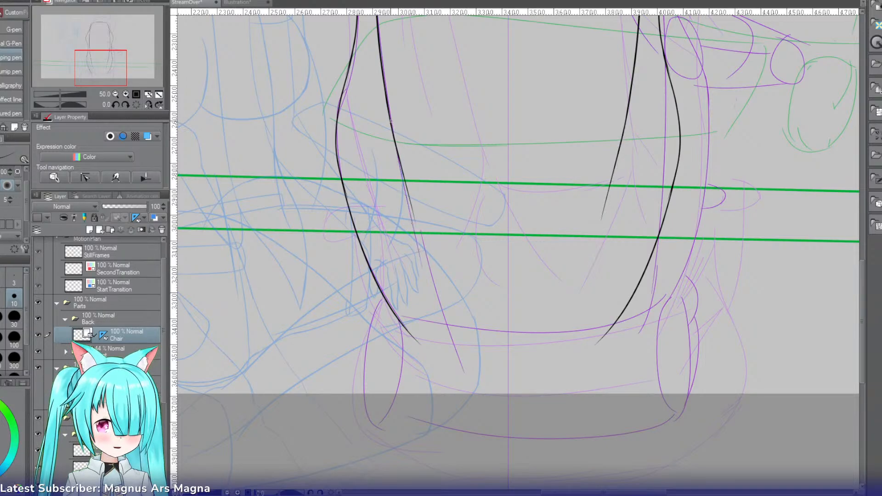
drag(393, 138, 431, 284)
key(ctrl+z)
drag(398, 160, 429, 279)
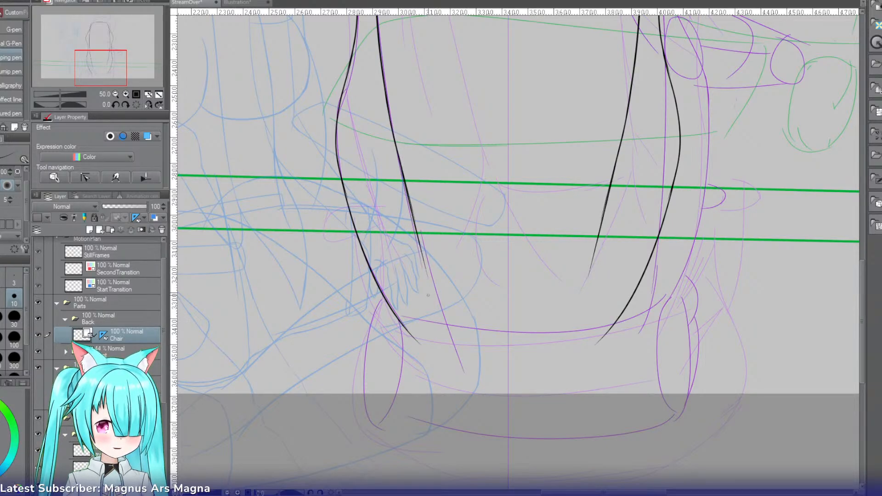
key(ctrl+z)
Step: Rotate the canvas and ink the mirrored inner lines tapering from the green guide lines to the lower end of the chair back
key(r)
mouse_move(406, 216)
mouse_down()
mouse_move(443, 92)
mouse_move(458, 92)
mouse_up()
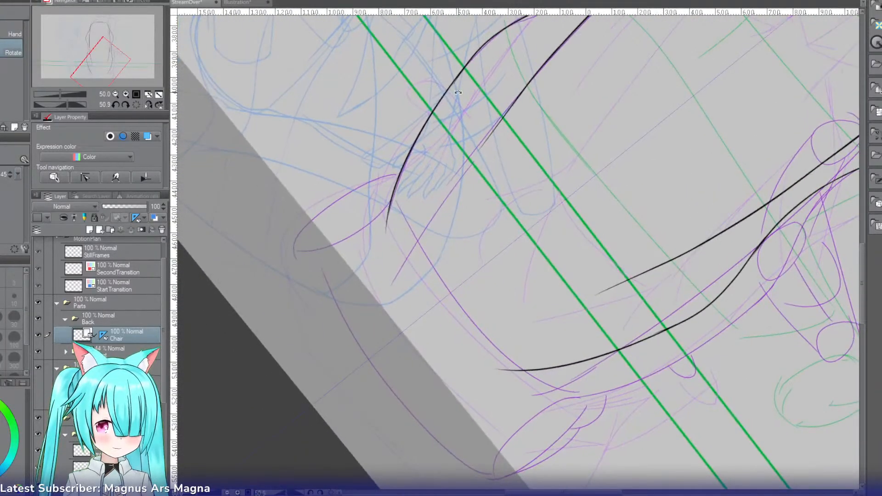
drag(533, 78, 420, 253)
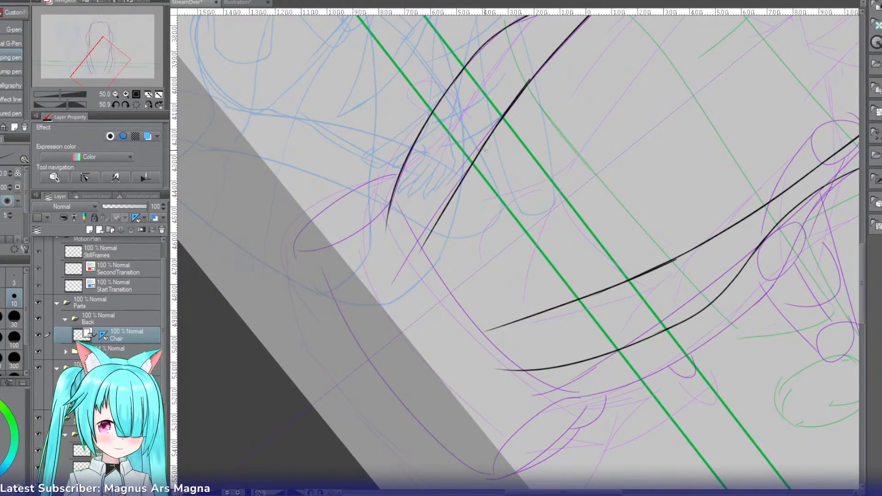
key(ctrl+z)
drag(533, 76, 412, 254)
key(ctrl+z)
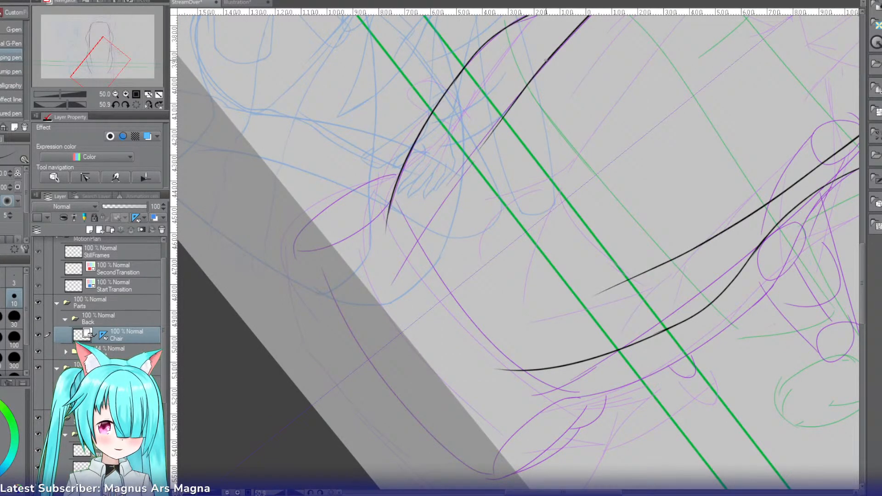
drag(544, 60, 394, 278)
key(ctrl+z)
drag(546, 61, 409, 271)
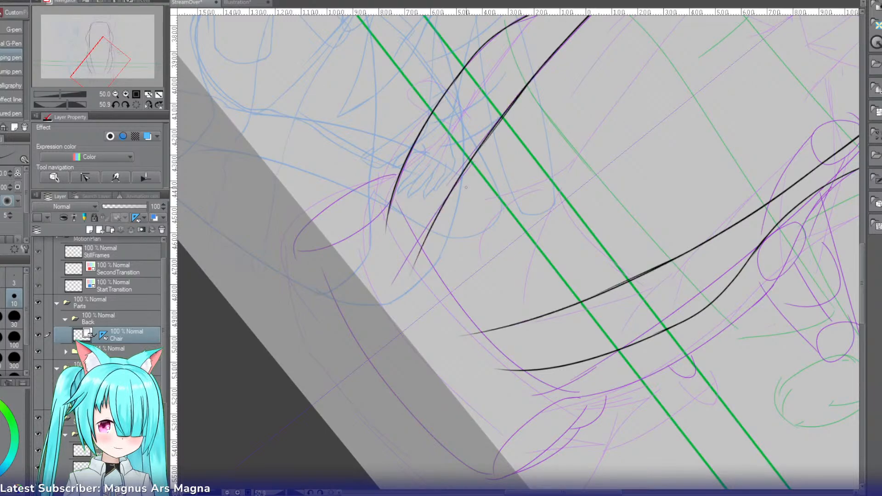
Step: Ink the slightly arched top edge of the chair's base across the lower ends of the side lines
key(r)
mouse_move(403, 144)
mouse_down()
mouse_move(365, 279)
mouse_move(377, 321)
mouse_move(408, 310)
mouse_up()
key(p)
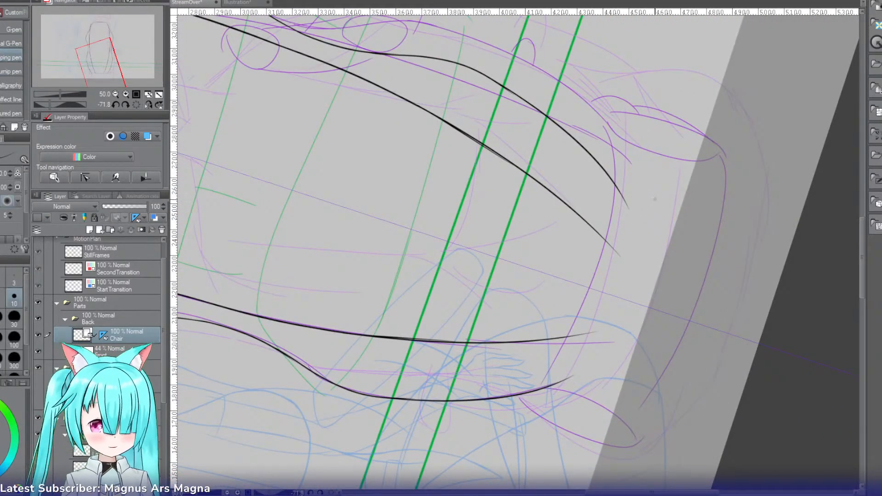
mouse_move(633, 143)
mouse_down()
mouse_move(623, 146)
mouse_move(562, 313)
mouse_up()
key(ctrl+z)
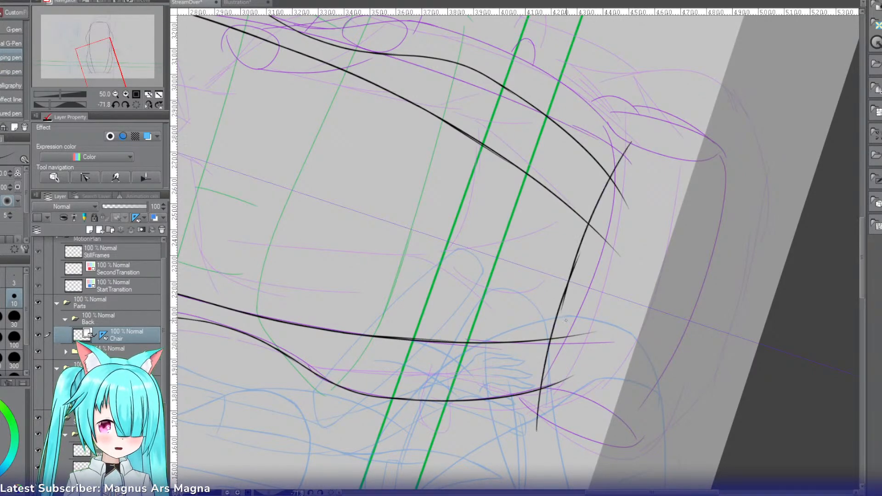
key(r)
drag(453, 214, 524, 160)
key(e)
click(473, 308)
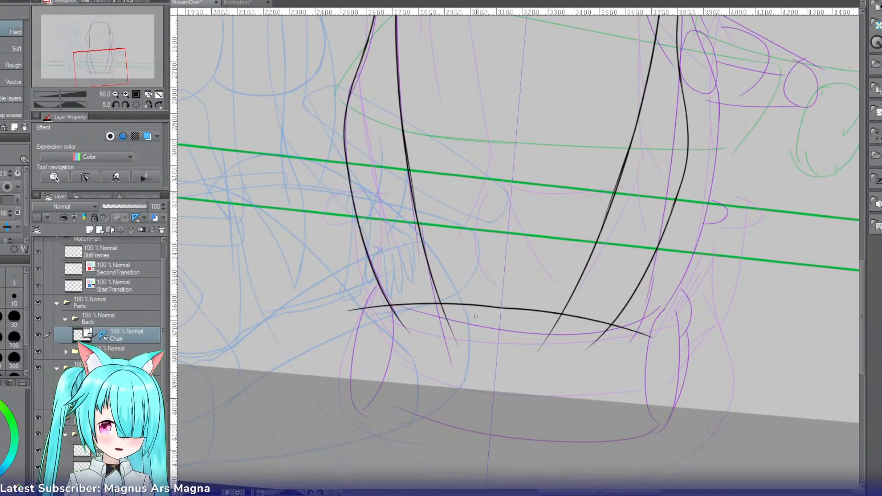
Step: Ink the mirrored vertical sides of the chair's base, curving inward at the lower corners
key(p)
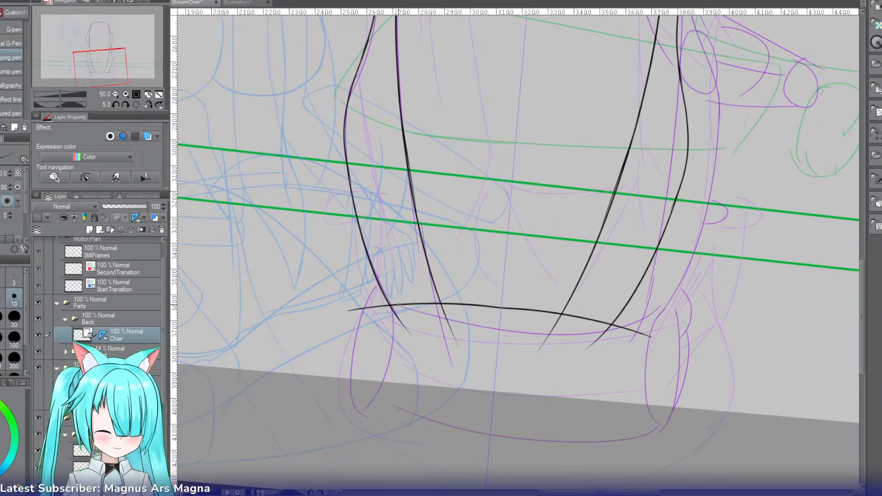
drag(391, 306, 375, 380)
key(ctrl+z)
drag(390, 306, 370, 413)
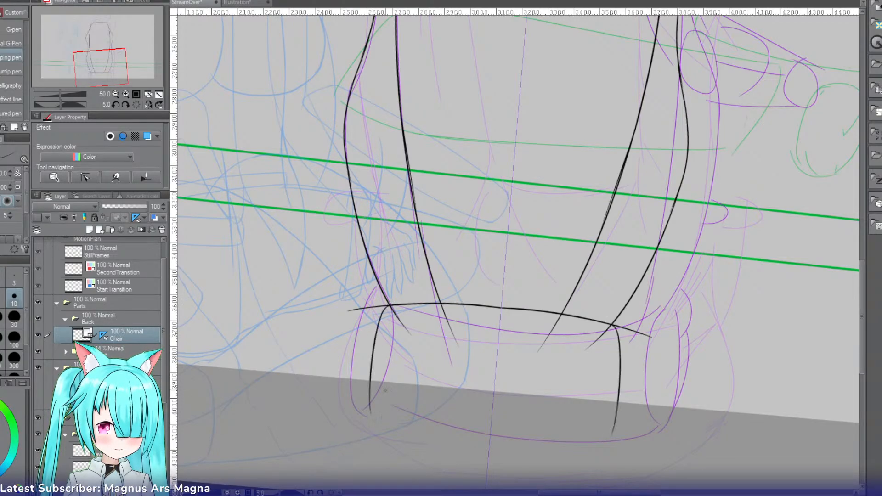
key(ctrl+z)
drag(390, 306, 377, 399)
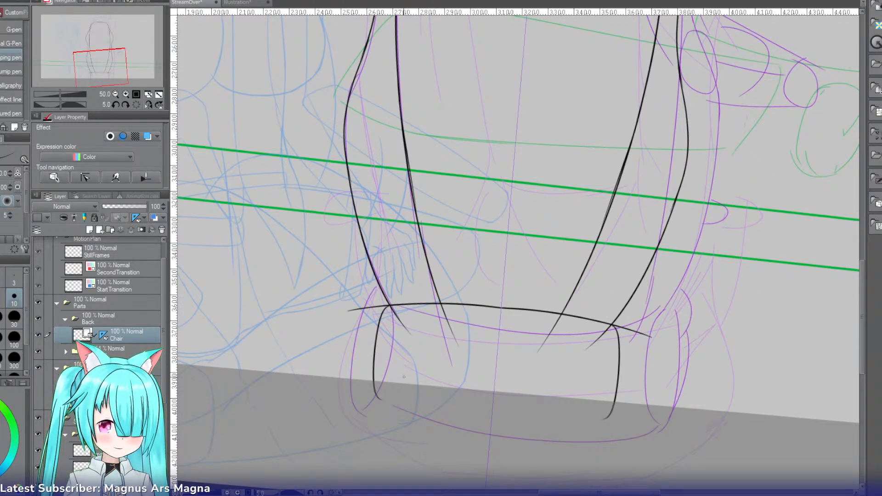
Step: Close the chair's base with a mirrored bottom edge on a rotated canvas, and turn the canvas back to nearly upright
mouse_move(363, 356)
mouse_down()
mouse_move(331, 295)
mouse_move(400, 168)
mouse_move(455, 173)
mouse_up()
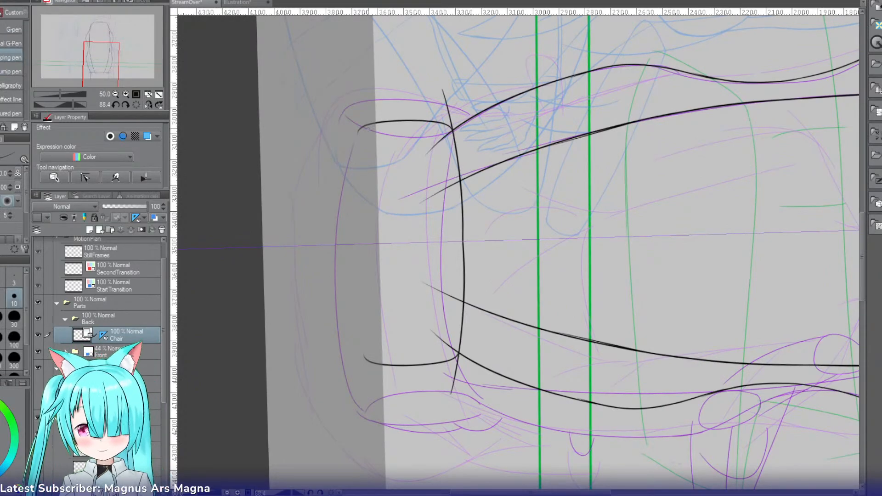
drag(363, 124, 352, 241)
key(ctrl+z)
mouse_move(364, 129)
mouse_down()
mouse_move(353, 151)
mouse_move(350, 230)
mouse_up()
key(r)
mouse_move(452, 158)
mouse_down()
mouse_move(335, 284)
mouse_move(359, 343)
mouse_up()
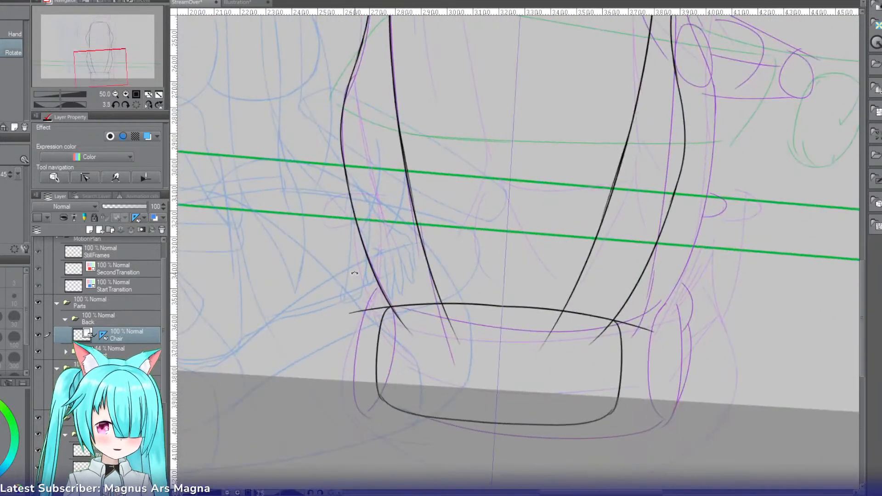
Step: Erase the ends of the base's top edge that overshoot its corners
key(e)
drag(373, 299, 366, 348)
drag(362, 296, 362, 328)
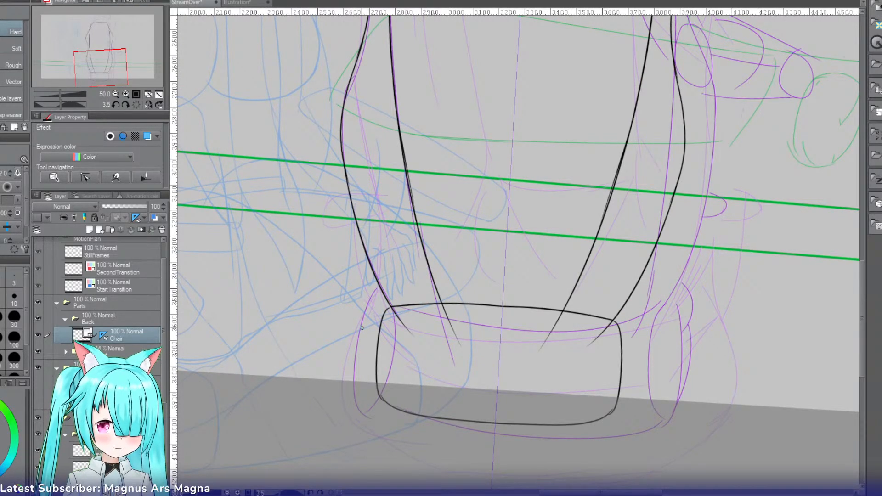
Step: Straighten the canvas rotation and ink the mirrored inner edges of the base's side supports, curving down from its upper corners
click(119, 94)
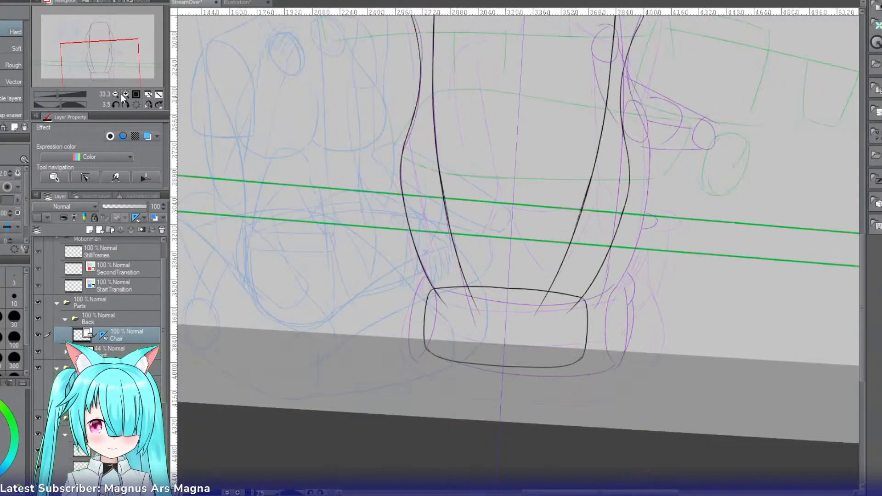
click(123, 94)
click(123, 94)
drag(105, 74, 102, 79)
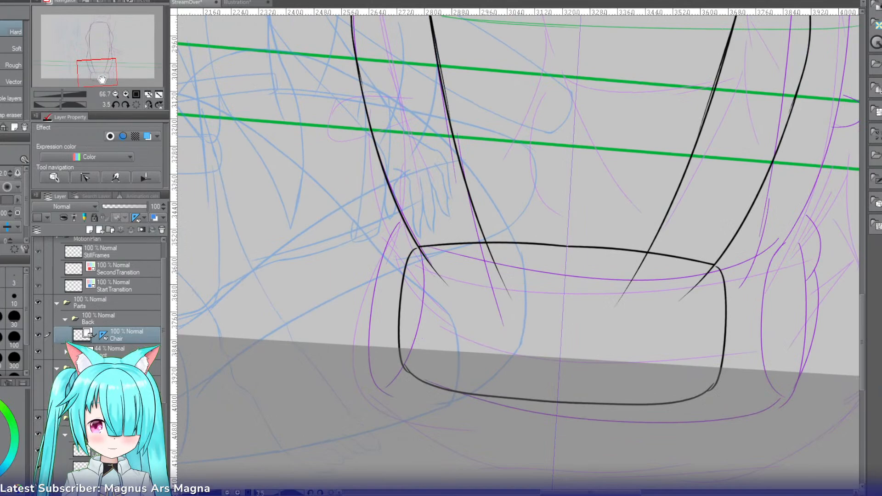
click(137, 104)
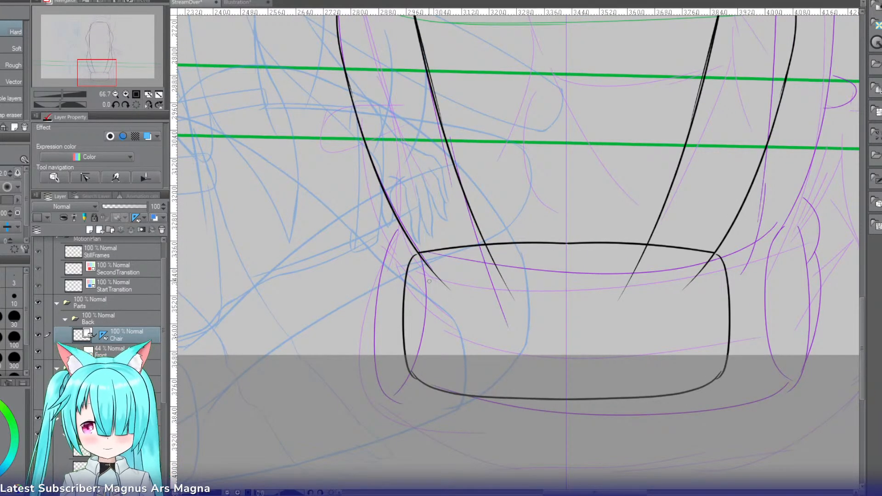
key(p)
drag(406, 238, 392, 360)
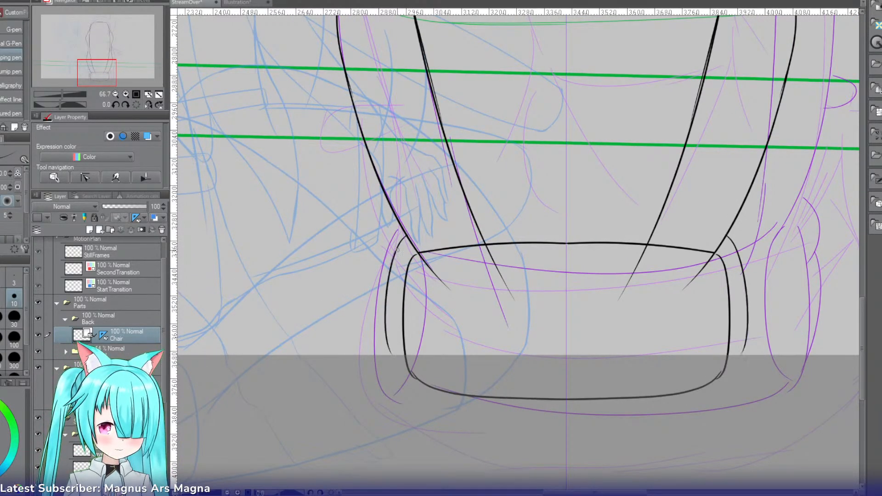
key(ctrl+z)
drag(406, 237, 396, 361)
drag(409, 242, 400, 341)
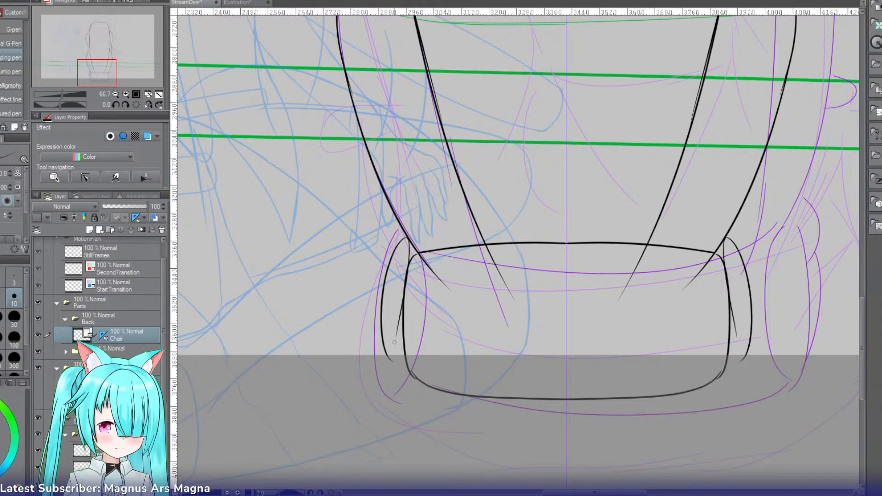
key(ctrl+z)
key(ctrl+z)
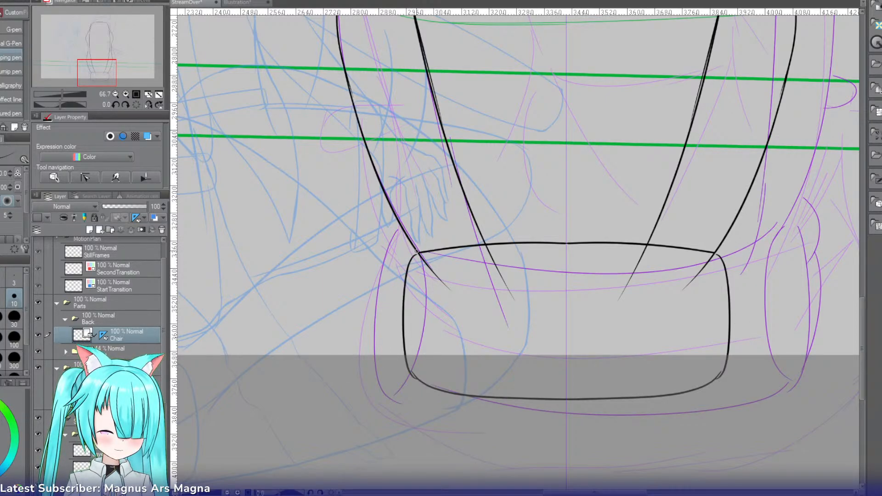
drag(407, 271, 400, 338)
key(ctrl+z)
drag(417, 249, 400, 358)
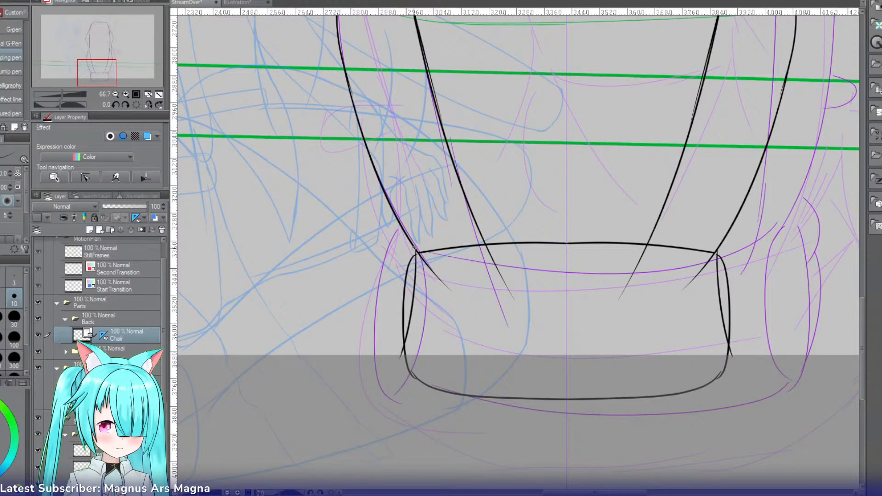
Step: Ink the mirrored outer edges of the side supports from the chair's side lines down to narrow rounded ends
drag(410, 240, 391, 366)
key(ctrl+z)
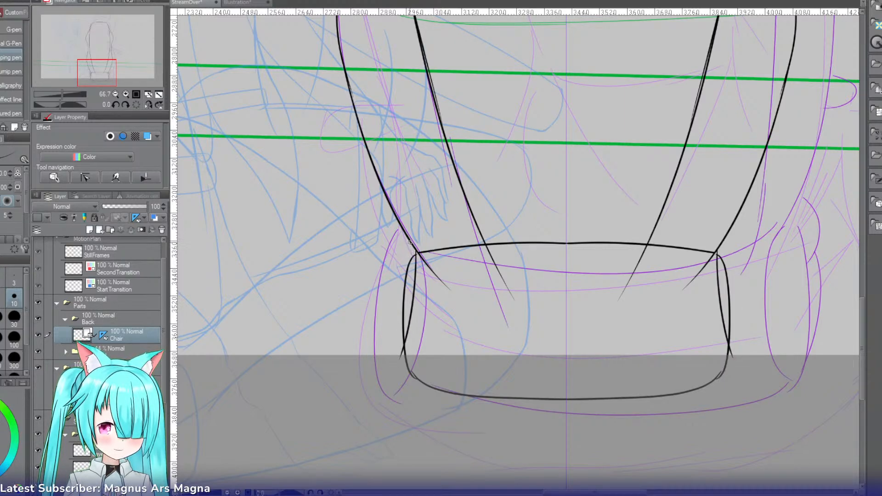
drag(411, 239, 391, 348)
key(ctrl+z)
drag(408, 239, 390, 348)
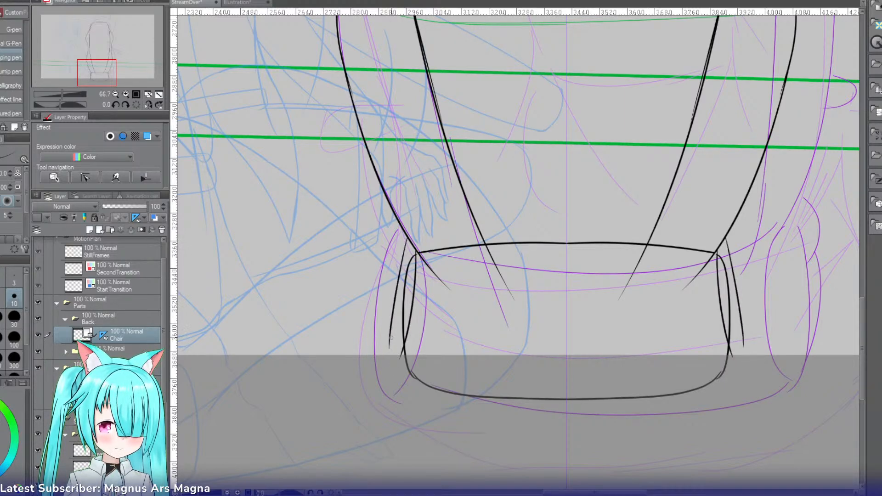
key(ctrl+z)
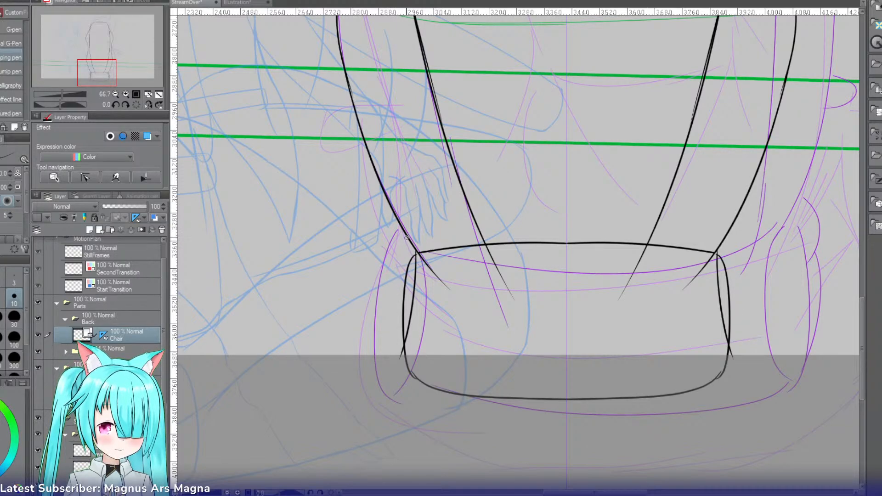
mouse_move(406, 236)
mouse_down()
mouse_move(390, 355)
mouse_move(402, 356)
mouse_up()
Step: Erase the base's vertical side lines where they overlap the new side supports
key(e)
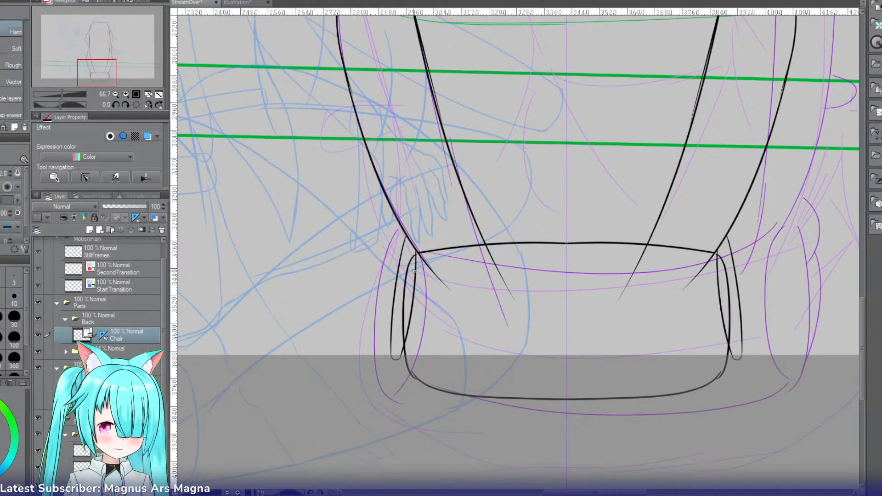
drag(409, 275, 403, 345)
drag(413, 256, 406, 286)
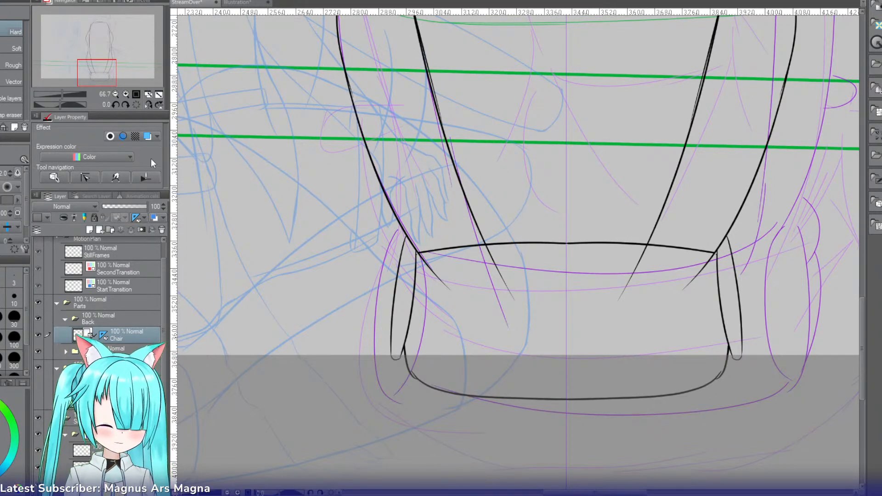
Step: Erase the ends of the chair's inner and outer side lines that overshoot below the base's top edge
click(124, 95)
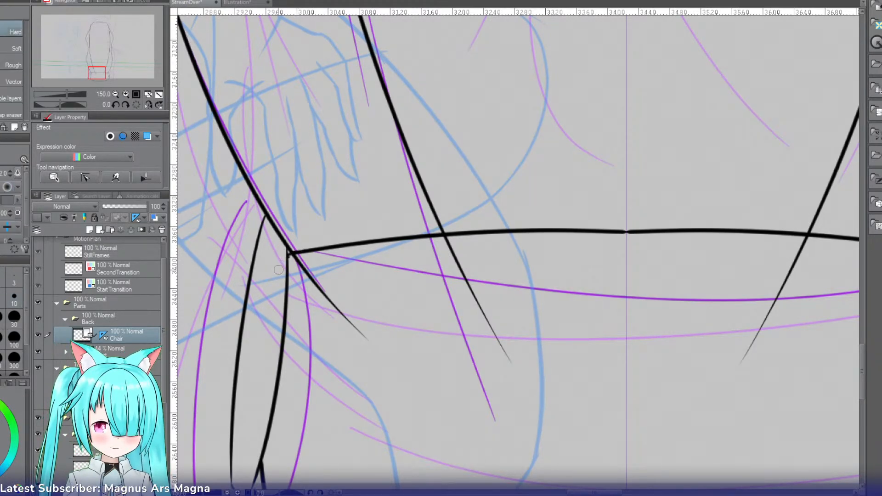
mouse_move(278, 269)
mouse_down()
mouse_move(294, 257)
mouse_move(301, 282)
mouse_move(280, 260)
mouse_move(310, 281)
mouse_up()
drag(459, 275, 473, 280)
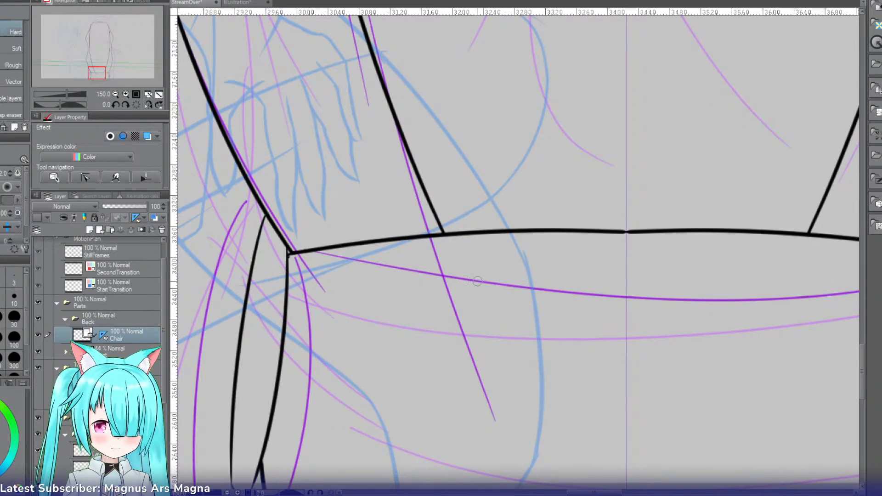
click(115, 95)
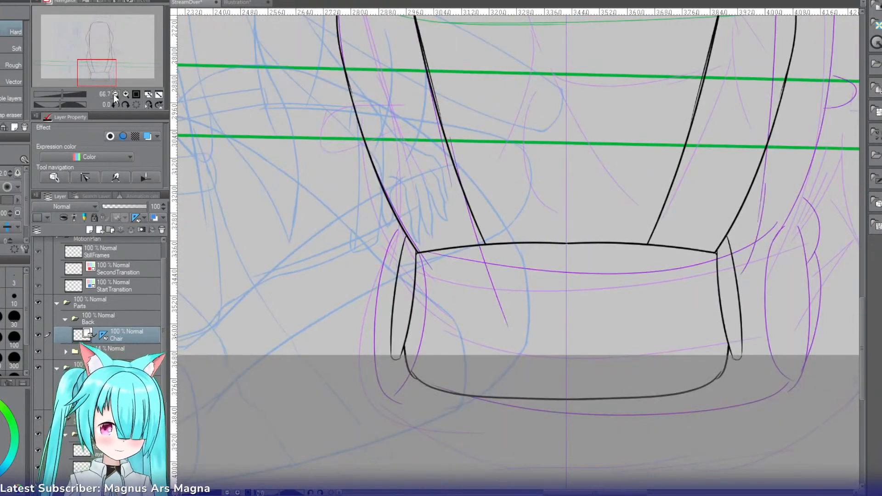
Step: Create a new layer above the Chair layer in the Back folder and name it SideTail
drag(101, 59, 106, 28)
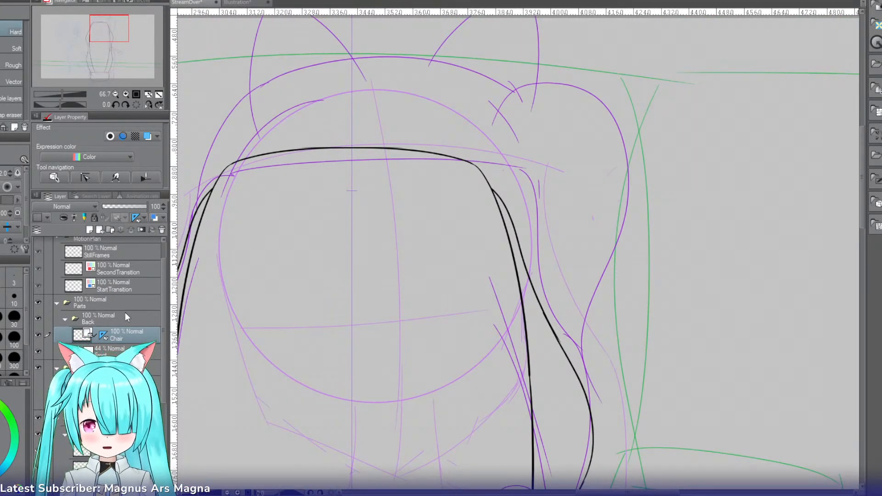
key(ctrl+shift+n)
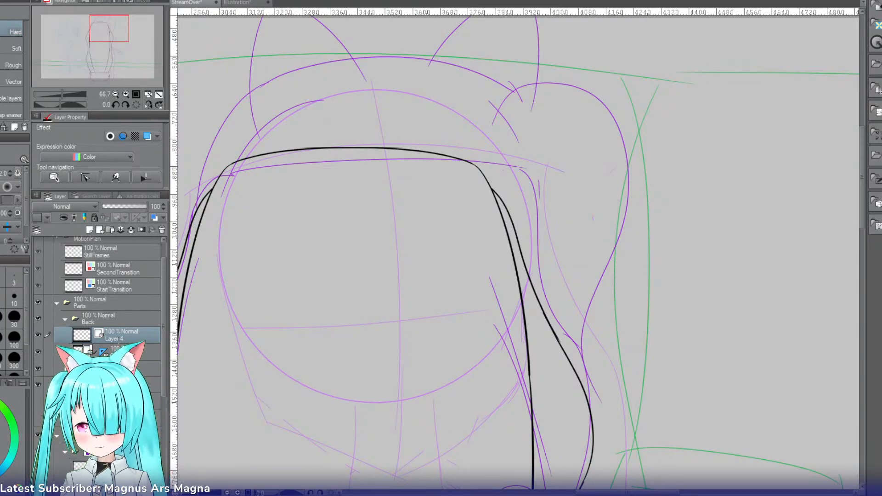
double_click(119, 339)
text(SideTail)
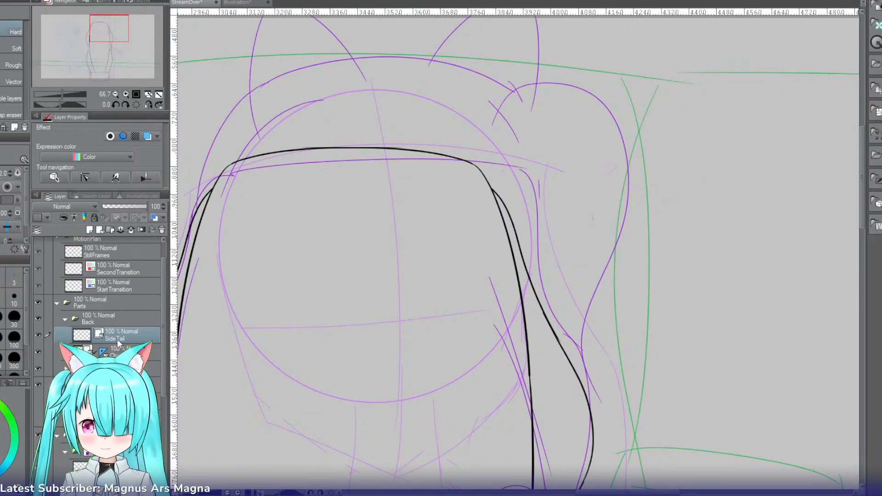
key(Return)
Step: Flip the canvas horizontally and ink the side tail's outer curve from the head, over the top and down past the chair's edge
click(149, 106)
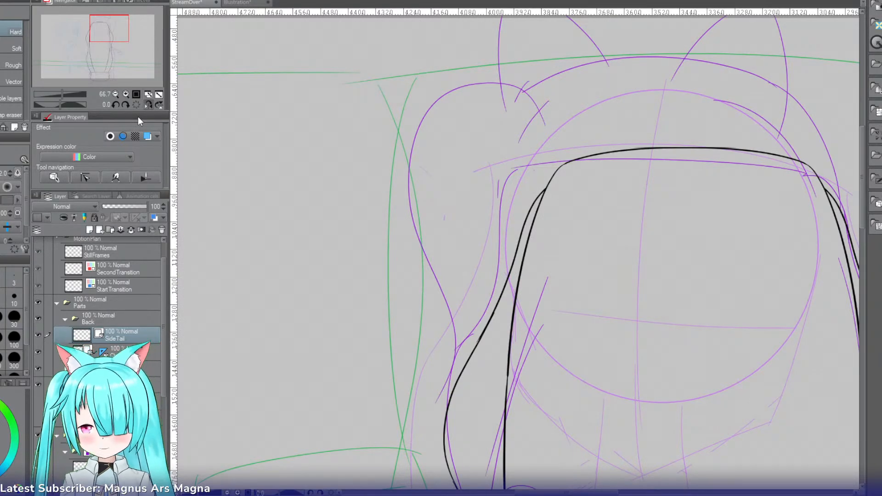
key(p)
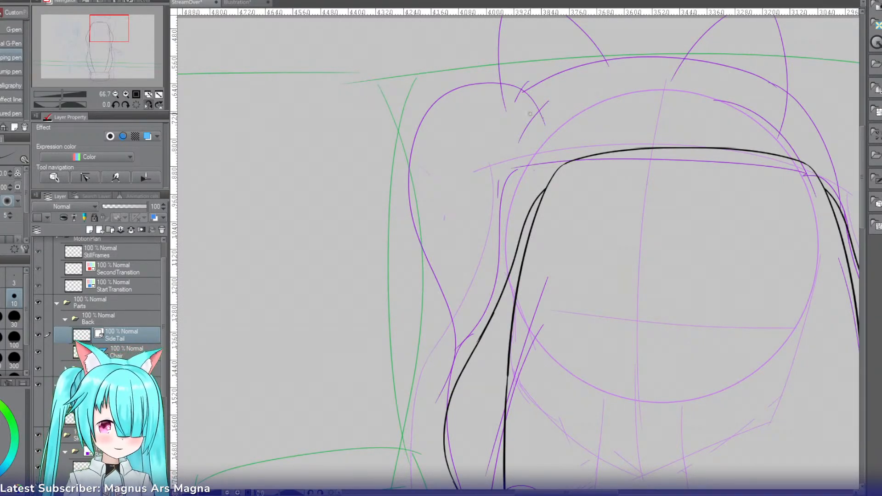
mouse_move(554, 93)
mouse_down()
mouse_move(439, 138)
mouse_move(467, 340)
mouse_up()
key(ctrl+z)
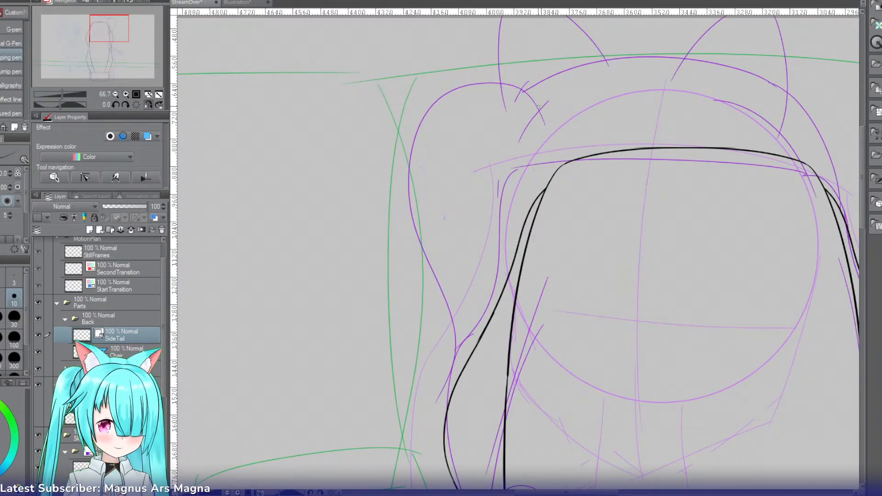
mouse_move(559, 101)
mouse_down()
mouse_move(415, 180)
mouse_move(471, 421)
mouse_up()
key(ctrl+z)
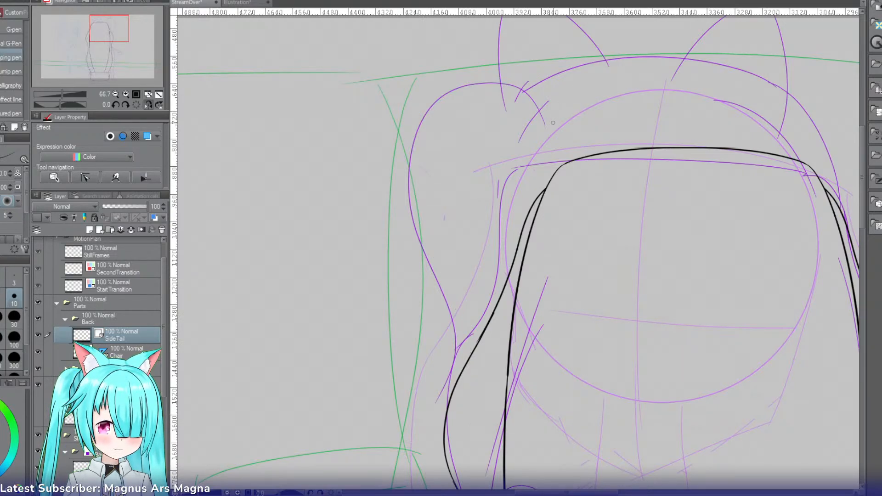
drag(562, 118, 456, 483)
key(ctrl+z)
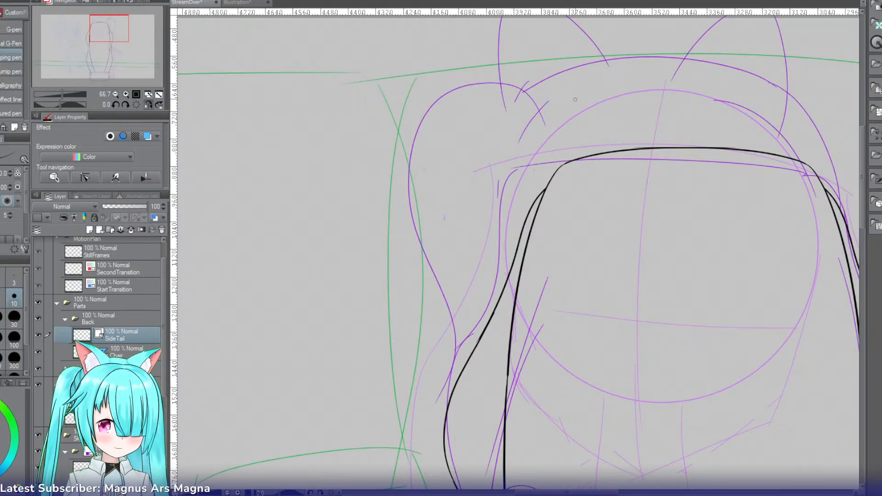
drag(580, 98, 470, 451)
key(ctrl+z)
drag(589, 90, 419, 454)
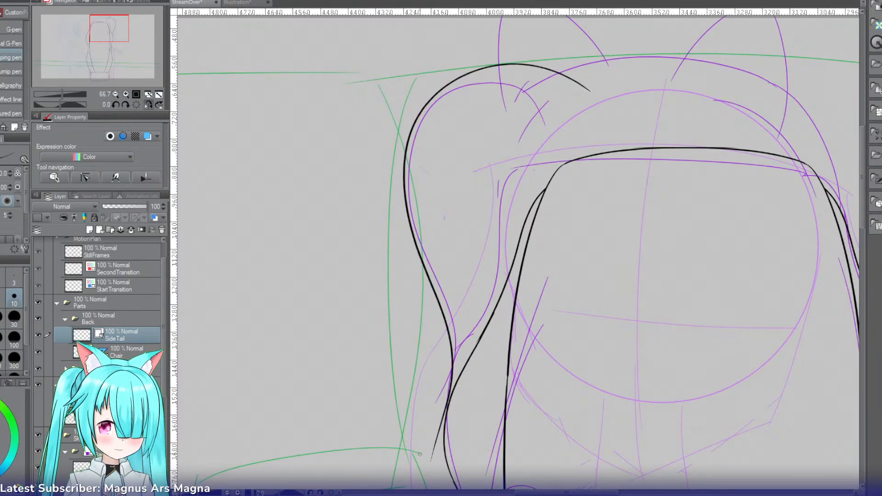
Step: Ink the side tail's inner curve from inside the chair's upper corner down along the chair's side line
mouse_move(584, 178)
mouse_down()
mouse_move(502, 256)
mouse_move(460, 487)
mouse_up()
key(ctrl+z)
drag(591, 189, 483, 481)
key(ctrl+z)
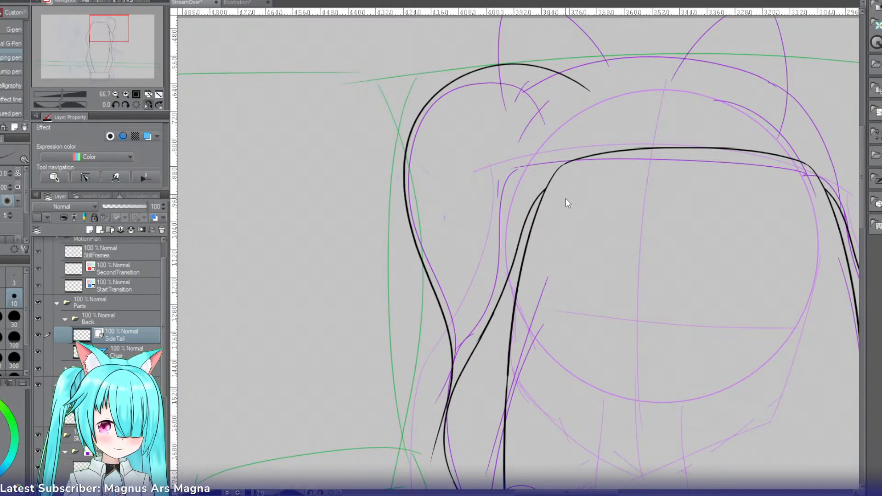
mouse_move(582, 186)
mouse_down()
mouse_move(513, 343)
mouse_move(487, 489)
mouse_up()
key(ctrl+z)
drag(587, 207, 500, 489)
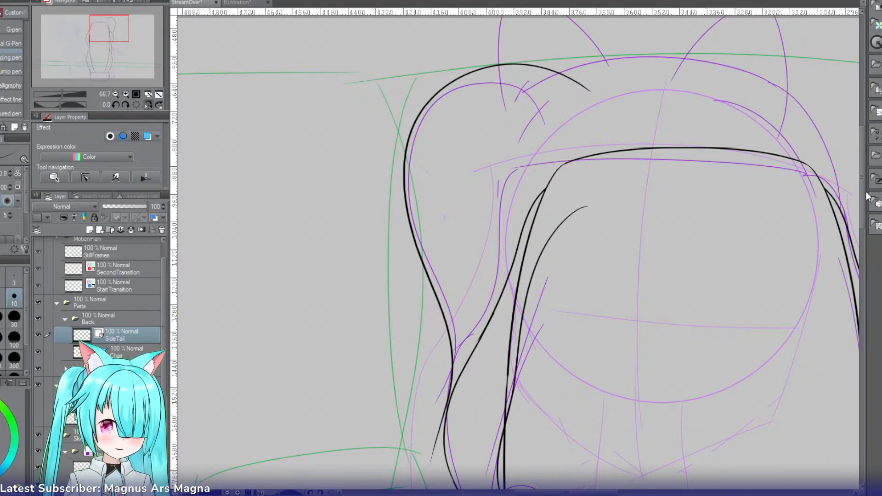
Step: Continue the side tail's outer line down to meet the inner line in a tip, and erase the overshooting ends
drag(862, 200, 863, 230)
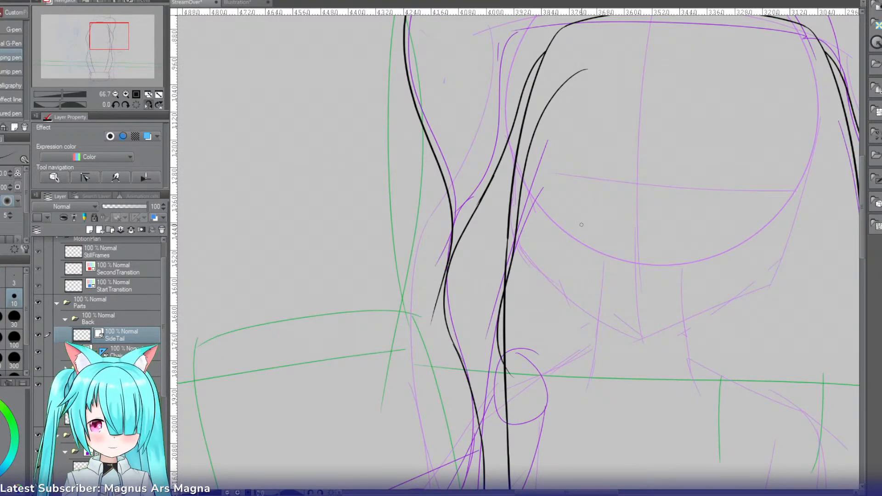
drag(445, 186, 514, 388)
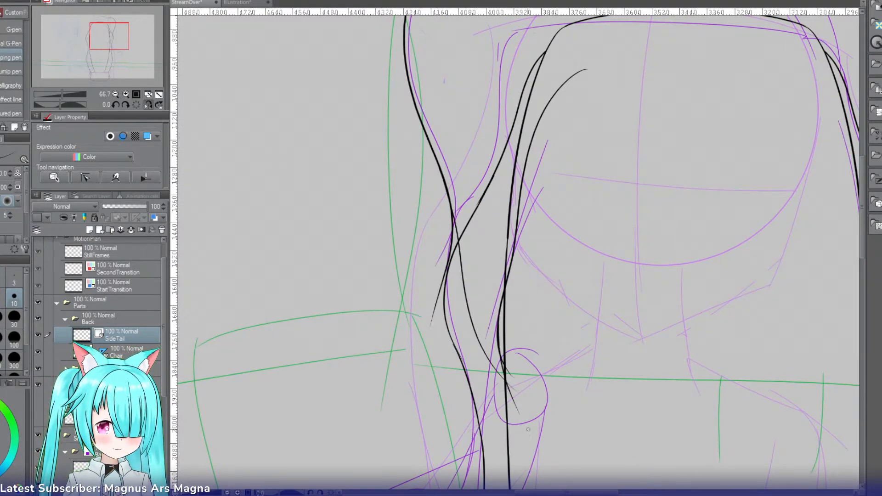
key(e)
drag(510, 363, 520, 434)
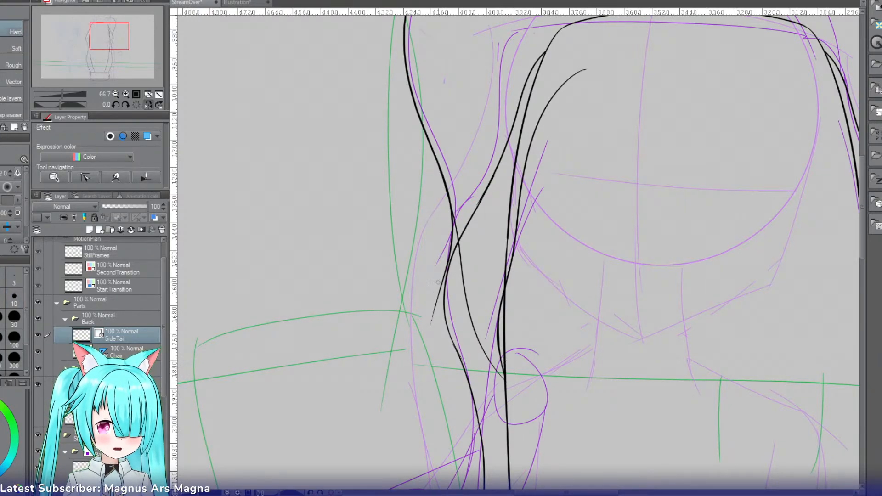
drag(438, 283, 441, 312)
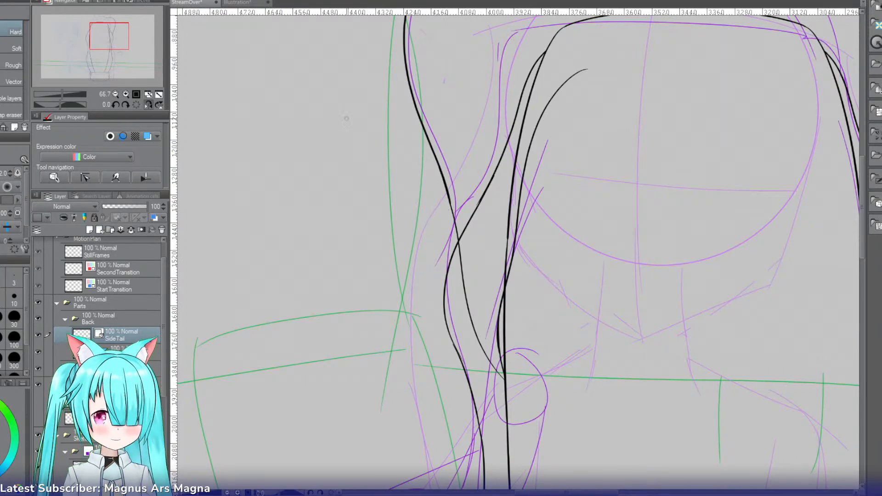
Step: Try to ink the side tail's head-side curve from the end of the top line down toward the inner line
click(118, 93)
click(117, 93)
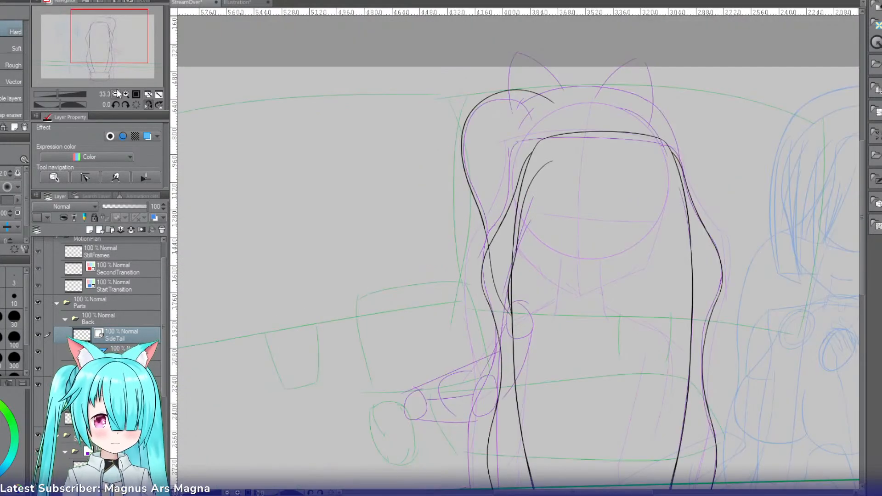
mouse_move(94, 46)
mouse_down()
mouse_move(107, 48)
mouse_move(85, 42)
mouse_up()
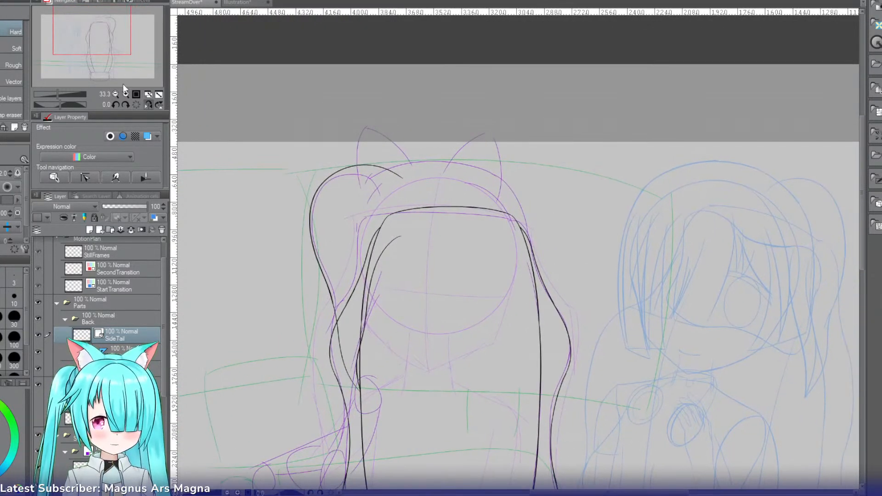
click(126, 93)
click(126, 94)
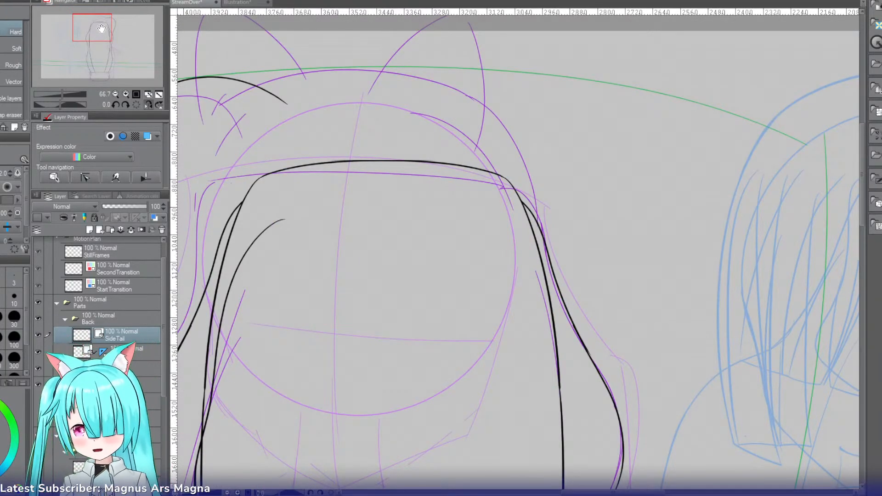
key(p)
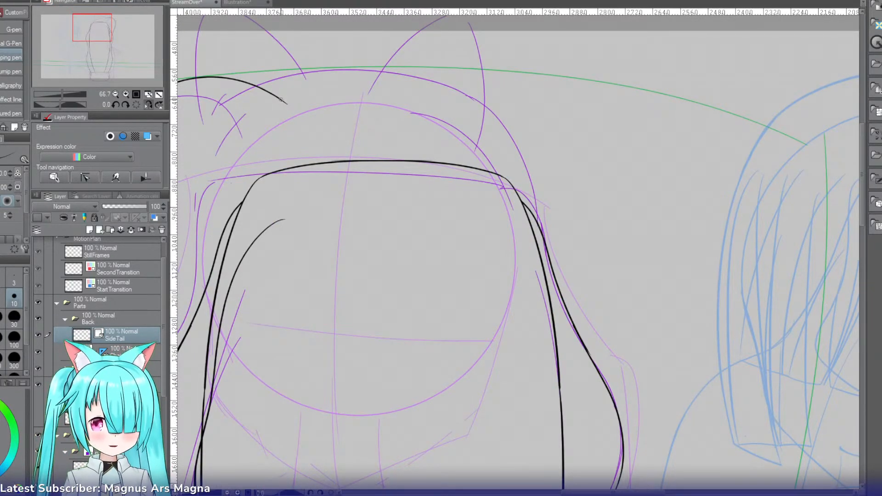
drag(276, 98, 291, 212)
key(ctrl+z)
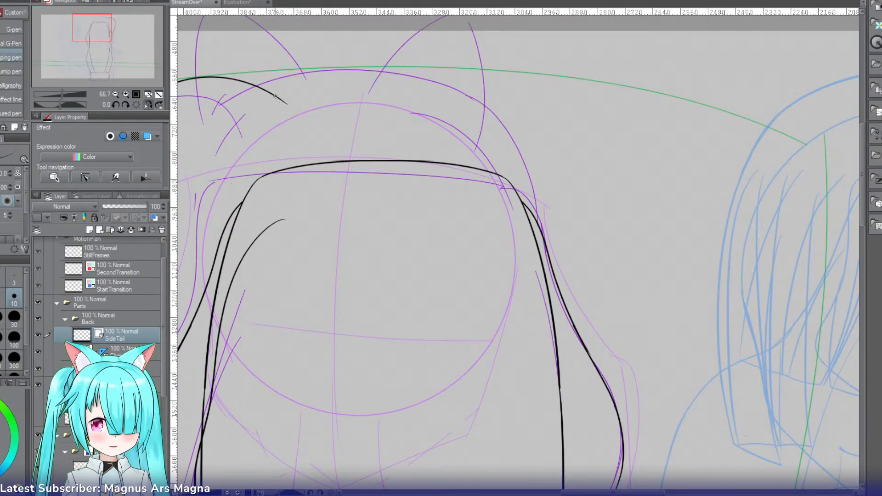
drag(273, 97, 294, 215)
key(ctrl+z)
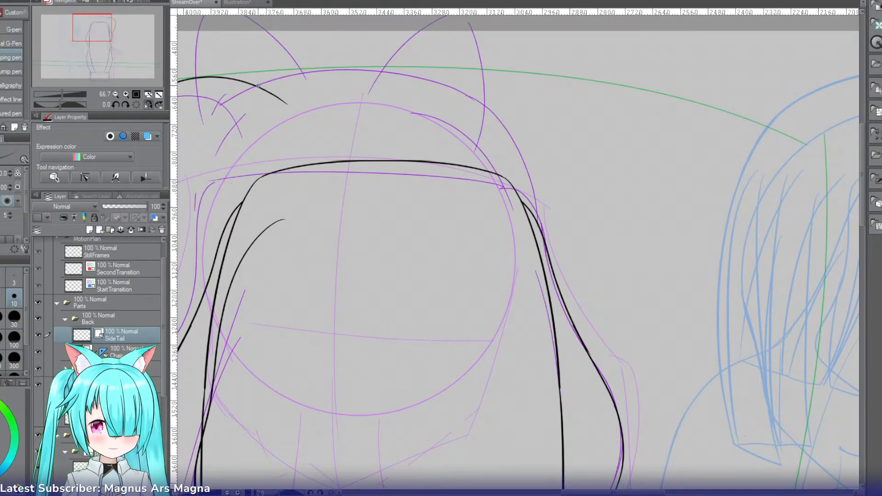
drag(258, 85, 278, 190)
key(ctrl+z)
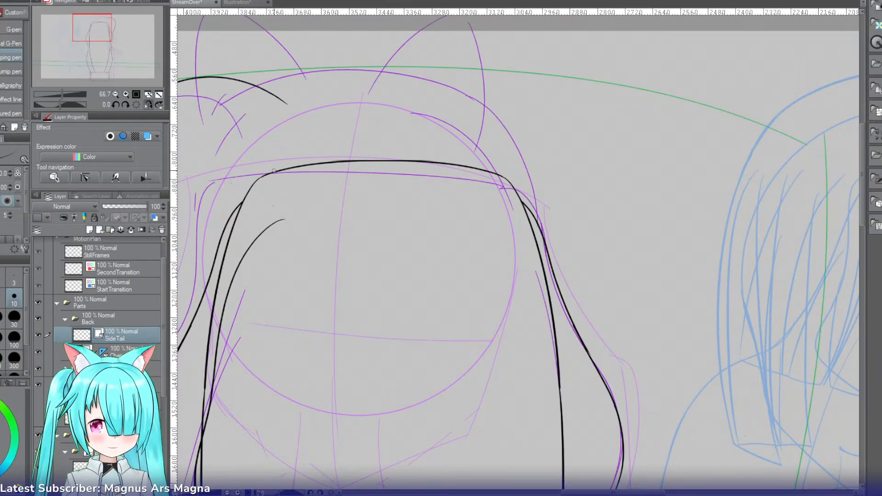
Step: Flip the canvas horizontally and ink the side tail's head-side curve from the top line down to the inner line's upper end
click(148, 105)
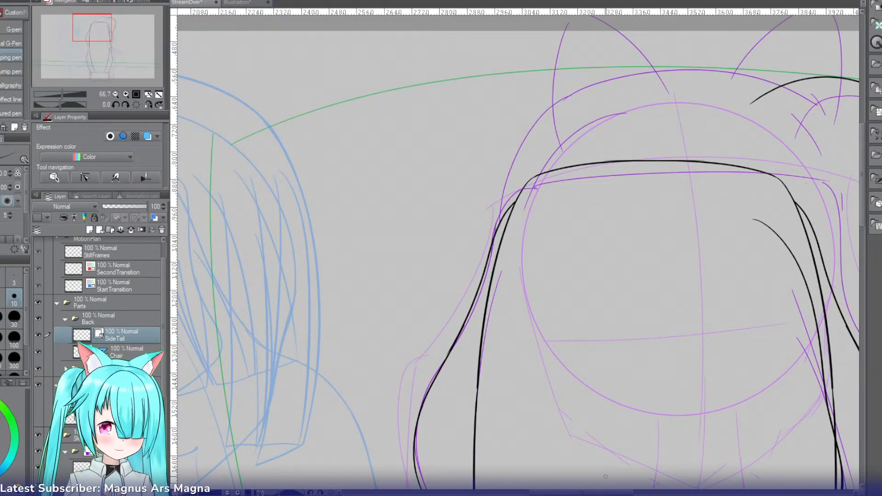
drag(607, 494, 663, 493)
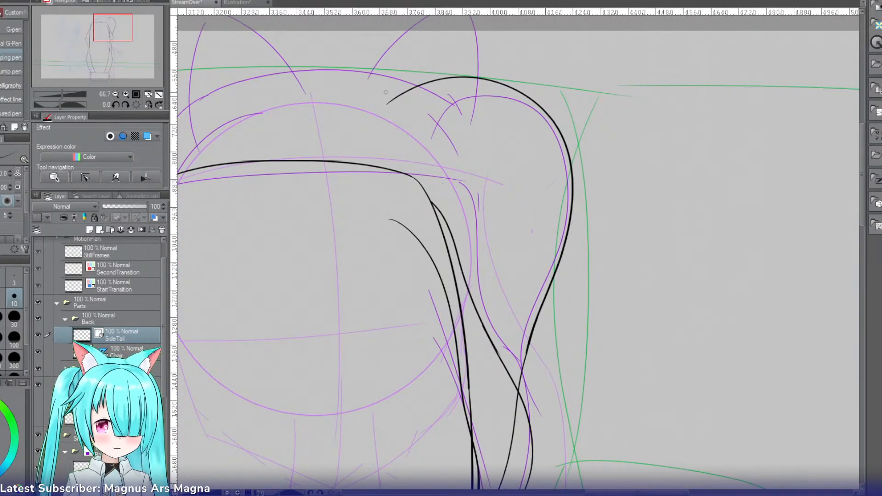
drag(401, 94, 382, 205)
key(ctrl+z)
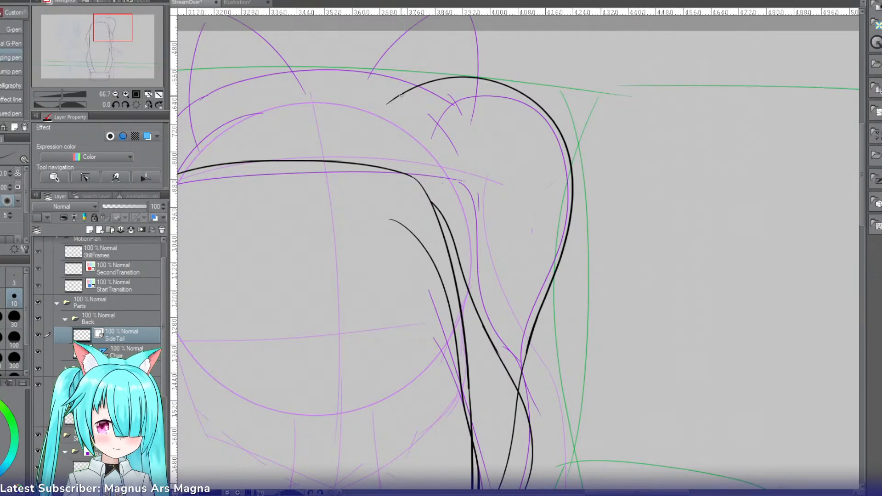
drag(400, 94, 382, 212)
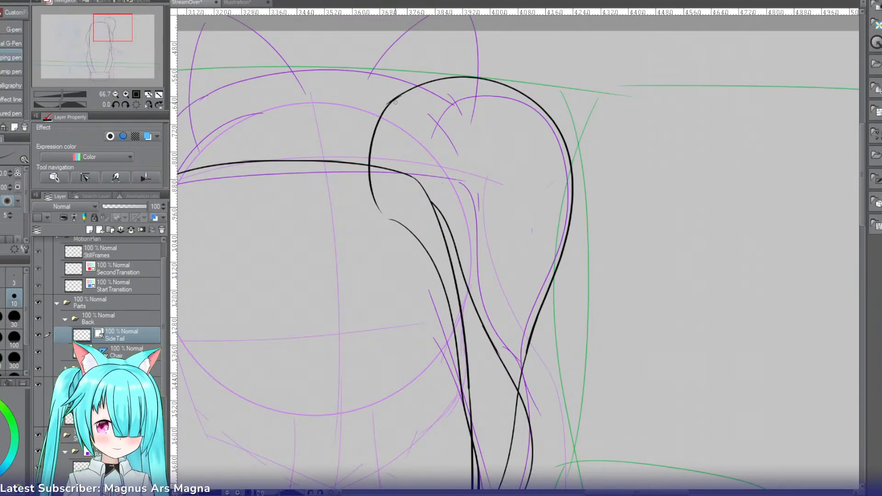
key(ctrl+z)
drag(398, 96, 376, 188)
key(ctrl+z)
drag(399, 95, 373, 175)
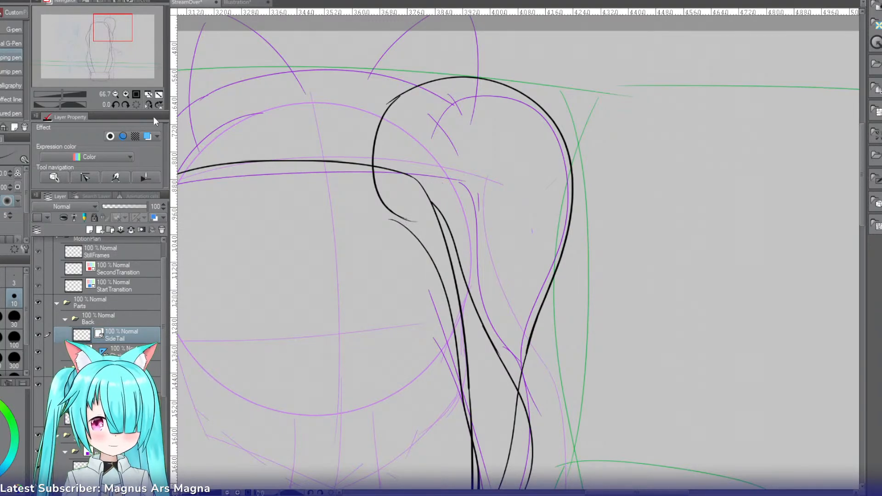
Step: Erase the overshooting line ends where the head-side curve meets the side tail's inner and top lines
click(150, 105)
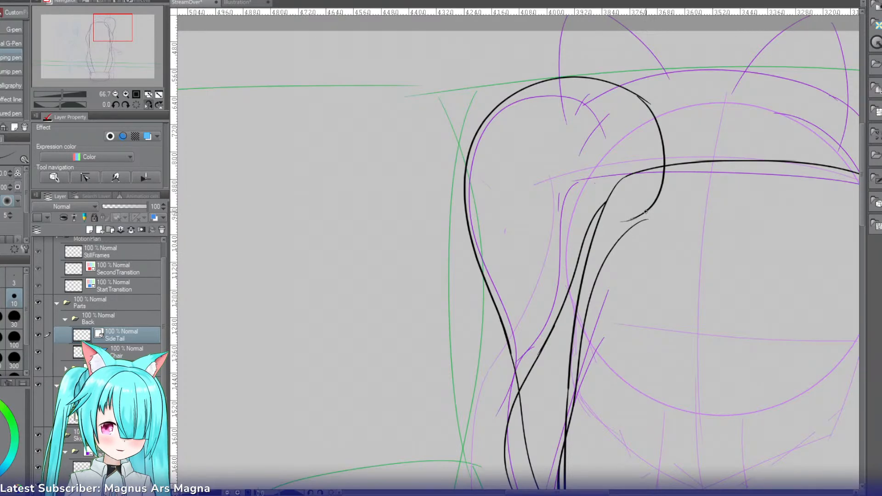
key(e)
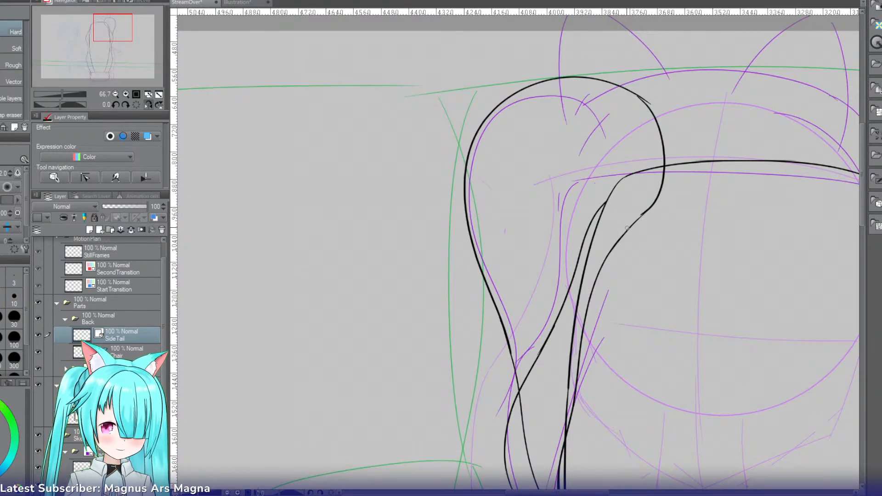
key(space)
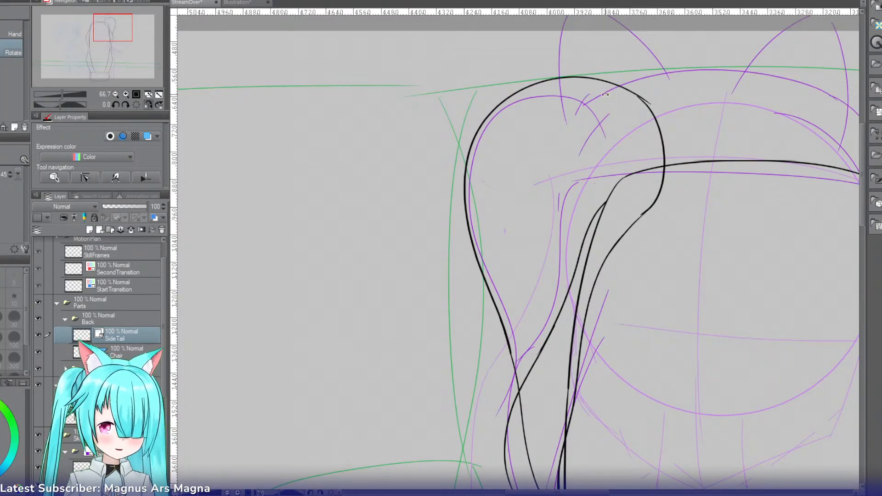
click(147, 104)
key(p)
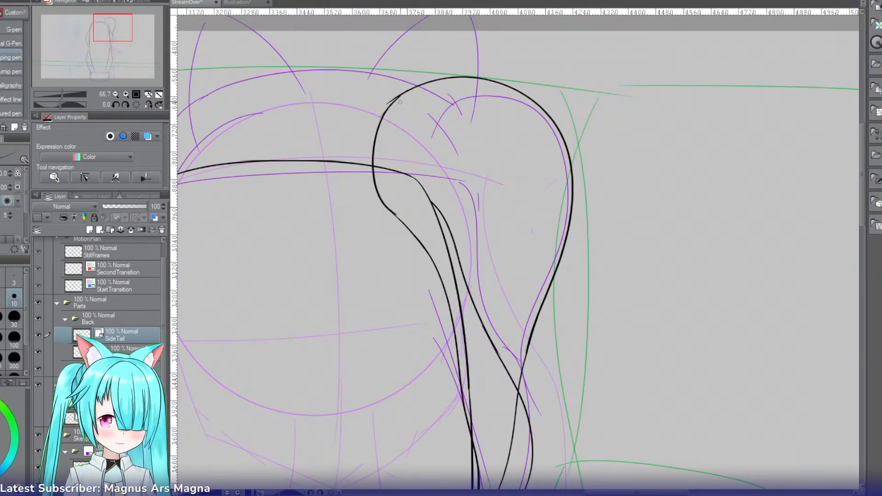
key(e)
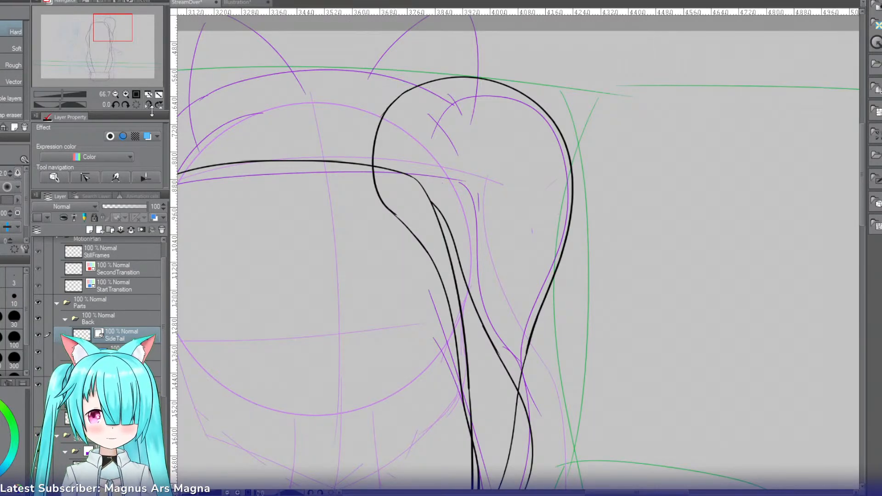
Step: Move the symmetry ruler from the Chair layer to the Back folder and add a new vector layer named HairTop
drag(109, 50, 105, 49)
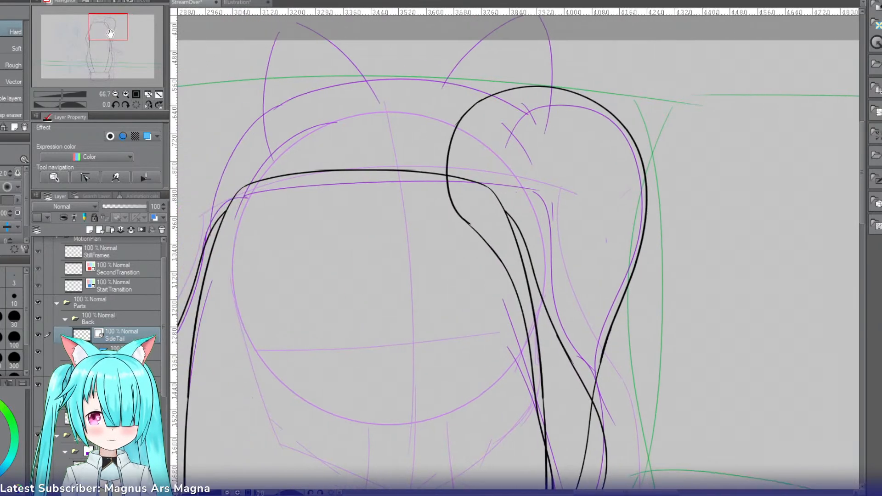
drag(103, 351, 102, 320)
click(101, 228)
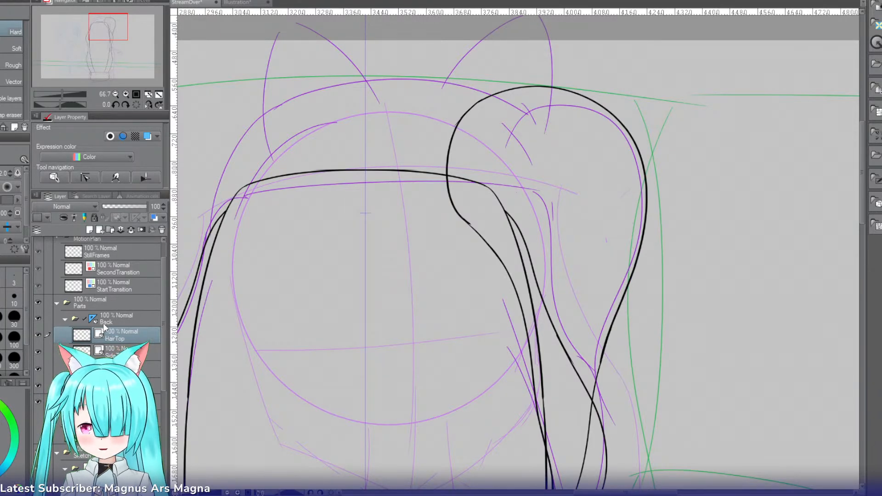
Step: Reorder the Back folder's layers to Chair, SideTail and HairTop from the top down, and select HairTop
key(ctrl+z)
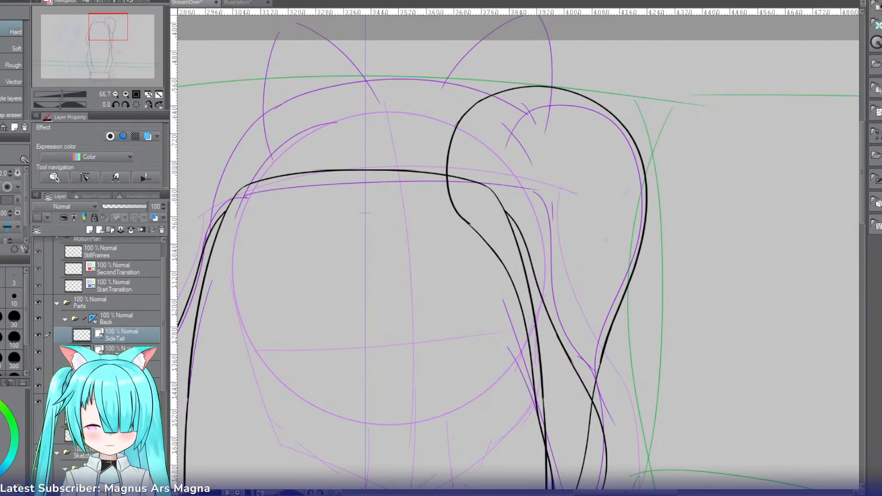
drag(120, 353, 121, 337)
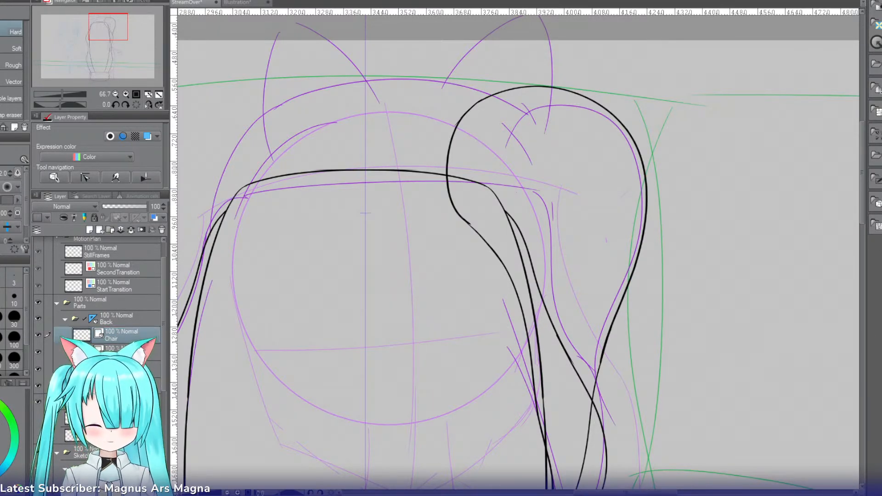
click(122, 369)
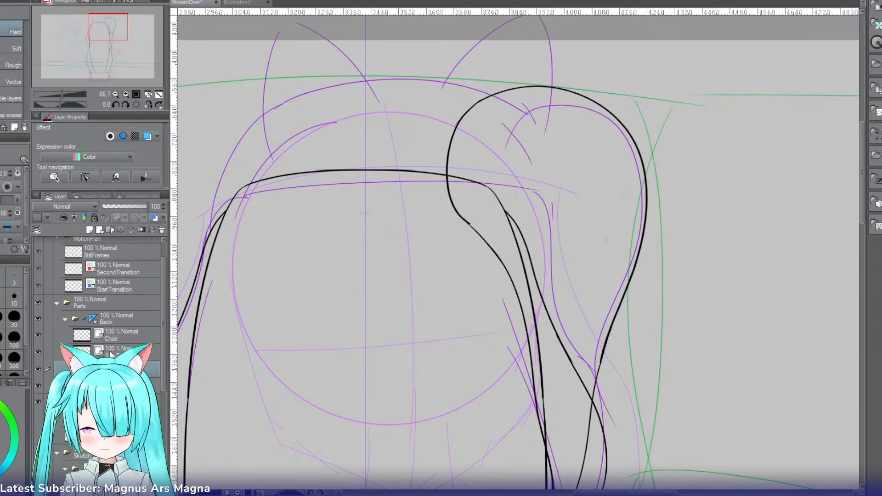
Step: Try to ink the top of the hair as a mirrored arc over the head using the symmetry ruler
key(p)
mouse_move(400, 83)
mouse_down()
mouse_move(275, 135)
mouse_move(235, 268)
mouse_up()
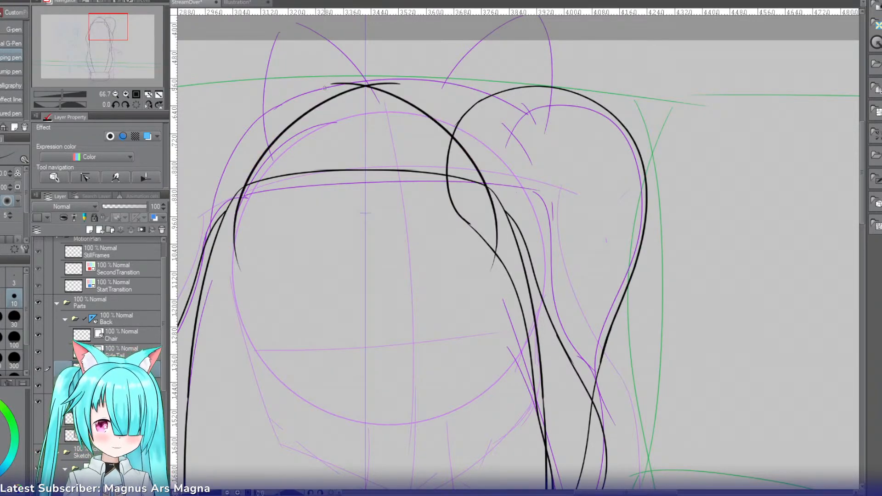
key(ctrl+z)
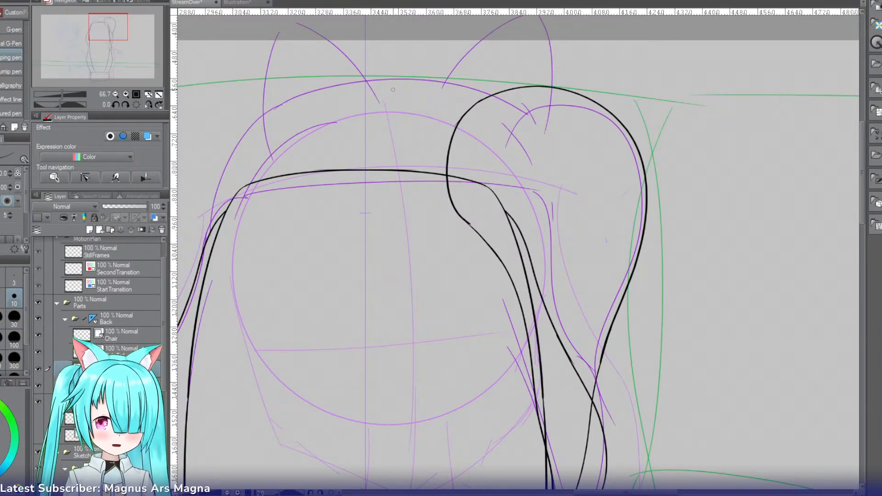
drag(215, 249, 517, 138)
key(ctrl+z)
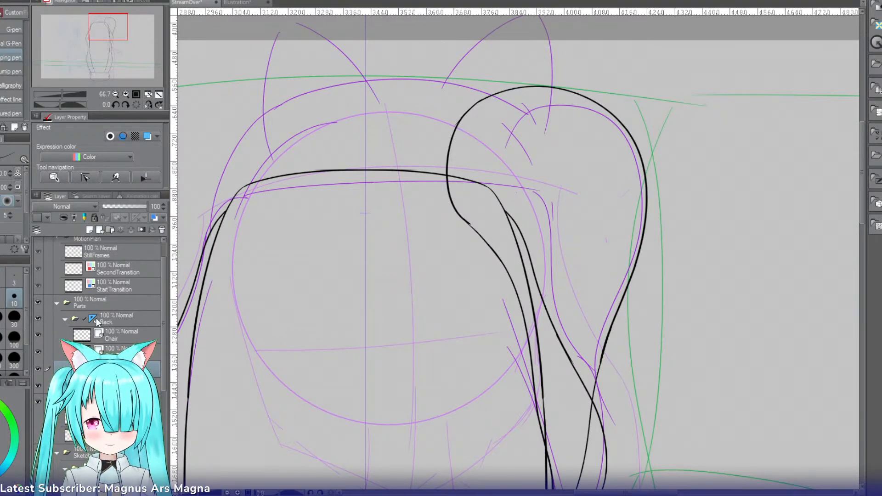
Step: Disable the Back folder's symmetry ruler, switch to the pencil, and reselect the HairTop layer
click(96, 320)
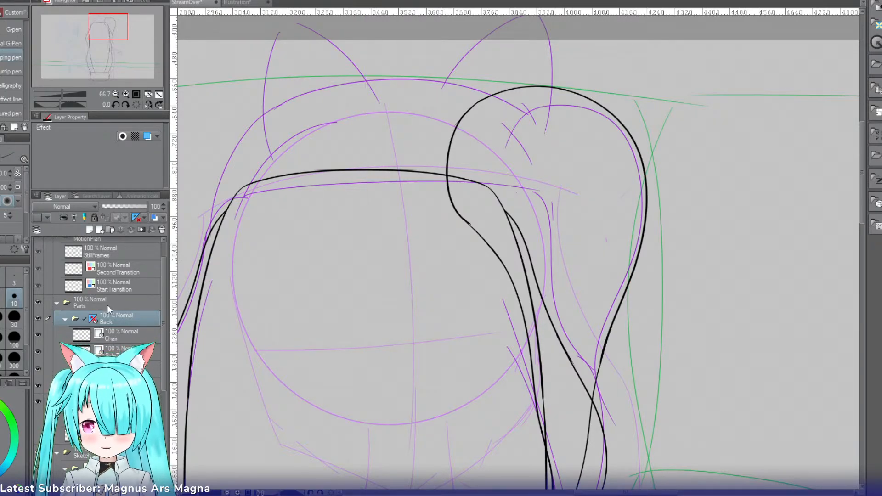
key(p)
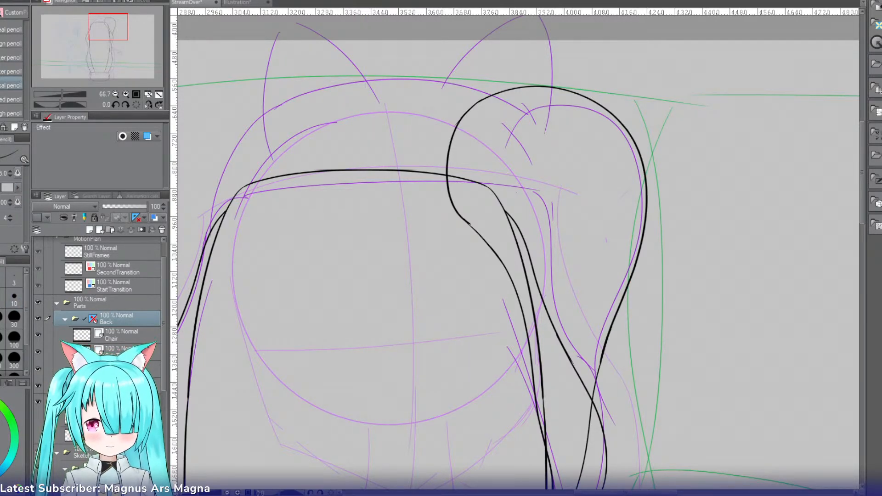
click(115, 369)
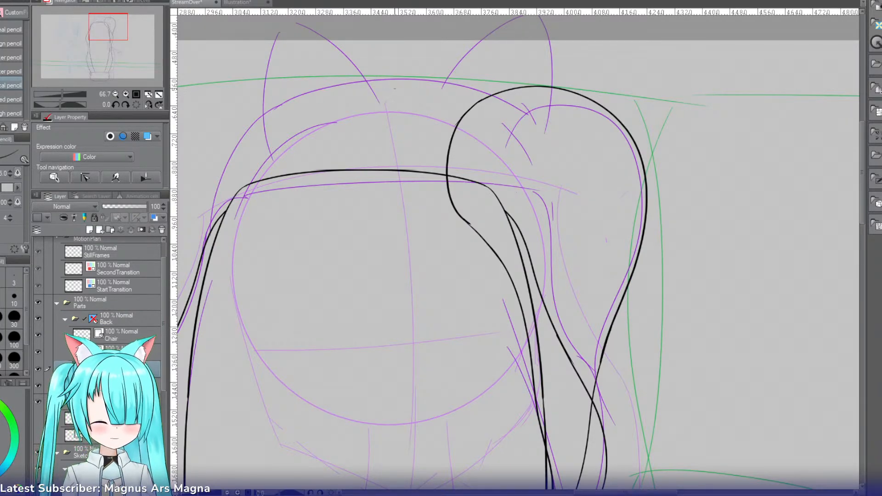
Step: Draw the hair top's outline from the crown's centre along the sketched arc to the chair's upper corner opposite the side tail
mouse_move(230, 254)
mouse_down()
mouse_move(394, 87)
mouse_move(236, 151)
mouse_up()
key(ctrl+z)
key(ctrl+z)
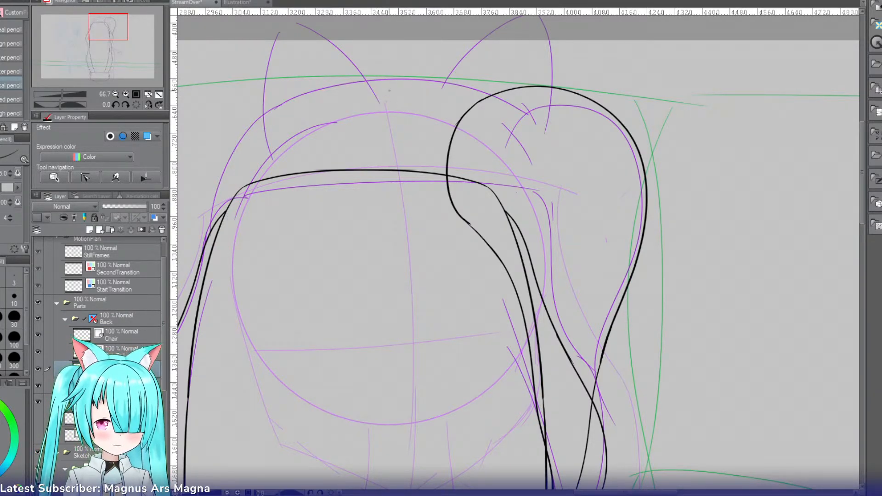
mouse_move(392, 88)
mouse_down()
mouse_move(346, 89)
mouse_move(235, 161)
mouse_up()
key(ctrl+z)
drag(397, 86, 221, 178)
key(ctrl+z)
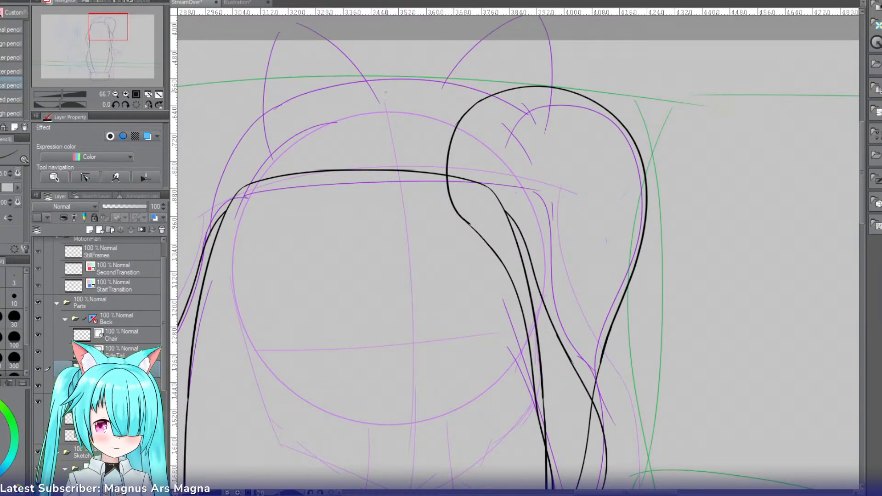
drag(398, 87, 230, 186)
key(ctrl+z)
key(ctrl+z)
mouse_move(390, 85)
mouse_down()
mouse_move(276, 108)
mouse_move(217, 206)
mouse_up()
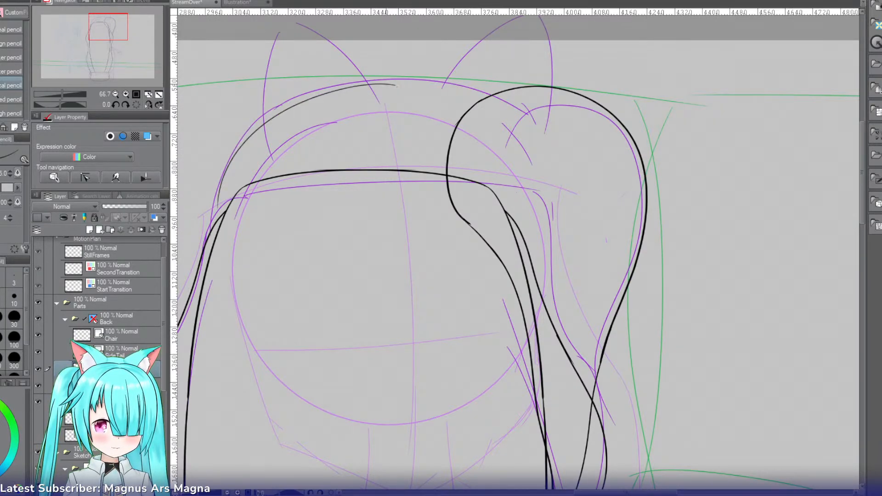
Step: Extend the hair top's outline from partway along the arc down the side of the head past the chair's corner
drag(247, 140, 237, 274)
key(ctrl+z)
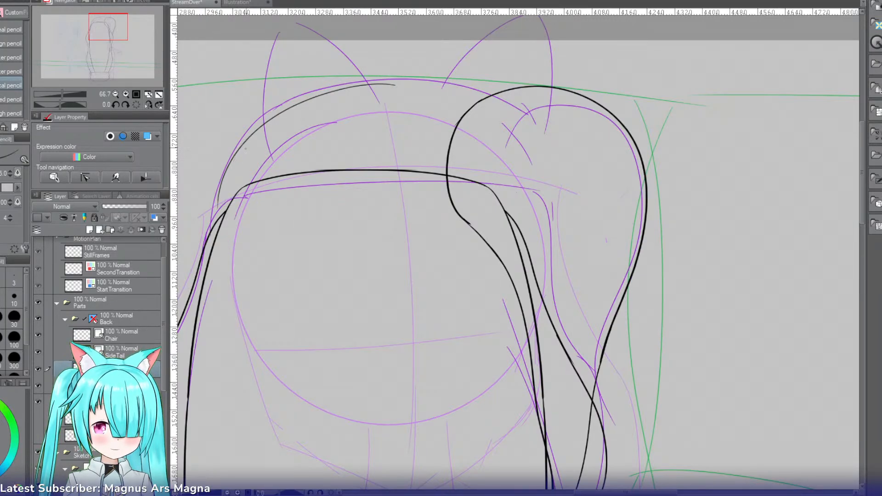
drag(251, 136, 221, 297)
key(ctrl+z)
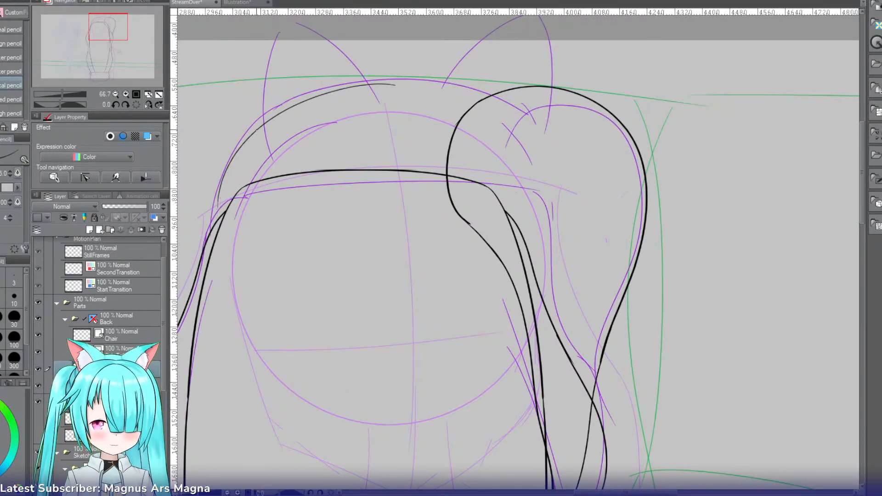
drag(253, 134, 209, 300)
key(ctrl+z)
drag(260, 128, 208, 251)
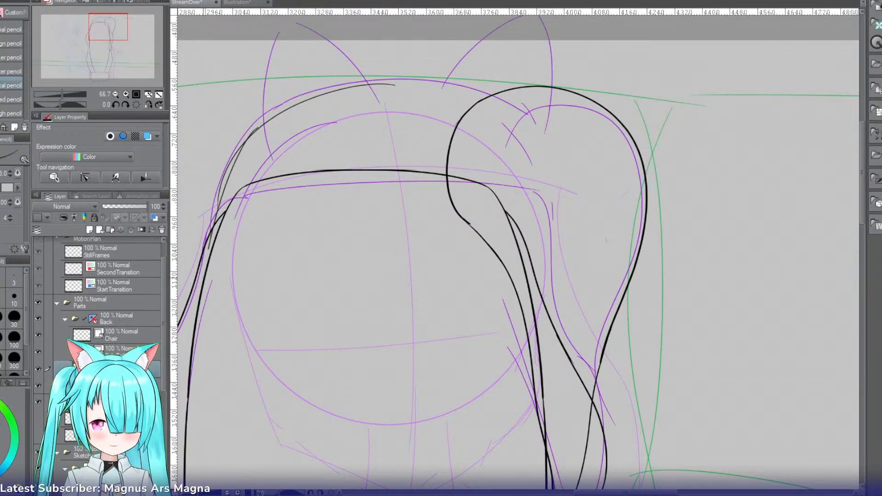
key(ctrl+z)
drag(263, 124, 213, 304)
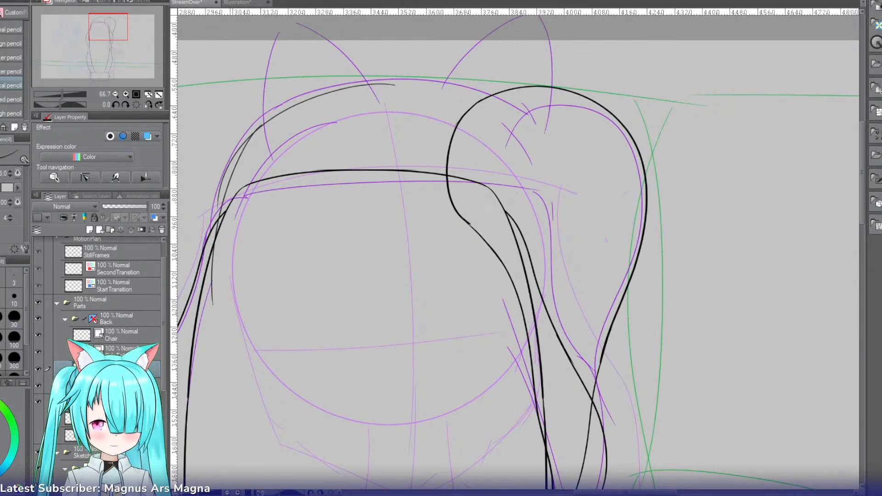
Step: Ink over the hair top's pencilled outline down the head's side opposite the side tail with the mapping pen
key(e)
key(p)
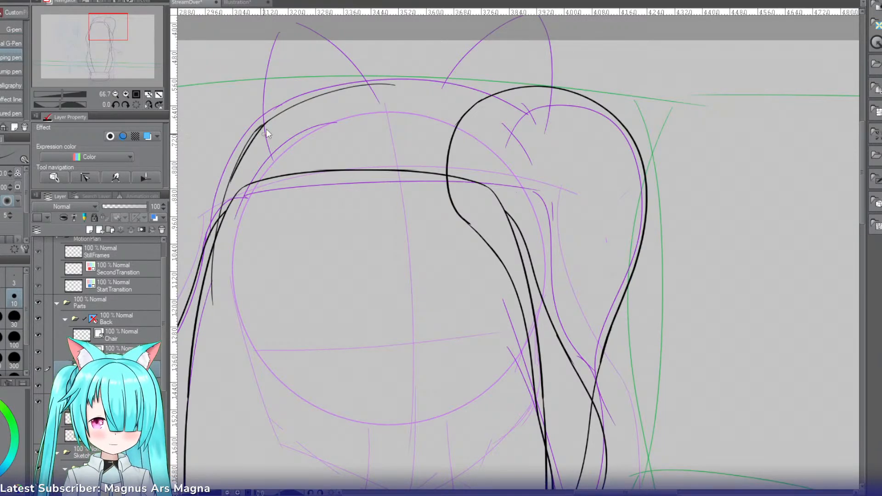
key(ctrl+z)
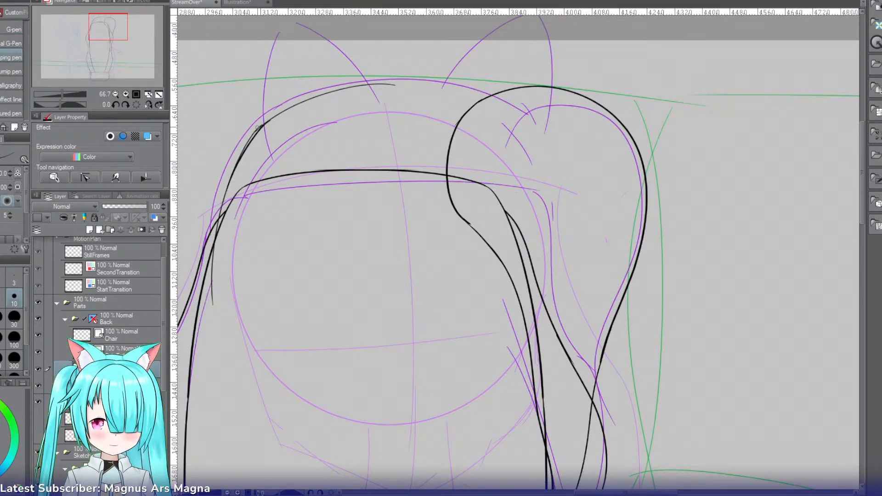
key(e)
drag(249, 137, 243, 146)
key(ctrl+z)
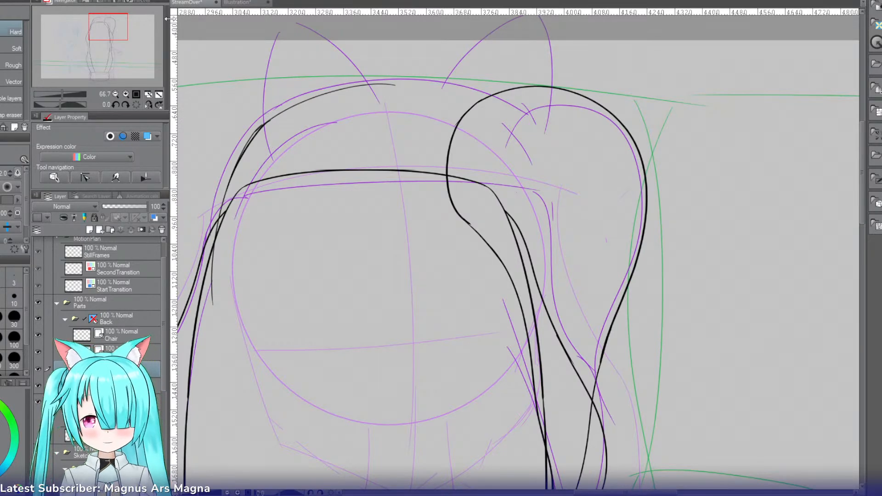
click(133, 94)
drag(109, 29, 101, 28)
key(p)
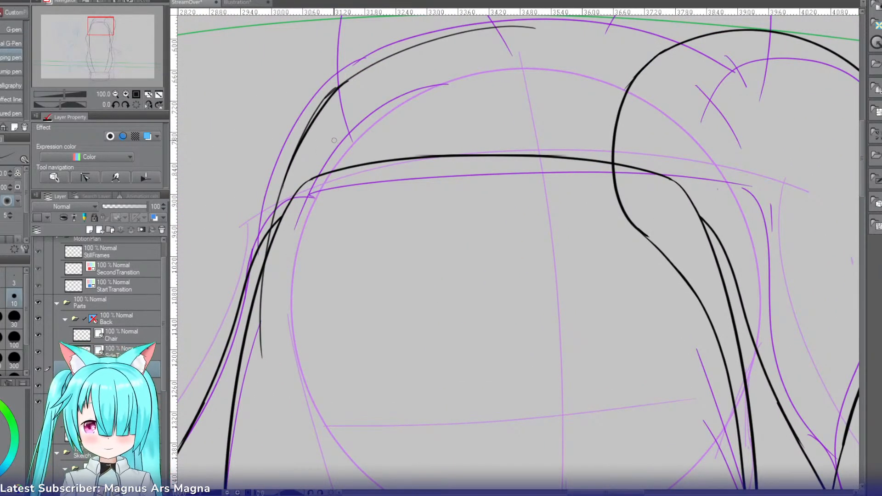
Step: Redraw the hair top's bold side stroke from the arc's shoulder to the chair's corner and erase the stray line beside it
drag(350, 79, 265, 214)
key(ctrl+z)
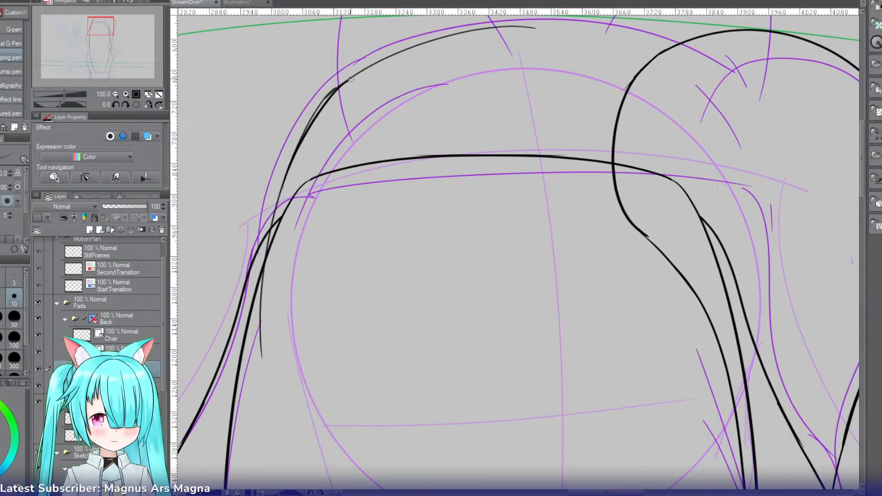
drag(351, 79, 273, 224)
key(e)
drag(327, 93, 316, 109)
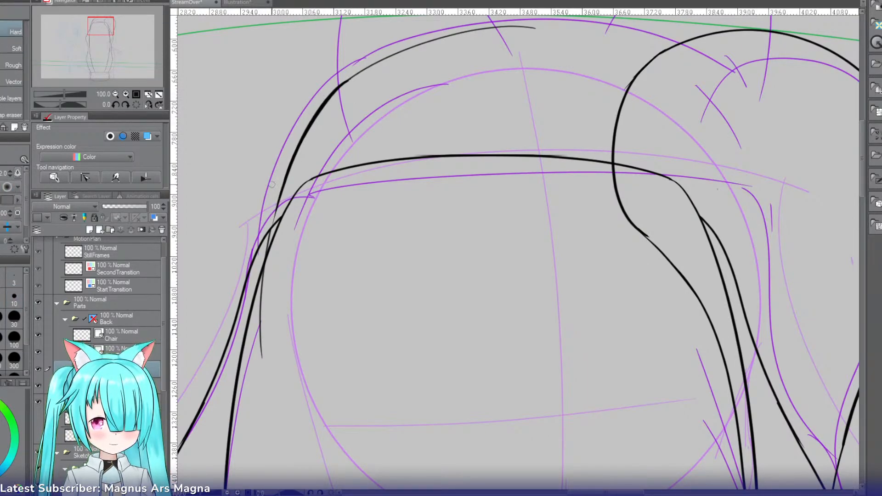
key(p)
drag(282, 187, 270, 283)
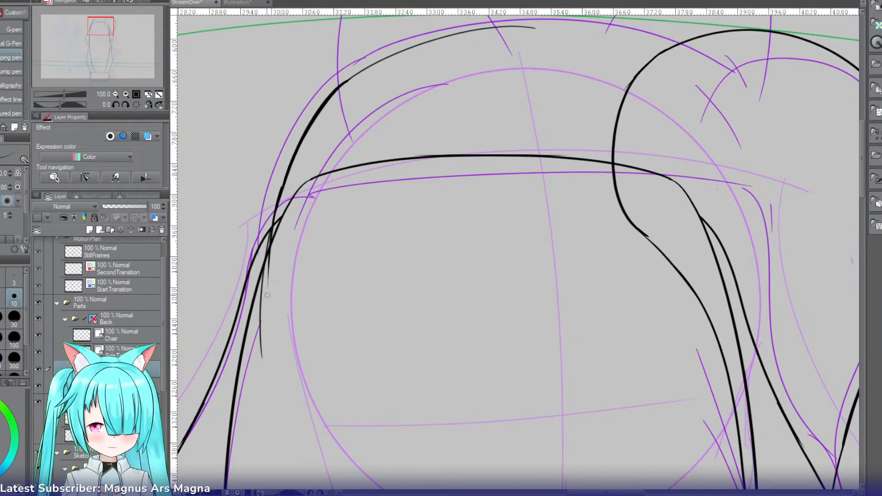
key(ctrl+z)
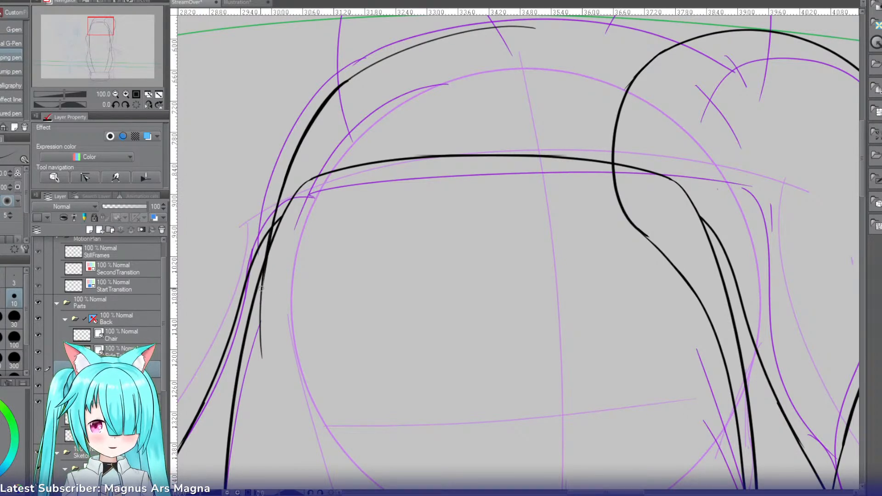
Step: With the canvas view flipped, ink the hair top's other half from the crown's centre along the arc across the side tail
click(147, 106)
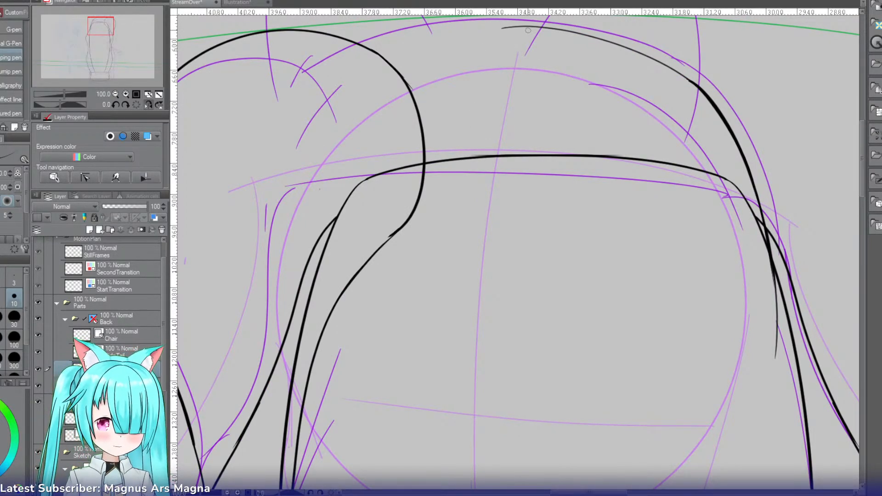
drag(529, 27, 305, 139)
key(ctrl+z)
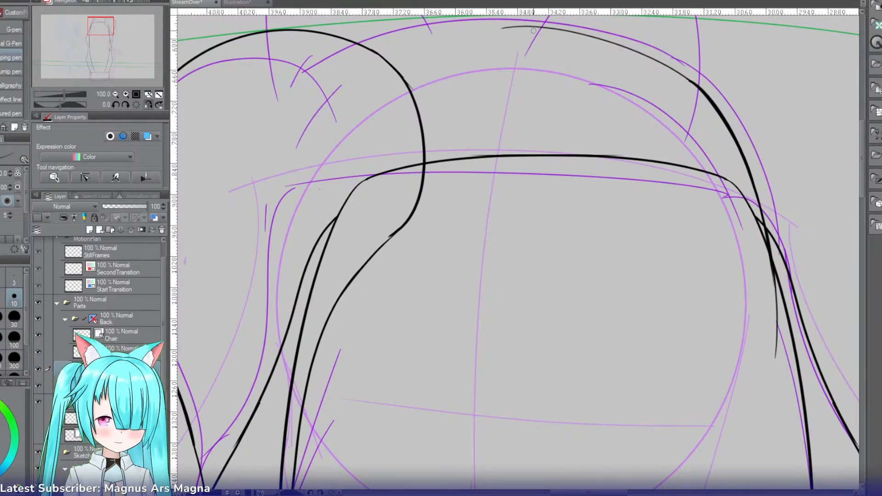
drag(536, 27, 286, 139)
key(ctrl+z)
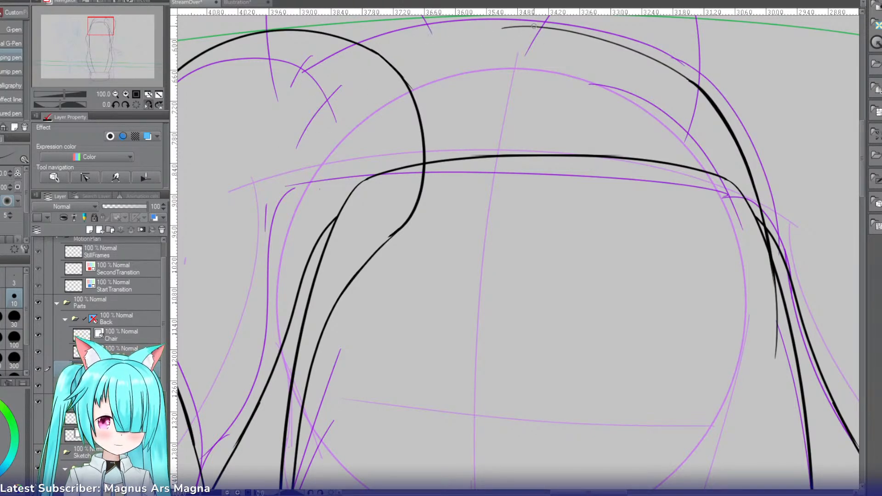
drag(537, 24, 307, 142)
key(ctrl+z)
drag(406, 47, 301, 137)
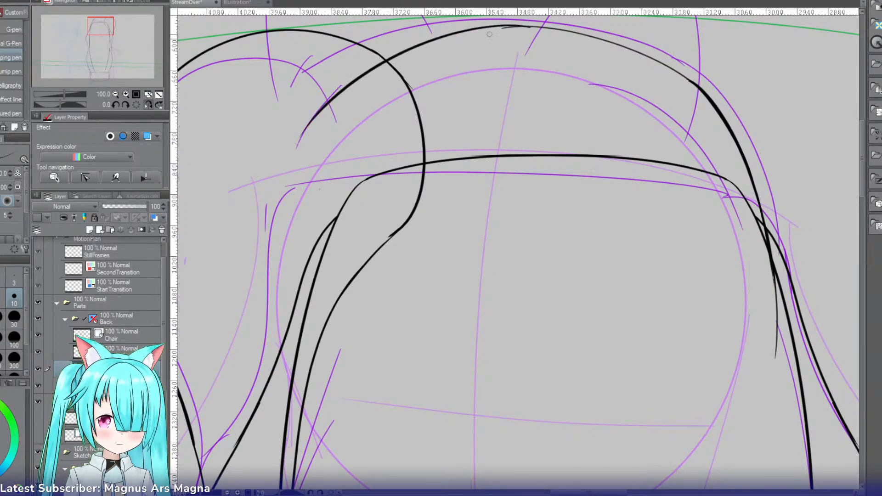
key(ctrl+z)
mouse_move(537, 26)
mouse_down()
mouse_move(413, 51)
mouse_move(294, 125)
mouse_up()
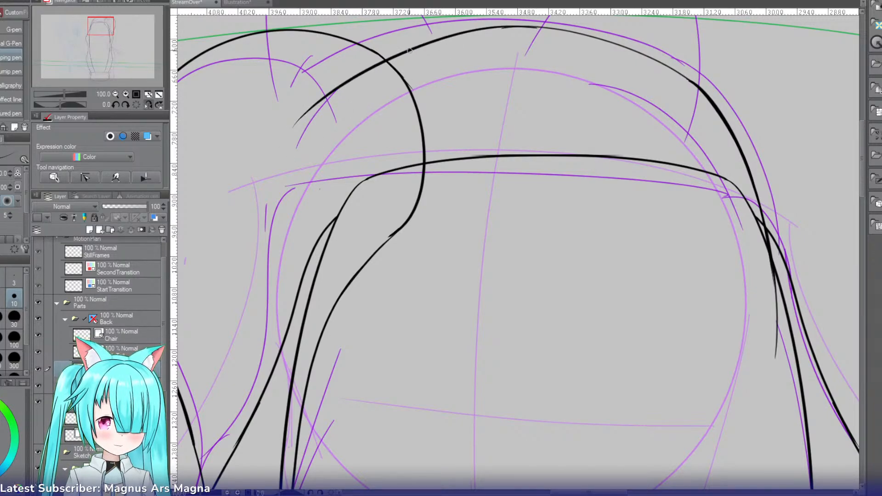
Step: Extend the hair top's outline down the head's side-tail side, erase the overshooting stroke end, and restore the unflipped view
drag(352, 80, 246, 285)
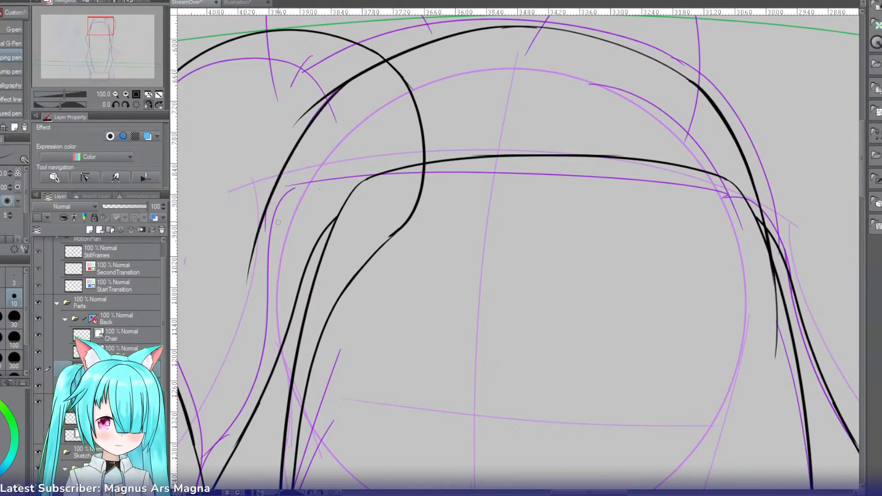
key(ctrl+z)
drag(349, 82, 235, 321)
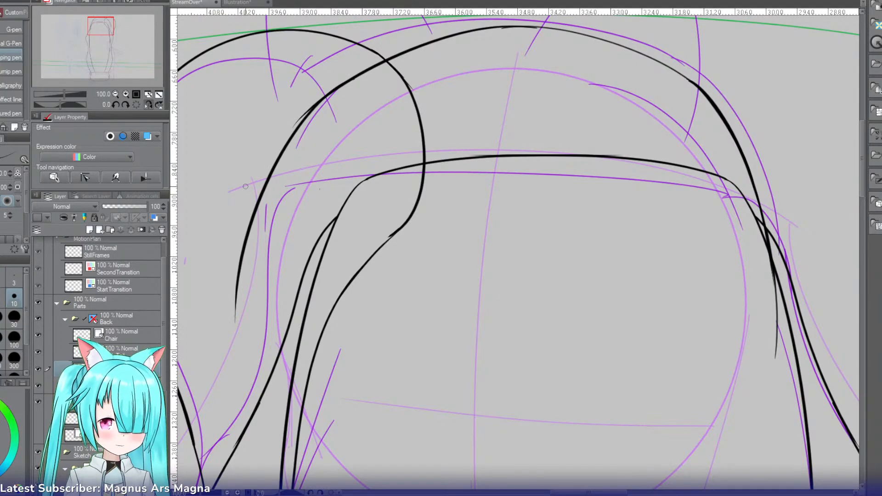
mouse_move(259, 201)
mouse_down()
mouse_move(227, 377)
mouse_move(235, 443)
mouse_up()
key(ctrl+z)
key(e)
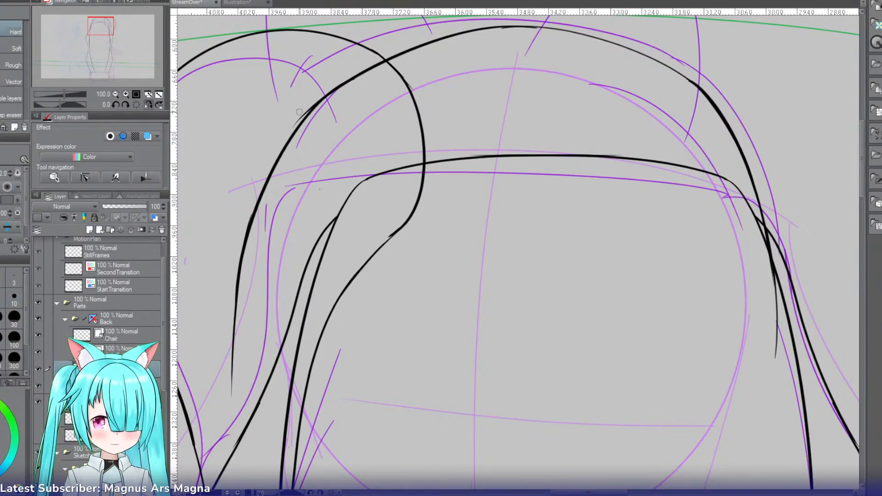
drag(302, 112, 306, 109)
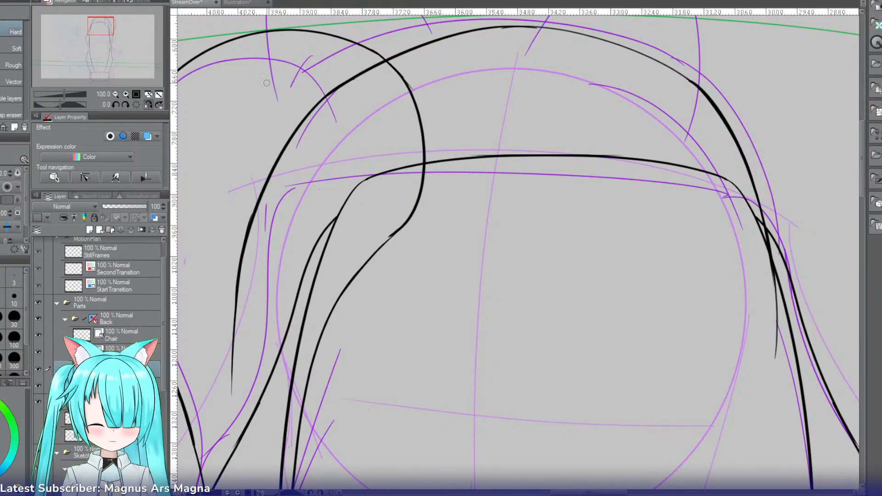
click(137, 105)
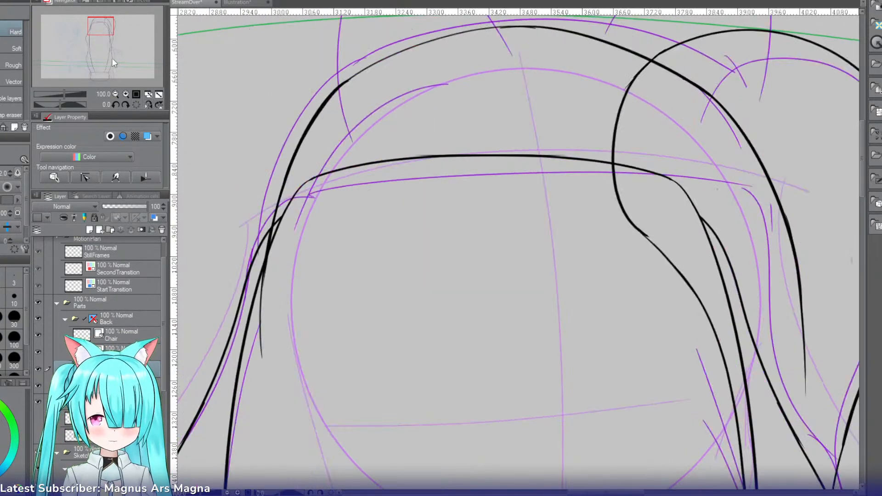
Step: Enable the Back folder's symmetry ruler and move its axis sideways to the centre of the inked head
drag(112, 58, 105, 27)
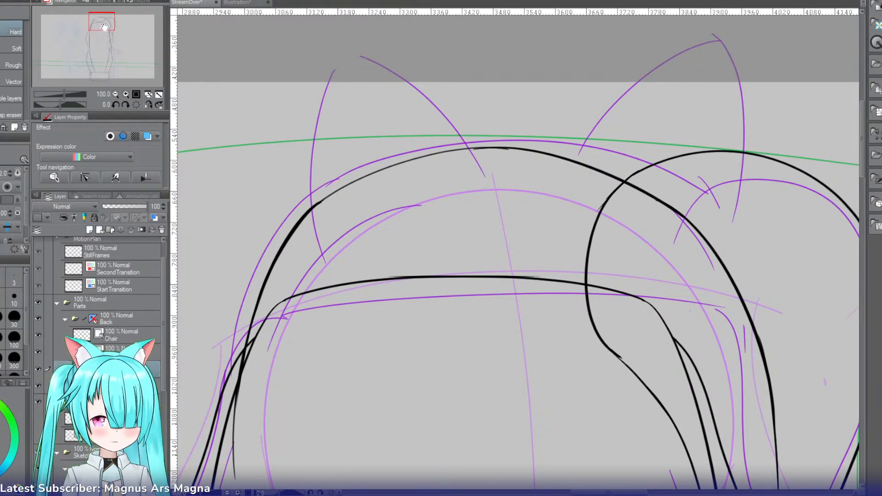
click(95, 321)
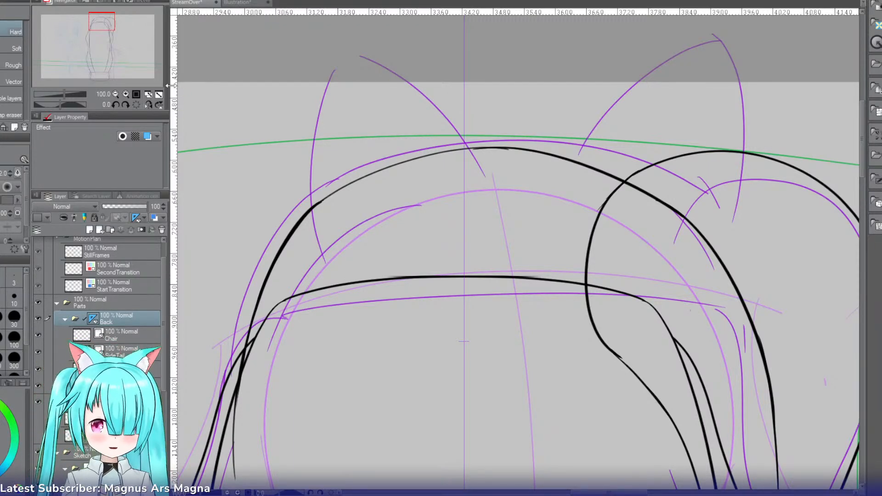
click(115, 95)
click(116, 95)
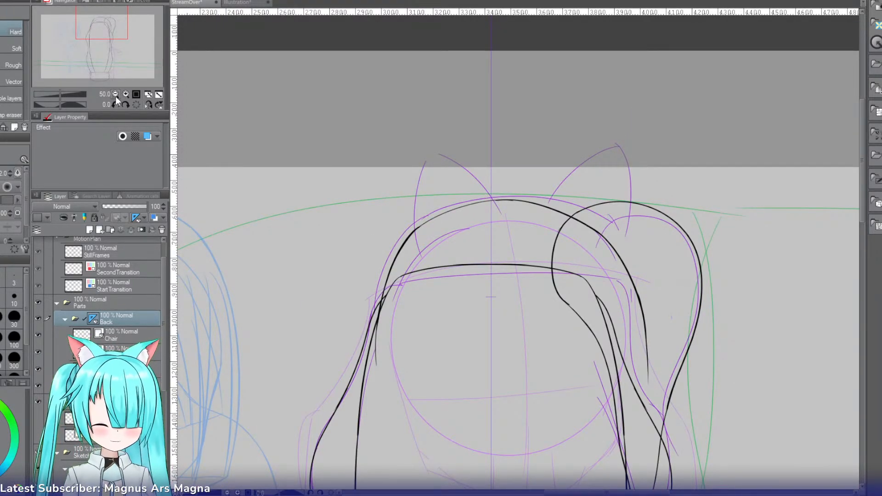
click(126, 95)
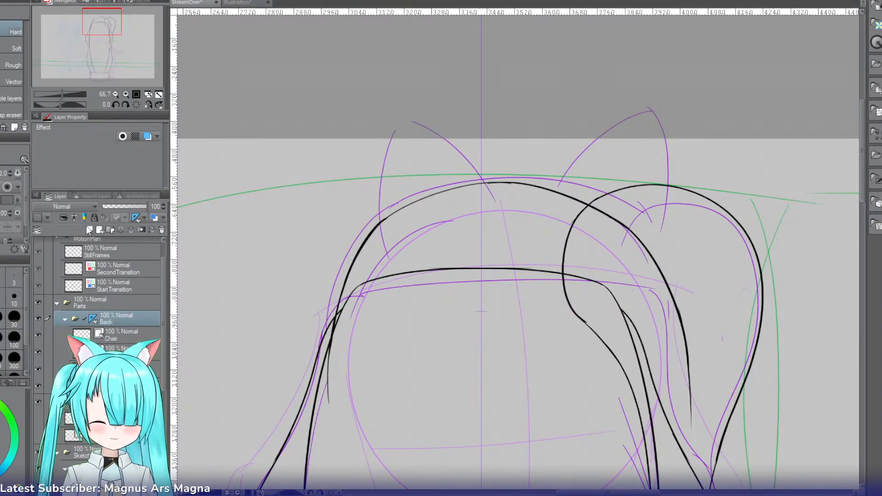
key(o)
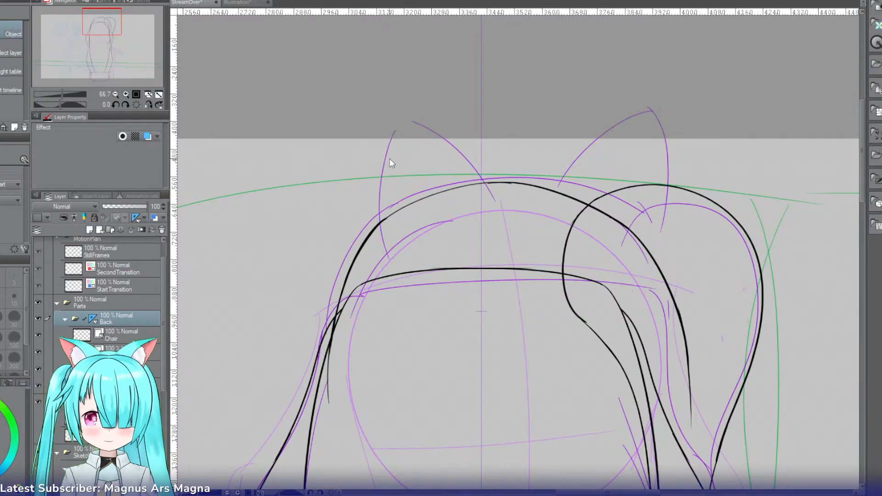
click(482, 148)
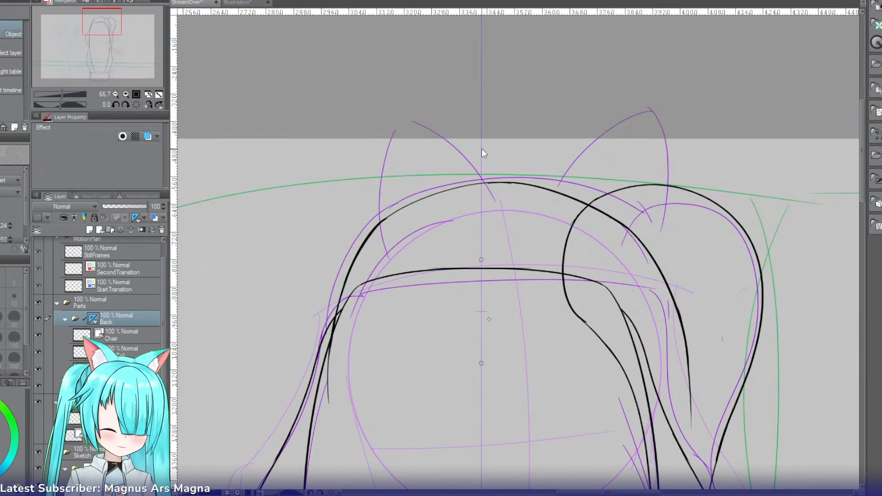
drag(483, 149, 508, 152)
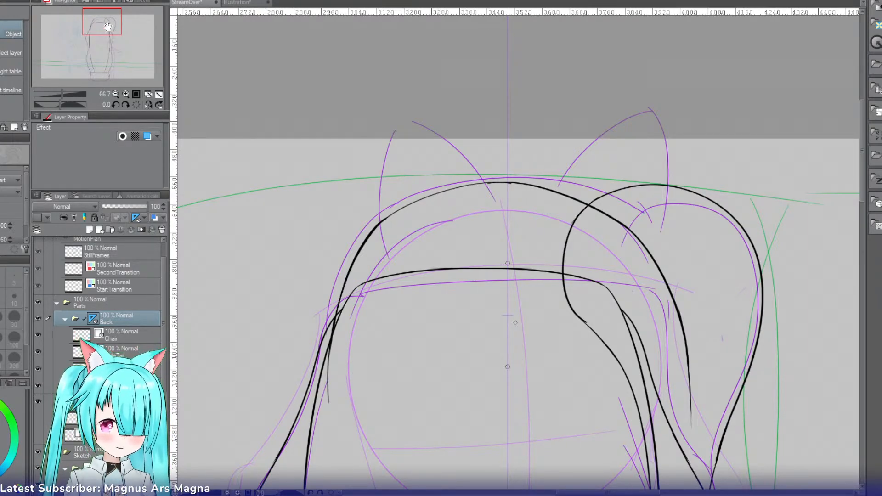
Step: Add a new vector layer above the HairTop layer and switch to the mapping pen
click(122, 336)
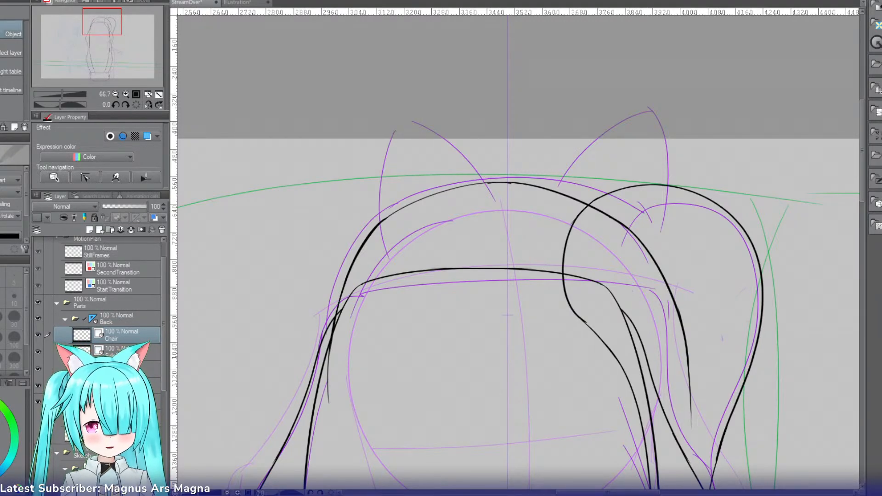
click(100, 229)
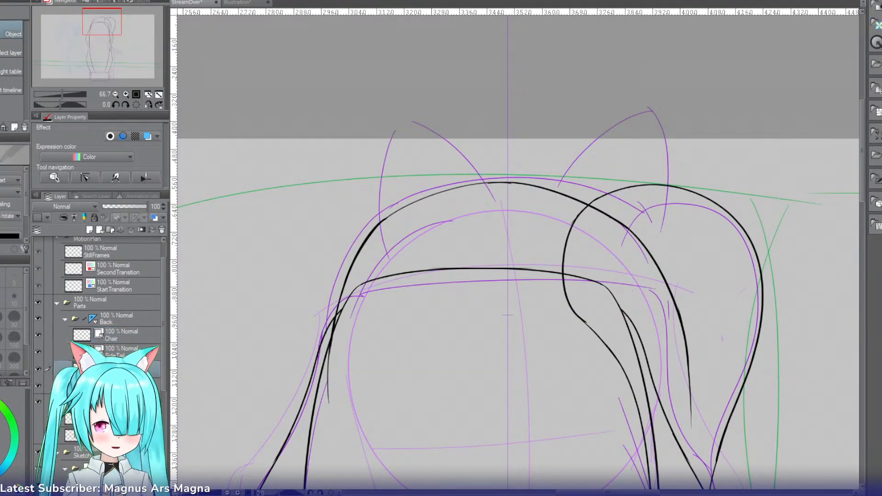
click(101, 229)
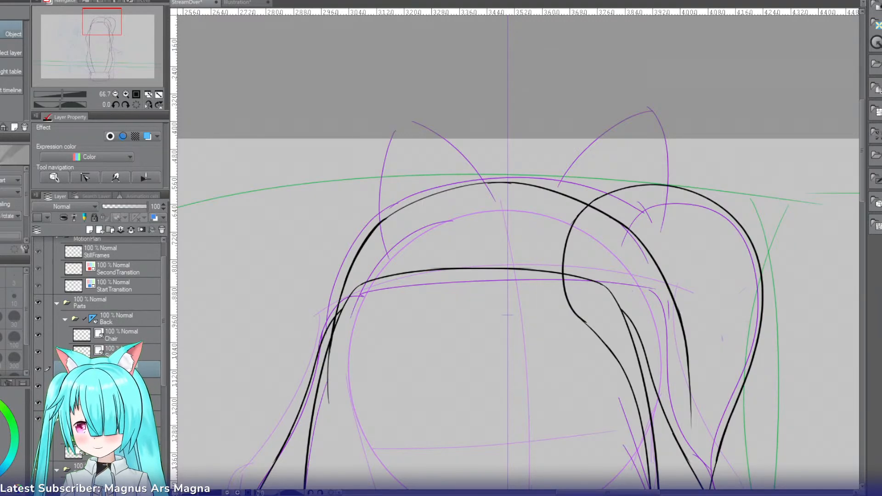
click(126, 95)
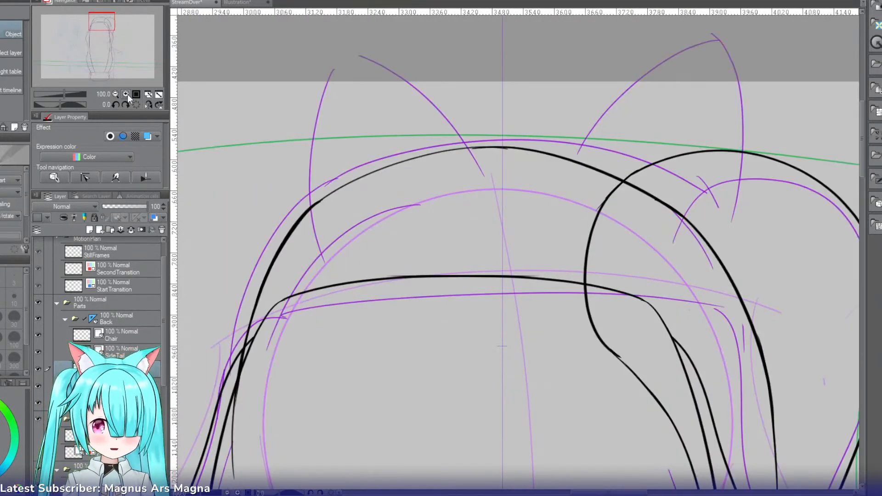
key(p)
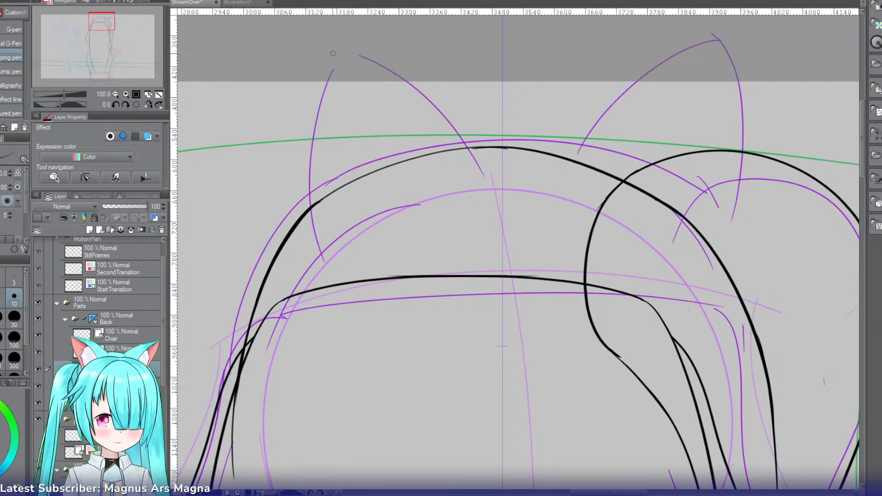
Step: Try to ink the cat ears' outer edges, starting along the sketched ear opposite the side tail, mirrored across the head
mouse_move(335, 50)
mouse_down()
mouse_move(337, 253)
mouse_move(307, 170)
mouse_move(324, 252)
mouse_up()
key(ctrl+z)
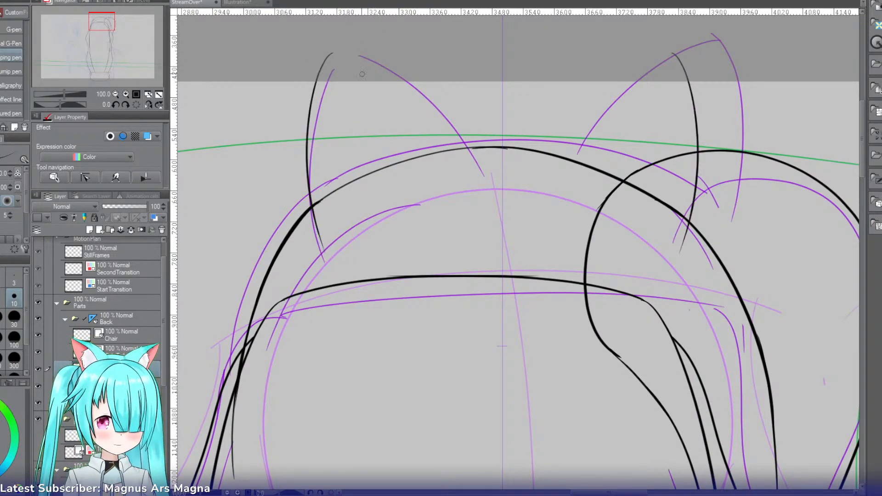
key(ctrl+z)
Step: Ink the mirrored inner edges of both cat ears, curving from the ear tips down to the hair top's outline
drag(733, 55, 529, 173)
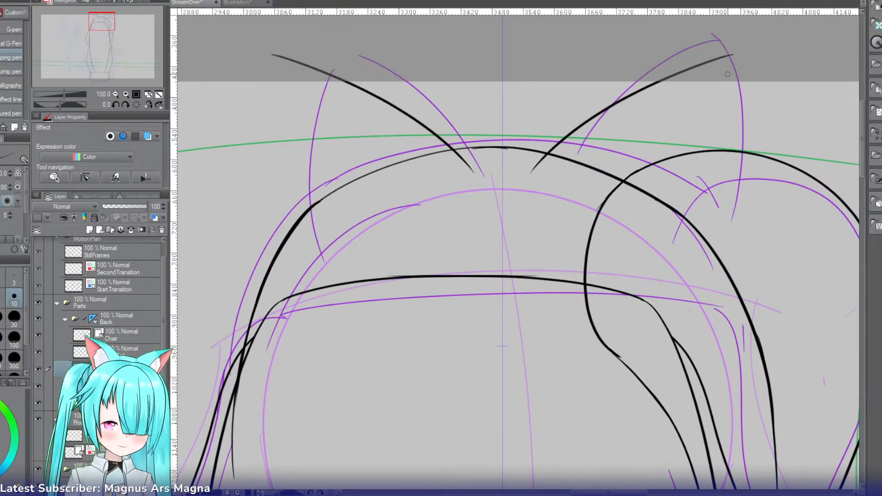
key(ctrl+z)
mouse_move(722, 48)
mouse_down()
mouse_move(563, 187)
mouse_move(692, 61)
mouse_move(574, 182)
mouse_move(589, 117)
mouse_move(551, 163)
mouse_up()
key(ctrl+z)
key(ctrl+z)
Step: Ink the mirrored outer edges of both cat ears, curving from the rounded tips down to the sides of the hair top
drag(726, 46, 736, 255)
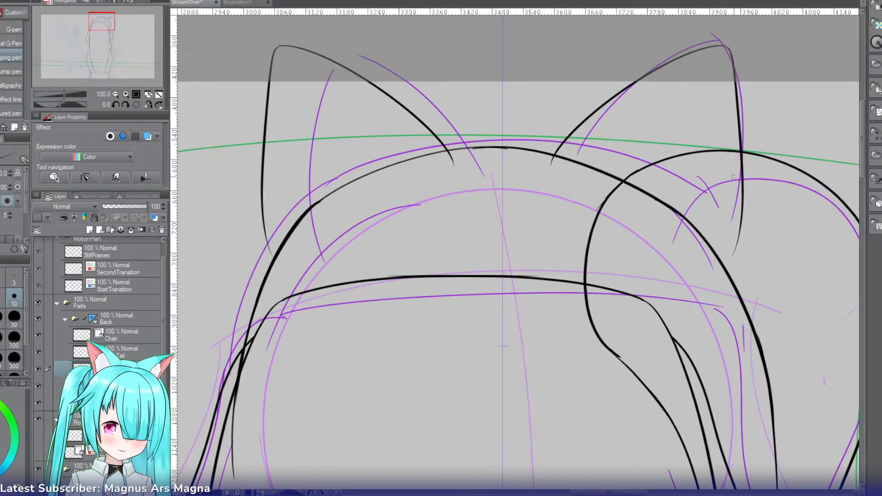
key(ctrl+z)
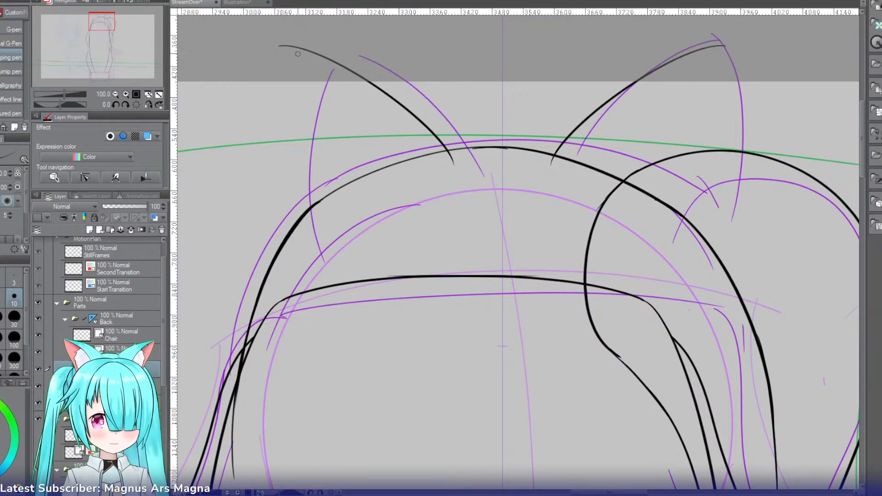
drag(281, 46, 294, 223)
key(ctrl+z)
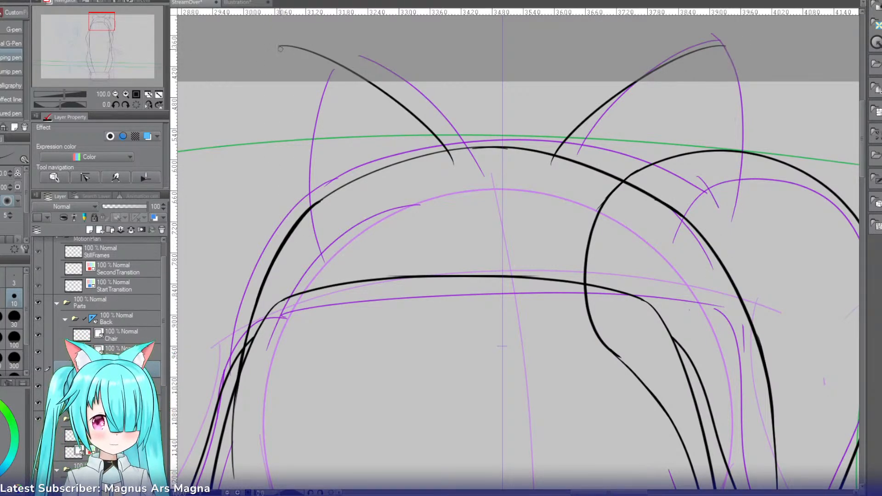
mouse_move(280, 46)
mouse_down()
mouse_move(267, 184)
mouse_move(288, 265)
mouse_up()
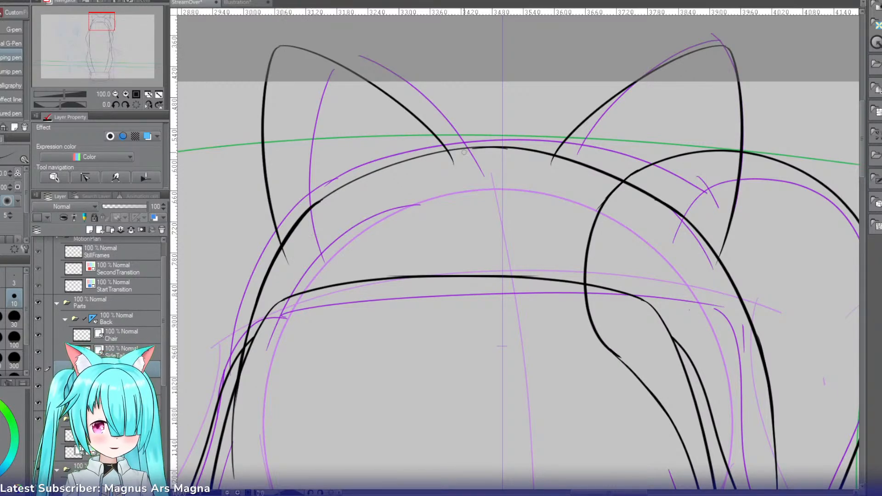
Step: Ink the headband's mirrored lower arc just inside the hair top's outline, from the symmetry axis down both sides of the head
drag(506, 179, 276, 404)
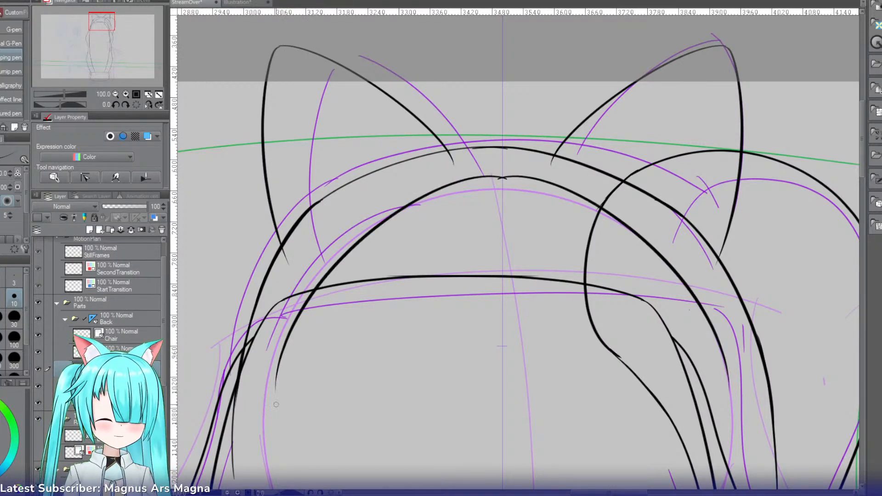
key(ctrl+z)
drag(500, 170, 243, 397)
key(ctrl+z)
drag(505, 171, 254, 396)
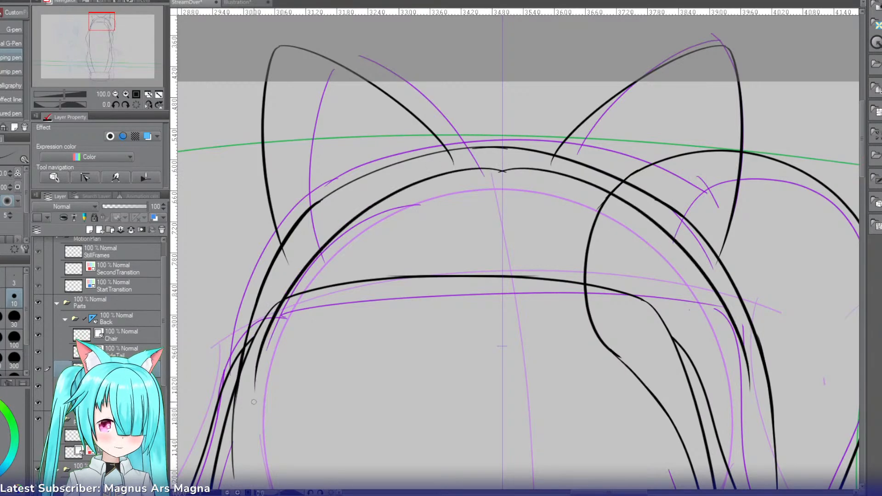
key(ctrl+z)
mouse_move(510, 172)
mouse_down()
mouse_move(382, 190)
mouse_move(242, 400)
mouse_up()
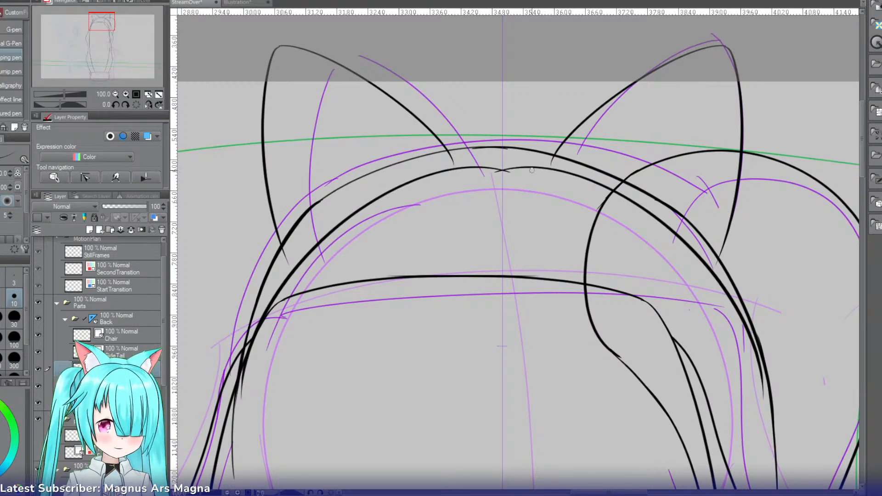
Step: Bridge the headband's lower arc across the symmetry axis with a smooth stroke and erase the crossing ends
key(r)
drag(523, 168, 418, 201)
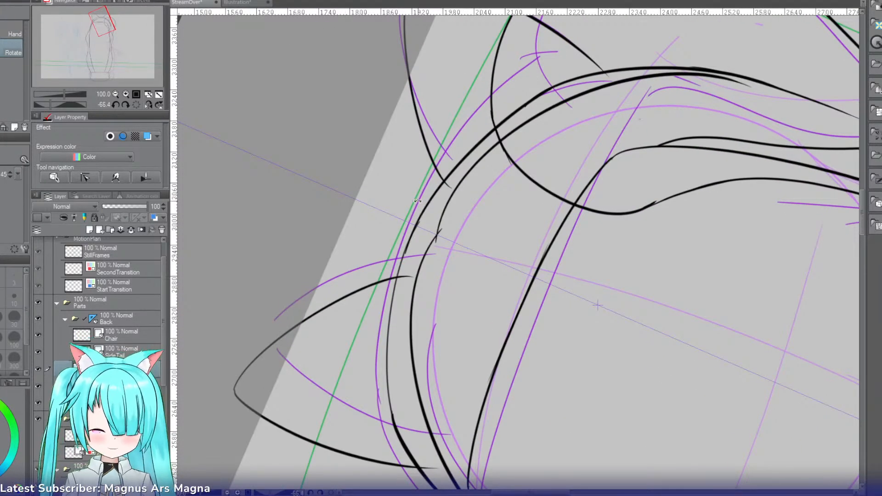
key(p)
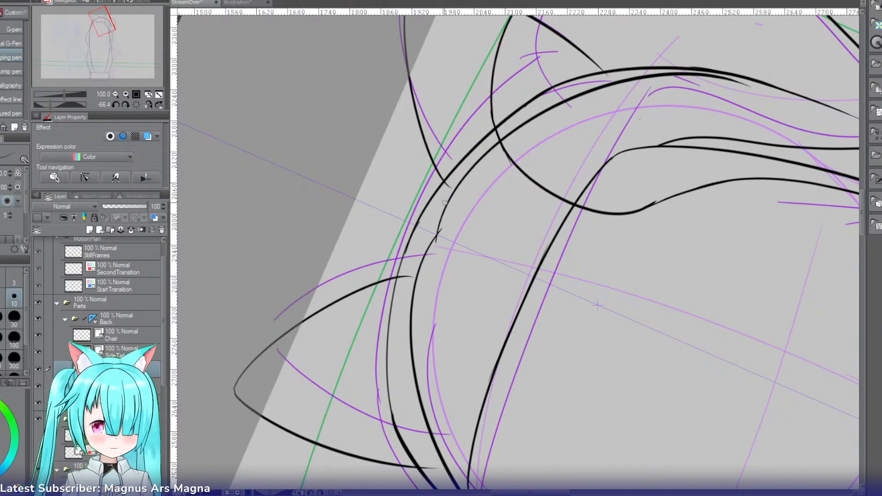
drag(448, 199, 432, 246)
key(ctrl+z)
drag(449, 200, 420, 267)
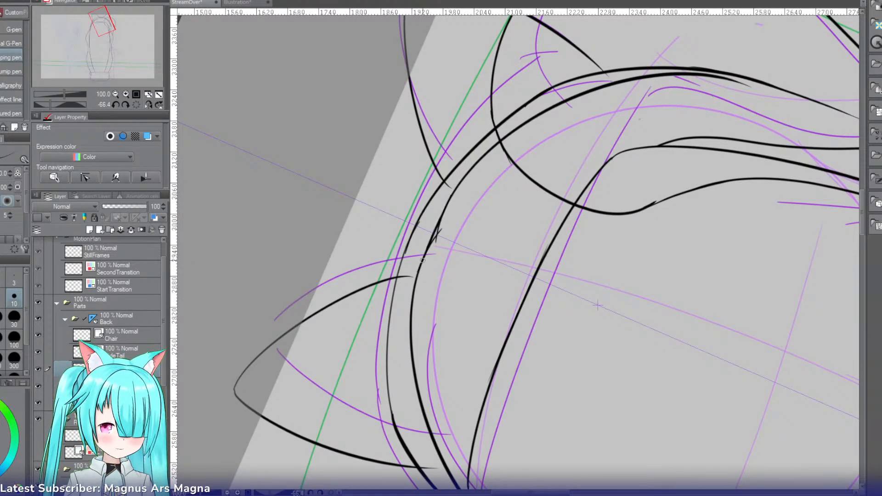
key(ctrl+z)
drag(449, 199, 419, 267)
key(e)
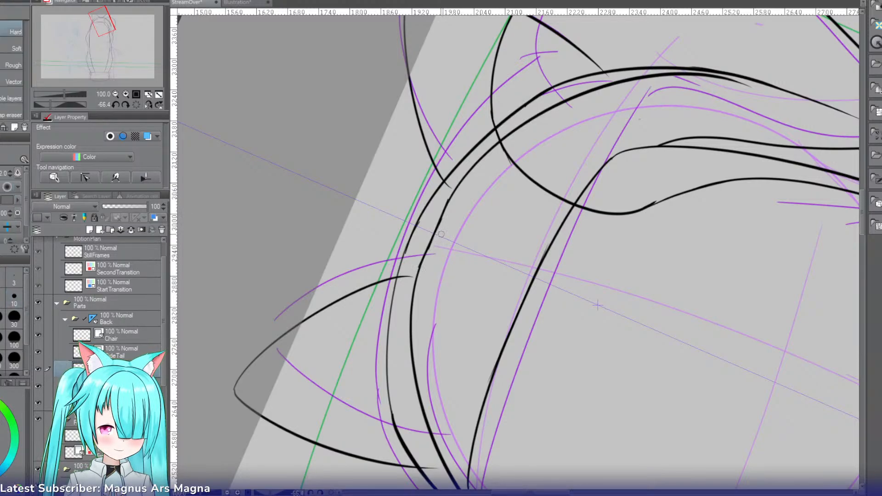
key(p)
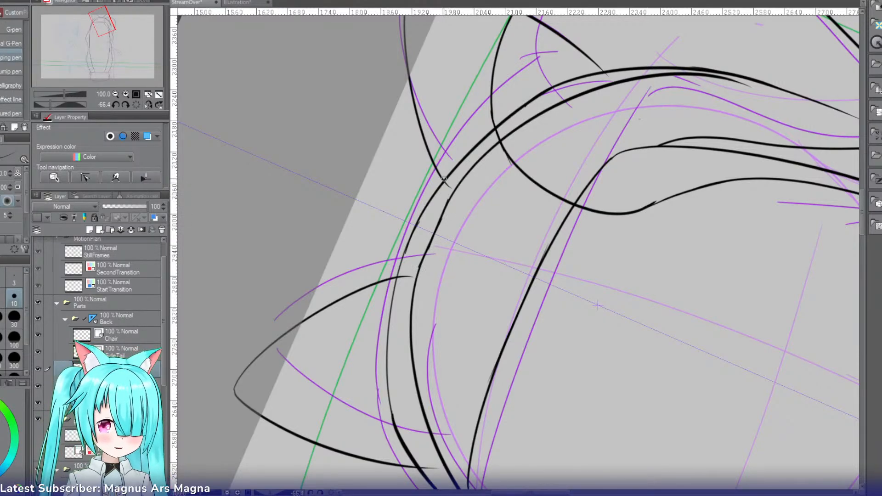
Step: Ink the headband's upper arc between the inner bases of the two cat ears
drag(442, 182, 405, 276)
key(ctrl+z)
drag(444, 182, 405, 277)
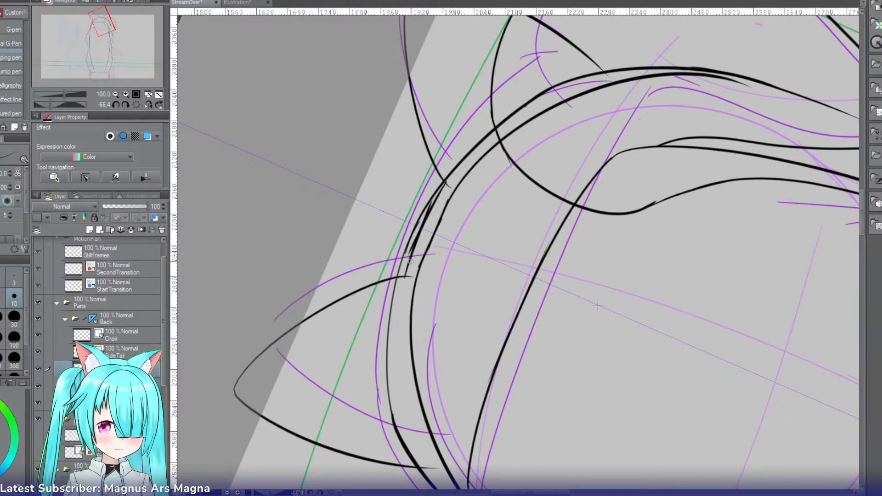
key(ctrl+z)
drag(449, 182, 407, 278)
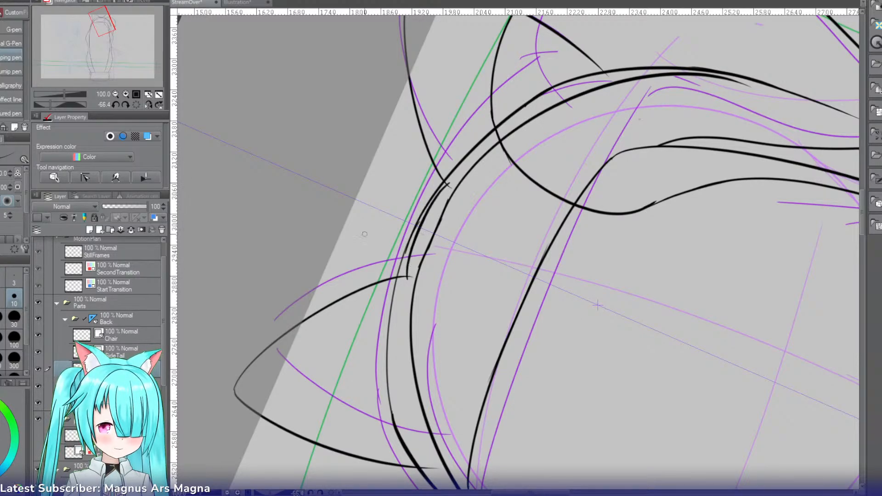
Step: Ink the headband's mirrored outer edges from the ears' outer bases down to taper into the lower arc's ends
key(r)
mouse_move(365, 227)
mouse_down()
mouse_move(459, 129)
mouse_move(448, 168)
mouse_up()
key(e)
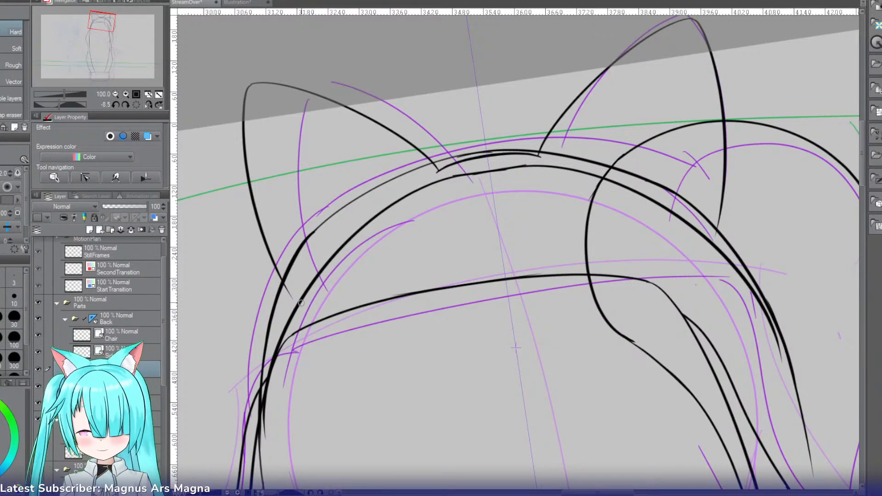
key(p)
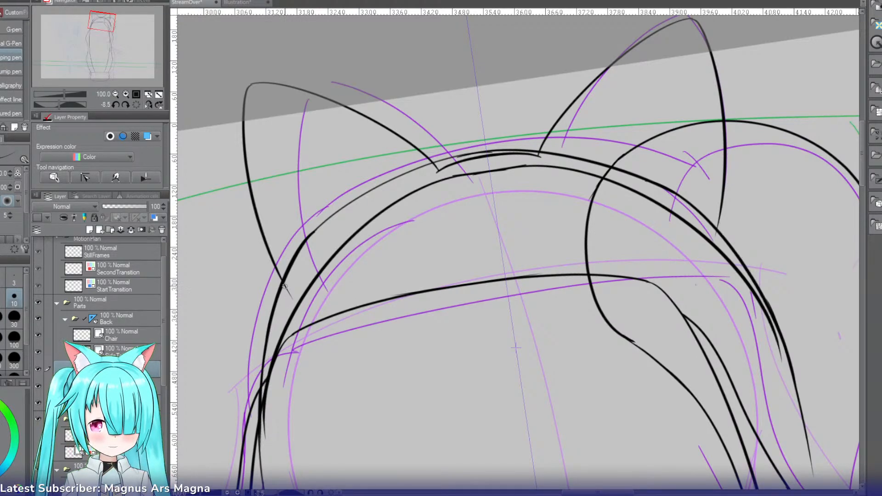
drag(718, 222, 795, 368)
drag(266, 340, 256, 457)
key(ctrl+z)
drag(285, 284, 261, 385)
key(ctrl+z)
drag(283, 289, 258, 444)
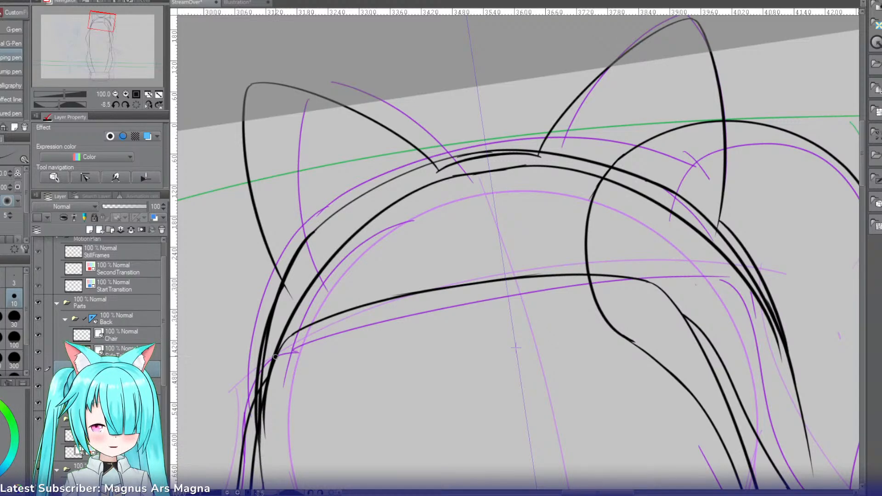
key(ctrl+z)
drag(285, 285, 262, 402)
key(ctrl+z)
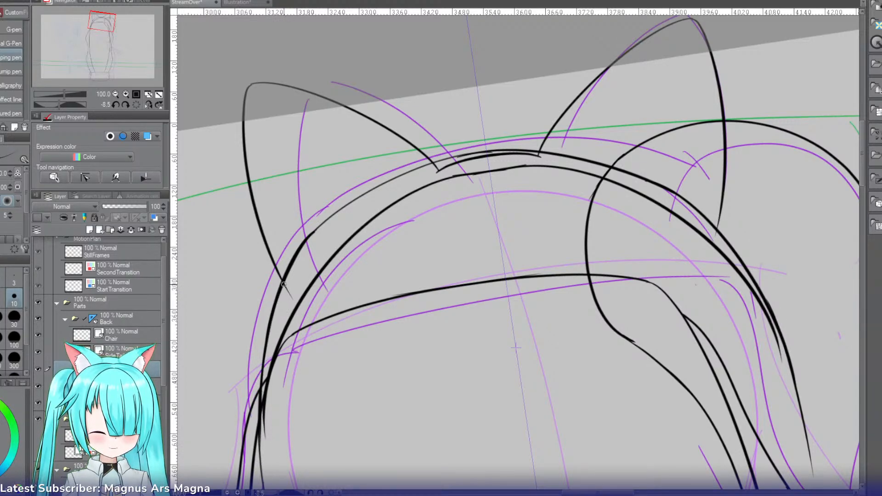
drag(283, 285, 260, 453)
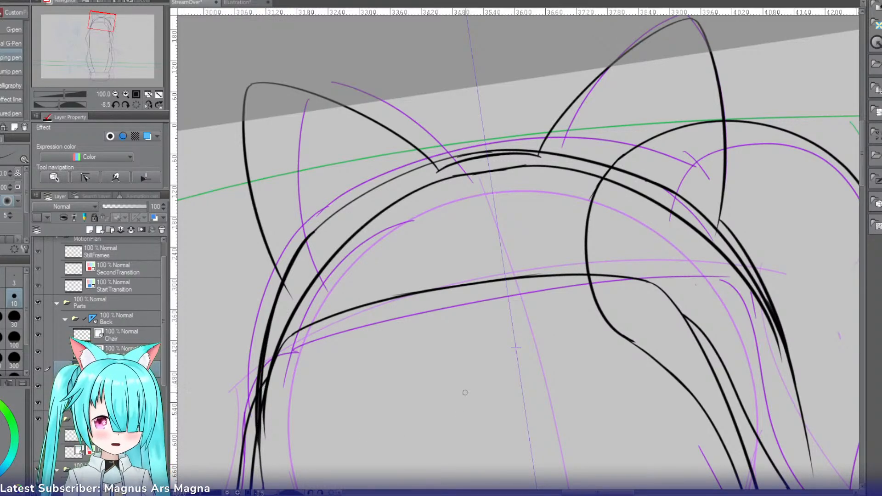
Step: Select the Back folder's symmetry ruler and move its axis sideways to the middle of the chair
click(136, 105)
click(115, 93)
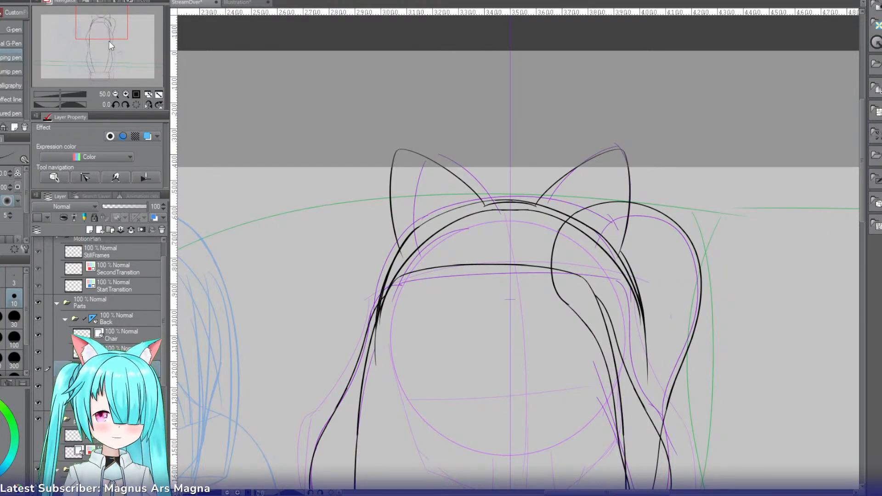
drag(109, 28, 121, 41)
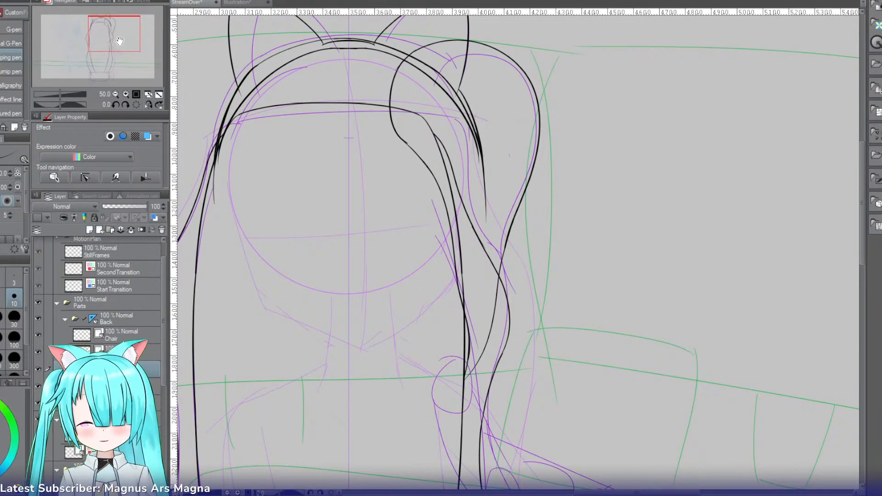
click(115, 95)
drag(110, 42, 117, 54)
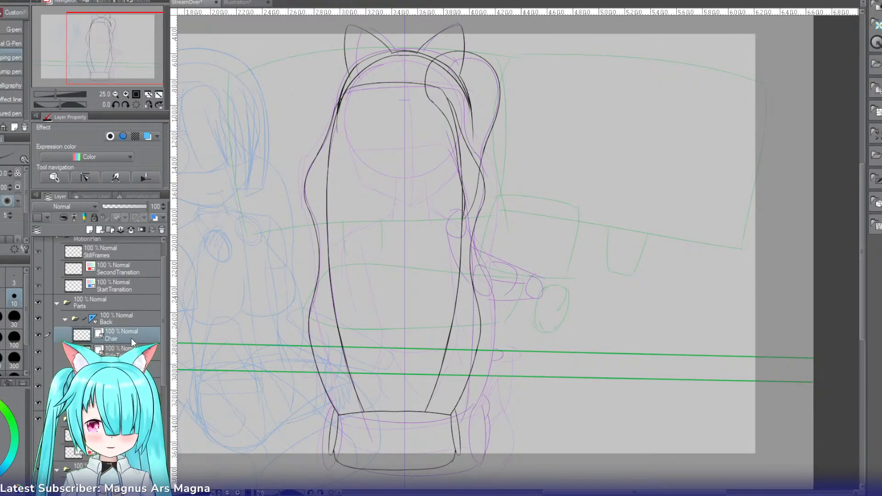
click(144, 317)
key(o)
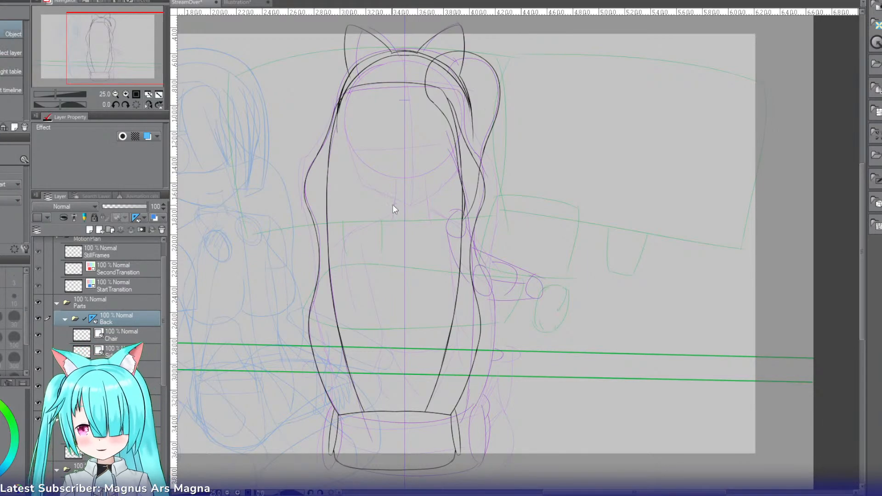
click(404, 116)
drag(404, 116, 397, 117)
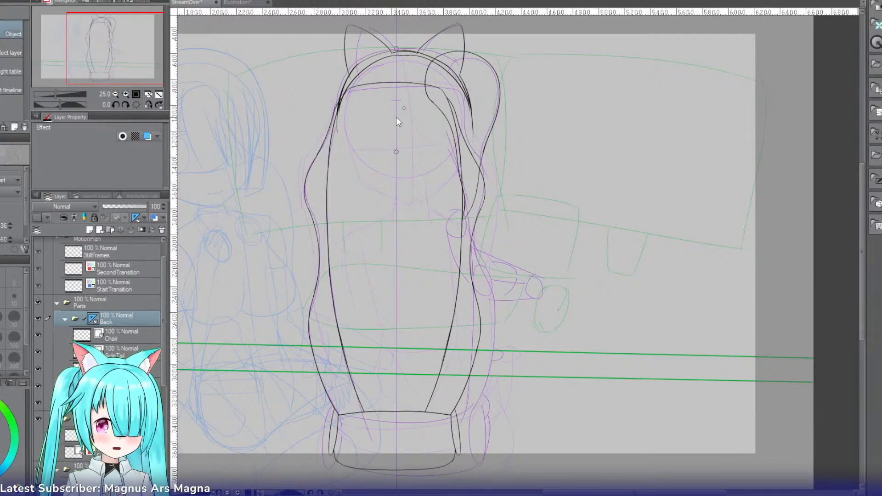
Step: Fine-tune the symmetry axis at close range so it lines up with the centre of the chair's upper edge
click(126, 94)
click(125, 94)
drag(126, 57, 109, 24)
click(126, 94)
click(126, 94)
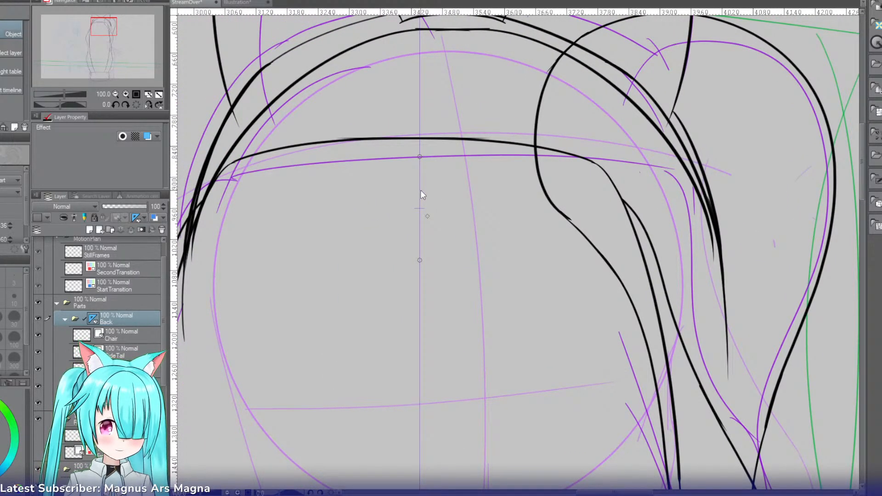
drag(423, 195, 418, 193)
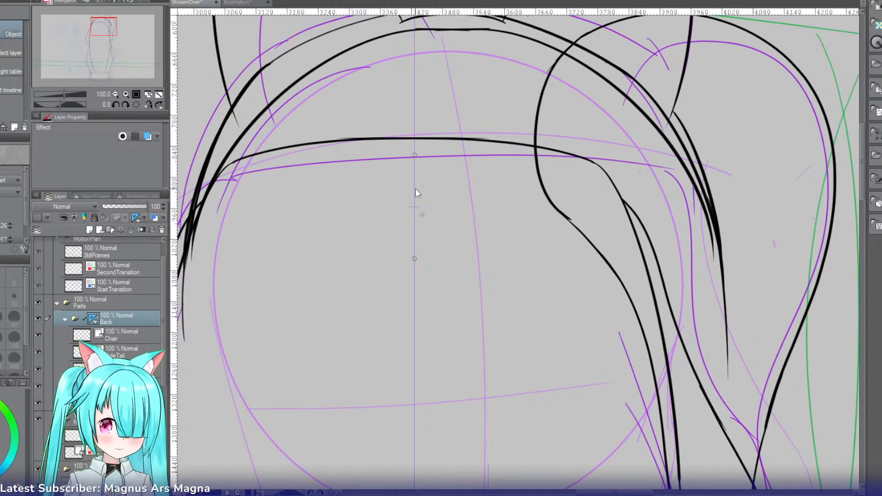
Step: On the Chair layer, ink the mirrored armrests' short top edges outward from the lower part of the chair back
drag(98, 50, 112, 74)
click(113, 335)
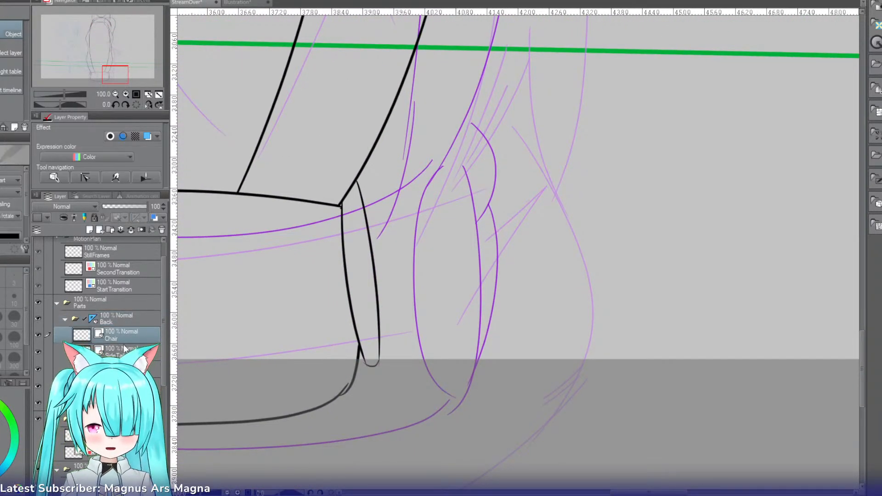
key(p)
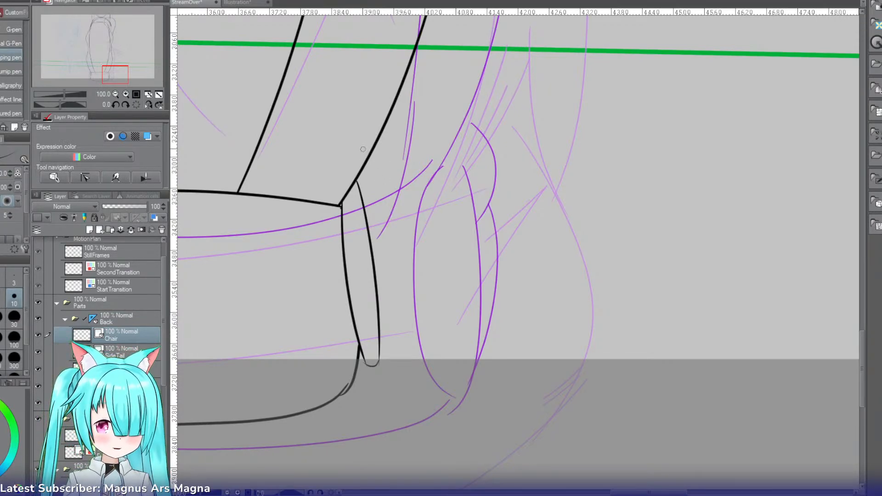
mouse_move(360, 148)
mouse_down()
mouse_move(417, 151)
mouse_move(441, 158)
mouse_up()
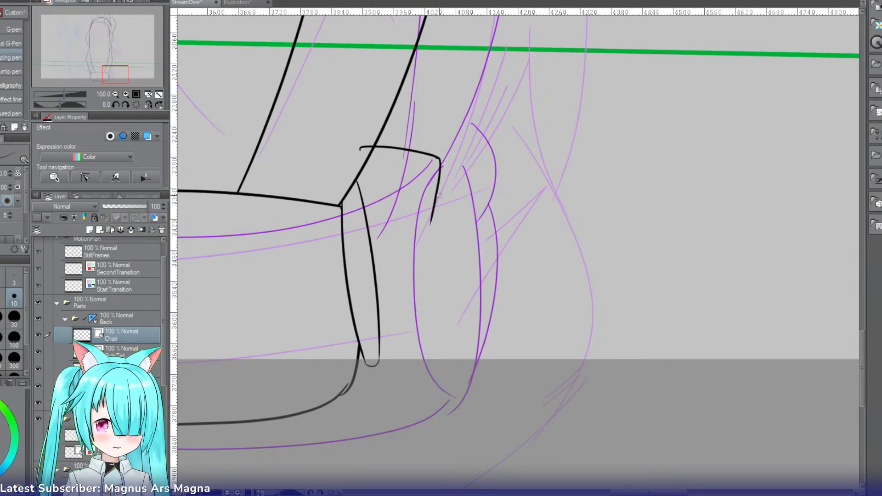
key(ctrl+z)
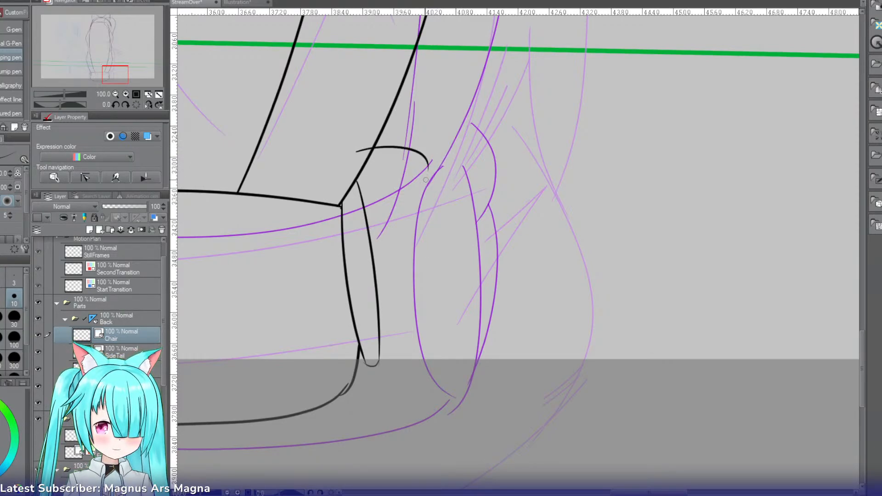
Step: Ink the armrests' outer sides curving down to the lower ends of the narrow side strips, and erase the overlap inside the chair back
drag(430, 160, 419, 253)
key(ctrl+z)
drag(430, 160, 405, 316)
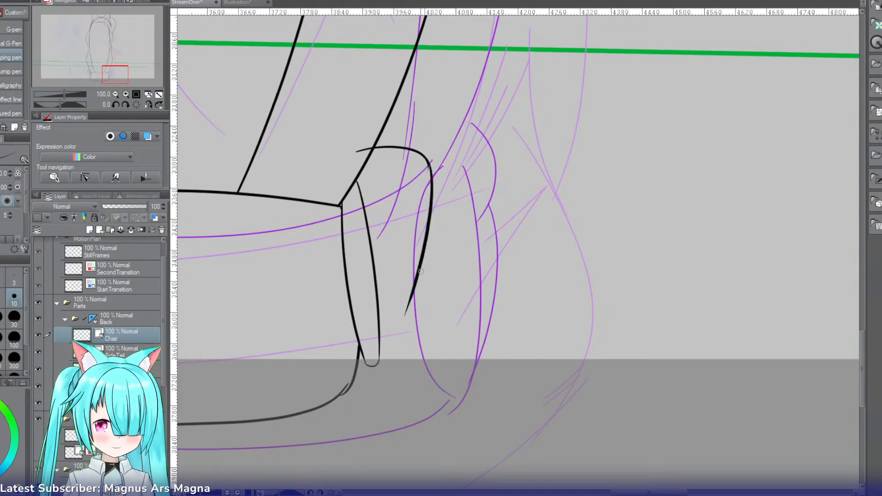
key(ctrl+z)
drag(431, 161, 415, 331)
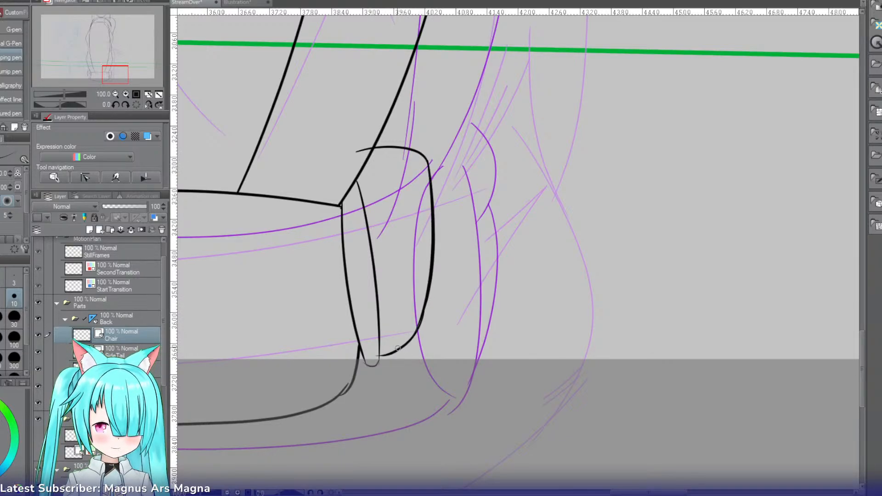
key(e)
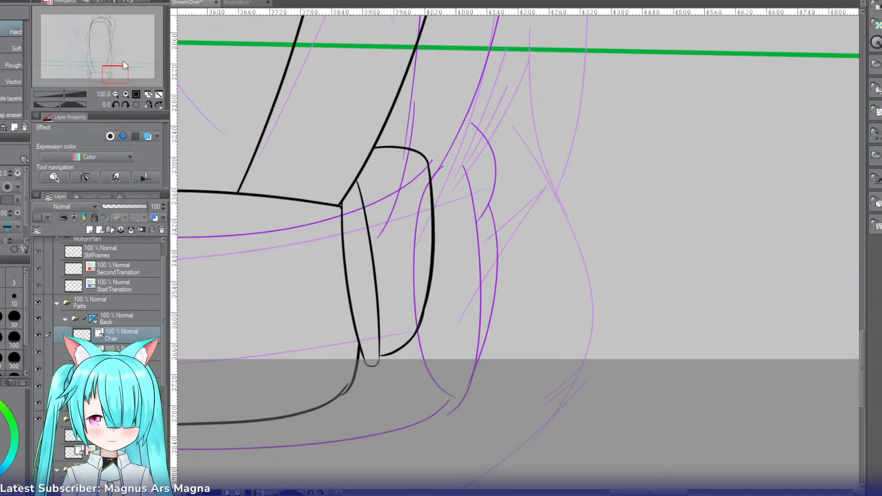
drag(123, 64, 99, 66)
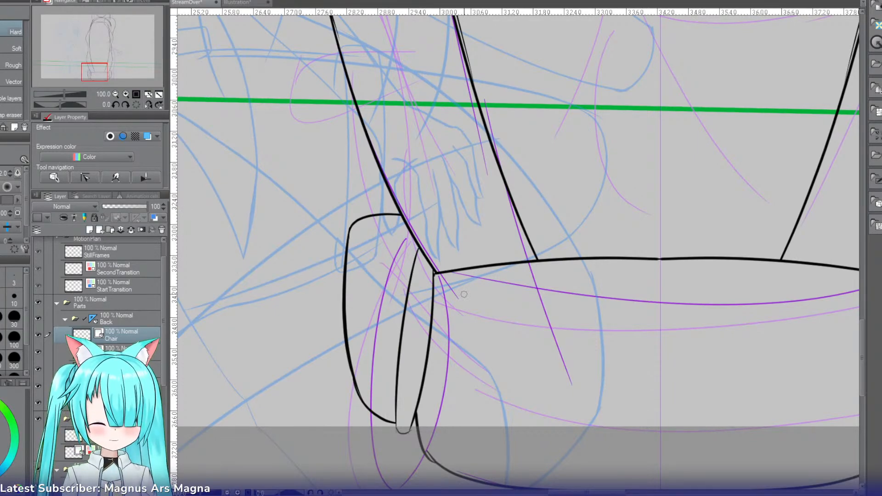
click(115, 94)
click(115, 94)
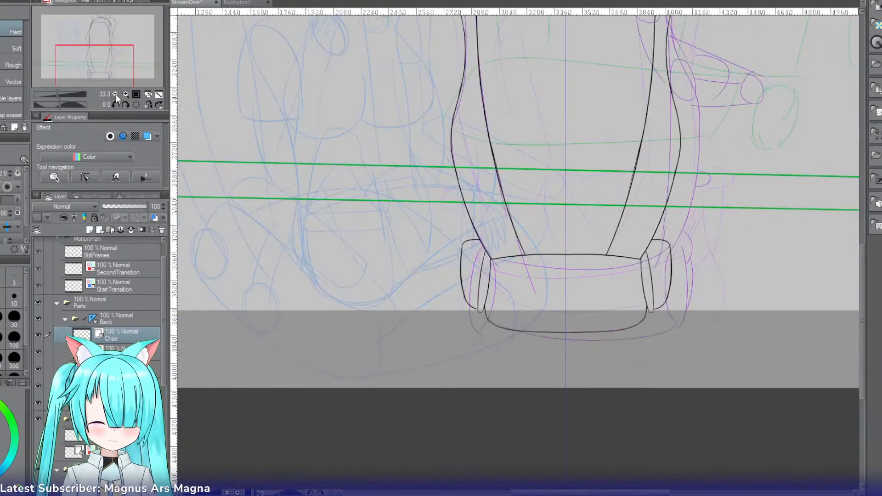
Step: Turn off the Back folder's symmetry ruler and collapse the folder
drag(109, 61, 122, 53)
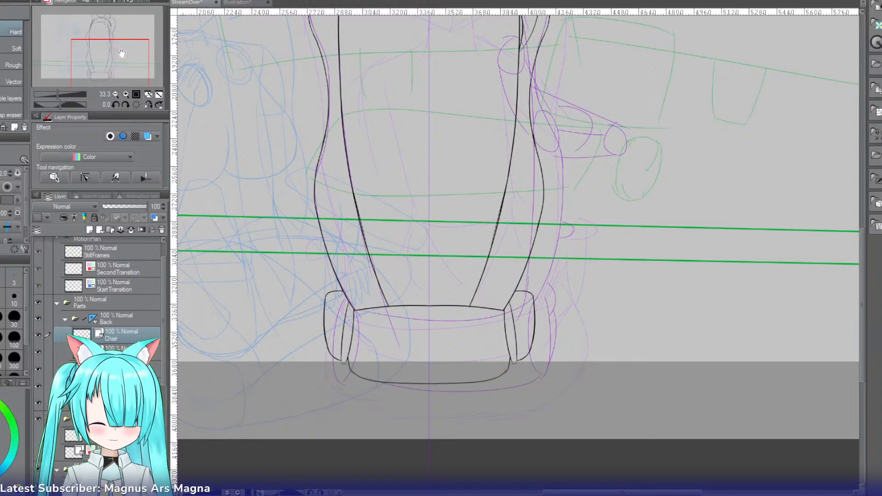
drag(122, 54, 127, 39)
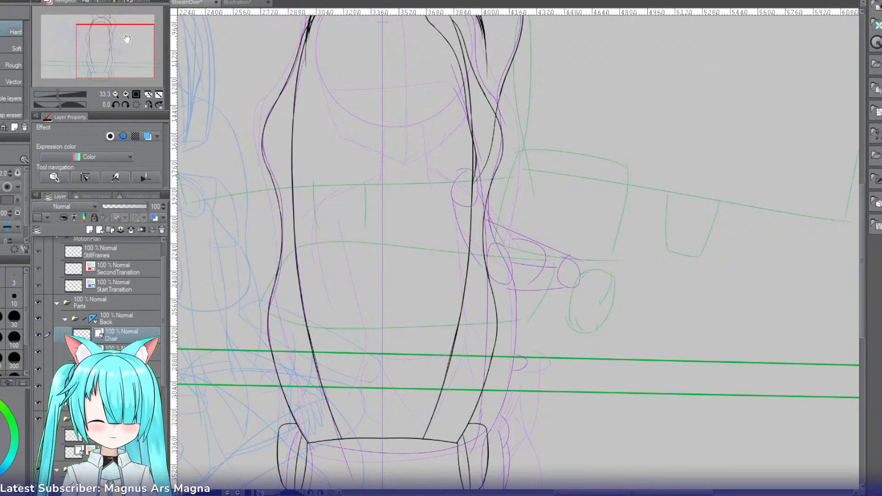
drag(127, 39, 127, 28)
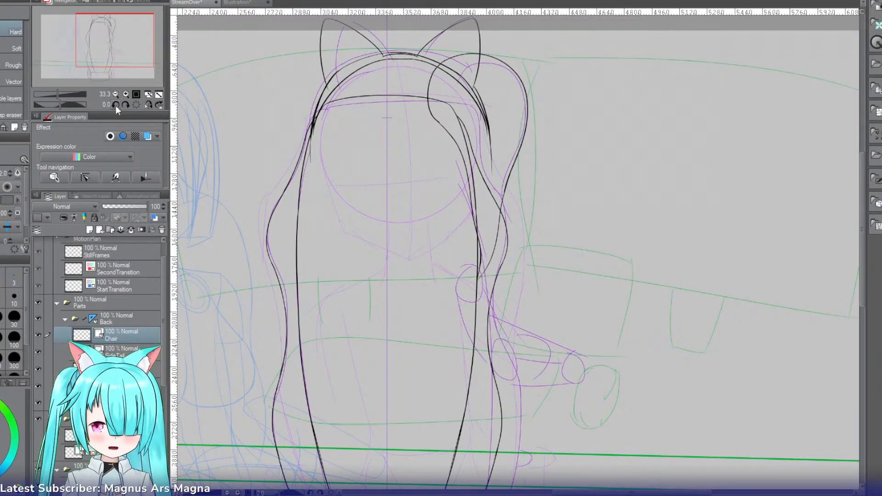
click(93, 318)
click(93, 319)
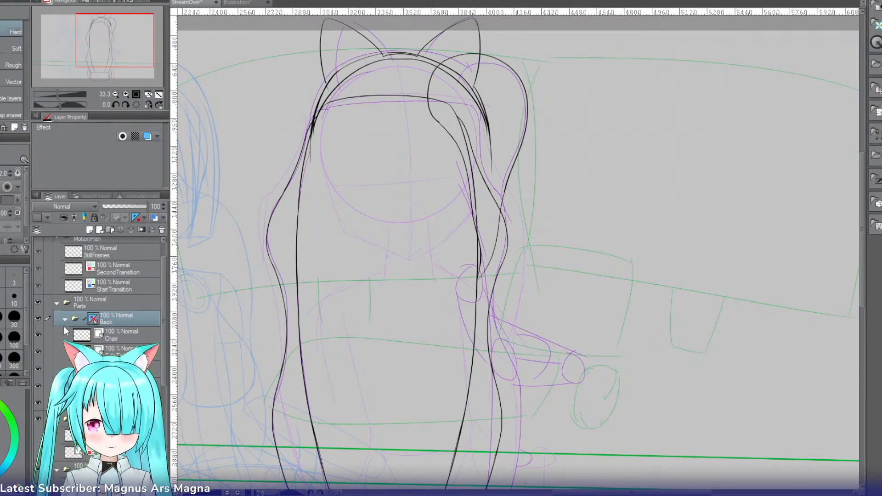
click(65, 319)
Step: Create a new vector layer, place it below the Front folder, and put it inside a new folder
click(100, 230)
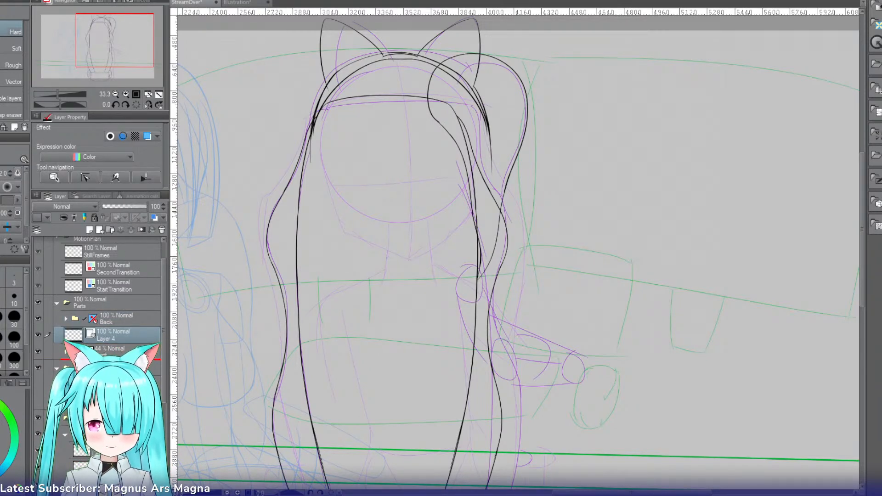
drag(104, 341, 104, 355)
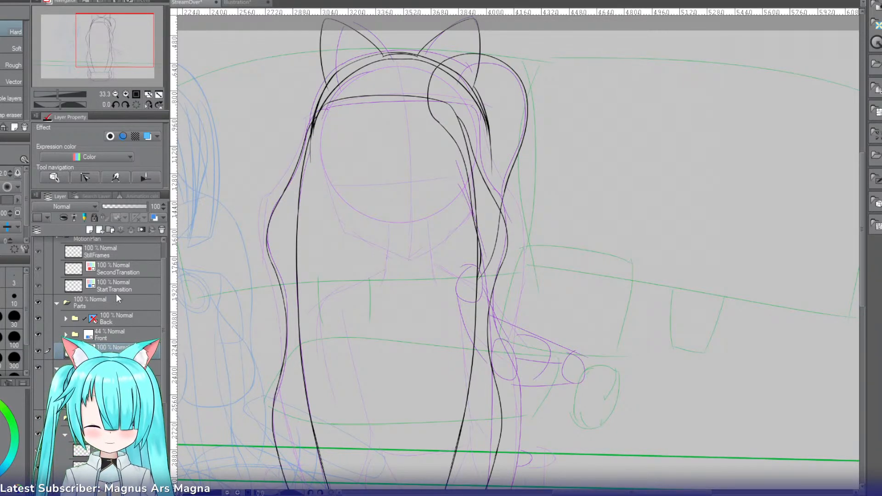
click(111, 229)
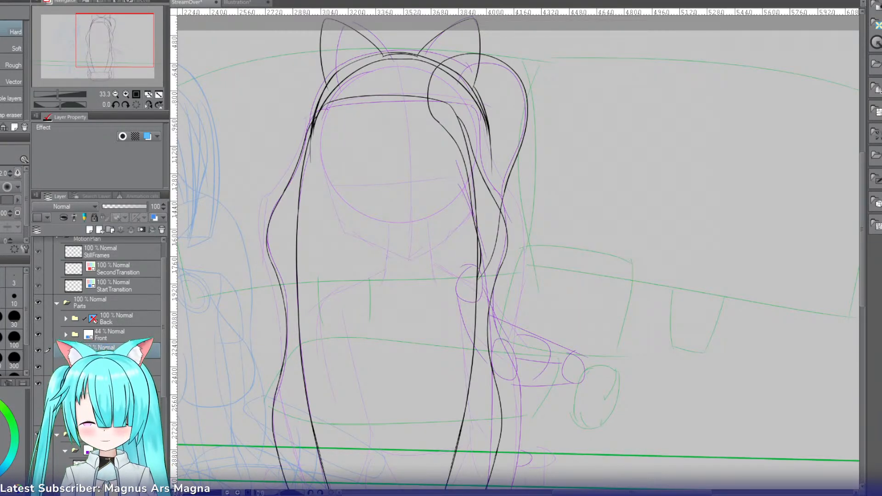
Step: Raise the Front folder's opacity to 100% and rename the new folder below it as Static
click(115, 94)
click(115, 95)
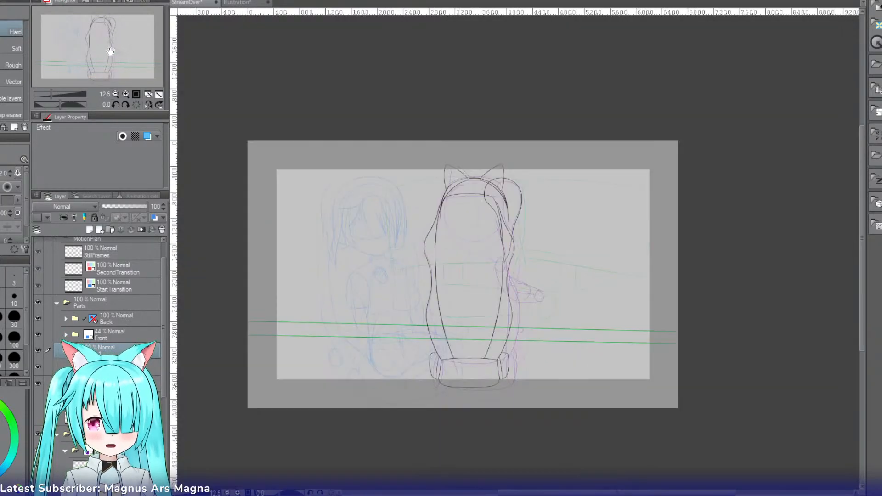
click(126, 95)
drag(115, 55, 117, 61)
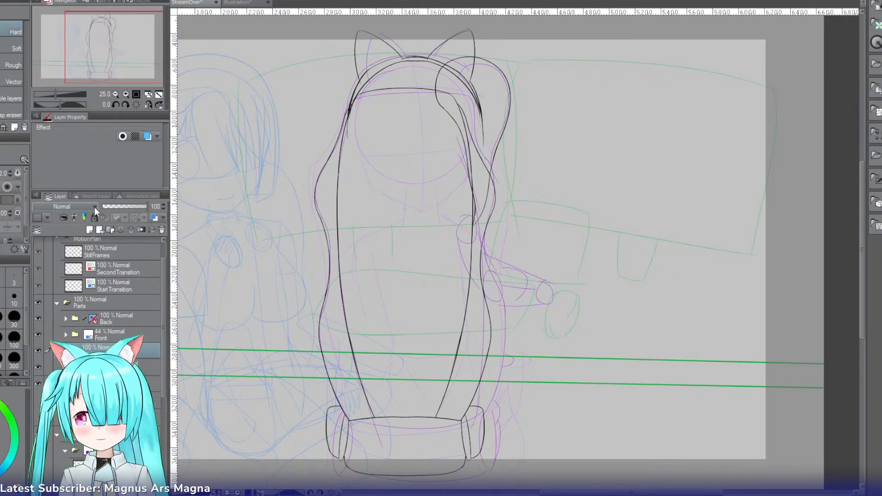
drag(104, 63, 97, 65)
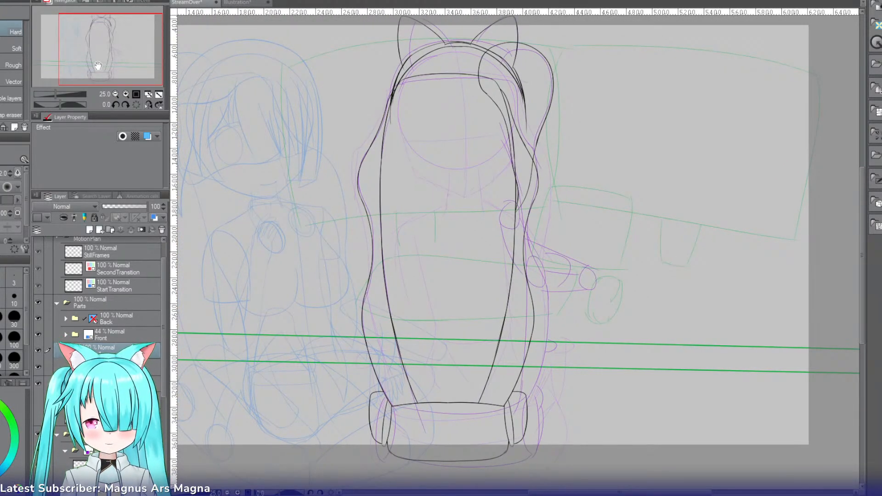
key(ctrl+b)
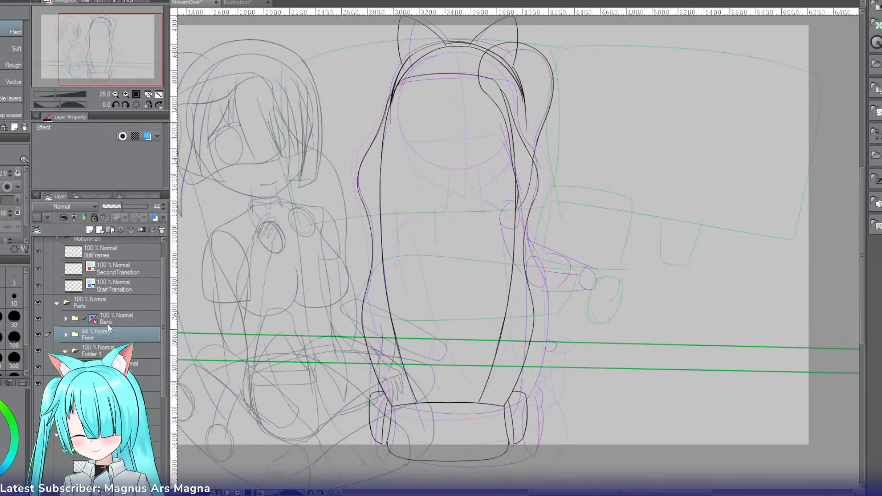
drag(144, 206, 167, 229)
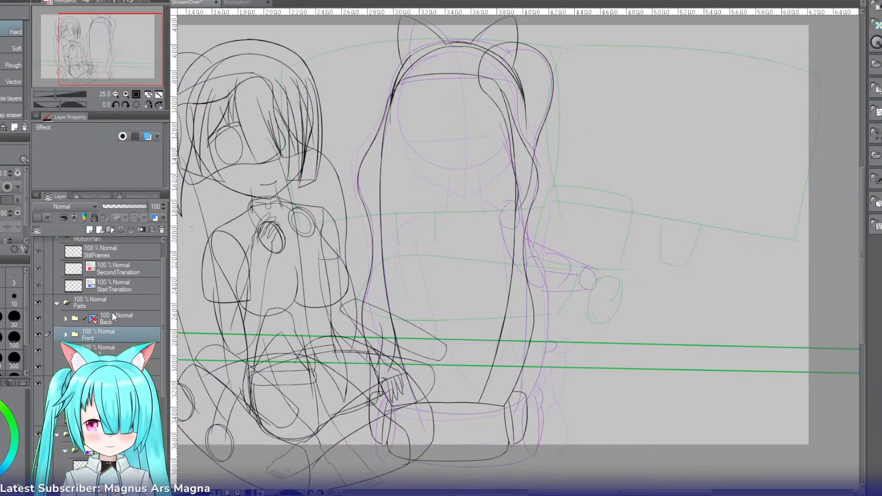
click(121, 350)
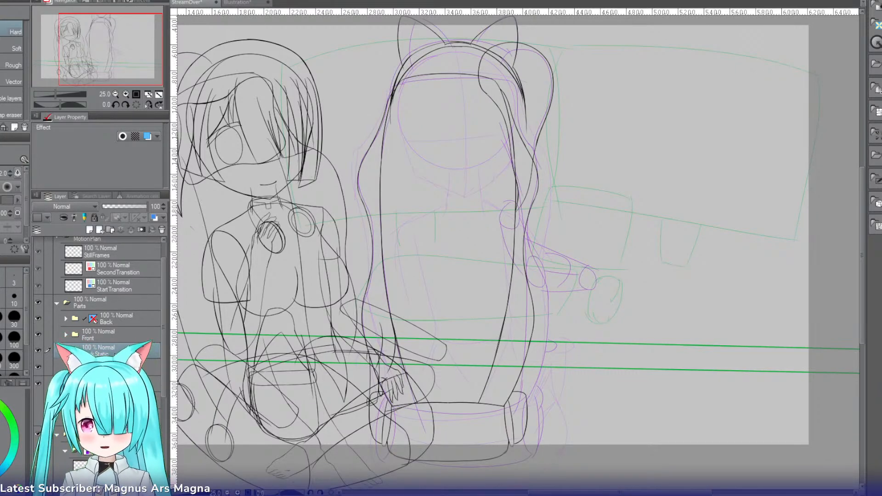
Step: On the Static folder's layer, draw a size 10 straight line across the whole canvas along the upper green sketch line
key(u)
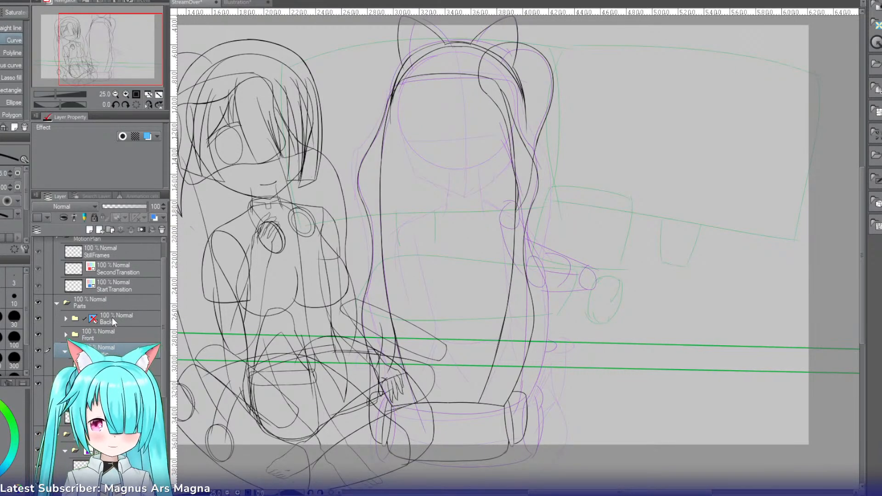
click(115, 367)
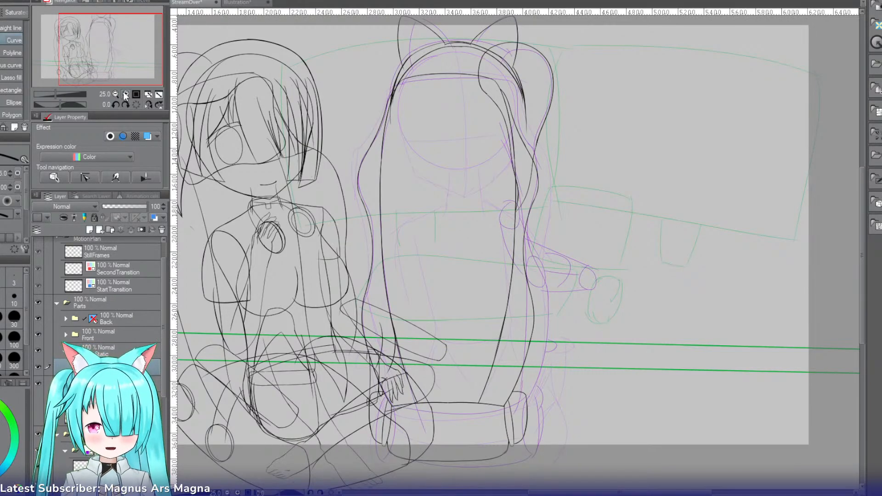
drag(119, 52, 94, 54)
click(6, 29)
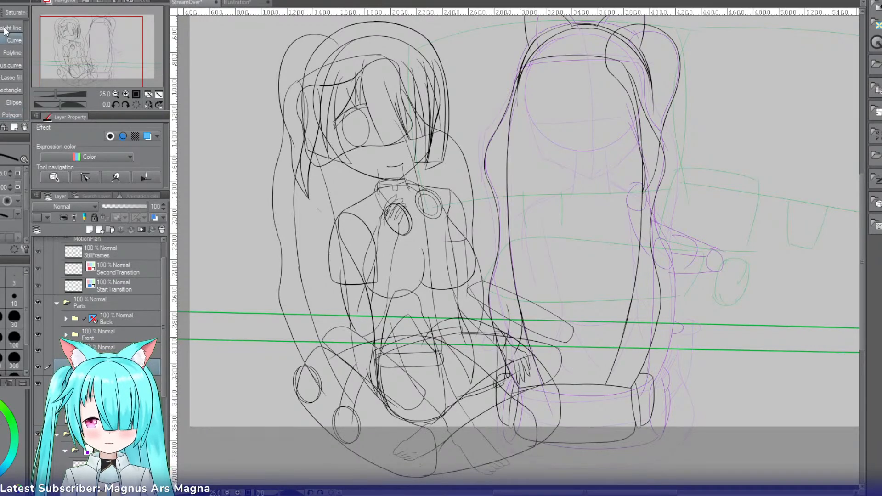
click(116, 94)
click(125, 95)
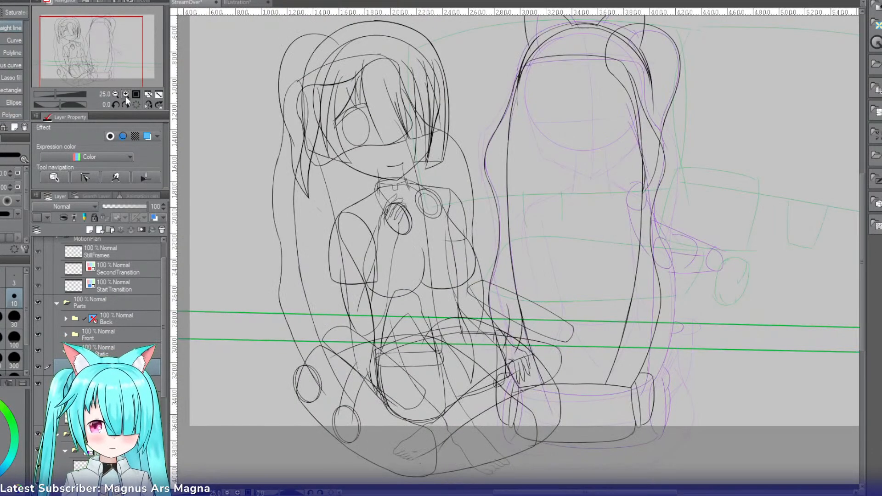
drag(108, 69, 94, 67)
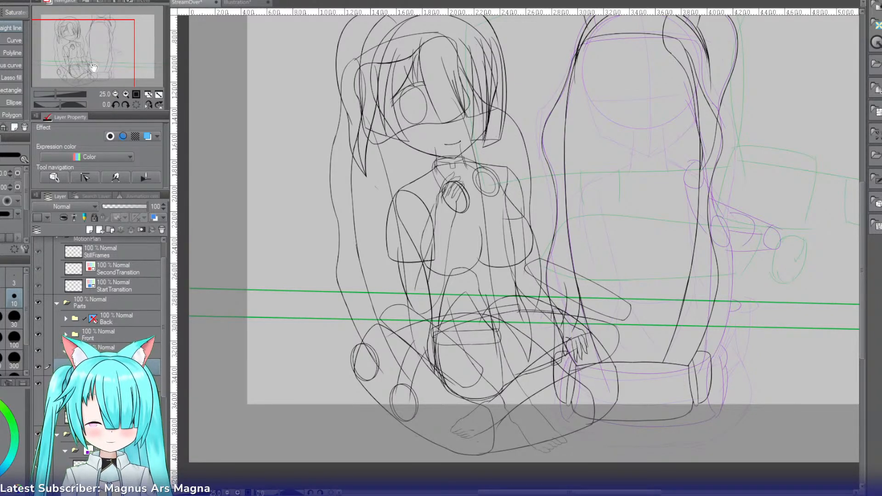
drag(94, 68, 122, 62)
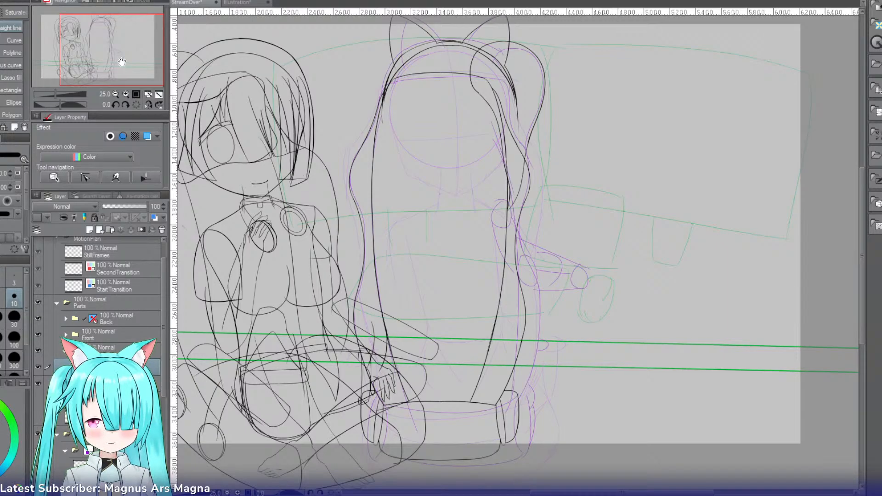
mouse_move(122, 62)
mouse_down()
mouse_move(102, 63)
mouse_move(120, 58)
mouse_up()
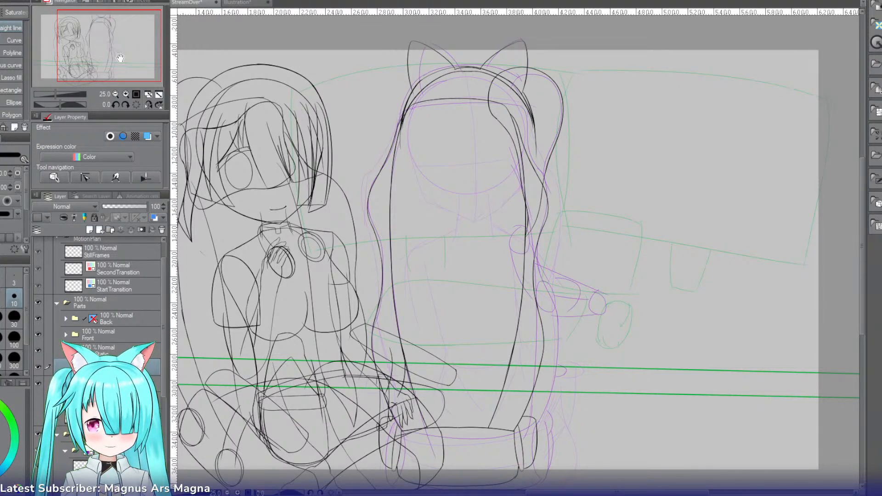
mouse_move(120, 58)
mouse_down()
mouse_move(99, 66)
mouse_move(98, 87)
mouse_up()
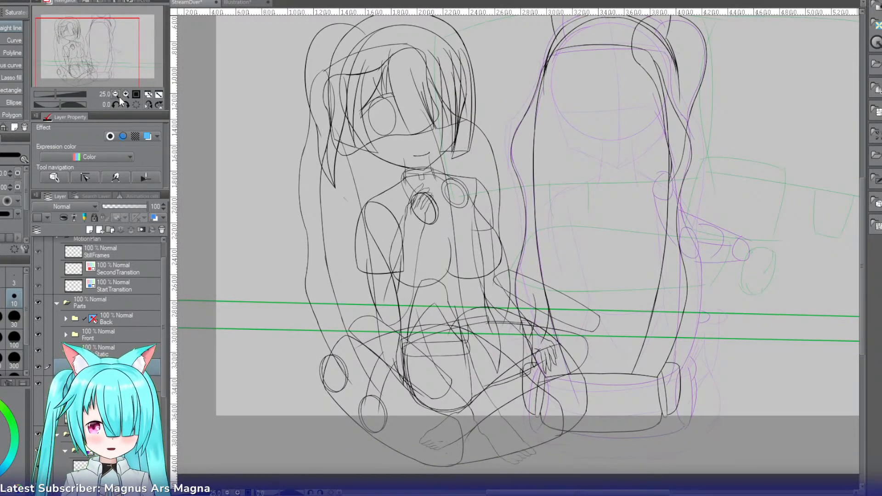
click(115, 95)
drag(334, 274, 790, 288)
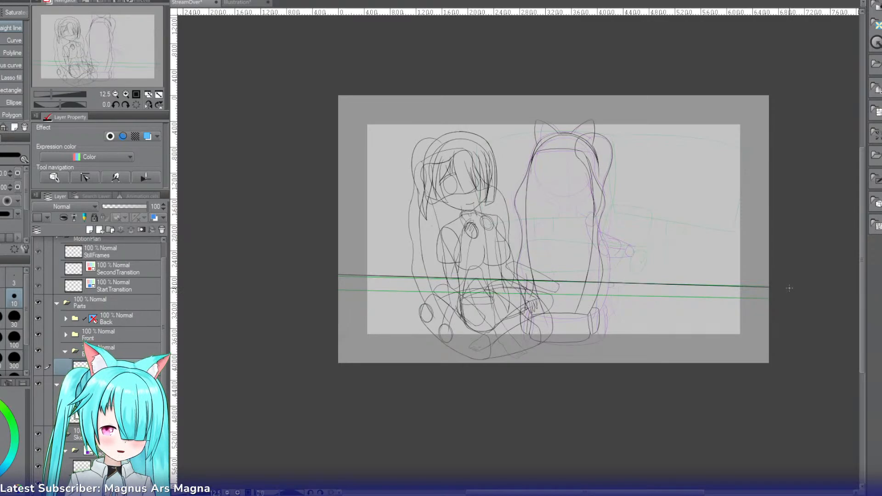
Step: Duplicate the straight line, move the copy down onto the lower green sketch line, and merge both lines into one layer
key(ctrl+t)
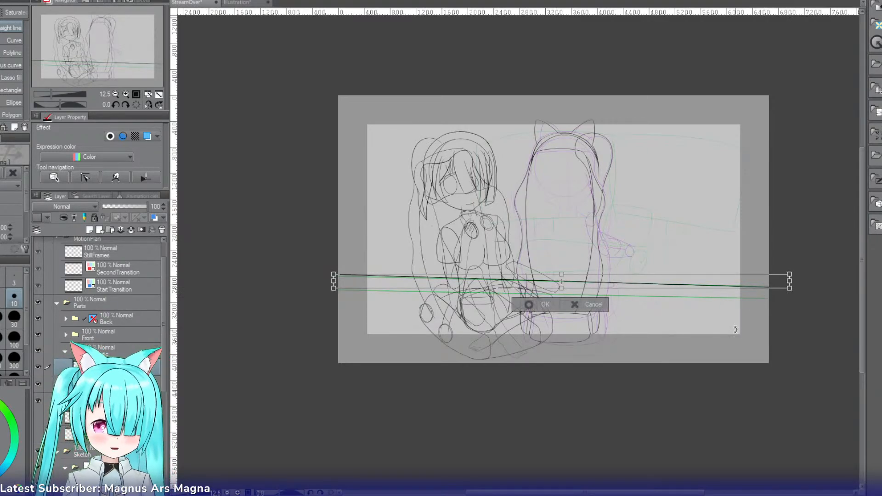
drag(700, 285, 699, 296)
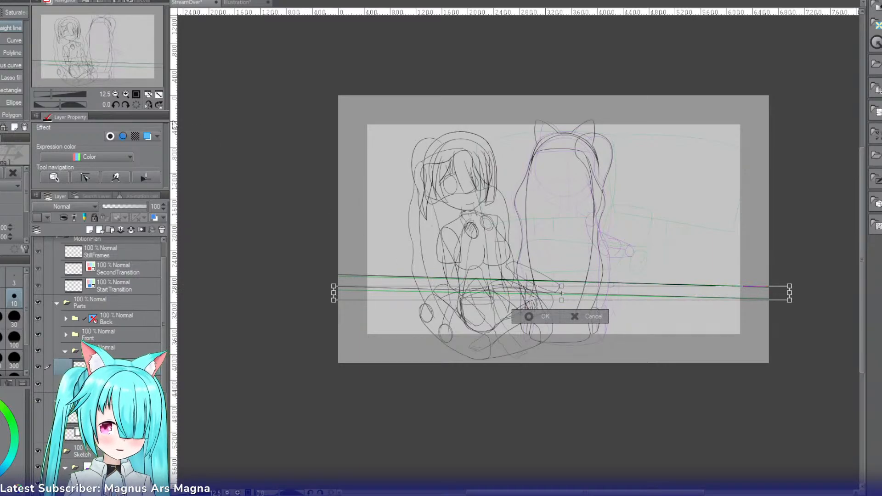
triple_click(124, 94)
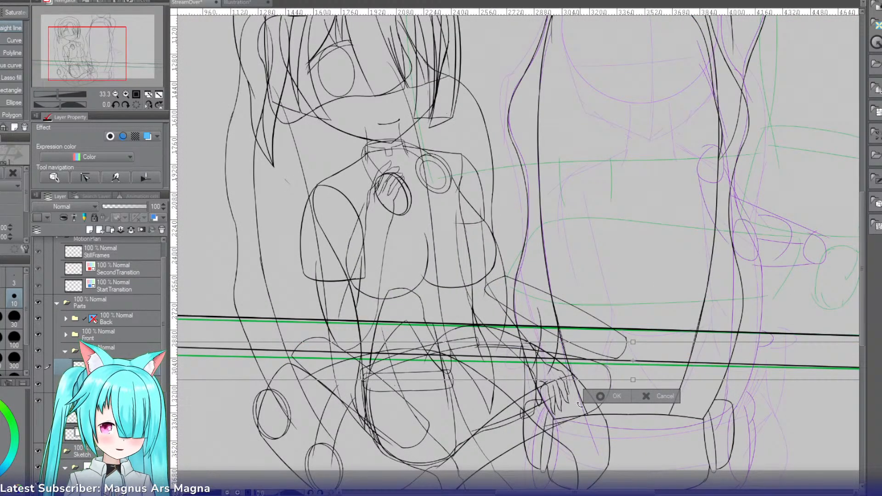
click(600, 396)
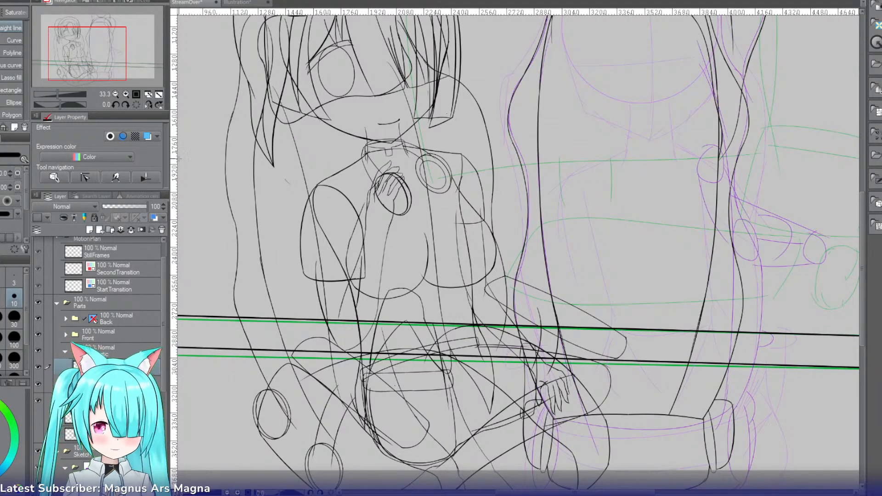
ctrl+click(106, 383)
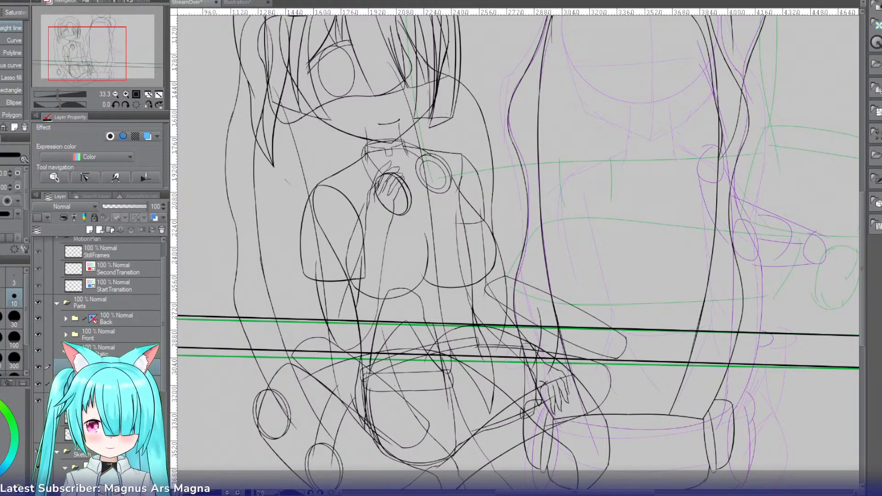
click(147, 329)
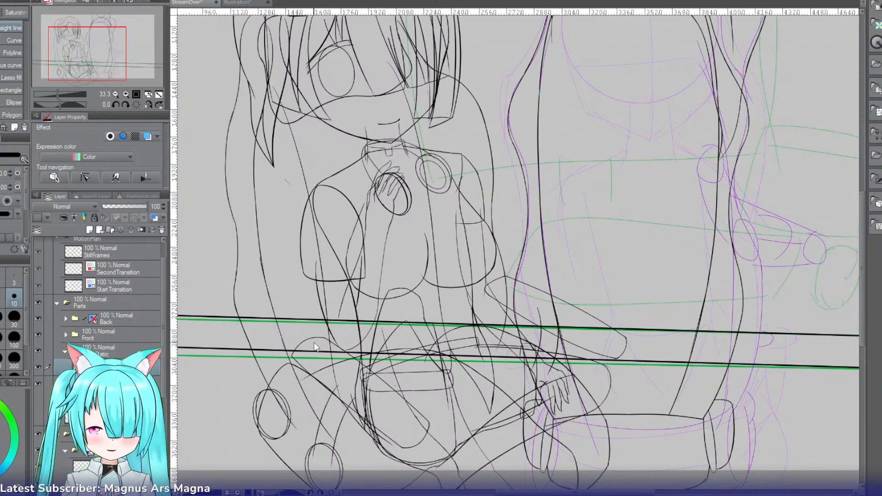
Step: Stretch the pair of lines slightly taller, and rotate them a little to follow the green sketch lines
key(ctrl+t)
drag(632, 380, 633, 385)
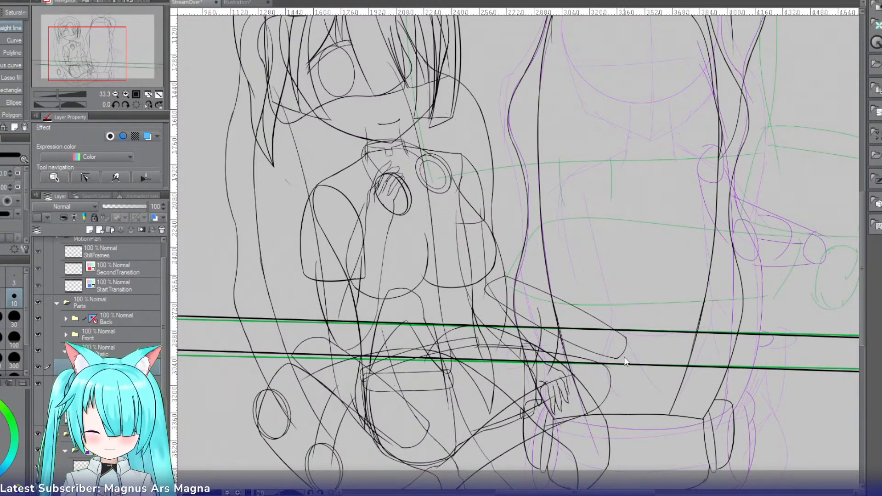
key(ctrl+r)
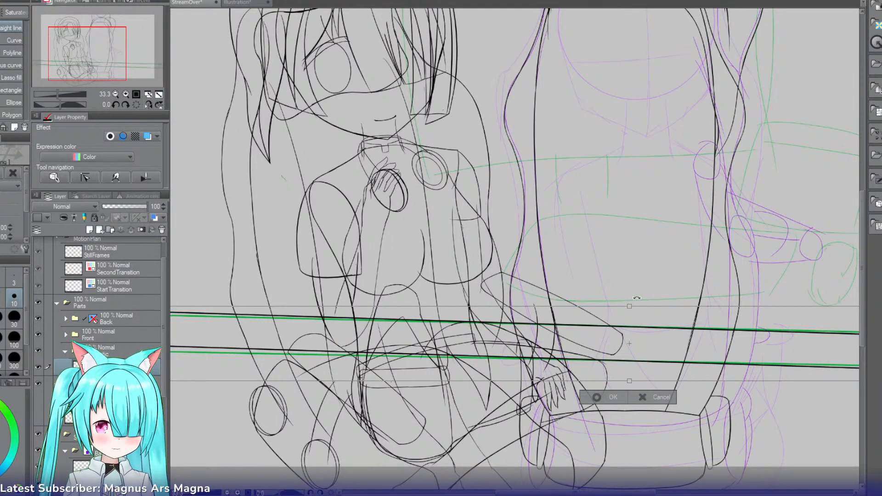
drag(637, 298, 636, 300)
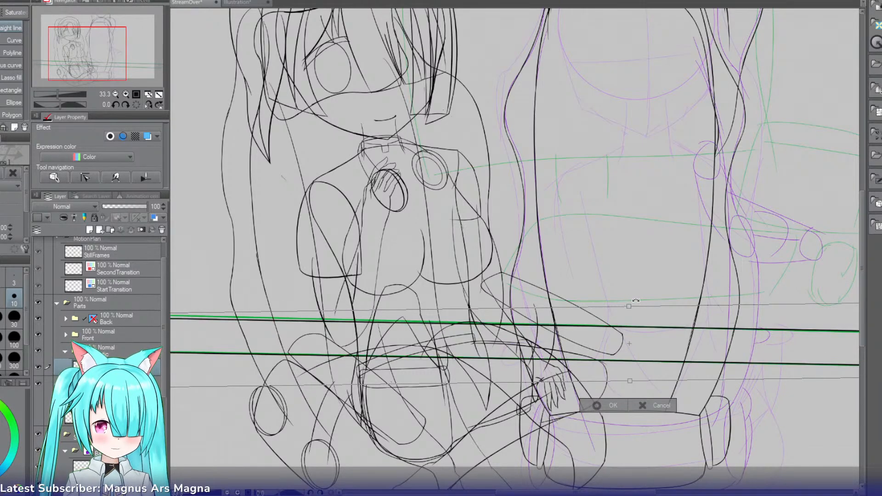
click(605, 408)
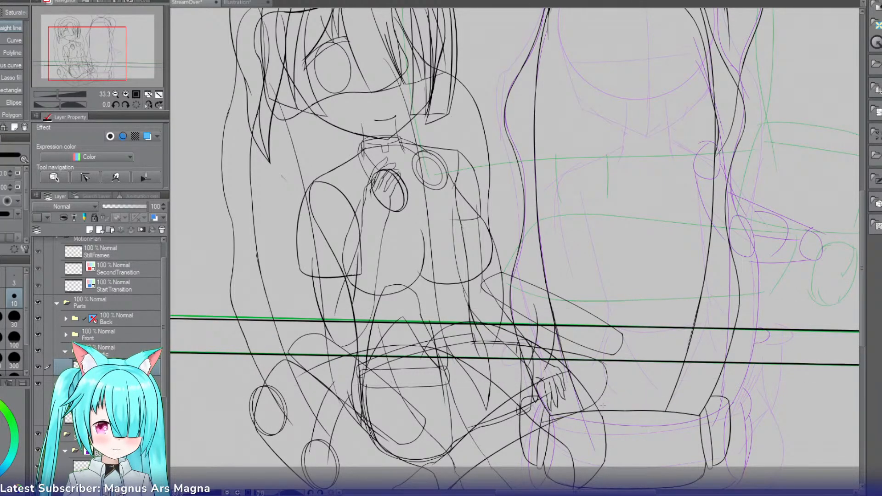
key(ctrl+r)
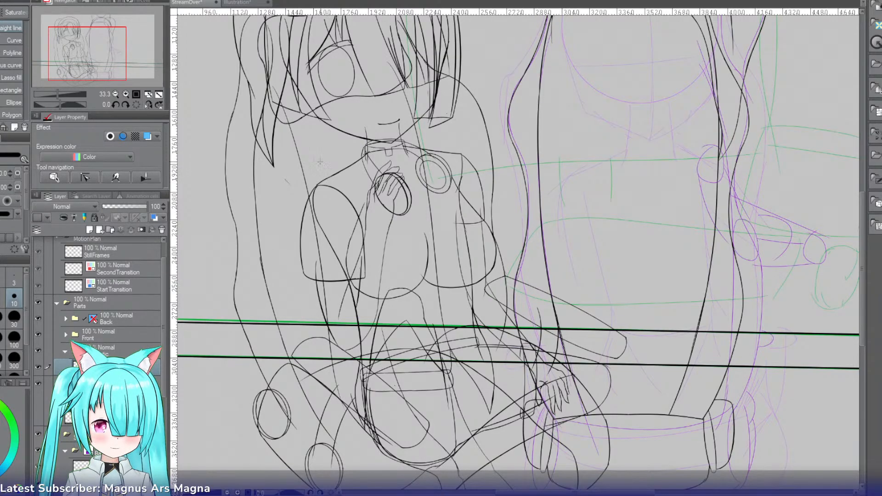
Step: Fine-tune the line pair's rotation by a tiny amount so its far end matches the green lines beyond the chair
drag(95, 69, 120, 68)
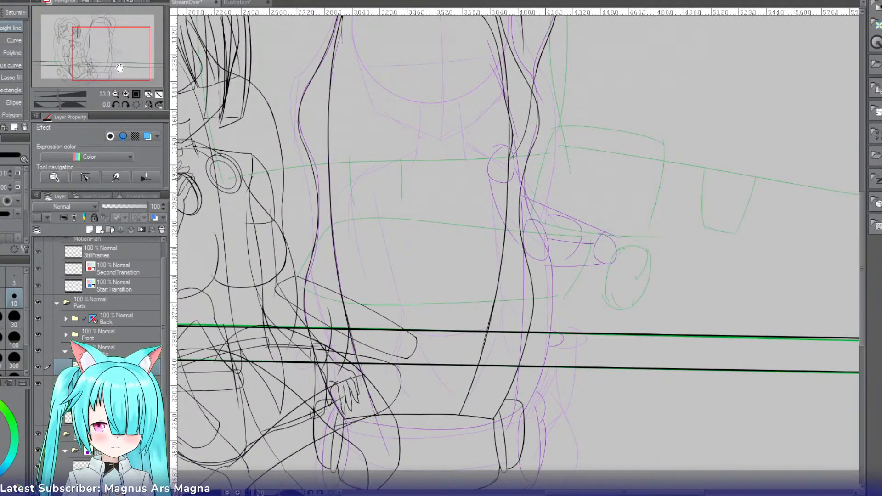
key(ctrl+t)
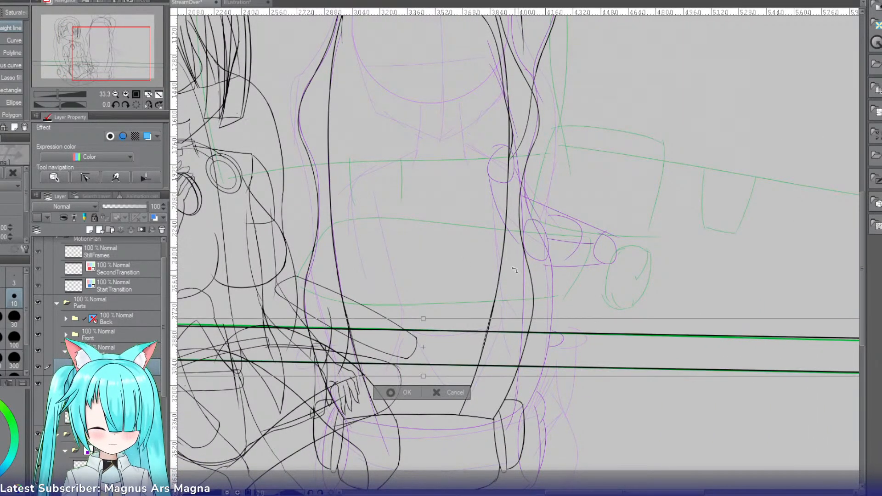
drag(536, 272, 537, 273)
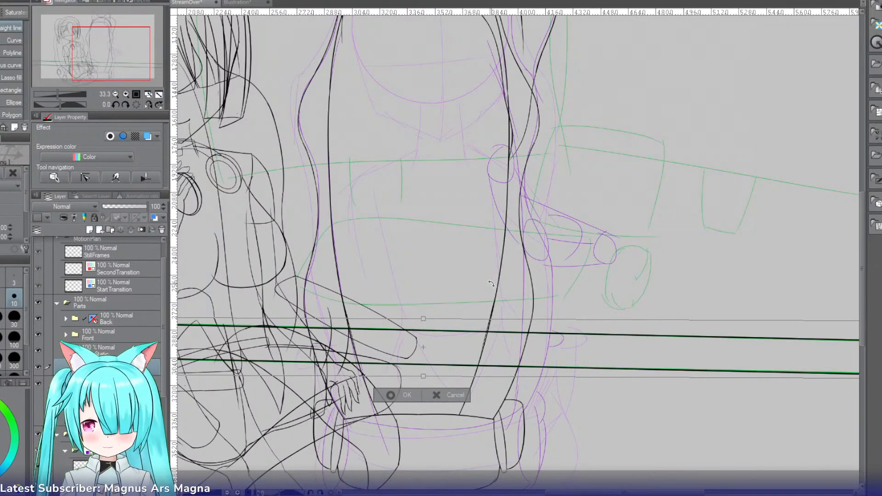
key(Return)
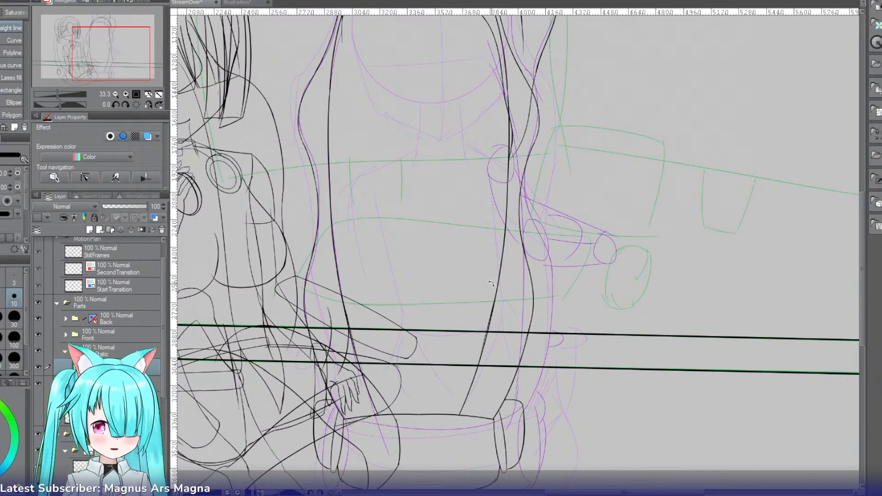
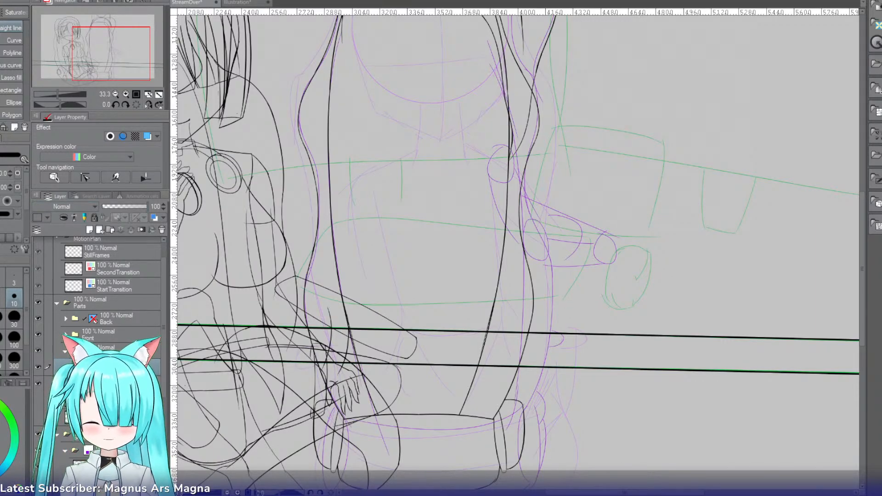
Step: Add a new raster layer above the layer that holds the two horizontal lines
click(89, 229)
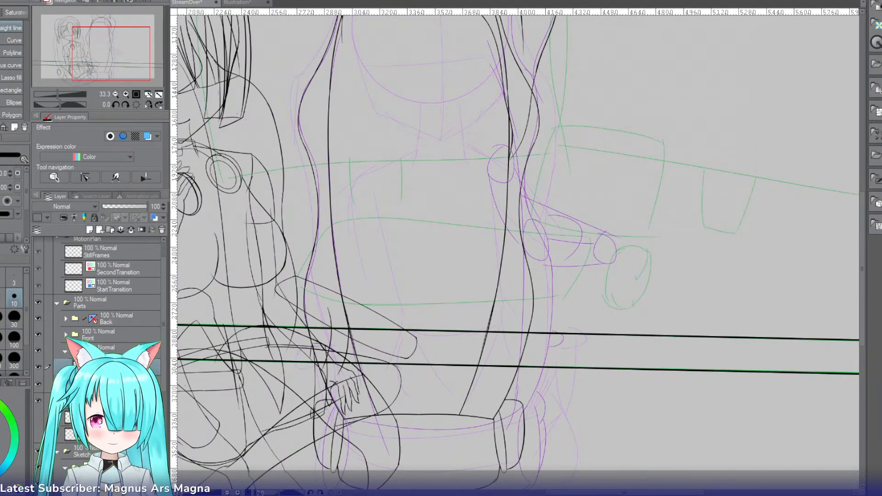
mouse_move(111, 59)
mouse_down()
mouse_move(104, 66)
mouse_move(119, 60)
mouse_move(105, 61)
mouse_up()
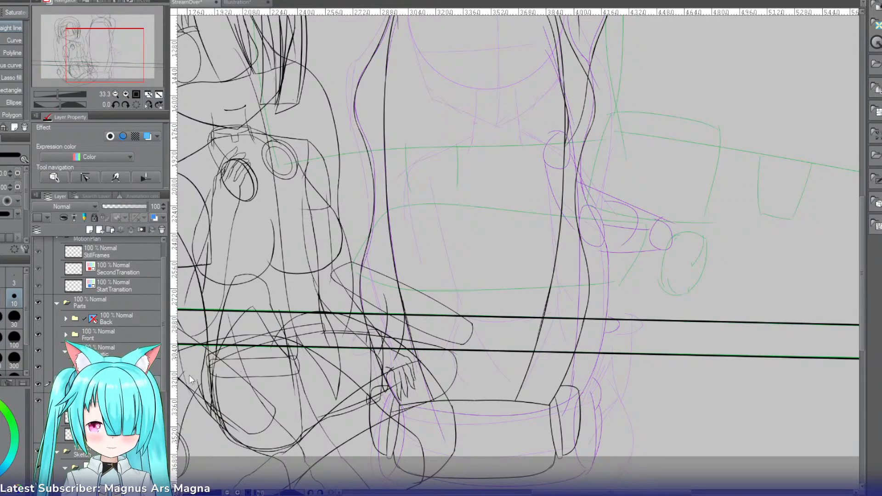
Step: Try moving the two black horizontal lines up until both sit above the green guide lines
key(ctrl+t)
drag(713, 346, 723, 297)
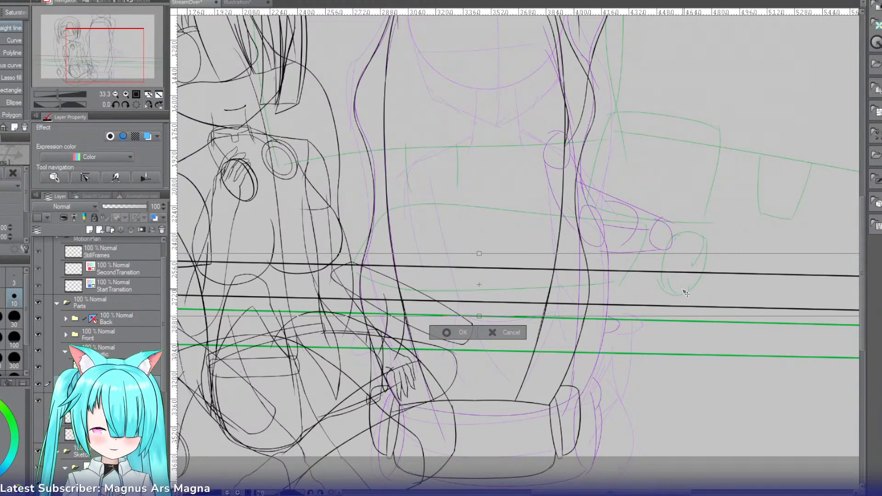
click(452, 330)
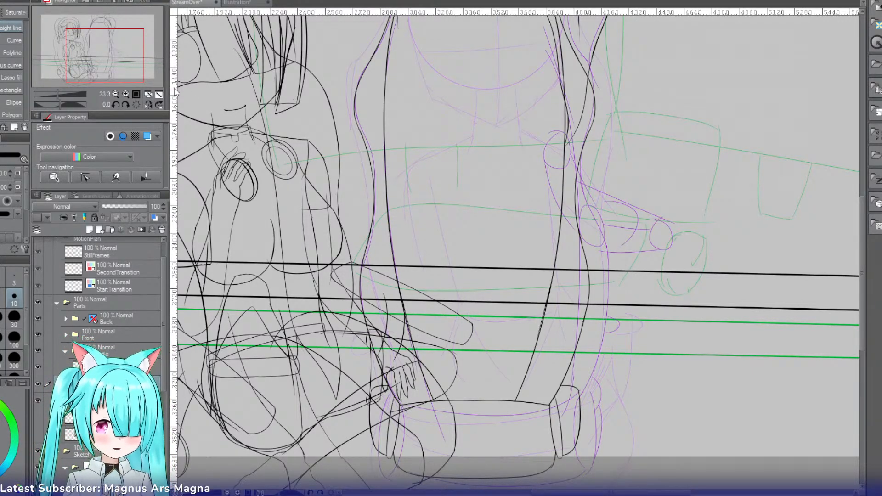
drag(116, 64, 126, 64)
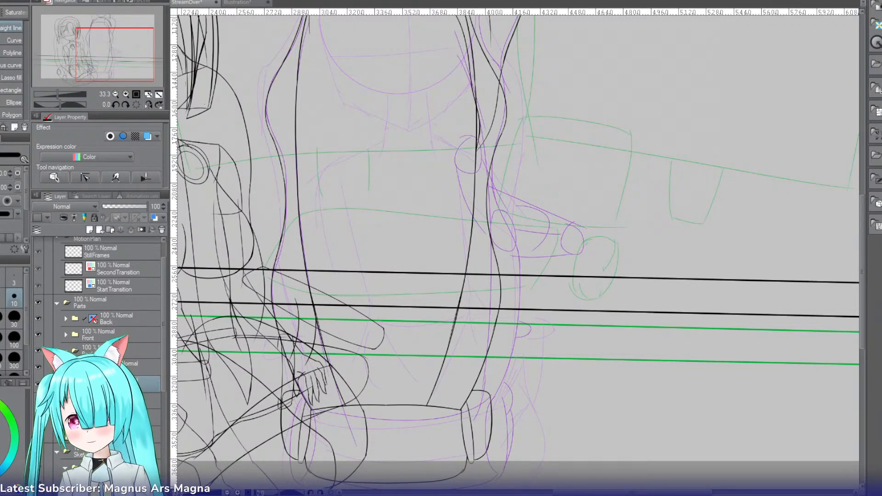
key(ctrl+z)
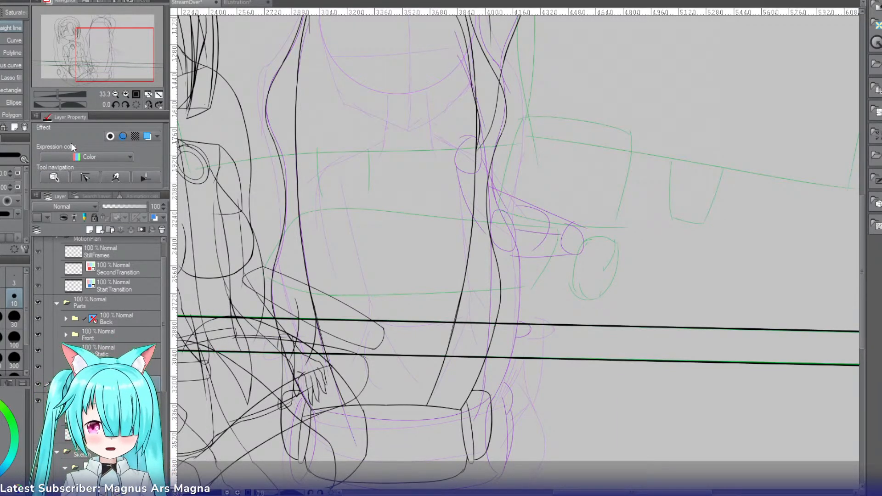
Step: Move the two black horizontal lines up by a little less than the gap between them
key(ctrl+t)
drag(599, 340, 600, 311)
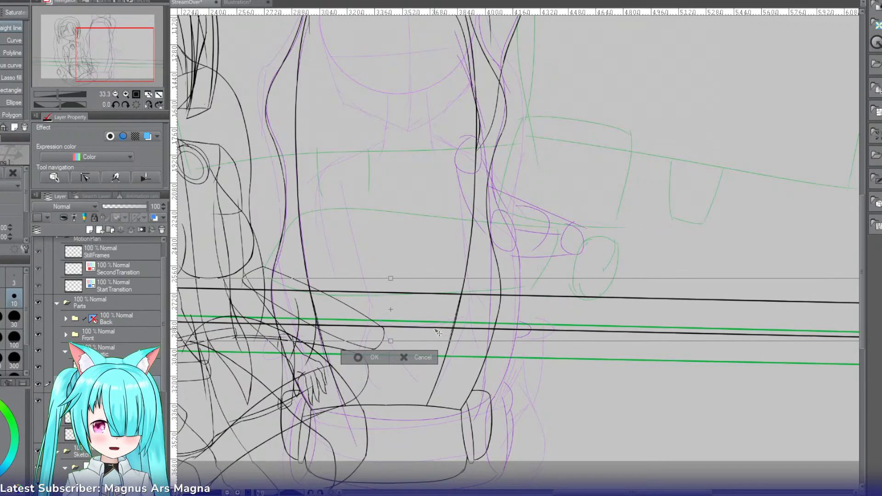
click(374, 358)
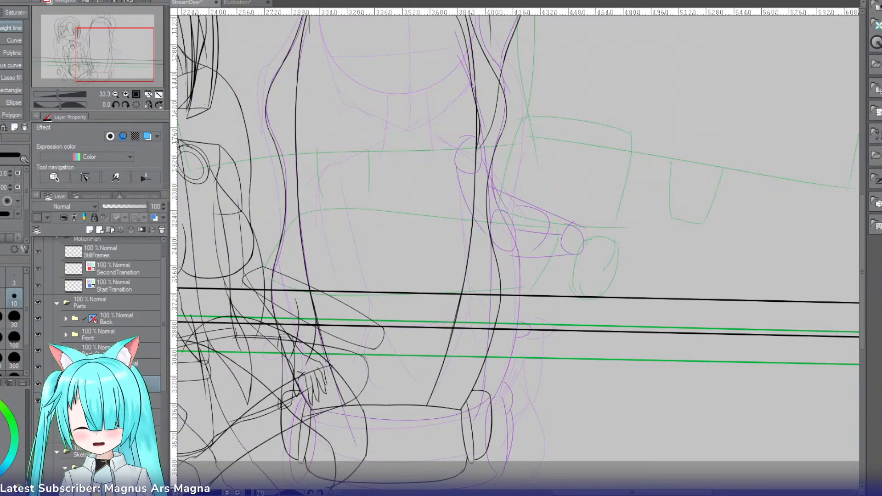
Step: Select the new empty layer above the horizontal lines' layer for drawing
click(125, 94)
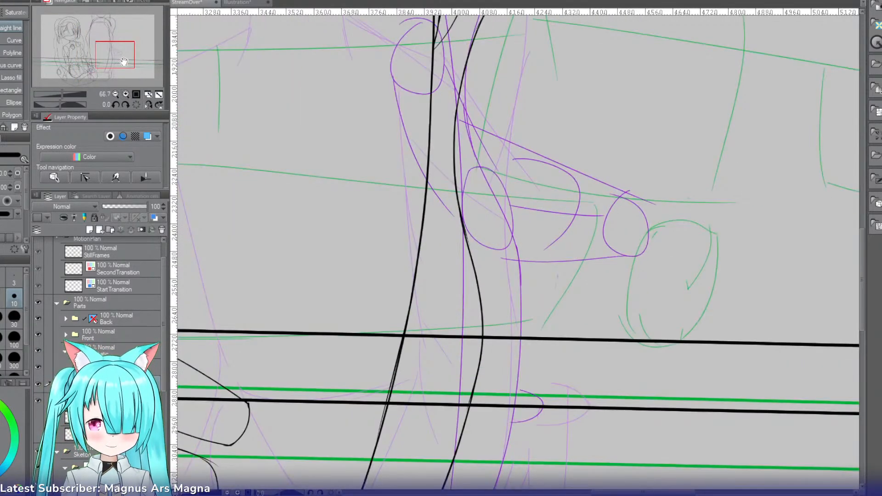
drag(124, 62, 112, 62)
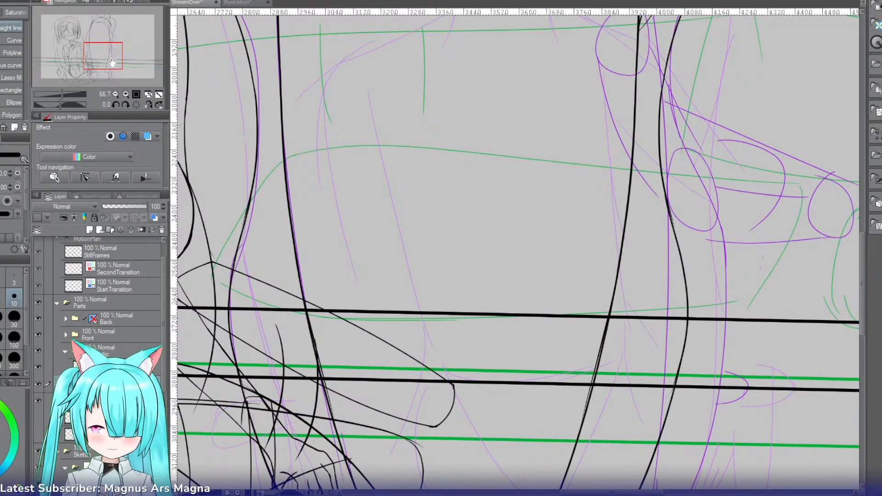
click(120, 367)
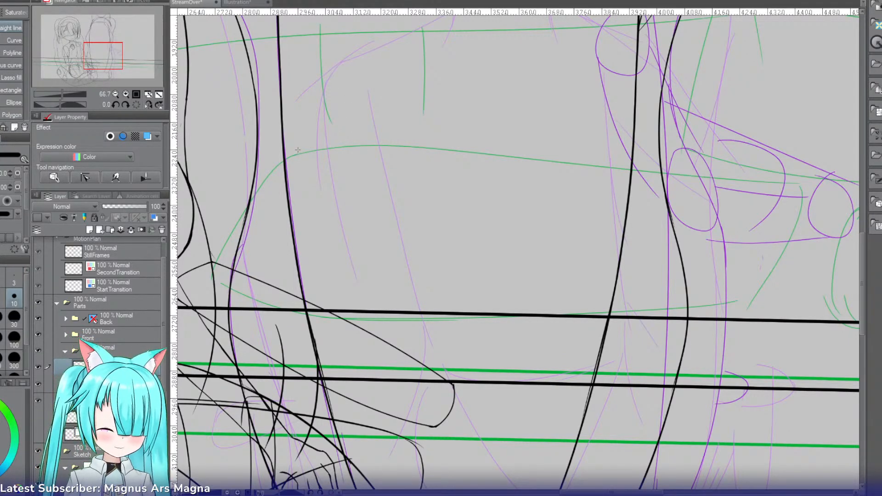
Step: Try outlining the slanted side and lower edge of a panel with straight lines above the horizontal lines
mouse_move(300, 147)
mouse_down()
mouse_move(262, 297)
mouse_move(451, 316)
mouse_move(593, 319)
mouse_move(680, 305)
mouse_up()
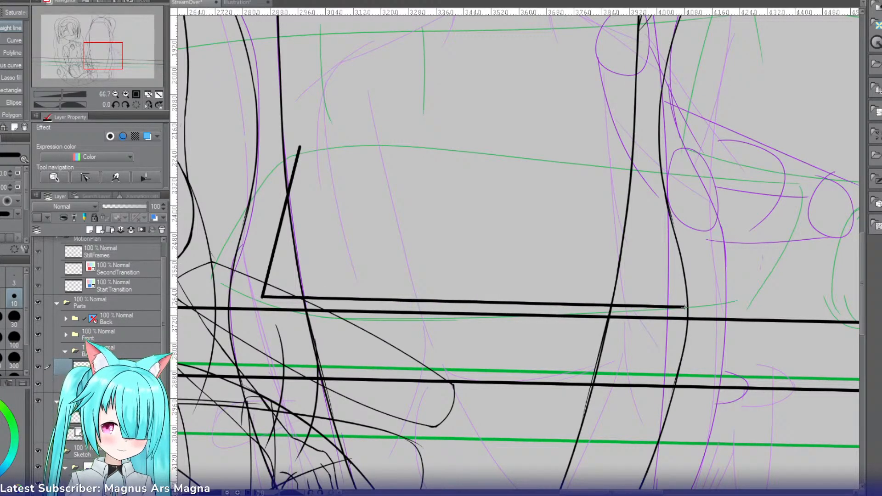
key(ctrl+z)
key(ctrl+z)
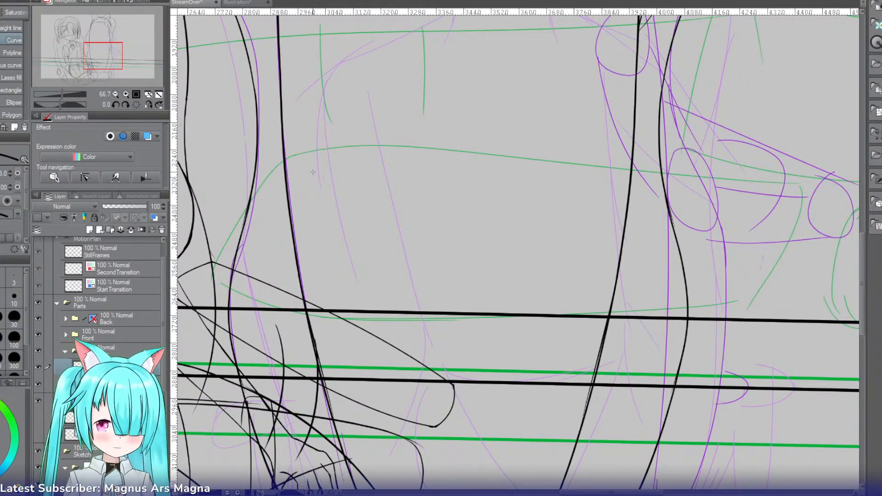
Step: Draw a four-sided panel outline with the Curve tool just above the upper horizontal line, giving the upper and outer edges a slight bow
mouse_move(300, 166)
mouse_down()
mouse_move(263, 258)
mouse_move(262, 301)
mouse_up()
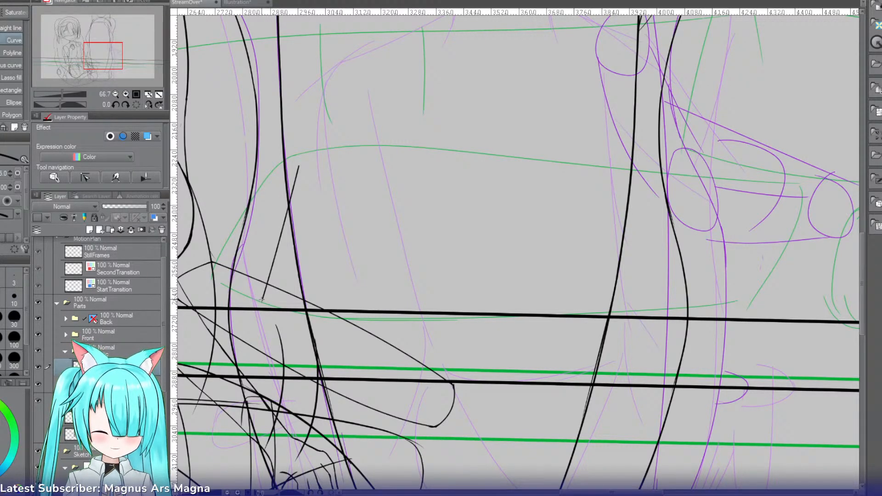
drag(262, 300, 695, 312)
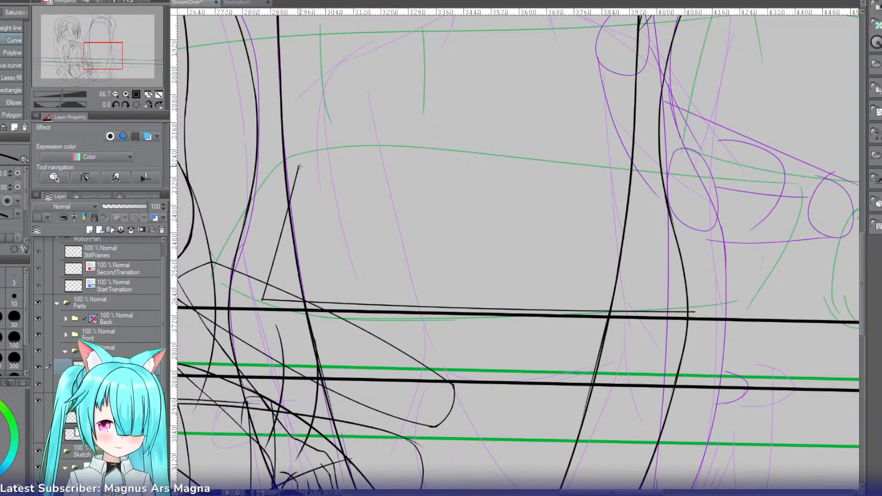
drag(298, 166, 709, 174)
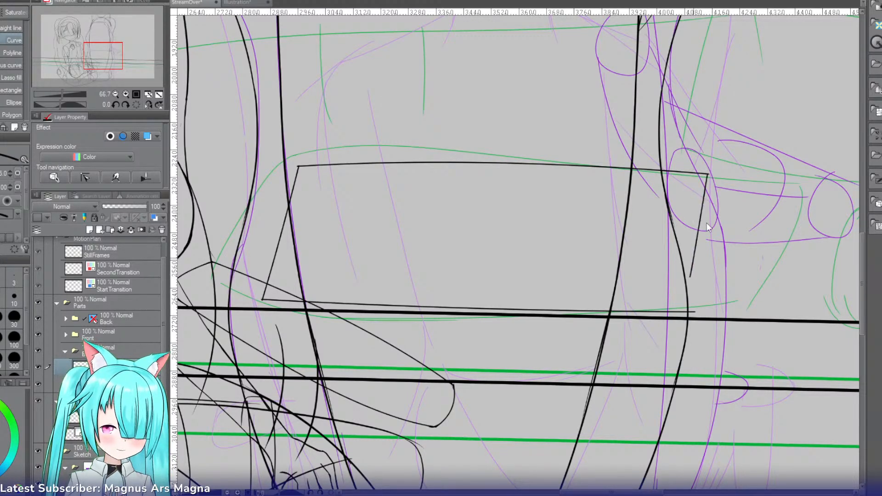
drag(708, 174, 695, 311)
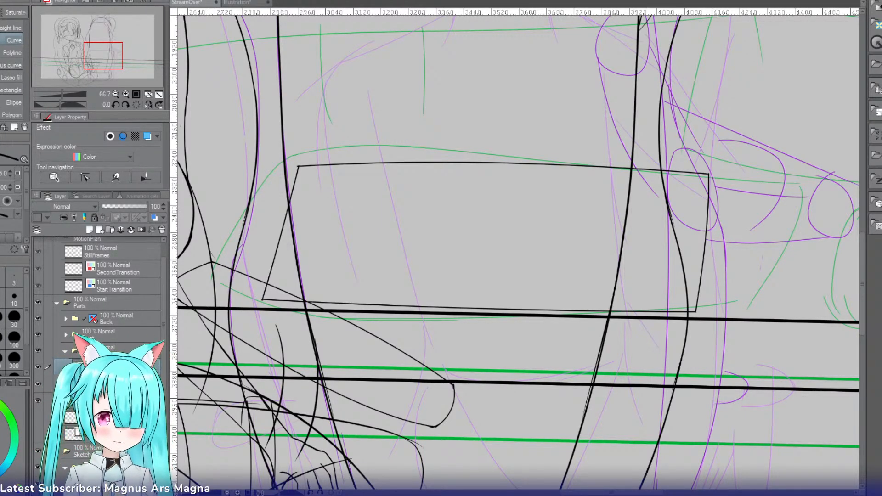
Step: Move the four-sided panel outline to the right so it sits above the upper horizontal line, near the green oval
mouse_move(108, 57)
mouse_down()
mouse_move(122, 54)
mouse_move(108, 55)
mouse_up()
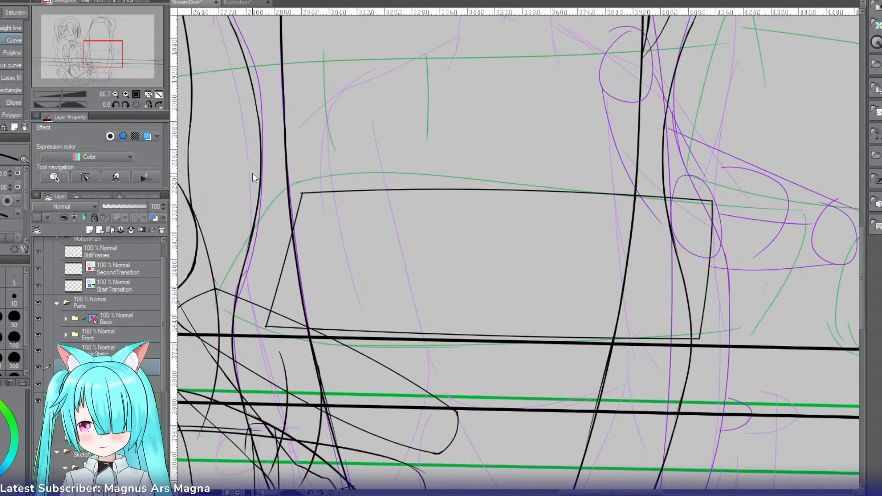
key(ctrl+t)
mouse_move(659, 326)
mouse_down()
mouse_move(754, 326)
mouse_move(743, 327)
mouse_up()
click(115, 93)
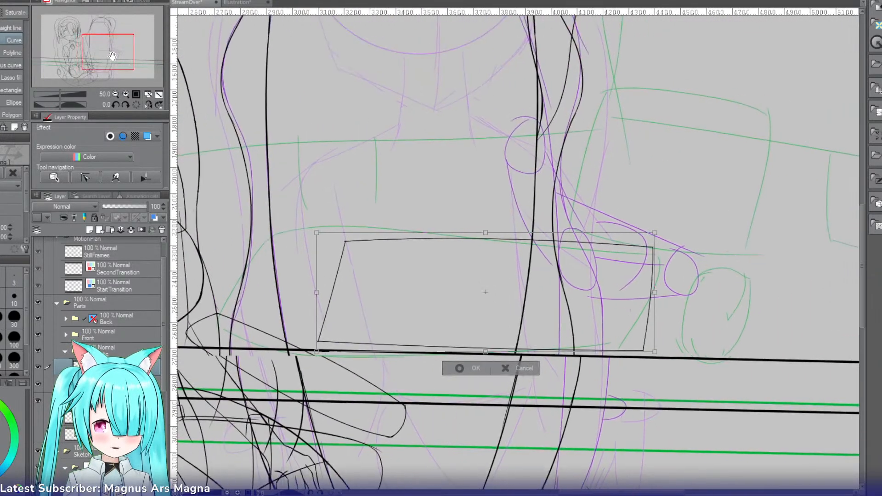
mouse_move(110, 51)
mouse_down()
mouse_move(115, 37)
mouse_move(113, 55)
mouse_up()
drag(529, 291, 526, 290)
click(448, 362)
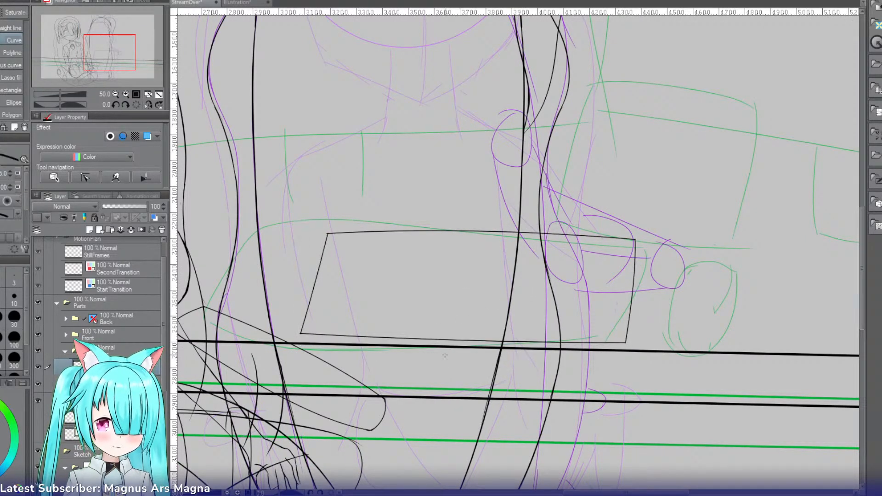
Step: Nudge the four-sided panel outline slightly upward, away from the upper horizontal line
click(126, 94)
drag(109, 54, 122, 60)
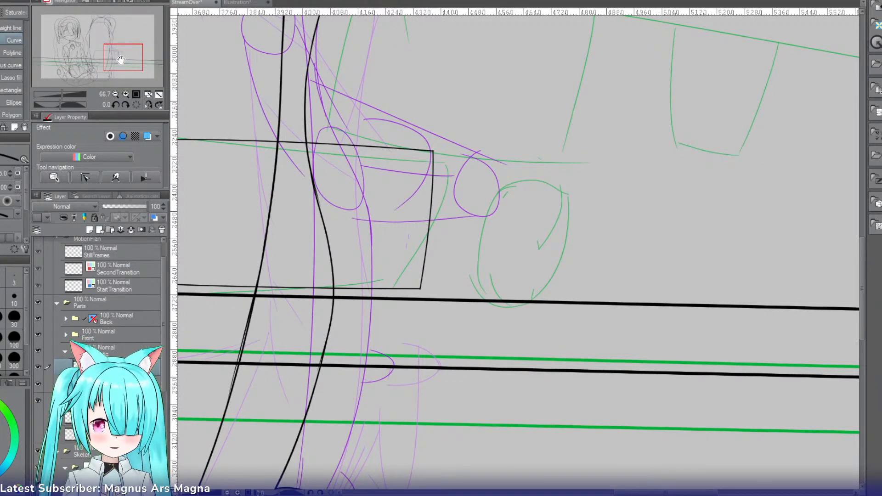
key(ctrl+t)
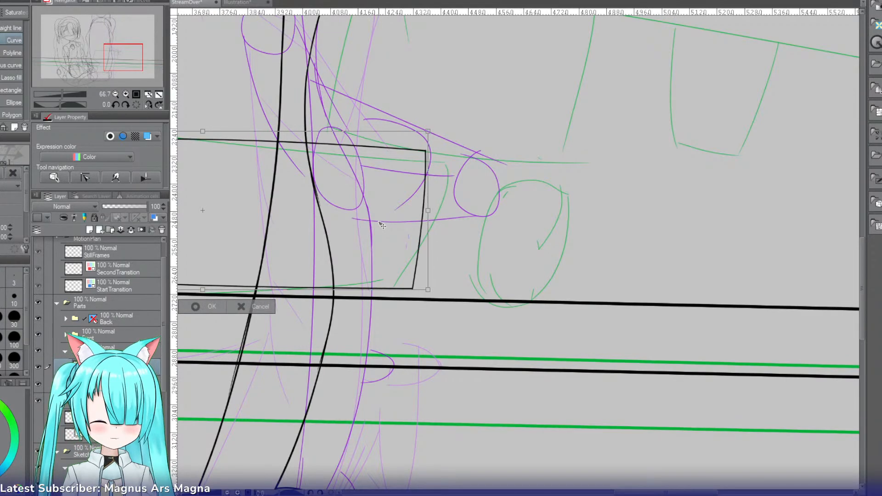
drag(389, 226, 389, 223)
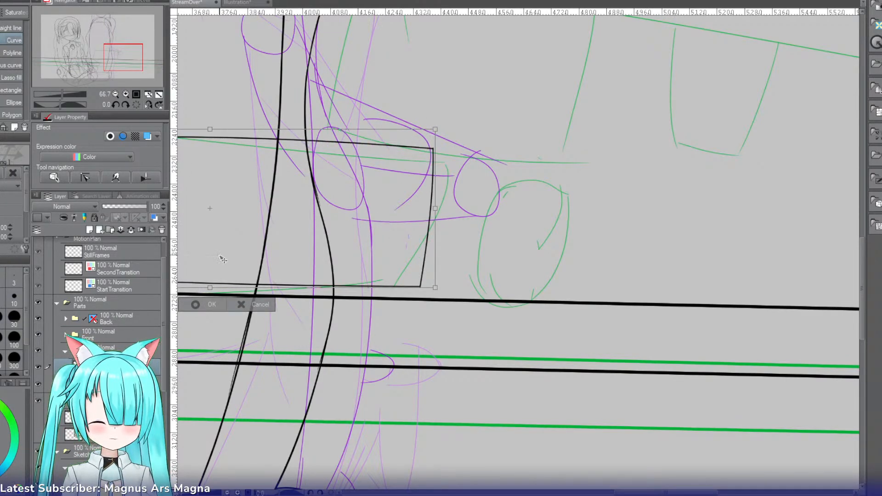
click(214, 305)
Step: Draw a short downward-bowed curve across the lower part of the green oval as the base of a rounded object
click(125, 94)
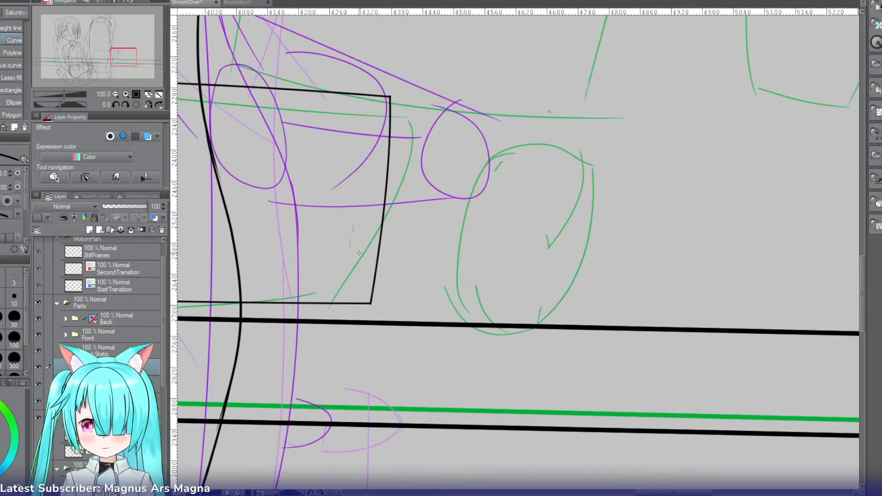
mouse_move(434, 286)
mouse_down()
mouse_move(527, 286)
mouse_move(508, 284)
mouse_up()
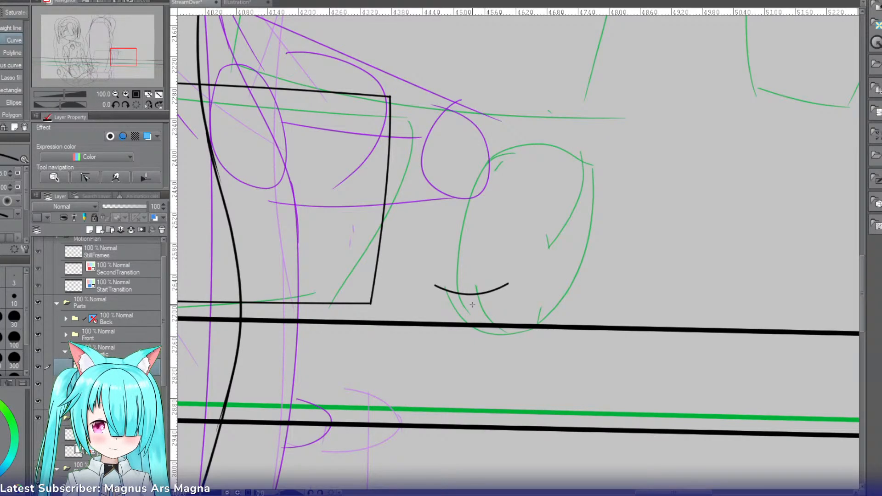
click(472, 305)
Step: Draw the rounded object's bowed side nearest the panel with the Mapping pen, joining it to the base curve and undoing rejected strokes
click(125, 94)
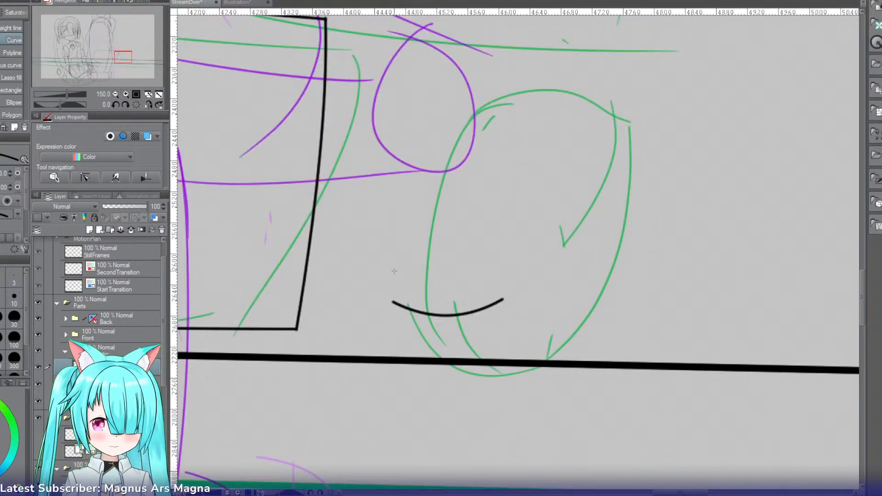
key(p)
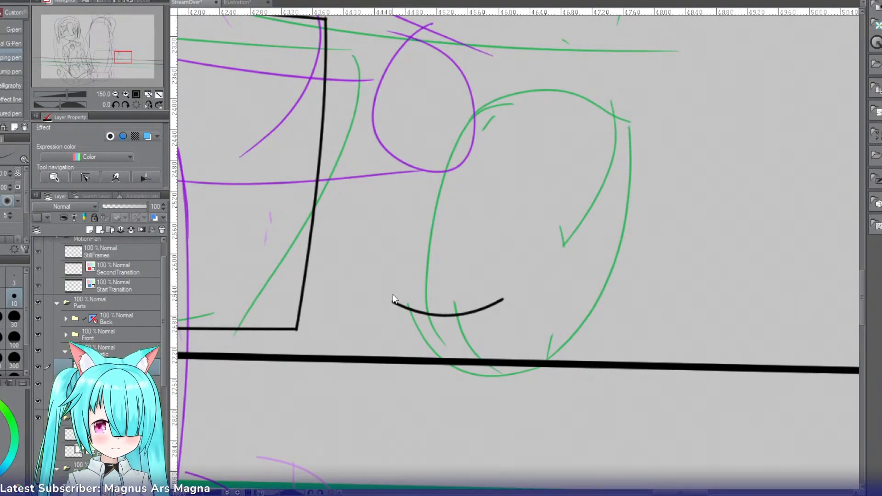
drag(390, 295, 395, 305)
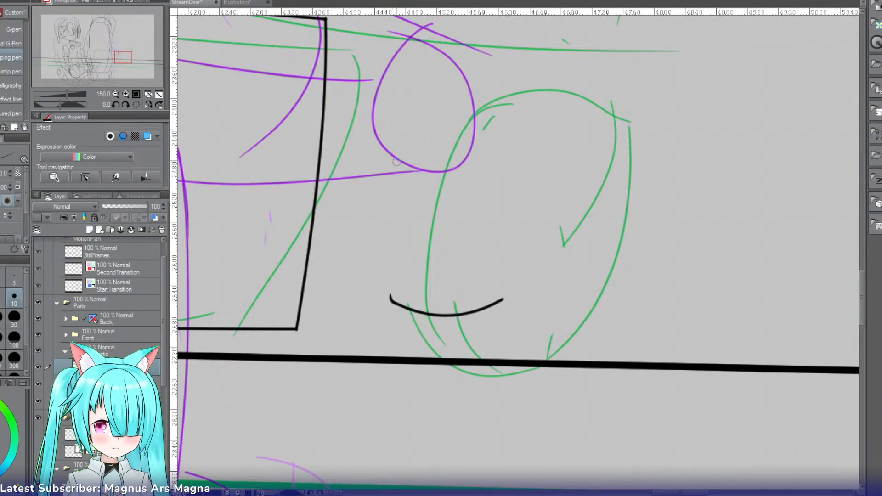
drag(393, 105, 393, 281)
key(ctrl+z)
key(ctrl+z)
mouse_move(398, 92)
mouse_down()
mouse_move(393, 301)
mouse_move(388, 129)
mouse_move(398, 306)
mouse_move(390, 295)
mouse_move(399, 304)
mouse_up()
key(ctrl+z)
key(ctrl+z)
key(ctrl+z)
key(ctrl+z)
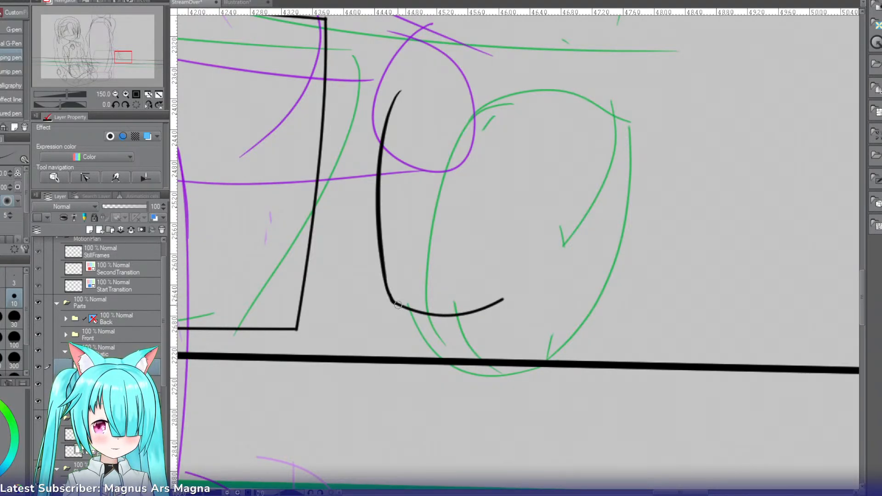
Step: Draw the rounded object's opposite side in the mirrored view, redoing the stroke until it joins the far end of the base curve
click(148, 95)
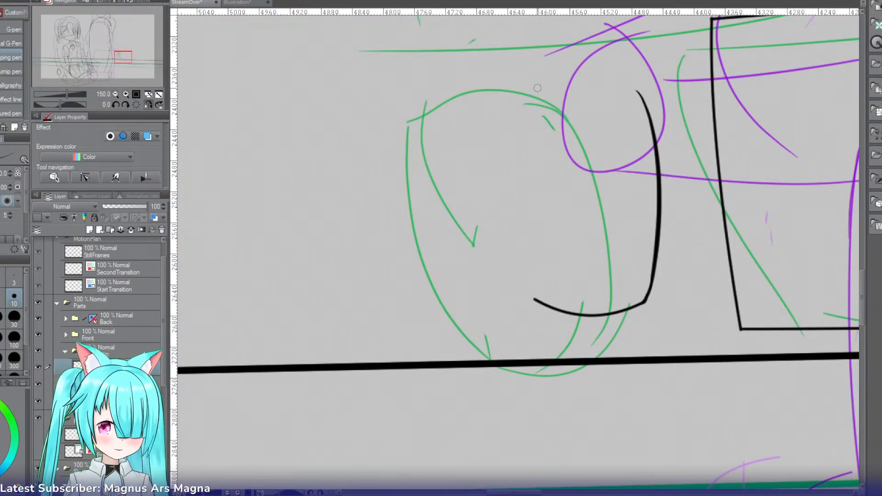
drag(536, 88, 528, 239)
key(ctrl+z)
drag(534, 89, 526, 235)
key(ctrl+z)
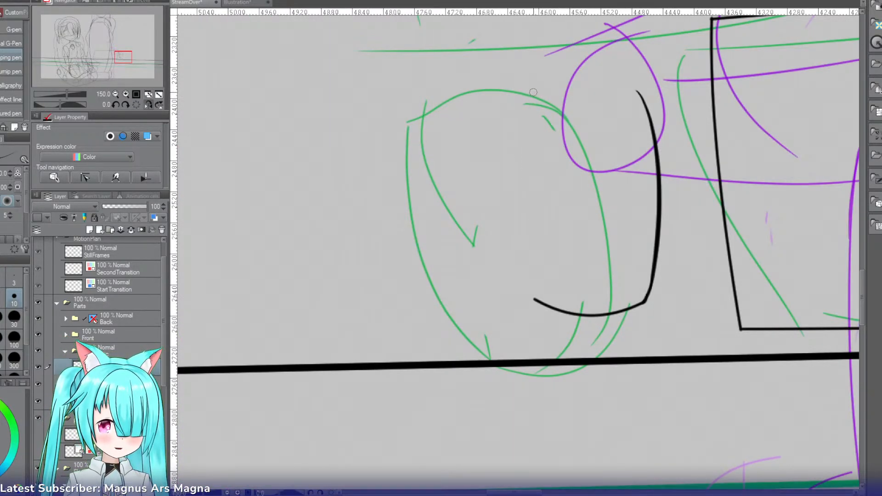
drag(534, 90, 527, 266)
key(ctrl+z)
drag(534, 90, 527, 274)
key(ctrl+z)
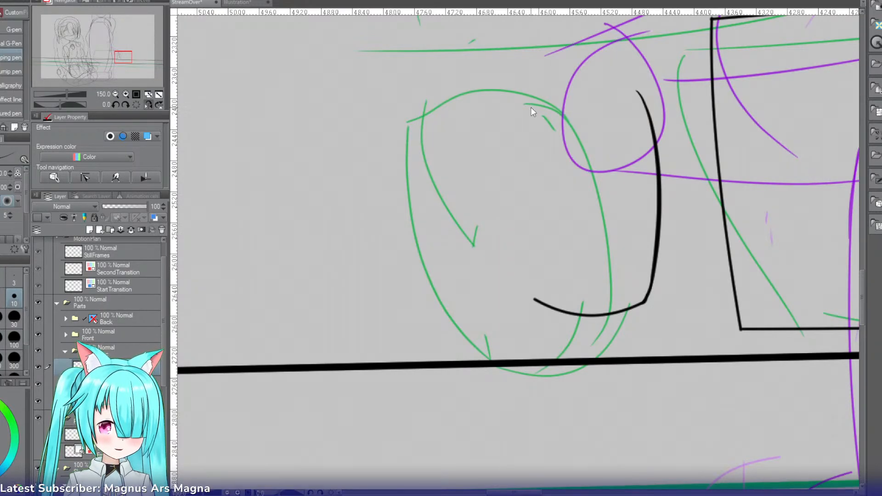
mouse_move(528, 95)
mouse_down()
mouse_move(529, 276)
mouse_move(519, 170)
mouse_move(536, 301)
mouse_up()
key(ctrl+z)
key(ctrl+z)
key(ctrl+z)
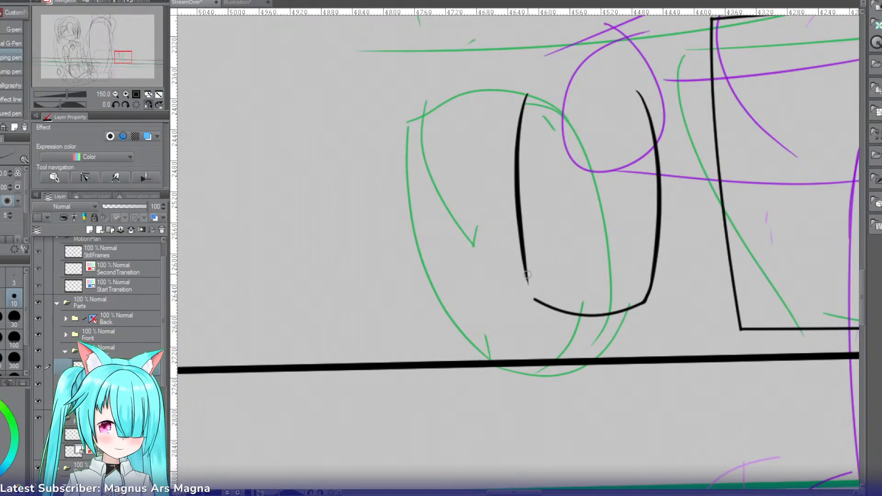
drag(527, 272, 535, 300)
Step: Draw a short curved divider line down from the rounded object's upper end with the Mapping pen, redoing it further up after rejected strokes
drag(585, 96, 598, 302)
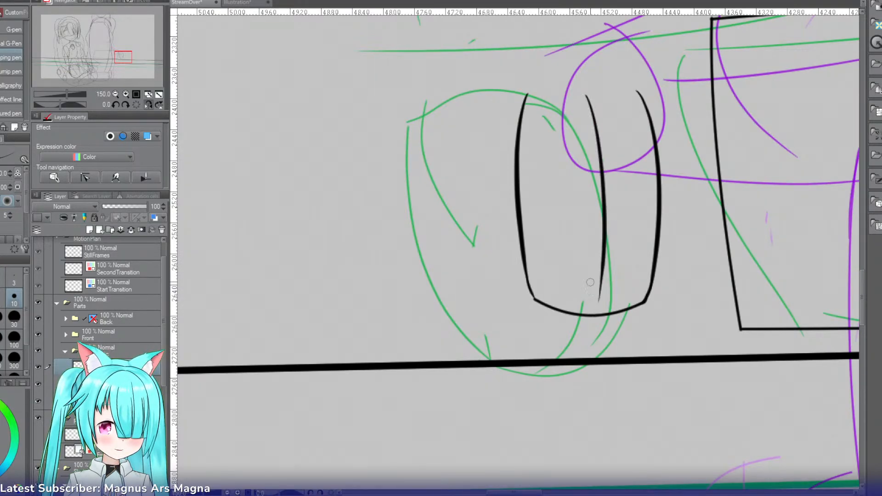
key(ctrl+z)
drag(578, 77, 598, 179)
key(ctrl+z)
drag(575, 59, 597, 156)
Step: Draw the upper curve from the divider line to the rounded object's outer side and a short inner edge line below it, undoing rejected strokes
drag(574, 59, 533, 75)
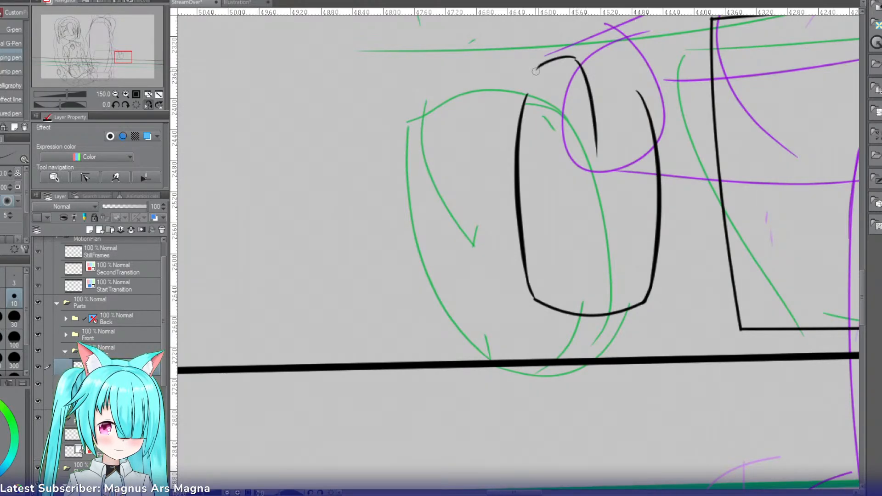
key(ctrl+z)
mouse_move(576, 58)
mouse_down()
mouse_move(527, 78)
mouse_move(534, 78)
mouse_move(528, 72)
mouse_move(521, 124)
mouse_up()
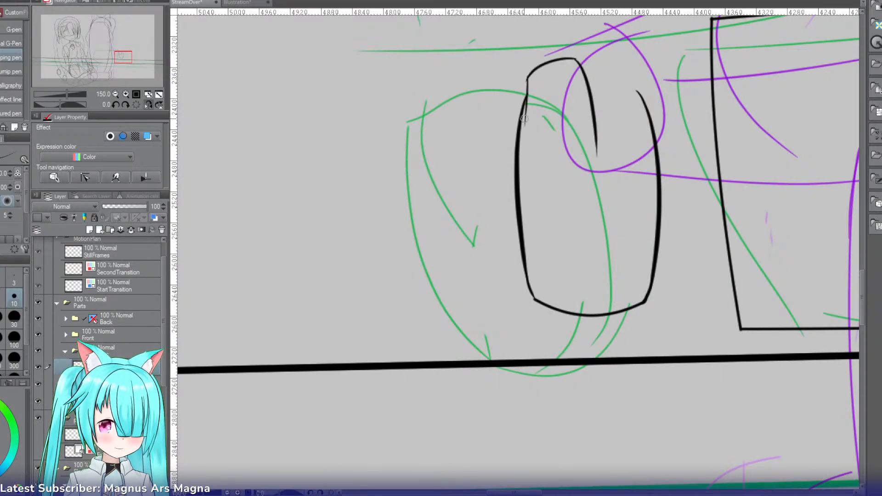
key(ctrl+z)
drag(531, 74, 527, 108)
key(ctrl+z)
key(ctrl+z)
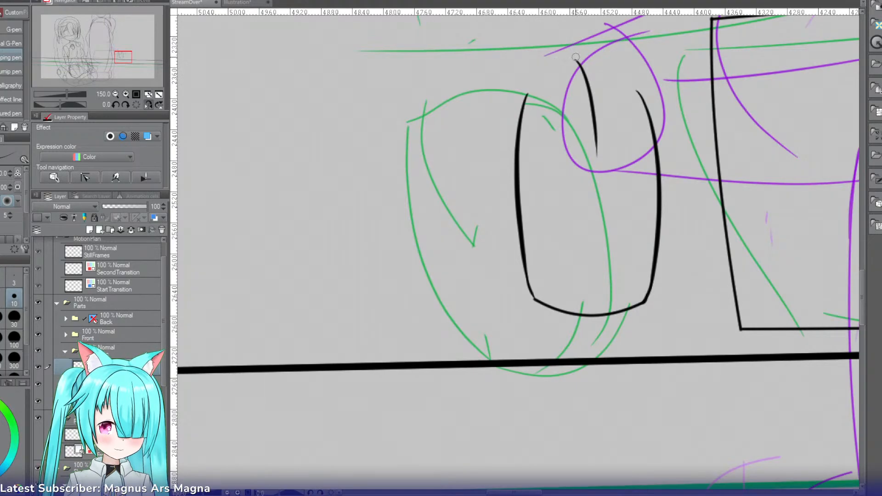
drag(575, 59, 527, 98)
key(ctrl+z)
drag(576, 60, 532, 80)
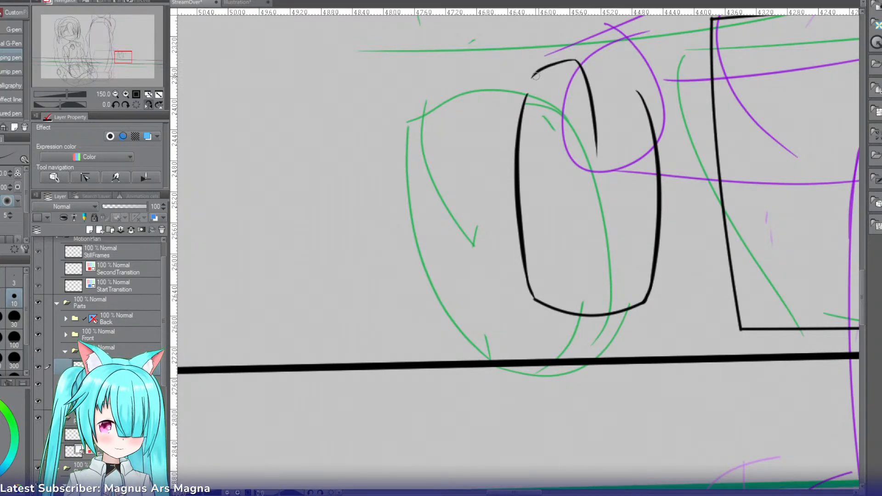
key(ctrl+z)
mouse_move(576, 59)
mouse_down()
mouse_move(537, 71)
mouse_move(524, 100)
mouse_up()
key(ctrl+z)
mouse_move(577, 60)
mouse_down()
mouse_move(545, 69)
mouse_move(524, 88)
mouse_move(525, 182)
mouse_up()
key(ctrl+z)
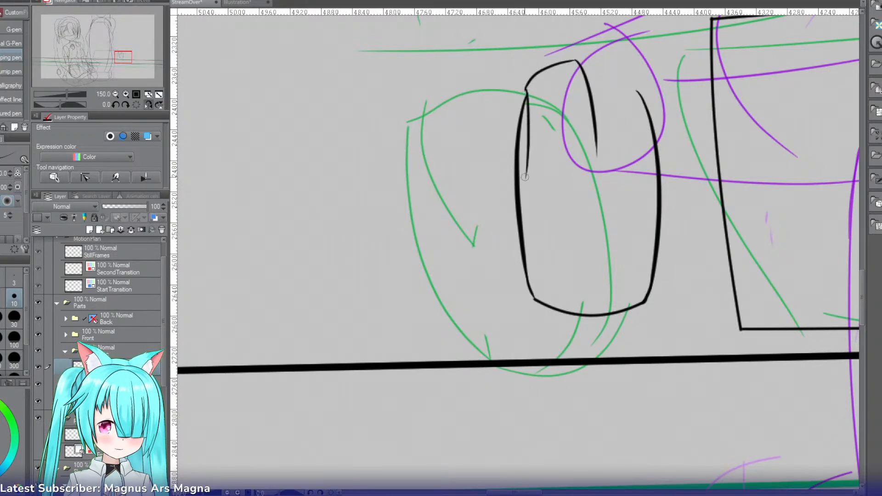
key(ctrl+z)
drag(528, 92, 524, 188)
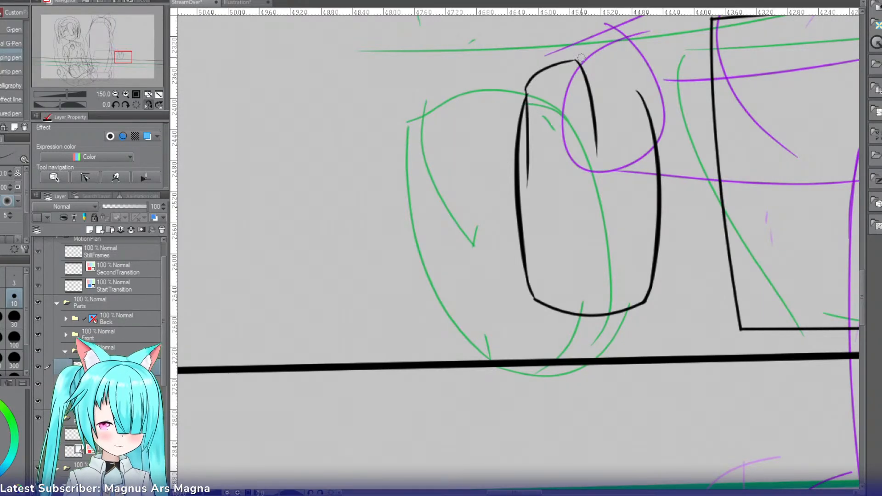
Step: In the flipped view, close the rounded object's upper end from the divider line to the side nearest the panel, redoing rejected strokes
click(148, 95)
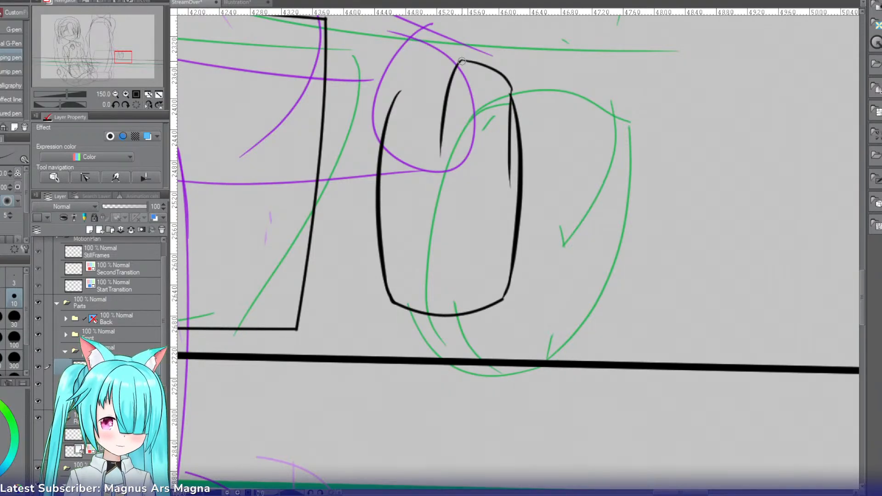
mouse_move(460, 60)
mouse_down()
mouse_move(415, 60)
mouse_move(434, 62)
mouse_move(418, 58)
mouse_move(386, 108)
mouse_up()
key(ctrl+z)
drag(421, 57, 381, 141)
key(ctrl+z)
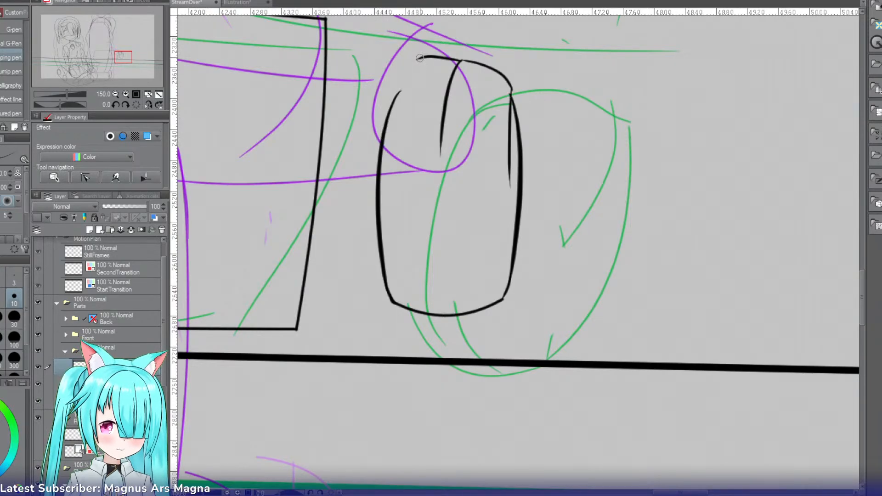
drag(419, 58, 380, 146)
key(ctrl+z)
drag(420, 57, 382, 165)
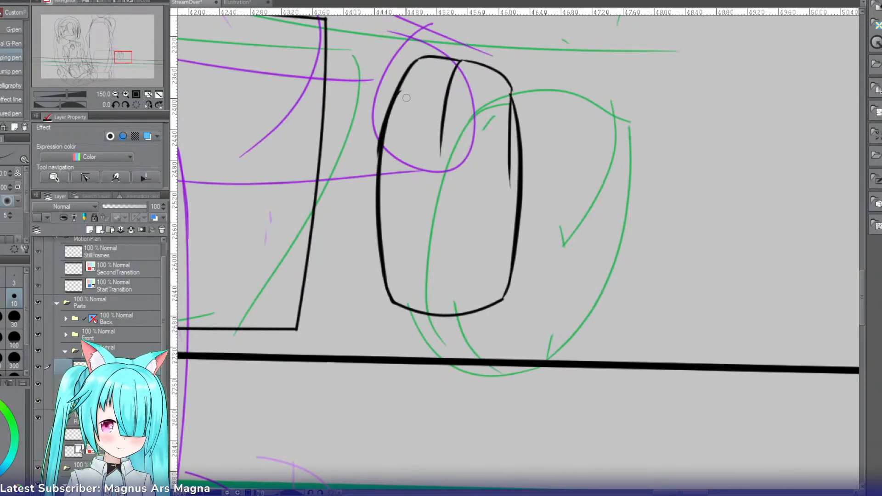
key(ctrl+z)
drag(420, 58, 382, 156)
key(ctrl+z)
mouse_move(419, 58)
mouse_down()
mouse_move(386, 116)
mouse_move(382, 156)
mouse_up()
Step: Draw a small elongated scroll wheel over the divider line and erase the part of the divider inside it
mouse_move(447, 84)
mouse_down()
mouse_move(448, 110)
mouse_move(451, 86)
mouse_move(436, 123)
mouse_up()
key(ctrl+z)
key(ctrl+z)
key(ctrl+z)
drag(457, 85, 449, 126)
drag(443, 83, 457, 86)
key(ctrl+z)
drag(437, 124, 438, 126)
key(e)
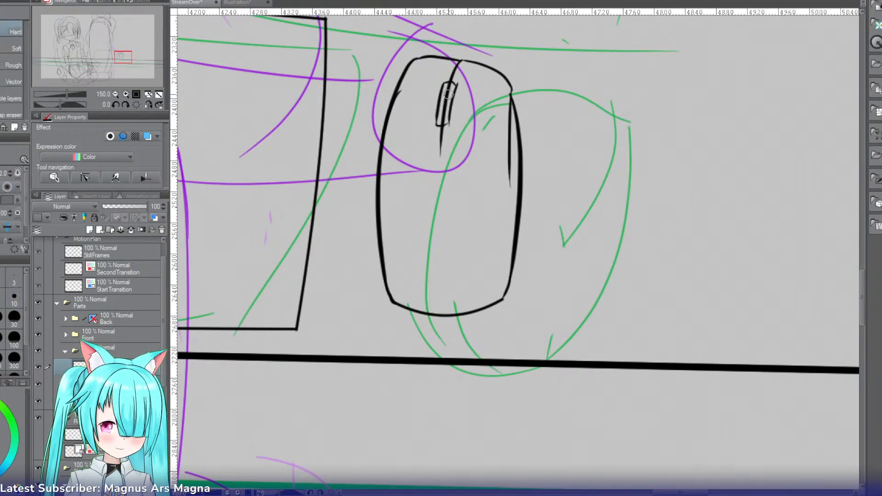
drag(452, 85, 447, 107)
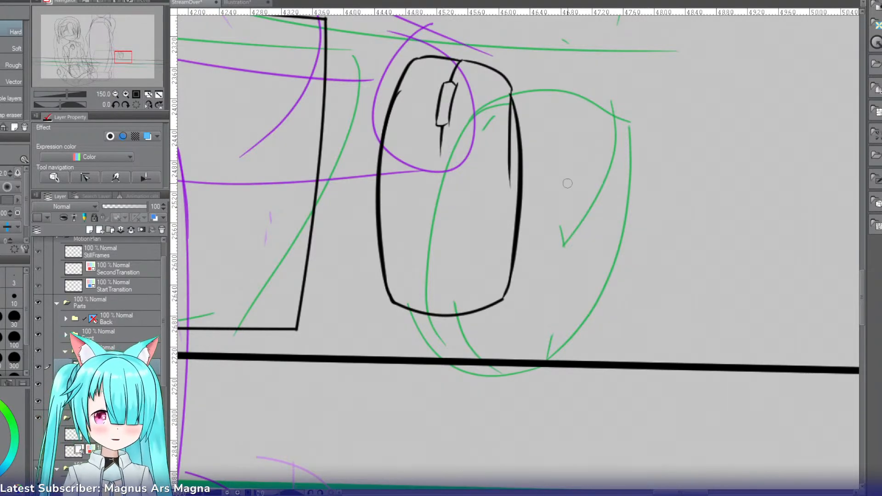
Step: Draw the lower edge of the large four-sided screen shape with the Curve tool, just above the mouse and panel outlines
click(115, 94)
click(115, 94)
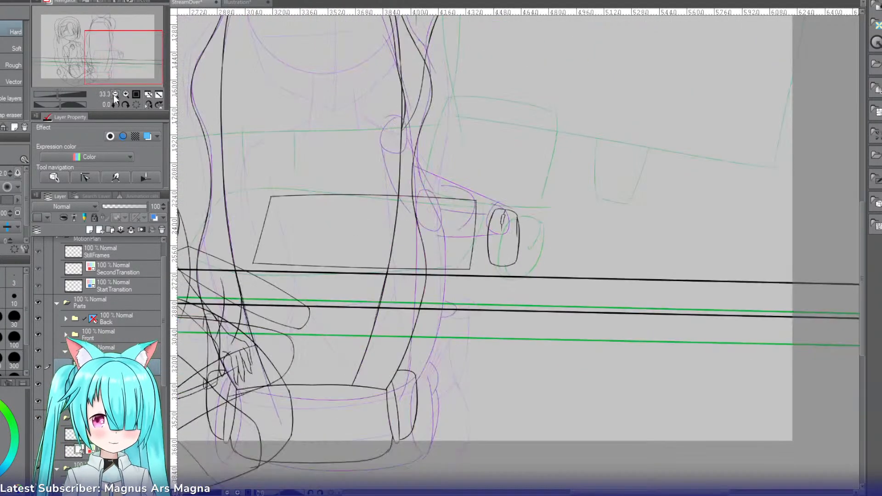
drag(111, 62, 106, 51)
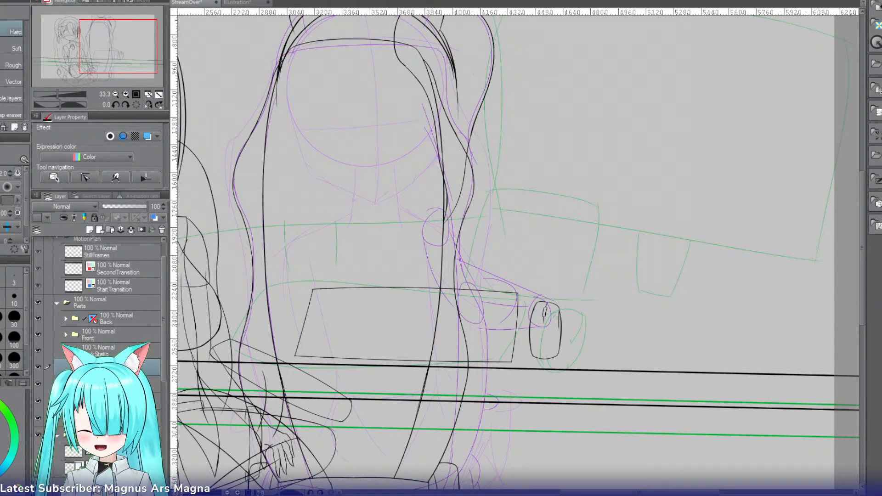
key(u)
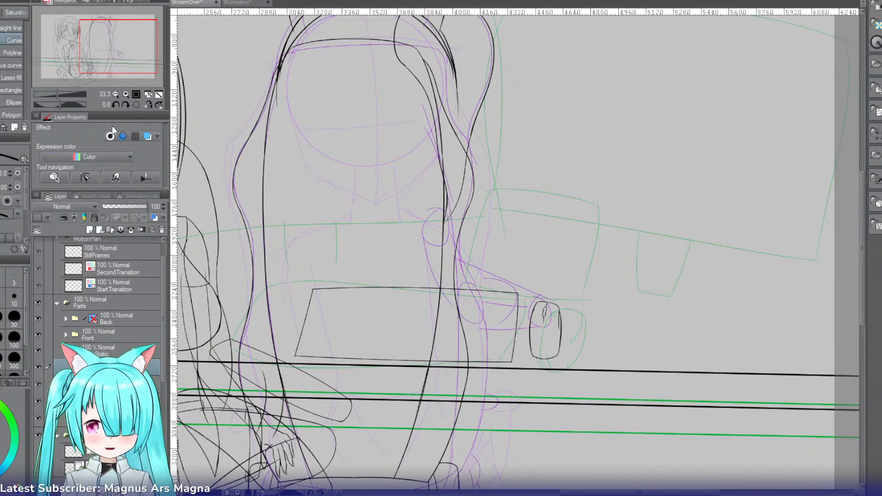
click(126, 93)
click(126, 93)
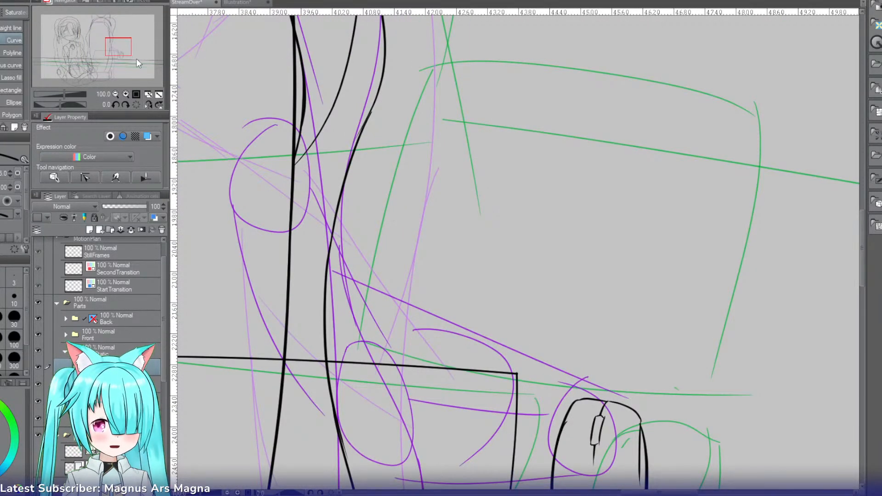
drag(124, 55, 127, 58)
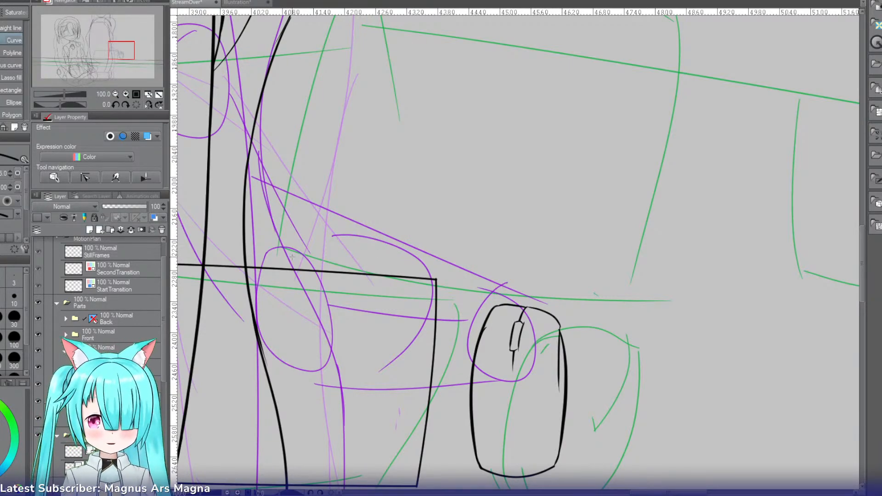
drag(245, 261, 632, 302)
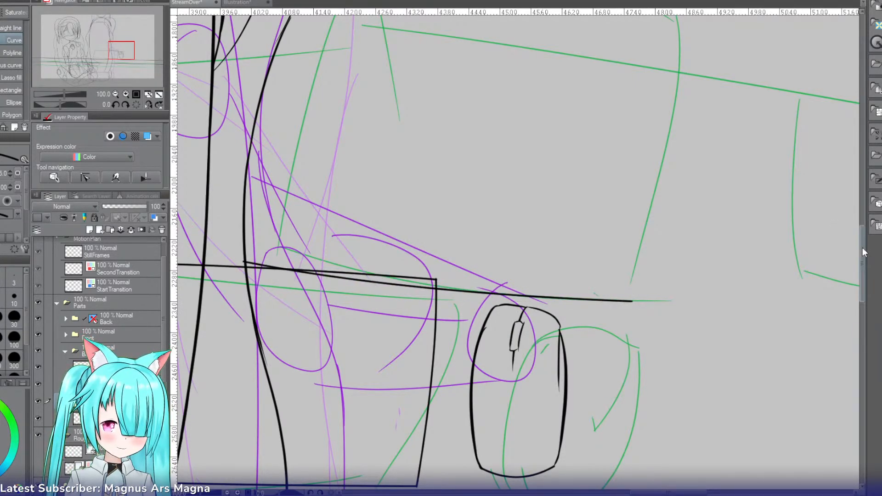
Step: Add the screen's straight near side, gently arched upper edge and outward-bowed far side to close its outer frame
drag(862, 247, 856, 228)
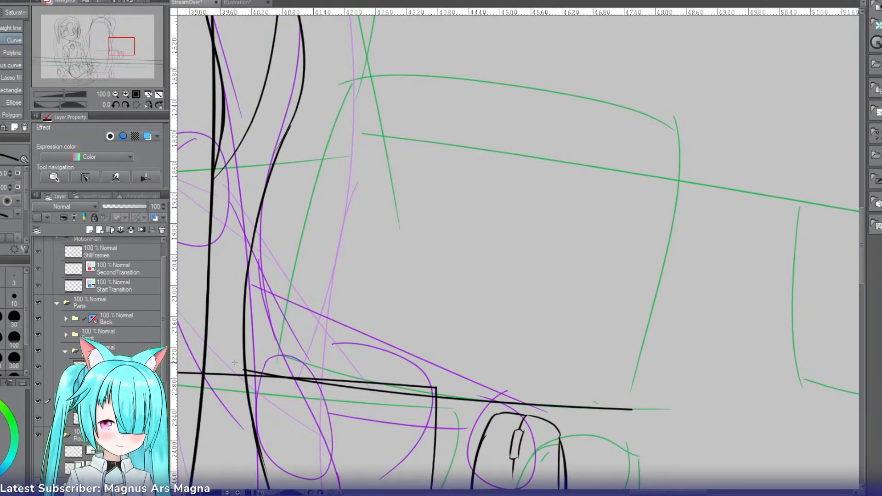
mouse_move(243, 369)
mouse_down()
mouse_move(335, 157)
mouse_move(345, 82)
mouse_move(316, 68)
mouse_up()
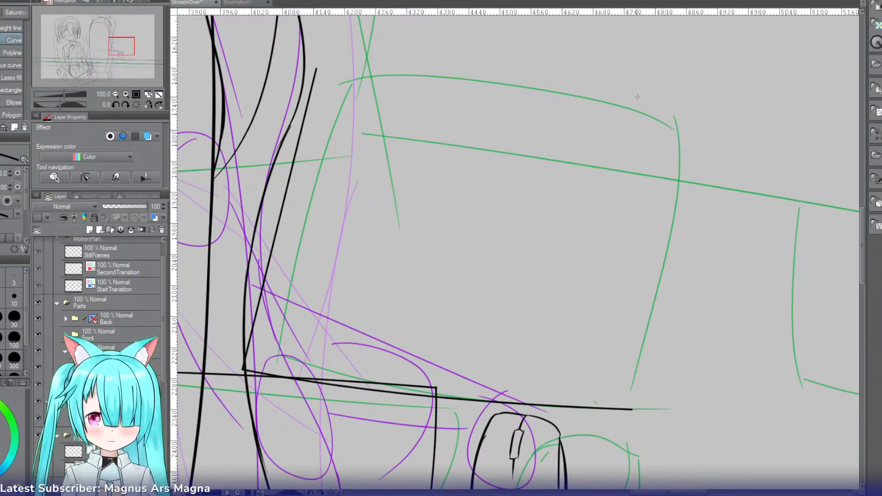
click(316, 69)
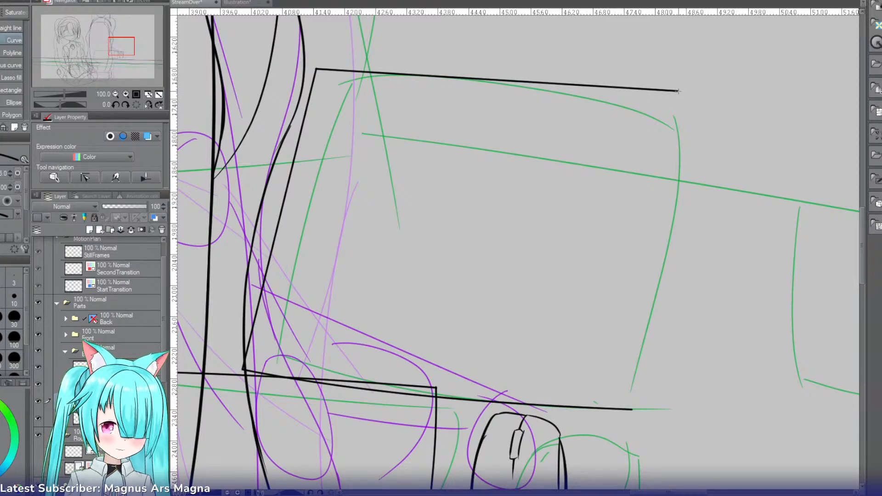
click(678, 92)
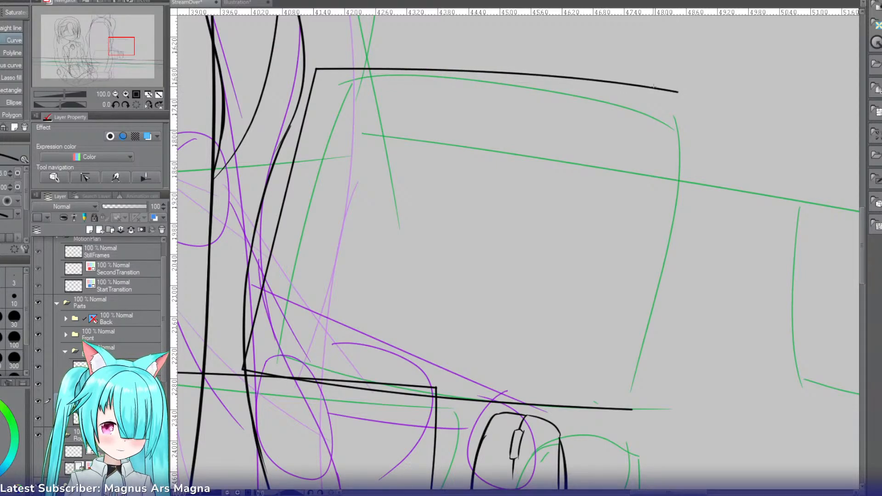
click(633, 408)
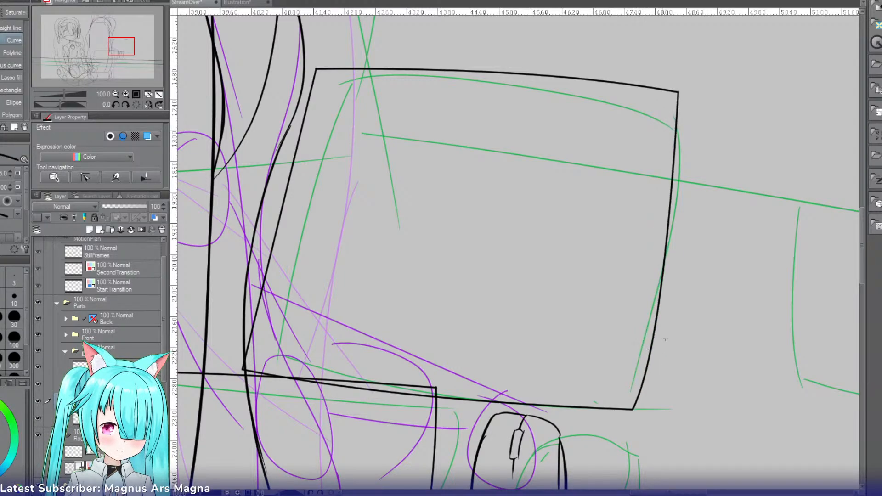
click(690, 283)
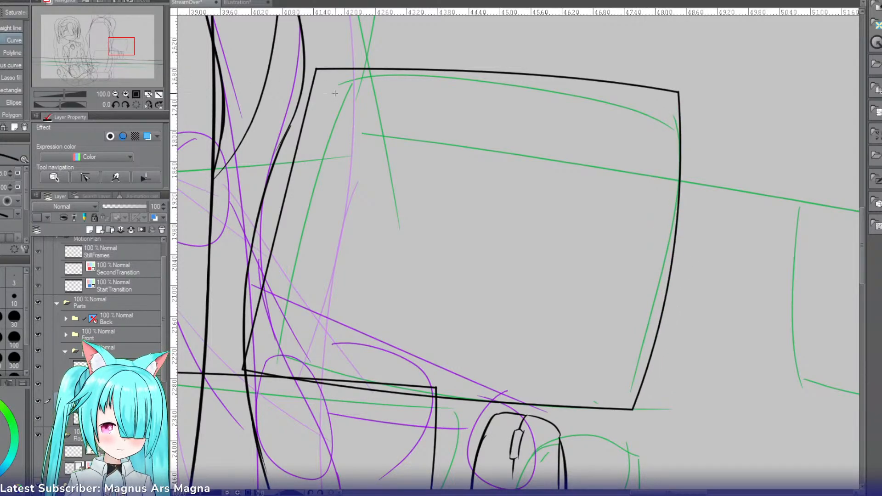
Step: Draw a smaller four-sided outline inside the screen's frame with the Curve tool, following the bowed outer edges and redoing its upper line
drag(333, 86, 649, 110)
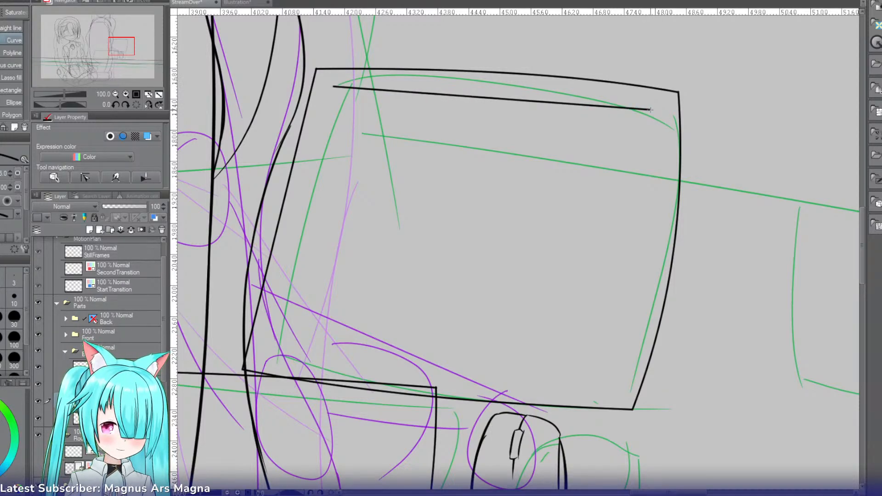
key(ctrl+z)
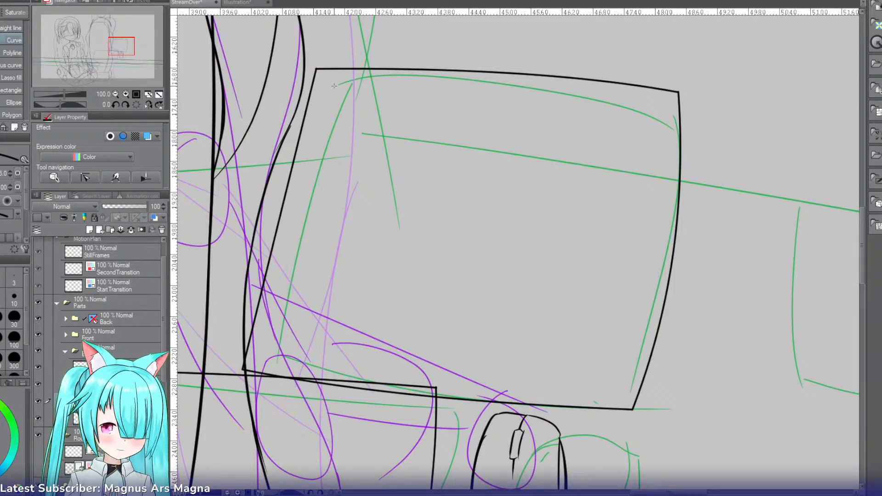
drag(333, 86, 646, 111)
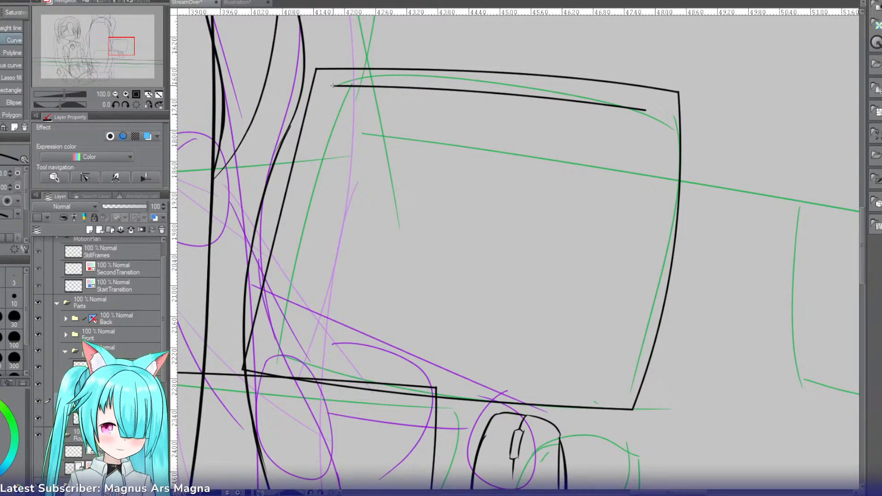
drag(329, 94, 270, 350)
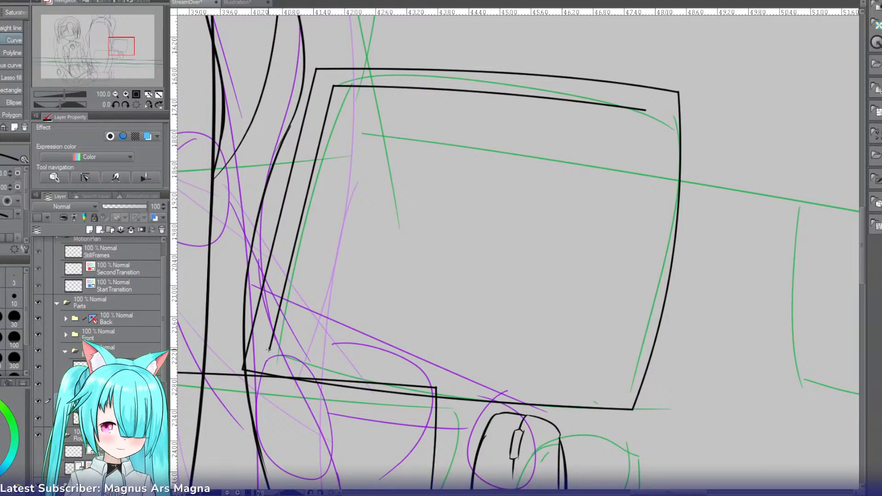
drag(269, 350, 599, 383)
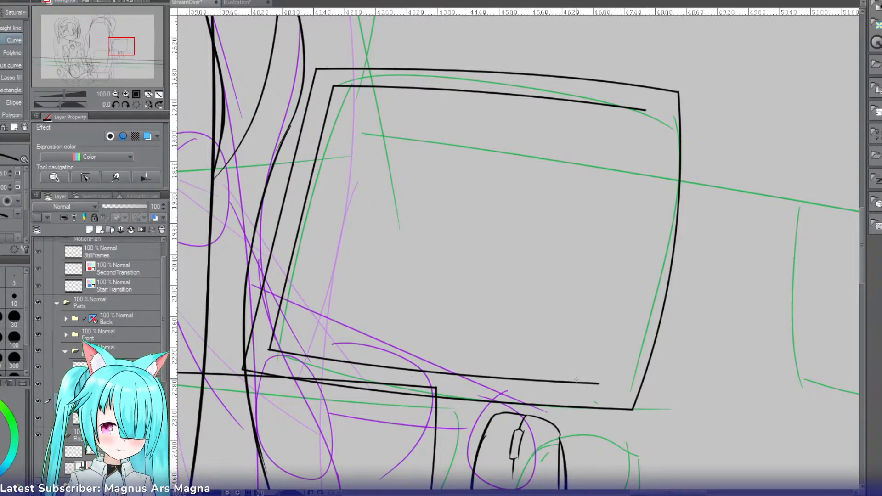
mouse_move(598, 384)
mouse_down()
mouse_move(611, 266)
mouse_move(647, 111)
mouse_up()
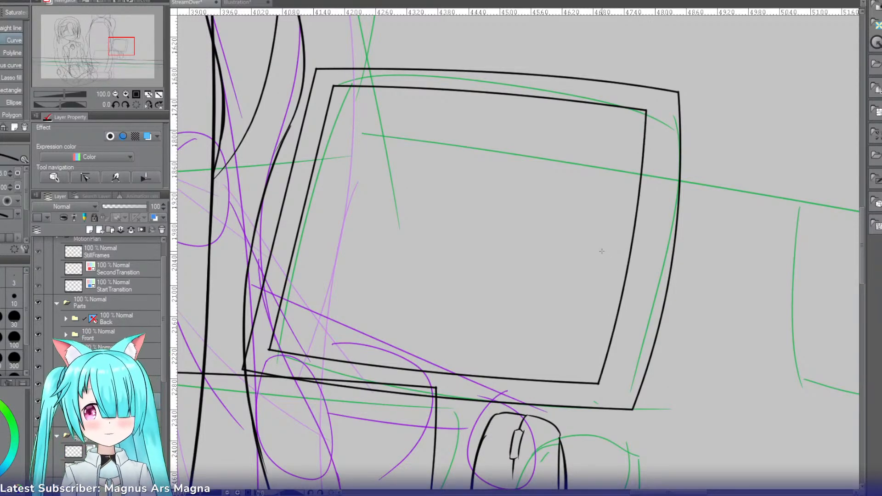
Step: Switch to the pen and mirror the canvas view horizontally around the screen's far edge
key(u)
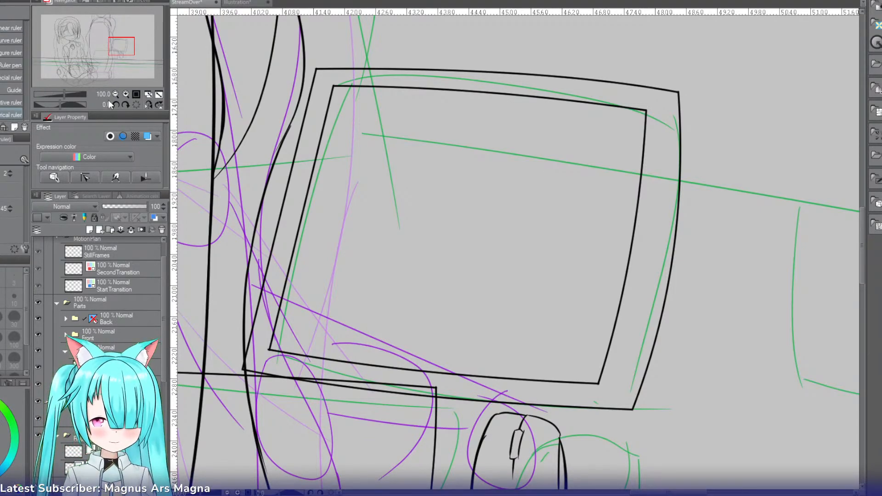
key(u)
key(o)
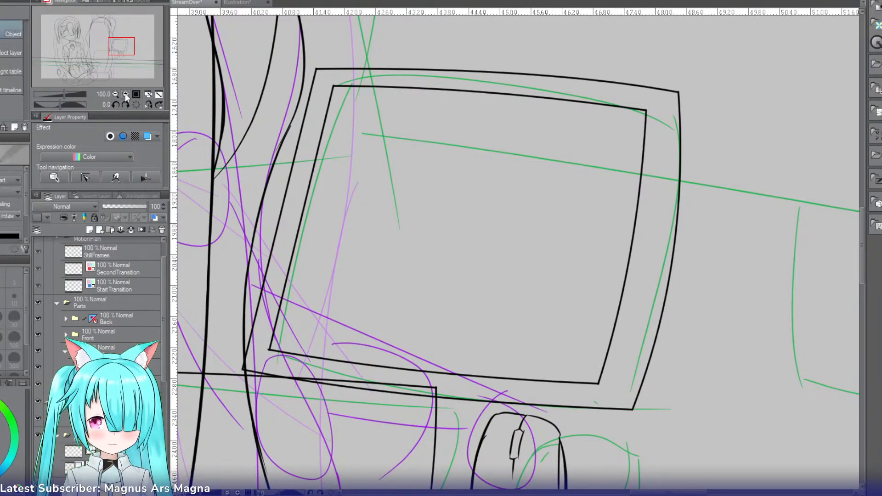
key(p)
click(125, 94)
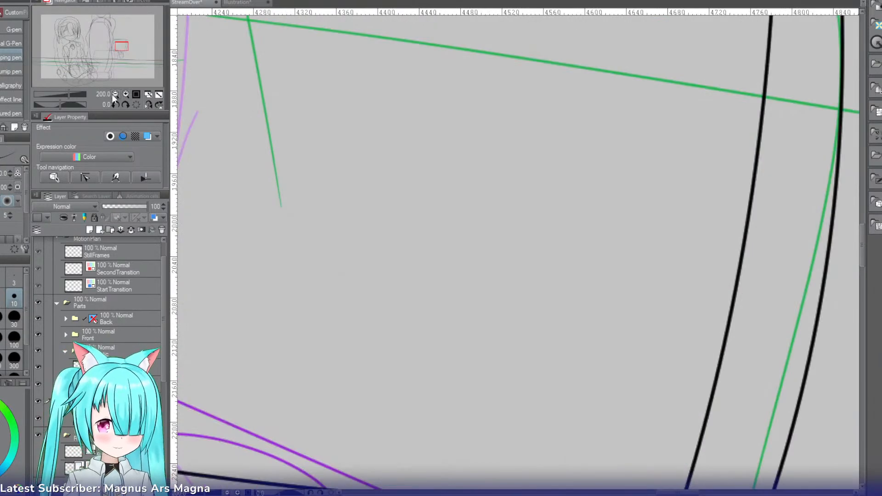
drag(119, 45, 119, 46)
click(115, 94)
click(115, 93)
click(115, 93)
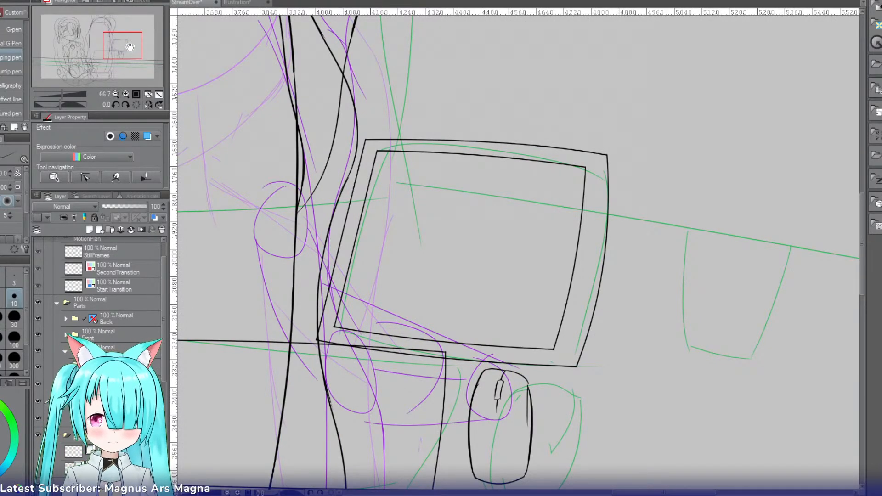
drag(130, 46, 137, 51)
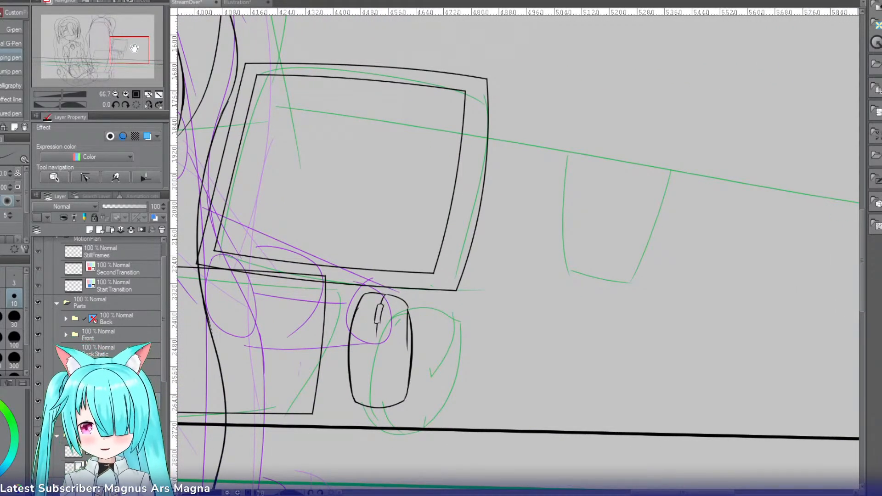
click(147, 105)
click(127, 94)
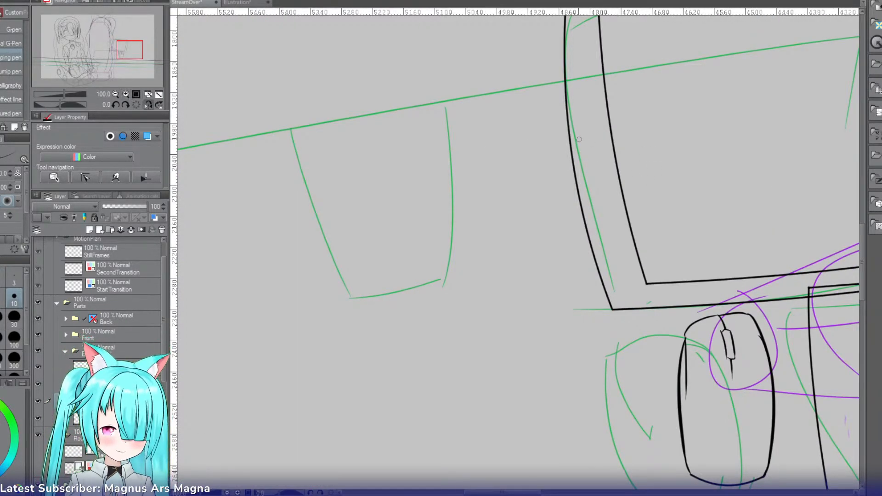
drag(584, 128, 509, 288)
drag(586, 131, 516, 288)
key(ctrl+z)
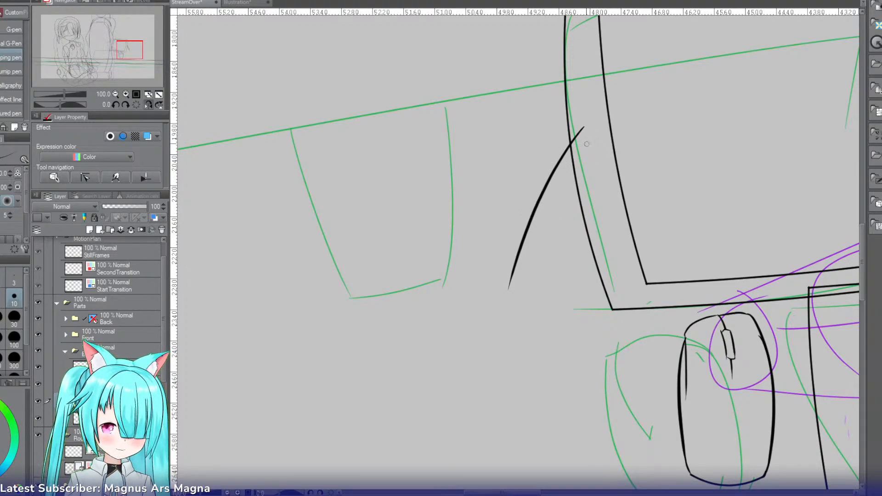
key(ctrl+z)
Step: Draw a triangular stand behind the screen's far edge from a long slanted line, a short rounded base and a curved inner line
mouse_move(580, 124)
mouse_down()
mouse_move(511, 276)
mouse_move(540, 282)
mouse_move(581, 272)
mouse_move(578, 281)
mouse_up()
key(ctrl+z)
key(ctrl+z)
drag(593, 237, 578, 279)
key(ctrl+z)
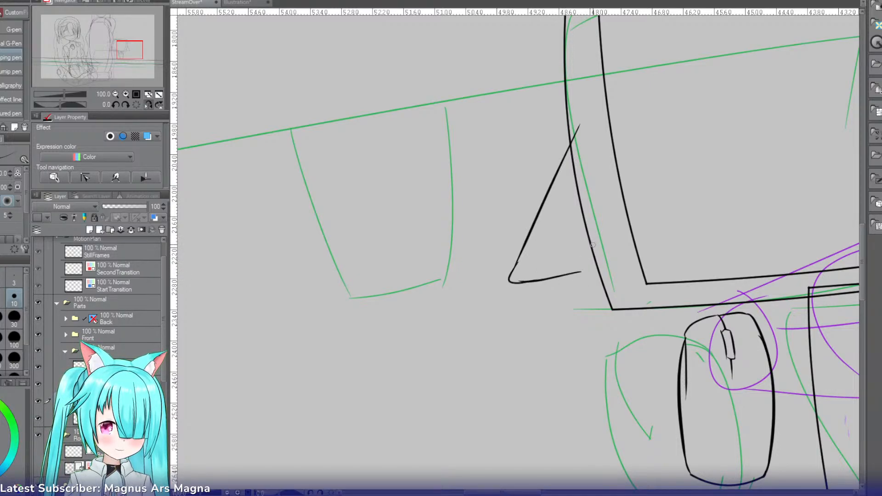
drag(597, 224, 578, 276)
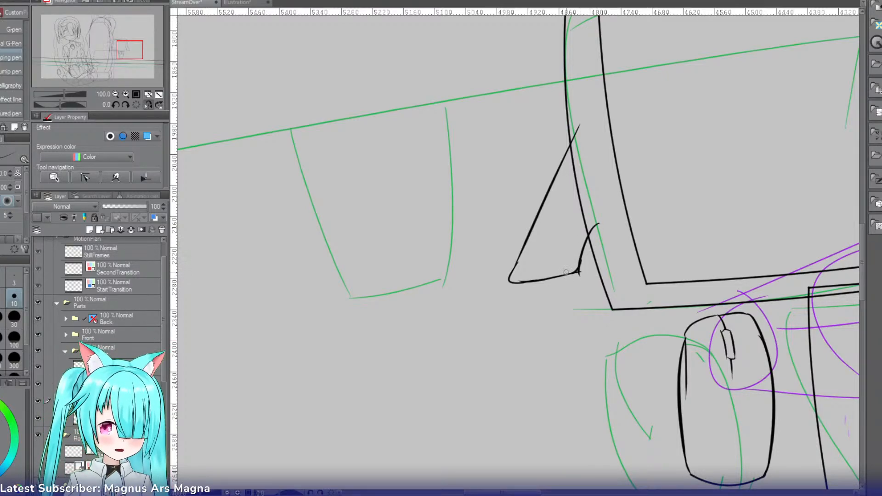
Step: Clean up the stand's lower corner where the base meets the curved inner line, leaving a smooth rounded join
key(e)
drag(572, 280, 578, 274)
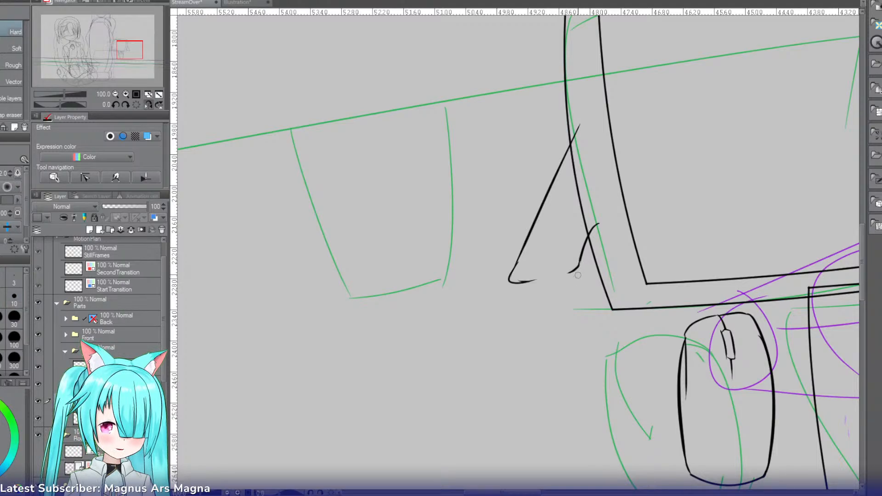
key(ctrl+z)
key(p)
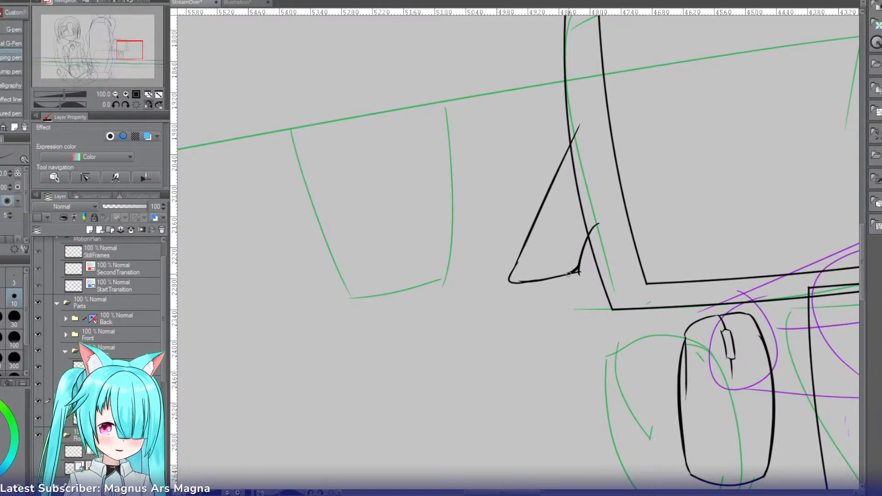
mouse_move(578, 269)
mouse_down()
mouse_move(557, 274)
mouse_move(583, 271)
mouse_move(576, 278)
mouse_move(511, 280)
mouse_up()
key(ctrl+z)
key(ctrl+z)
key(e)
key(ctrl+z)
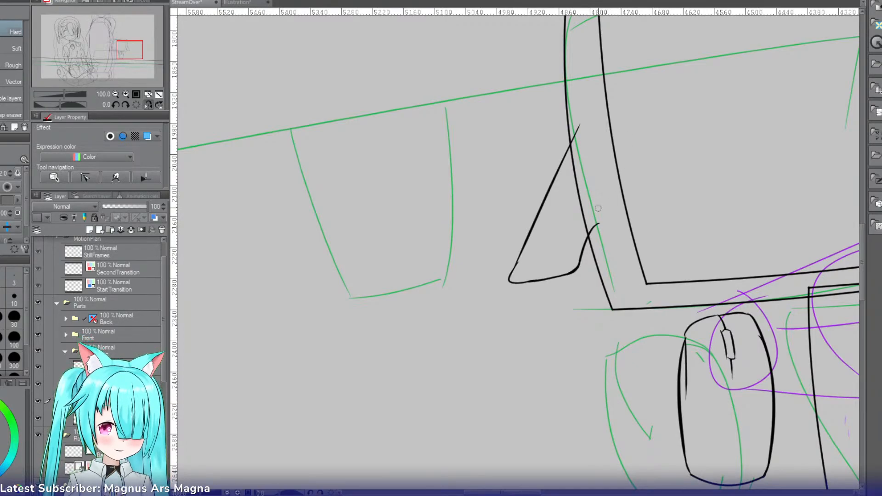
Step: Erase the ends of the stand's two lines that overshoot into the screen's frame
drag(602, 234, 591, 226)
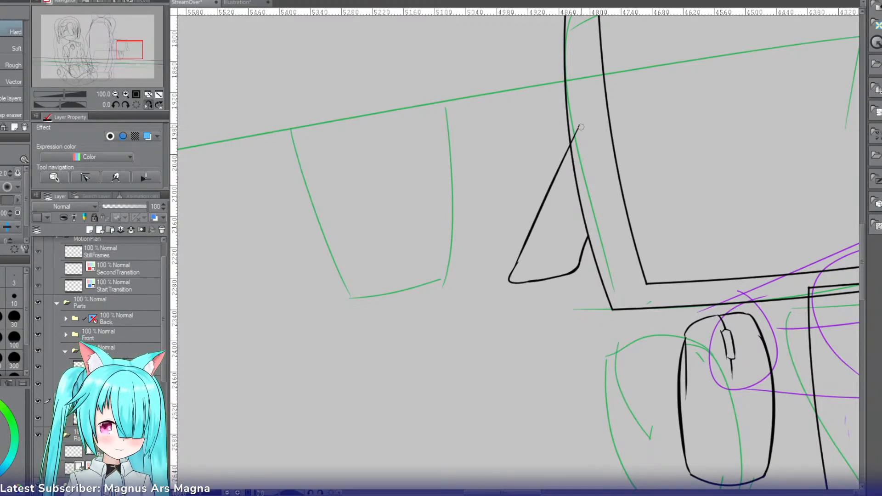
drag(581, 128, 572, 143)
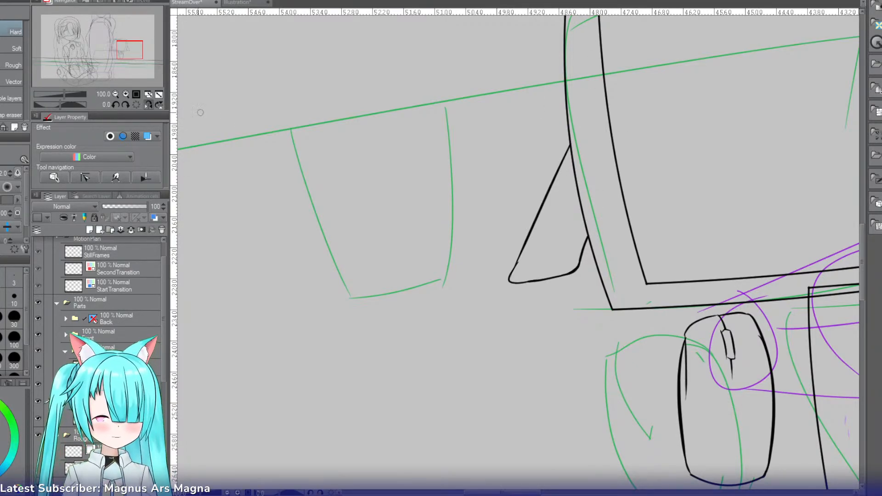
click(149, 105)
click(116, 93)
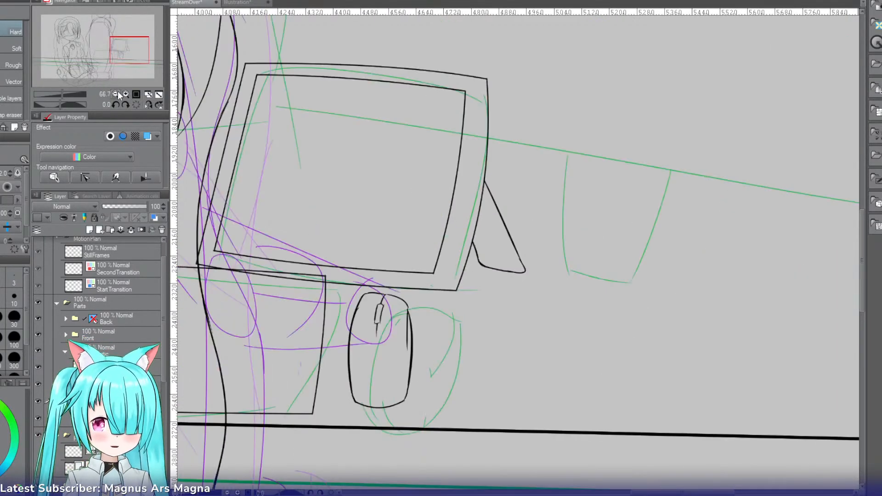
Step: Add a new layer and draw the gently arched upper edge of the large monitor behind the chair with the Curve tool
click(116, 93)
click(117, 93)
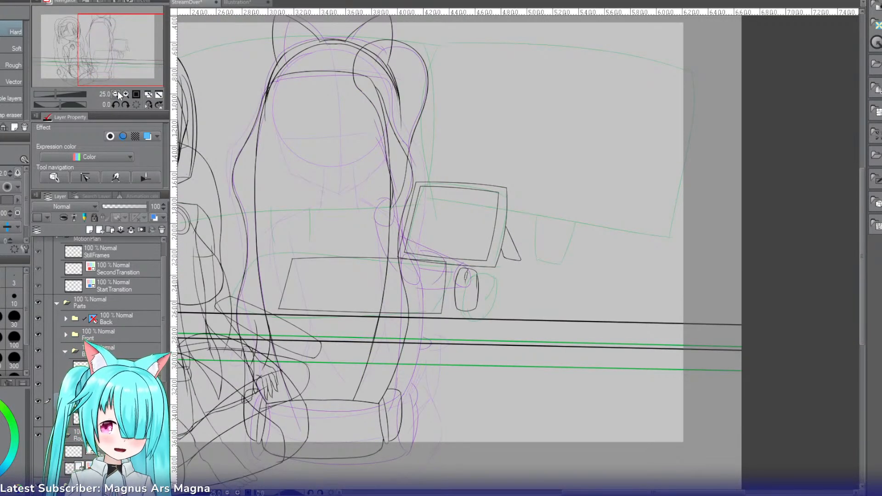
drag(123, 54, 101, 45)
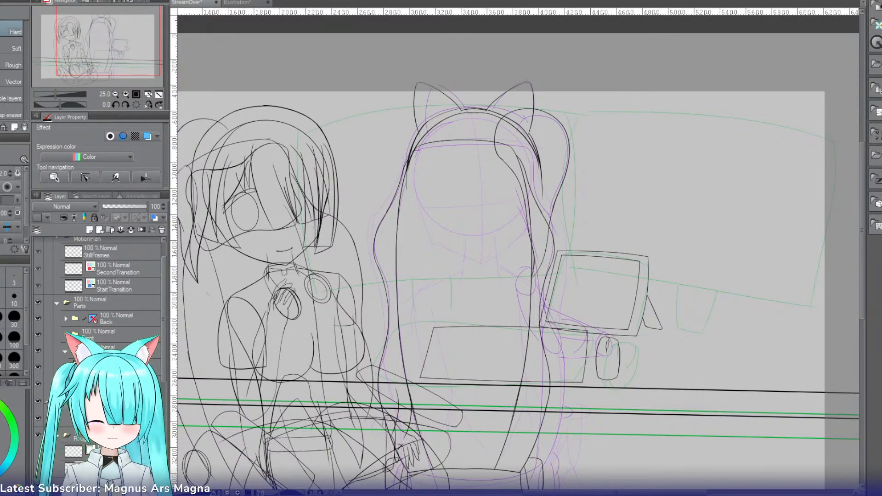
click(101, 230)
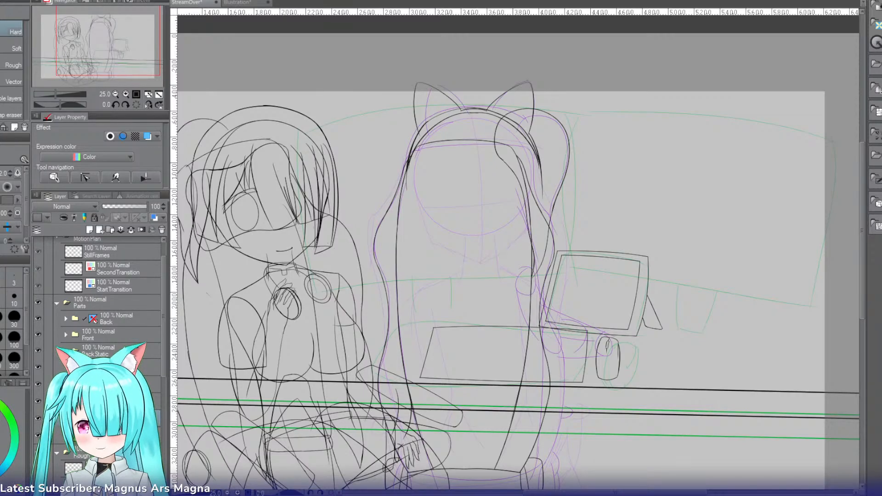
click(124, 92)
key(u)
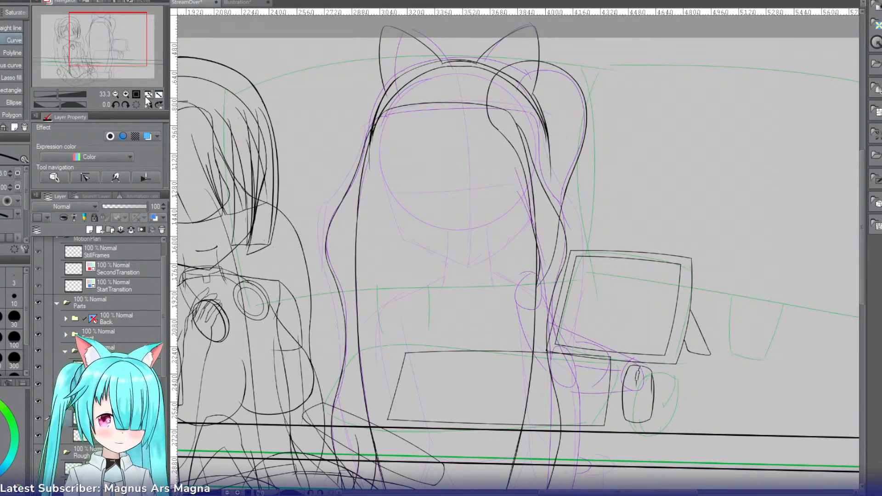
drag(581, 68, 240, 83)
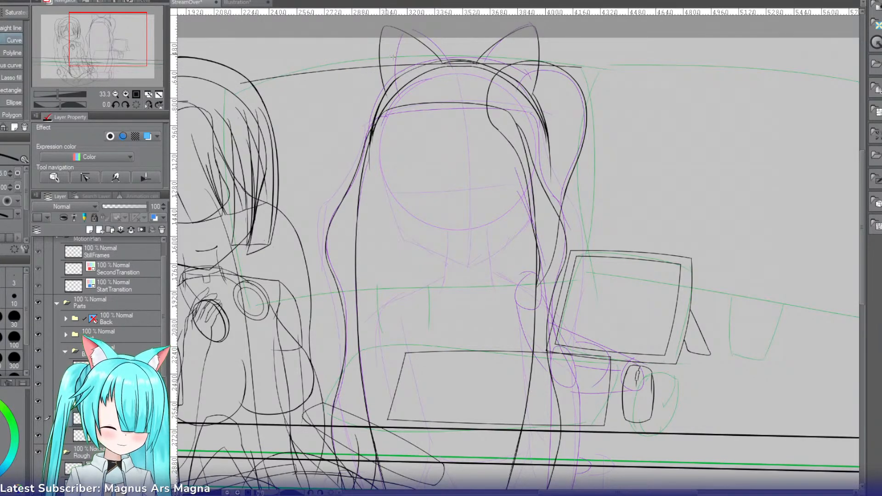
Step: Draw the large monitor's two slightly bowed sides down from the ends of its upper edge, redoing the side behind the seated character
click(241, 83)
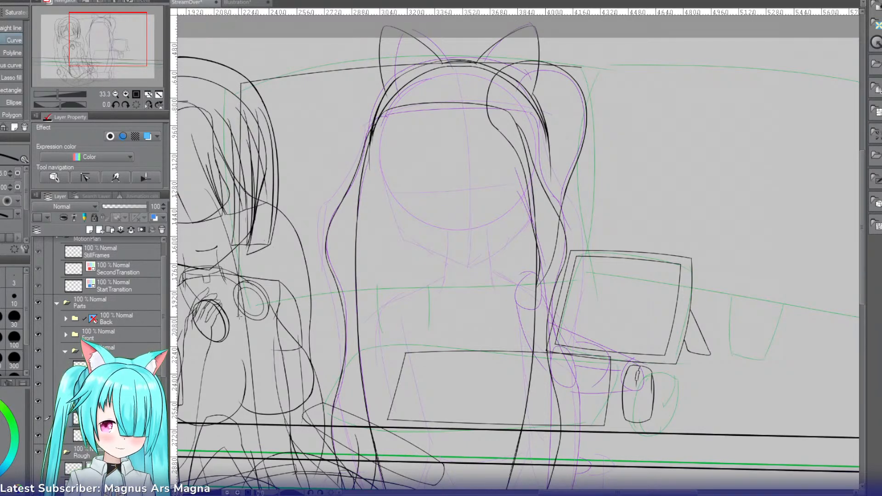
drag(249, 313, 249, 308)
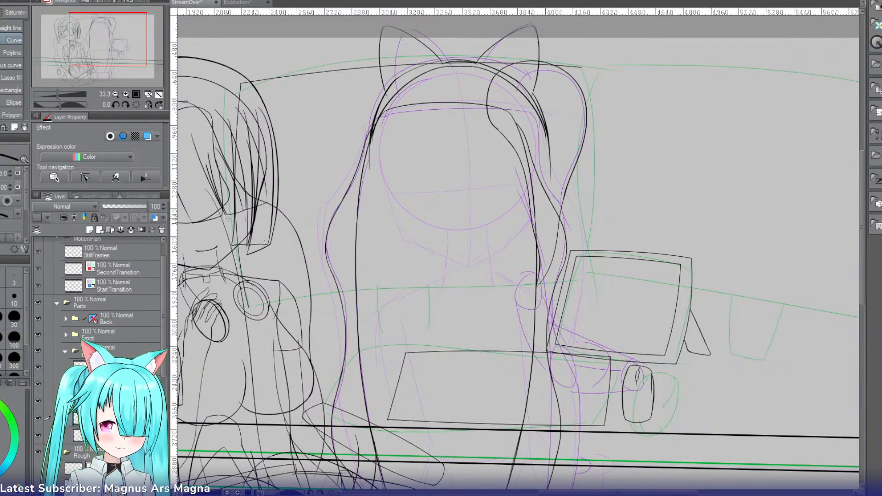
key(ctrl+z)
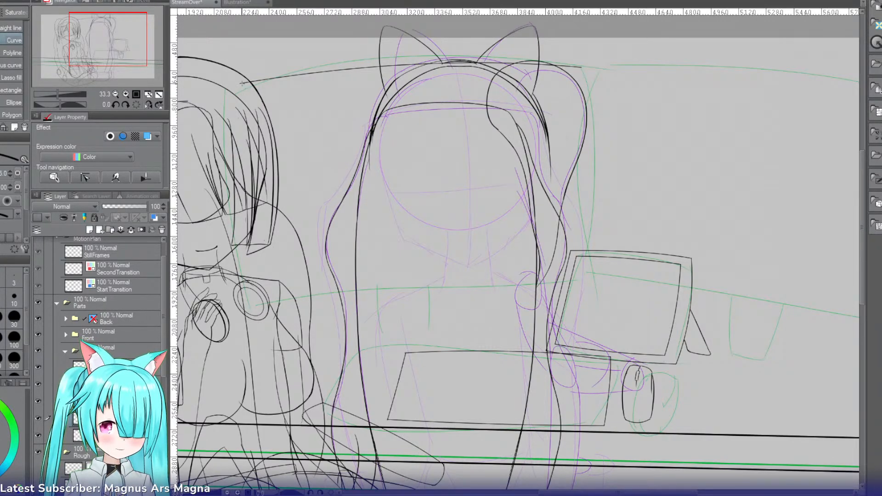
drag(241, 83, 240, 305)
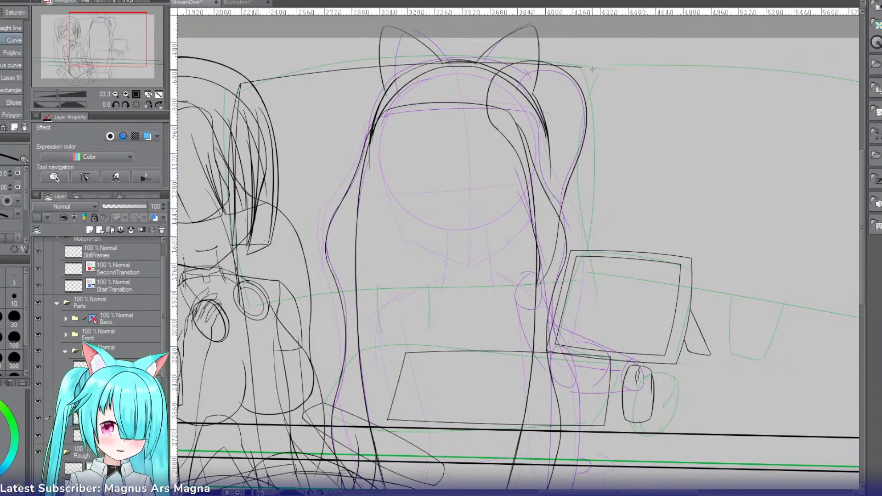
drag(582, 67, 584, 276)
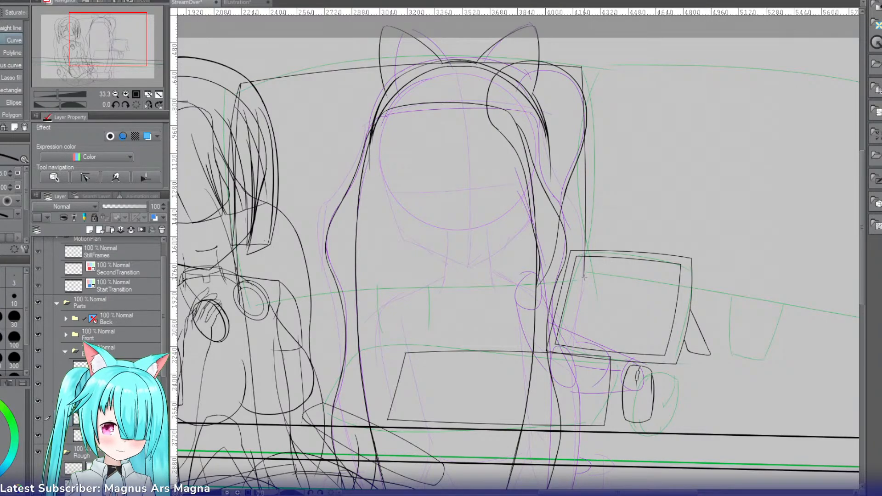
Step: Close the large monitor outline with a slightly arched lower edge joining its two sides, redrawing it along the green rough line
mouse_move(584, 276)
mouse_down()
mouse_move(430, 275)
mouse_move(267, 287)
mouse_move(241, 302)
mouse_up()
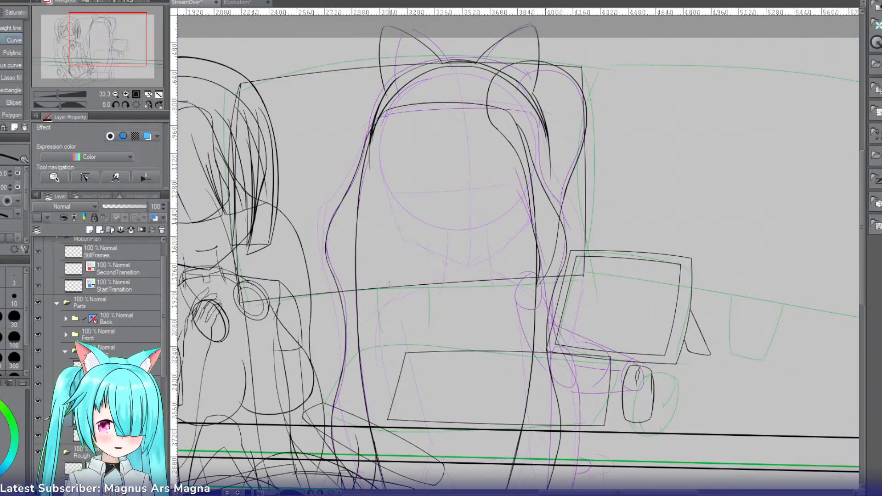
click(391, 284)
key(ctrl+z)
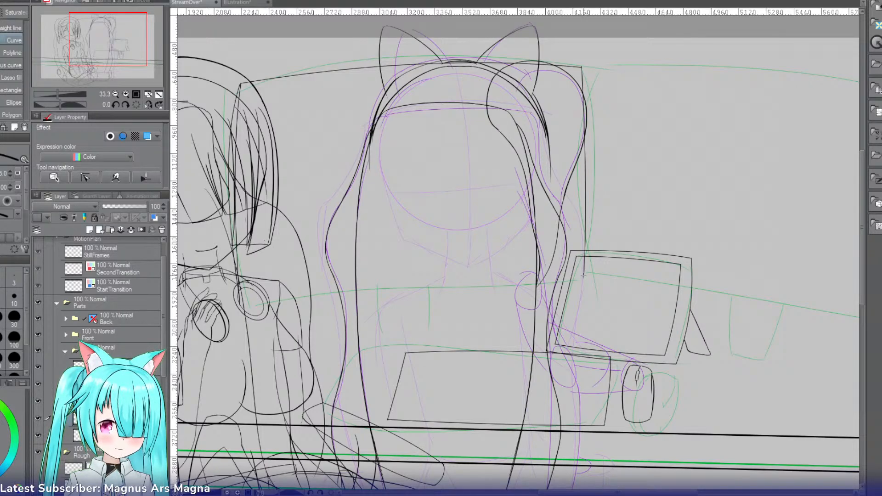
drag(584, 276, 342, 301)
key(ctrl+z)
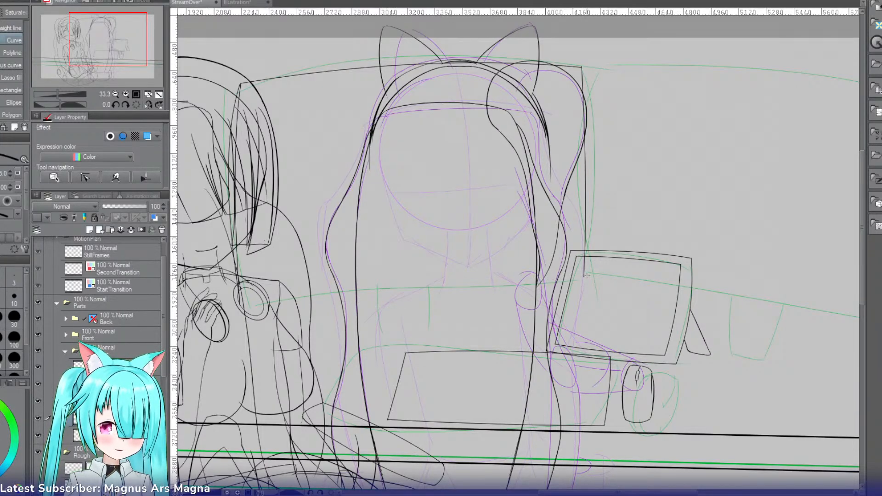
drag(584, 276, 240, 305)
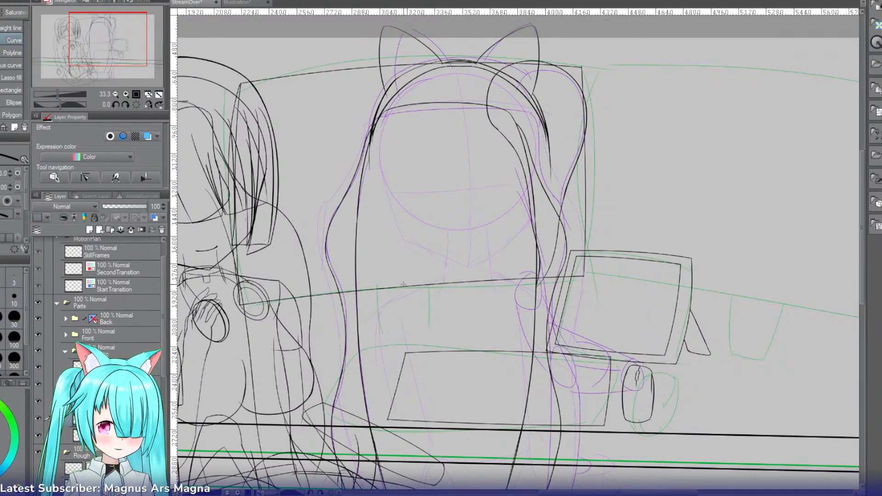
Step: Draw the two nearly vertical neck lines of the large monitor's stand with the Curve tool, crossing its lower edge
click(123, 94)
click(123, 94)
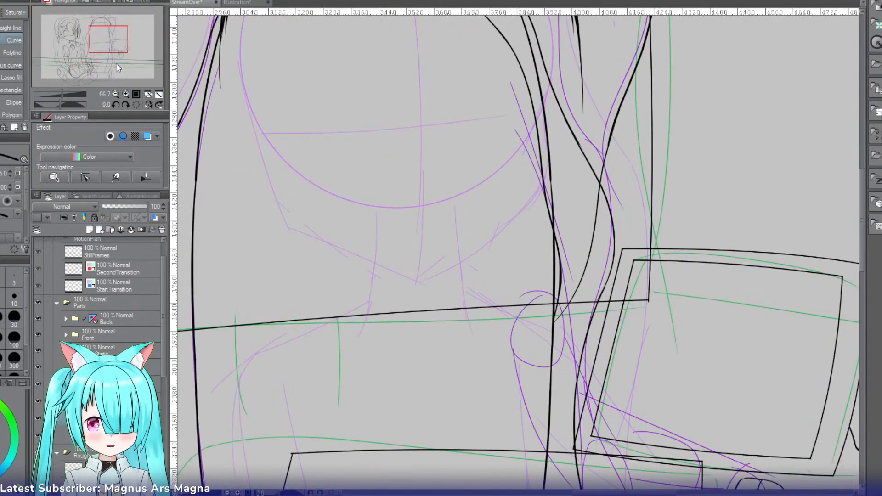
drag(108, 44, 101, 53)
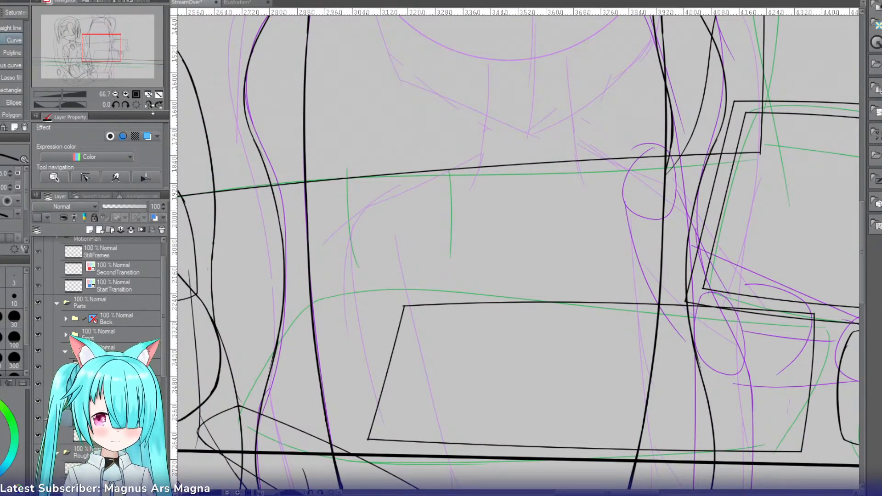
click(115, 93)
drag(113, 65, 113, 54)
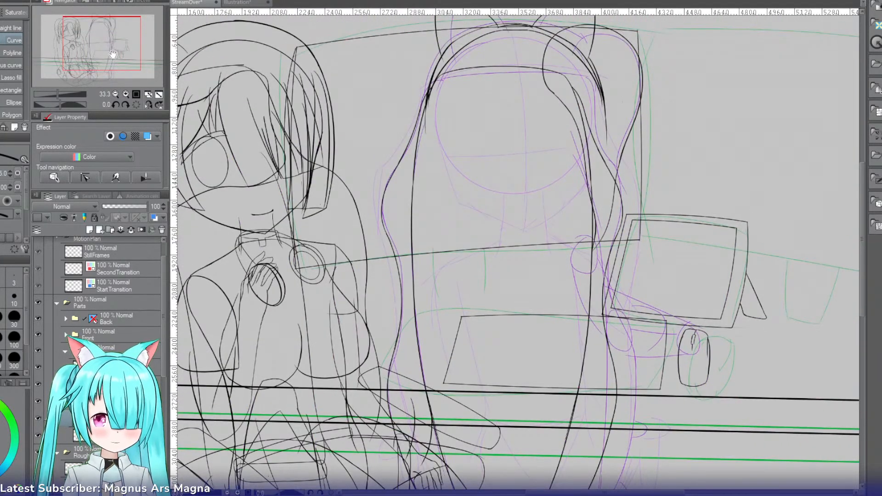
drag(430, 240, 428, 290)
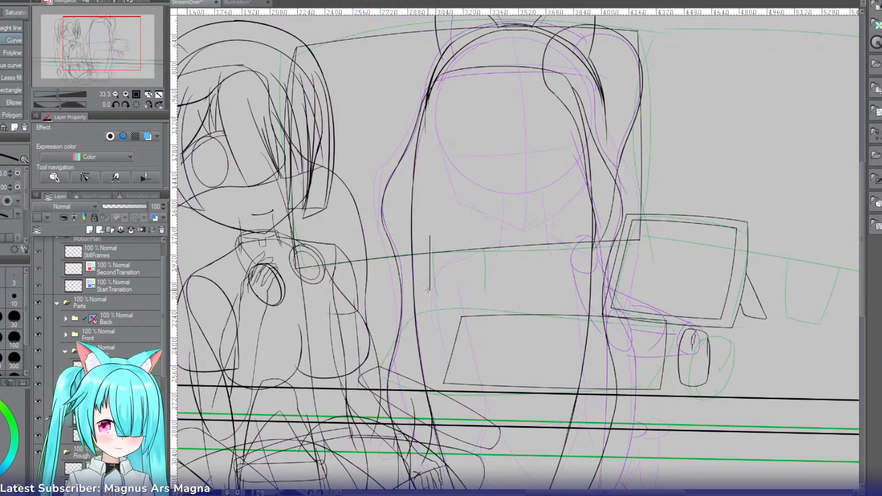
click(426, 269)
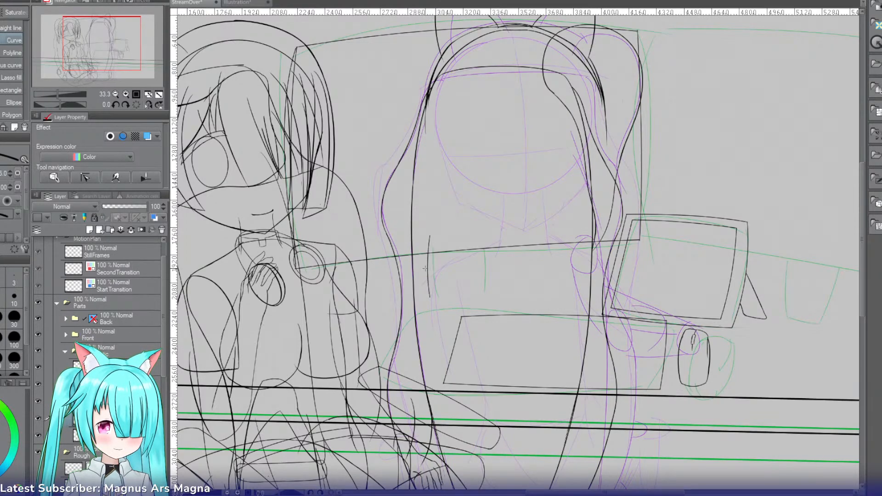
drag(484, 232, 484, 291)
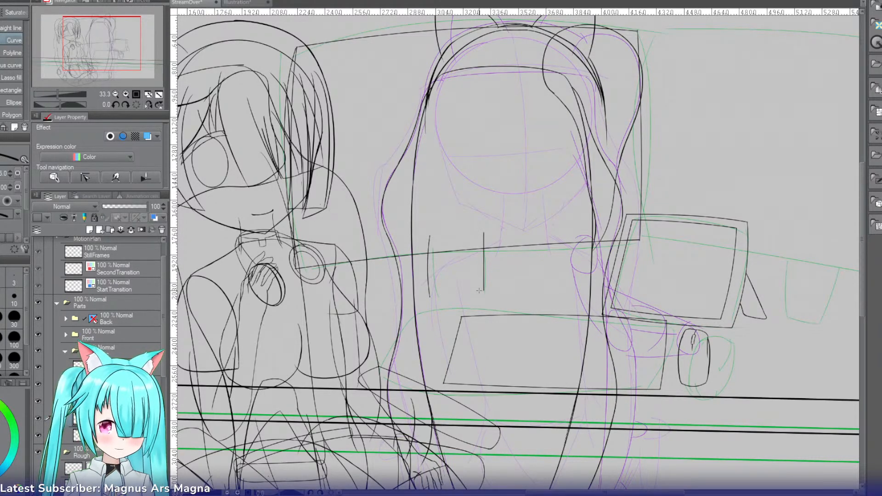
click(486, 264)
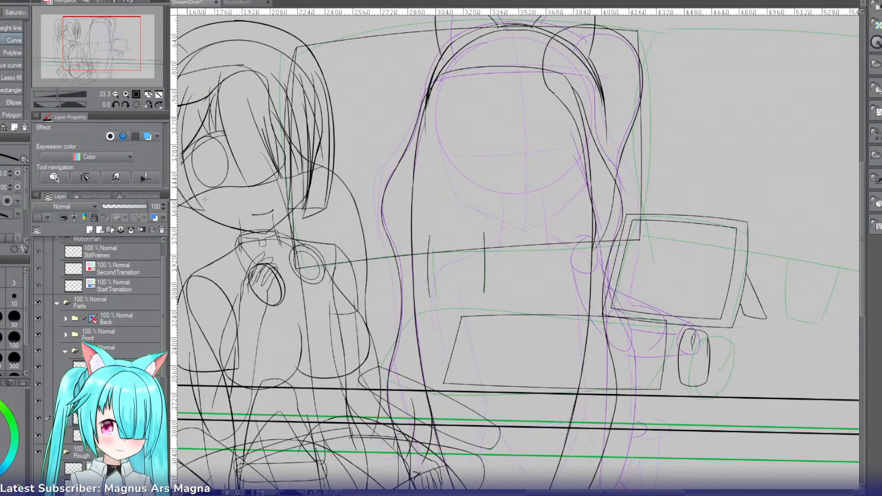
Step: Erase the upper ends of the two neck lines that overshoot into the large monitor's screen
click(127, 94)
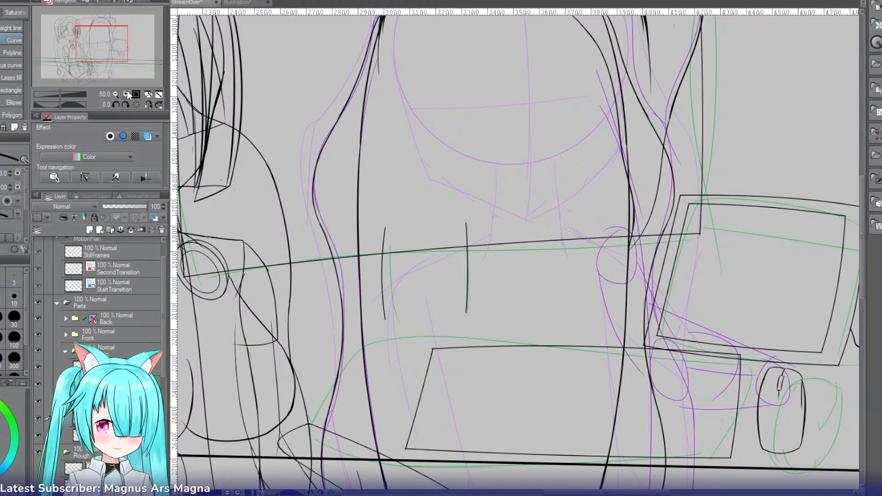
key(e)
drag(482, 228, 374, 237)
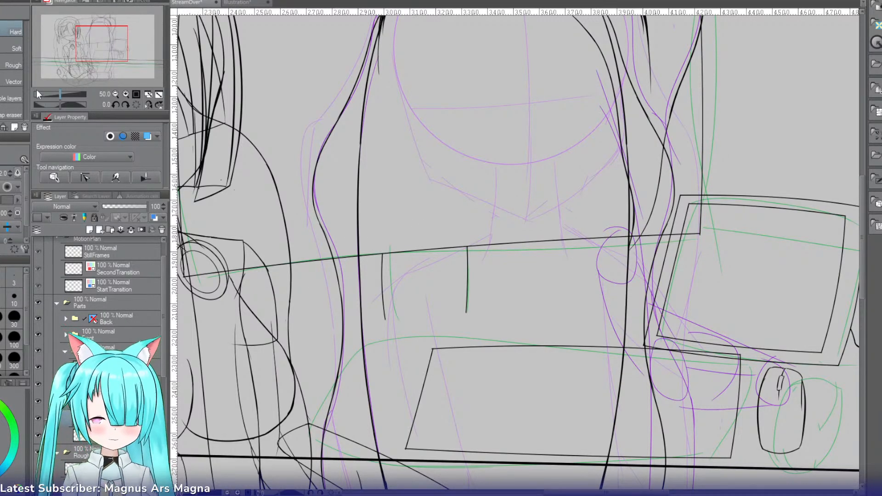
Step: Draw the large monitor's inner frame lines just inside its lower edge and its side near the small screen with the Curve tool
drag(106, 44, 103, 44)
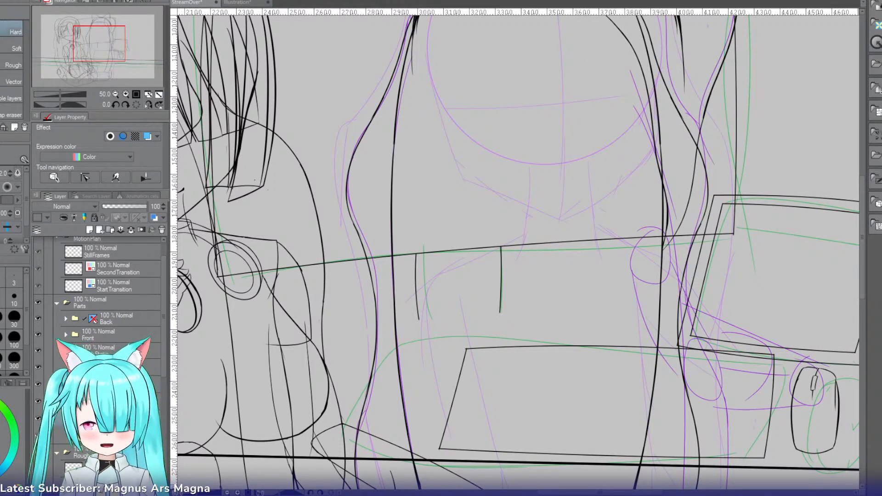
drag(93, 48, 95, 44)
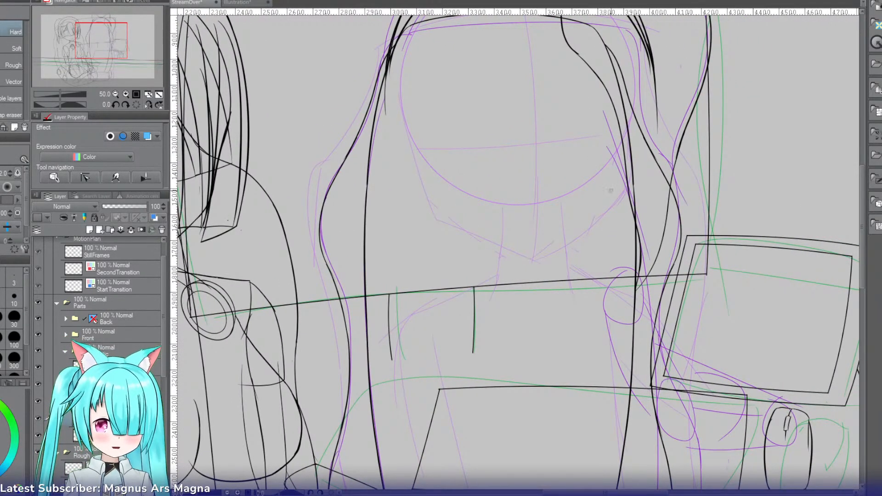
key(u)
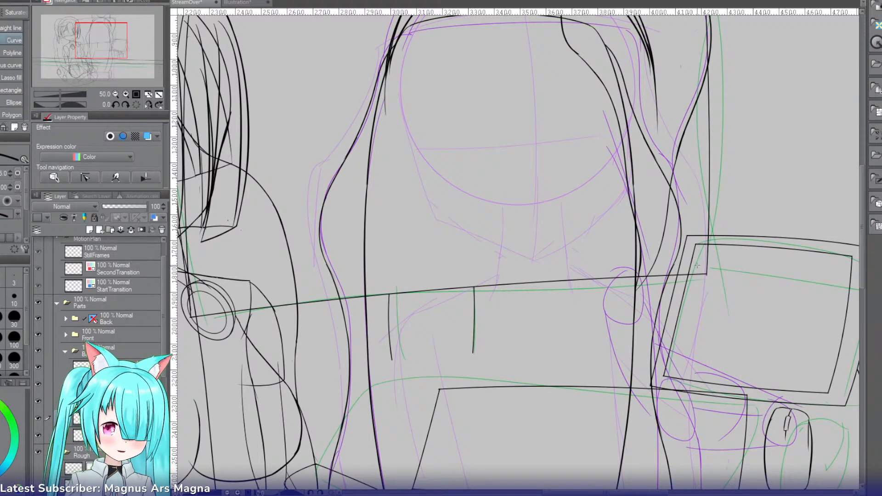
mouse_move(697, 265)
mouse_down()
mouse_move(247, 270)
mouse_move(199, 304)
mouse_up()
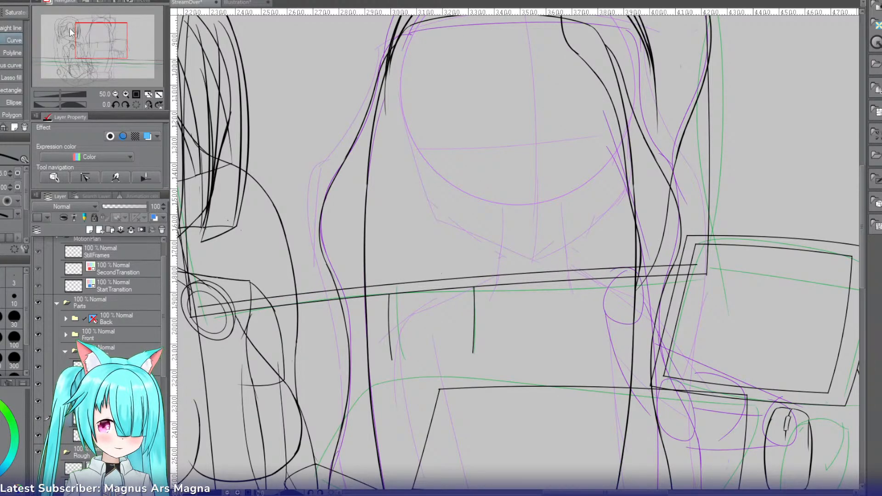
drag(102, 41, 99, 36)
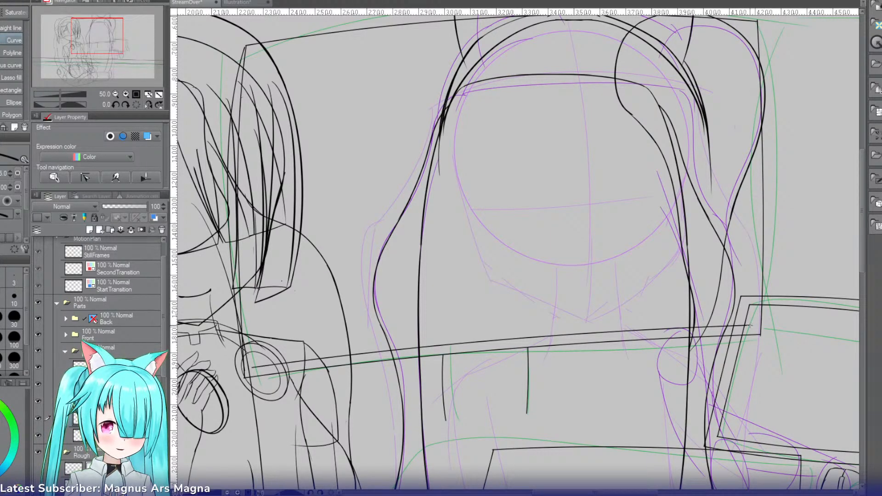
drag(751, 325, 747, 27)
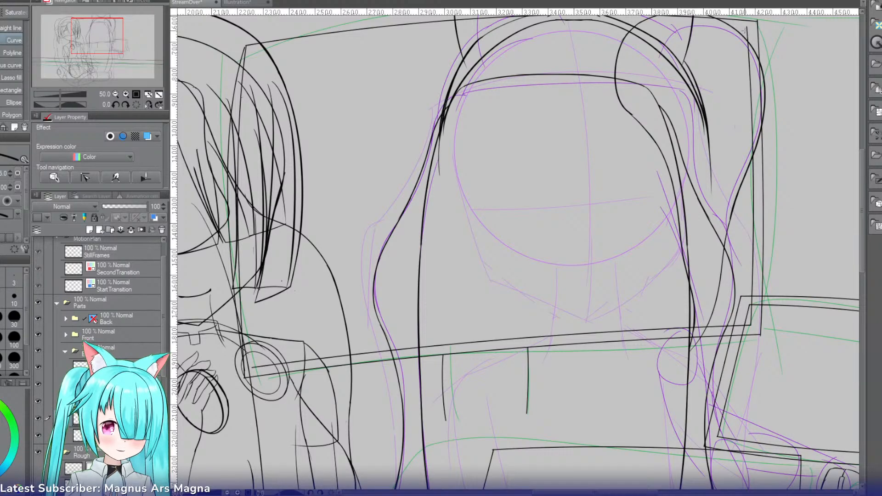
Step: Close the large monitor's inner frame along the upper edge and the side behind the seated character, redoing that side line
mouse_move(748, 27)
mouse_down()
mouse_move(352, 35)
mouse_move(255, 55)
mouse_up()
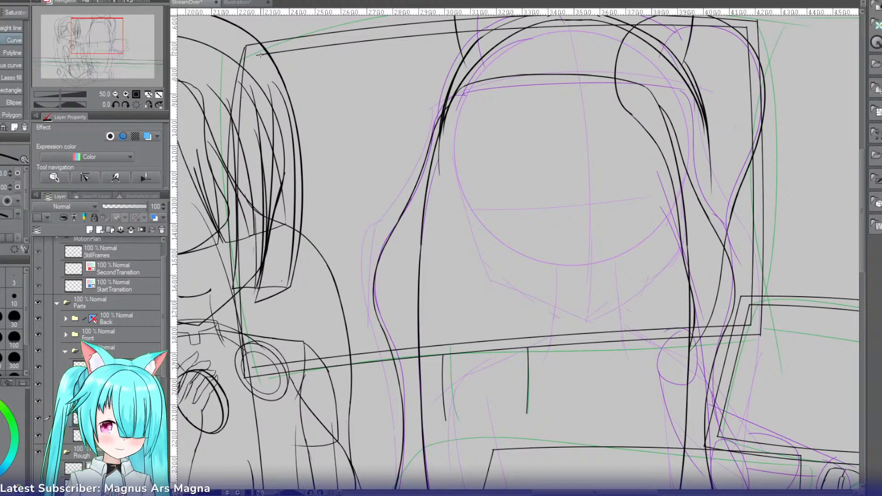
mouse_move(259, 55)
mouse_down()
mouse_move(244, 261)
mouse_move(246, 365)
mouse_move(258, 368)
mouse_up()
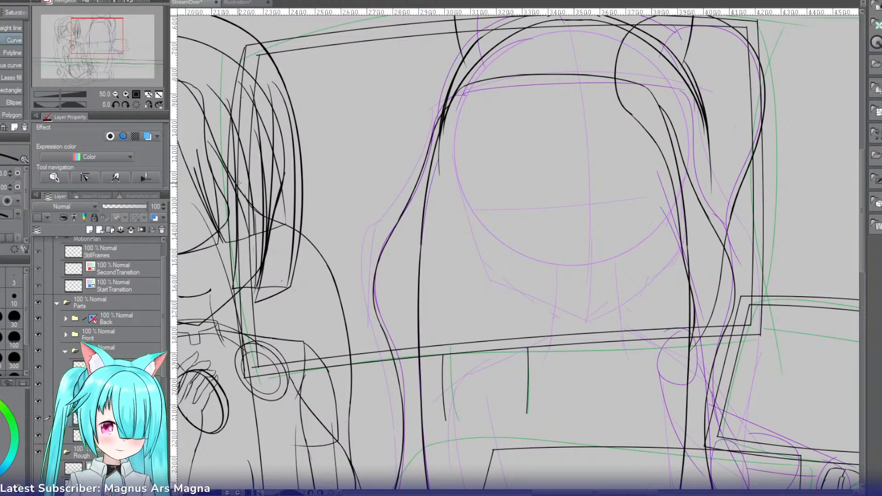
key(ctrl+z)
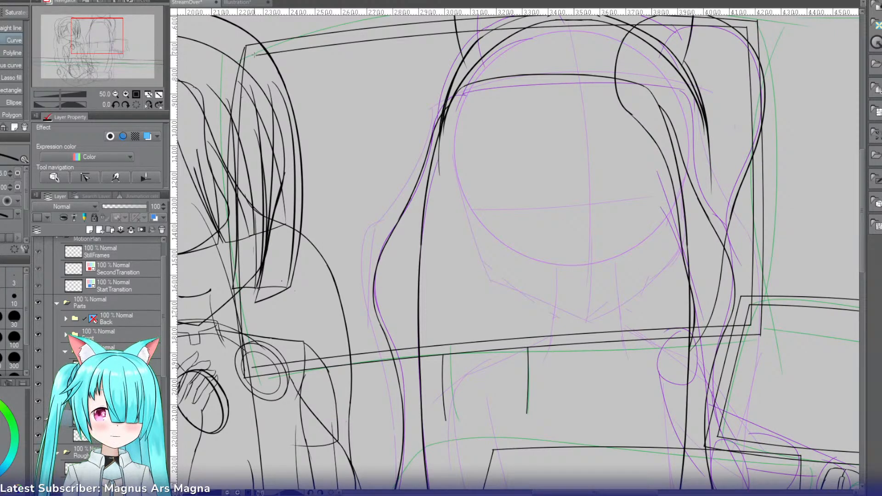
drag(254, 54, 256, 368)
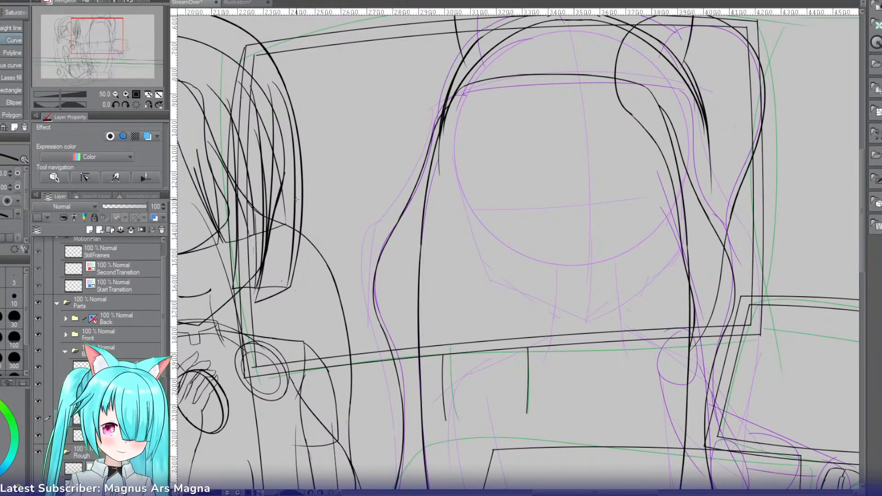
Step: Draw the rounded stand base around the neck lines with the pen as two curved strokes meeting above the tilted rectangle
mouse_move(109, 41)
mouse_down()
mouse_move(113, 50)
mouse_move(102, 52)
mouse_up()
click(126, 94)
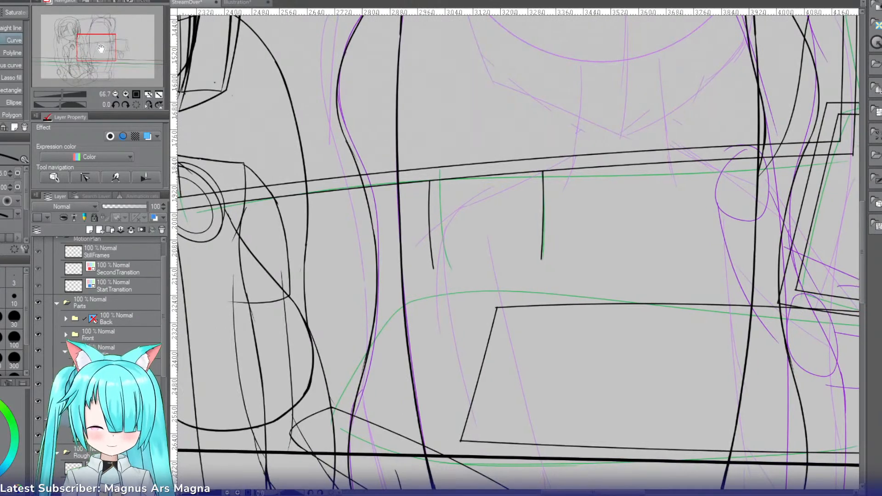
key(p)
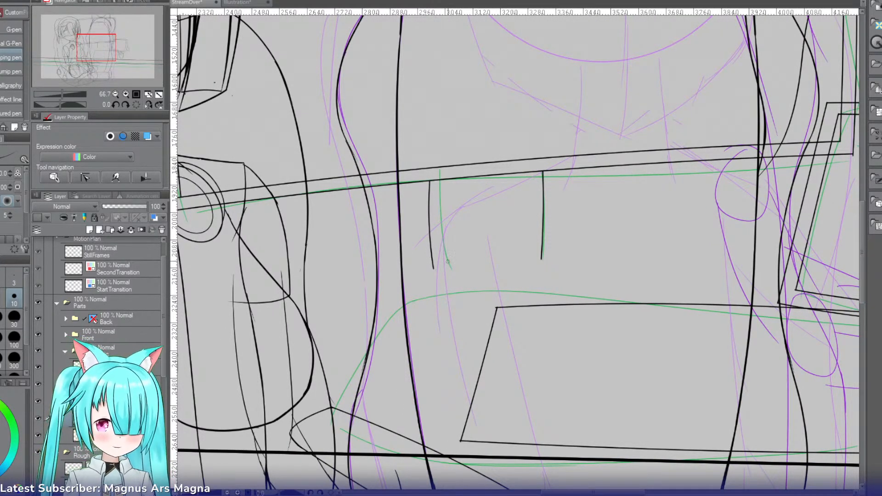
mouse_move(324, 221)
mouse_down()
mouse_move(350, 290)
mouse_move(428, 301)
mouse_up()
key(ctrl+z)
drag(354, 218, 504, 302)
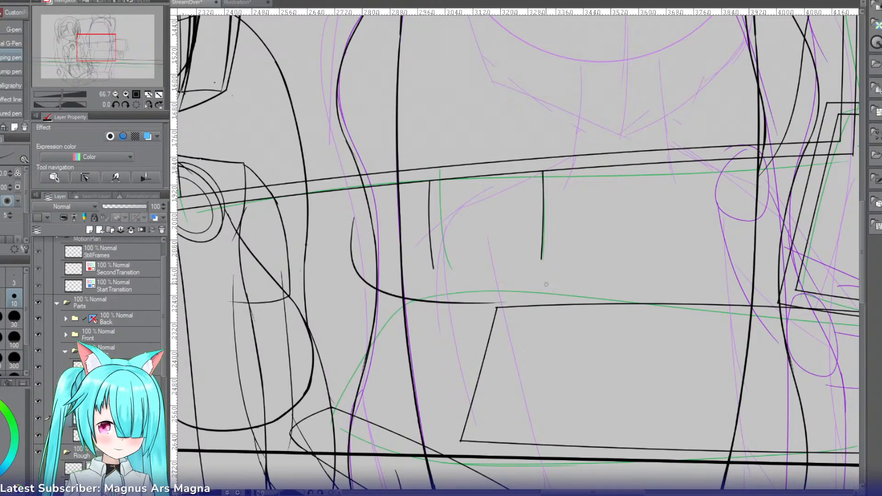
drag(589, 189, 501, 307)
key(ctrl+z)
mouse_move(597, 186)
mouse_down()
mouse_move(524, 295)
mouse_move(460, 290)
mouse_up()
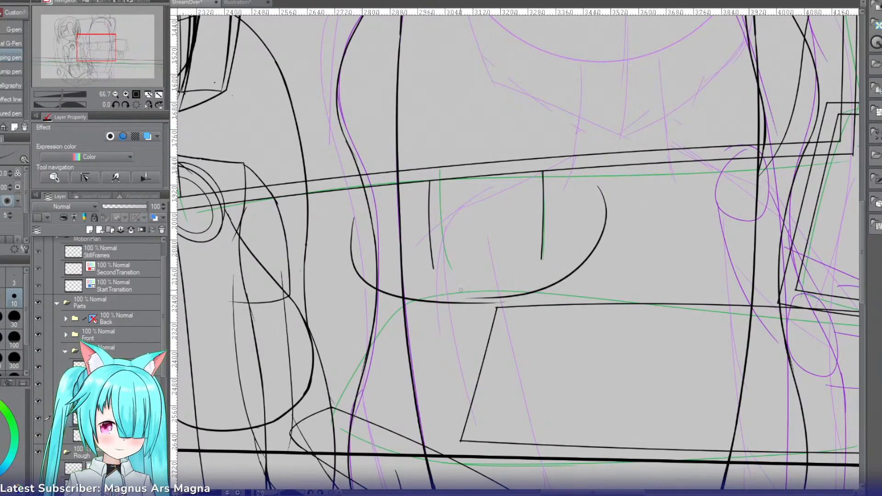
Step: Redraw the stand base's curve on the seated character's side, starting higher near the monitor's lower edge and sitting slightly inside the first stroke
drag(366, 194, 495, 299)
key(ctrl+z)
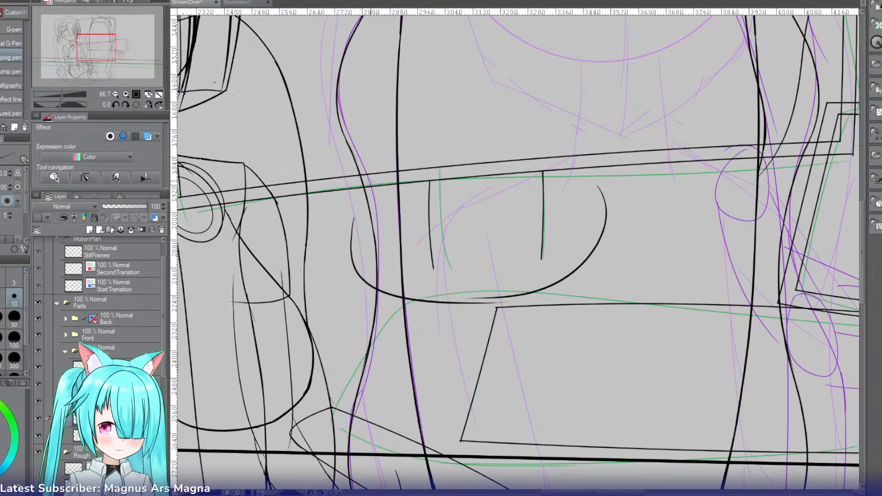
mouse_move(397, 181)
mouse_down()
mouse_move(498, 294)
mouse_move(372, 214)
mouse_up()
key(ctrl+z)
drag(361, 247, 495, 304)
key(ctrl+z)
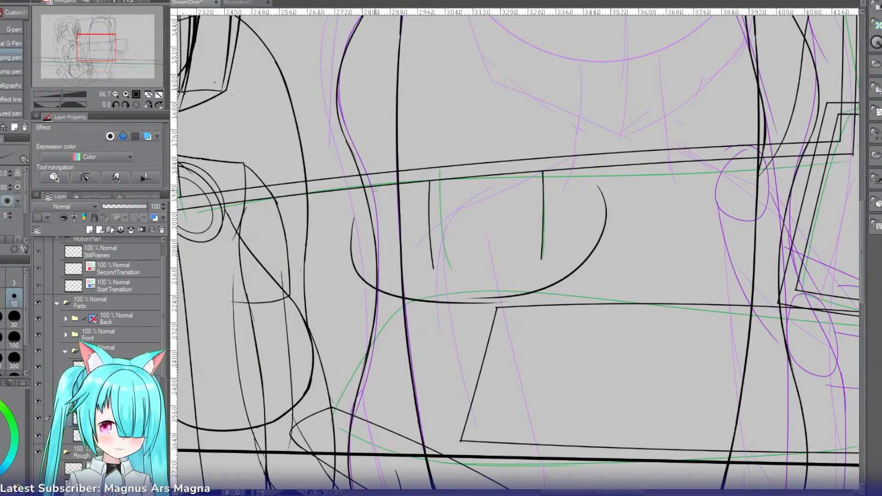
drag(399, 181, 497, 282)
key(ctrl+z)
drag(373, 186, 500, 298)
Step: Erase the superseded outer stroke of the stand base next to the redrawn curve
key(e)
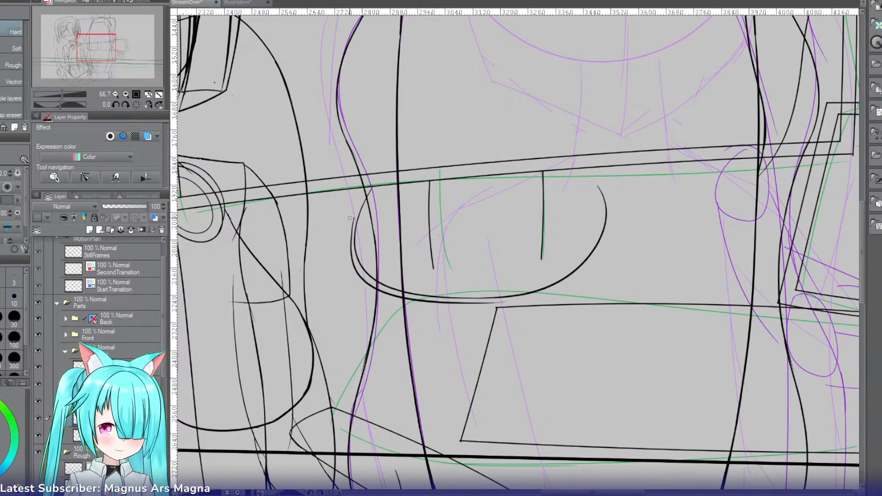
click(356, 266)
click(388, 296)
click(446, 303)
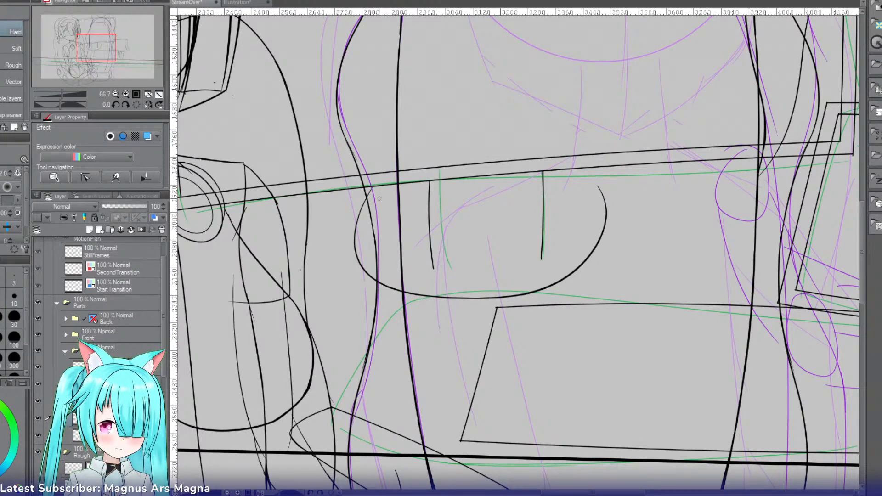
Step: Extend the stand base's open end on the small screen's side up to the large monitor's lower edge, rotating the canvas for the stroke
key(p)
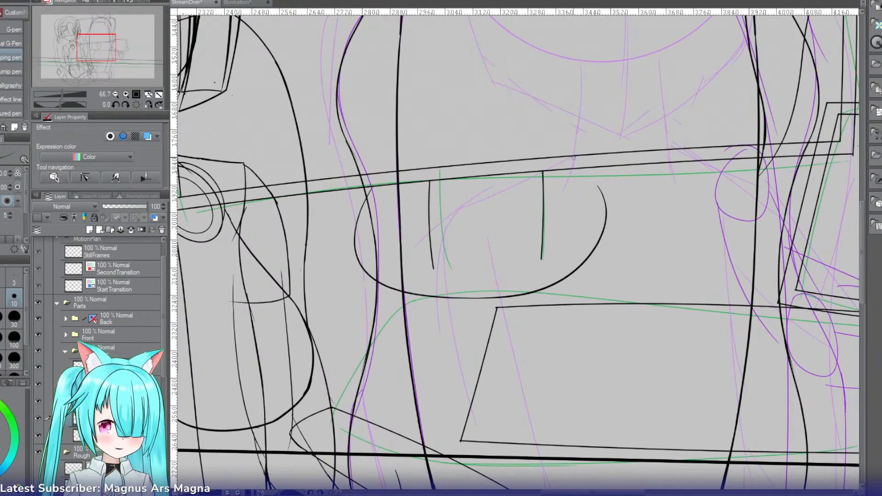
drag(576, 154, 588, 167)
key(r)
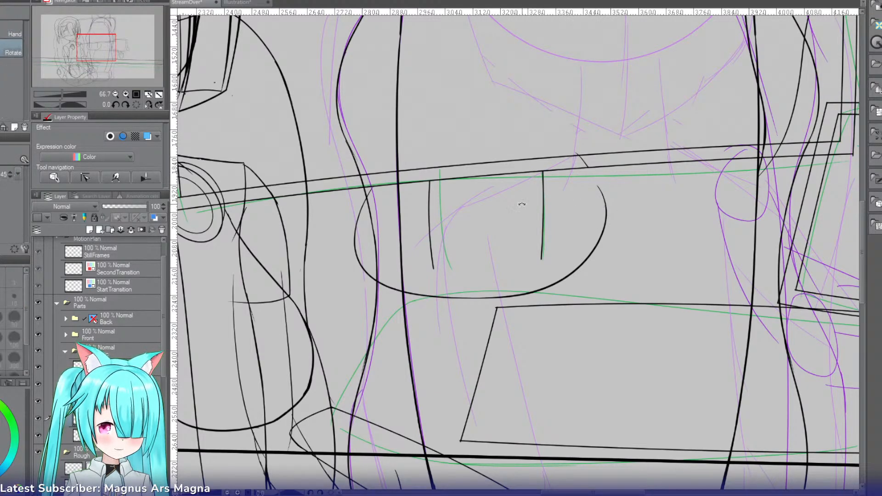
drag(522, 204, 635, 78)
key(p)
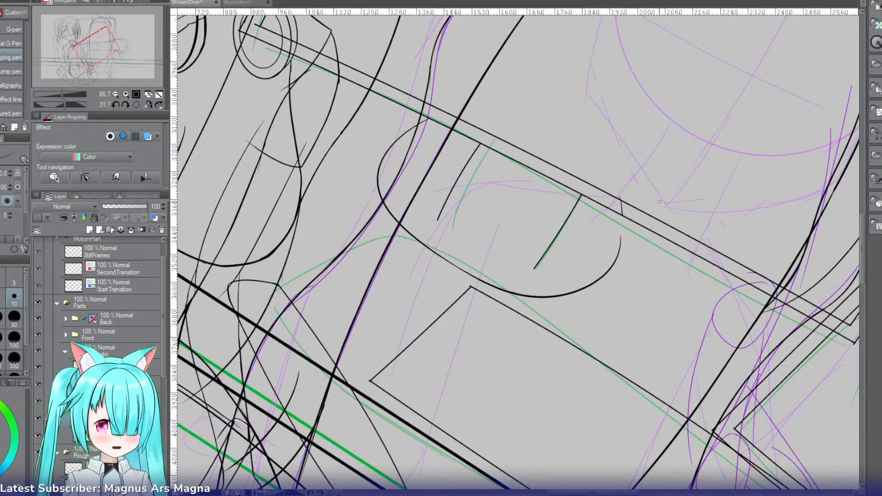
drag(610, 201, 621, 242)
key(e)
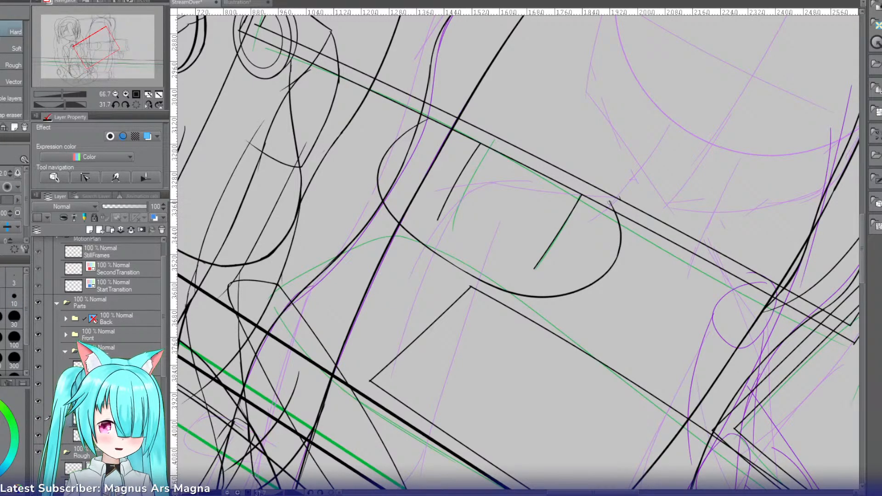
Step: Mark cut-off points across the two neck lines and erase their lower parts to leave short stubs under the monitor
key(r)
mouse_move(561, 147)
mouse_down()
mouse_move(467, 190)
mouse_move(540, 138)
mouse_up()
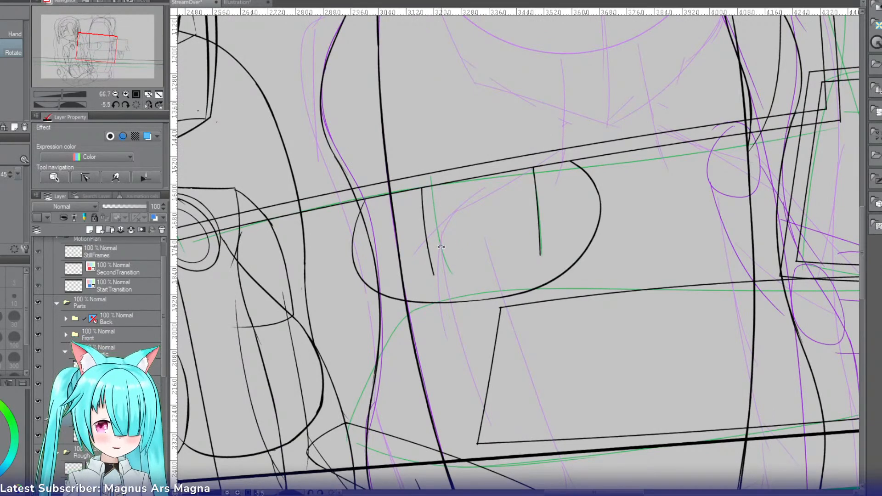
key(p)
drag(433, 208, 407, 220)
drag(527, 191, 554, 190)
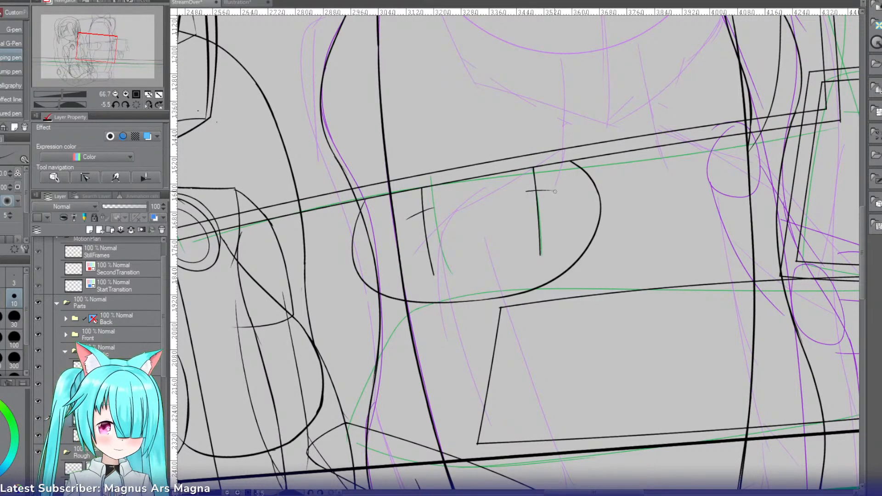
key(e)
drag(541, 255, 530, 213)
drag(433, 274, 422, 212)
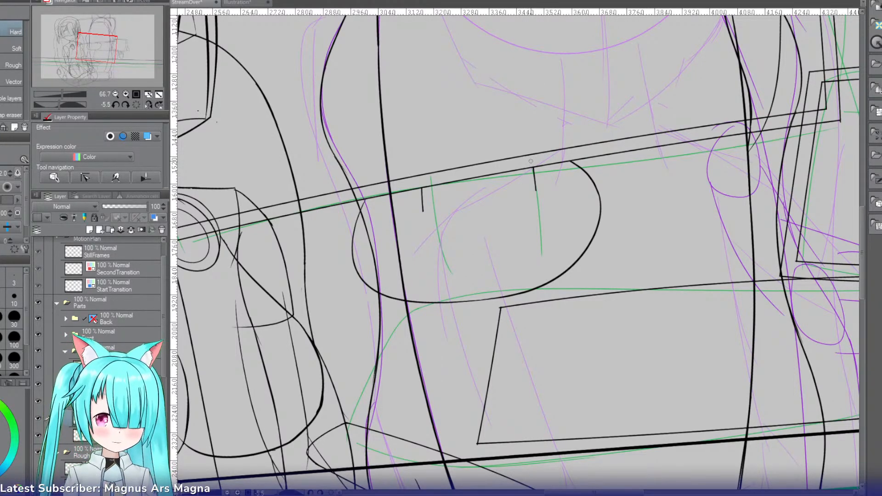
Step: Draw a shallow curve joining the lower ends of the two neck stubs under the large monitor, redoing the stroke as needed
key(p)
drag(534, 190, 434, 208)
key(ctrl+z)
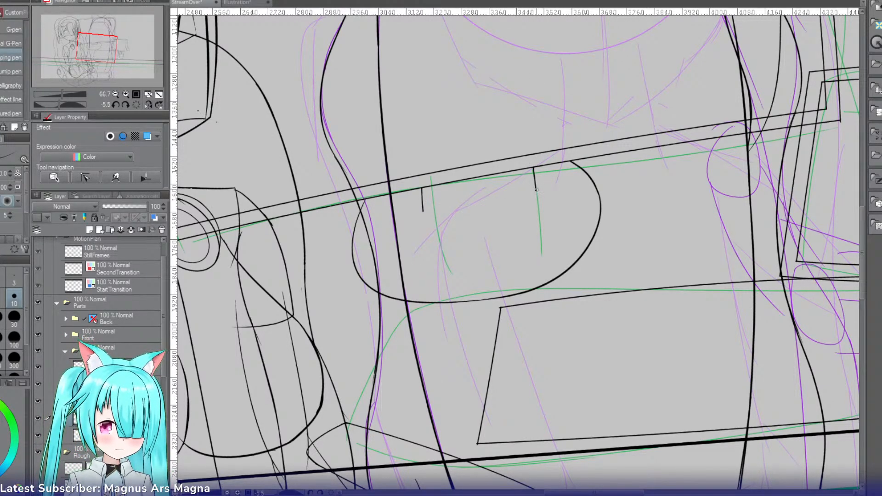
mouse_move(537, 191)
mouse_down()
mouse_move(423, 209)
mouse_move(462, 212)
mouse_up()
key(ctrl+z)
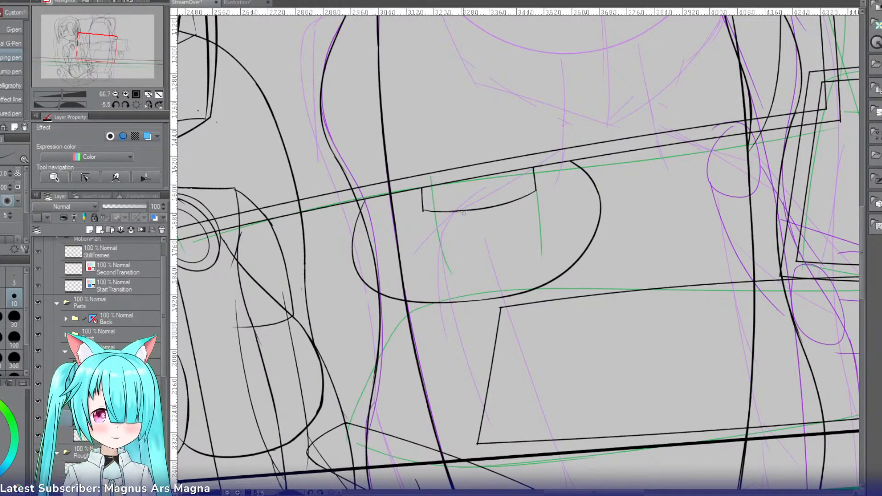
Step: Erase a gap in the middle of the neck's lower curve with the Soft eraser, leaving faded ends beside each stub
click(117, 92)
click(126, 93)
click(126, 93)
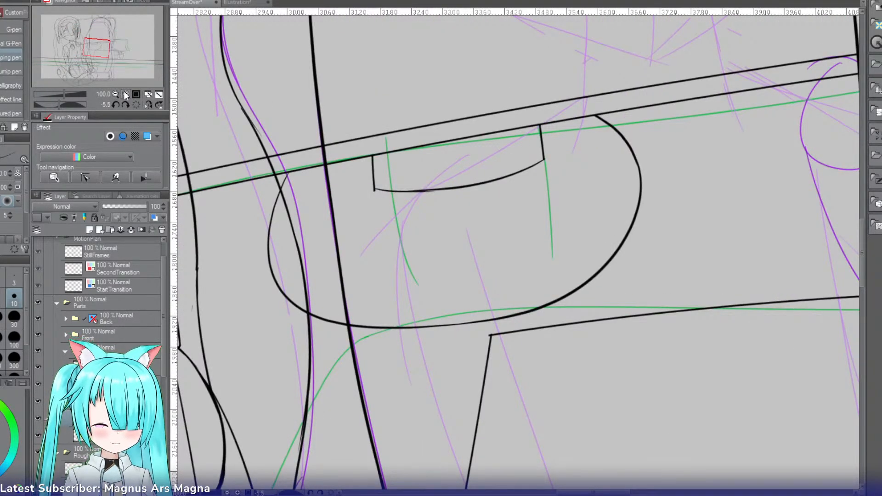
key(e)
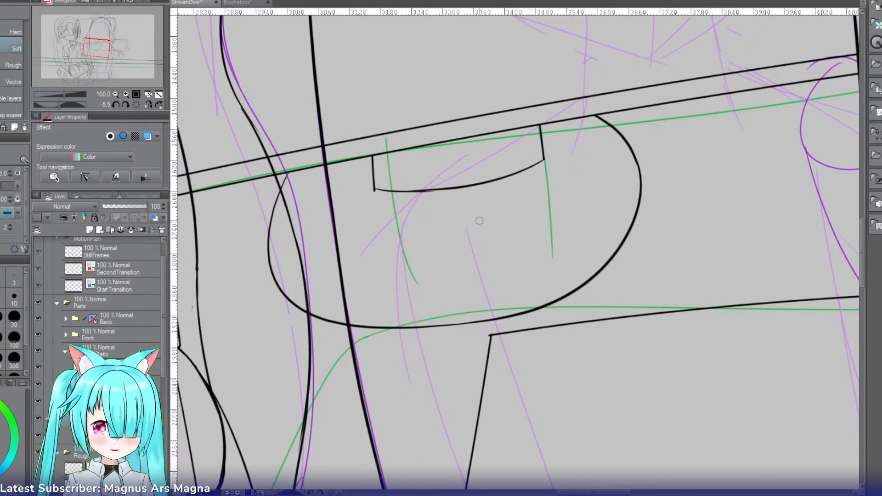
drag(478, 192, 485, 187)
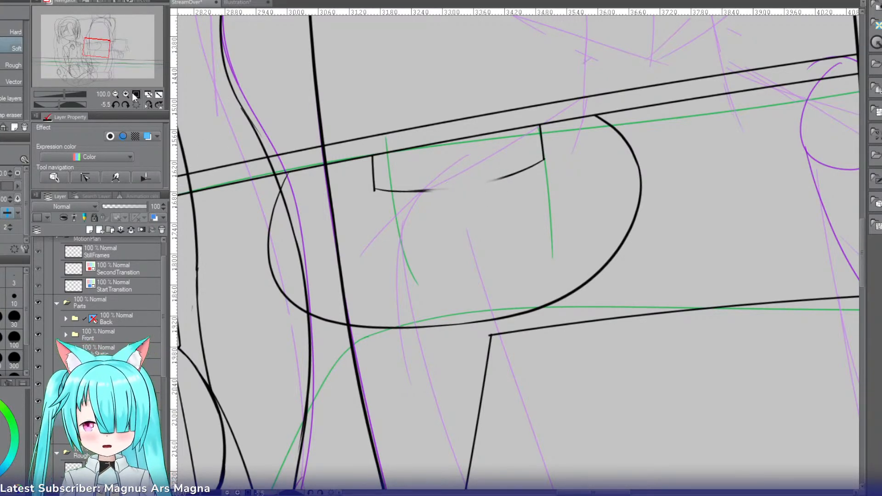
Step: Add a new layer for the second large monitor's outline and switch to the Curve tool, with the canvas rotation reset
click(116, 94)
click(115, 94)
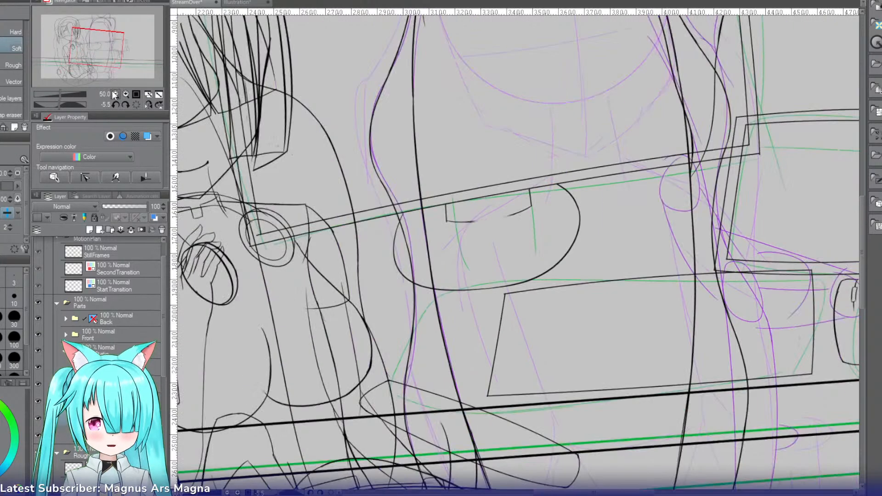
click(115, 94)
click(136, 104)
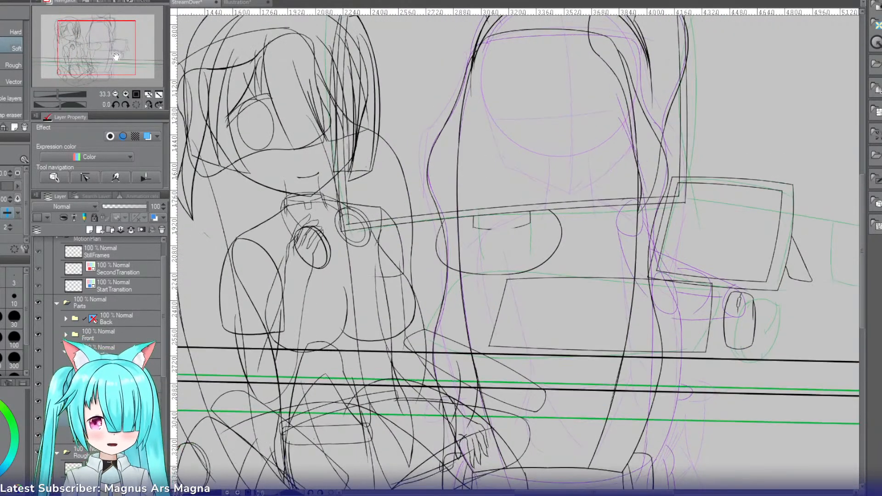
drag(116, 56, 143, 50)
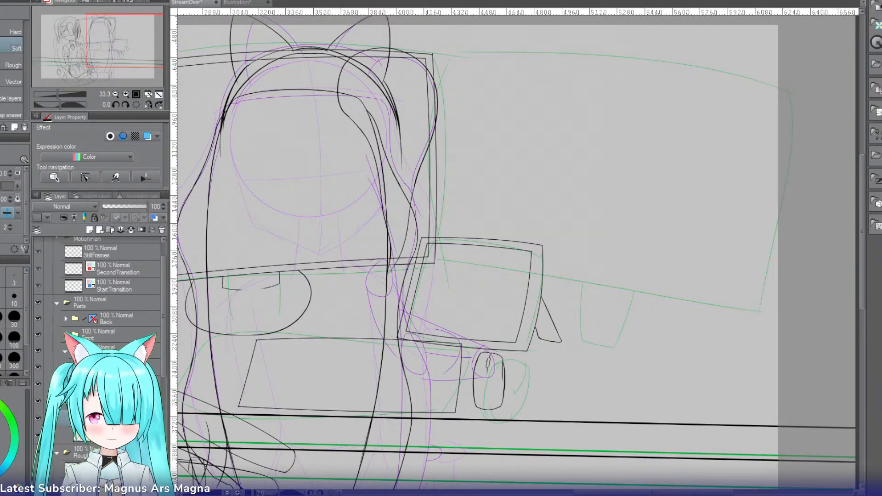
click(90, 229)
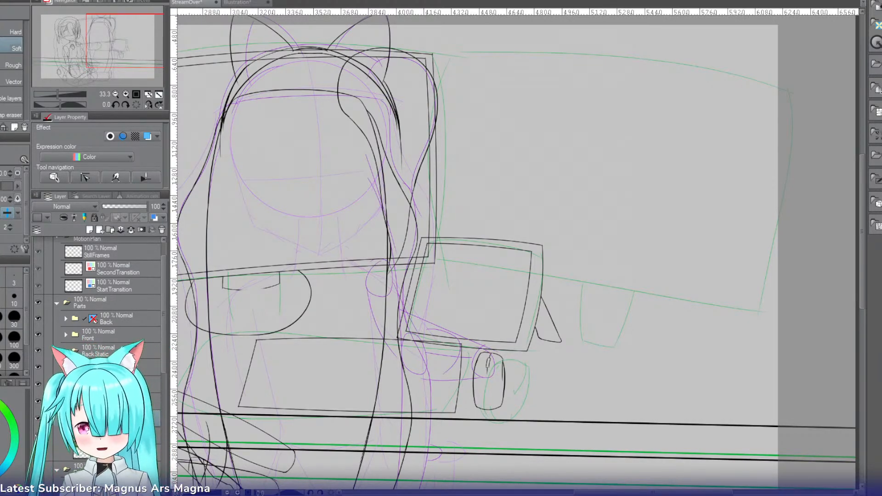
key(u)
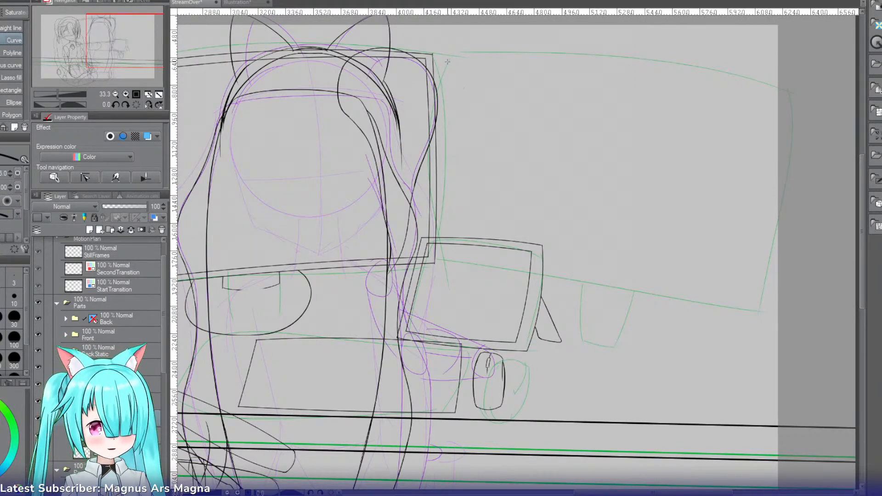
drag(442, 55, 443, 260)
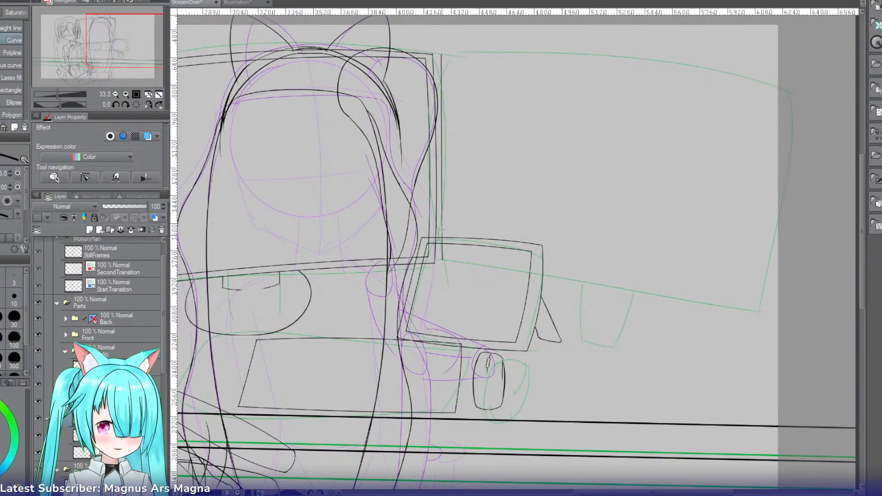
click(443, 123)
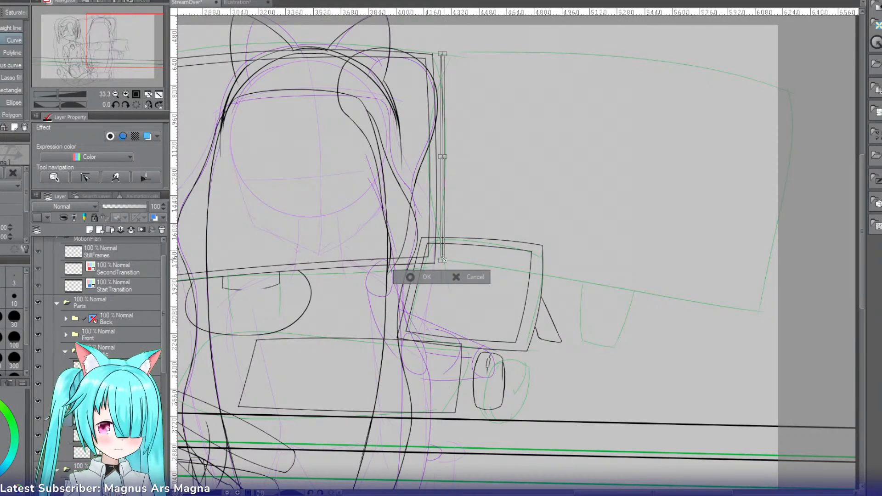
click(454, 277)
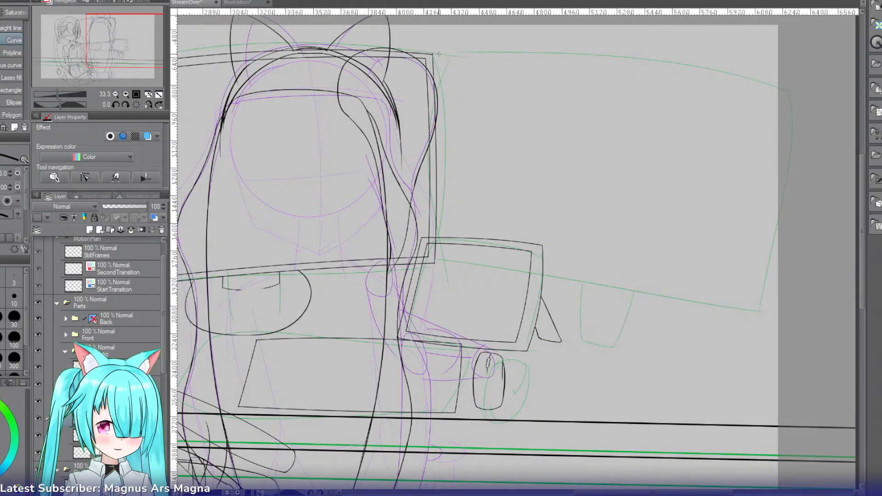
Step: Outline the second large monitor beside the first one with a straight left edge and curved top, right and lower edges
drag(438, 54, 441, 264)
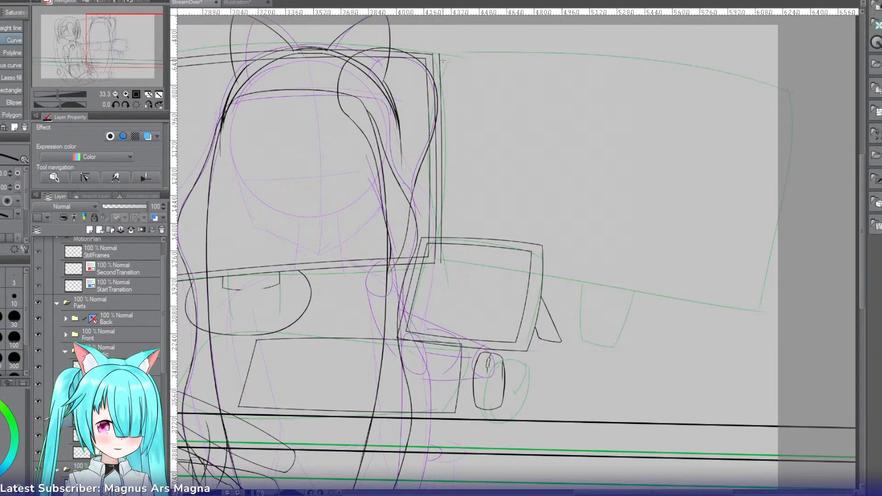
drag(439, 54, 734, 96)
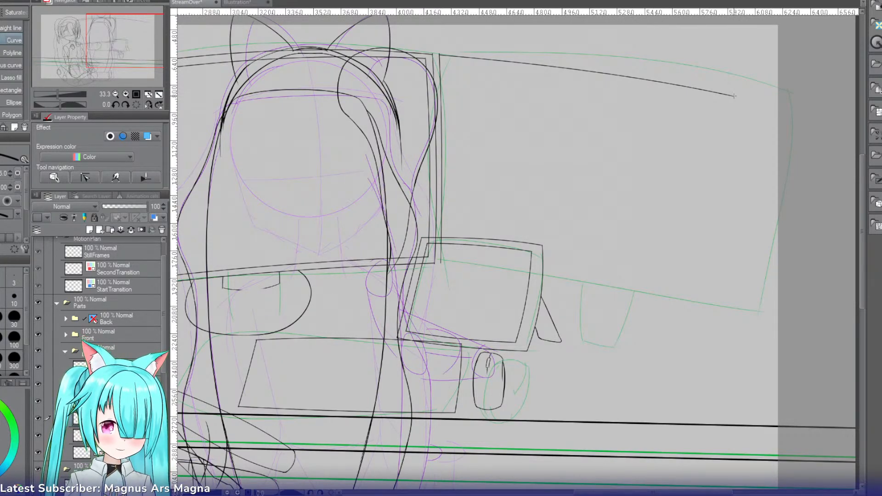
drag(735, 96, 731, 314)
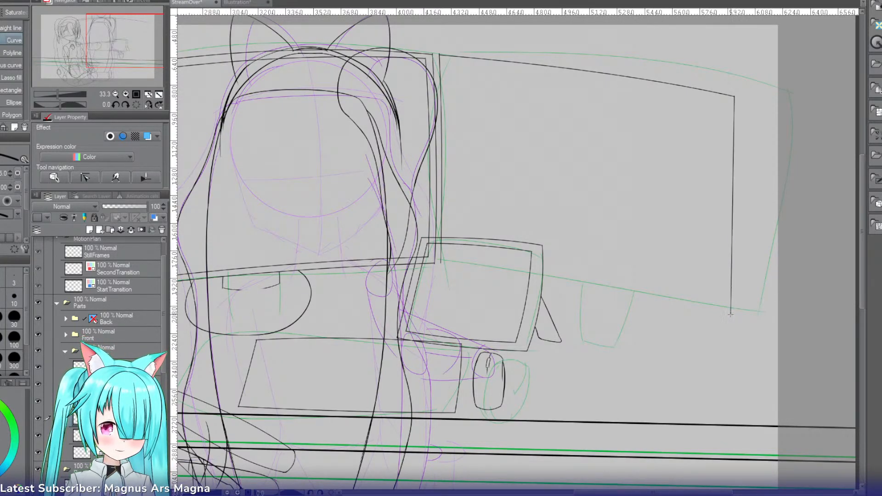
click(749, 220)
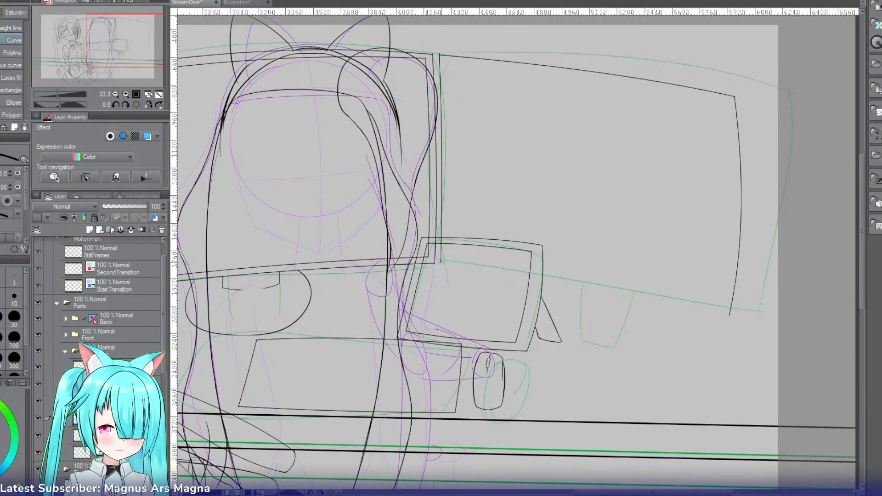
drag(442, 262, 731, 316)
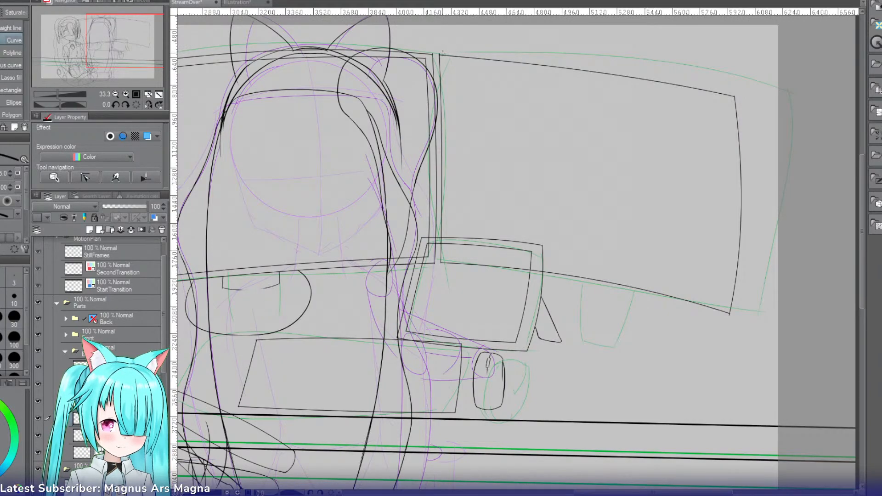
mouse_move(439, 54)
mouse_down()
mouse_move(661, 76)
mouse_move(743, 95)
mouse_up()
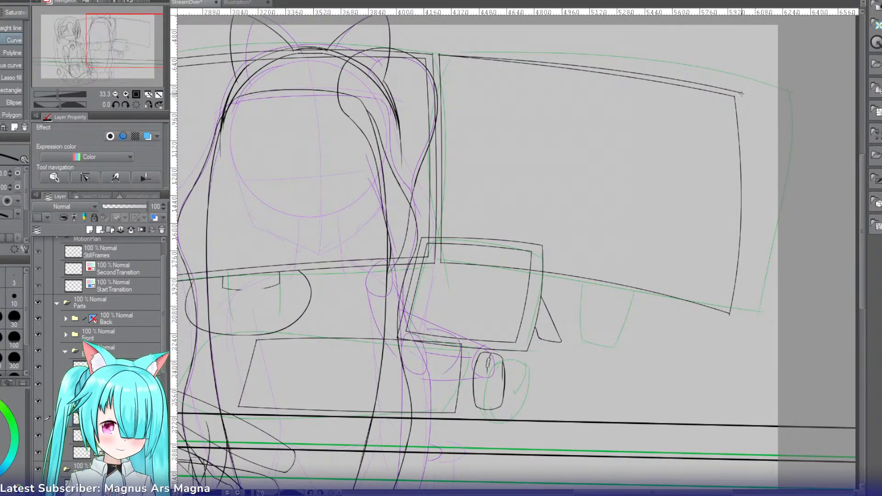
drag(741, 94, 730, 313)
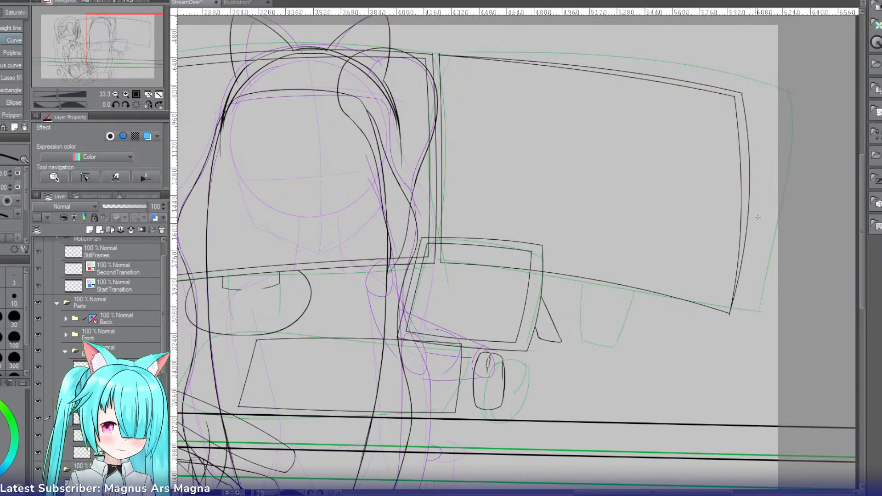
key(ctrl+z)
key(ctrl+z)
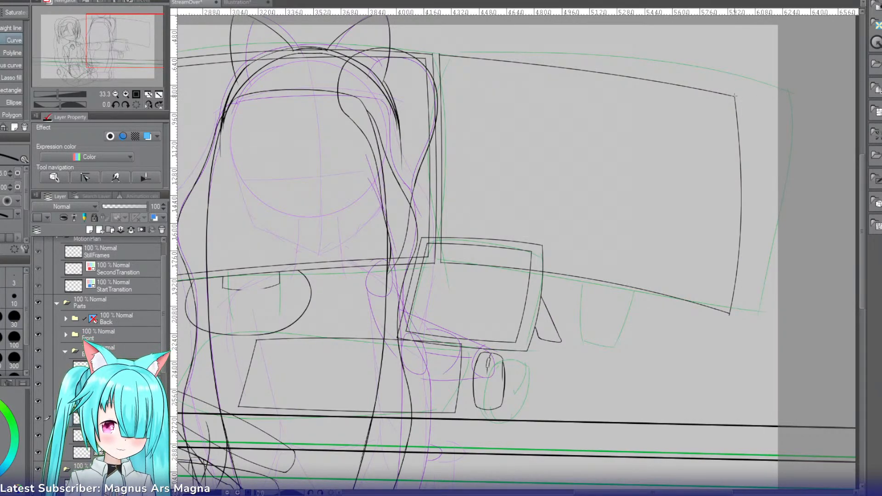
Step: Bow a second line outside the second monitor's right edge and draw the inner frame's left, top and right edges
drag(735, 97, 731, 313)
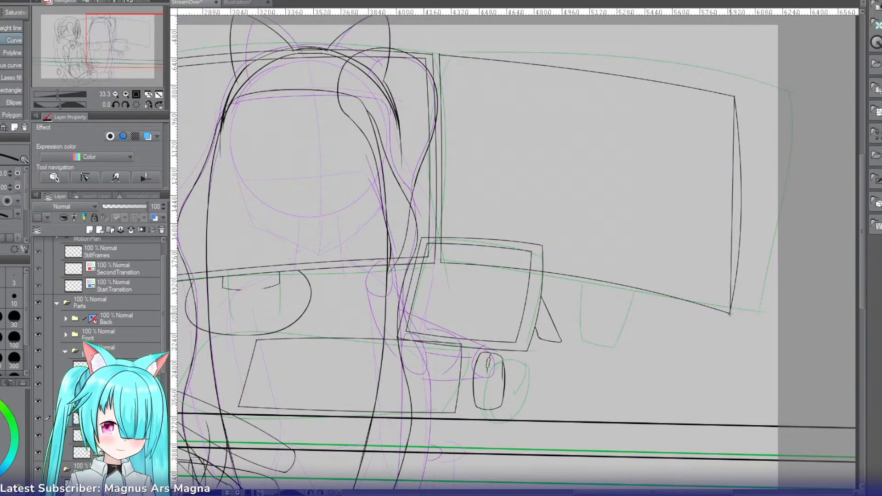
click(765, 207)
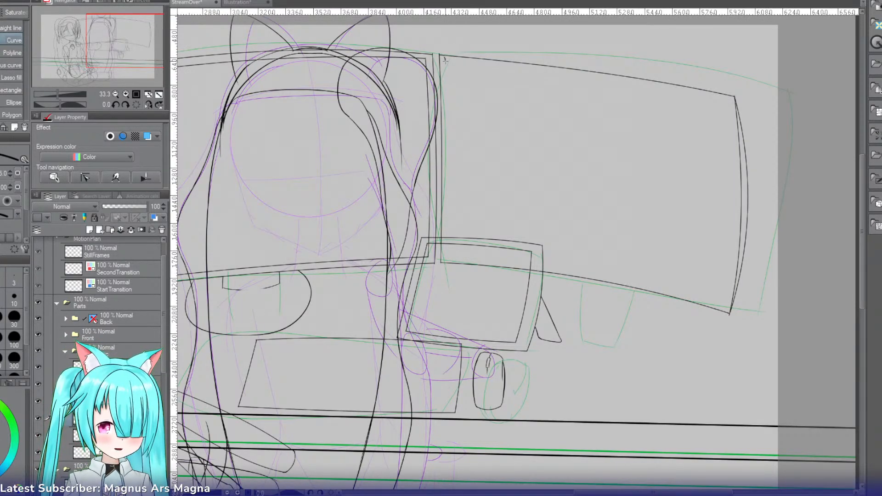
drag(445, 58, 447, 257)
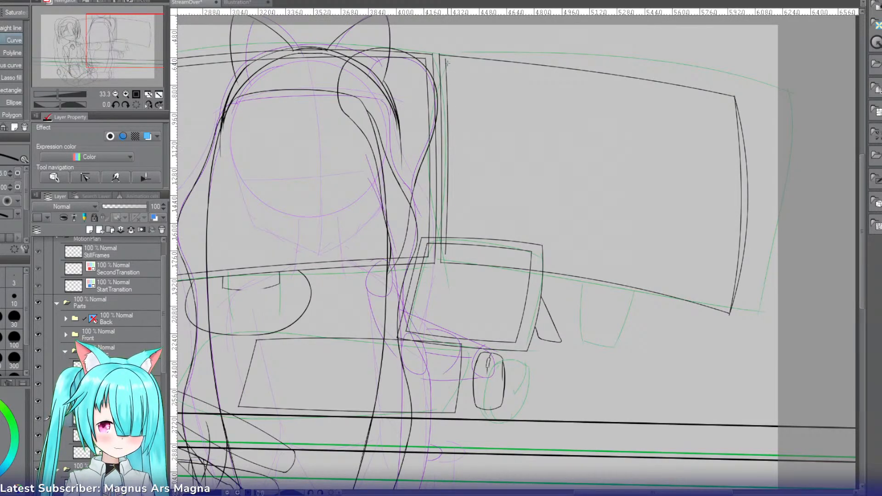
drag(445, 60, 726, 100)
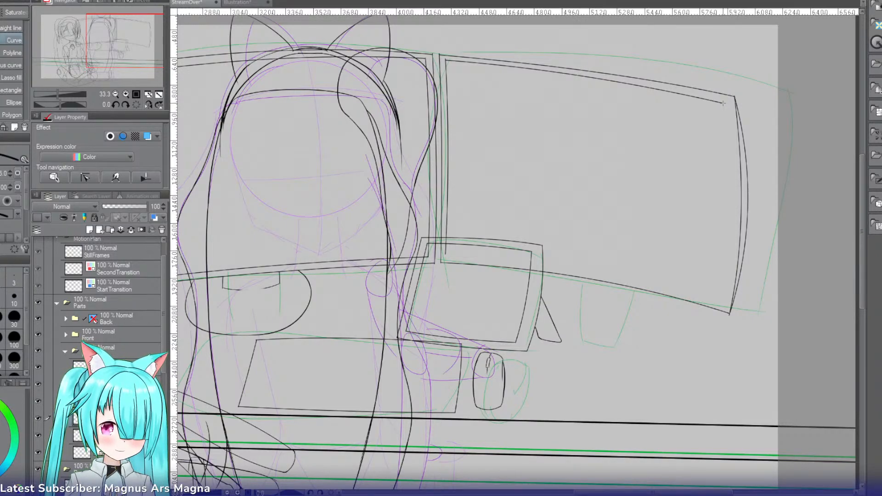
drag(722, 105, 718, 294)
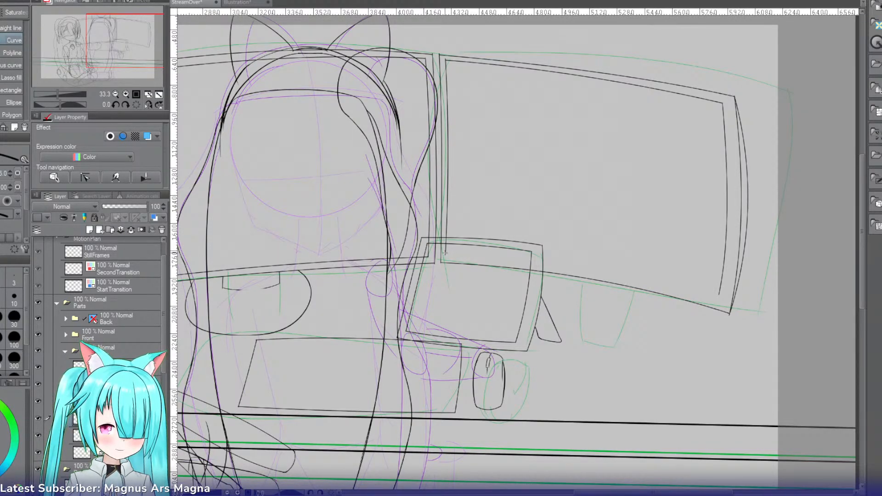
Step: Close the second monitor's inner frame with a curved lower edge, redrawn to end slightly lower at the right corner
drag(445, 252, 720, 293)
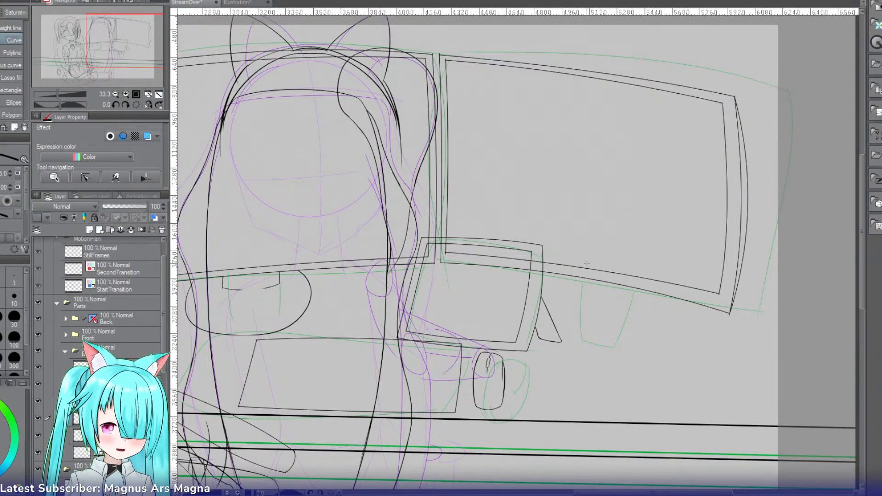
click(593, 266)
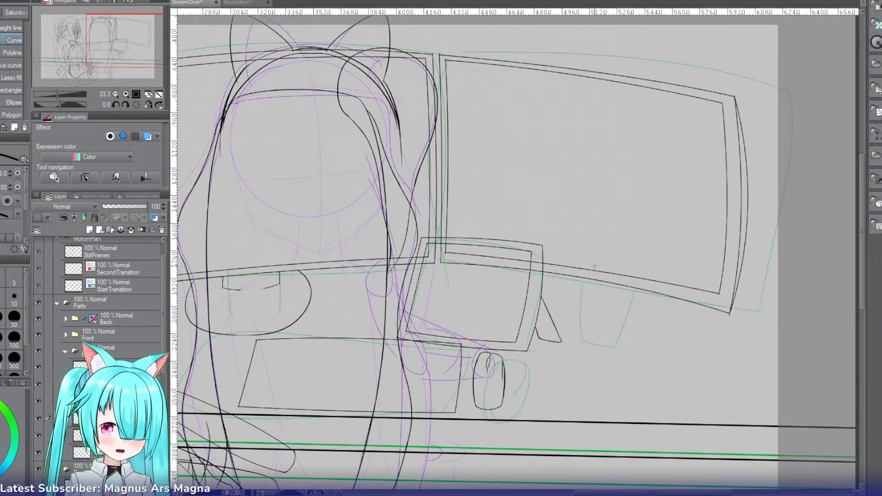
key(ctrl+z)
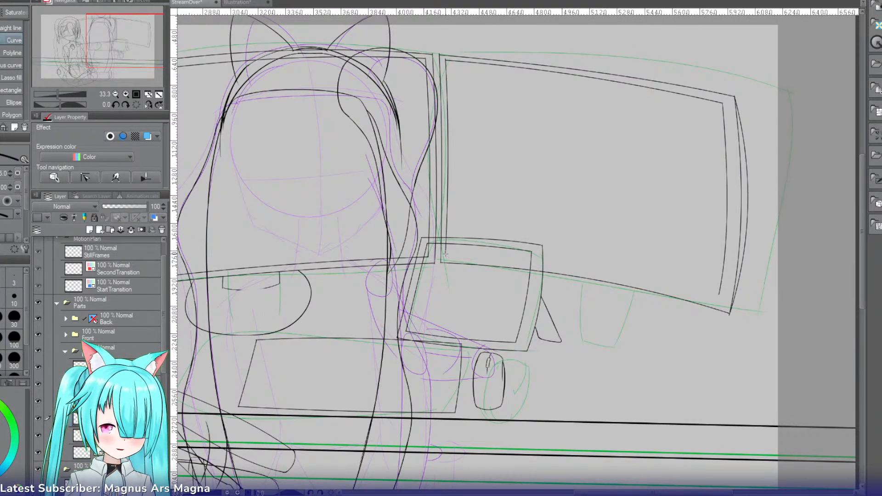
drag(445, 254, 717, 301)
click(593, 265)
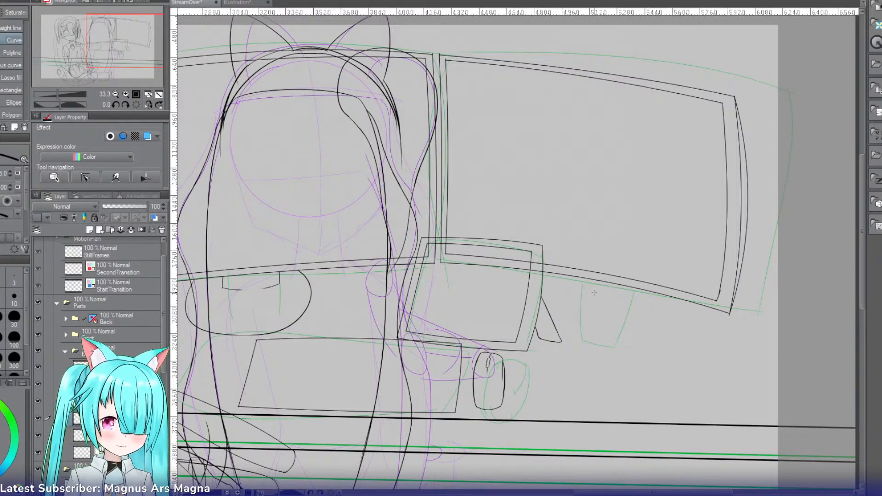
Step: Draw two slightly curved vertical neck lines crossing the second monitor's lower edge, one beside the small screen and one farther right
click(124, 95)
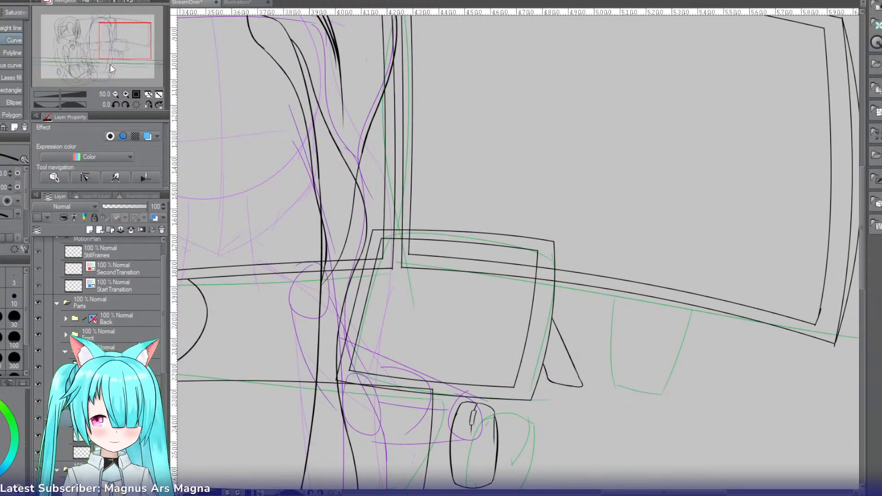
drag(134, 46, 134, 47)
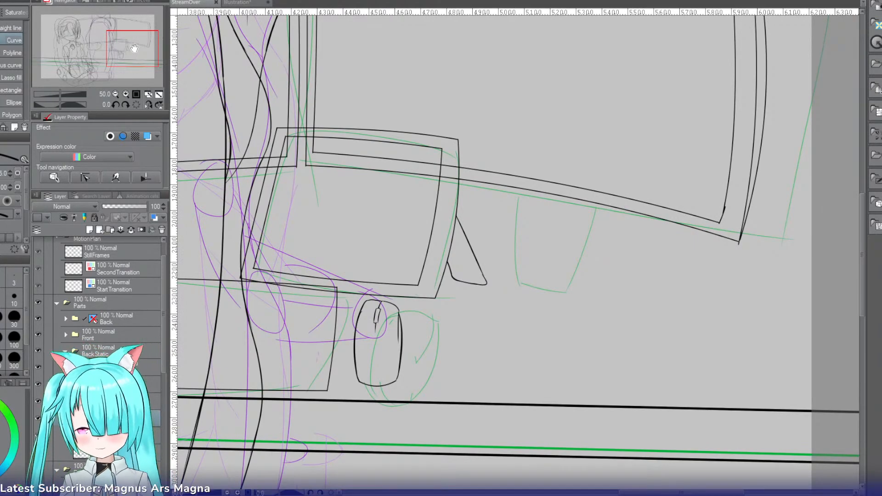
drag(462, 146, 460, 253)
click(449, 218)
drag(537, 151, 538, 265)
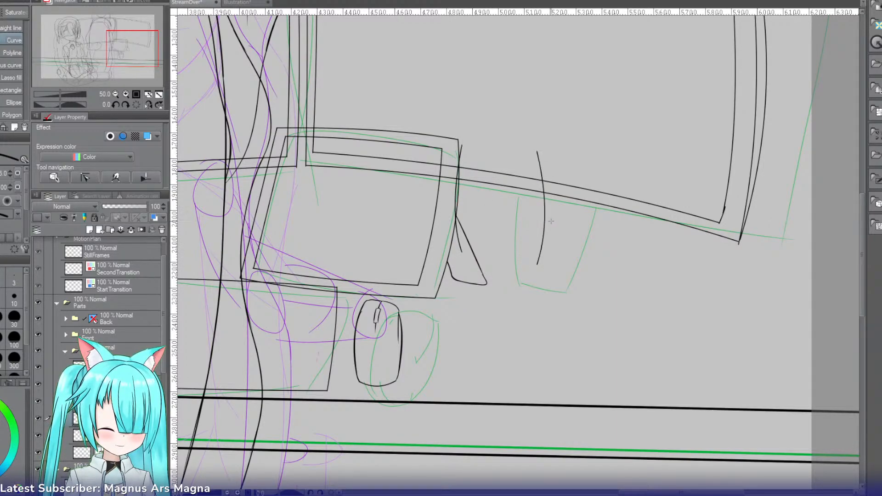
Step: Draw the second monitor's rounded stand base with the pen, redoing its right curve from a wider start on the lower edge
key(p)
mouse_move(457, 158)
mouse_down()
mouse_move(571, 293)
mouse_move(582, 292)
mouse_up()
drag(597, 179, 439, 279)
key(ctrl+z)
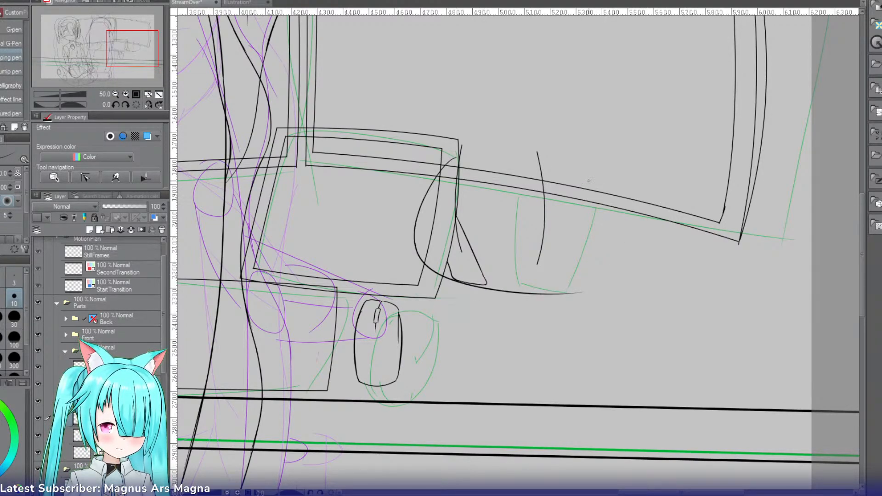
drag(597, 184, 399, 280)
key(ctrl+z)
drag(632, 196, 429, 252)
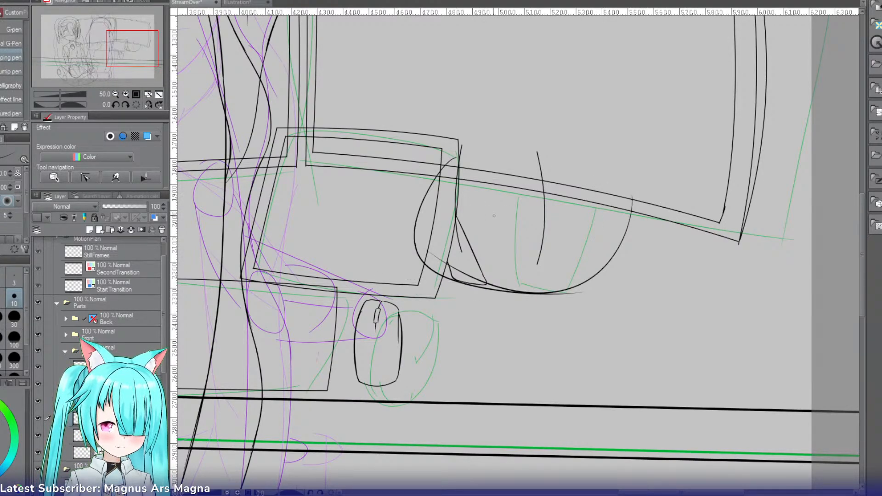
Step: Redraw the left curve of the second monitor's stand base slightly narrower, retrying the stroke from the small screen's upper-right corner down to the base's lower edge
drag(462, 115, 414, 257)
key(ctrl+z)
drag(463, 156, 448, 284)
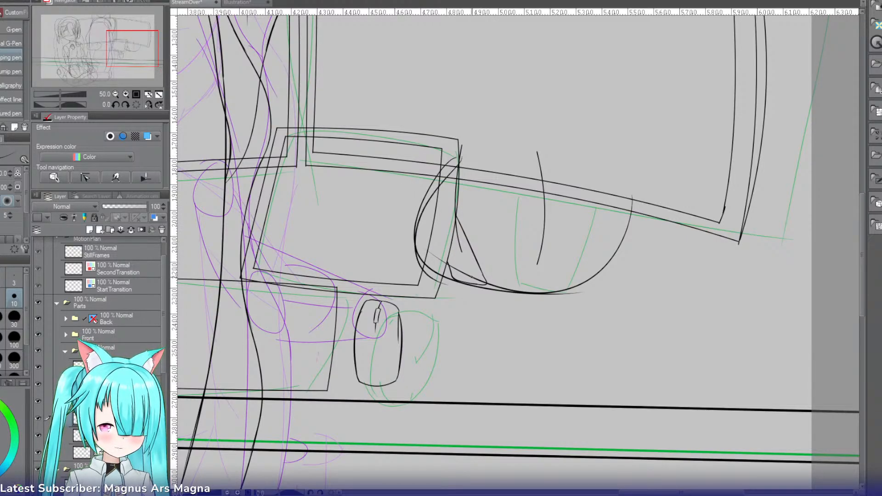
key(ctrl+z)
mouse_move(458, 157)
mouse_down()
mouse_move(453, 270)
mouse_move(426, 193)
mouse_move(453, 265)
mouse_move(467, 275)
mouse_up()
key(ctrl+z)
key(ctrl+z)
key(ctrl+z)
mouse_move(461, 156)
mouse_down()
mouse_move(436, 258)
mouse_move(444, 265)
mouse_up()
key(ctrl+z)
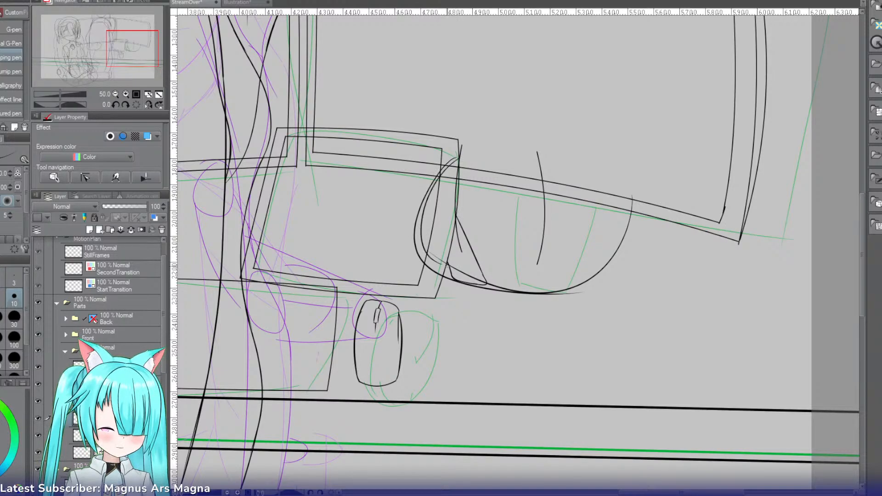
key(ctrl+z)
drag(459, 159, 448, 262)
key(ctrl+z)
drag(457, 159, 448, 265)
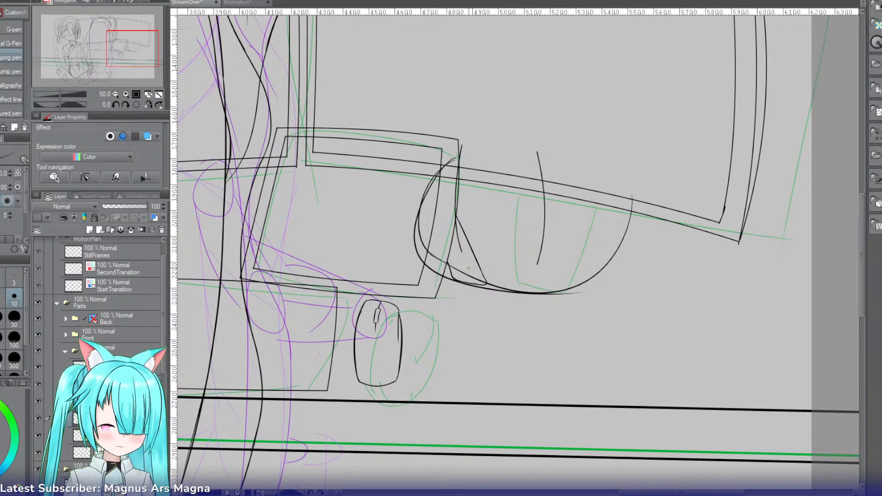
Step: Erase the old outer left curve of the stand base with the Hard eraser, including stray ends above the monitor edge and along the base's bottom
key(e)
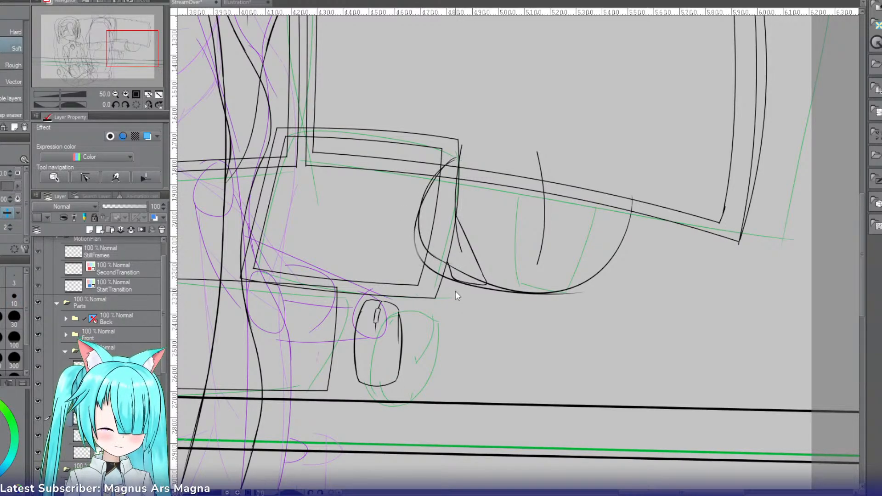
key(e)
mouse_move(436, 269)
mouse_down()
mouse_move(431, 275)
mouse_move(416, 212)
mouse_up()
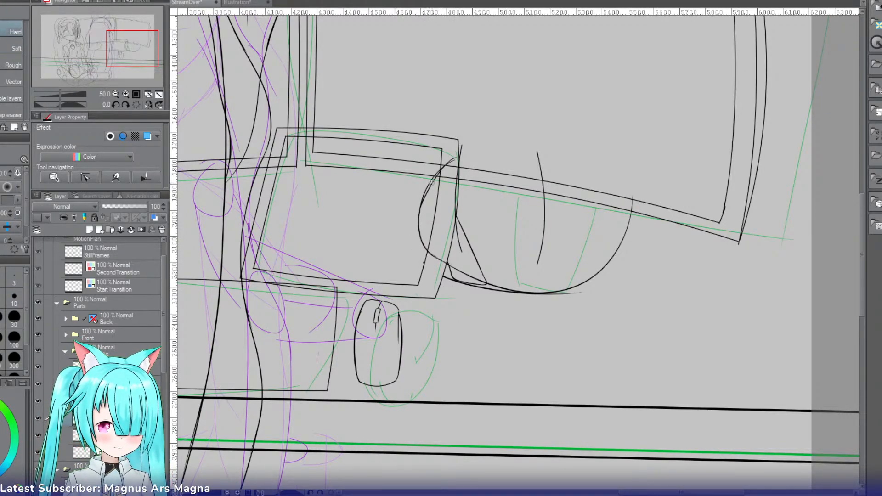
mouse_move(431, 182)
mouse_down()
mouse_move(455, 161)
mouse_move(438, 181)
mouse_move(445, 174)
mouse_up()
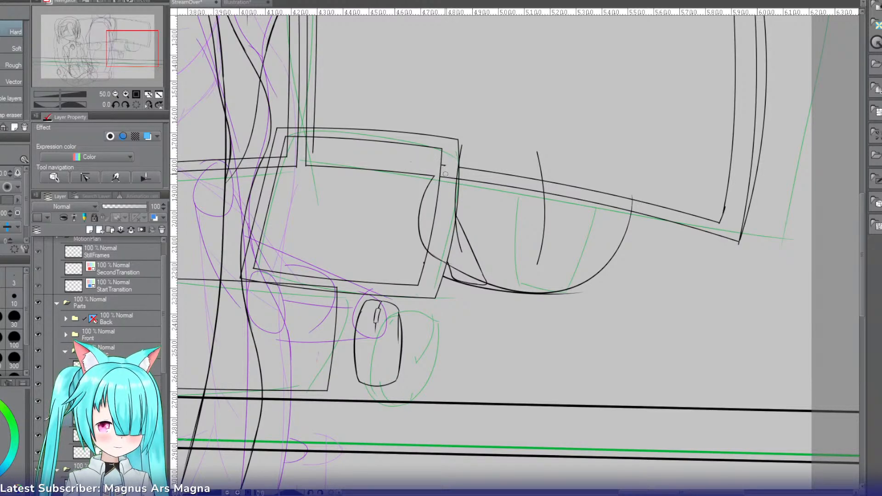
key(ctrl+z)
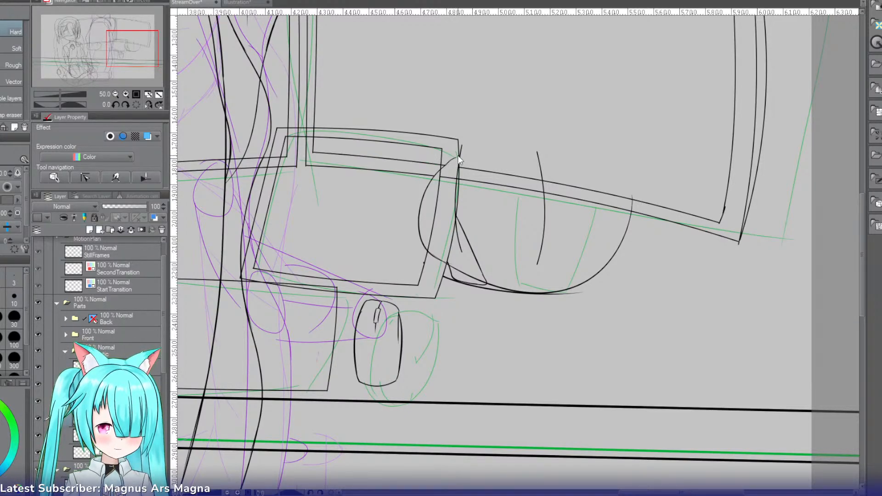
mouse_move(456, 157)
mouse_down()
mouse_move(434, 171)
mouse_move(446, 172)
mouse_up()
drag(558, 293, 544, 301)
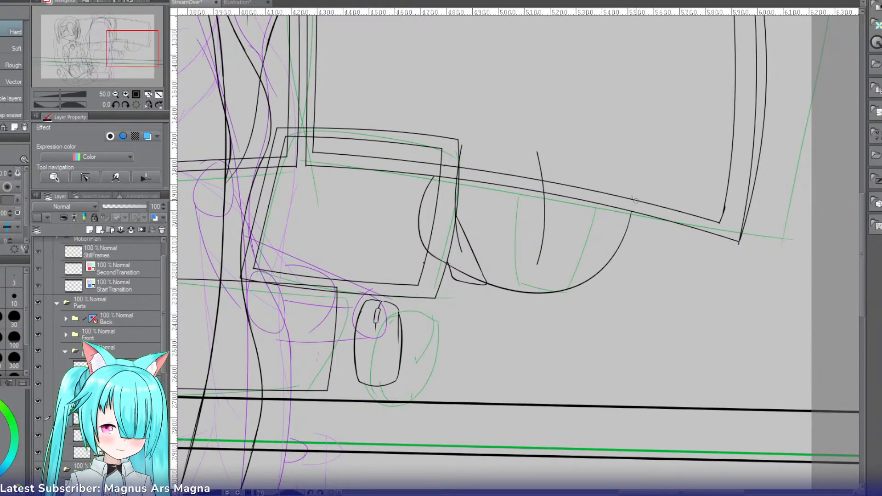
Step: Trim the ends of the base's right curve and both neck lines that extend above the second monitor's lower edge
drag(632, 193, 638, 195)
drag(545, 179, 538, 152)
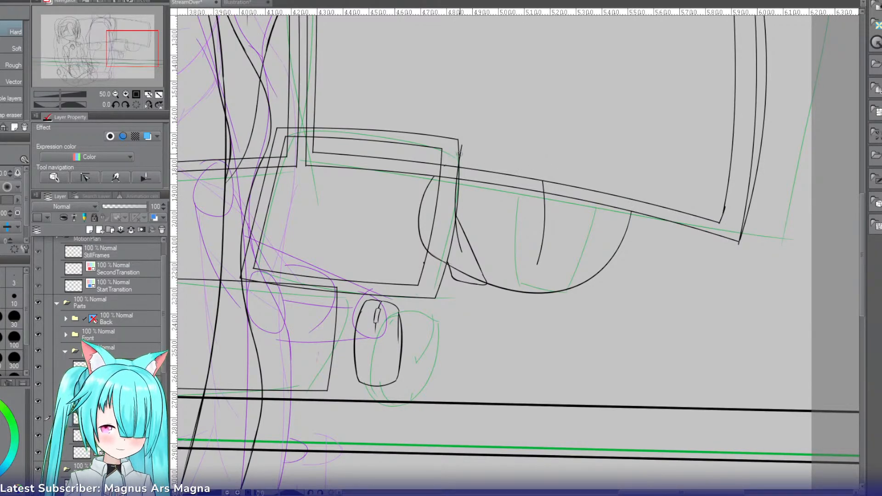
drag(460, 154, 458, 173)
drag(540, 185, 543, 192)
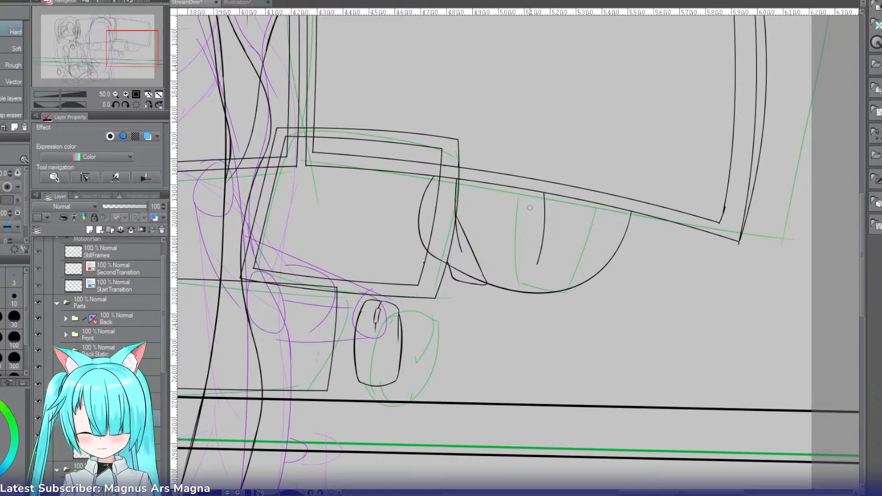
Step: Join the second monitor's two neck lines with a curved lower edge and erase the line ends that extend past the joins
click(126, 94)
key(p)
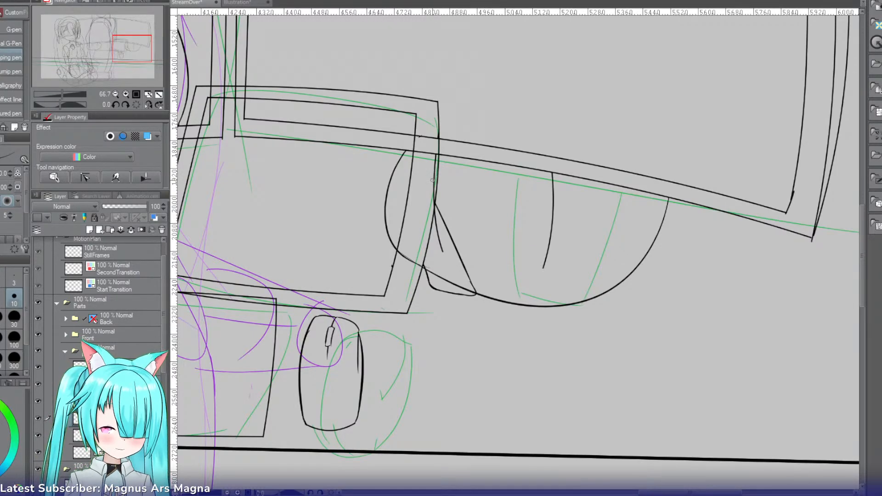
drag(432, 179, 586, 215)
key(ctrl+z)
key(ctrl+y)
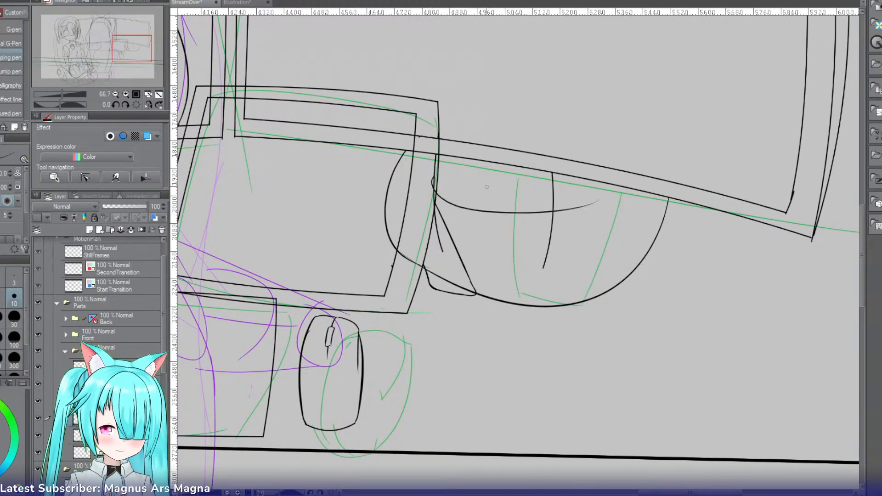
key(e)
drag(431, 180, 439, 200)
drag(432, 238, 436, 221)
drag(543, 237, 557, 237)
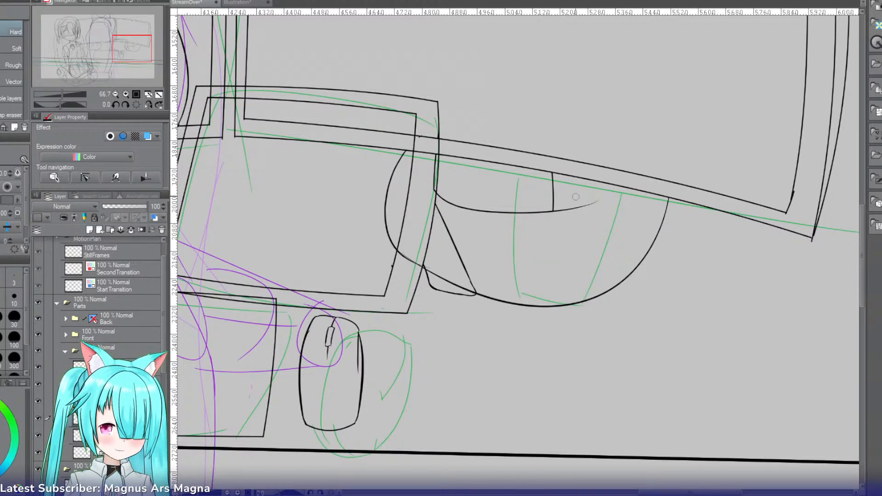
drag(566, 204, 562, 221)
Step: Open a gap in the middle of the neck's lower edge and replace the right neck line with one that slants outward toward the monitor
key(e)
mouse_move(479, 207)
mouse_down()
mouse_move(462, 207)
mouse_move(514, 213)
mouse_up()
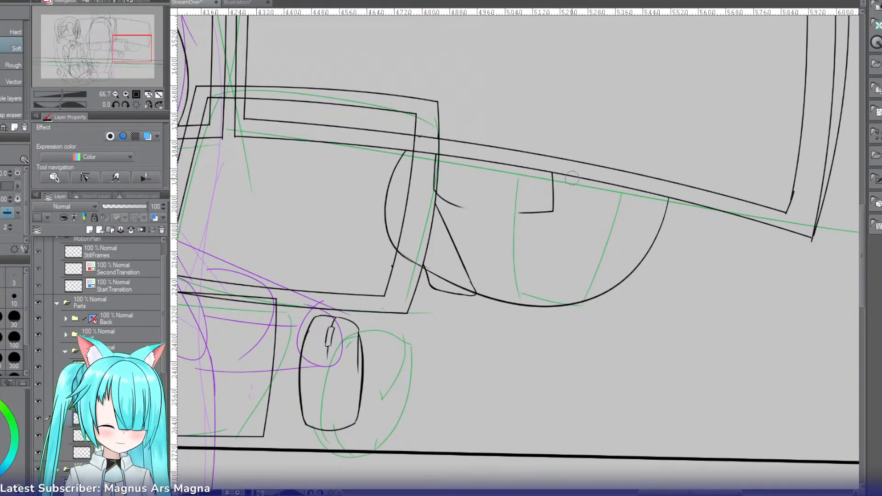
key(p)
drag(565, 168, 548, 215)
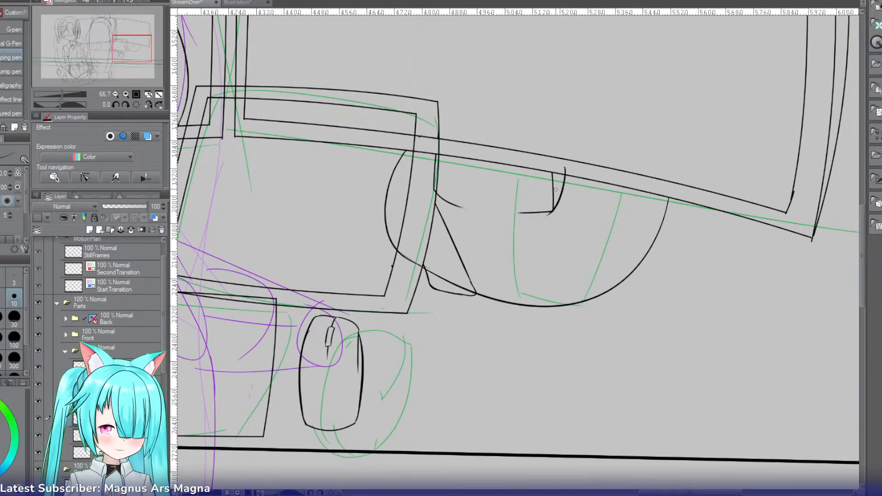
key(e)
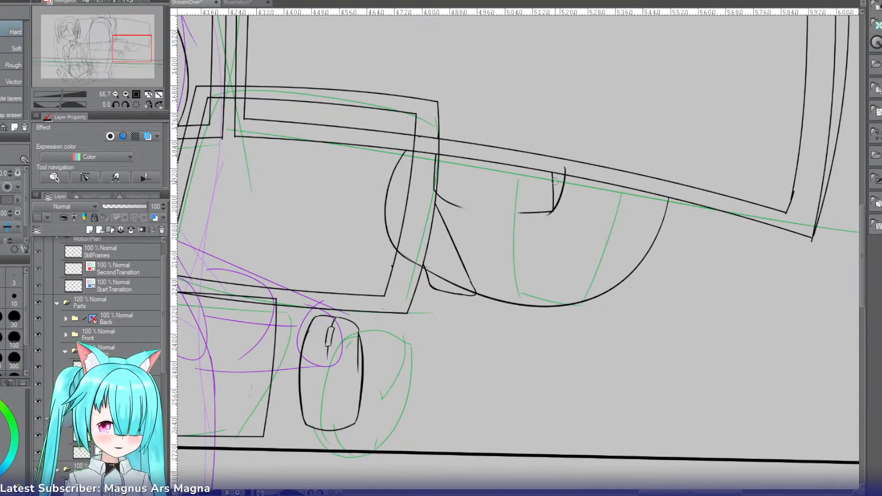
drag(556, 180, 545, 189)
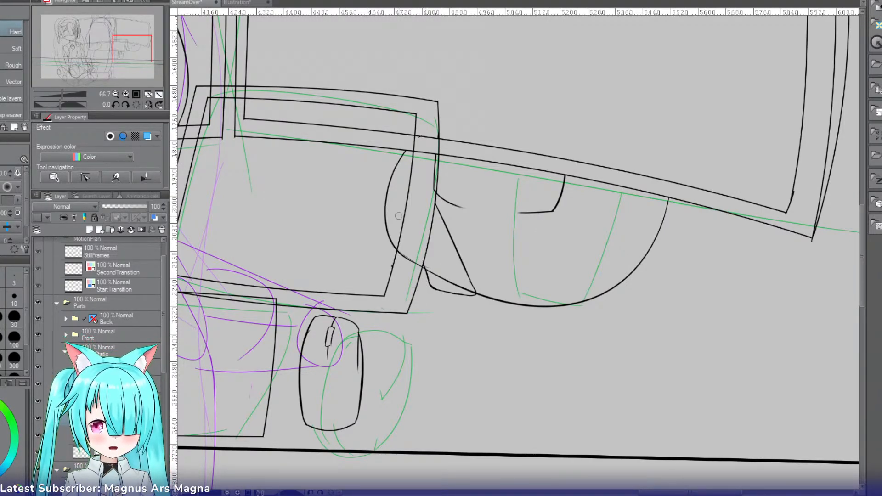
Step: Nudge the second monitor and its stand up two steps with a transform
key(ctrl+t)
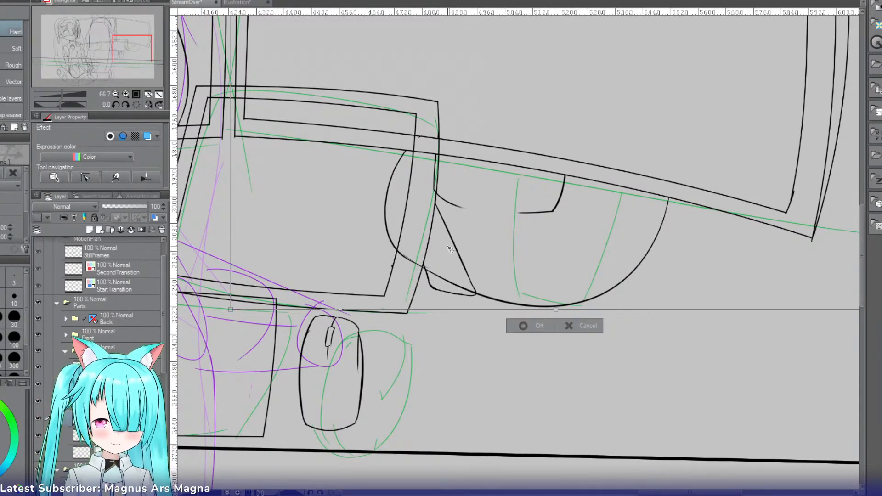
key(Up)
key(Up)
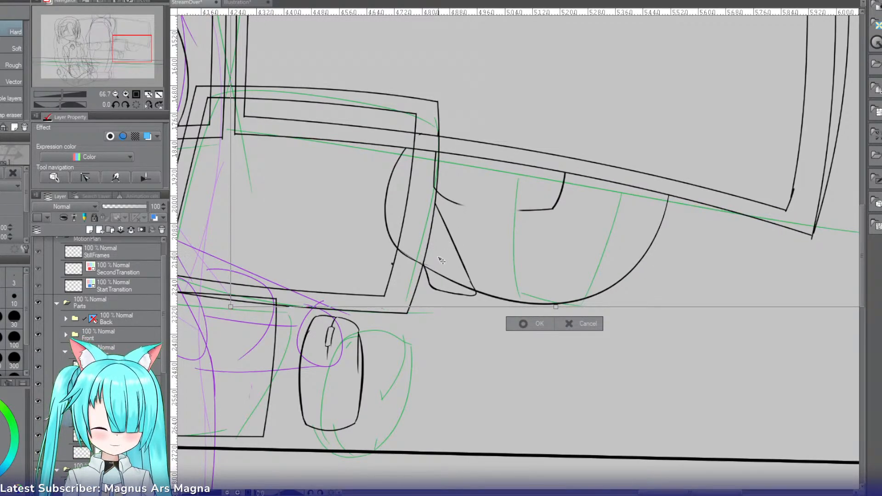
key(Return)
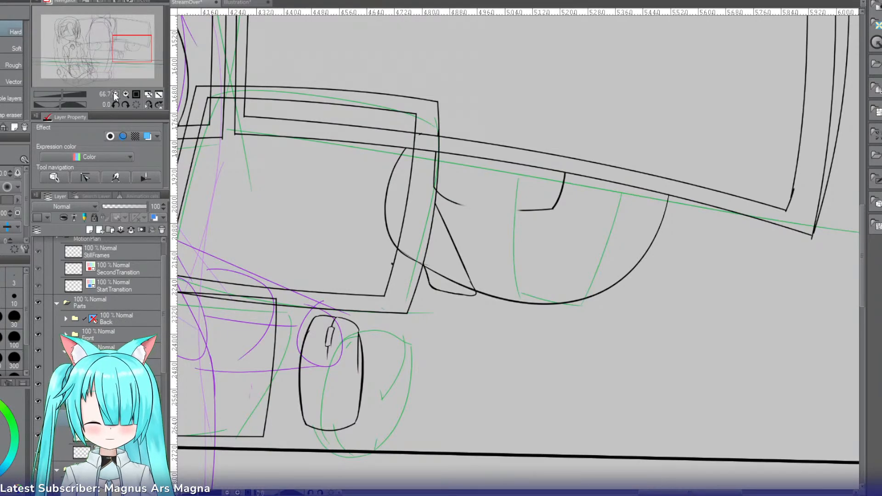
Step: Examine the whole composition and both monitors with their stands at several magnifications
click(115, 93)
click(115, 93)
click(115, 94)
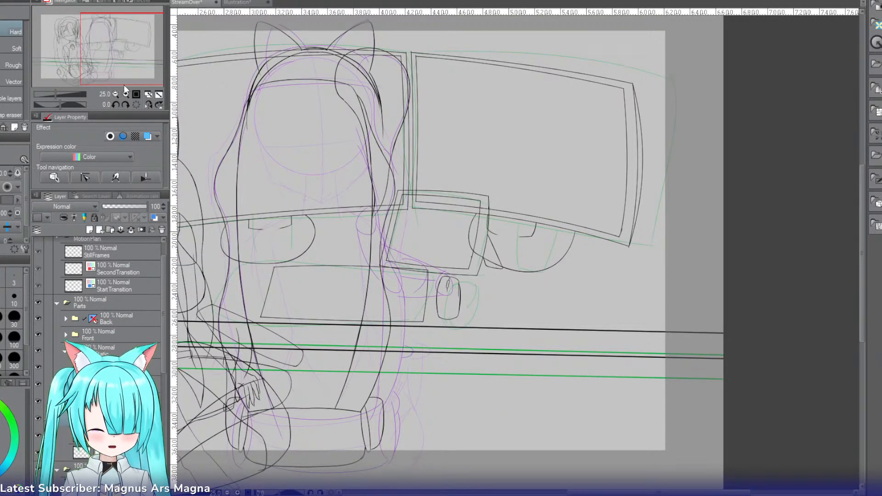
click(127, 93)
click(127, 93)
click(126, 93)
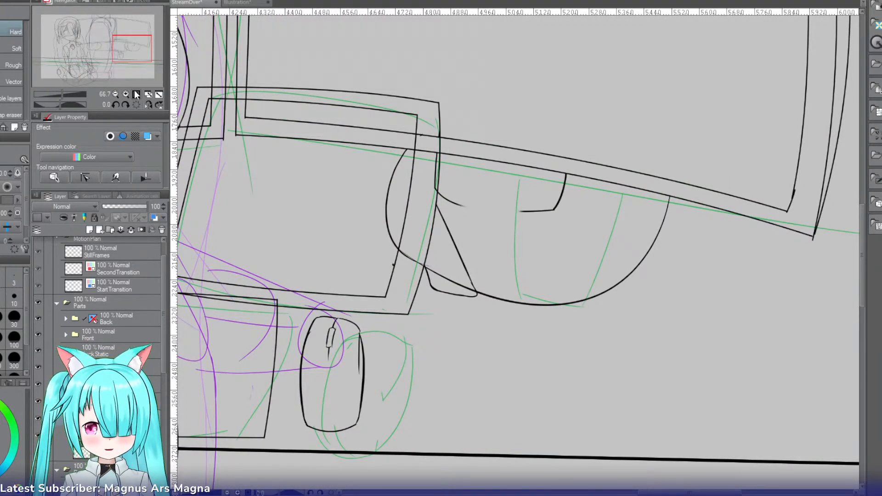
click(115, 93)
click(115, 94)
click(115, 93)
click(115, 93)
click(114, 94)
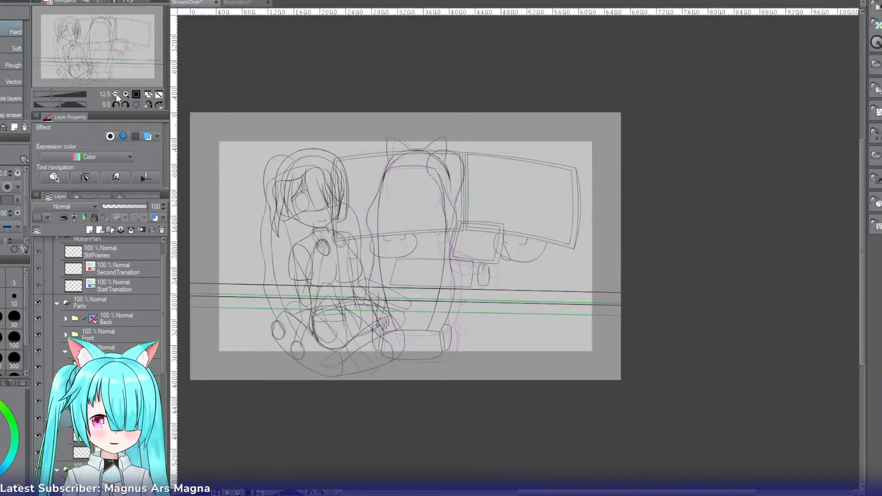
drag(133, 46, 122, 44)
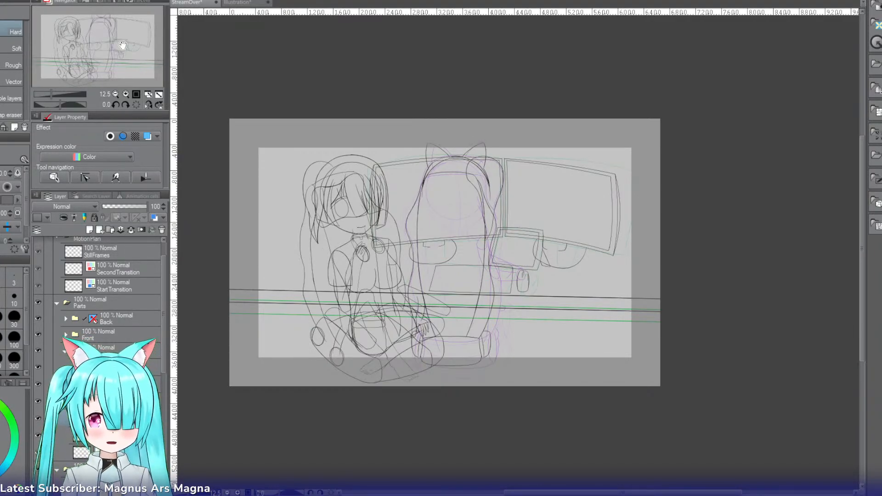
click(125, 94)
click(126, 94)
click(126, 94)
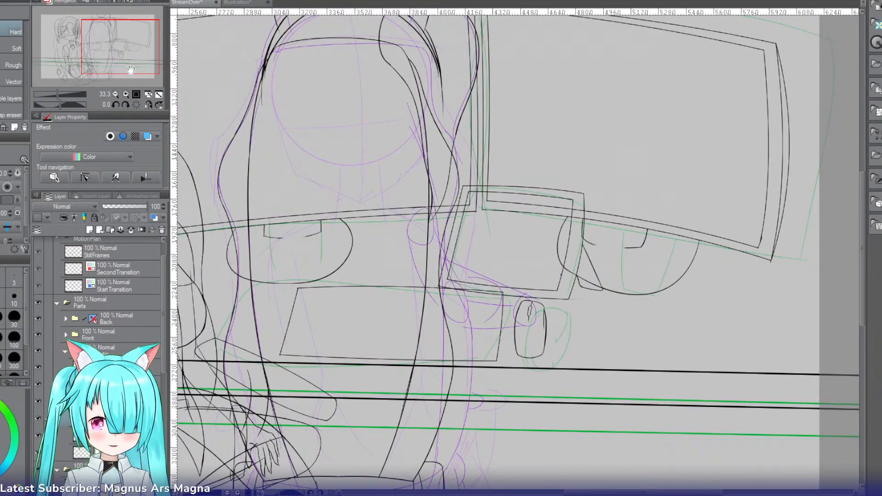
drag(131, 70, 121, 69)
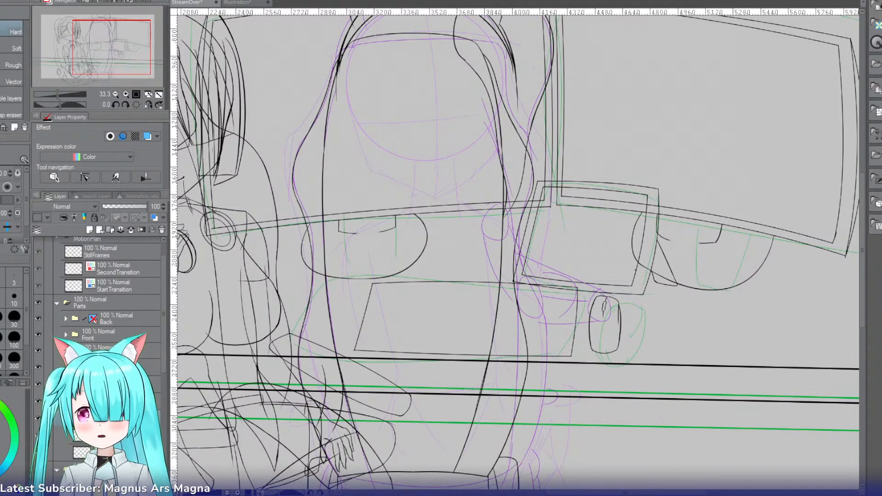
drag(140, 57, 134, 53)
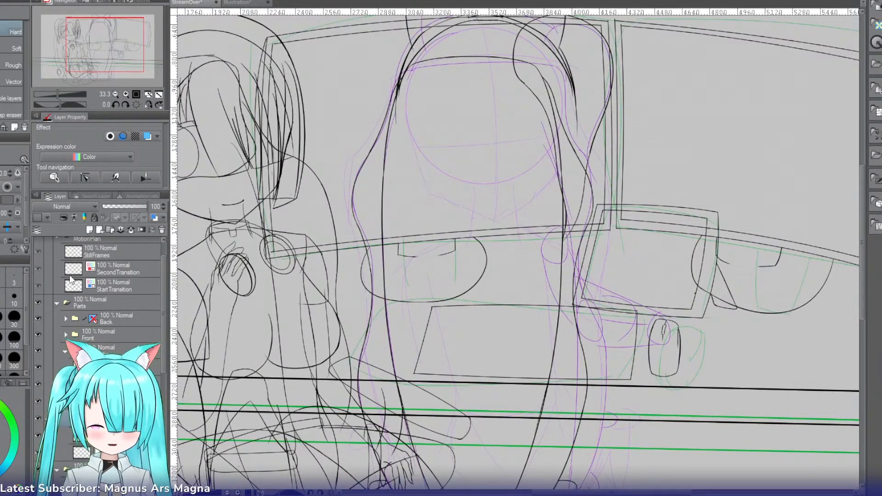
Step: Show the MotionPlan folder's frames and shift the red SecondTransition frame slightly to the right
click(40, 241)
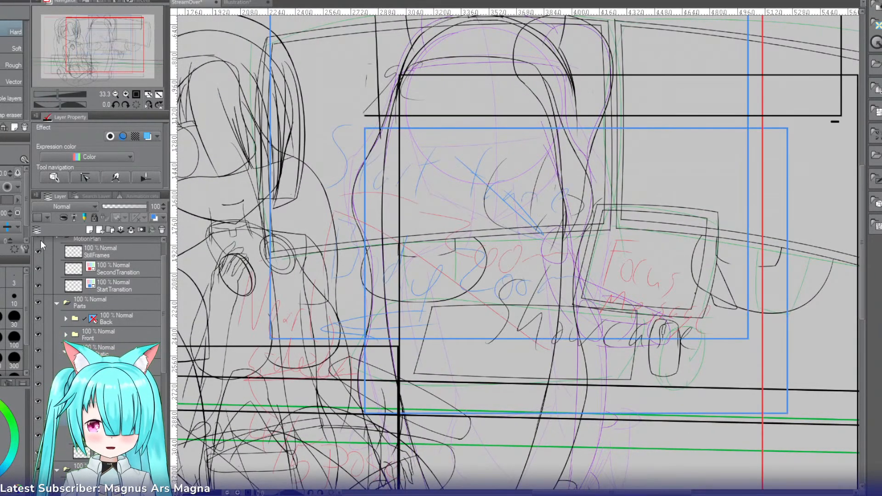
click(114, 94)
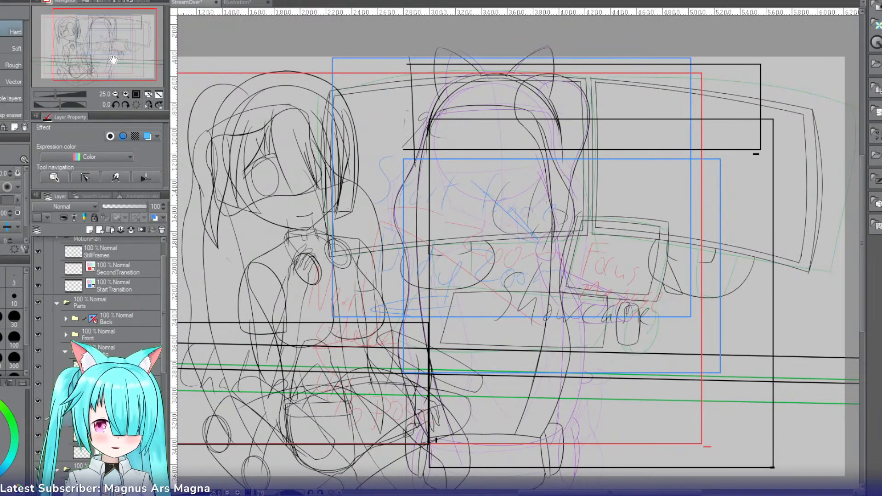
drag(120, 80, 78, 58)
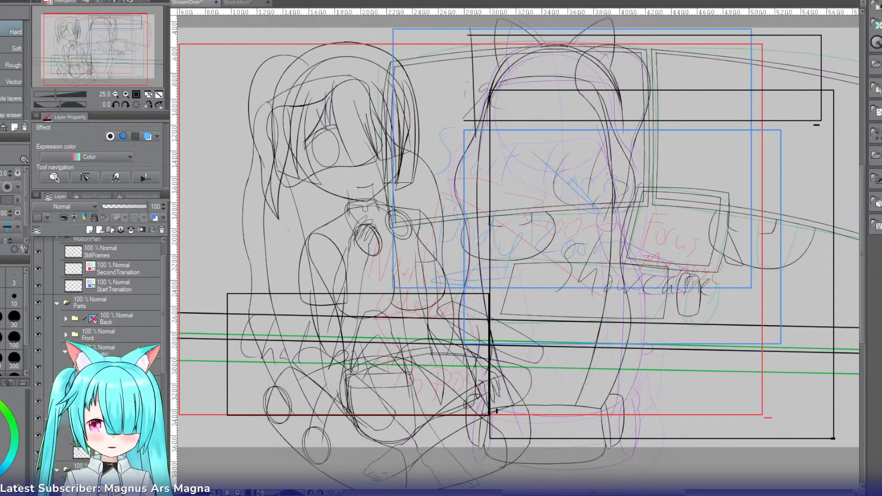
click(112, 273)
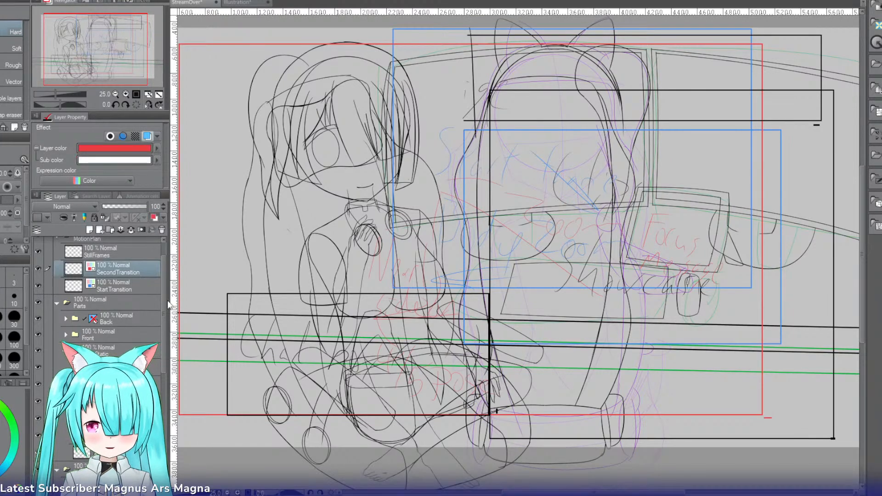
key(ctrl+t)
drag(650, 329, 675, 330)
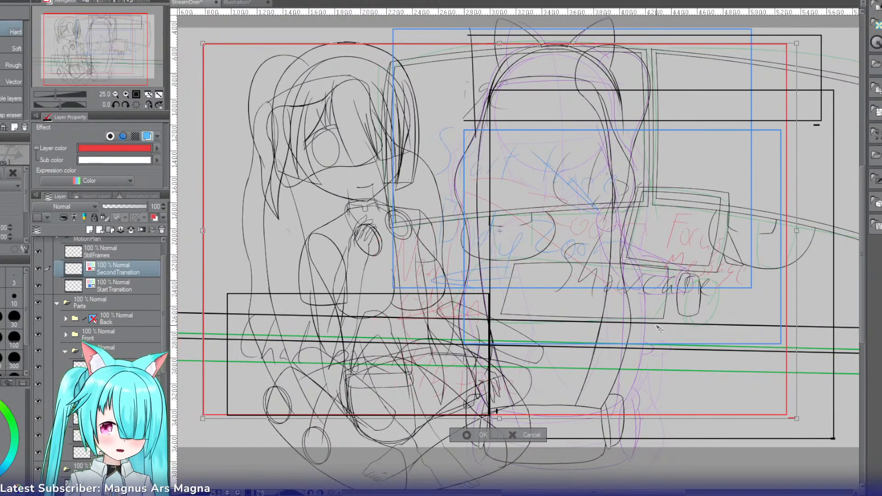
click(469, 435)
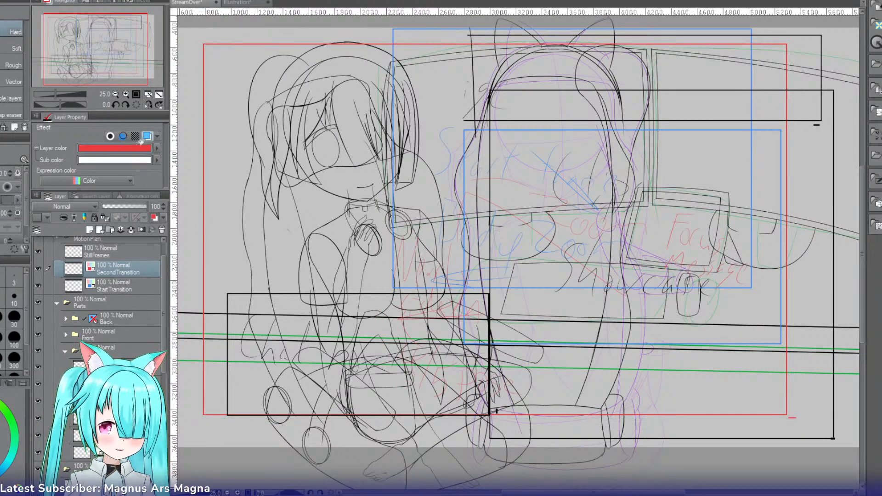
drag(108, 74, 115, 77)
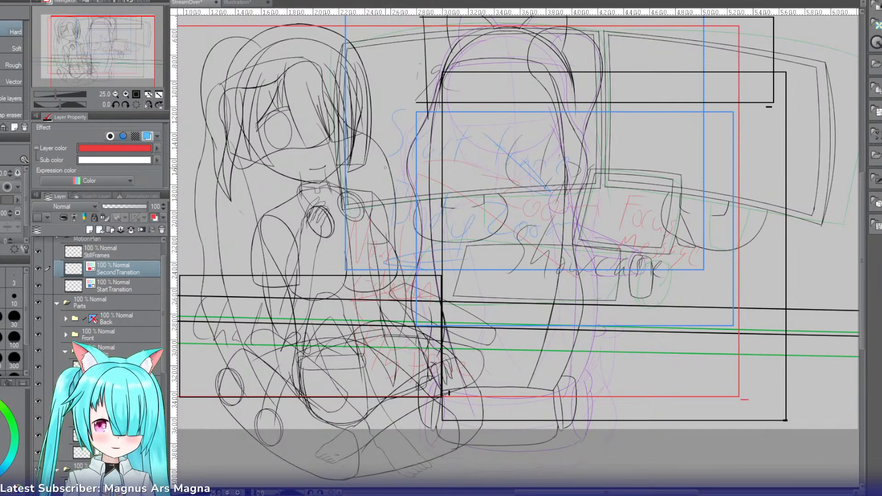
click(115, 94)
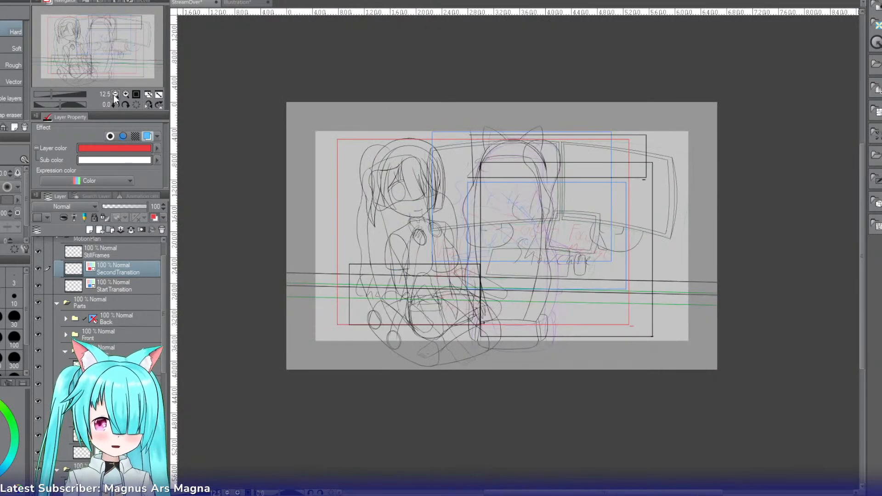
Step: Hide the Front folder with the front-facing character inside the Parts folder
click(124, 92)
drag(106, 49, 101, 44)
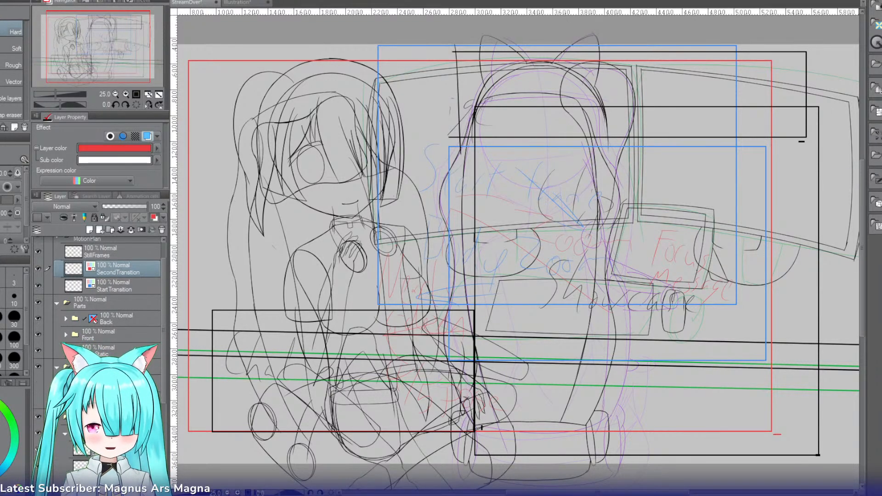
click(38, 334)
Step: Try to move the Back folder's chair and rear-view character to the left with a transform
click(101, 351)
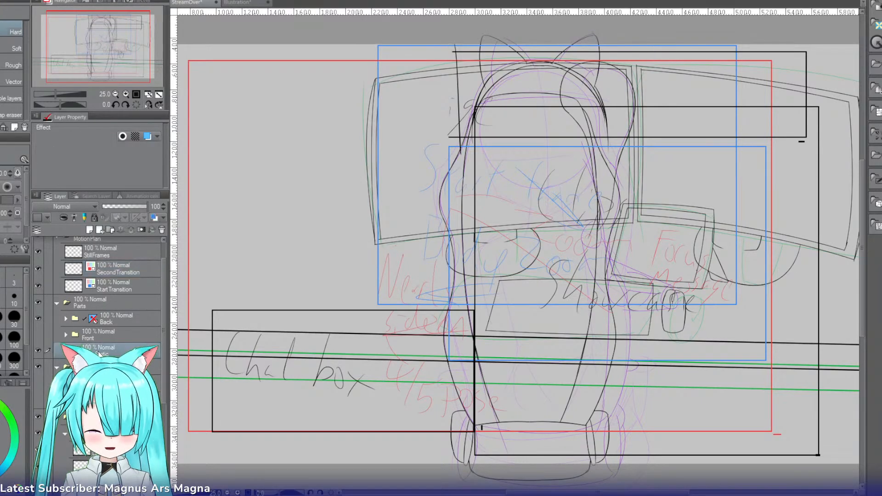
drag(132, 65, 157, 68)
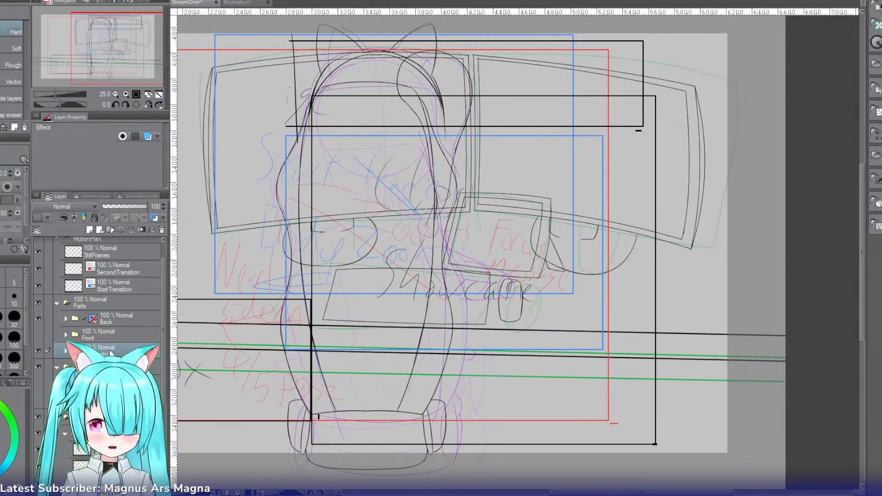
key(ctrl+t)
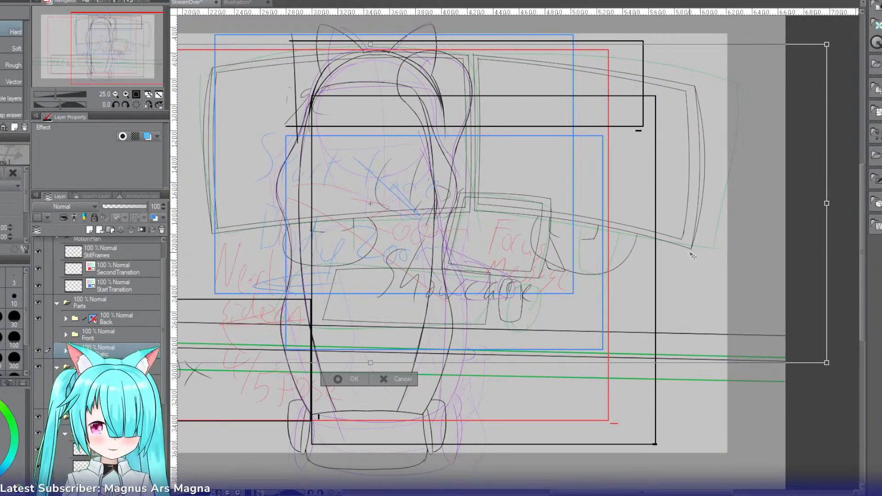
click(118, 321)
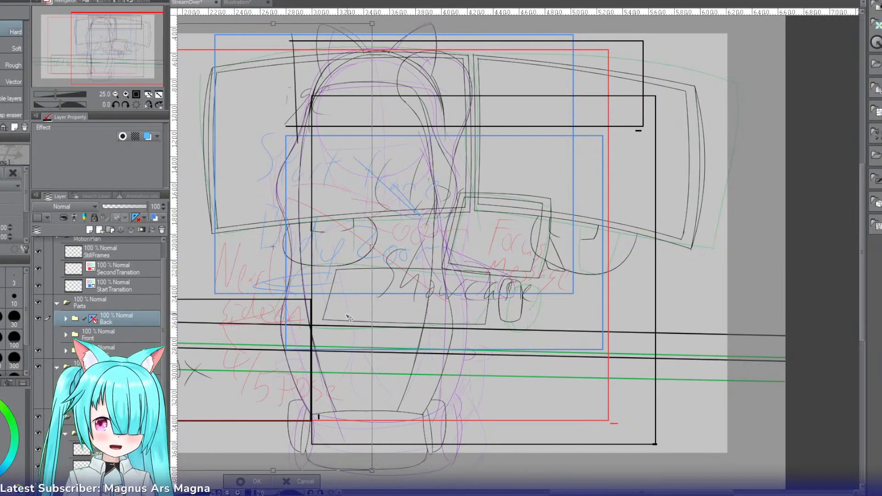
key(ctrl+t)
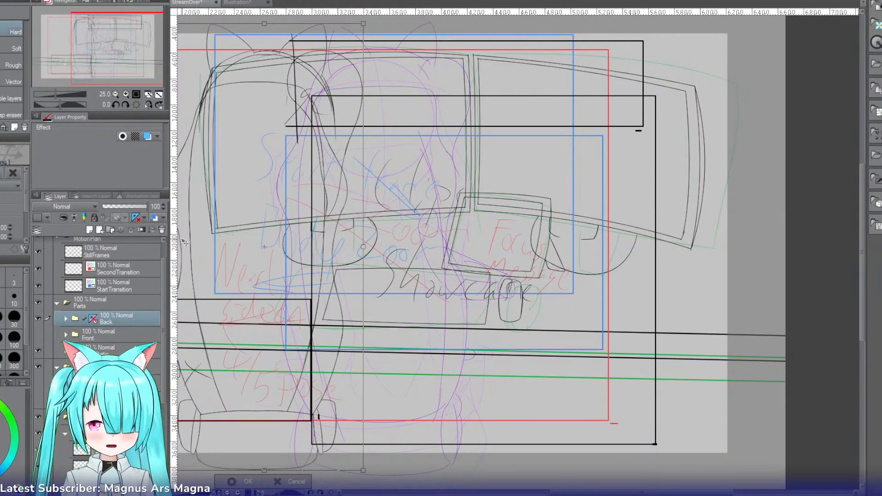
key(ctrl+z)
click(406, 481)
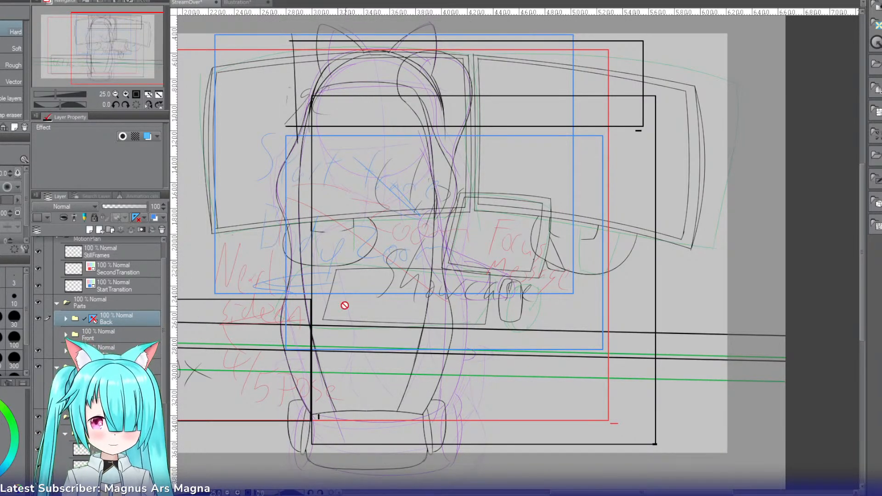
Step: Make the Front folder visible, hide the Back folder, and save the file
drag(120, 61, 111, 63)
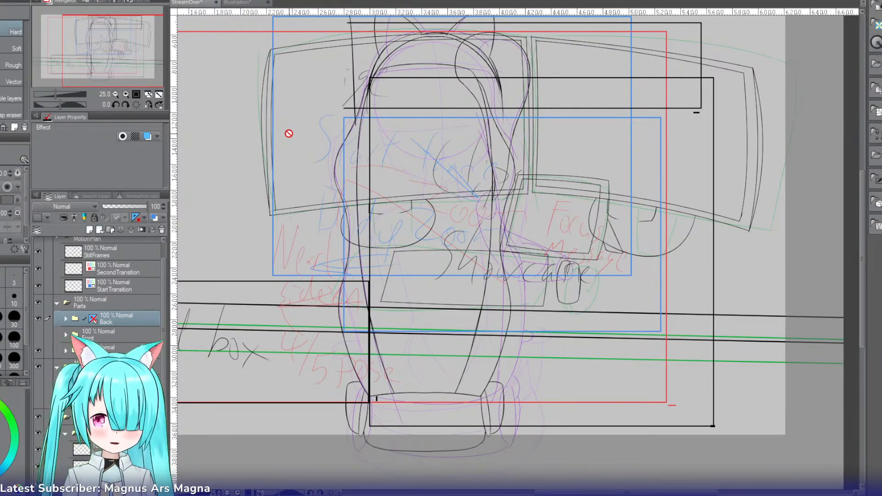
click(116, 94)
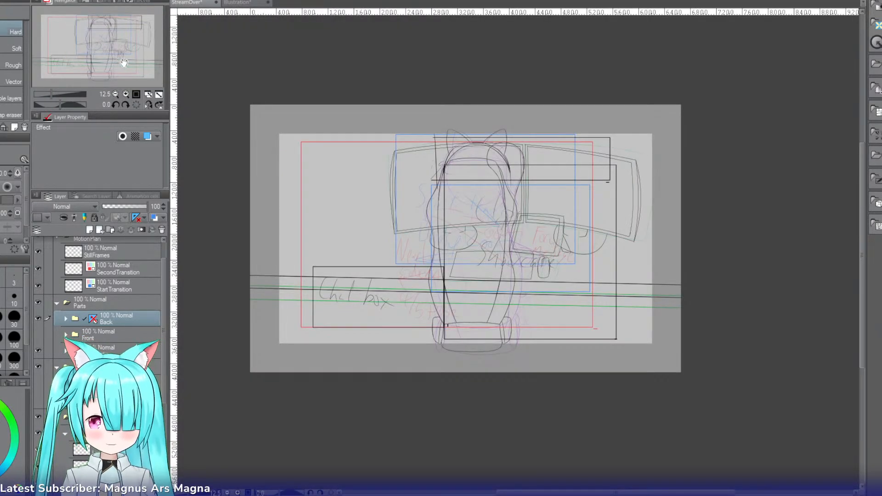
click(125, 93)
drag(124, 62, 118, 59)
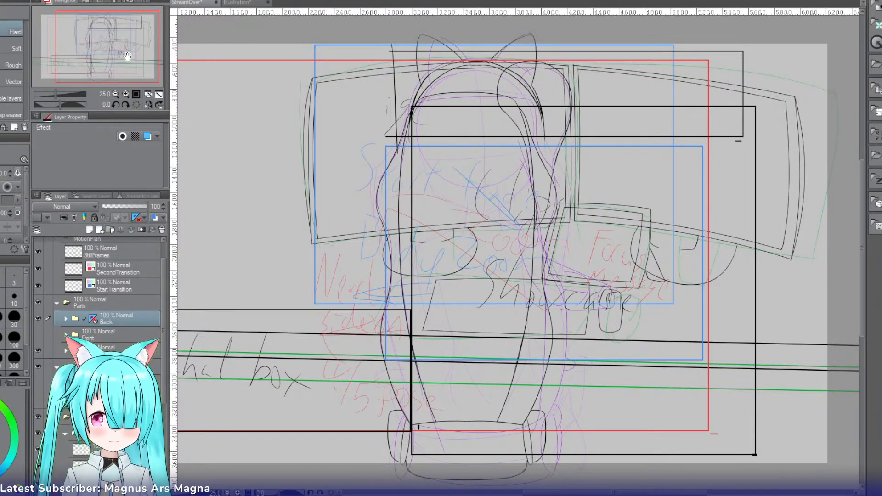
click(42, 336)
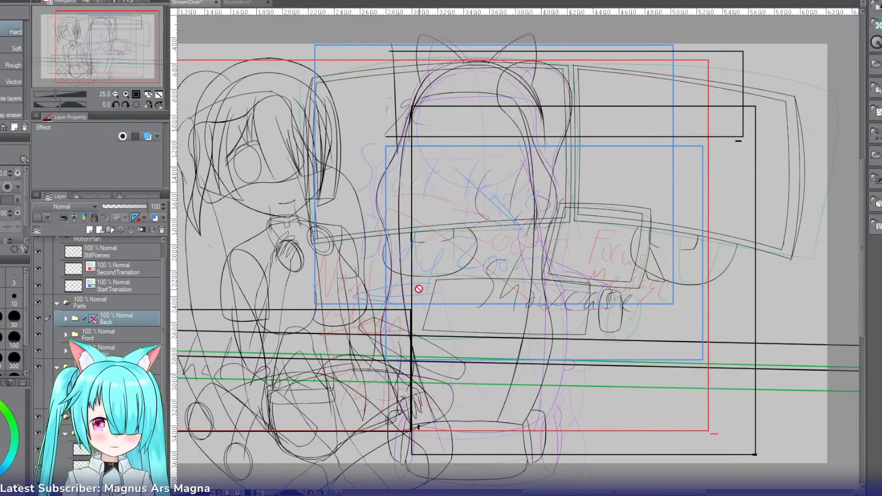
click(41, 318)
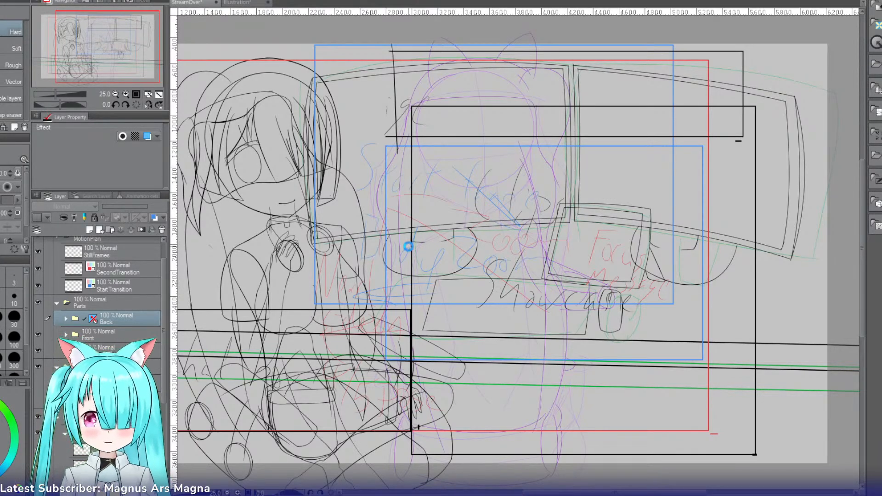
key(ctrl+s)
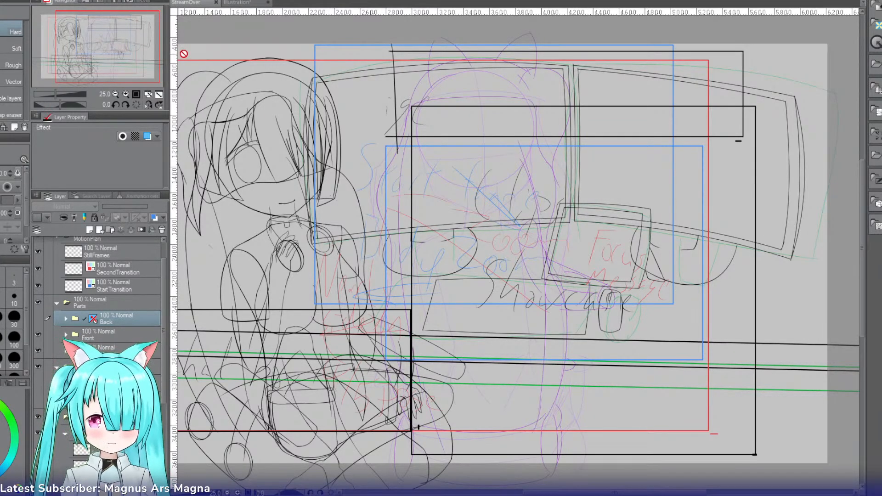
drag(134, 64, 126, 64)
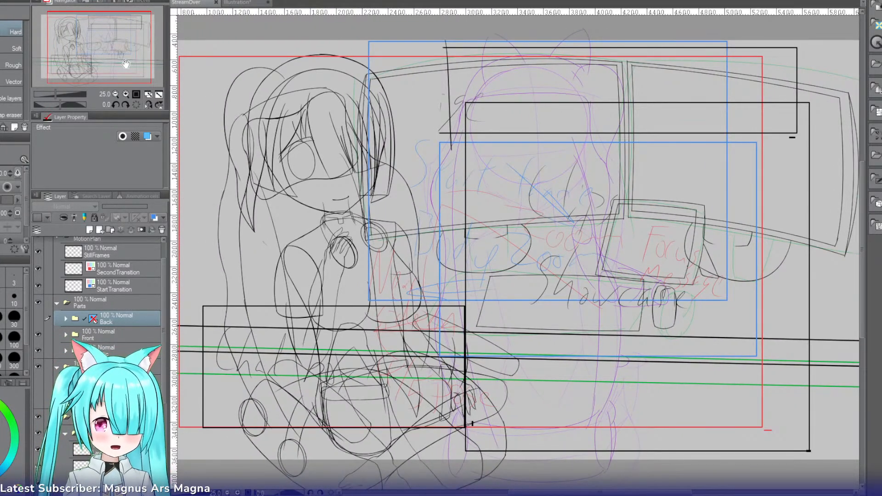